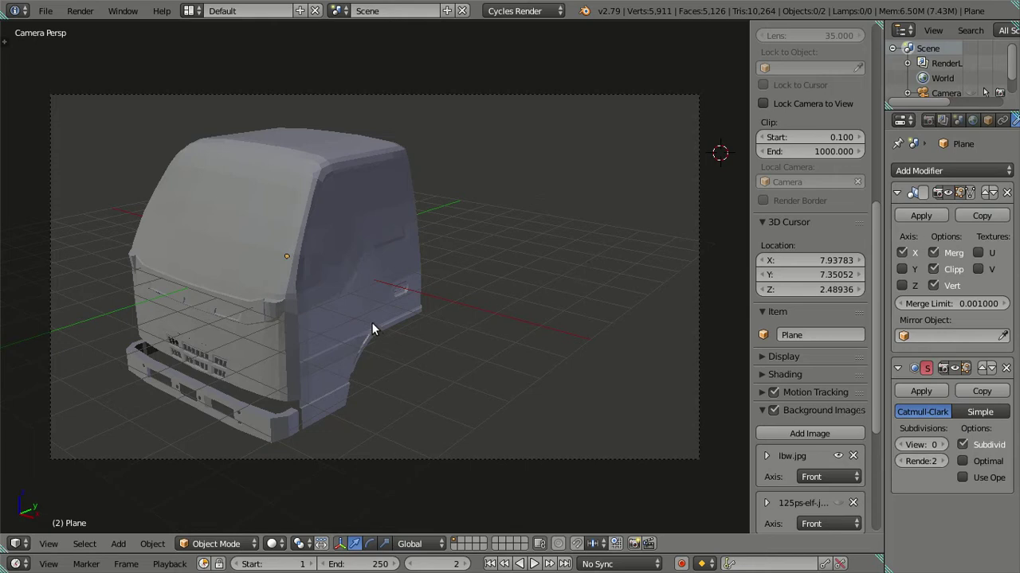
Inspect the cab from the front and preview it smoothed at subdivision level 2.
{"action": "key", "text": "KP_1"}
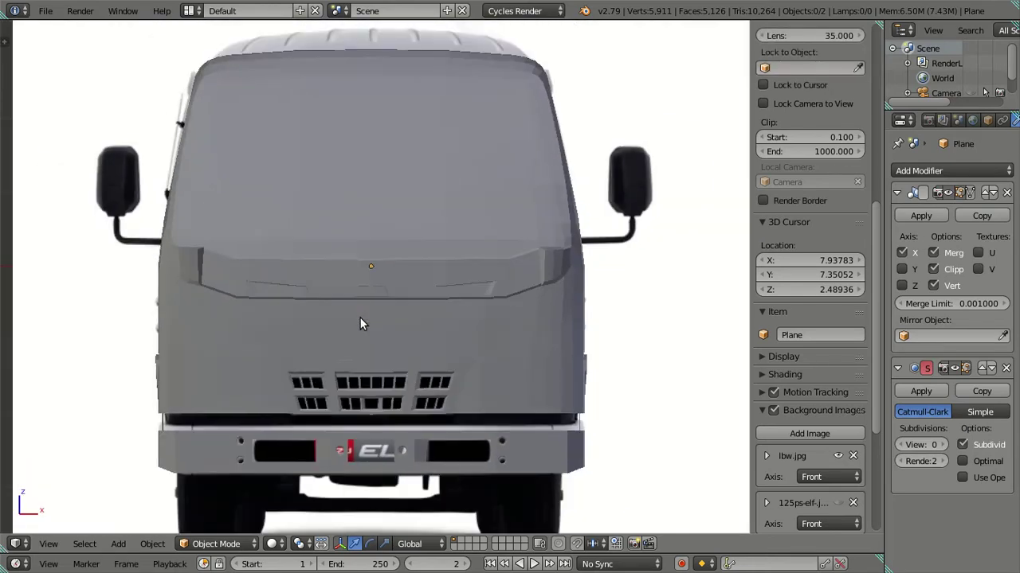
{"action": "mouse_move", "coordinate": [504, 289]}
{"action": "middle_mouse_down"}
{"action": "mouse_move", "coordinate": [479, 353]}
{"action": "mouse_move", "coordinate": [240, 283]}
{"action": "mouse_move", "coordinate": [218, 292]}
{"action": "middle_mouse_up"}
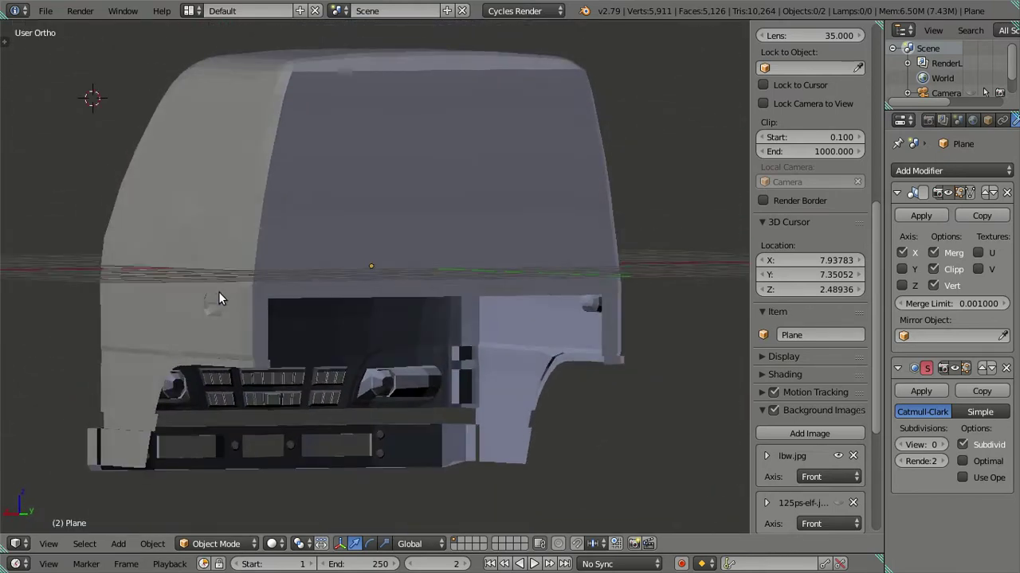
{"action": "key", "text": "Tab"}
{"action": "scroll", "coordinate": [303, 313], "scroll_direction": "up", "scroll_amount": 4}
{"action": "mouse_move", "coordinate": [303, 314]}
{"action": "middle_mouse_down"}
{"action": "mouse_move", "coordinate": [474, 291]}
{"action": "mouse_move", "coordinate": [423, 337]}
{"action": "mouse_move", "coordinate": [394, 319]}
{"action": "mouse_move", "coordinate": [539, 398]}
{"action": "middle_mouse_up"}
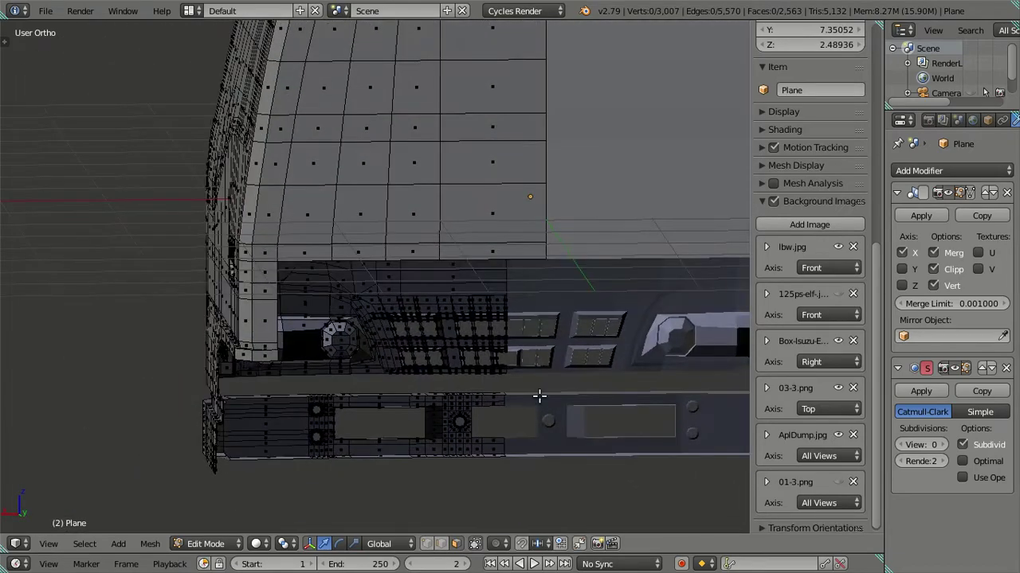
{"action": "left_click", "coordinate": [940, 443]}
{"action": "left_click", "coordinate": [941, 443]}
{"action": "mouse_move", "coordinate": [421, 326]}
{"action": "middle_mouse_down"}
{"action": "mouse_move", "coordinate": [444, 346]}
{"action": "mouse_move", "coordinate": [476, 305]}
{"action": "middle_mouse_up"}
{"action": "scroll", "coordinate": [428, 323], "scroll_direction": "up", "scroll_amount": 2}
{"action": "key", "text": "Tab"}
View the cab from the right side and set viewport subdivision back to 0.
{"action": "scroll", "coordinate": [427, 324], "scroll_direction": "down", "scroll_amount": 2}
{"action": "scroll", "coordinate": [476, 306], "scroll_direction": "down", "scroll_amount": 3}
{"action": "mouse_move", "coordinate": [509, 243]}
{"action": "middle_mouse_down"}
{"action": "mouse_move", "coordinate": [464, 294]}
{"action": "mouse_move", "coordinate": [540, 253]}
{"action": "middle_mouse_up"}
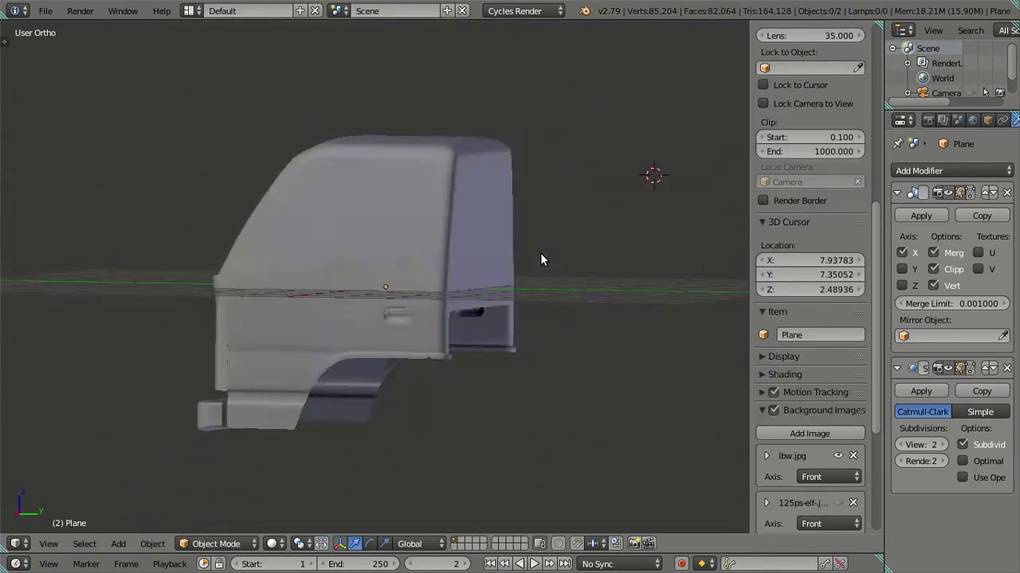
{"action": "key", "text": "KP_3"}
{"action": "scroll", "coordinate": [473, 285], "scroll_direction": "up", "scroll_amount": 2}
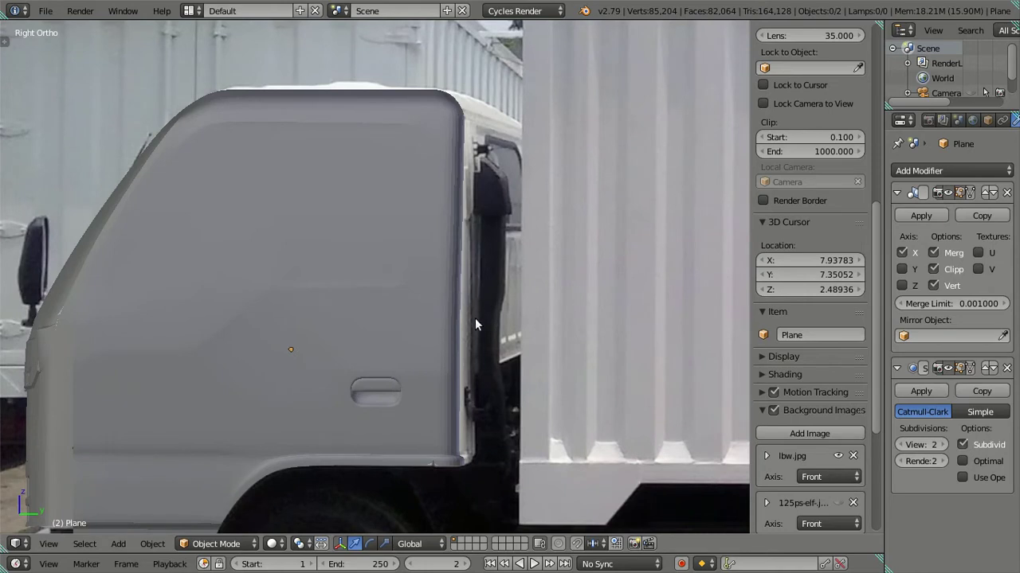
{"action": "left_click", "coordinate": [899, 445]}
{"action": "left_click", "coordinate": [899, 444]}
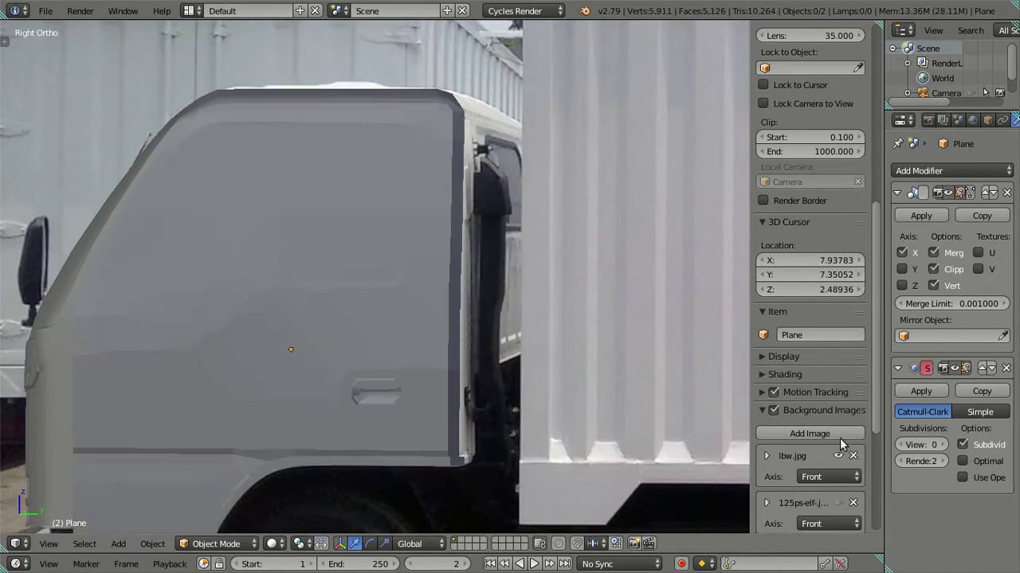
{"action": "scroll", "coordinate": [544, 412], "scroll_direction": "up", "scroll_amount": 2}
In Edit Mode, add a trial Ctrl+R edge loop across the rear pillar and inspect it.
{"action": "key", "text": "Tab"}
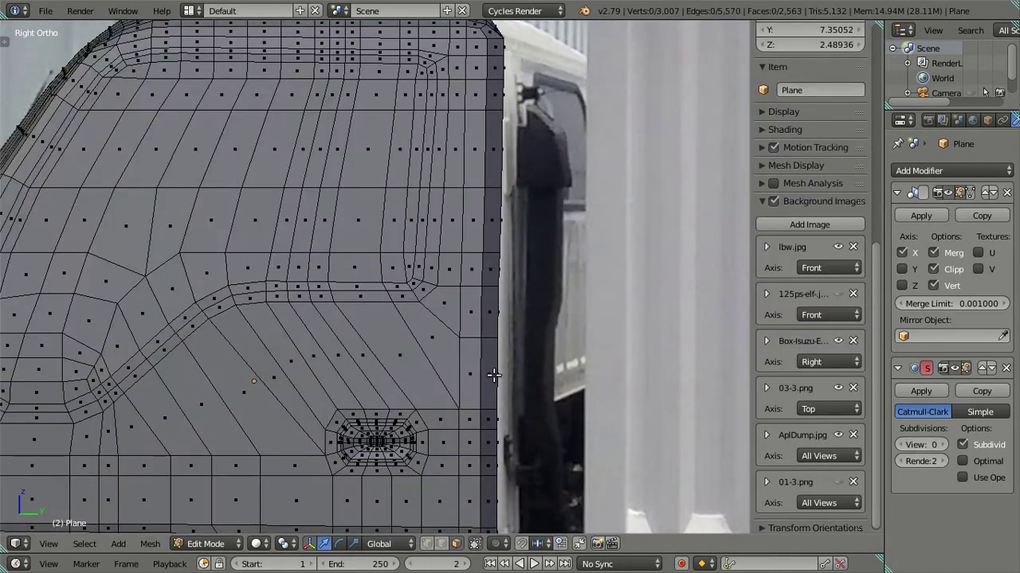
{"action": "mouse_move", "coordinate": [492, 407]}
{"action": "middle_mouse_down"}
{"action": "mouse_move", "coordinate": [455, 409]}
{"action": "mouse_move", "coordinate": [525, 389]}
{"action": "middle_mouse_up"}
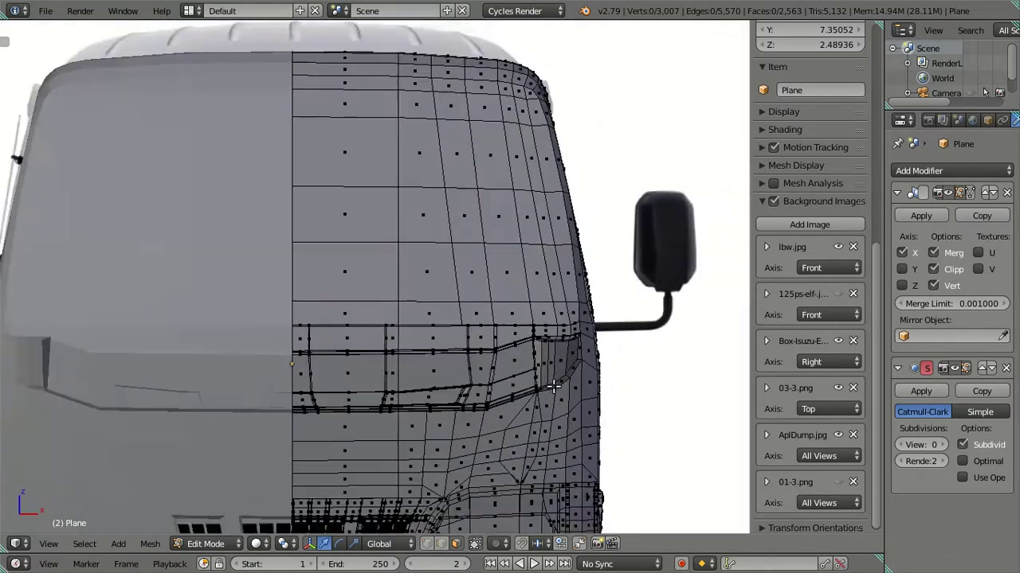
{"action": "scroll", "coordinate": [525, 389], "scroll_direction": "up", "scroll_amount": 1}
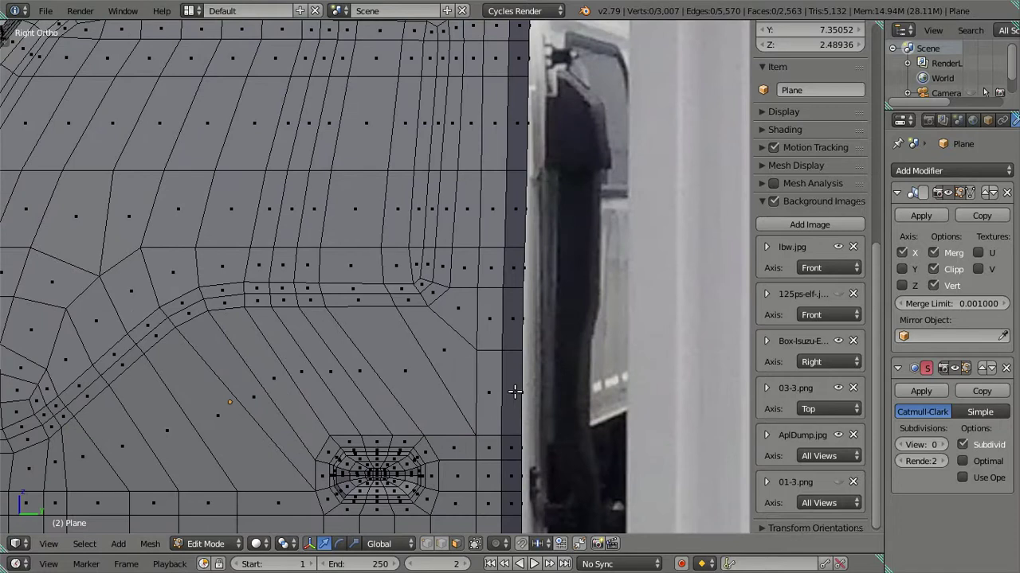
{"action": "middle_click_drag", "start_coordinate": [513, 387], "coordinate": [519, 448], "text": "shift"}
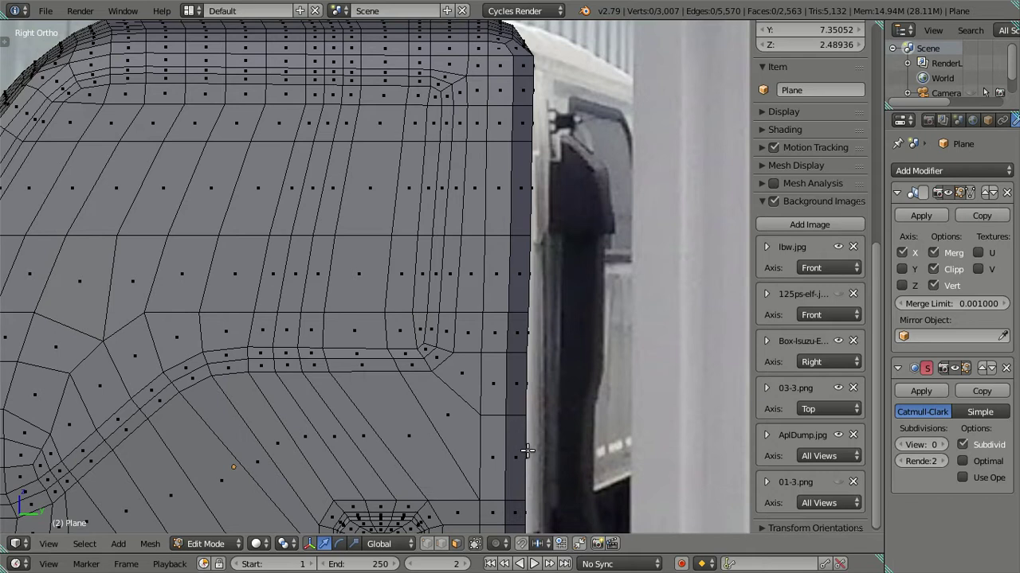
{"action": "key", "text": "ctrl+r"}
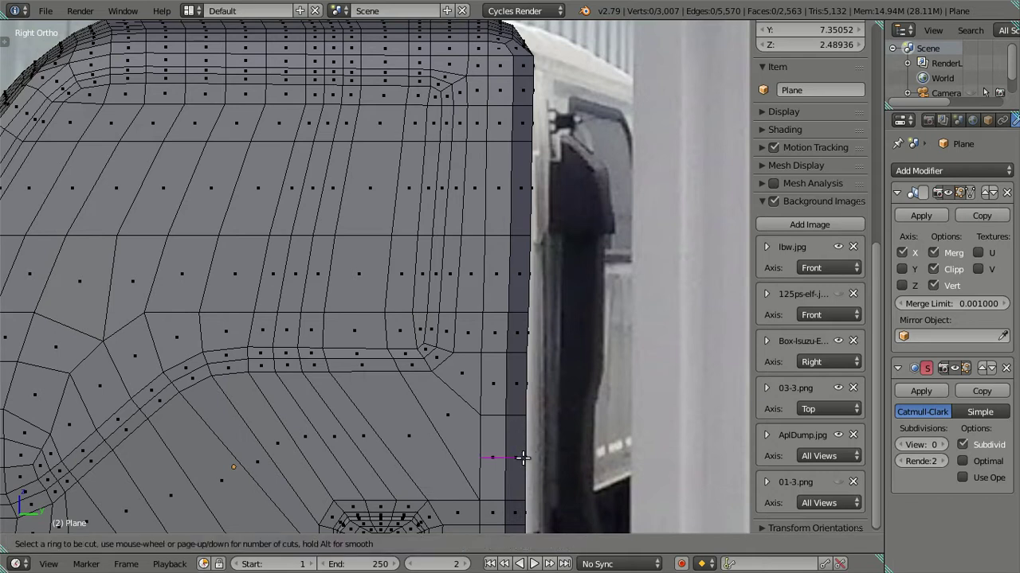
{"action": "left_click", "coordinate": [519, 457]}
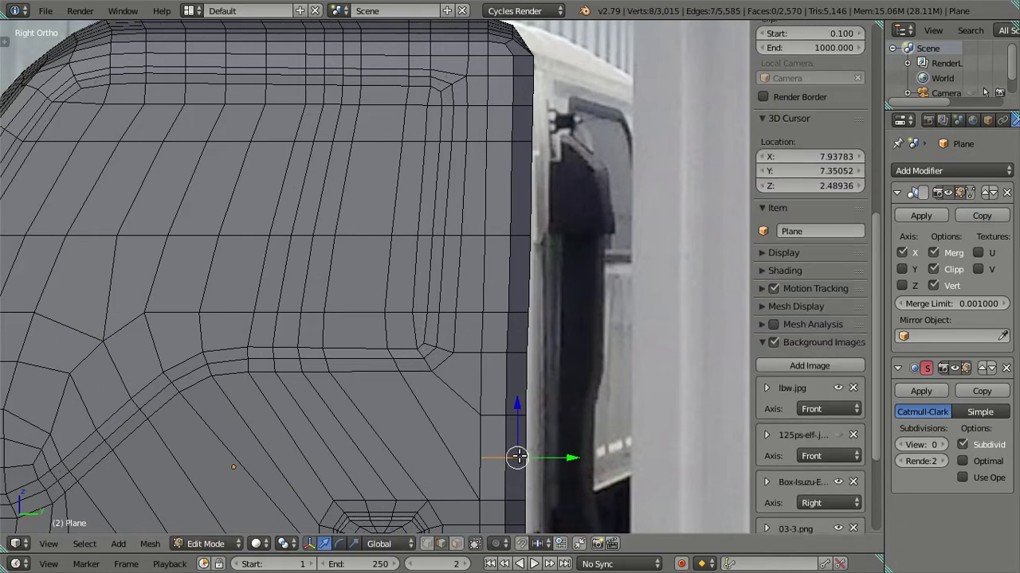
{"action": "middle_click_drag", "start_coordinate": [519, 458], "coordinate": [543, 447]}
{"action": "scroll", "coordinate": [541, 447], "scroll_direction": "down", "scroll_amount": 2}
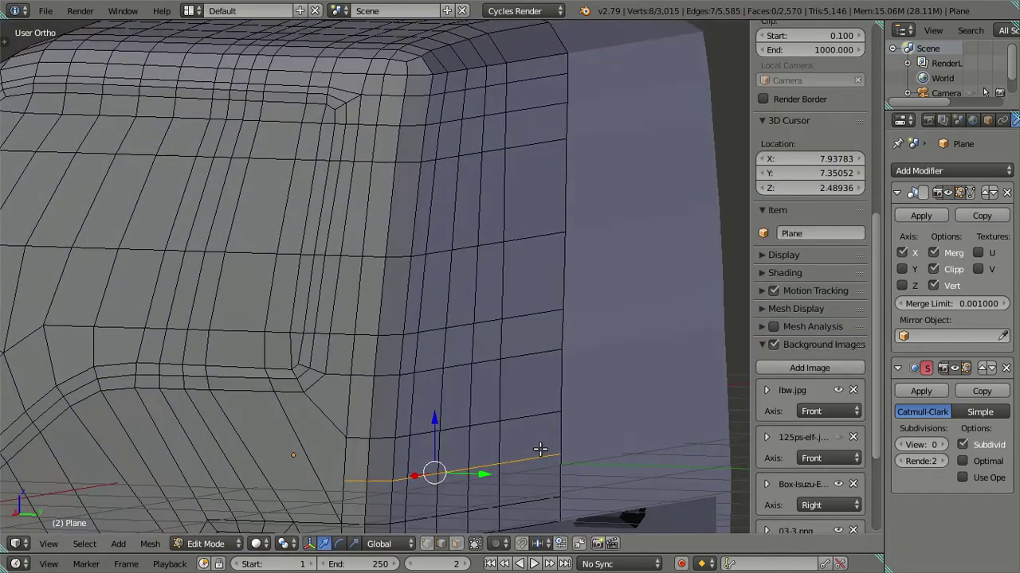
{"action": "scroll", "coordinate": [534, 439], "scroll_direction": "down", "scroll_amount": 3}
{"action": "key", "text": "KP_3"}
{"action": "scroll", "coordinate": [542, 389], "scroll_direction": "up", "scroll_amount": 1}
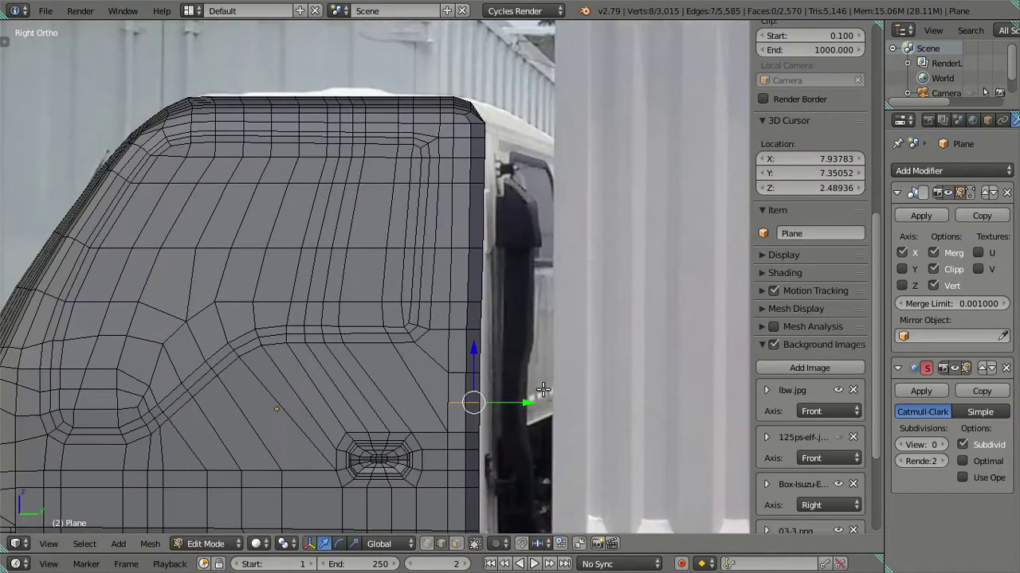
{"action": "mouse_move", "coordinate": [543, 389]}
{"action": "middle_mouse_down"}
{"action": "mouse_move", "coordinate": [449, 381]}
{"action": "mouse_move", "coordinate": [464, 396]}
{"action": "middle_mouse_up"}
Remove the trial edge loop and take Blender out of window fullscreen.
{"action": "key", "text": "x"}
{"action": "left_click", "coordinate": [464, 395]}
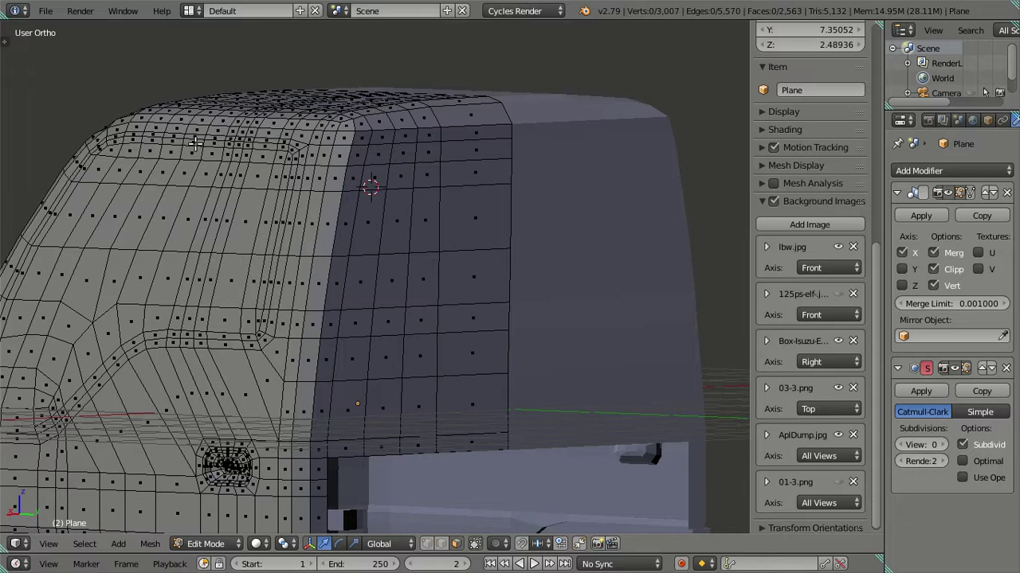
{"action": "left_click", "coordinate": [122, 10]}
{"action": "left_click", "coordinate": [130, 37]}
{"action": "left_click", "coordinate": [123, 10]}
{"action": "left_click", "coordinate": [130, 38]}
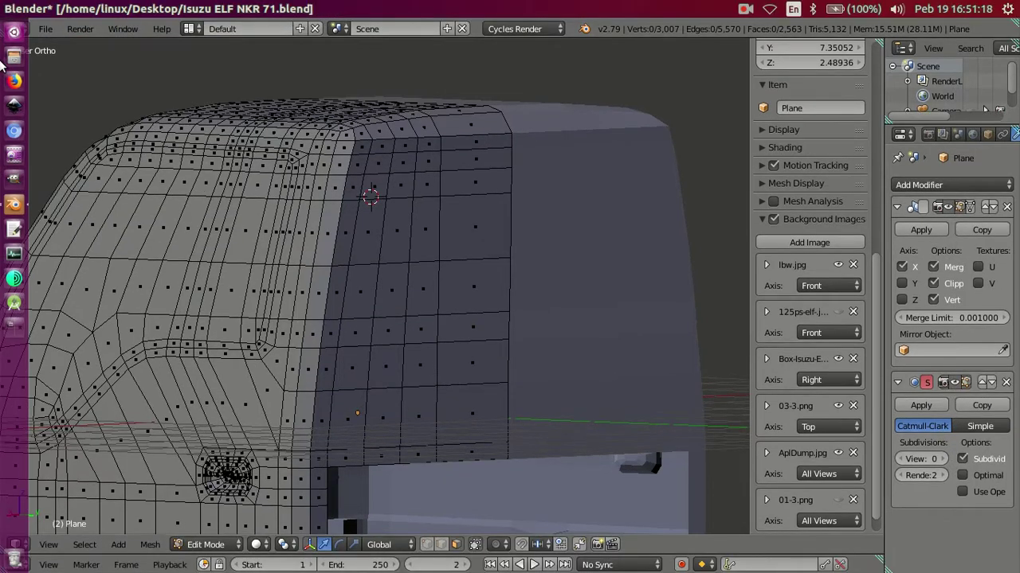
Restore and maximize the Blender window, then minimize it to reveal the desktop.
{"action": "left_click", "coordinate": [14, 203]}
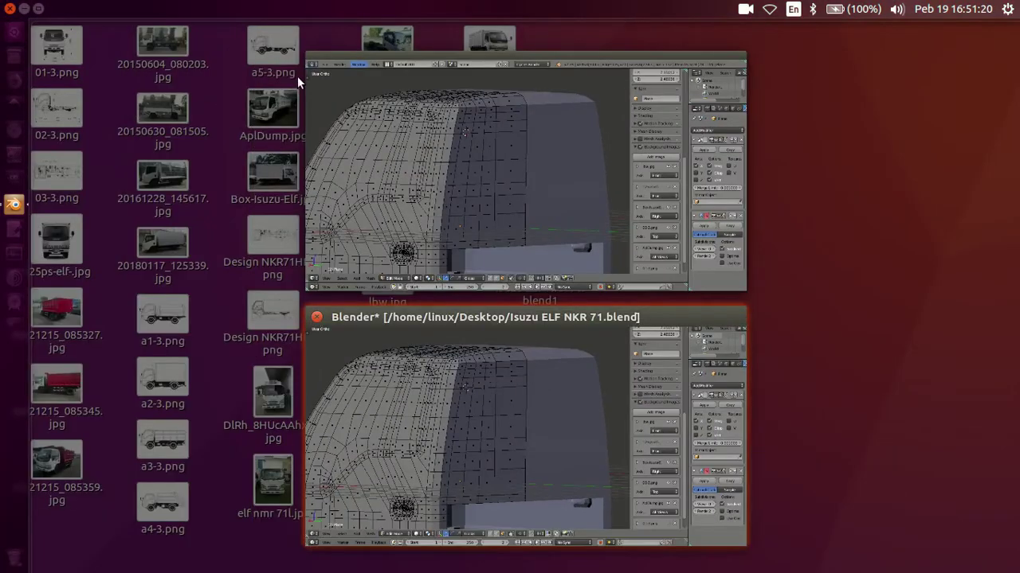
{"action": "left_click", "coordinate": [325, 62]}
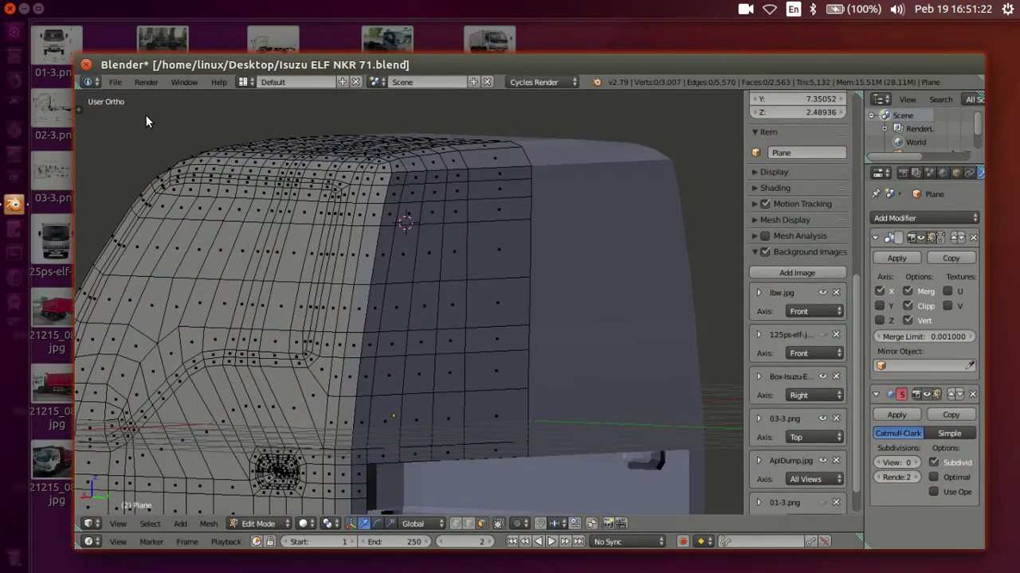
{"action": "double_click", "coordinate": [117, 66]}
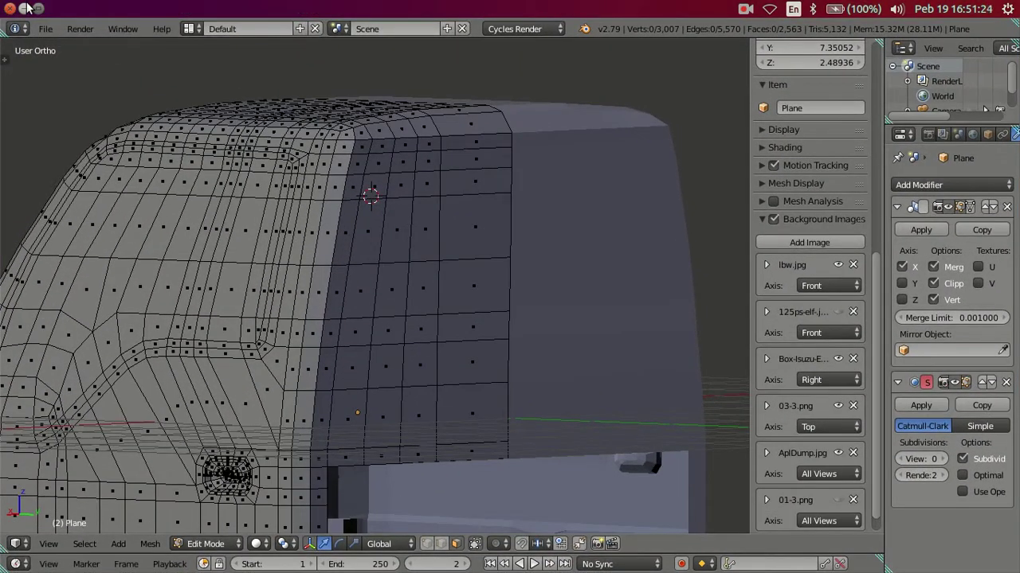
{"action": "left_click", "coordinate": [25, 8]}
Open 20150604_080203.jpg, zoom in on the cab's rear corner, and return to Blender.
{"action": "left_click", "coordinate": [163, 48]}
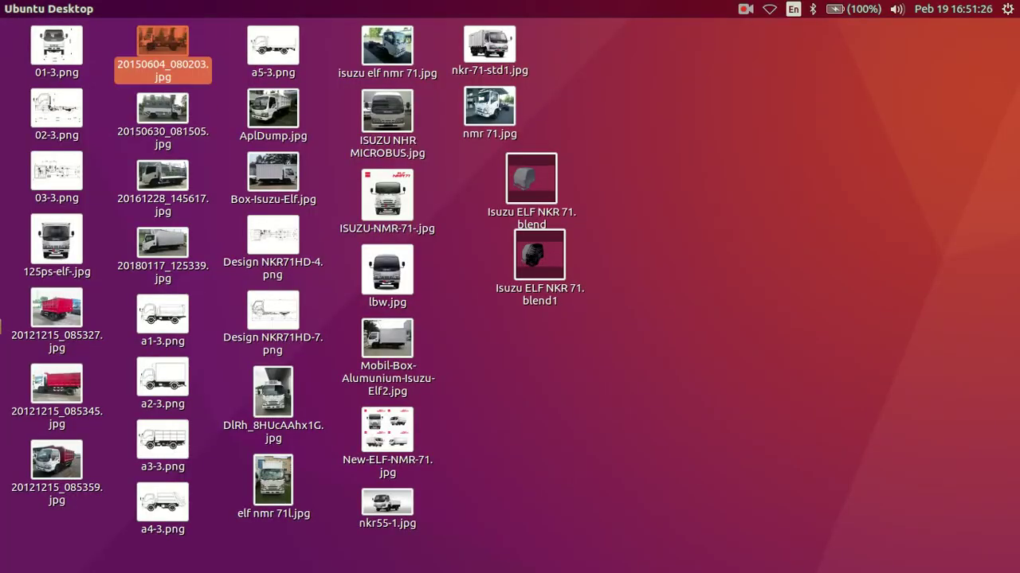
{"action": "key", "text": "Return"}
{"action": "scroll", "coordinate": [353, 299], "scroll_direction": "up", "scroll_amount": 2}
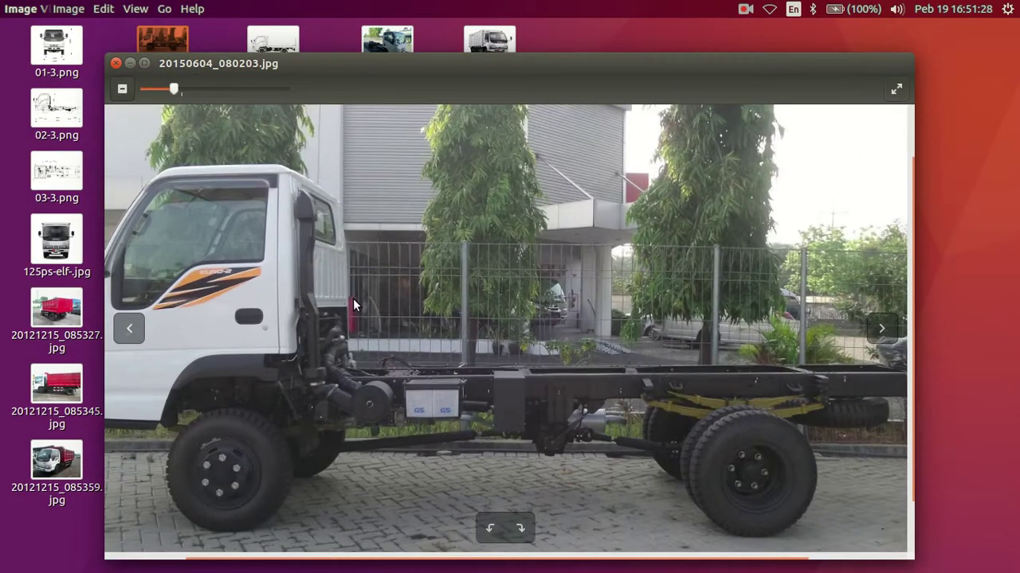
{"action": "scroll", "coordinate": [347, 309], "scroll_direction": "up", "scroll_amount": 2}
{"action": "scroll", "coordinate": [348, 309], "scroll_direction": "up", "scroll_amount": 1}
{"action": "scroll", "coordinate": [293, 320], "scroll_direction": "up", "scroll_amount": 1}
{"action": "scroll", "coordinate": [406, 360], "scroll_direction": "up", "scroll_amount": 2}
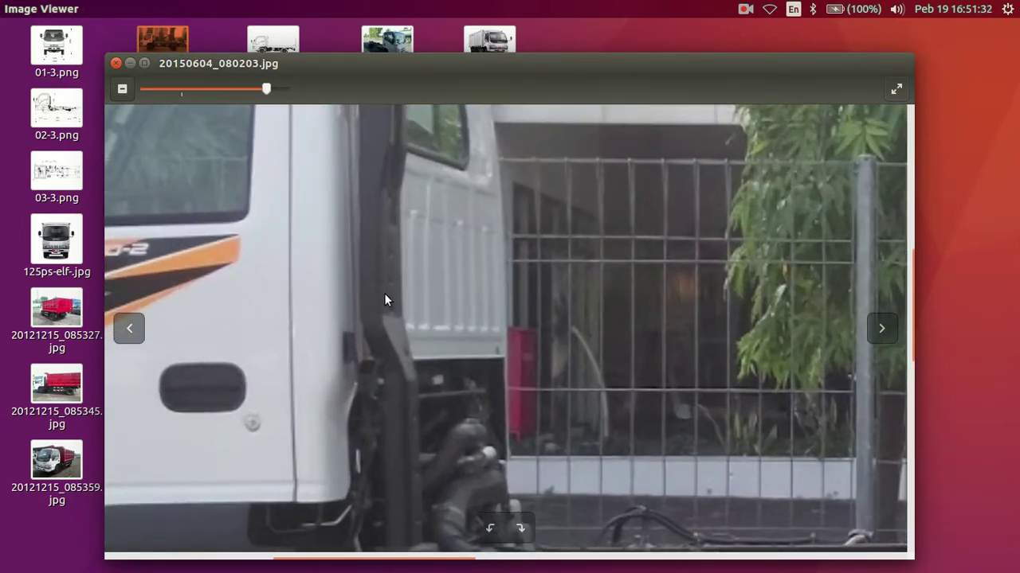
{"action": "scroll", "coordinate": [490, 196], "scroll_direction": "down", "scroll_amount": 1}
{"action": "left_click_drag", "start_coordinate": [482, 224], "coordinate": [508, 312]}
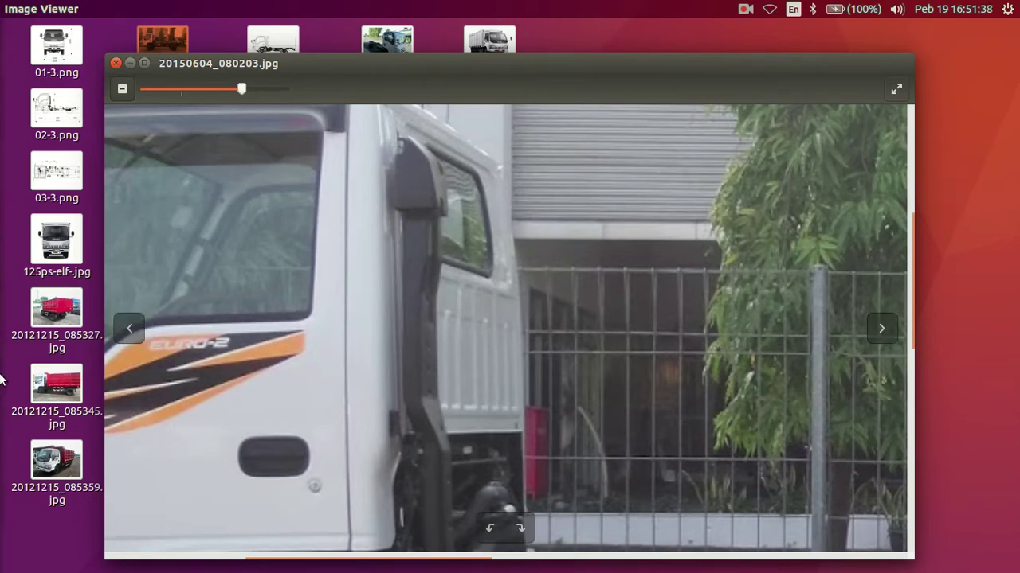
{"action": "mouse_move", "coordinate": [2, 362]}
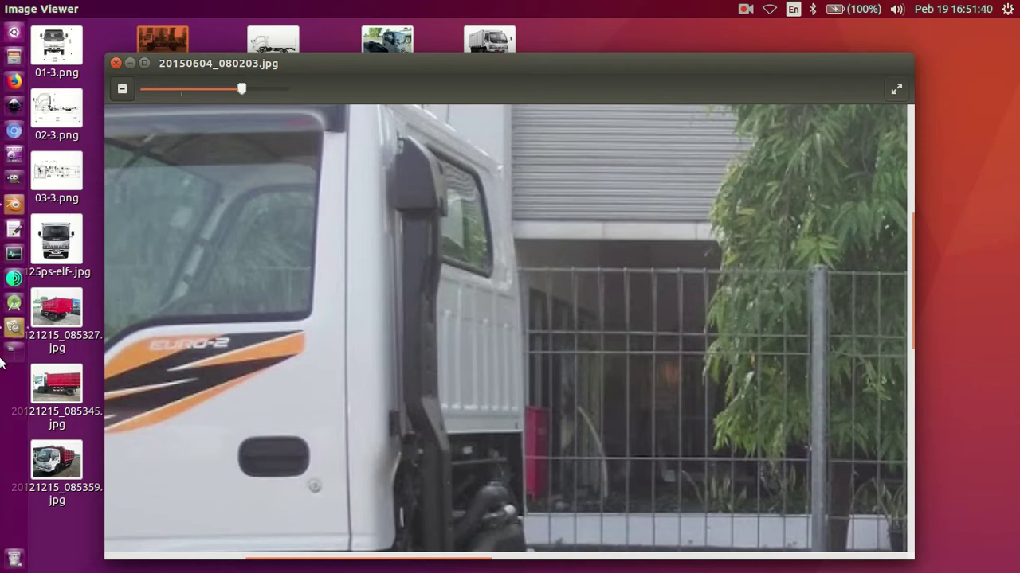
{"action": "left_click", "coordinate": [14, 204]}
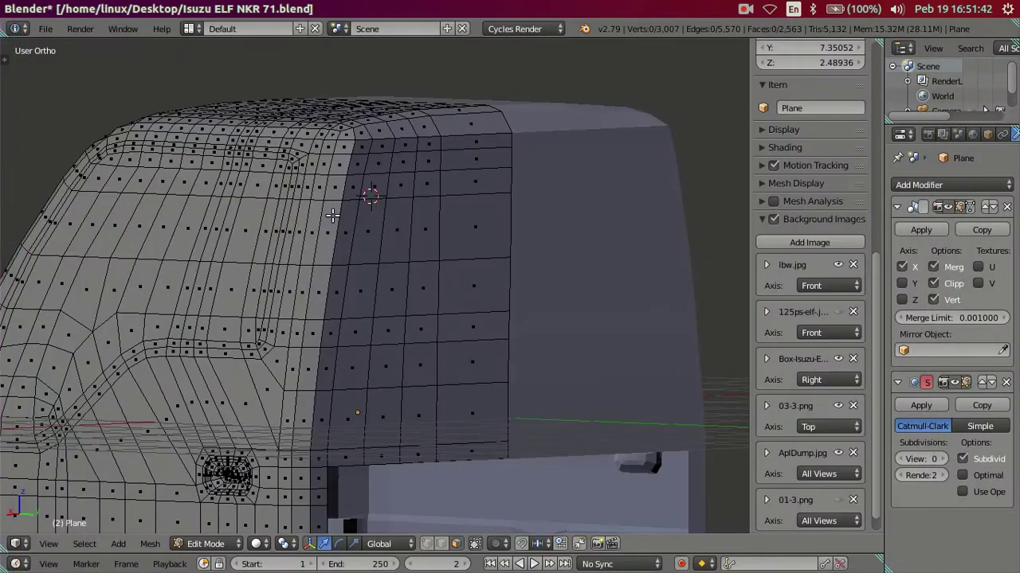
Cancel a trial two-loop cut, select low rear-panel faces, and compare in Right view.
{"action": "mouse_move", "coordinate": [382, 275]}
{"action": "middle_mouse_down"}
{"action": "mouse_move", "coordinate": [337, 266]}
{"action": "mouse_move", "coordinate": [337, 289]}
{"action": "mouse_move", "coordinate": [361, 294]}
{"action": "mouse_move", "coordinate": [367, 418]}
{"action": "middle_mouse_up"}
{"action": "key", "text": "ctrl+r"}
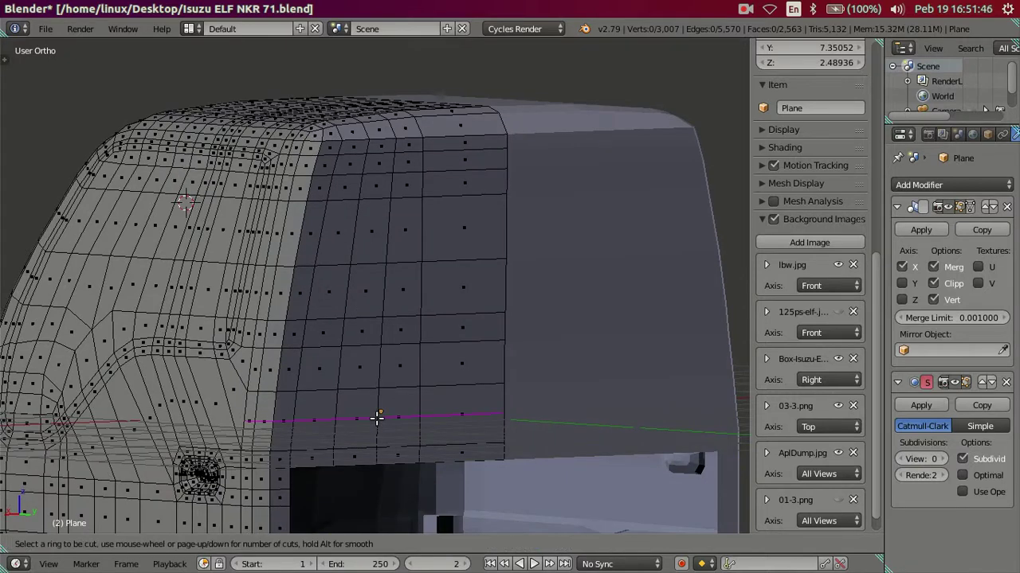
{"action": "scroll", "coordinate": [376, 418], "scroll_direction": "up", "scroll_amount": 1}
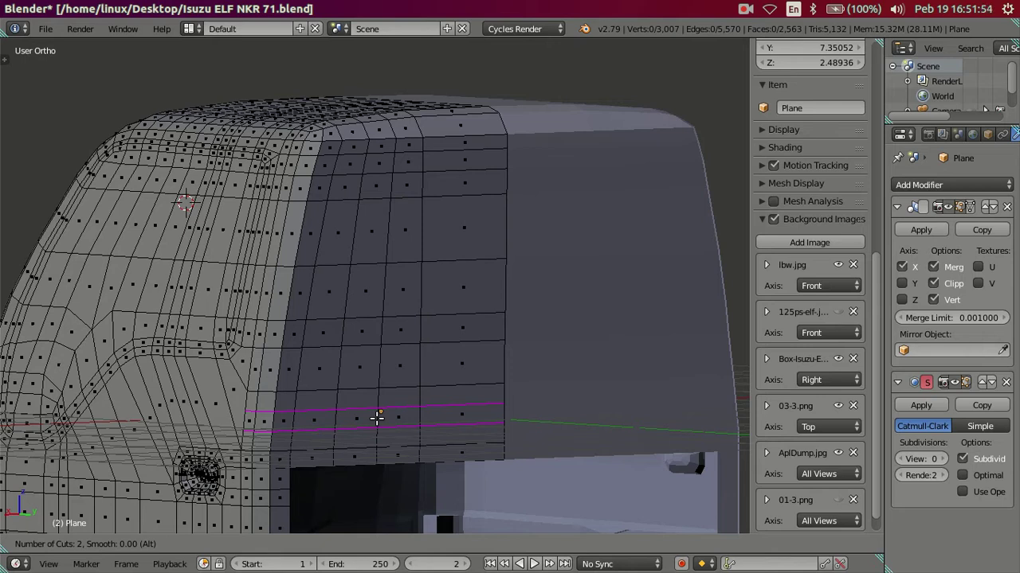
{"action": "right_click", "coordinate": [377, 418]}
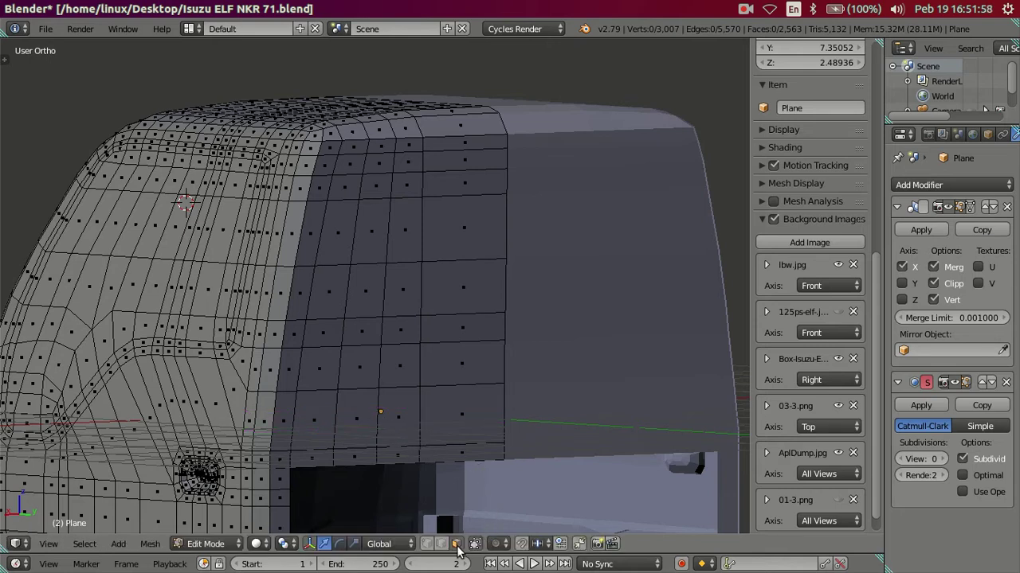
{"action": "right_click", "coordinate": [455, 424]}
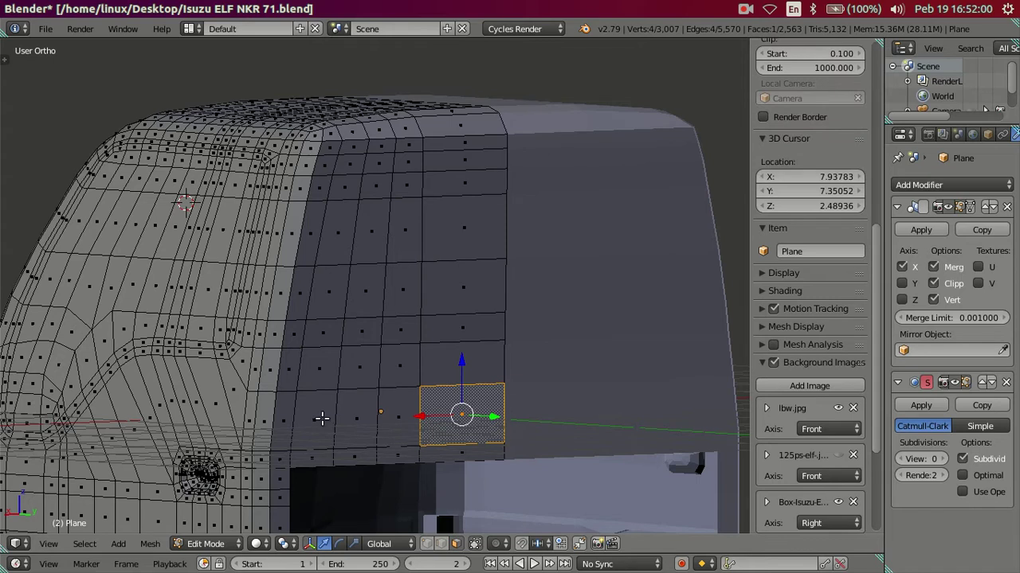
{"action": "right_click", "coordinate": [322, 419], "text": "ctrl"}
{"action": "key", "text": "KP_3"}
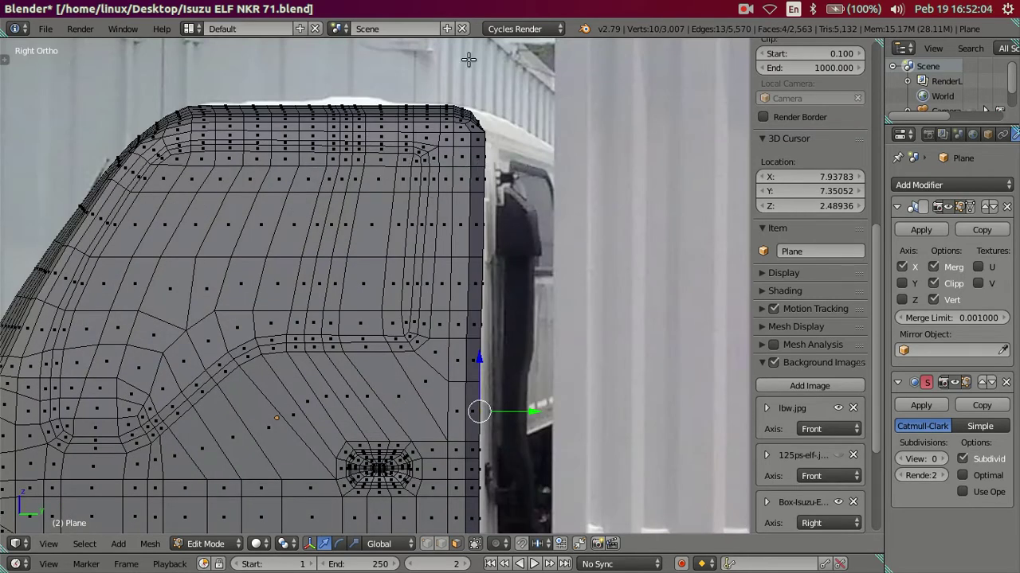
Pan the truck photo to the cab's side, close it, and angle the view toward the rear wall.
{"action": "left_click", "coordinate": [14, 328]}
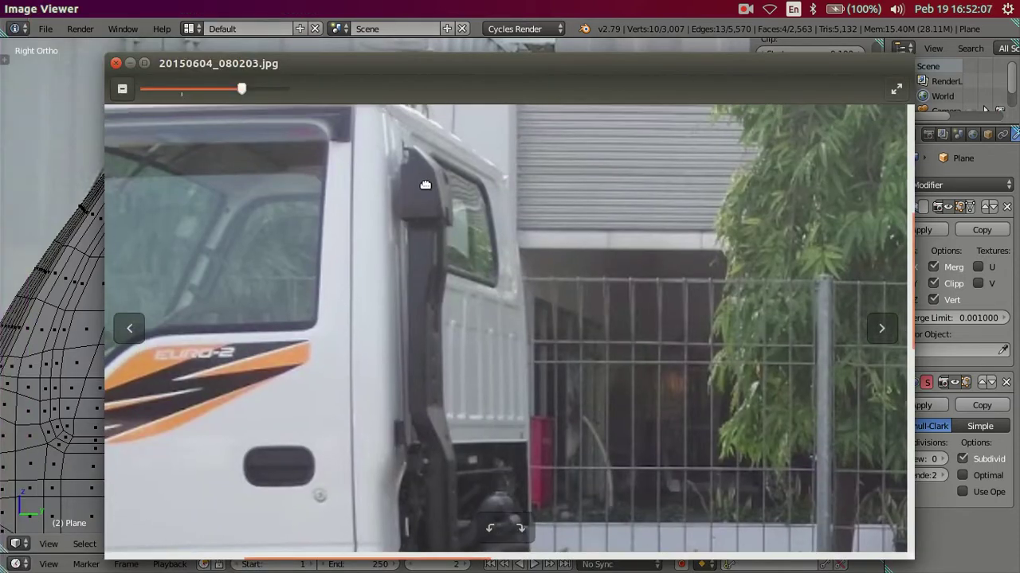
{"action": "left_click_drag", "start_coordinate": [423, 182], "coordinate": [434, 236]}
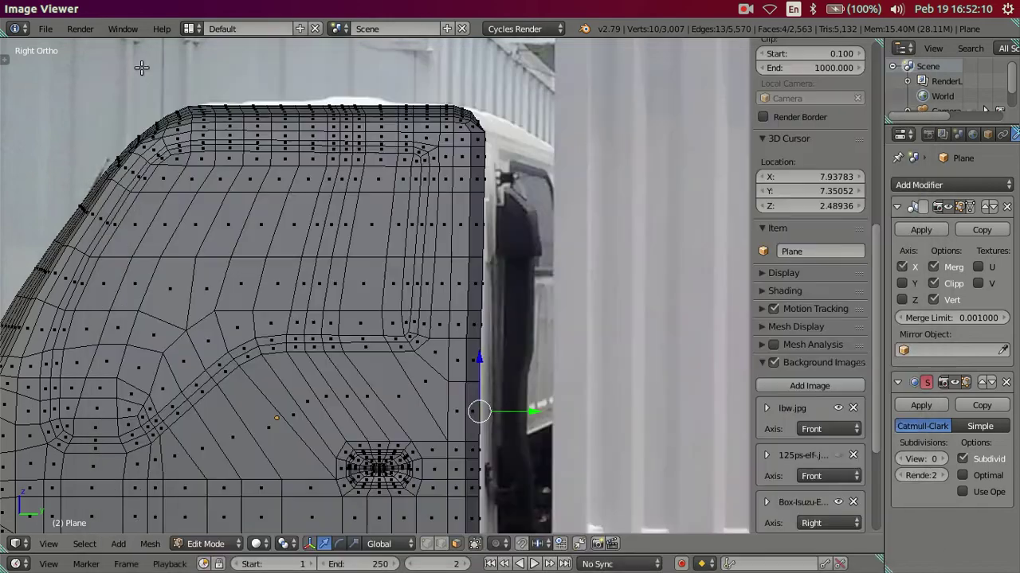
{"action": "left_click", "coordinate": [130, 63]}
{"action": "middle_click_drag", "start_coordinate": [437, 209], "coordinate": [346, 196]}
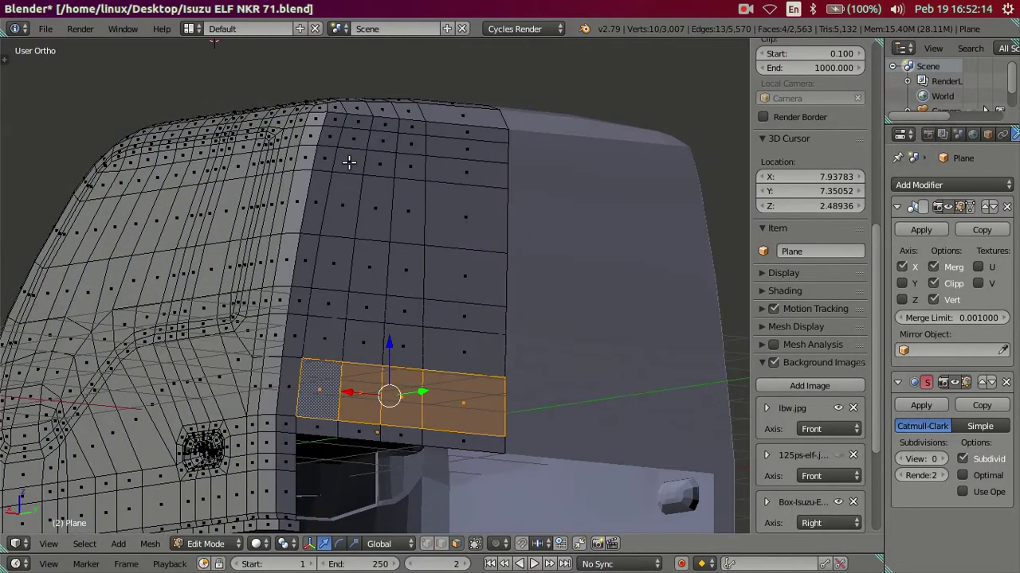
Select a block of rear-wall faces with right-clicks and C circle select.
{"action": "right_click", "coordinate": [348, 163], "text": "ctrl"}
{"action": "right_click", "coordinate": [453, 170], "text": "ctrl"}
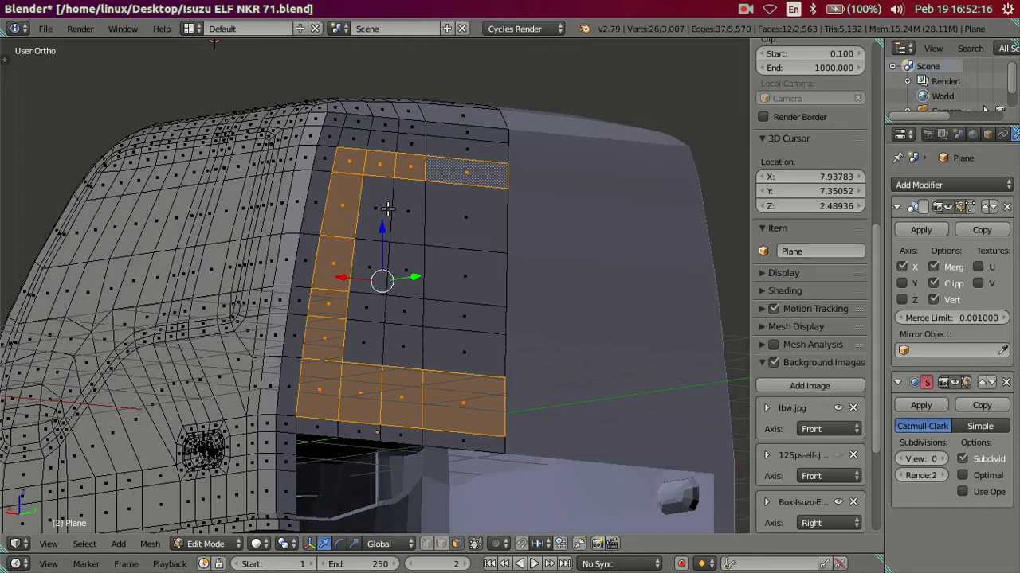
{"action": "key", "text": "c"}
{"action": "mouse_move", "coordinate": [387, 223]}
{"action": "left_mouse_down"}
{"action": "mouse_move", "coordinate": [411, 311]}
{"action": "mouse_move", "coordinate": [399, 319]}
{"action": "left_mouse_up"}
{"action": "key", "text": "Escape"}
{"action": "middle_click_drag", "start_coordinate": [398, 319], "coordinate": [431, 231]}
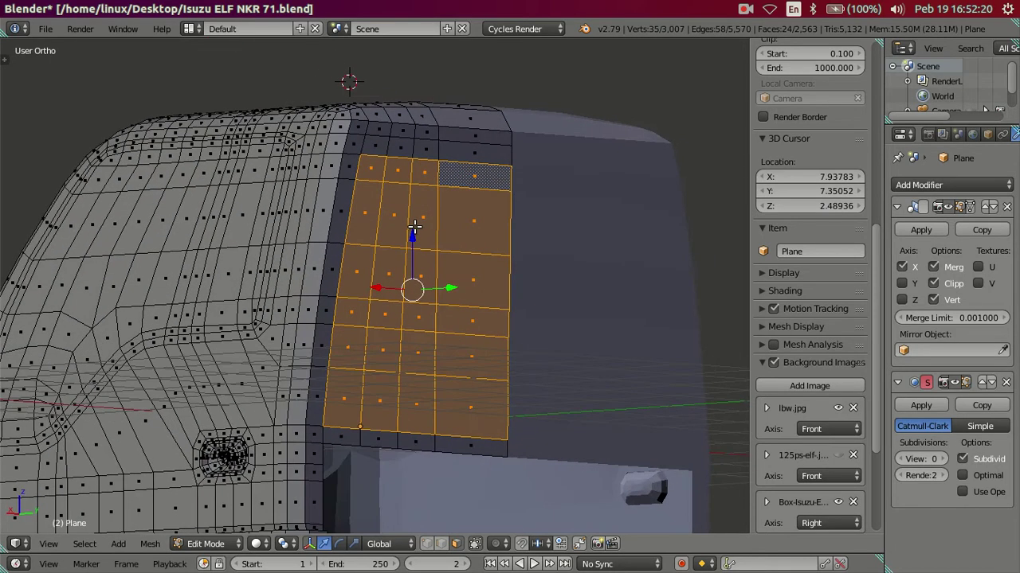
{"action": "key", "text": "KP_3"}
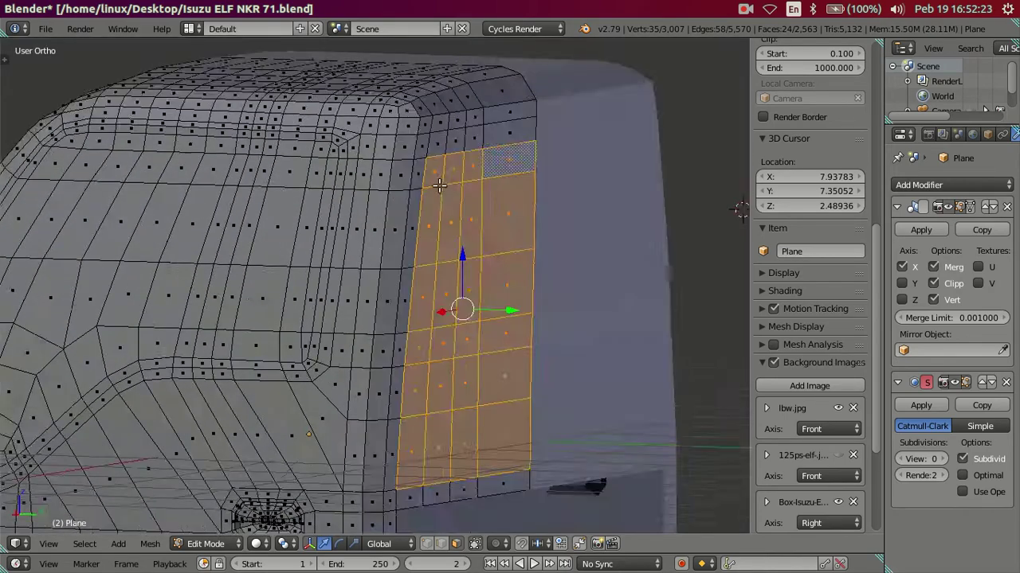
Check the block from the side and add the row of faces above it.
{"action": "middle_click_drag", "start_coordinate": [497, 184], "coordinate": [423, 175]}
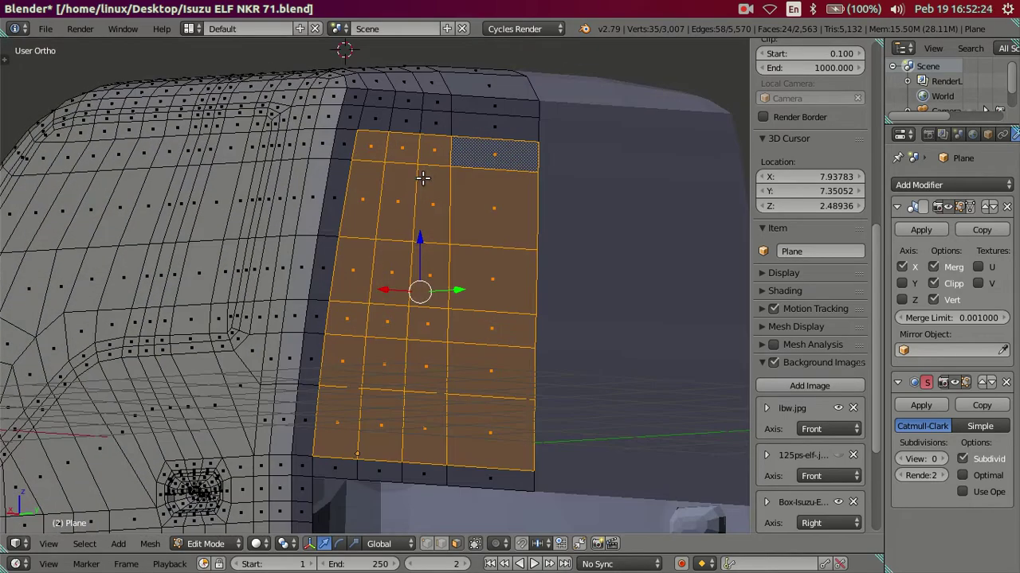
{"action": "key", "text": "KP_3"}
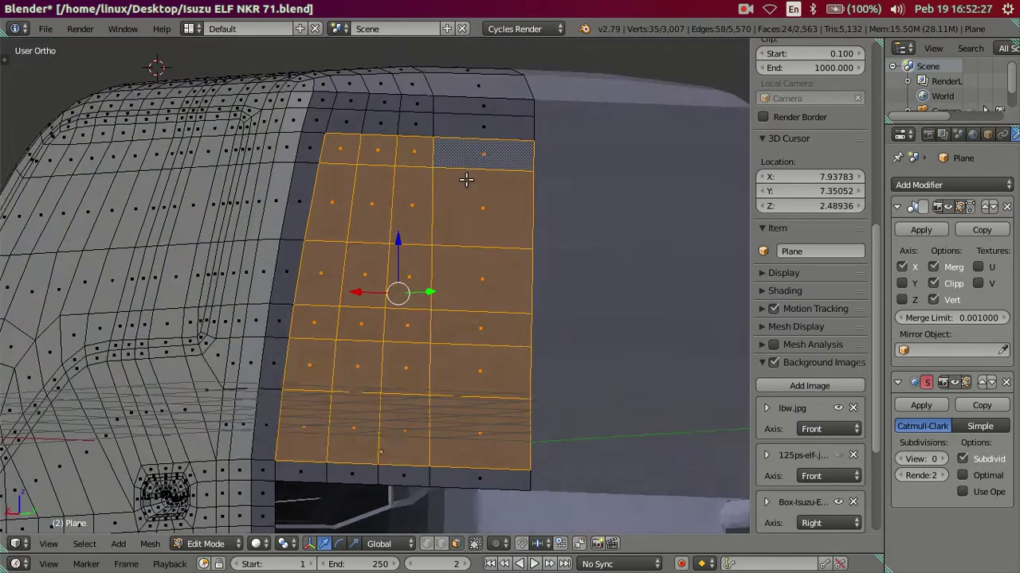
{"action": "middle_click_drag", "start_coordinate": [564, 186], "coordinate": [466, 180]}
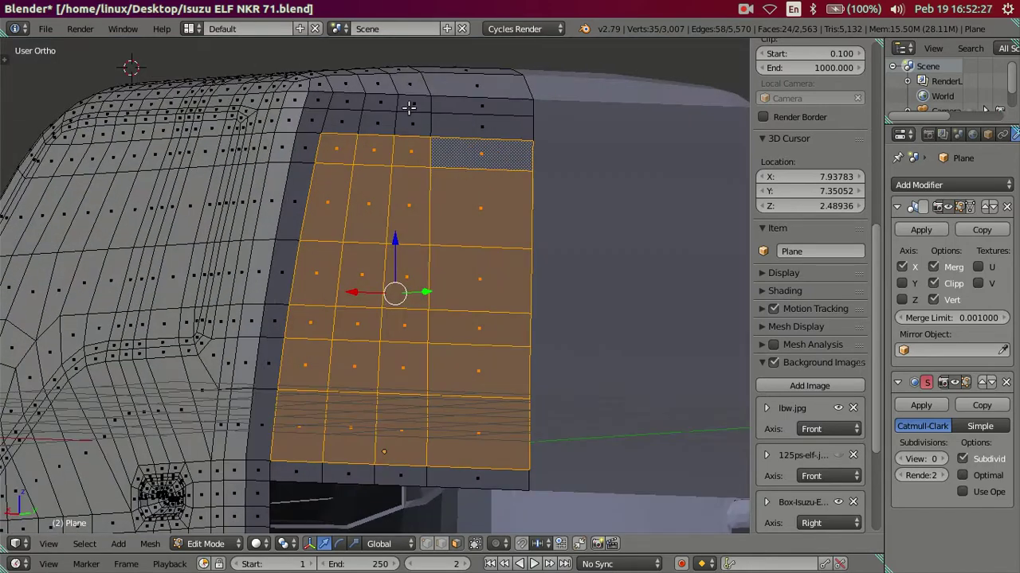
{"action": "right_click", "coordinate": [351, 121], "text": "shift"}
{"action": "right_click", "coordinate": [465, 135], "text": "shift"}
{"action": "middle_click_drag", "start_coordinate": [455, 300], "coordinate": [415, 293]}
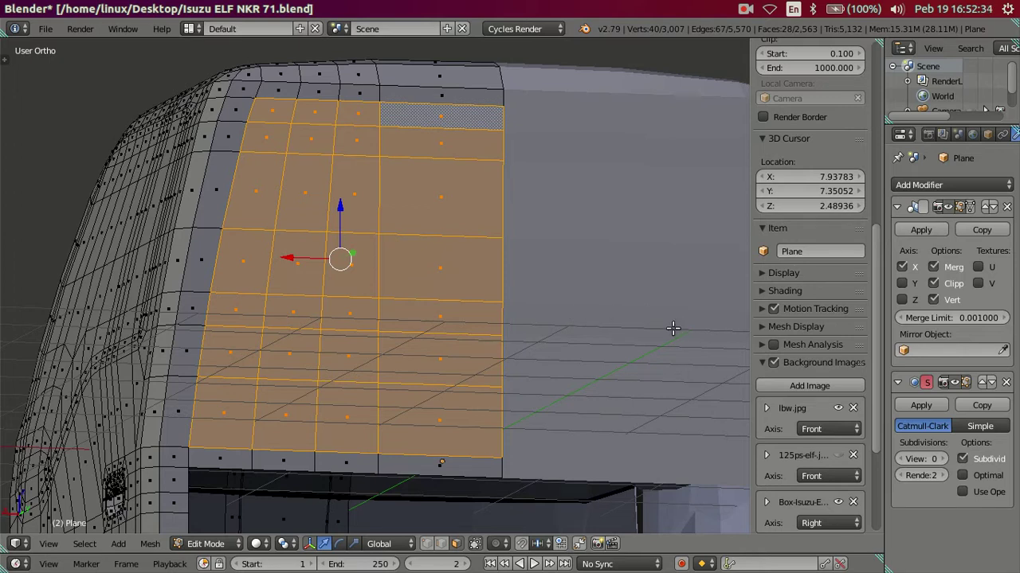
Extrude the rear-wall faces and scale them vertically to about 0.92.
{"action": "key", "text": "e"}
{"action": "key", "text": "s"}
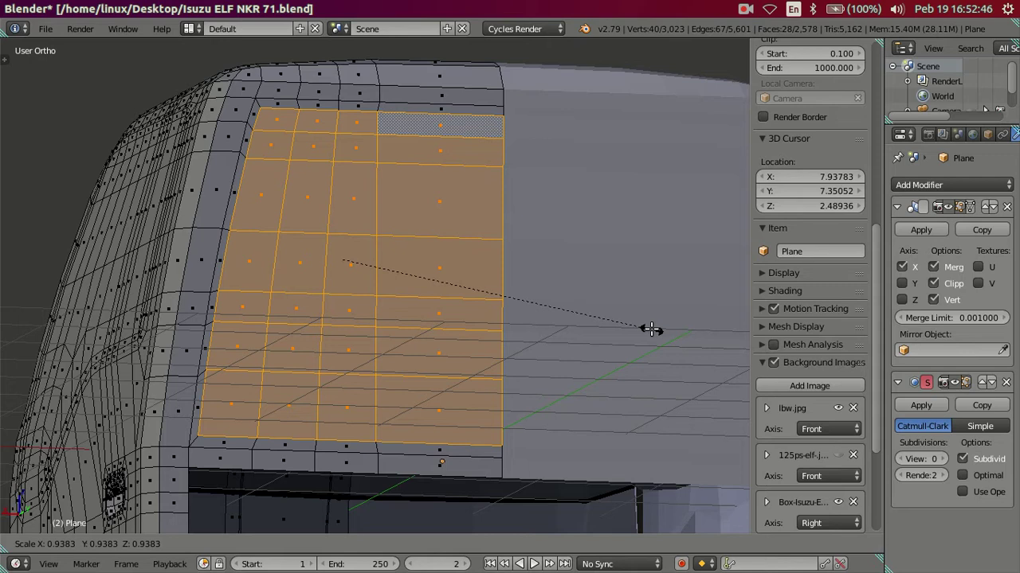
{"action": "right_click", "coordinate": [651, 329]}
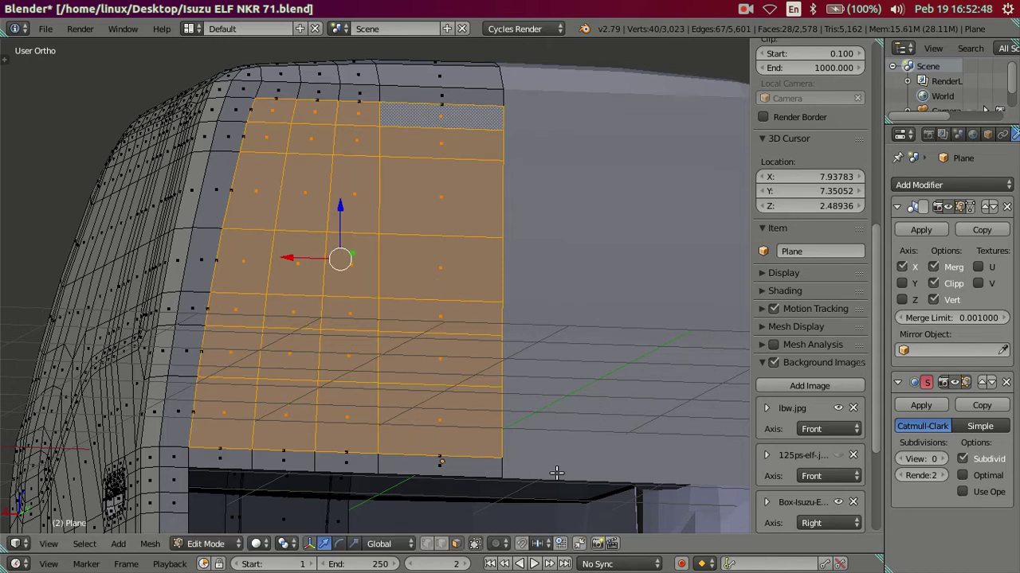
{"action": "key", "text": "s"}
{"action": "key", "text": "z"}
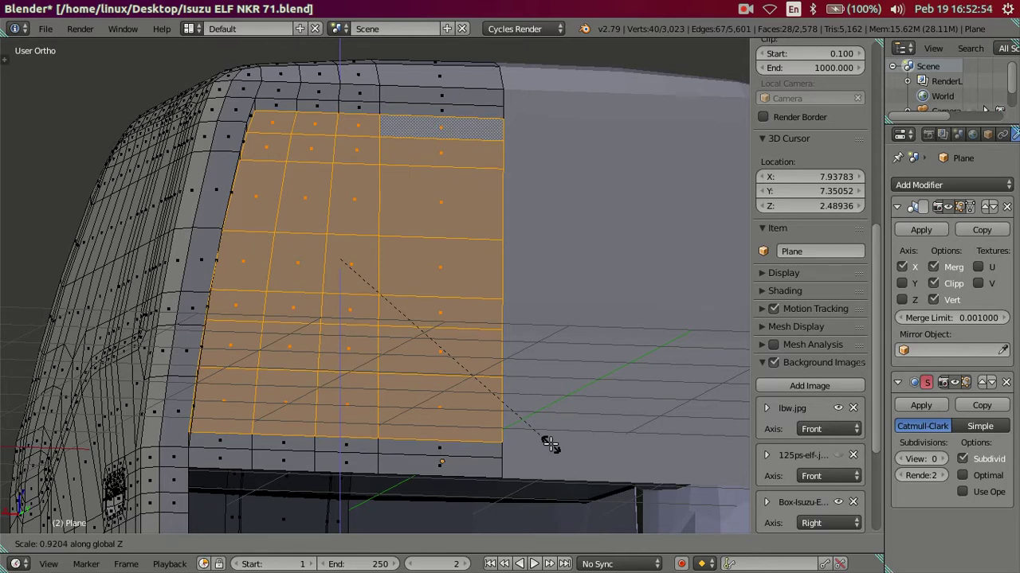
{"action": "left_click", "coordinate": [549, 445]}
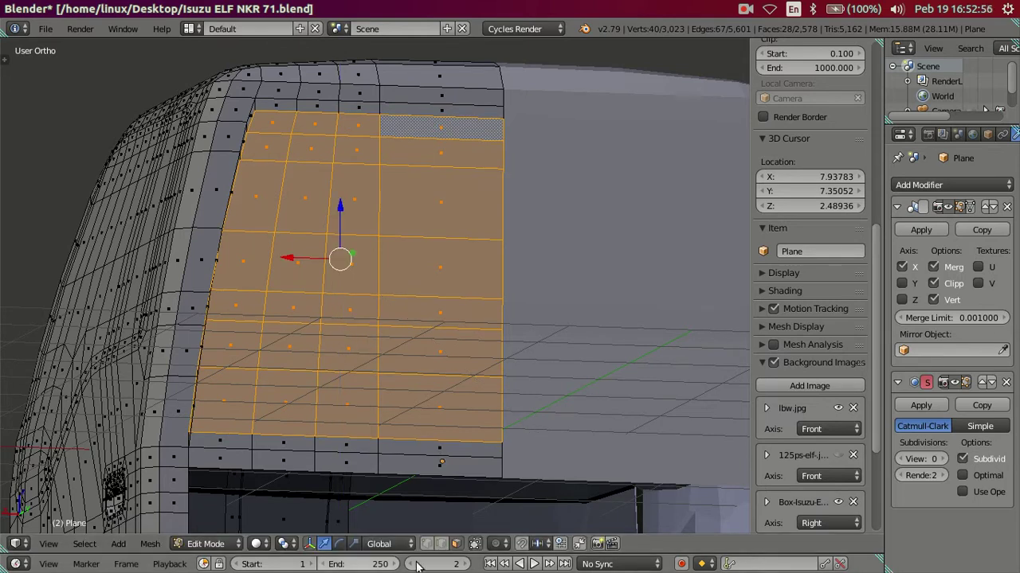
Switch to wireframe and circle-deselect most of the panel's faces.
{"action": "key", "text": "z"}
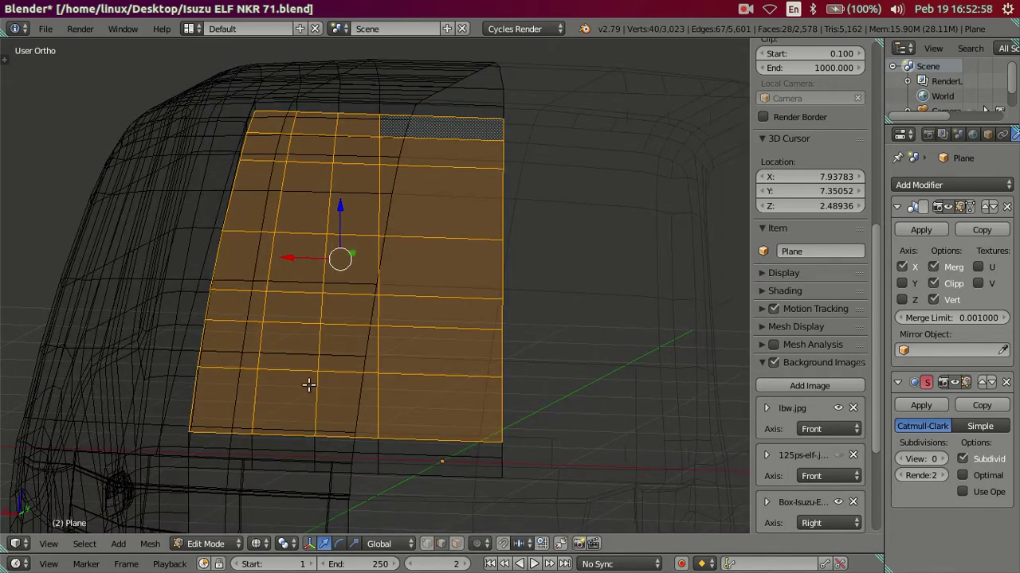
{"action": "key", "text": "c"}
{"action": "mouse_move", "coordinate": [291, 409]}
{"action": "middle_mouse_down"}
{"action": "mouse_move", "coordinate": [311, 152]}
{"action": "mouse_move", "coordinate": [382, 125]}
{"action": "mouse_move", "coordinate": [478, 130]}
{"action": "mouse_move", "coordinate": [509, 236]}
{"action": "mouse_move", "coordinate": [489, 467]}
{"action": "mouse_move", "coordinate": [410, 398]}
{"action": "mouse_move", "coordinate": [399, 234]}
{"action": "middle_mouse_up"}
In Back Ortho view, slide, rotate and nudge the panel's left edge along X.
{"action": "key", "text": "Escape"}
{"action": "key", "text": "z"}
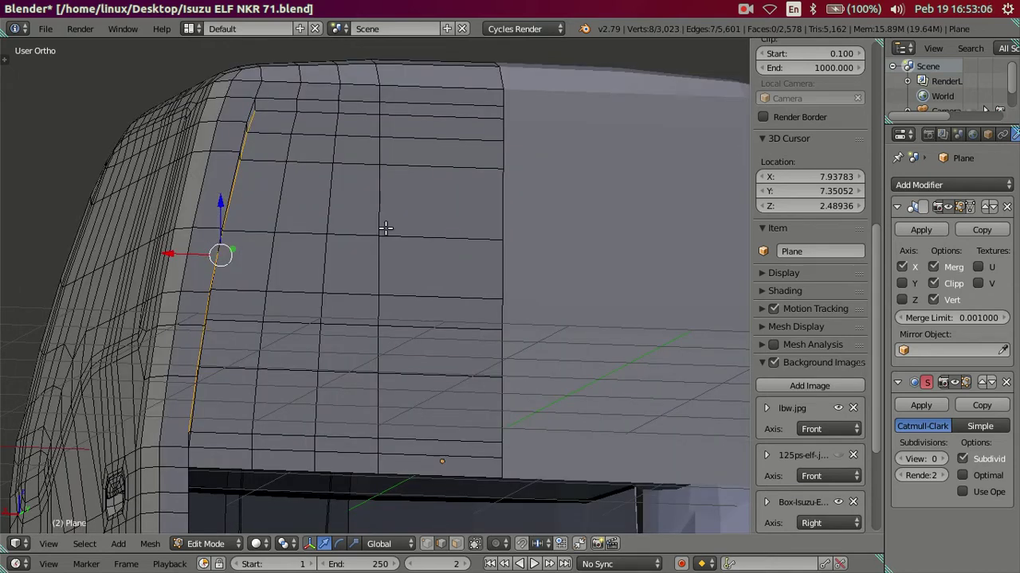
{"action": "key", "text": "ctrl+KP_1"}
{"action": "middle_click_drag", "start_coordinate": [268, 285], "coordinate": [390, 266], "text": "shift"}
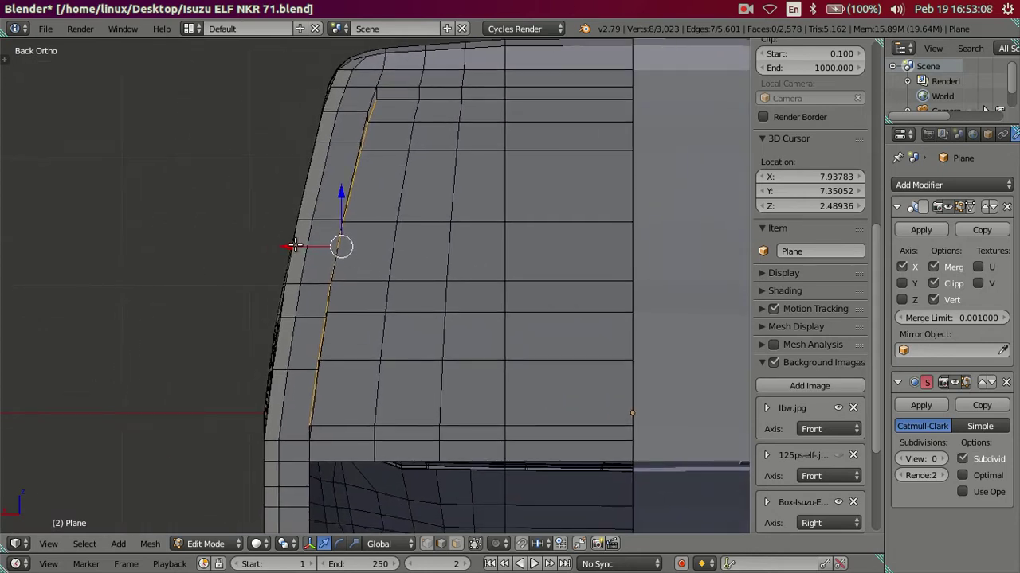
{"action": "left_click_drag", "start_coordinate": [288, 247], "coordinate": [306, 253]}
{"action": "key", "text": "r"}
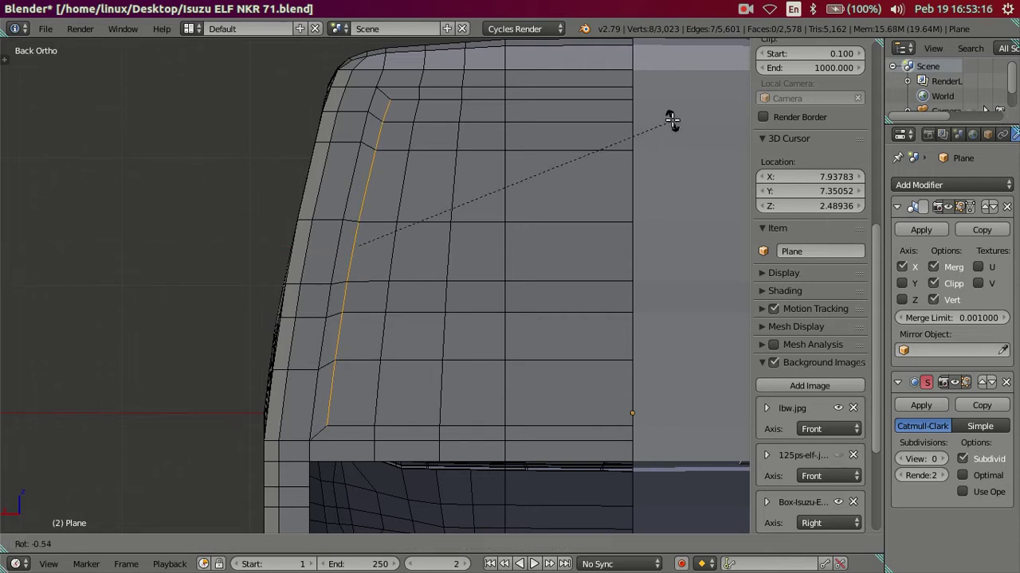
{"action": "left_click", "coordinate": [671, 120]}
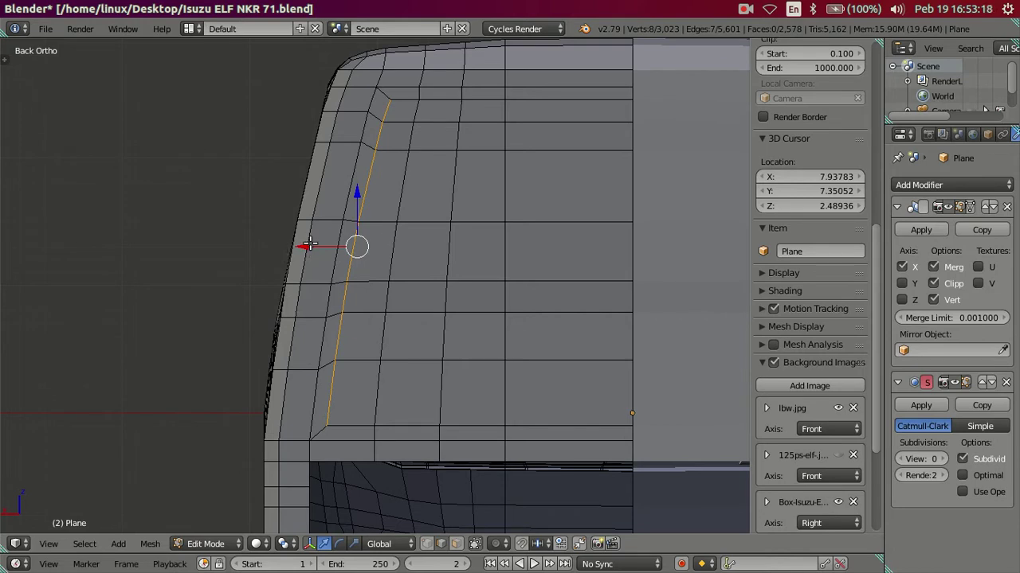
{"action": "left_click_drag", "start_coordinate": [307, 245], "coordinate": [306, 243]}
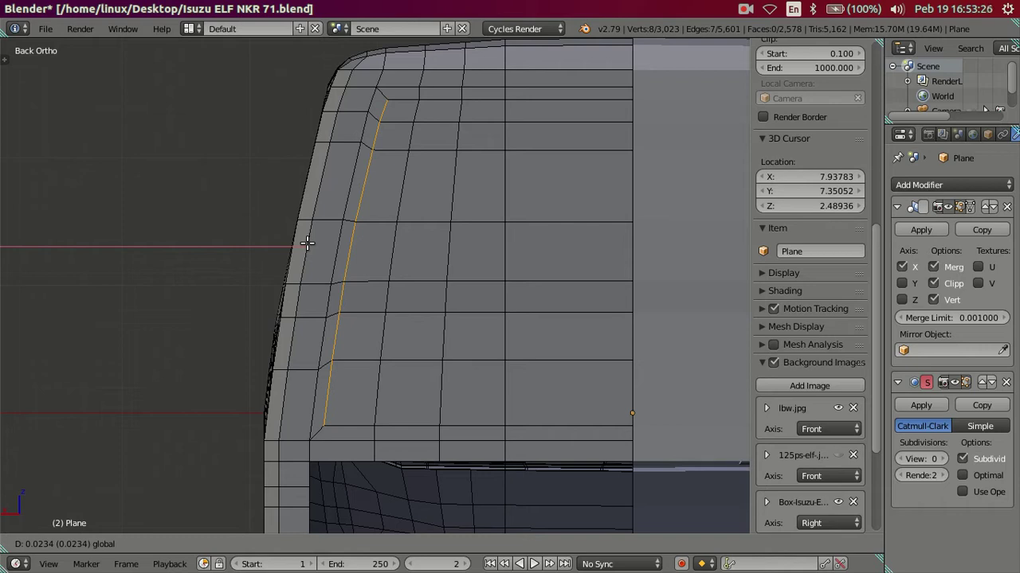
{"action": "left_click_drag", "start_coordinate": [307, 243], "coordinate": [309, 243]}
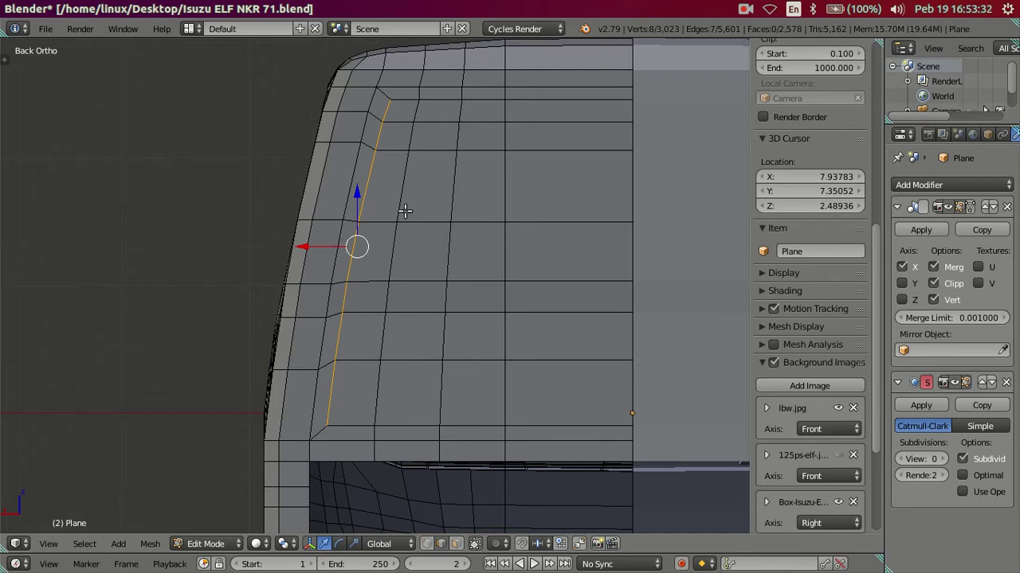
Preview the smoothed cab in Object Mode from an angle, then return to Back view.
{"action": "left_click_drag", "start_coordinate": [302, 248], "coordinate": [301, 249]}
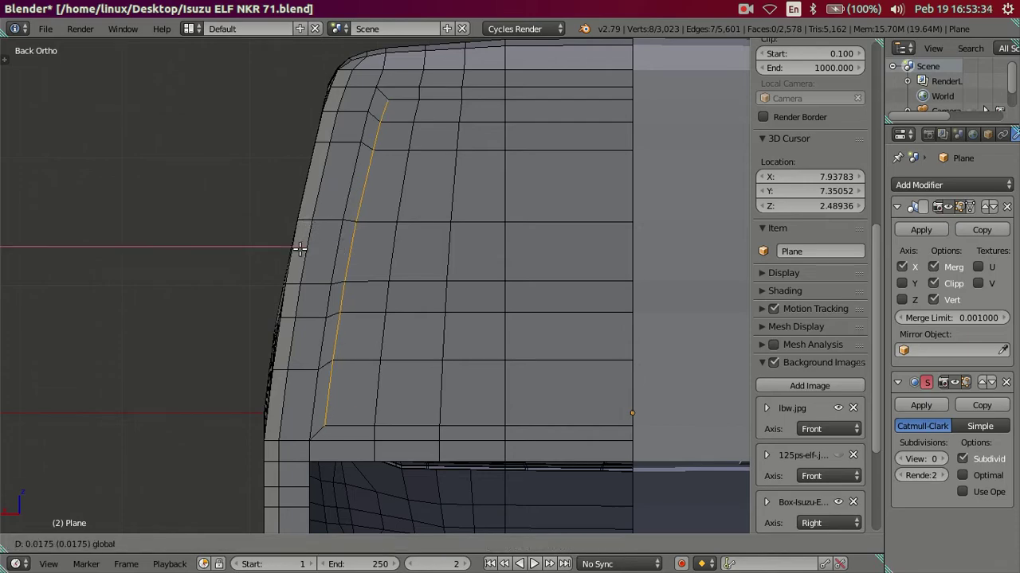
{"action": "mouse_move", "coordinate": [459, 278]}
{"action": "middle_mouse_down"}
{"action": "mouse_move", "coordinate": [481, 248]}
{"action": "mouse_move", "coordinate": [533, 255]}
{"action": "mouse_move", "coordinate": [558, 298]}
{"action": "mouse_move", "coordinate": [511, 220]}
{"action": "middle_mouse_up"}
{"action": "key", "text": "Tab"}
{"action": "key", "text": "Tab"}
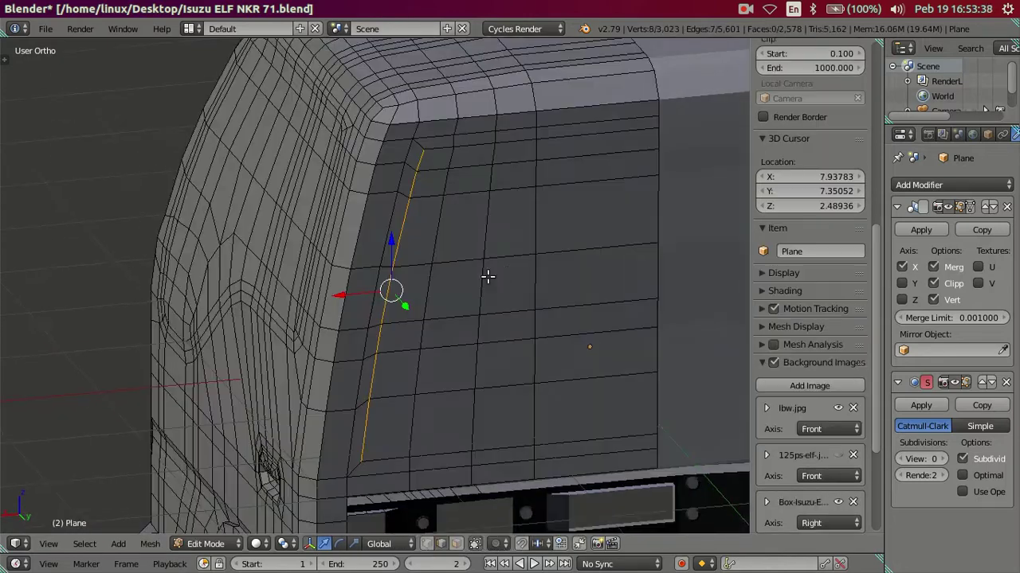
{"action": "scroll", "coordinate": [446, 273], "scroll_direction": "up", "scroll_amount": 2}
{"action": "scroll", "coordinate": [402, 275], "scroll_direction": "up", "scroll_amount": 2}
{"action": "scroll", "coordinate": [392, 255], "scroll_direction": "up", "scroll_amount": 3}
{"action": "scroll", "coordinate": [388, 234], "scroll_direction": "up", "scroll_amount": 2}
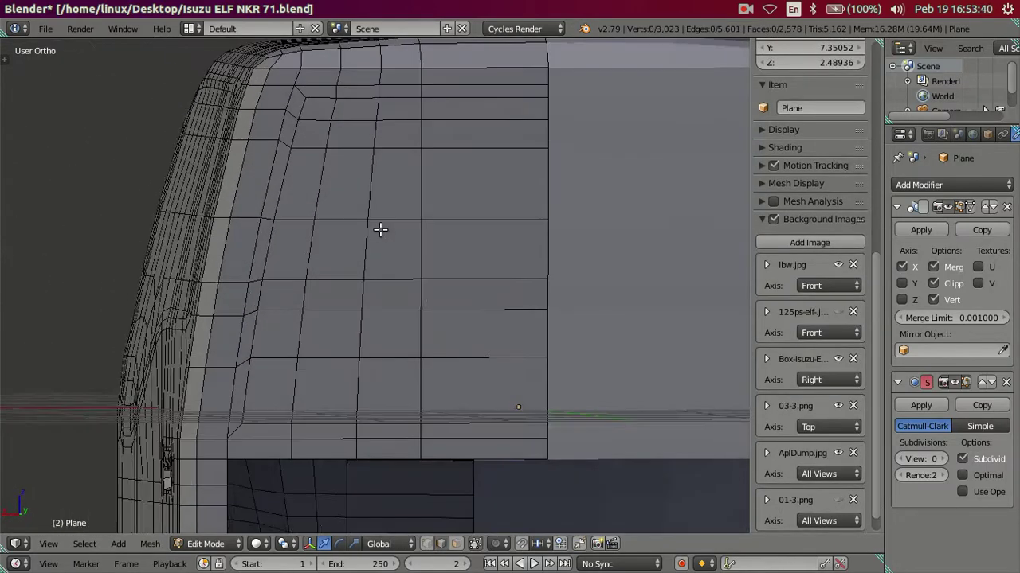
{"action": "key", "text": "ctrl+KP_1"}
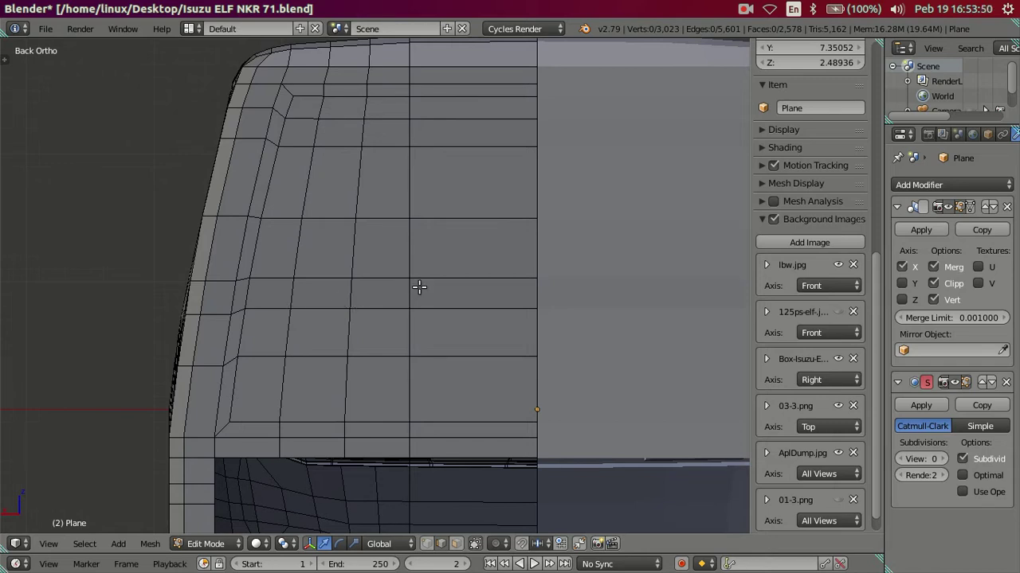
Switch to Right view and briefly reopen, then close, the truck reference photo.
{"action": "key", "text": "KP_3"}
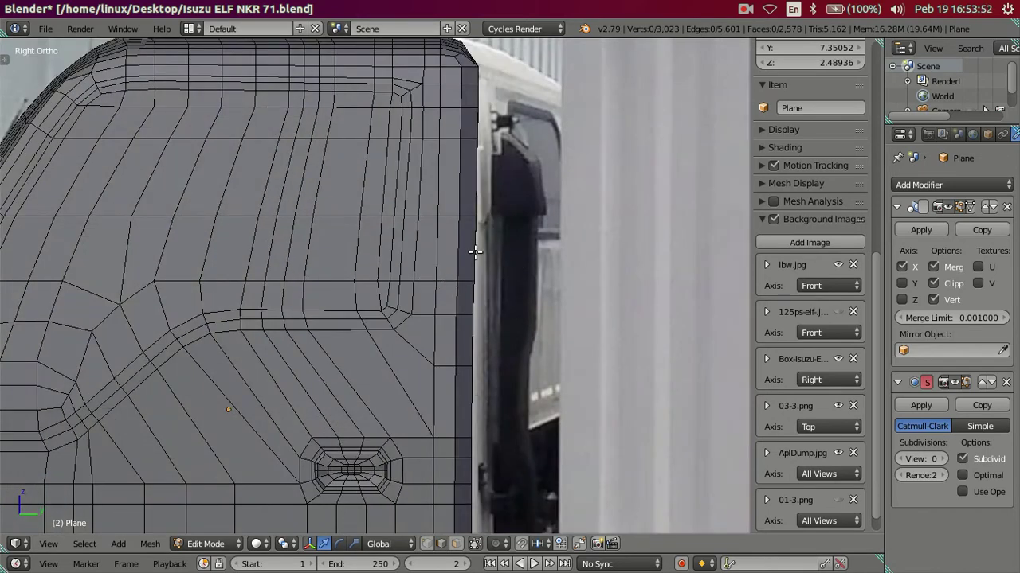
{"action": "left_click", "coordinate": [14, 328]}
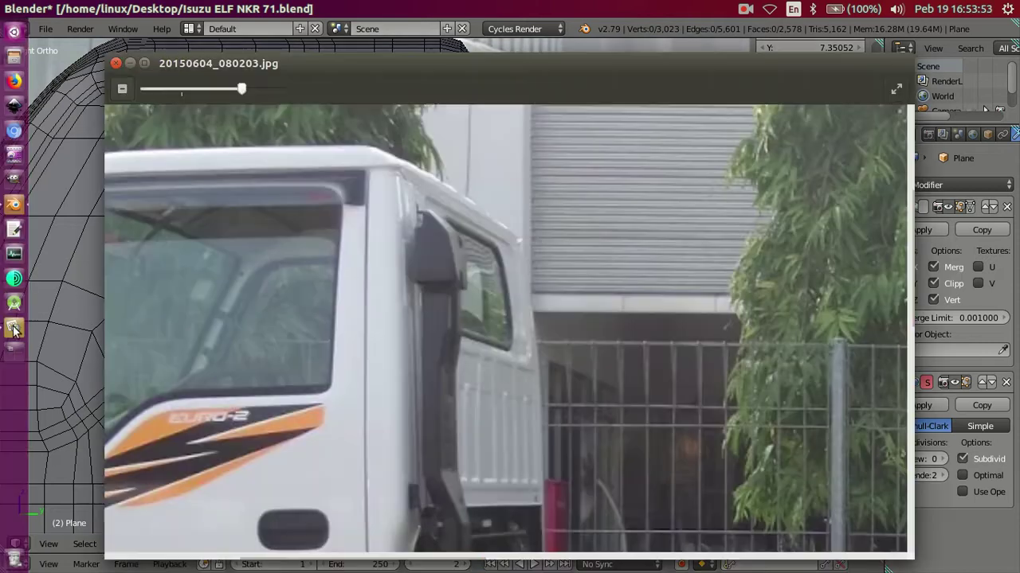
{"action": "mouse_move", "coordinate": [354, 349]}
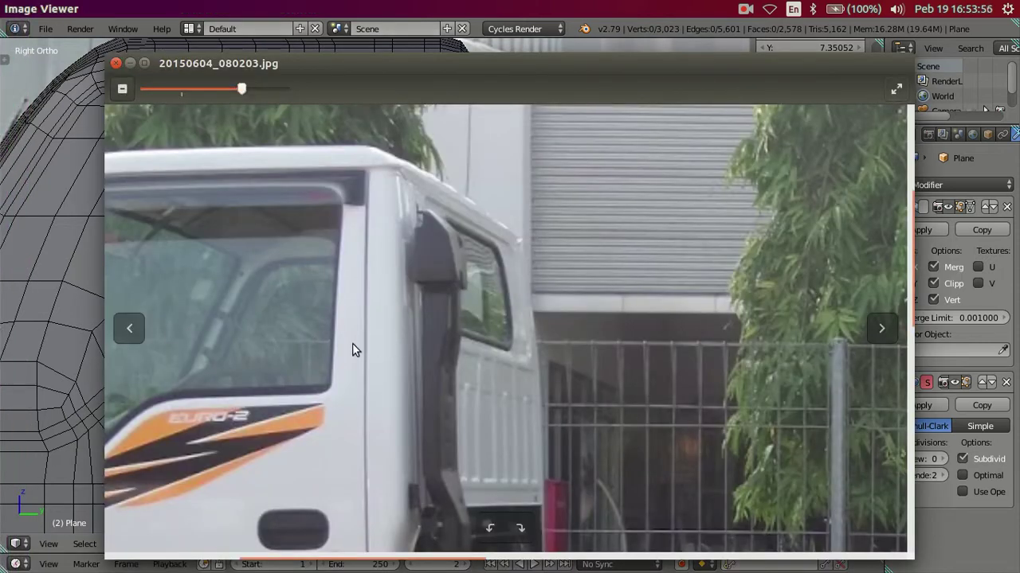
{"action": "left_click", "coordinate": [130, 63]}
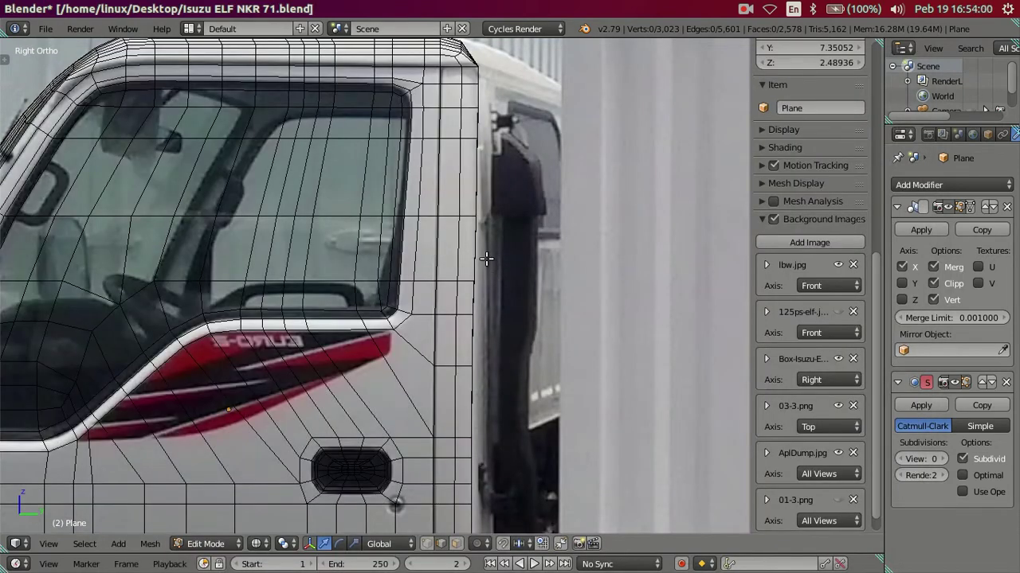
Switch to solid shading and preview a two-cut loop across the rear panel.
{"action": "key", "text": "z"}
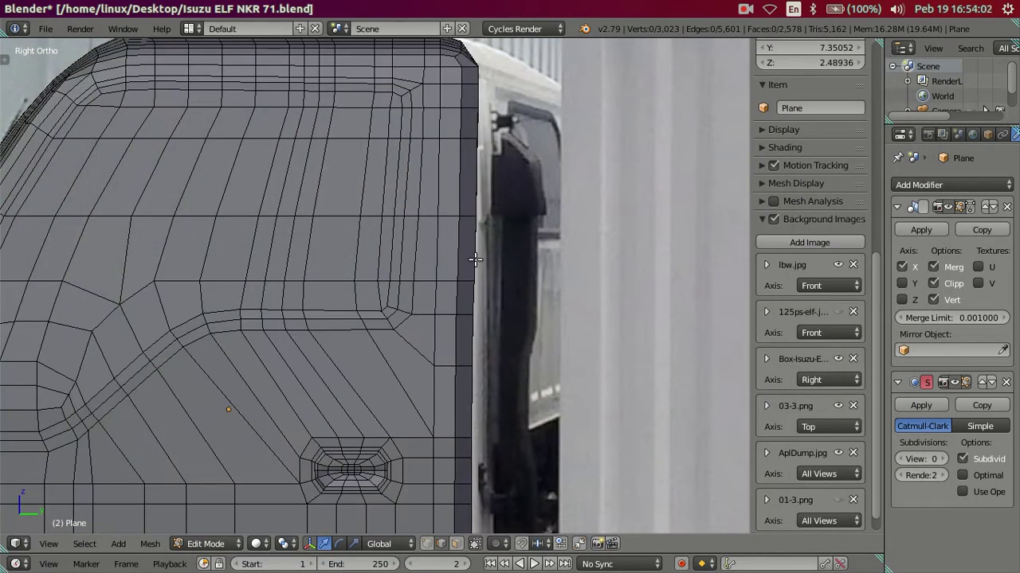
{"action": "key", "text": "ctrl+r"}
{"action": "scroll", "coordinate": [473, 258], "scroll_direction": "up", "scroll_amount": 1}
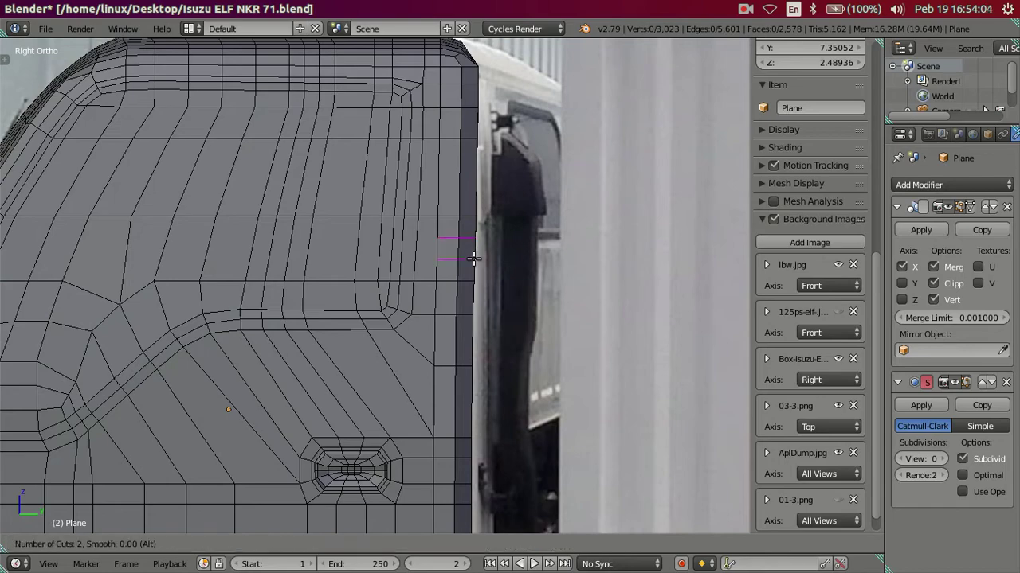
Commit the two loop cuts, then dissolve one, leaving a single extra loop.
{"action": "left_click", "coordinate": [474, 258]}
{"action": "right_click", "coordinate": [474, 258]}
{"action": "middle_click_drag", "start_coordinate": [518, 310], "coordinate": [405, 293]}
{"action": "right_click", "coordinate": [456, 237], "text": "alt"}
{"action": "key", "text": "x"}
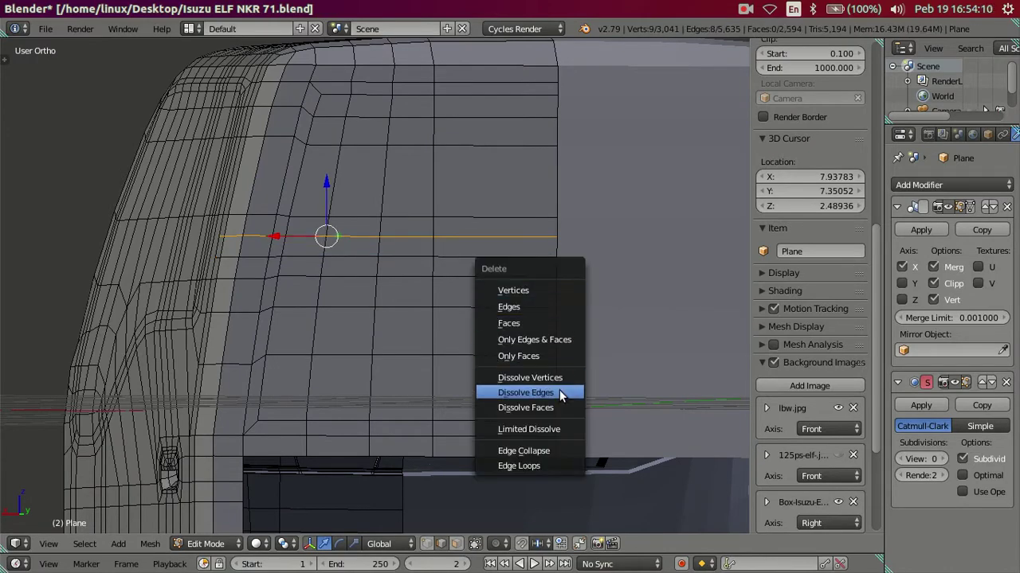
{"action": "left_click", "coordinate": [559, 390]}
{"action": "mouse_move", "coordinate": [440, 322]}
{"action": "middle_mouse_down"}
{"action": "mouse_move", "coordinate": [455, 307]}
{"action": "mouse_move", "coordinate": [465, 334]}
{"action": "mouse_move", "coordinate": [439, 335]}
{"action": "mouse_move", "coordinate": [431, 319]}
{"action": "middle_mouse_up"}
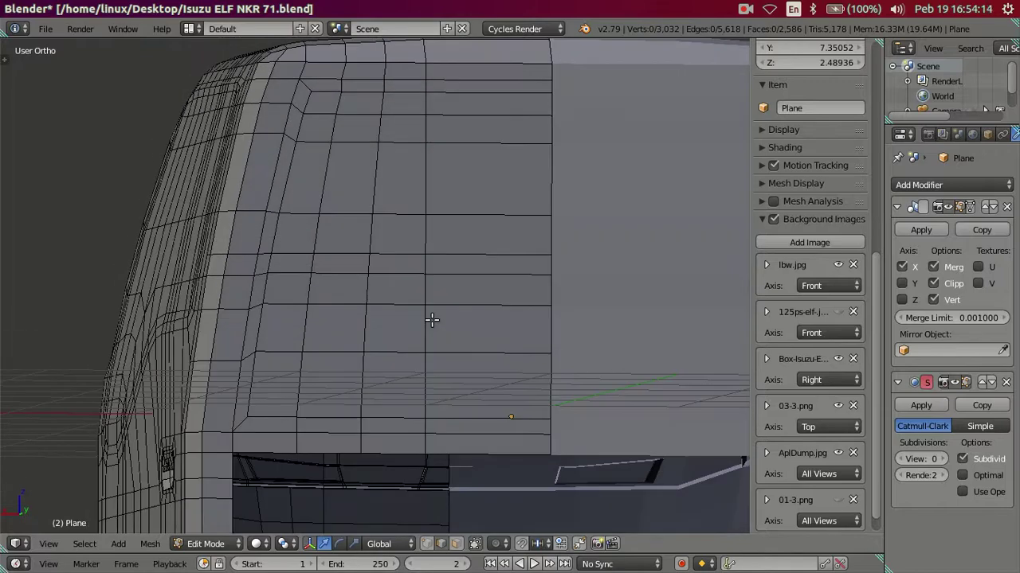
{"action": "scroll", "coordinate": [368, 282], "scroll_direction": "up", "scroll_amount": 1}
{"action": "mouse_move", "coordinate": [369, 282]}
{"action": "middle_mouse_down"}
{"action": "mouse_move", "coordinate": [403, 300]}
{"action": "mouse_move", "coordinate": [514, 314]}
{"action": "mouse_move", "coordinate": [482, 292]}
{"action": "mouse_move", "coordinate": [440, 311]}
{"action": "middle_mouse_up"}
From the back view, cut six centred vertical loops across the rear panel.
{"action": "key", "text": "ctrl+KP_1"}
{"action": "key", "text": "ctrl+r"}
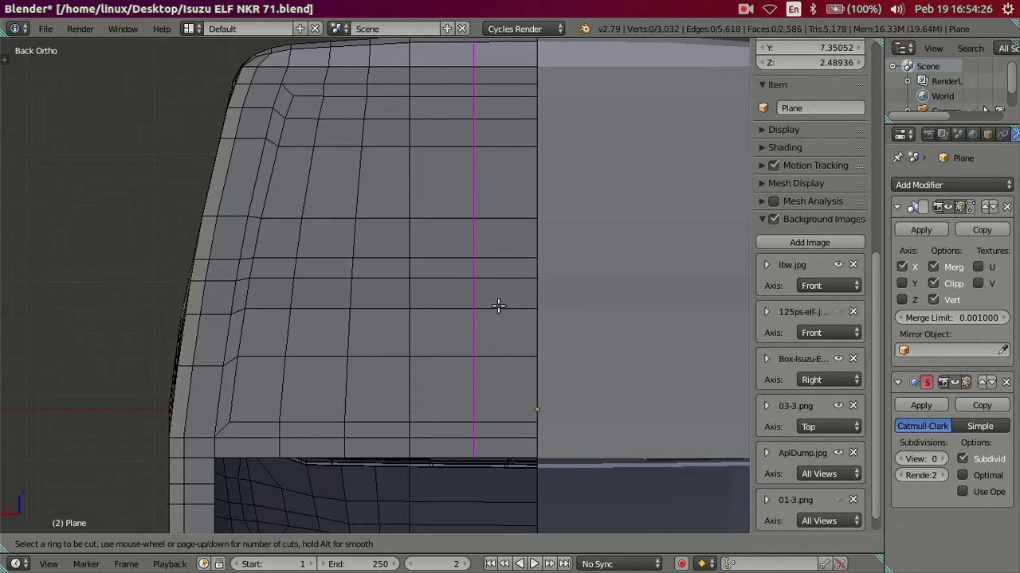
{"action": "scroll", "coordinate": [498, 306], "scroll_direction": "up", "scroll_amount": 3}
{"action": "scroll", "coordinate": [498, 306], "scroll_direction": "up", "scroll_amount": 1}
{"action": "scroll", "coordinate": [497, 305], "scroll_direction": "up", "scroll_amount": 1}
{"action": "scroll", "coordinate": [498, 306], "scroll_direction": "up", "scroll_amount": 1}
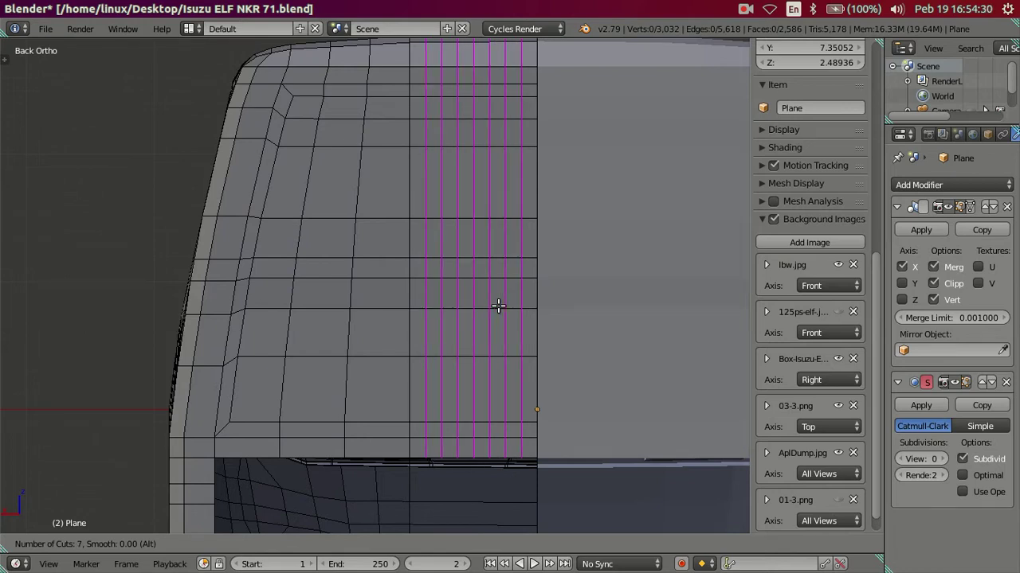
{"action": "scroll", "coordinate": [498, 306], "scroll_direction": "down", "scroll_amount": 1}
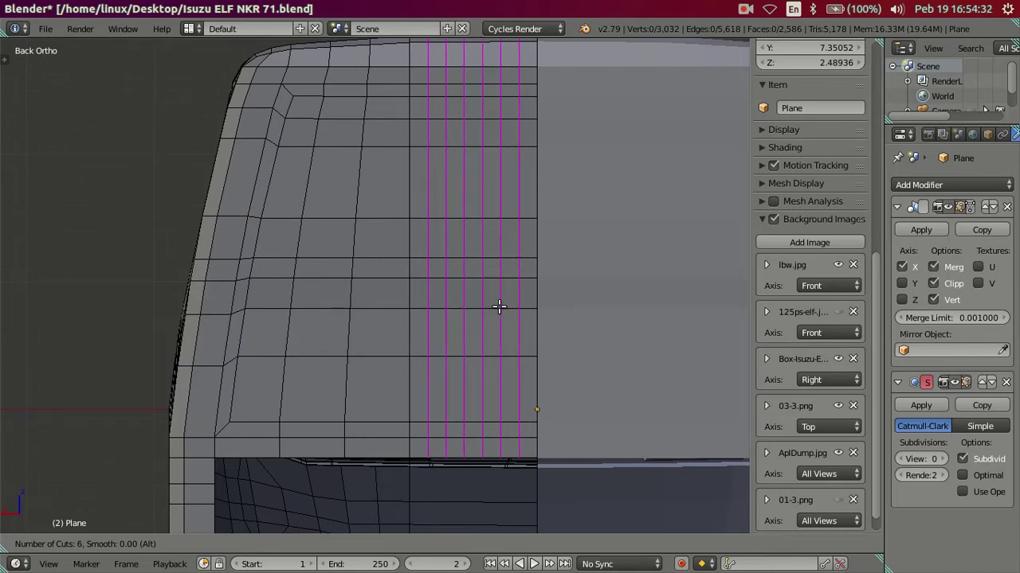
{"action": "left_click", "coordinate": [498, 306]}
{"action": "right_click", "coordinate": [498, 306]}
Dissolve all but one of the new loops, then remove two more extra vertical loops.
{"action": "right_click", "coordinate": [430, 335], "text": "alt+shift"}
{"action": "key", "text": "x"}
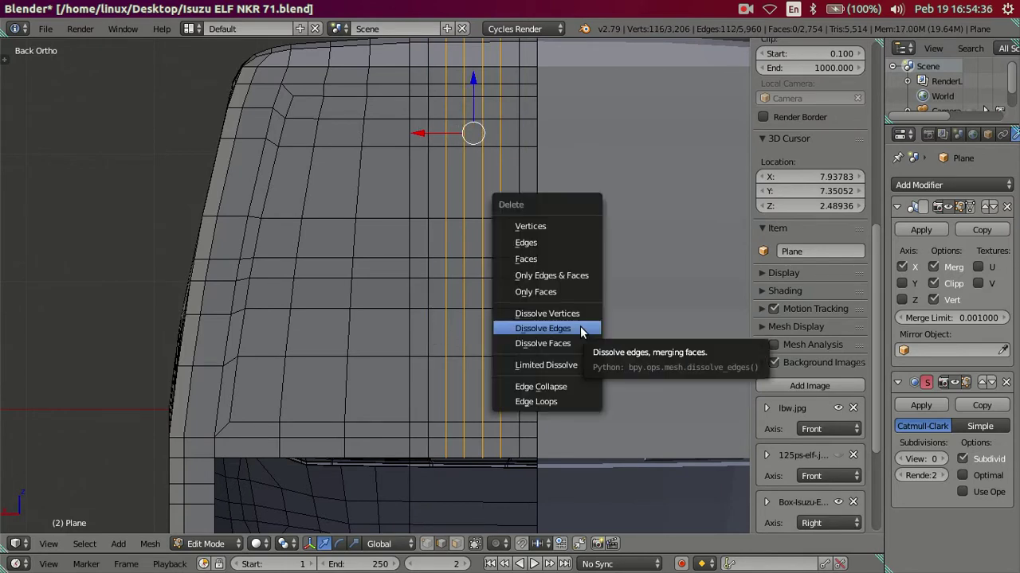
{"action": "left_click", "coordinate": [579, 328]}
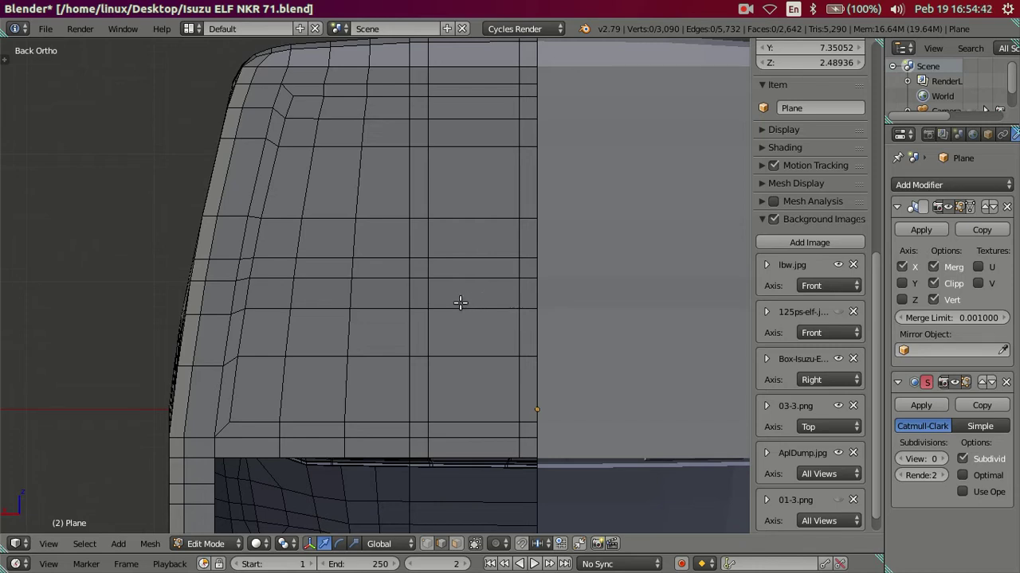
{"action": "right_click", "coordinate": [460, 304], "text": "alt"}
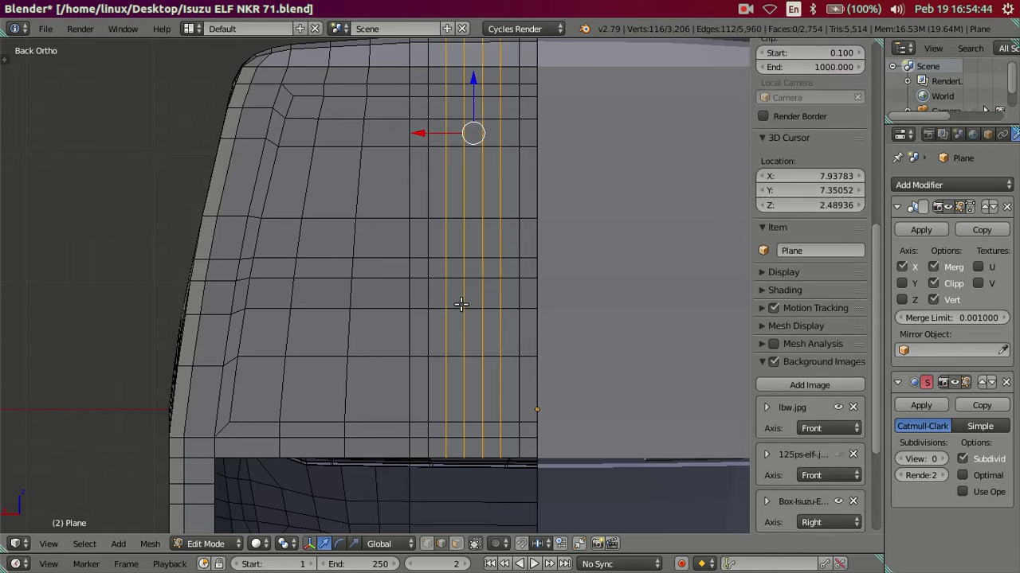
{"action": "right_click", "coordinate": [460, 304], "text": "alt+shift"}
{"action": "key", "text": "ctrl+x"}
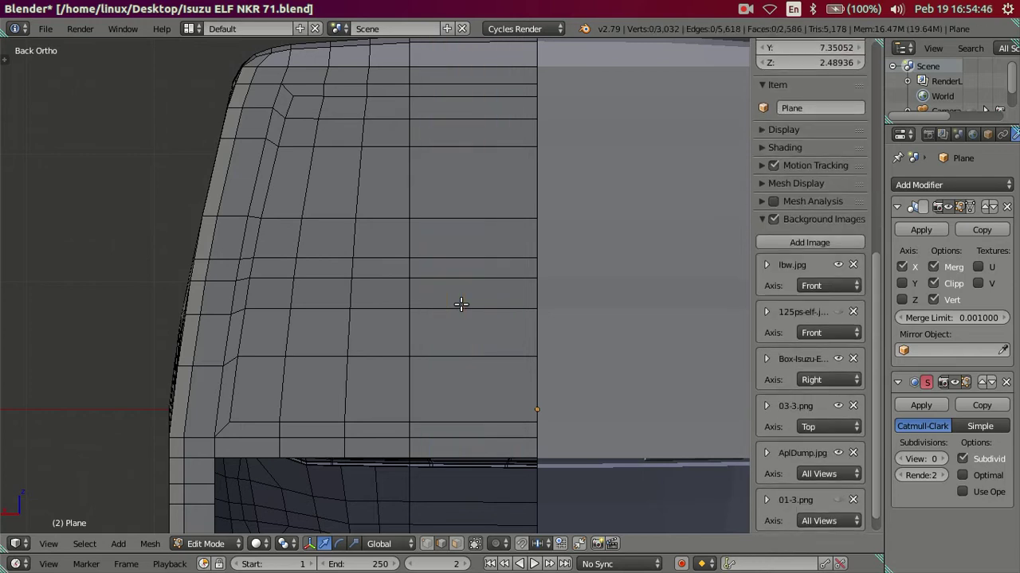
Cut seven new centred vertical loops across the rear panel.
{"action": "key", "text": "ctrl+r"}
{"action": "scroll", "coordinate": [460, 304], "scroll_direction": "up", "scroll_amount": 4}
{"action": "scroll", "coordinate": [460, 305], "scroll_direction": "up", "scroll_amount": 1}
{"action": "scroll", "coordinate": [460, 304], "scroll_direction": "up", "scroll_amount": 1}
{"action": "scroll", "coordinate": [461, 305], "scroll_direction": "up", "scroll_amount": 1}
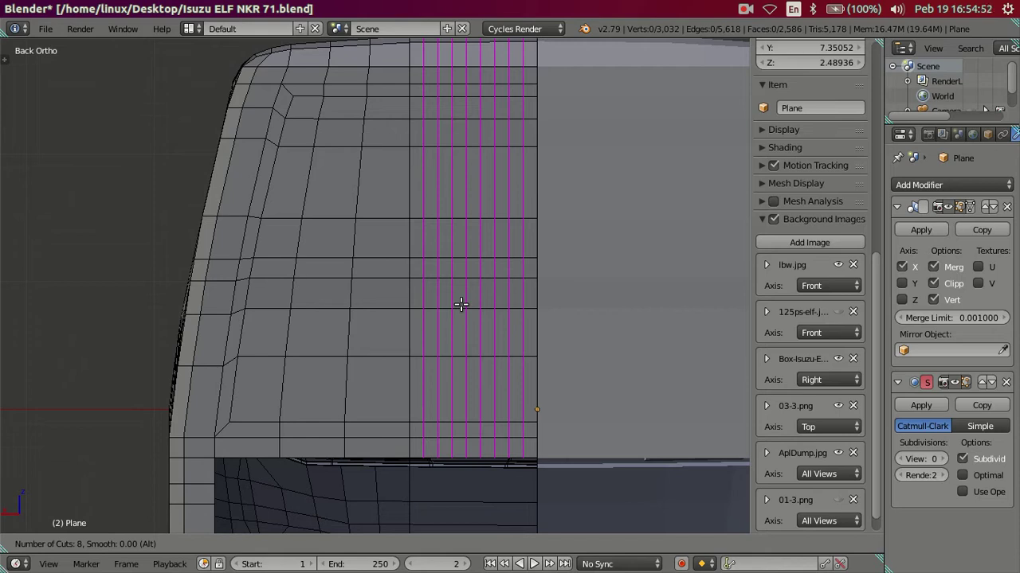
{"action": "scroll", "coordinate": [461, 304], "scroll_direction": "down", "scroll_amount": 2}
{"action": "scroll", "coordinate": [460, 304], "scroll_direction": "up", "scroll_amount": 1}
{"action": "scroll", "coordinate": [461, 305], "scroll_direction": "down", "scroll_amount": 1}
{"action": "scroll", "coordinate": [460, 305], "scroll_direction": "up", "scroll_amount": 1}
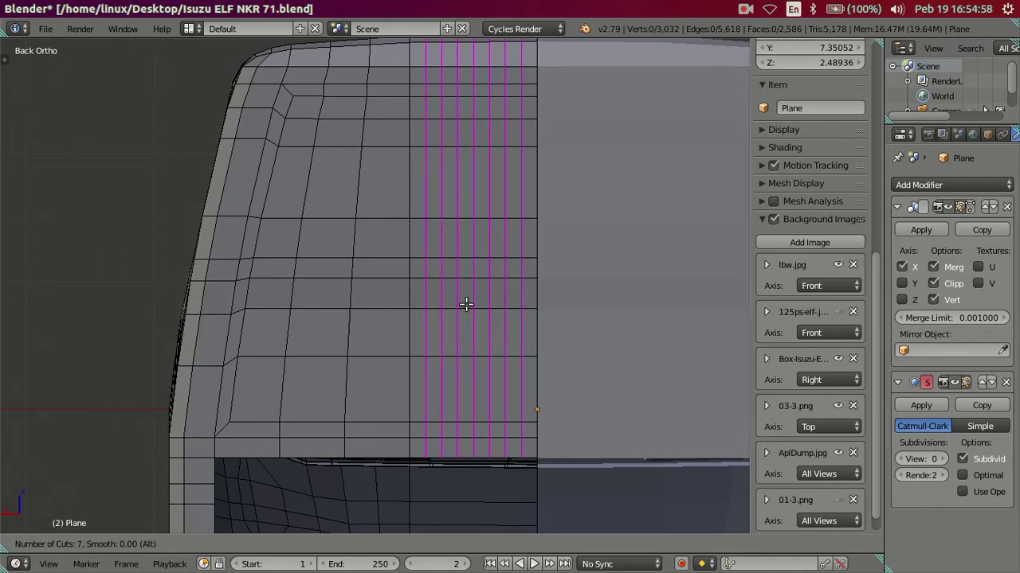
{"action": "left_click", "coordinate": [466, 305]}
{"action": "right_click", "coordinate": [439, 329]}
Keep two of the loops, dissolving the middle ones and the loop near the panel edge.
{"action": "right_click", "coordinate": [419, 334], "text": "shift"}
{"action": "right_click", "coordinate": [529, 330], "text": "shift"}
{"action": "key", "text": "x"}
{"action": "left_click", "coordinate": [564, 327]}
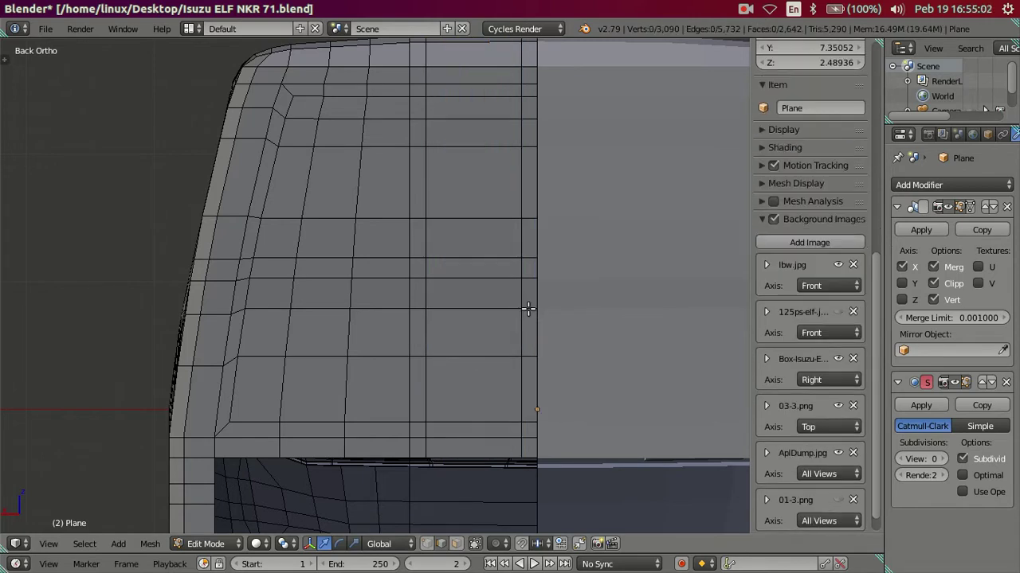
{"action": "right_click", "coordinate": [528, 309]}
{"action": "key", "text": "x"}
{"action": "left_click", "coordinate": [534, 323]}
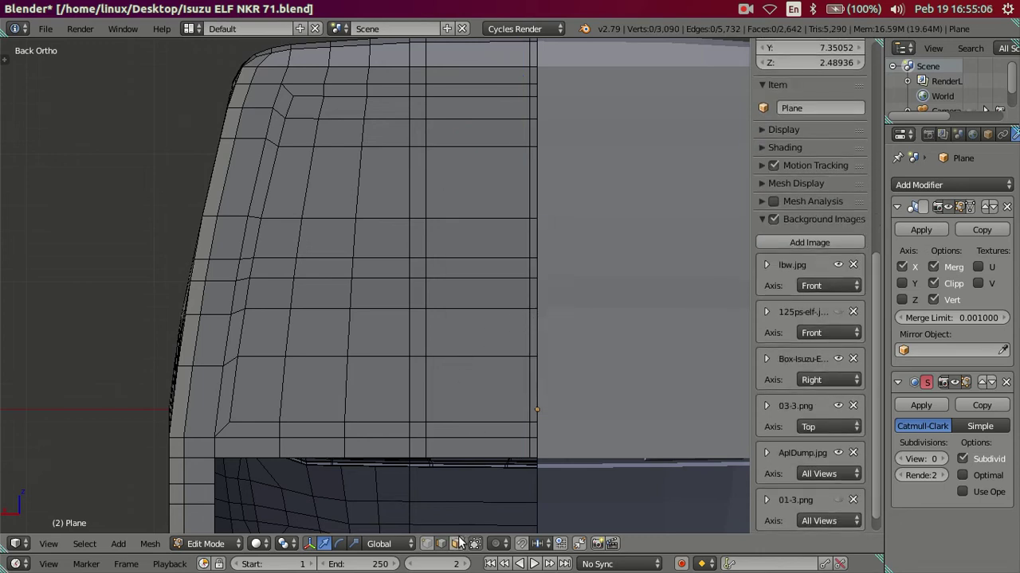
In face mode, select the window border, vertical divider and crossbar face strips.
{"action": "left_click", "coordinate": [456, 543]}
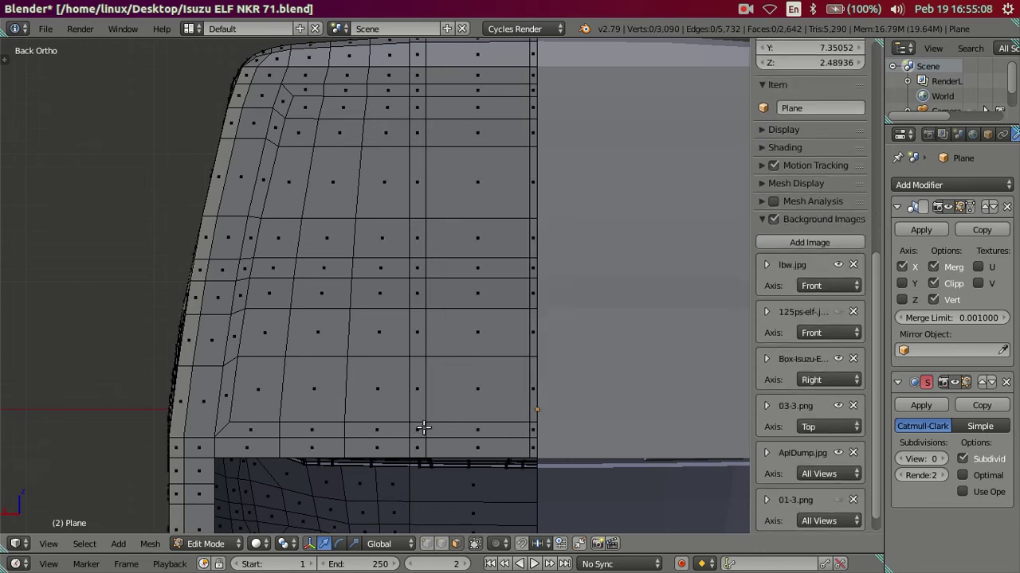
{"action": "right_click", "coordinate": [423, 428], "text": "alt"}
{"action": "right_click", "coordinate": [422, 104], "text": "shift"}
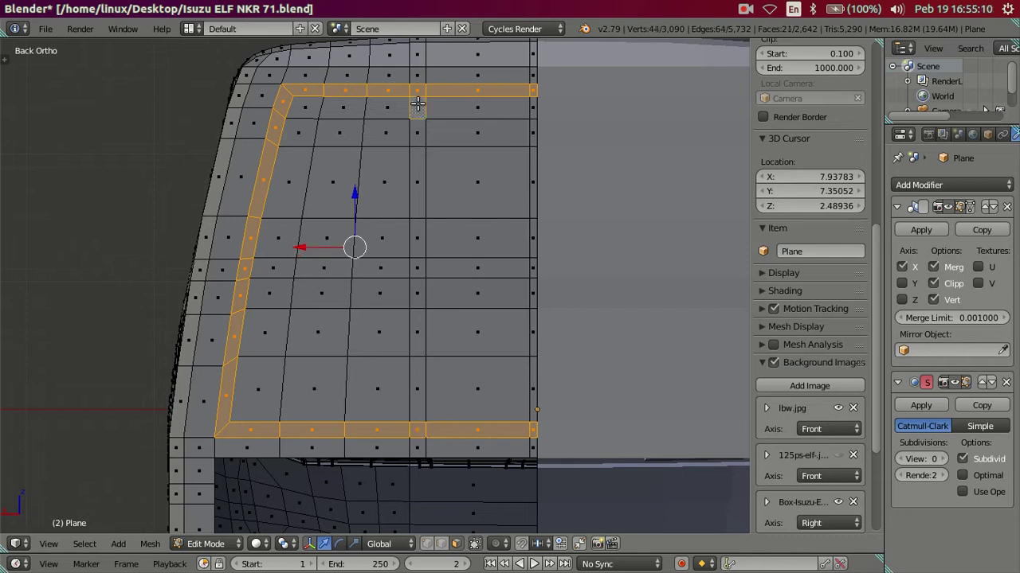
{"action": "right_click", "coordinate": [421, 392], "text": "ctrl"}
{"action": "right_click", "coordinate": [535, 108], "text": "shift"}
{"action": "right_click", "coordinate": [535, 392], "text": "ctrl"}
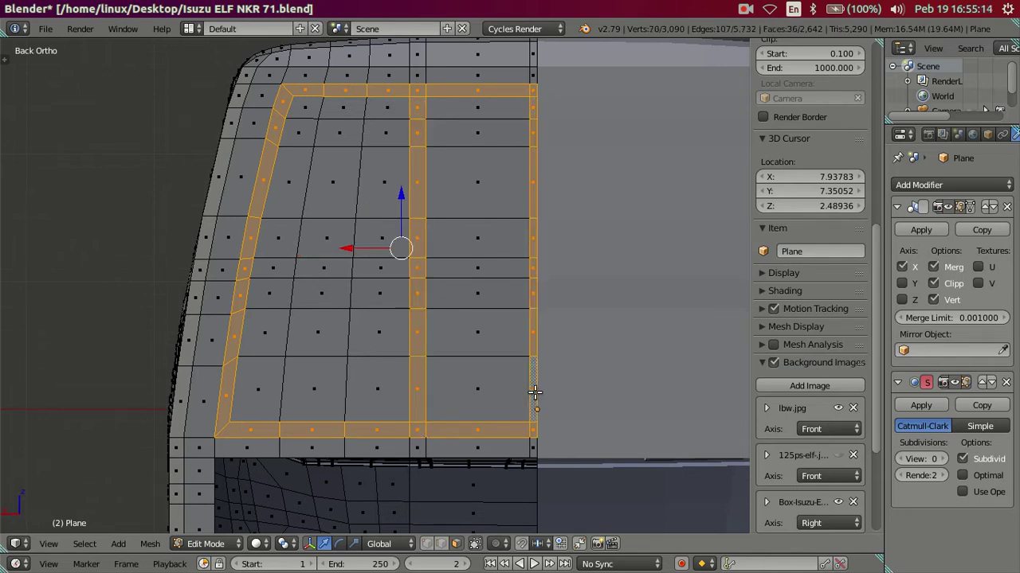
{"action": "right_click", "coordinate": [278, 274], "text": "shift"}
{"action": "right_click", "coordinate": [473, 265], "text": "ctrl"}
{"action": "mouse_move", "coordinate": [473, 264]}
{"action": "middle_mouse_down"}
{"action": "mouse_move", "coordinate": [552, 268]}
{"action": "mouse_move", "coordinate": [427, 346]}
{"action": "mouse_move", "coordinate": [455, 358]}
{"action": "mouse_move", "coordinate": [529, 348]}
{"action": "middle_mouse_up"}
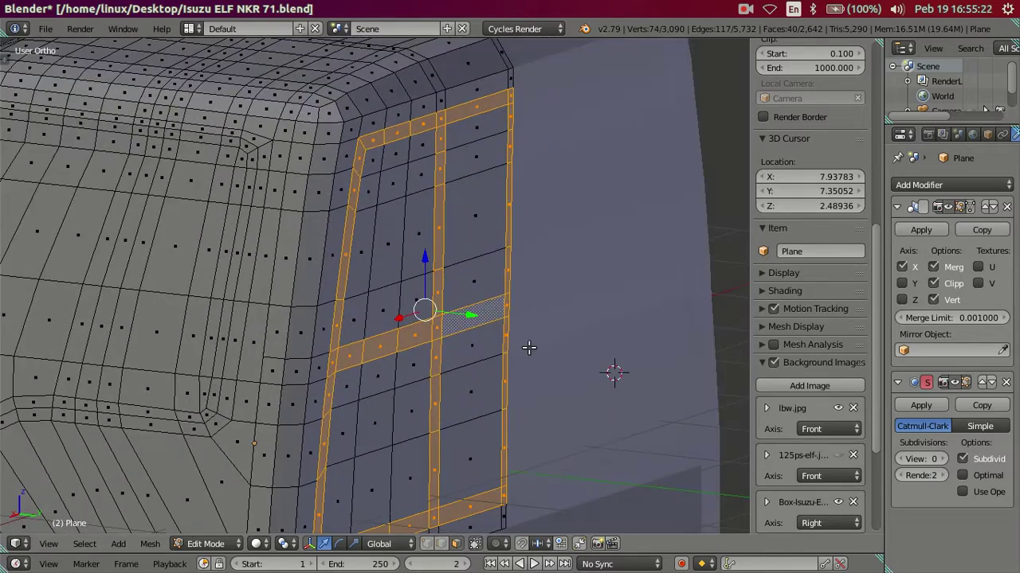
Extrude the selected frame faces and move them along the Y axis.
{"action": "key", "text": "e"}
{"action": "right_click", "coordinate": [478, 315]}
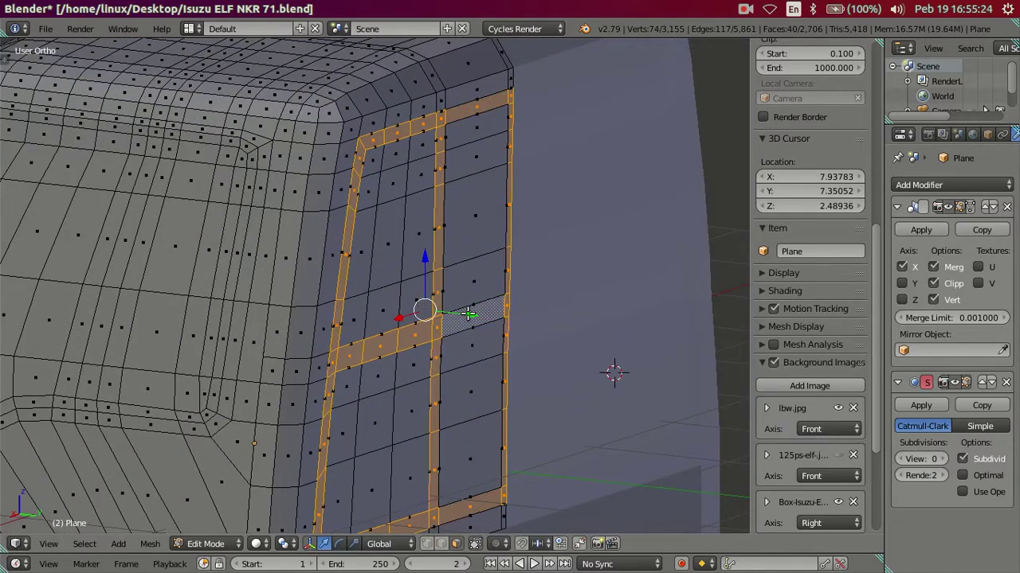
{"action": "key", "text": "g"}
{"action": "key", "text": "y"}
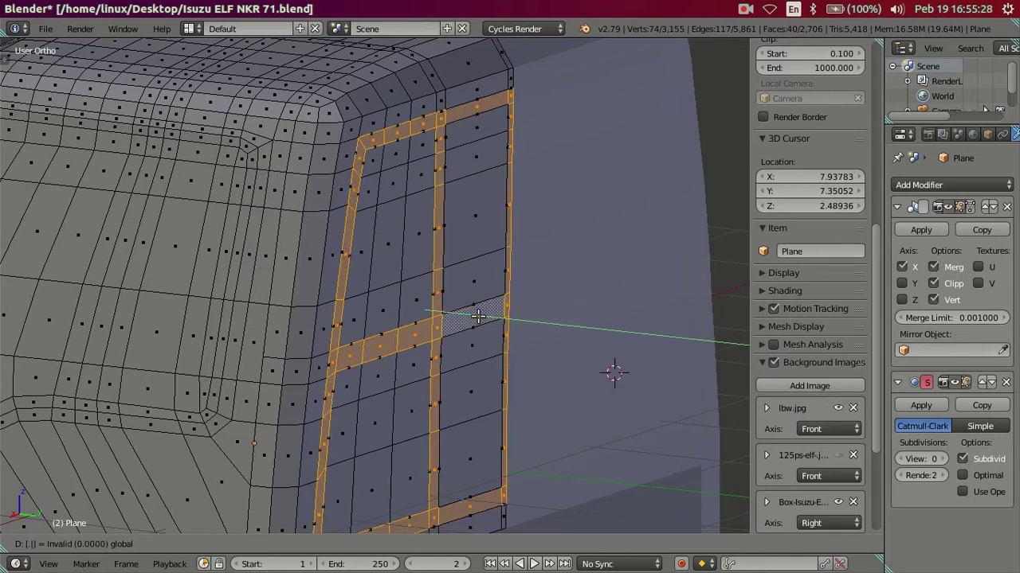
{"action": "left_click", "coordinate": [478, 315]}
Remove the crossbar faces and select a new horizontal row, excluding the upper vertical strip.
{"action": "middle_click_drag", "start_coordinate": [478, 315], "coordinate": [516, 309]}
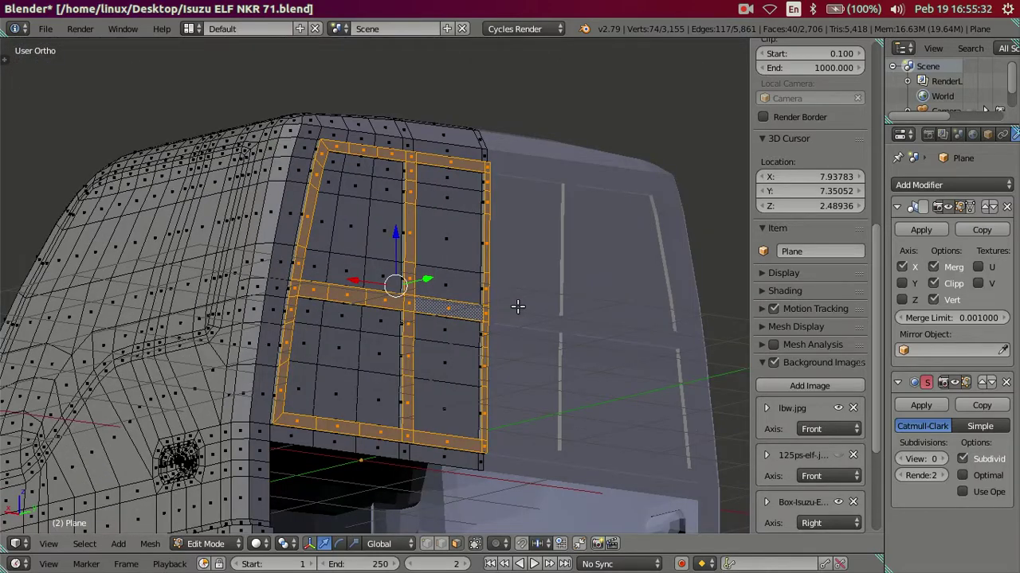
{"action": "key", "text": "ctrl+x"}
{"action": "mouse_move", "coordinate": [517, 307]}
{"action": "middle_mouse_down"}
{"action": "mouse_move", "coordinate": [451, 303]}
{"action": "mouse_move", "coordinate": [437, 314]}
{"action": "middle_mouse_up"}
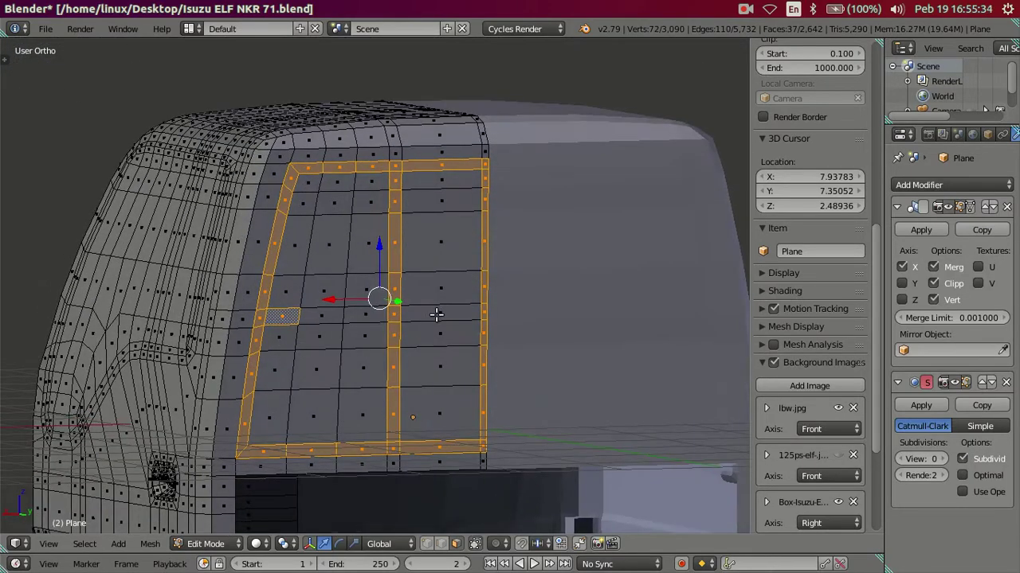
{"action": "left_click", "coordinate": [437, 314], "text": "alt+shift"}
{"action": "left_click", "coordinate": [393, 185], "text": "alt+shift"}
{"action": "mouse_move", "coordinate": [404, 228]}
{"action": "middle_mouse_down"}
{"action": "mouse_move", "coordinate": [448, 257]}
{"action": "mouse_move", "coordinate": [444, 350]}
{"action": "mouse_move", "coordinate": [458, 338]}
{"action": "mouse_move", "coordinate": [454, 317]}
{"action": "mouse_move", "coordinate": [483, 332]}
{"action": "mouse_move", "coordinate": [469, 321]}
{"action": "middle_mouse_up"}
Extrude the new selection in place with a zero Y move, then return to object mode.
{"action": "key", "text": "e"}
{"action": "right_click", "coordinate": [455, 301]}
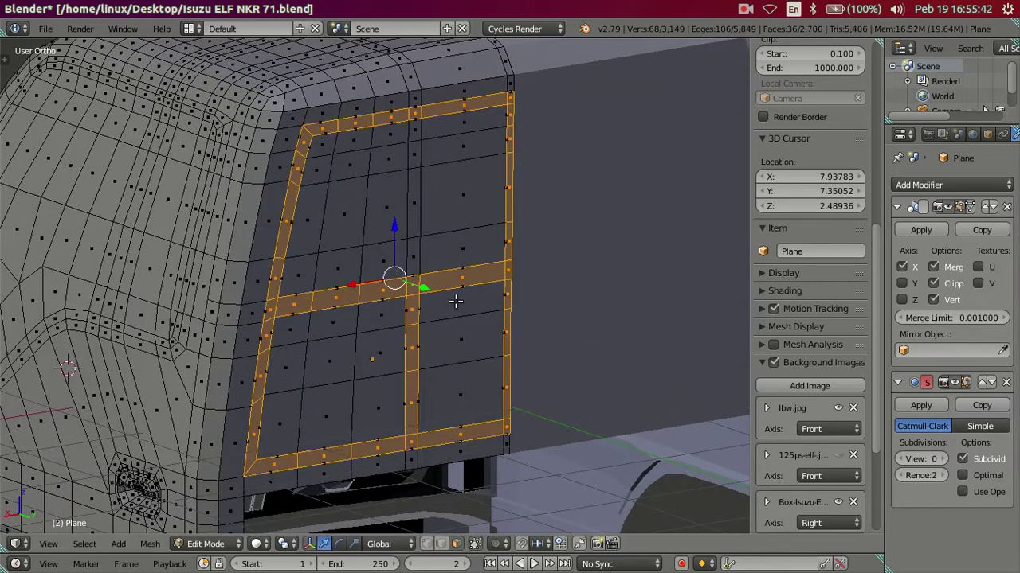
{"action": "key", "text": "g"}
{"action": "key", "text": "y"}
{"action": "key", "text": "0"}
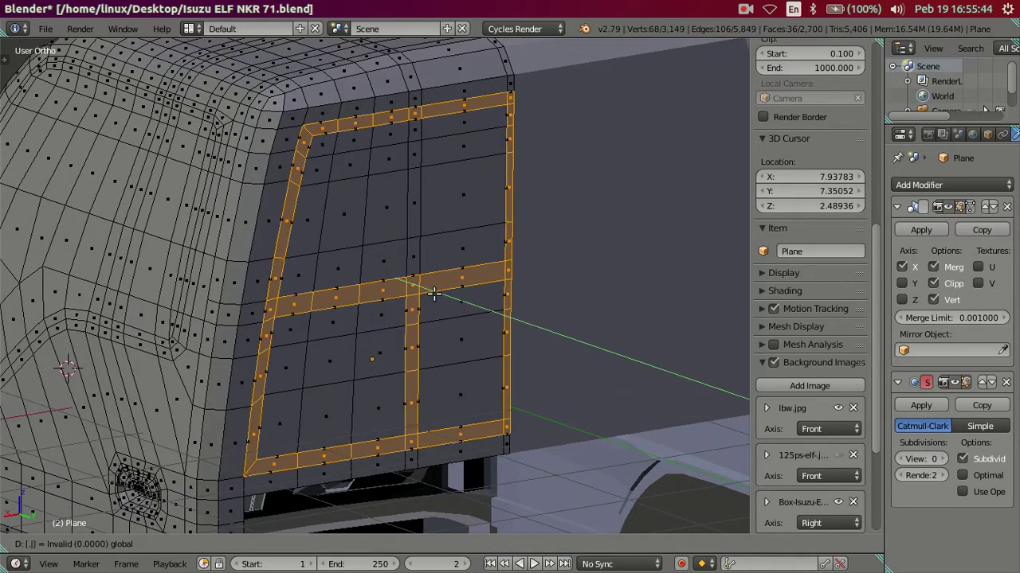
{"action": "key", "text": "Return"}
{"action": "middle_click_drag", "start_coordinate": [434, 294], "coordinate": [538, 271]}
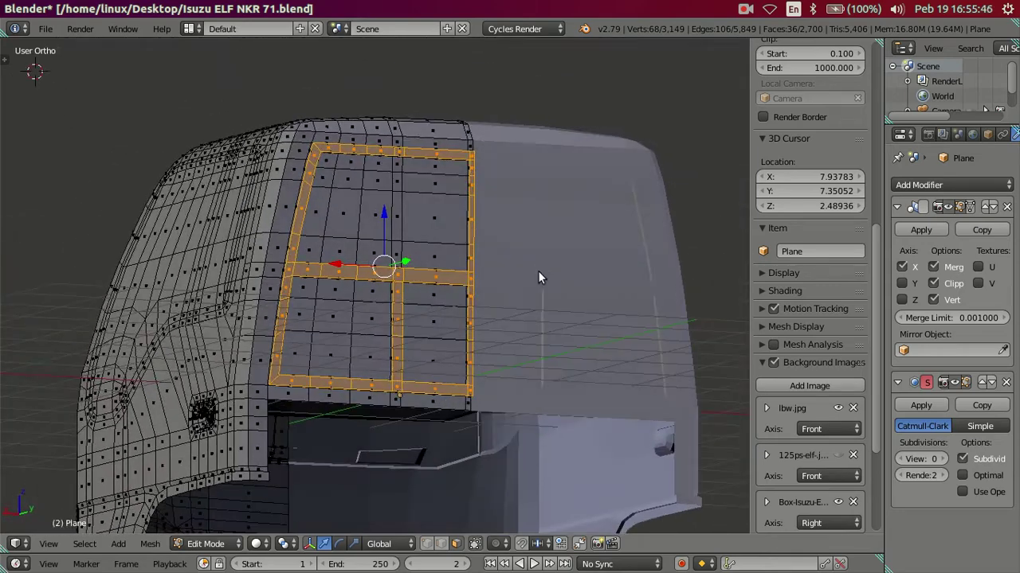
{"action": "key", "text": "Tab"}
Preview the cab at viewport subdivision level 2, then set it back to 0.
{"action": "middle_click_drag", "start_coordinate": [585, 317], "coordinate": [647, 340]}
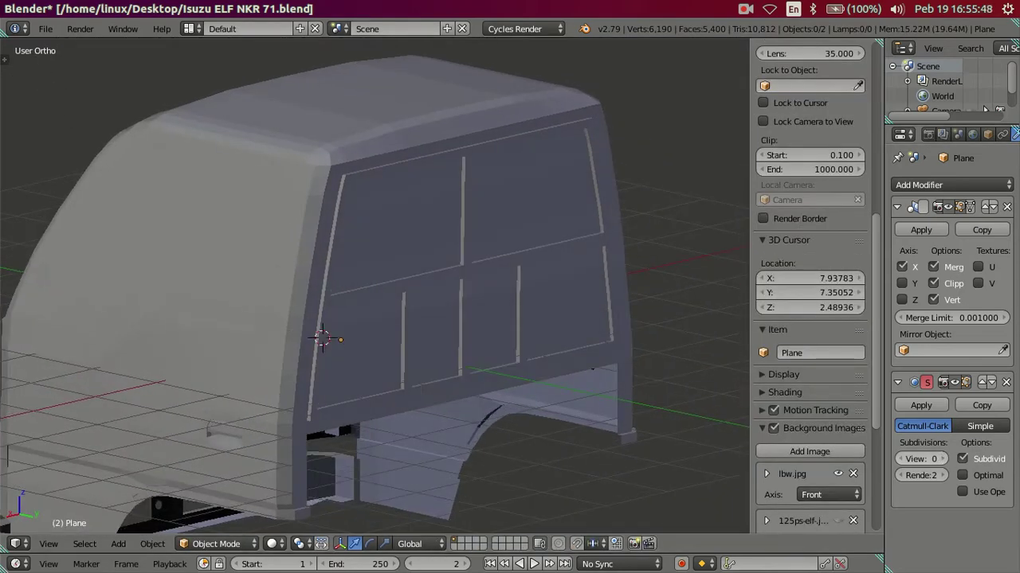
{"action": "left_click_drag", "start_coordinate": [922, 459], "coordinate": [936, 459]}
{"action": "mouse_move", "coordinate": [562, 371]}
{"action": "middle_mouse_down"}
{"action": "mouse_move", "coordinate": [512, 353]}
{"action": "mouse_move", "coordinate": [462, 376]}
{"action": "mouse_move", "coordinate": [567, 425]}
{"action": "mouse_move", "coordinate": [629, 438]}
{"action": "middle_mouse_up"}
{"action": "left_click", "coordinate": [897, 459]}
{"action": "left_click", "coordinate": [898, 458]}
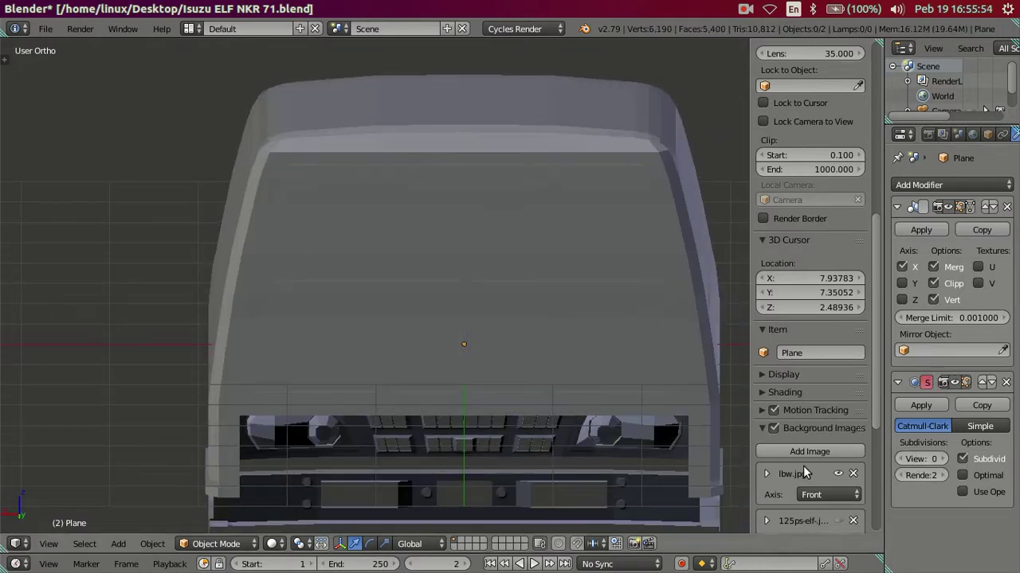
{"action": "middle_click_drag", "start_coordinate": [521, 343], "coordinate": [522, 377]}
In edit mode, deselect the small top face and the upper right vertical strip.
{"action": "key", "text": "Tab"}
{"action": "middle_click_drag", "start_coordinate": [488, 330], "coordinate": [512, 358]}
{"action": "scroll", "coordinate": [462, 311], "scroll_direction": "up", "scroll_amount": 3}
{"action": "scroll", "coordinate": [473, 316], "scroll_direction": "down", "scroll_amount": 3}
{"action": "middle_click_drag", "start_coordinate": [473, 316], "coordinate": [519, 308]}
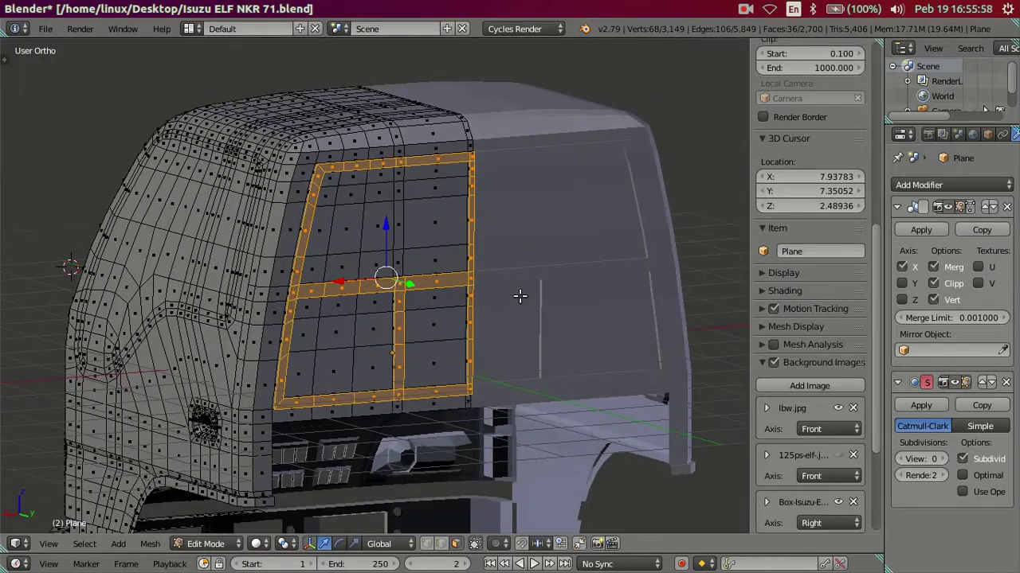
{"action": "scroll", "coordinate": [519, 282], "scroll_direction": "up", "scroll_amount": 2}
{"action": "key", "text": "ctrl+z"}
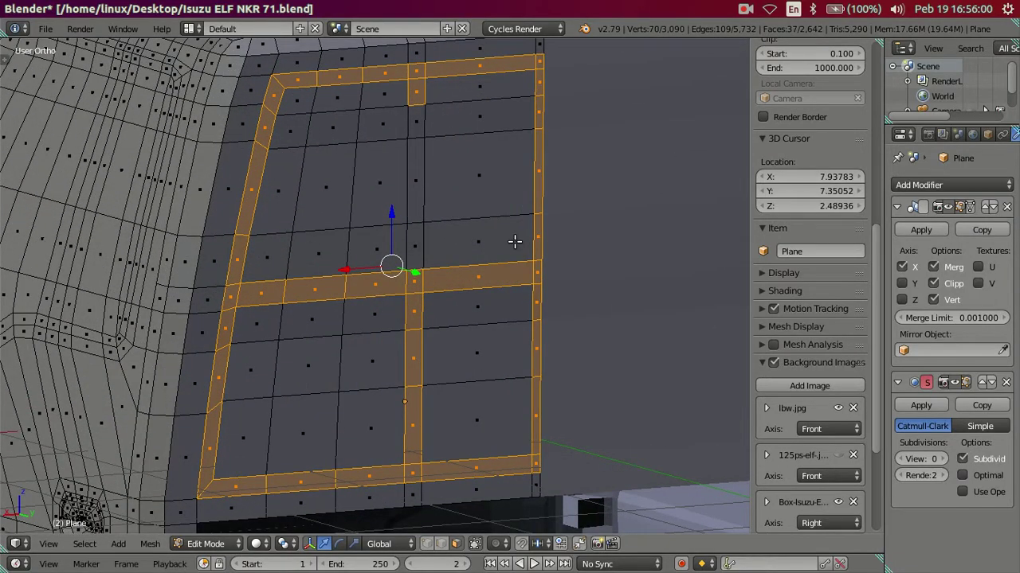
{"action": "right_click", "coordinate": [414, 94], "text": "shift"}
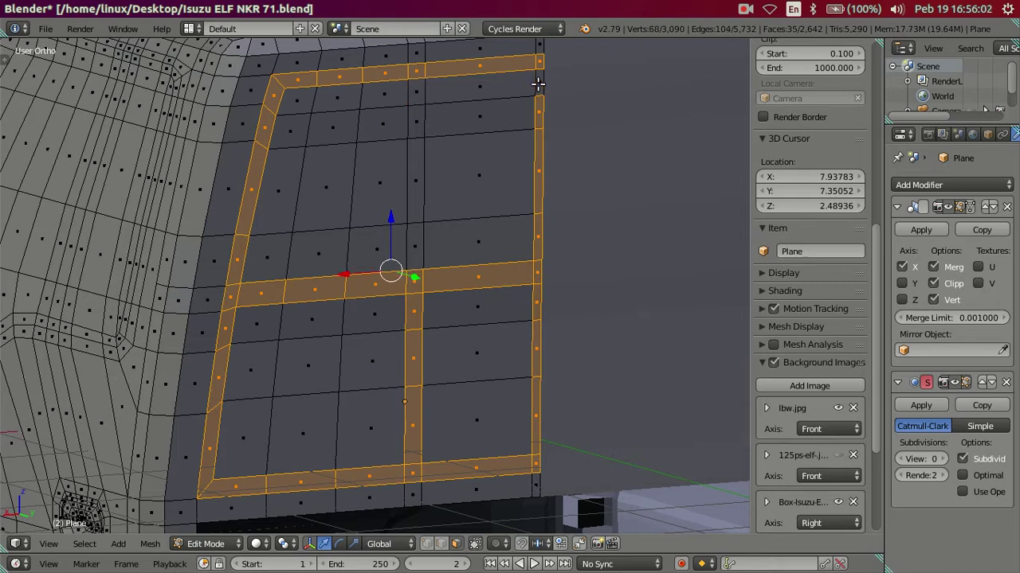
{"action": "key", "text": "c"}
{"action": "middle_click_drag", "start_coordinate": [542, 114], "coordinate": [547, 195]}
{"action": "right_click", "coordinate": [547, 195]}
Move the selected window strips along the Y axis.
{"action": "mouse_move", "coordinate": [510, 317]}
{"action": "middle_mouse_down"}
{"action": "mouse_move", "coordinate": [541, 301]}
{"action": "mouse_move", "coordinate": [515, 285]}
{"action": "mouse_move", "coordinate": [495, 300]}
{"action": "mouse_move", "coordinate": [465, 284]}
{"action": "mouse_move", "coordinate": [514, 305]}
{"action": "mouse_move", "coordinate": [513, 342]}
{"action": "middle_mouse_up"}
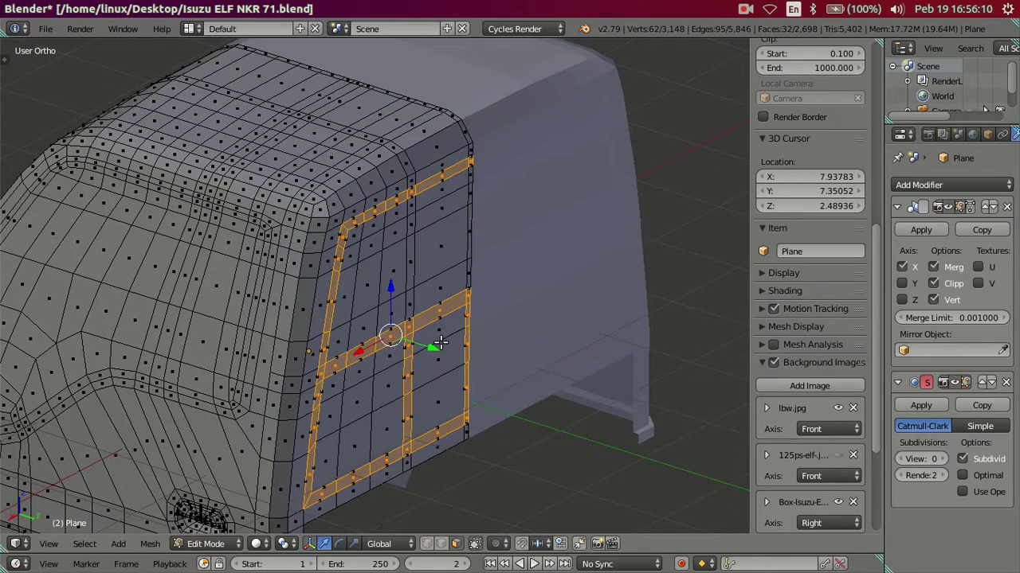
{"action": "key", "text": "g"}
{"action": "key", "text": "y"}
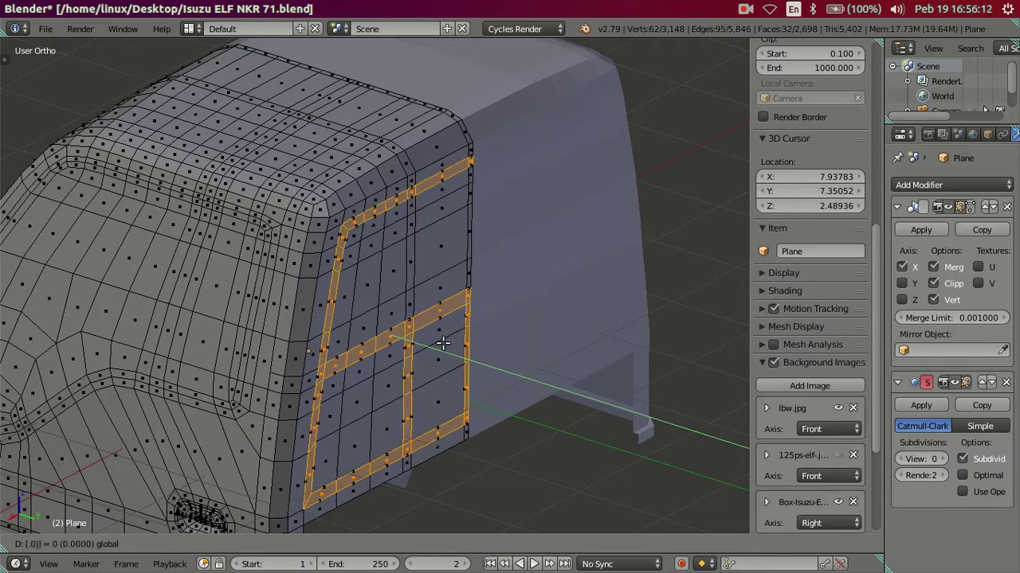
{"action": "left_click", "coordinate": [473, 324]}
Return to object mode and view the smoothed cab back straight on.
{"action": "mouse_move", "coordinate": [474, 324]}
{"action": "middle_mouse_down"}
{"action": "mouse_move", "coordinate": [500, 279]}
{"action": "mouse_move", "coordinate": [530, 296]}
{"action": "middle_mouse_up"}
{"action": "key", "text": "Tab"}
{"action": "scroll", "coordinate": [478, 299], "scroll_direction": "up", "scroll_amount": 3}
{"action": "key", "text": "KP_1"}
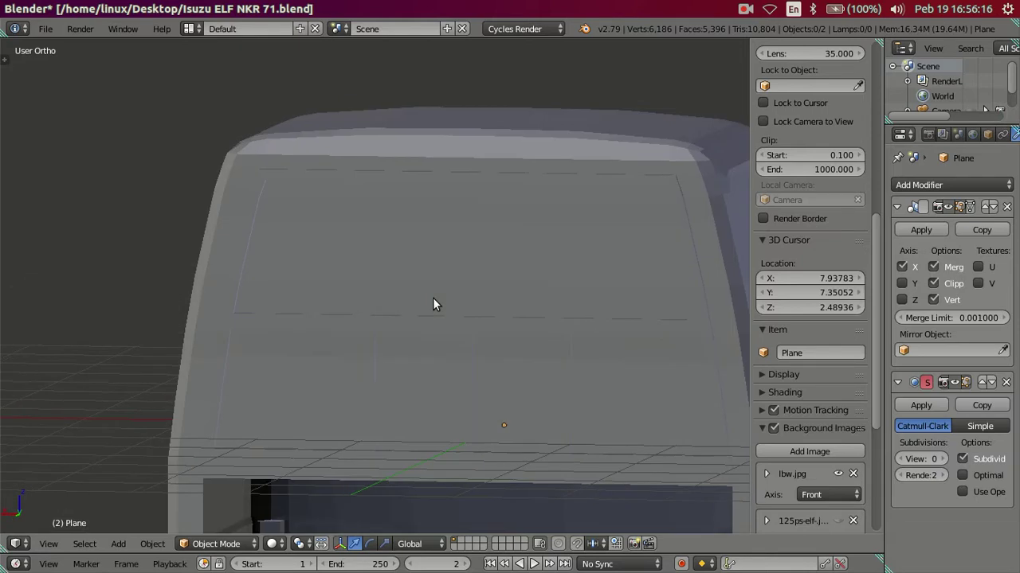
In Back Ortho edit mode, select the upper row of five faces and the right-edge face.
{"action": "key", "text": "ctrl+KP_1"}
{"action": "key", "text": "Tab"}
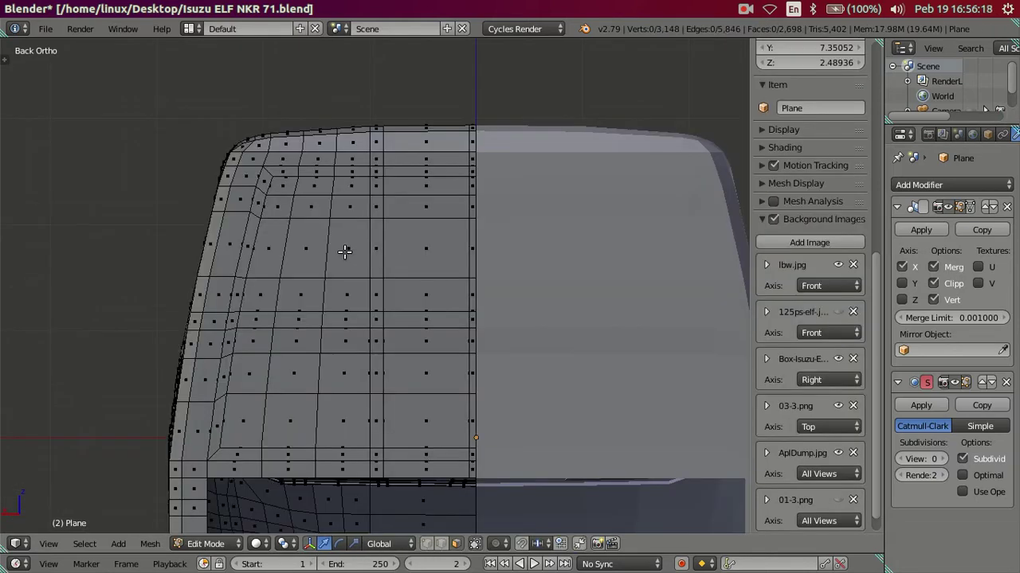
{"action": "scroll", "coordinate": [341, 250], "scroll_direction": "up", "scroll_amount": 2}
{"action": "scroll", "coordinate": [339, 246], "scroll_direction": "up", "scroll_amount": 2}
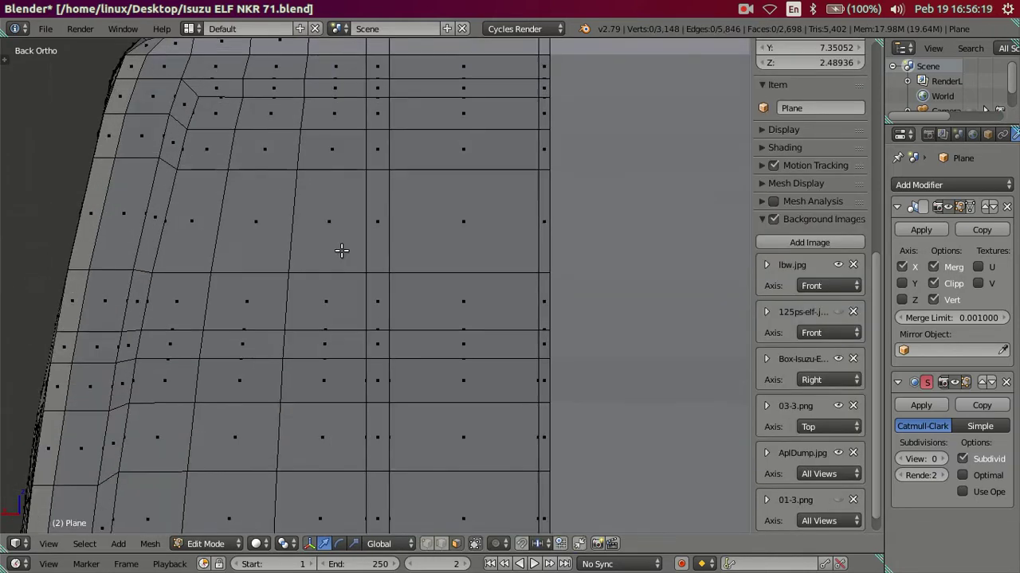
{"action": "right_click", "coordinate": [277, 147]}
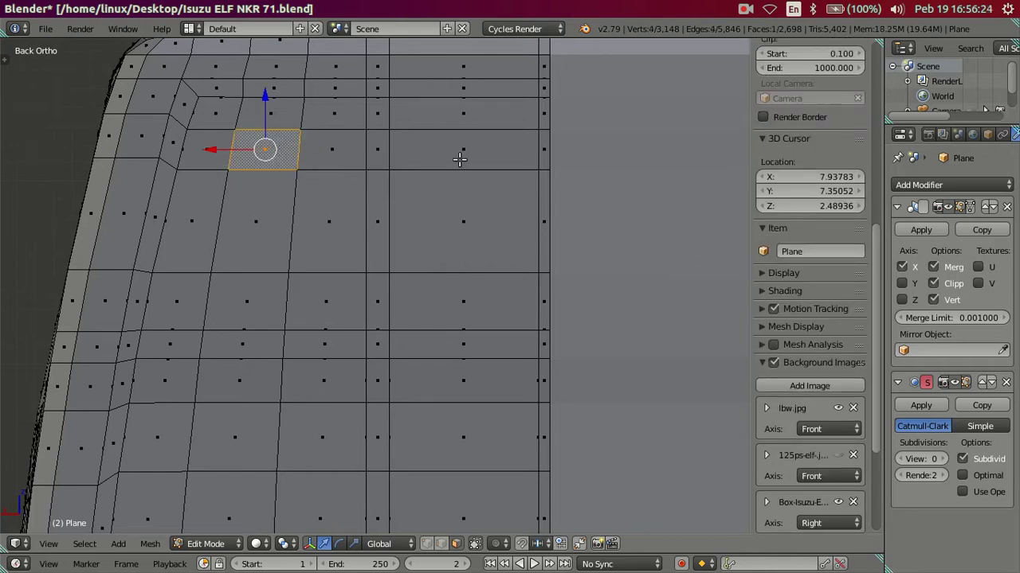
{"action": "right_click", "coordinate": [539, 151], "text": "ctrl"}
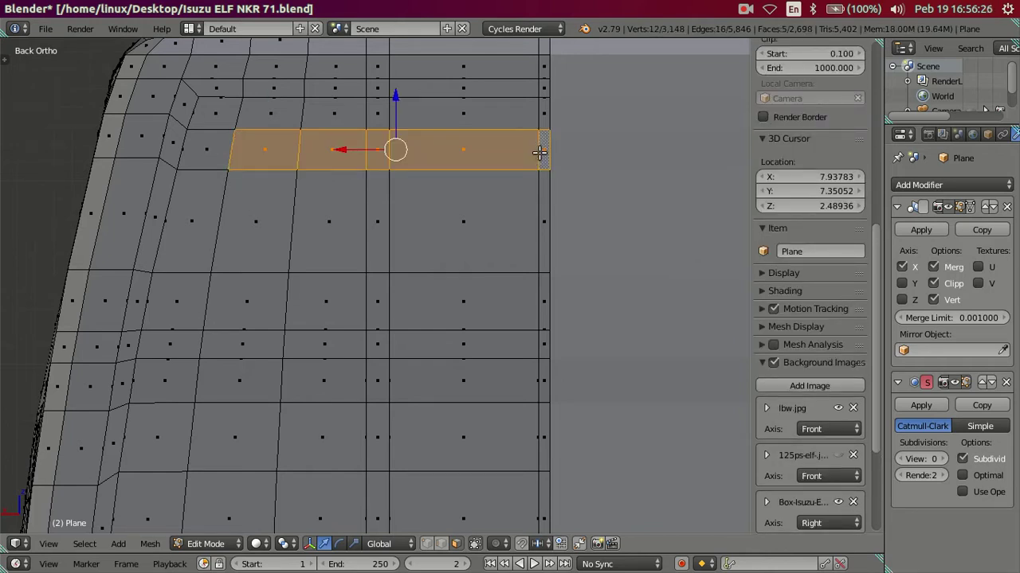
{"action": "right_click", "coordinate": [545, 299], "text": "shift"}
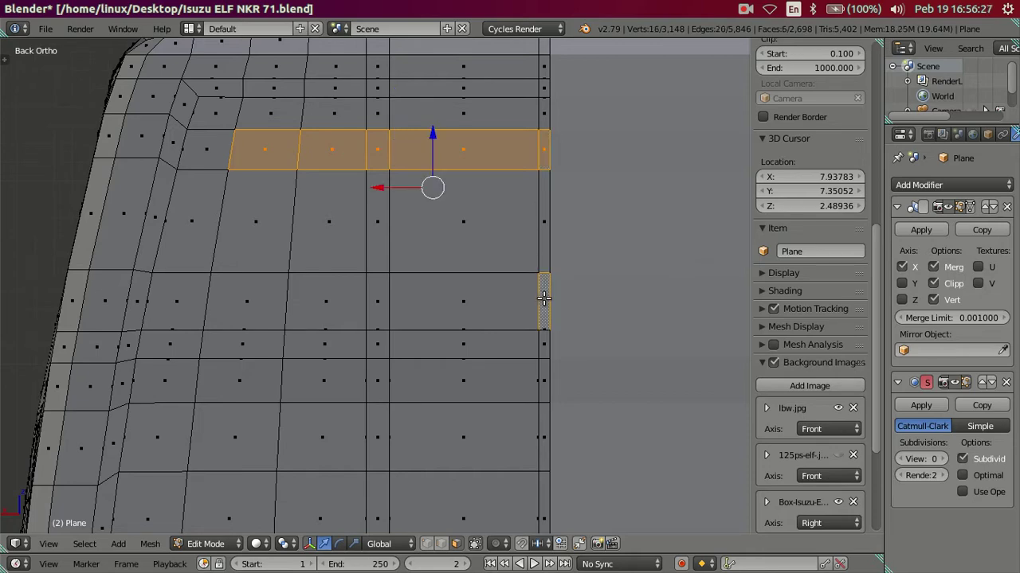
Add the lower and middle rows to complete the 5×3 face block.
{"action": "right_click", "coordinate": [275, 305], "text": "ctrl"}
{"action": "right_click", "coordinate": [255, 245], "text": "shift"}
{"action": "right_click", "coordinate": [544, 229], "text": "ctrl"}
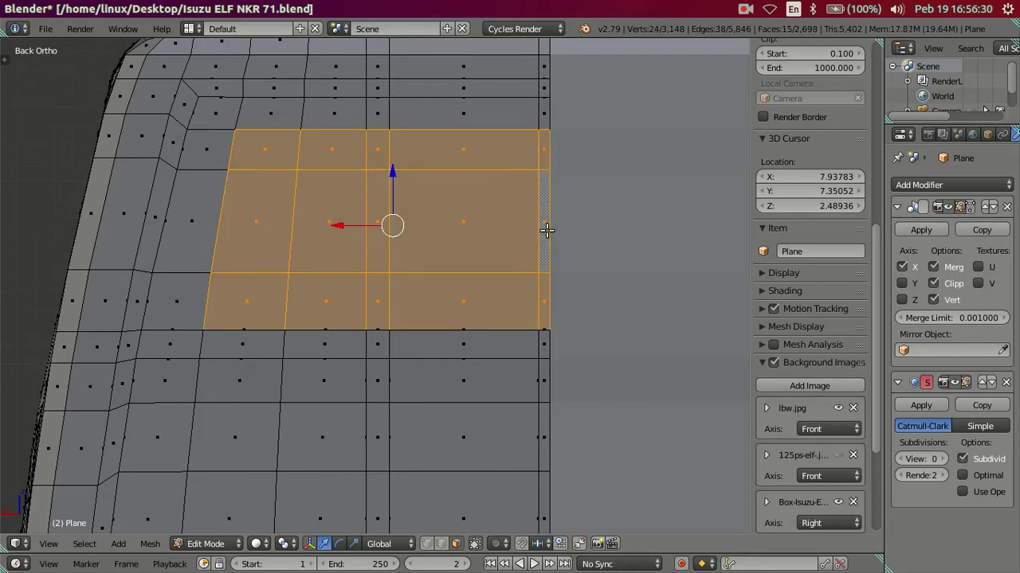
{"action": "middle_click_drag", "start_coordinate": [451, 280], "coordinate": [525, 274]}
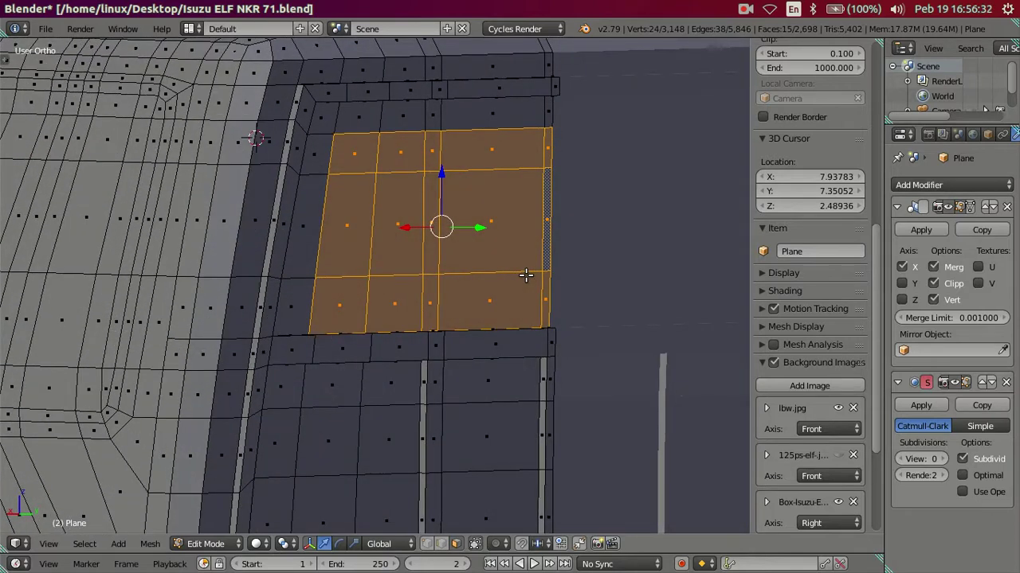
{"action": "key", "text": "ctrl+r"}
{"action": "key", "text": "Escape"}
{"action": "left_click", "coordinate": [10, 333]}
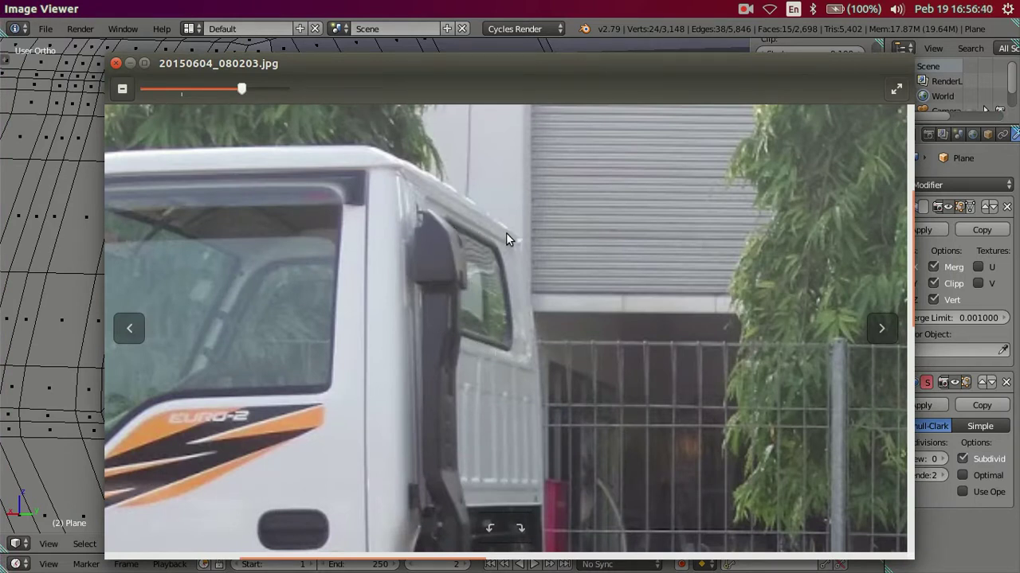
{"action": "left_click", "coordinate": [115, 63]}
{"action": "key", "text": "a"}
{"action": "scroll", "coordinate": [342, 231], "scroll_direction": "up", "scroll_amount": 3}
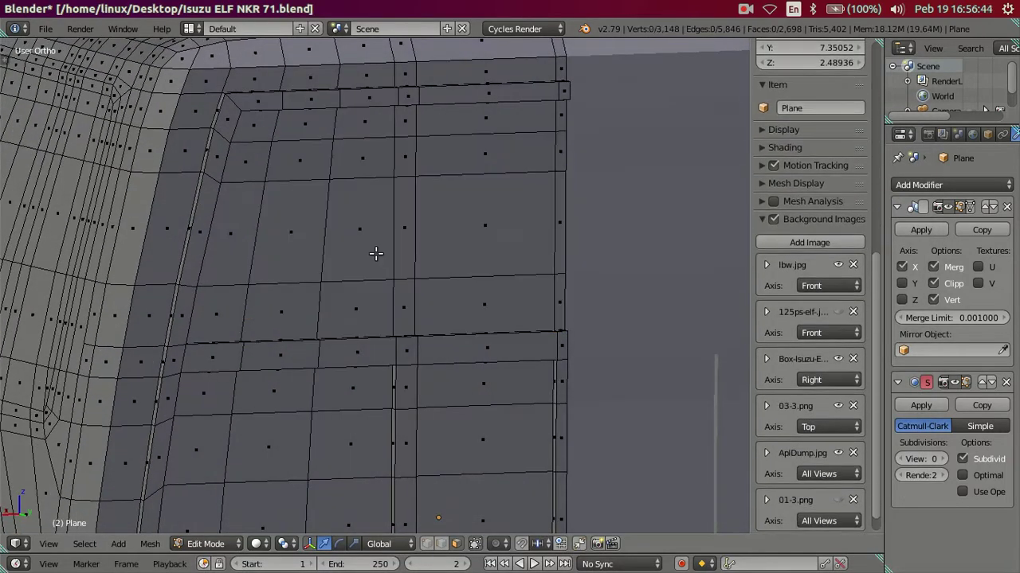
{"action": "mouse_move", "coordinate": [318, 242]}
{"action": "middle_mouse_down"}
{"action": "mouse_move", "coordinate": [375, 249]}
{"action": "mouse_move", "coordinate": [396, 228]}
{"action": "mouse_move", "coordinate": [314, 287]}
{"action": "mouse_move", "coordinate": [279, 268]}
{"action": "mouse_move", "coordinate": [313, 311]}
{"action": "mouse_move", "coordinate": [353, 296]}
{"action": "mouse_move", "coordinate": [342, 278]}
{"action": "mouse_move", "coordinate": [368, 271]}
{"action": "mouse_move", "coordinate": [327, 312]}
{"action": "middle_mouse_up"}
{"action": "middle_click_drag", "start_coordinate": [253, 419], "coordinate": [384, 305], "text": "shift"}
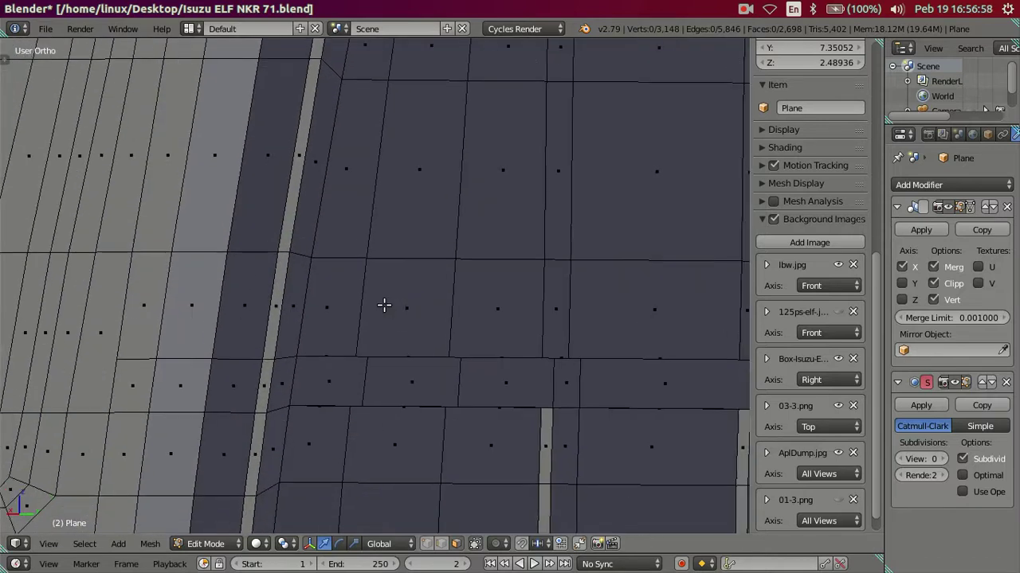
{"action": "scroll", "coordinate": [381, 310], "scroll_direction": "down", "scroll_amount": 2}
{"action": "middle_click_drag", "start_coordinate": [519, 312], "coordinate": [437, 350], "text": "shift"}
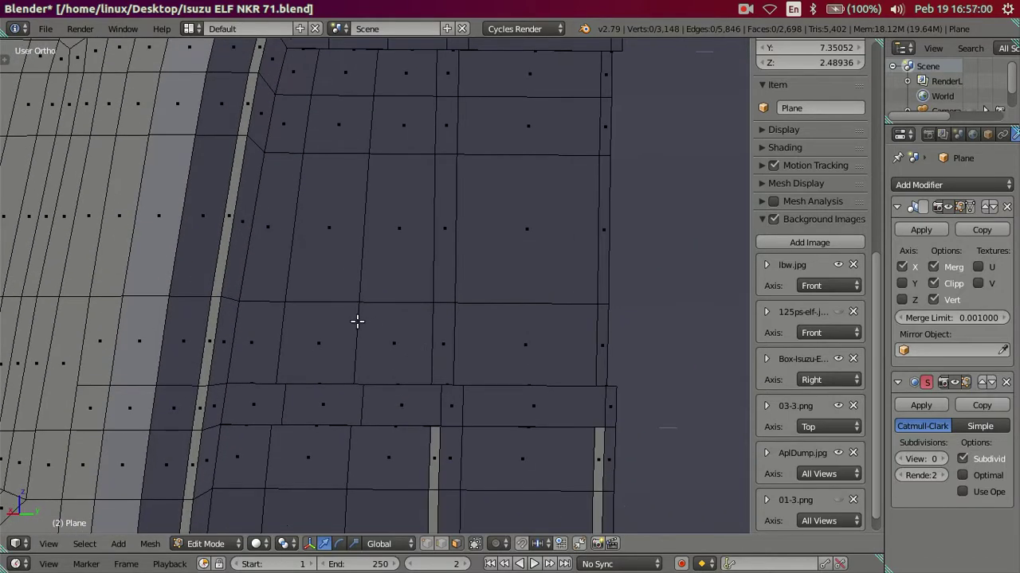
{"action": "scroll", "coordinate": [357, 321], "scroll_direction": "down", "scroll_amount": 1}
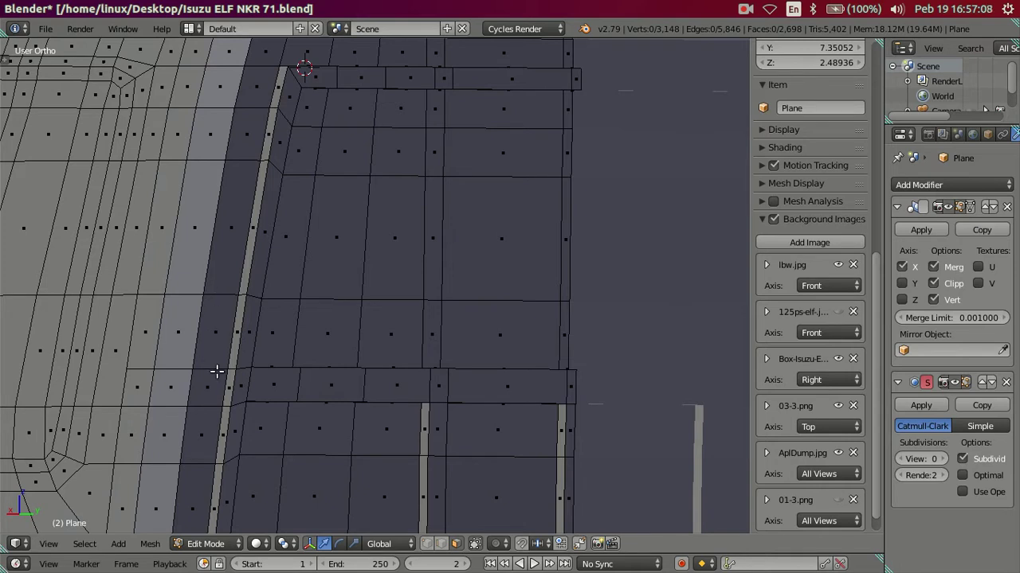
{"action": "scroll", "coordinate": [217, 371], "scroll_direction": "up", "scroll_amount": 2}
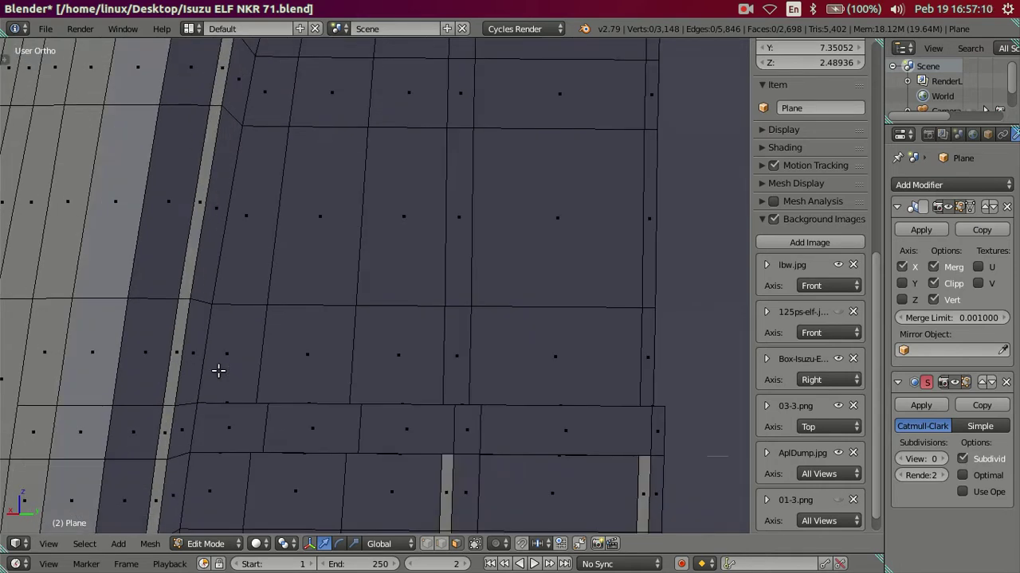
{"action": "mouse_move", "coordinate": [221, 366]}
{"action": "middle_mouse_down"}
{"action": "mouse_move", "coordinate": [268, 353]}
{"action": "mouse_move", "coordinate": [319, 375]}
{"action": "mouse_move", "coordinate": [333, 364]}
{"action": "mouse_move", "coordinate": [284, 353]}
{"action": "mouse_move", "coordinate": [202, 356]}
{"action": "middle_mouse_up"}
Add two loop cuts and dissolve them again.
{"action": "key", "text": "ctrl+r"}
{"action": "scroll", "coordinate": [361, 335], "scroll_direction": "up", "scroll_amount": 1}
{"action": "left_click", "coordinate": [363, 334]}
{"action": "key", "text": "x"}
{"action": "left_click", "coordinate": [458, 334]}
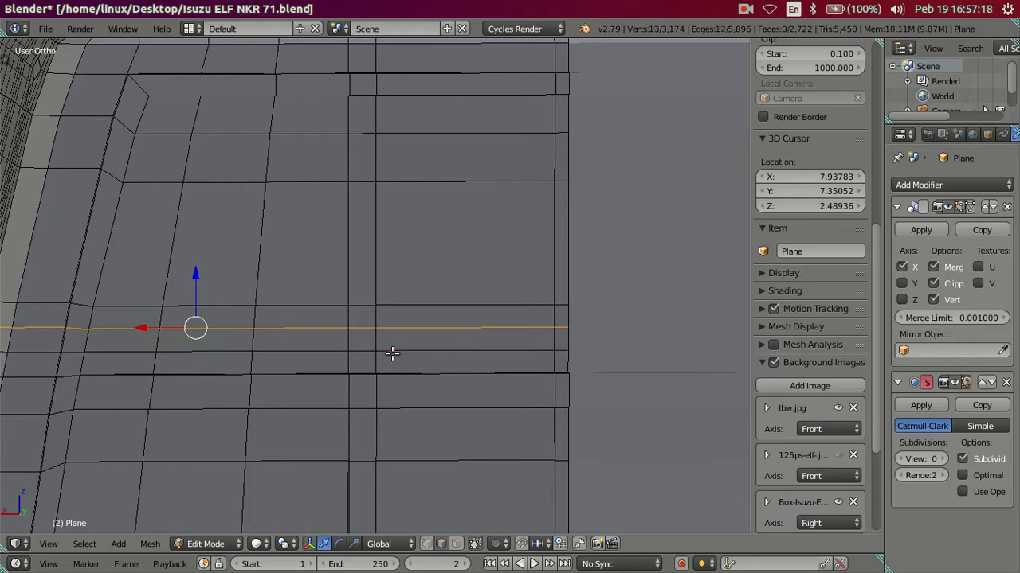
From the back view, dissolve the lower horizontal edge loop.
{"action": "key", "text": "ctrl+KP_1"}
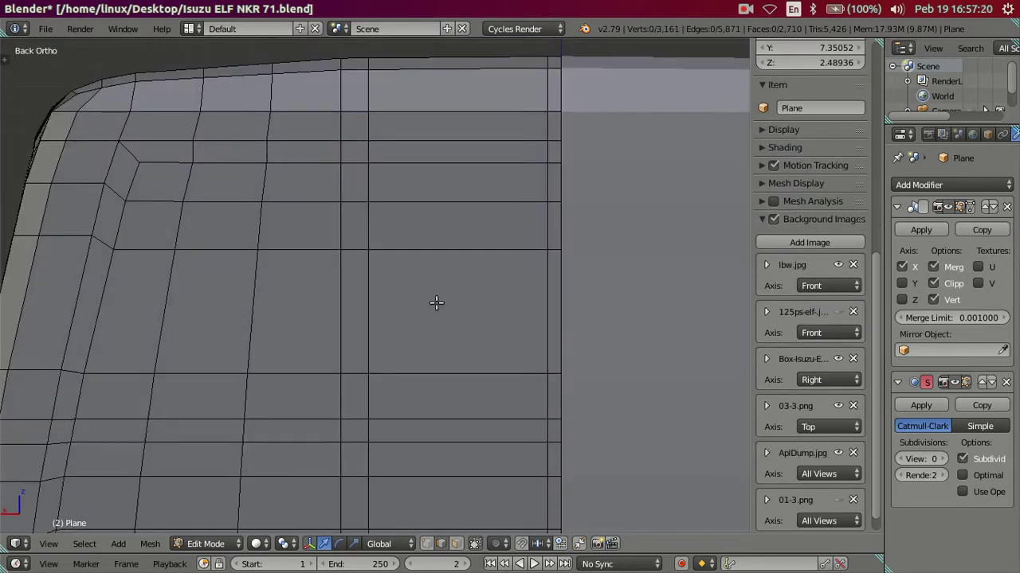
{"action": "right_click", "coordinate": [434, 410], "text": "alt"}
{"action": "key", "text": "x"}
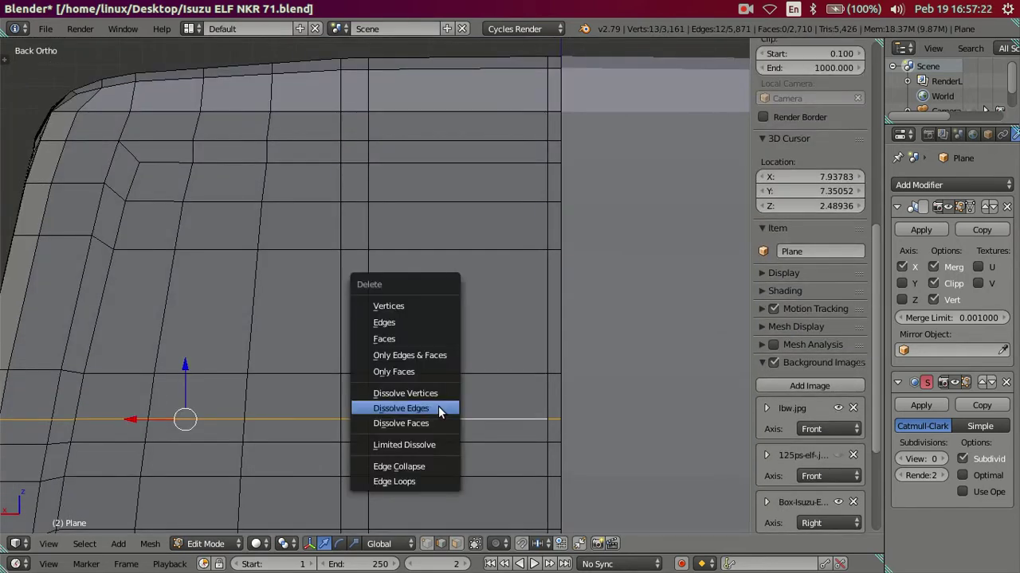
{"action": "left_click", "coordinate": [439, 411]}
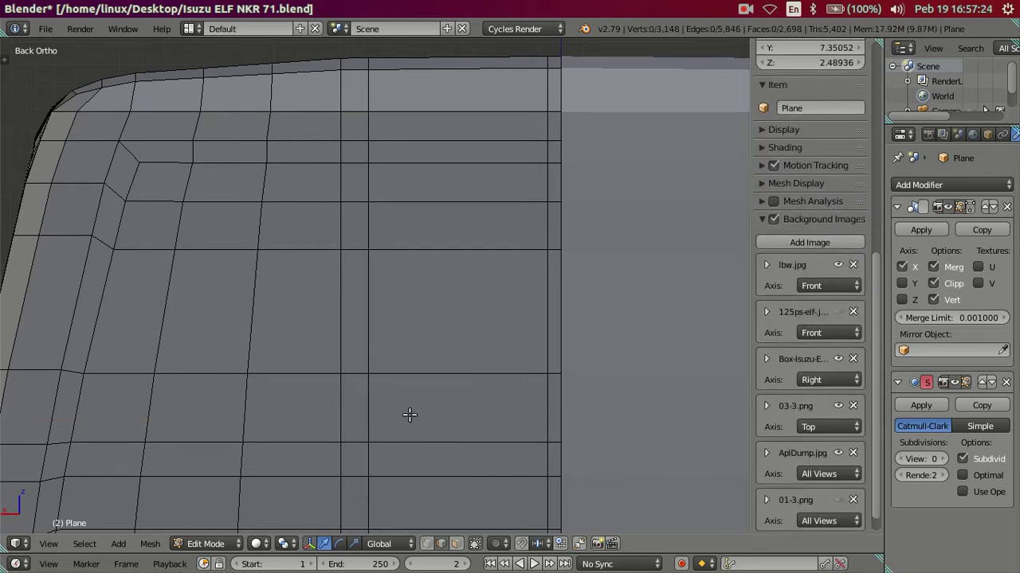
Cut one centred horizontal loop across the lower back, then check the truck reference photo.
{"action": "key", "text": "ctrl+r"}
{"action": "left_click", "coordinate": [375, 419]}
{"action": "right_click", "coordinate": [375, 420]}
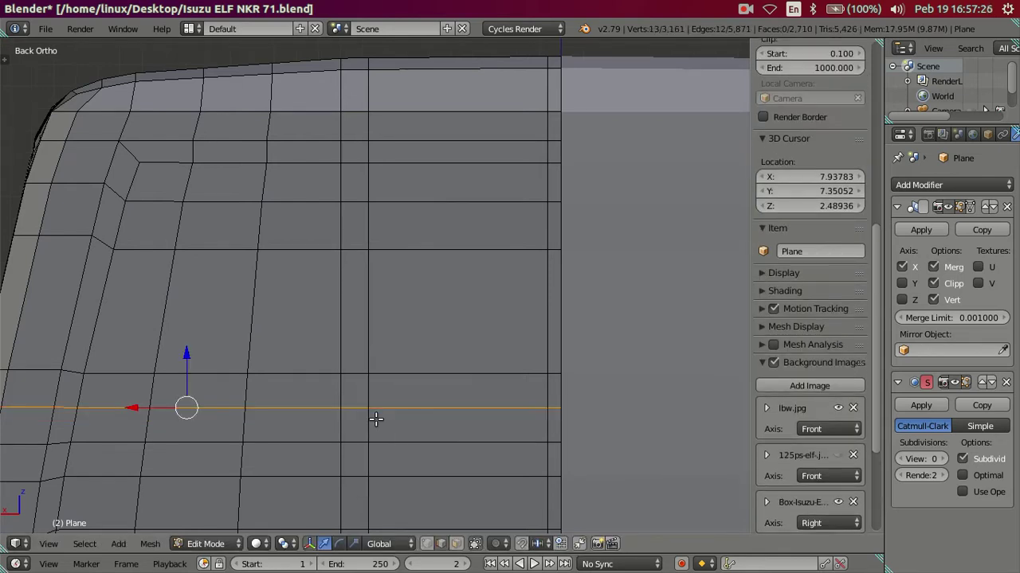
{"action": "key", "text": "ctrl+r"}
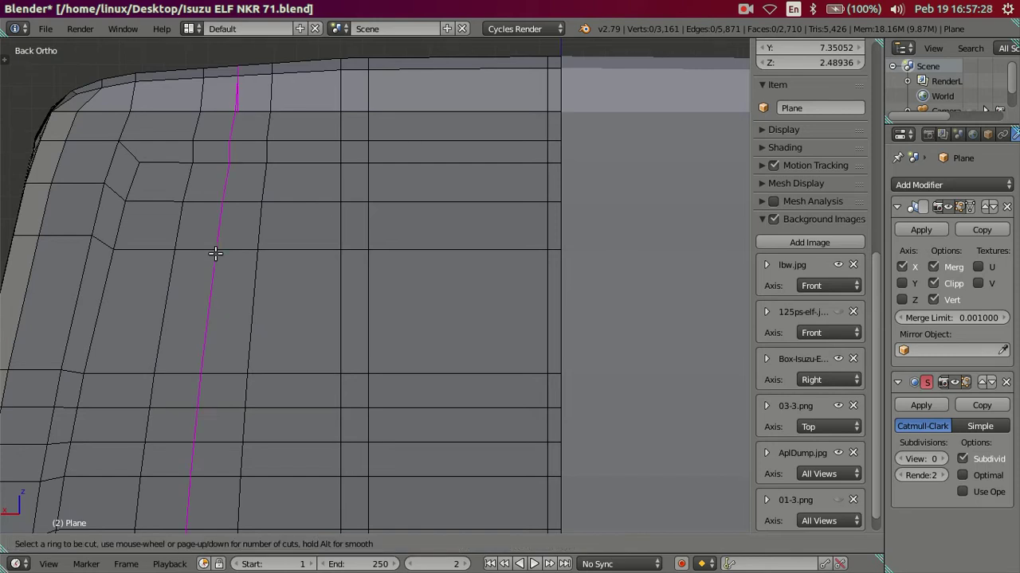
{"action": "right_click", "coordinate": [214, 254]}
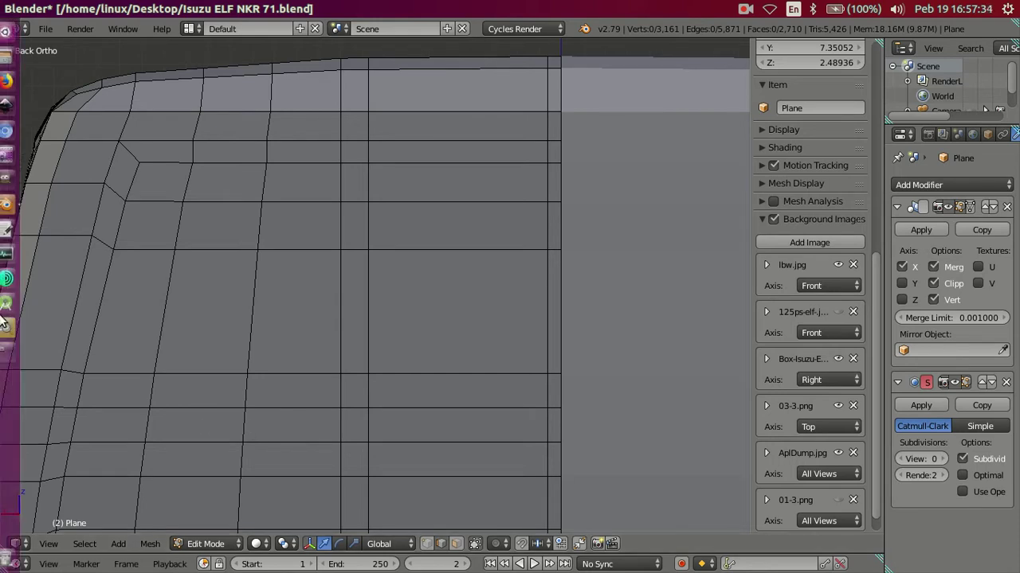
{"action": "left_click", "coordinate": [13, 328]}
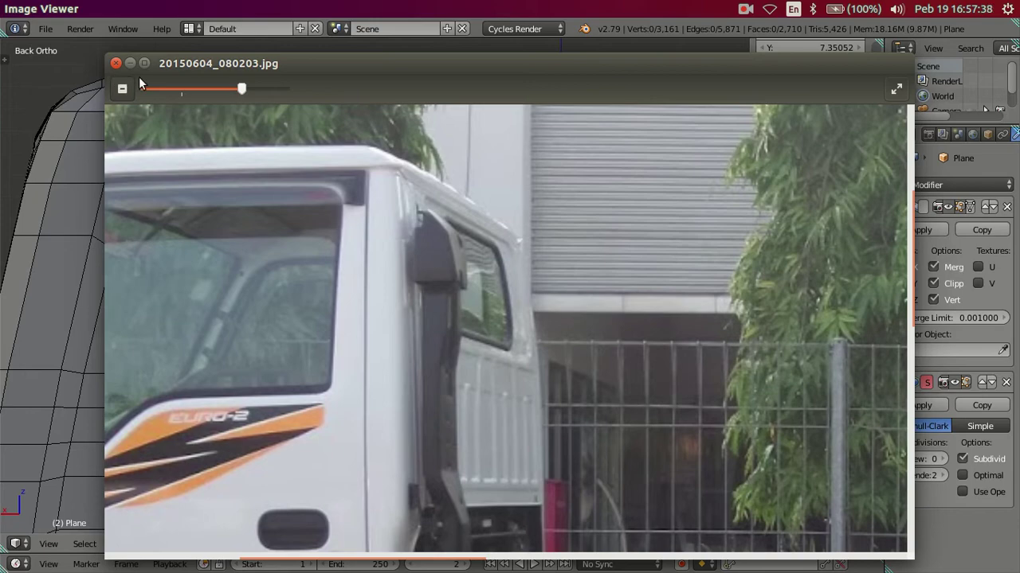
{"action": "left_click", "coordinate": [116, 63]}
{"action": "mouse_move", "coordinate": [2, 287]}
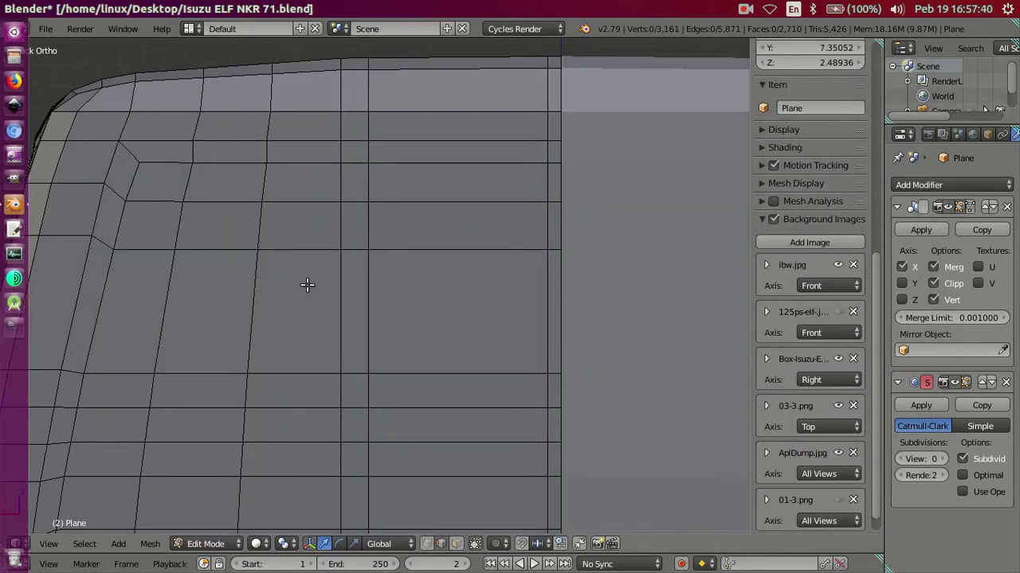
{"action": "key", "text": "KP_3"}
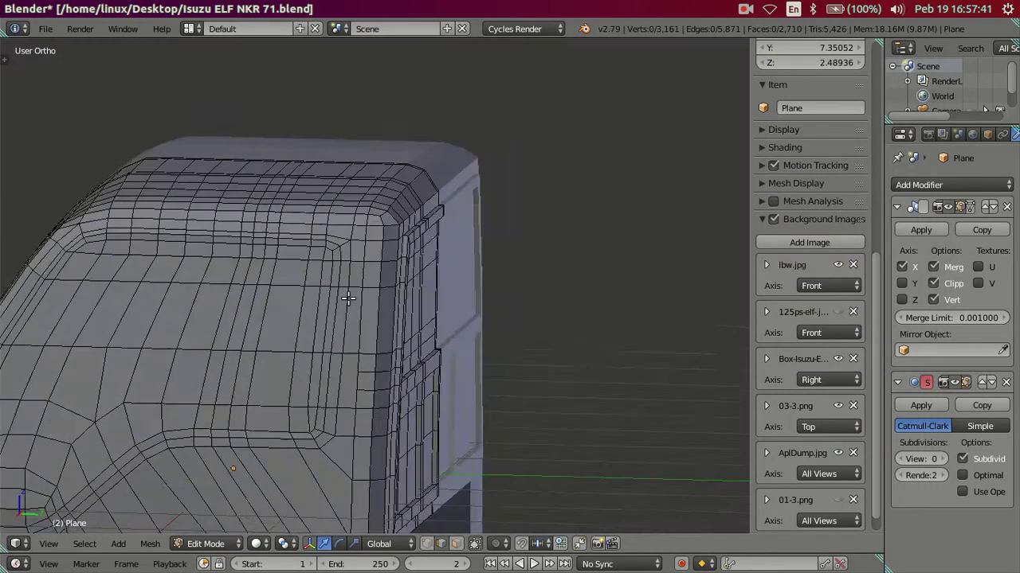
{"action": "mouse_move", "coordinate": [408, 276]}
{"action": "middle_mouse_down"}
{"action": "mouse_move", "coordinate": [322, 298]}
{"action": "mouse_move", "coordinate": [333, 320]}
{"action": "middle_mouse_up"}
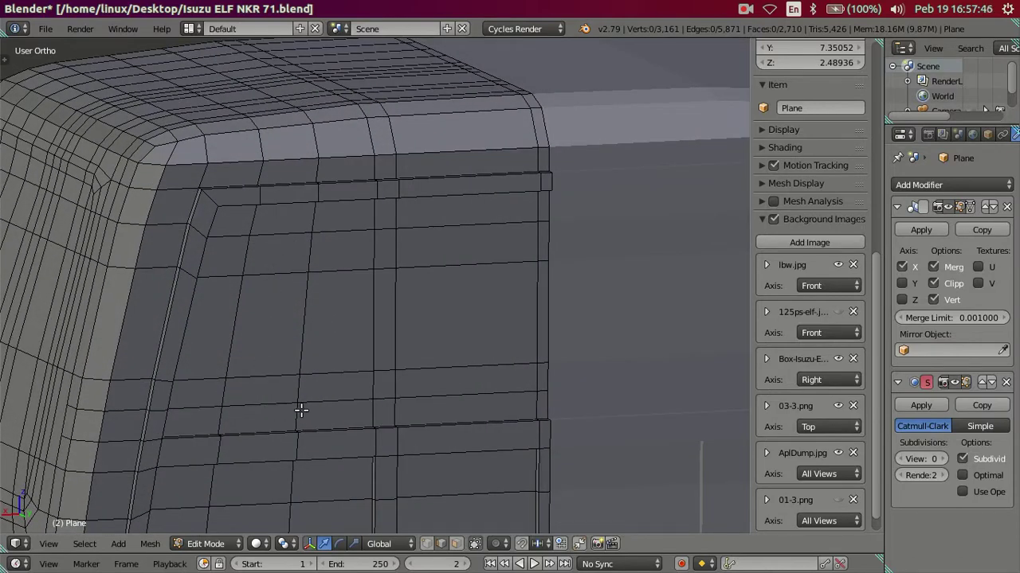
{"action": "mouse_move", "coordinate": [388, 406]}
{"action": "middle_mouse_down"}
{"action": "mouse_move", "coordinate": [366, 383]}
{"action": "mouse_move", "coordinate": [349, 382]}
{"action": "mouse_move", "coordinate": [388, 401]}
{"action": "mouse_move", "coordinate": [334, 344]}
{"action": "middle_mouse_up"}
{"action": "scroll", "coordinate": [334, 344], "scroll_direction": "up", "scroll_amount": 1}
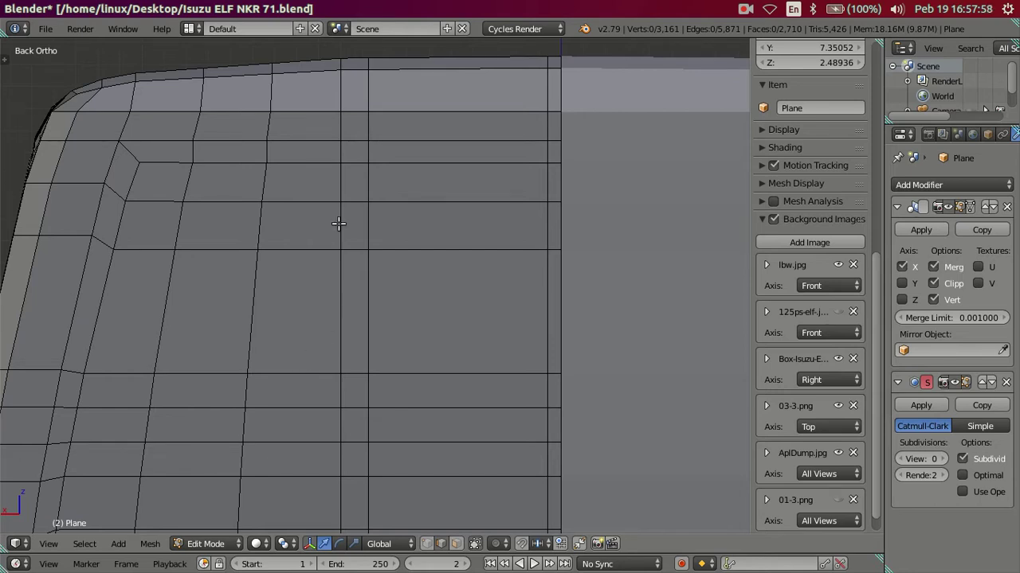
{"action": "mouse_move", "coordinate": [348, 411]}
{"action": "middle_mouse_down"}
{"action": "mouse_move", "coordinate": [387, 453]}
{"action": "mouse_move", "coordinate": [409, 436]}
{"action": "mouse_move", "coordinate": [467, 443]}
{"action": "mouse_move", "coordinate": [409, 423]}
{"action": "mouse_move", "coordinate": [421, 501]}
{"action": "middle_mouse_up"}
Select the block of rear-panel faces around the window and view it from behind.
{"action": "left_click", "coordinate": [455, 543]}
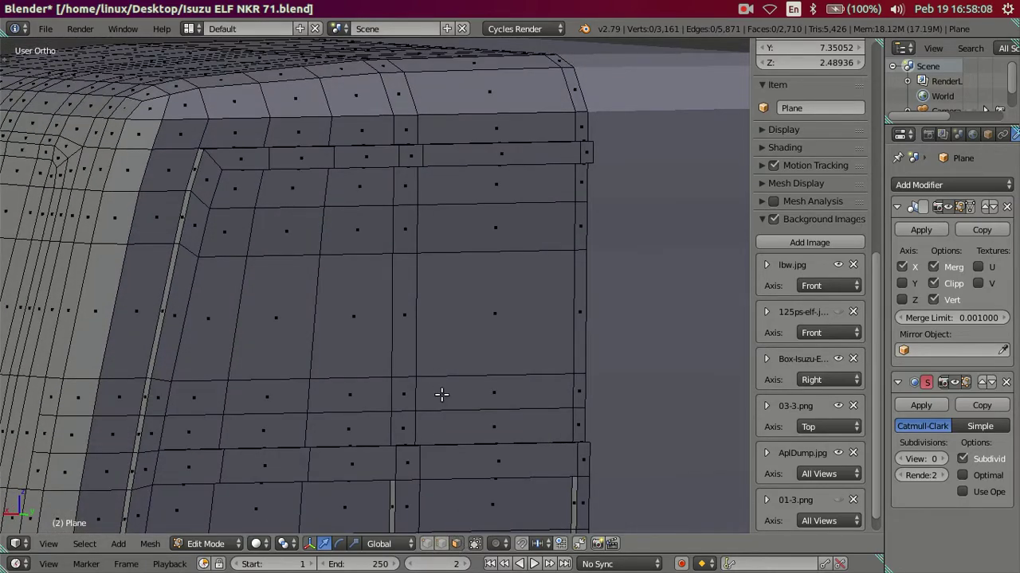
{"action": "left_click", "coordinate": [438, 392]}
{"action": "left_click", "coordinate": [249, 396], "text": "ctrl"}
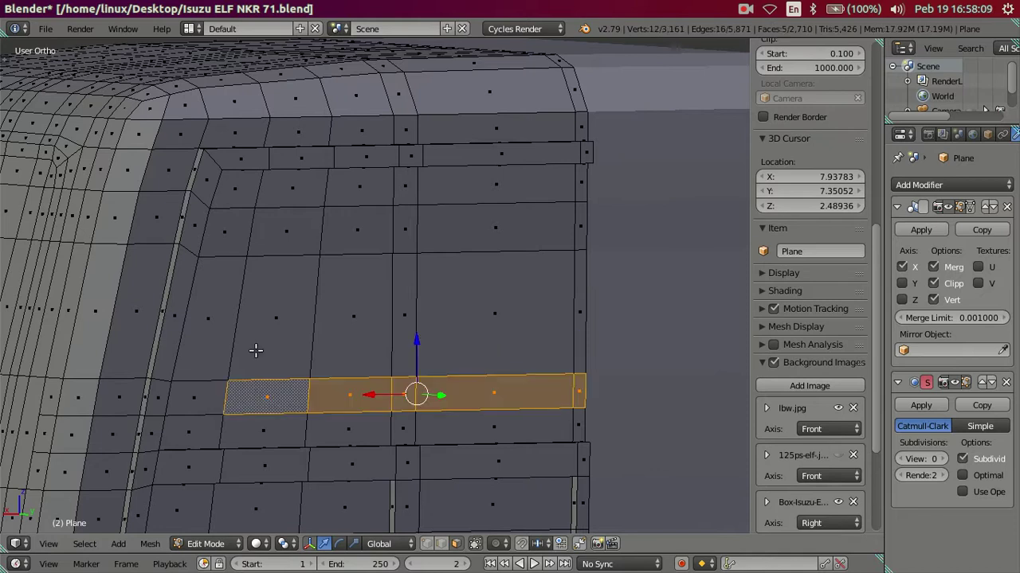
{"action": "left_click", "coordinate": [282, 223], "text": "ctrl"}
{"action": "left_click", "coordinate": [578, 218], "text": "ctrl"}
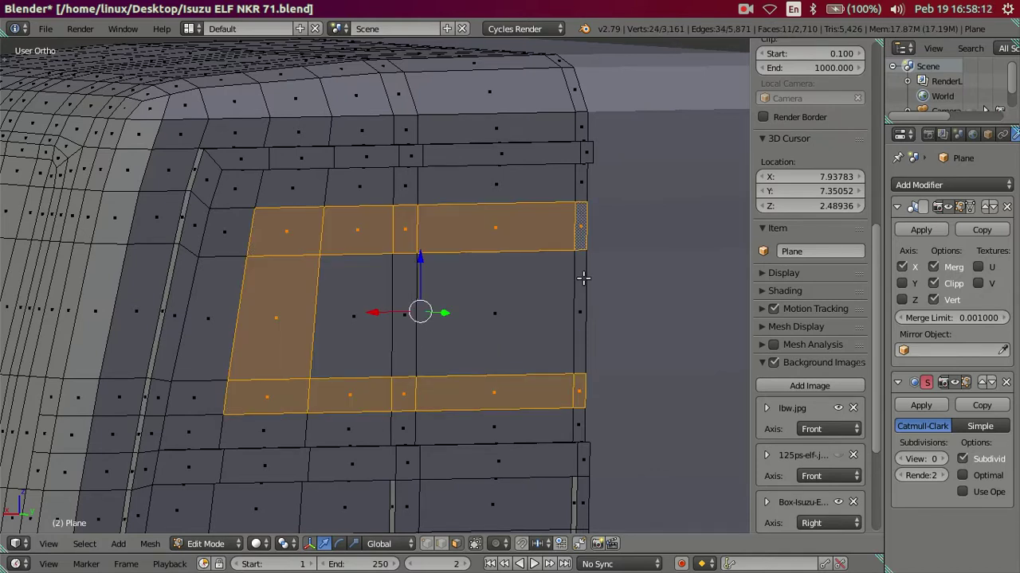
{"action": "left_click", "coordinate": [584, 277], "text": "ctrl"}
{"action": "left_click", "coordinate": [439, 325], "text": "ctrl"}
{"action": "mouse_move", "coordinate": [439, 326]}
{"action": "middle_mouse_down"}
{"action": "mouse_move", "coordinate": [423, 282]}
{"action": "mouse_move", "coordinate": [395, 302]}
{"action": "mouse_move", "coordinate": [409, 332]}
{"action": "mouse_move", "coordinate": [439, 332]}
{"action": "mouse_move", "coordinate": [423, 321]}
{"action": "middle_mouse_up"}
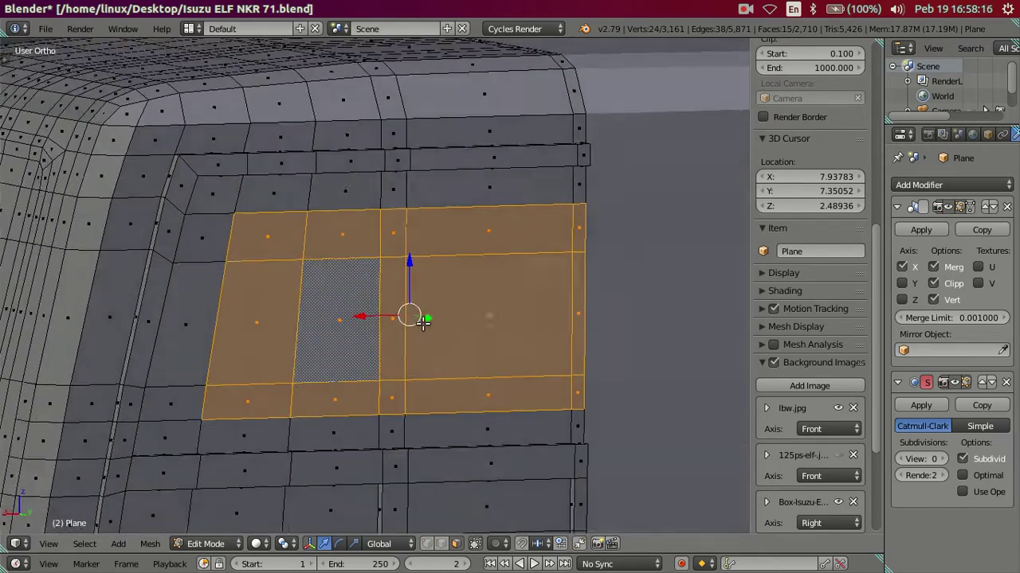
{"action": "key", "text": "ctrl+KP_1"}
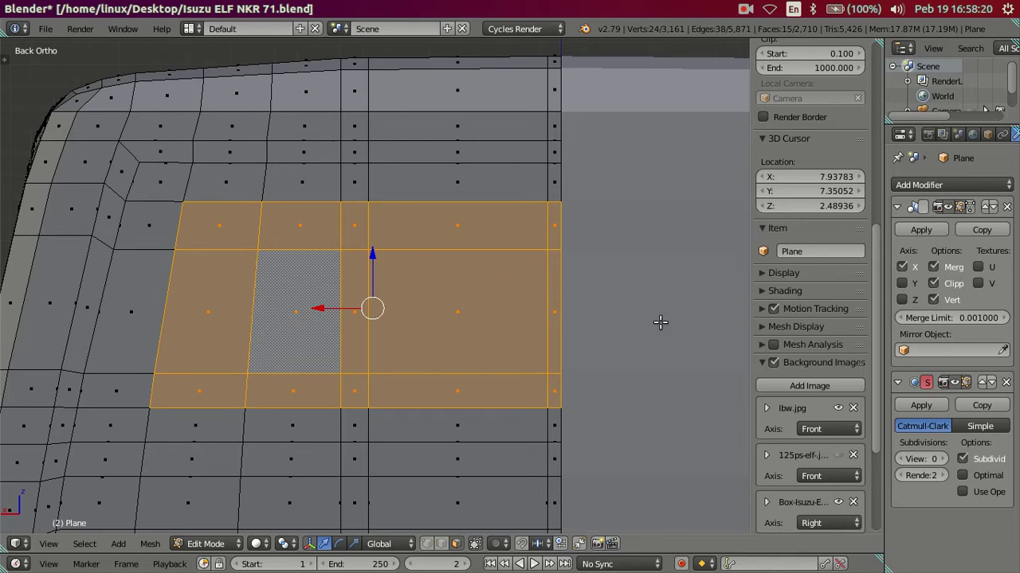
Extrude the faces in place and scale them to 0.9404 along Z.
{"action": "key", "text": "e"}
{"action": "left_click", "coordinate": [579, 362]}
{"action": "key", "text": "s"}
{"action": "key", "text": "z"}
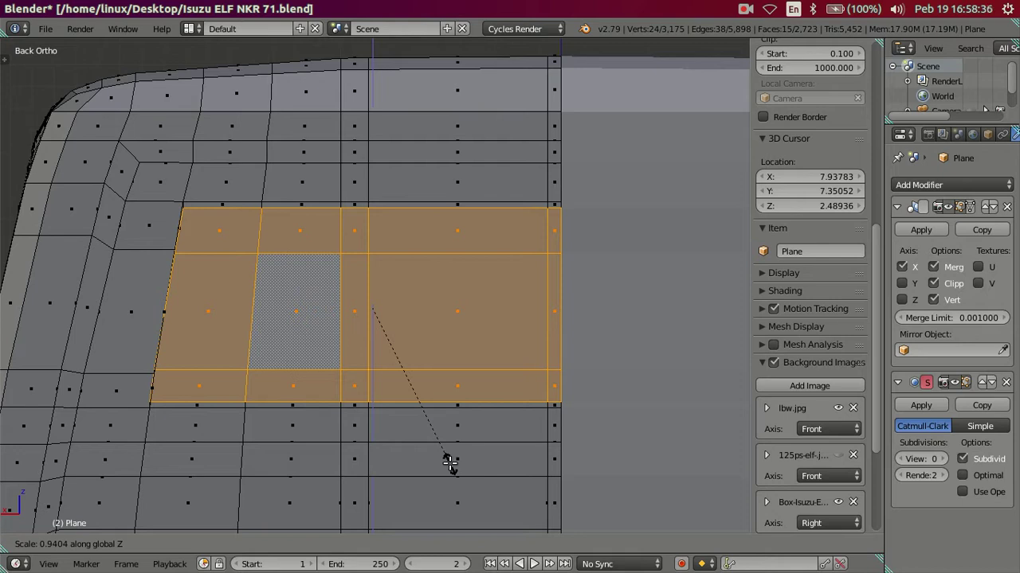
{"action": "left_click", "coordinate": [448, 462]}
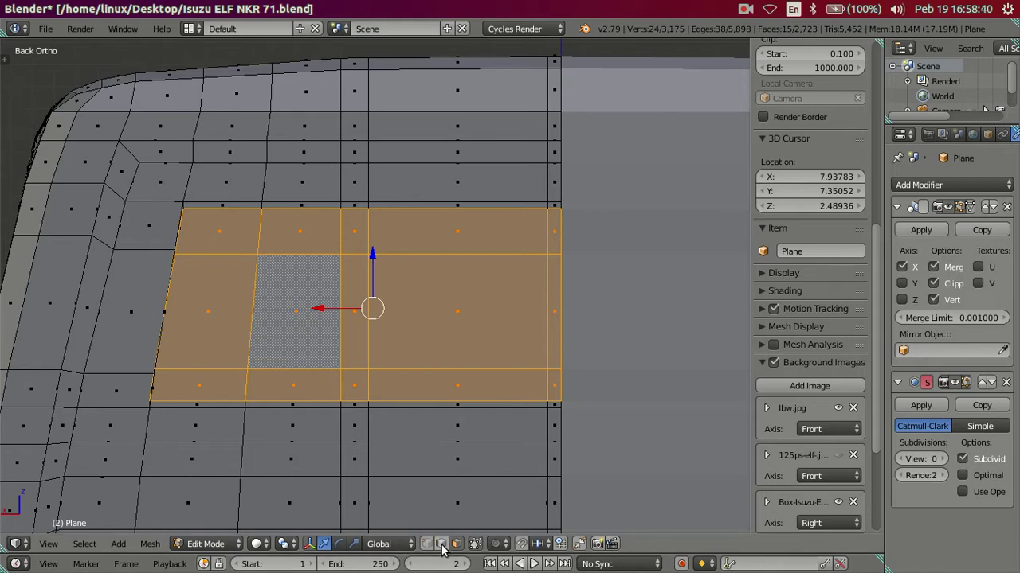
Circle-deselect the left and centre faces so only the rear window frame's left edge stays selected.
{"action": "key", "text": "z"}
{"action": "key", "text": "c"}
{"action": "mouse_move", "coordinate": [280, 210]}
{"action": "middle_mouse_down"}
{"action": "mouse_move", "coordinate": [277, 377]}
{"action": "mouse_move", "coordinate": [325, 371]}
{"action": "mouse_move", "coordinate": [399, 205]}
{"action": "mouse_move", "coordinate": [509, 278]}
{"action": "mouse_move", "coordinate": [529, 398]}
{"action": "middle_mouse_up"}
{"action": "right_click", "coordinate": [529, 398]}
{"action": "key", "text": "z"}
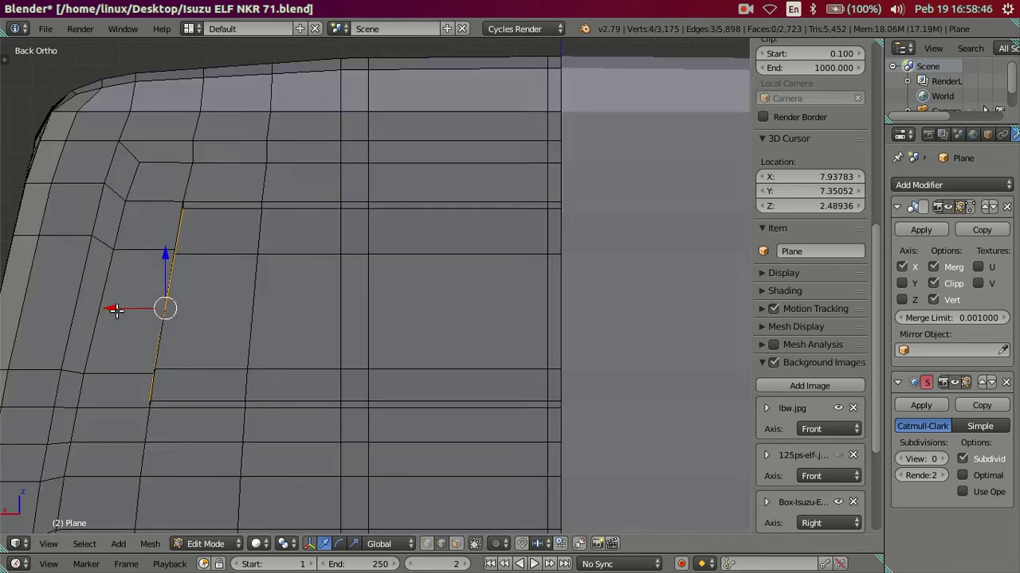
Shift the edge slightly right along X and tilt it slightly.
{"action": "key", "text": "g"}
{"action": "key", "text": "x"}
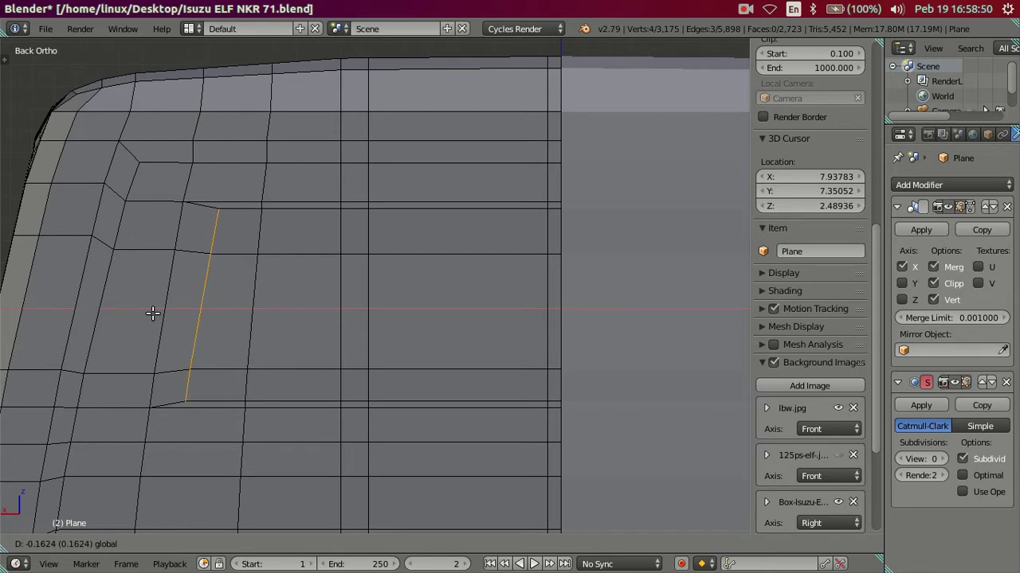
{"action": "left_click", "coordinate": [159, 312]}
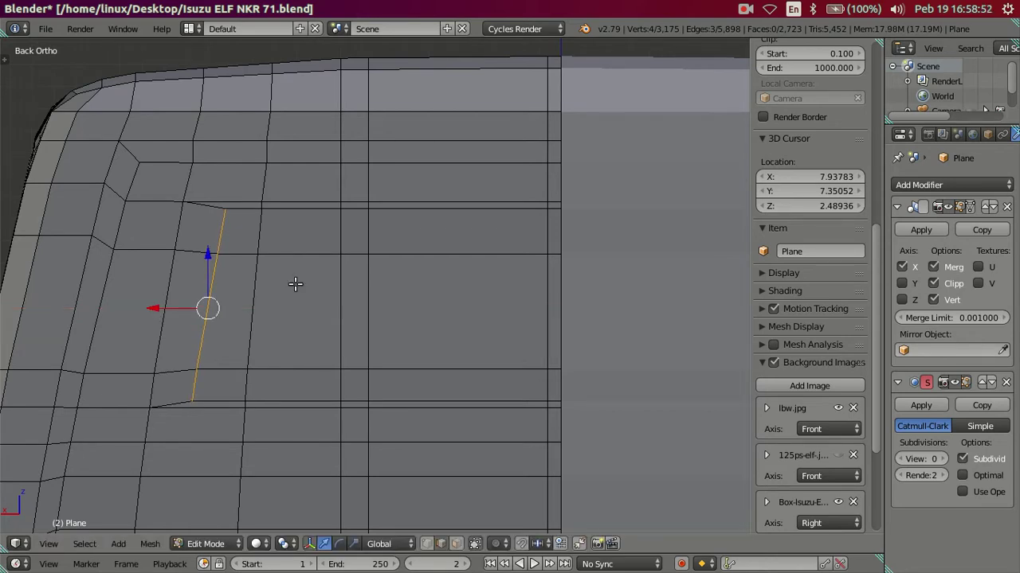
{"action": "key", "text": "r"}
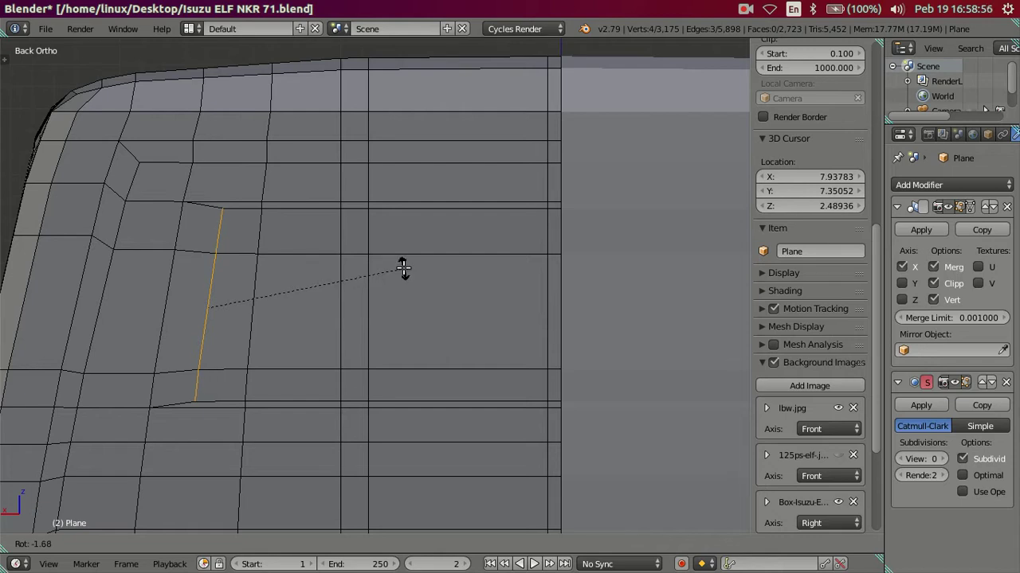
{"action": "left_click", "coordinate": [403, 269]}
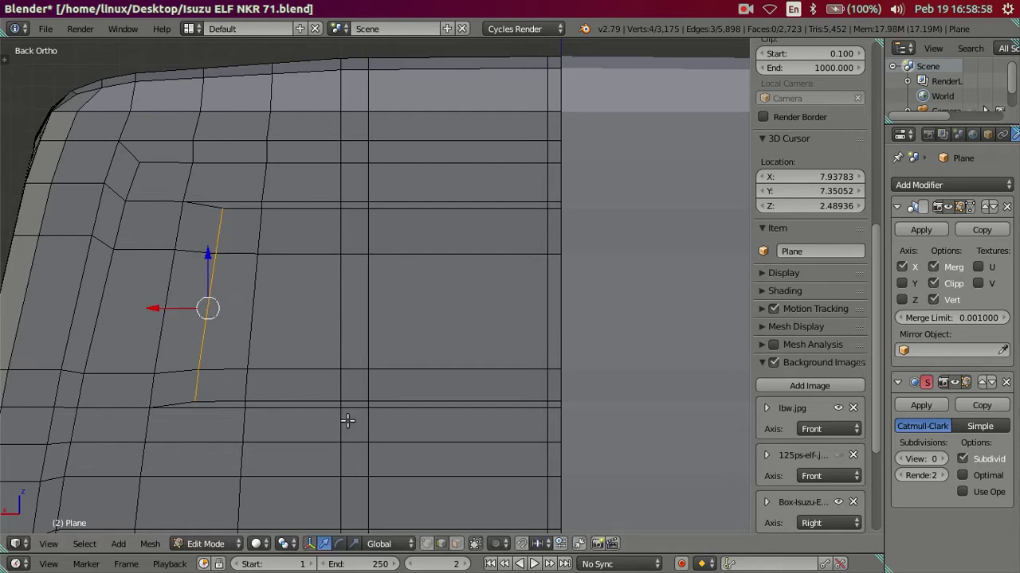
Scale the edge's two end vertices closer together and nudge them left along X.
{"action": "left_click", "coordinate": [191, 394], "text": "shift"}
{"action": "key", "text": "s"}
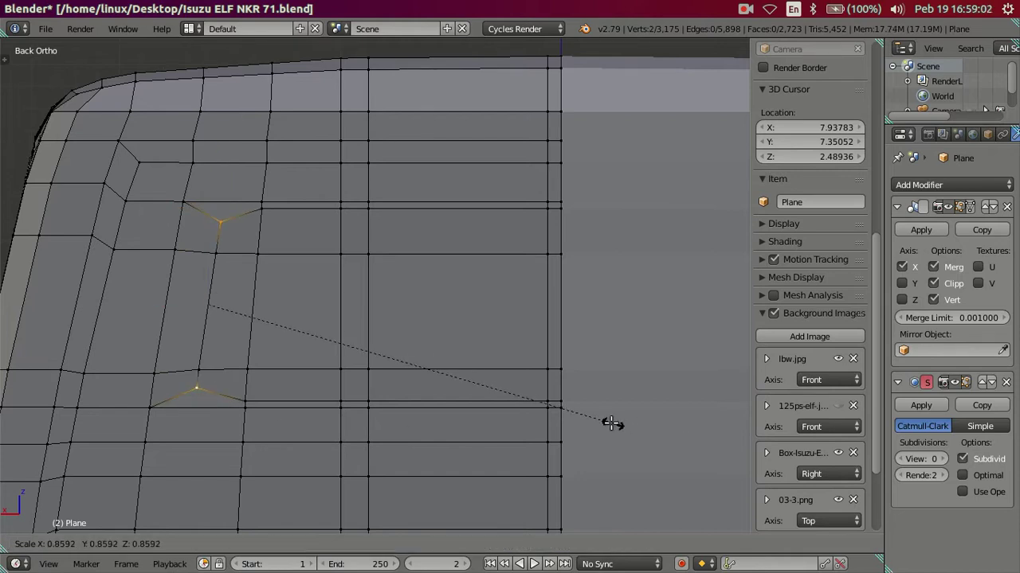
{"action": "left_click", "coordinate": [537, 390]}
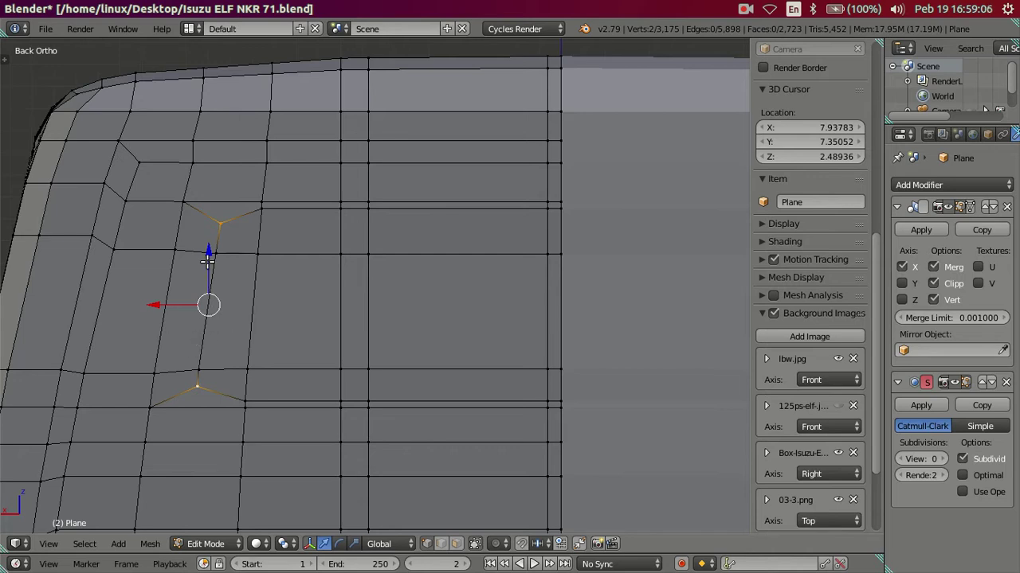
{"action": "left_click", "coordinate": [173, 297]}
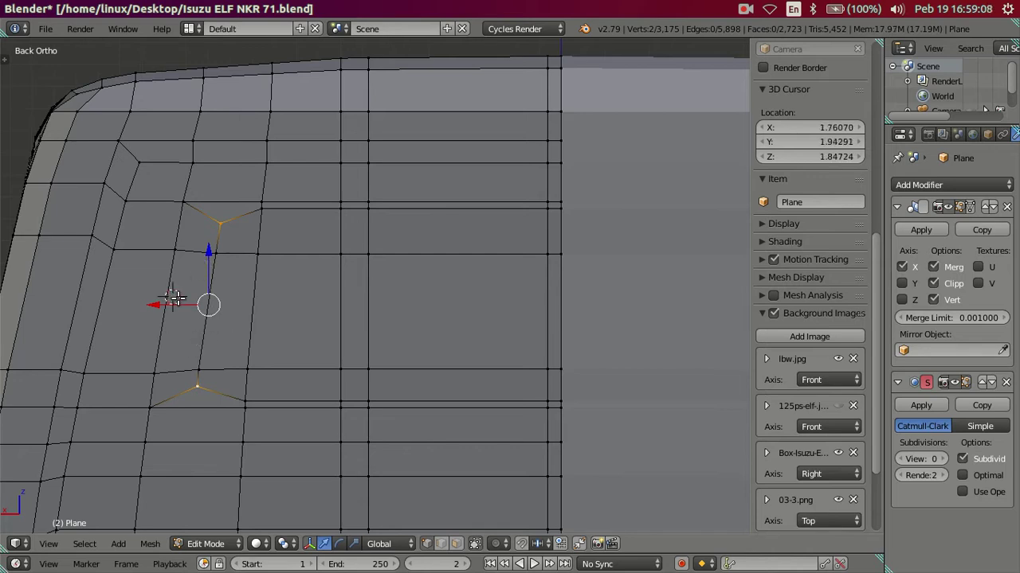
{"action": "key", "text": "g"}
{"action": "key", "text": "x"}
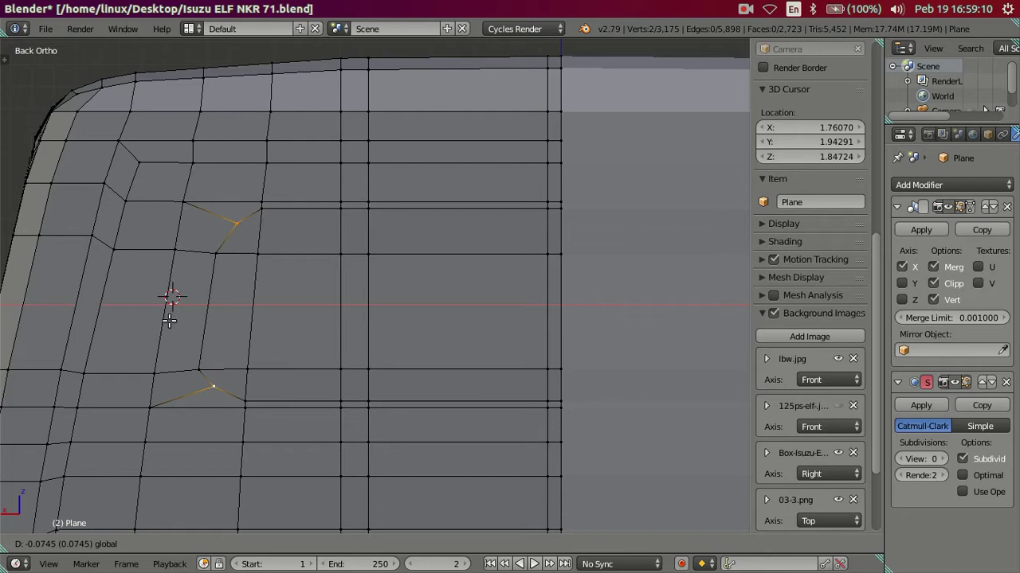
{"action": "left_click", "coordinate": [163, 317]}
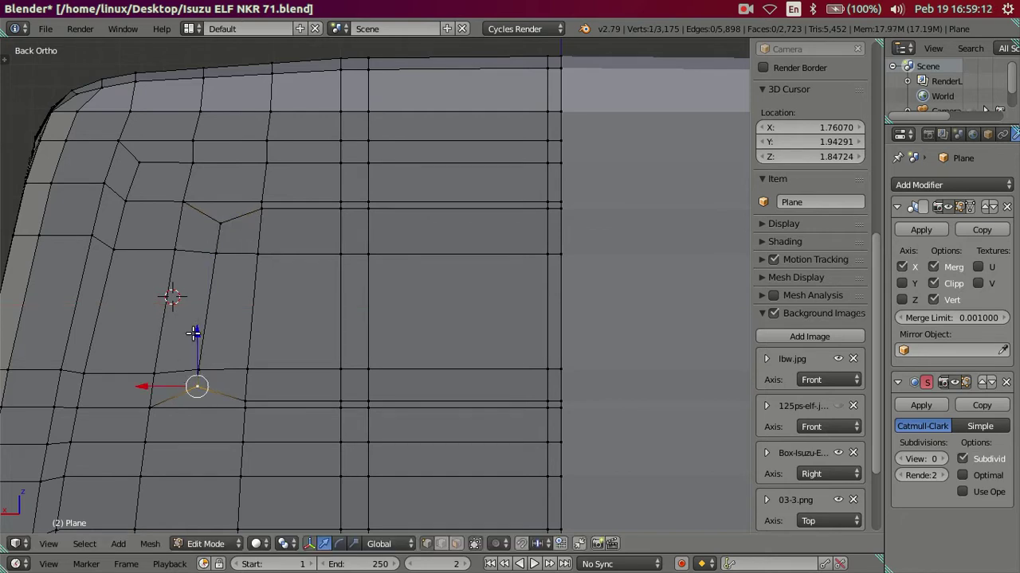
Lower the end vertices slightly along Z and nudge the lower corner vertex right.
{"action": "key", "text": "g"}
{"action": "key", "text": "z"}
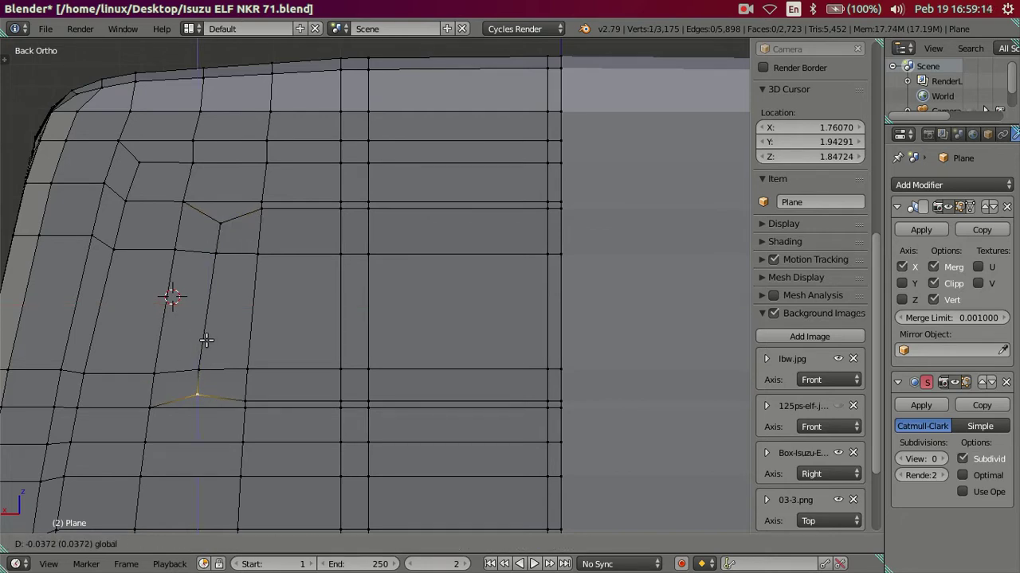
{"action": "left_click", "coordinate": [203, 348]}
{"action": "key", "text": "g"}
{"action": "key", "text": "x"}
{"action": "left_click", "coordinate": [174, 391]}
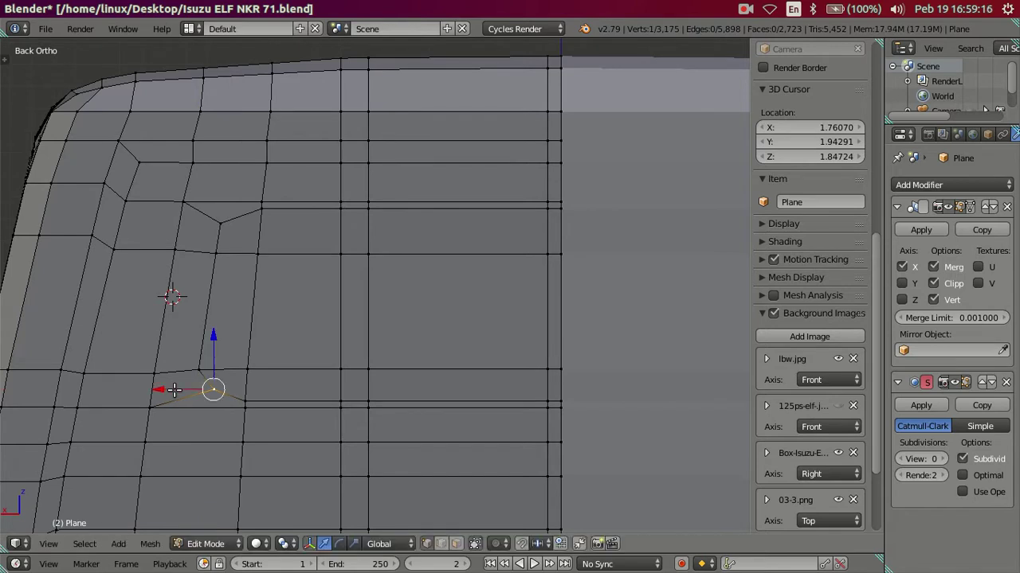
{"action": "scroll", "coordinate": [215, 335], "scroll_direction": "down", "scroll_amount": 1}
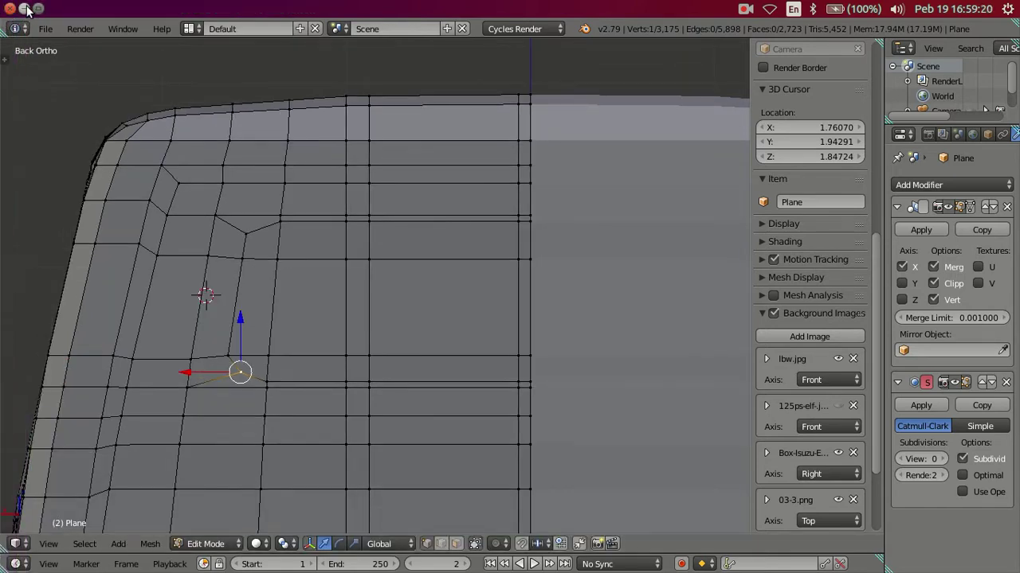
Compare against the reference photo 20150604_080203.jpg, then return to the cab model.
{"action": "left_click", "coordinate": [24, 10]}
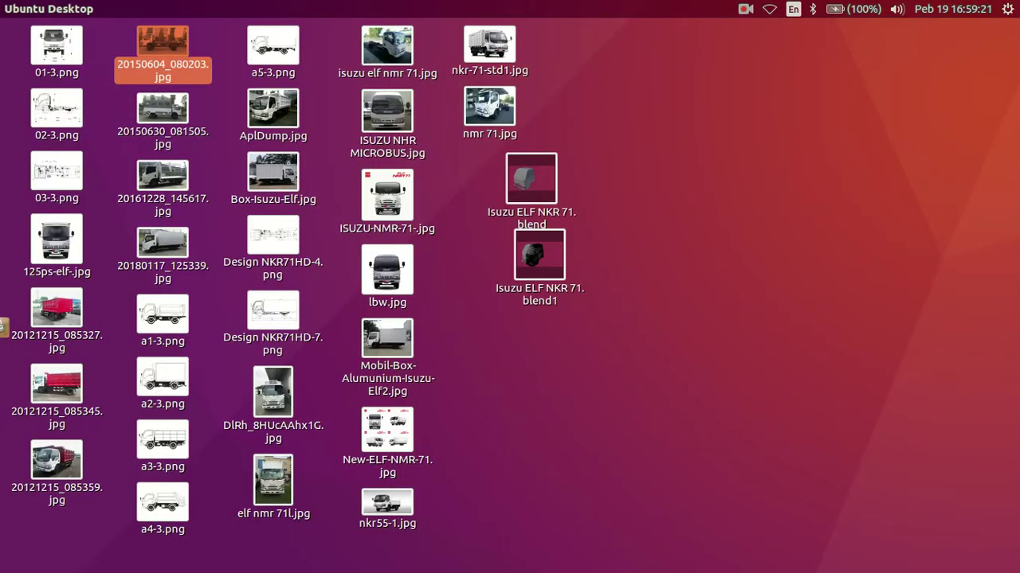
{"action": "double_click", "coordinate": [162, 44]}
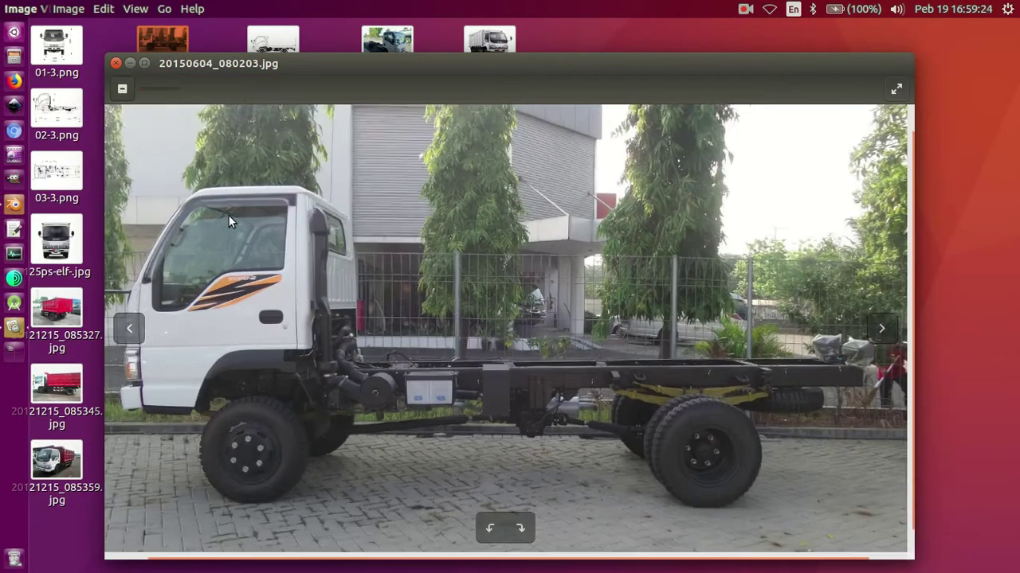
{"action": "scroll", "coordinate": [291, 218], "scroll_direction": "up", "scroll_amount": 2}
{"action": "scroll", "coordinate": [293, 221], "scroll_direction": "up", "scroll_amount": 2}
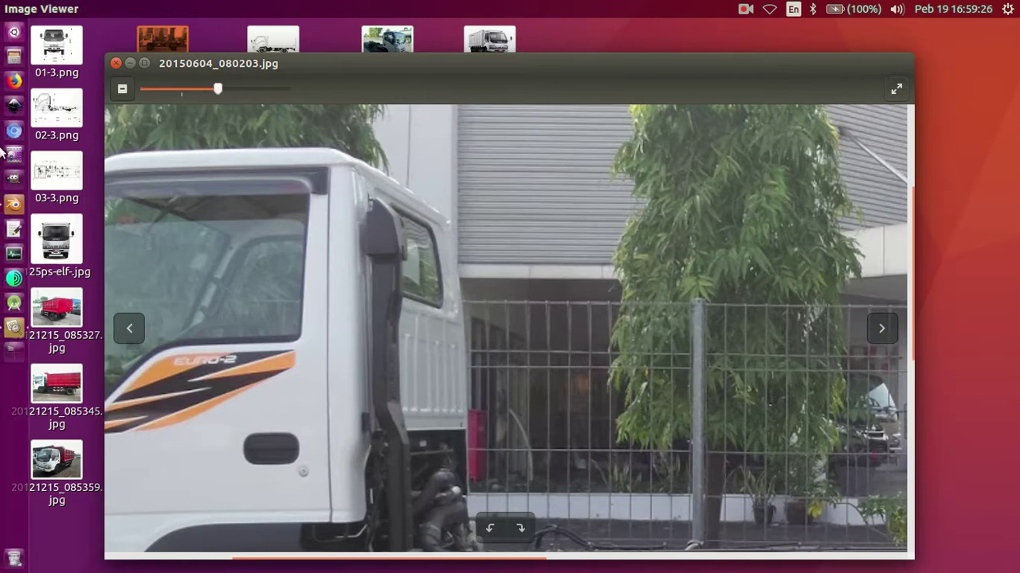
{"action": "left_click", "coordinate": [14, 204]}
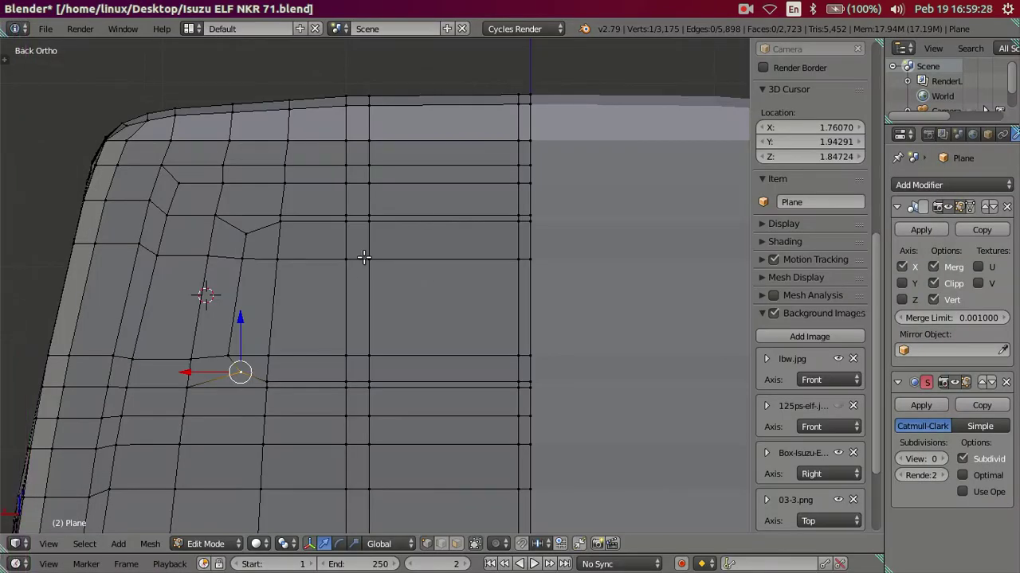
Adjust the window frame's upper and lower corner vertices, then clear the selection.
{"action": "right_click", "coordinate": [246, 234]}
{"action": "left_click", "coordinate": [209, 237]}
{"action": "key", "text": "g"}
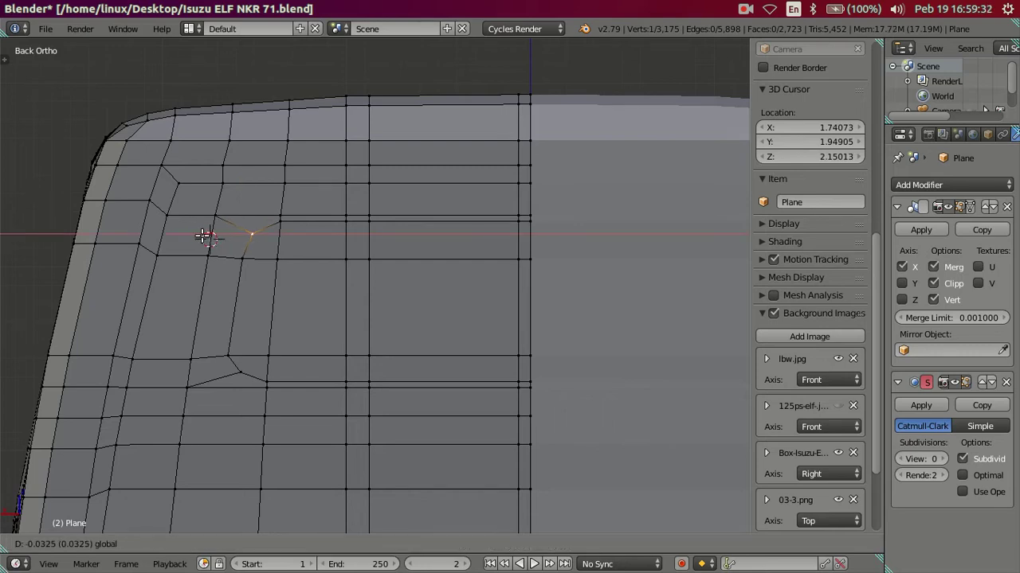
{"action": "key", "text": "Return"}
{"action": "right_click", "coordinate": [227, 356]}
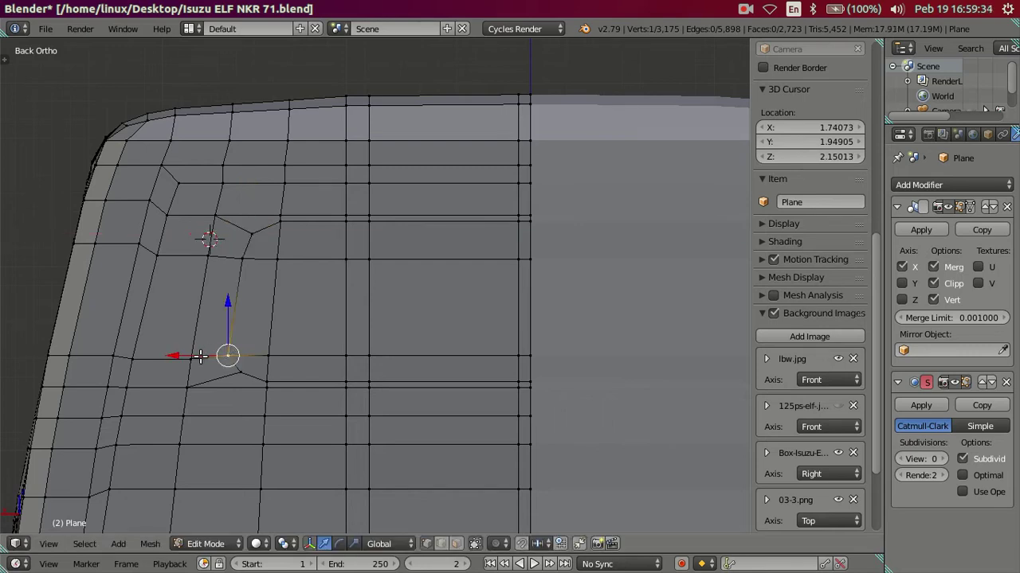
{"action": "key", "text": "a"}
Select the frame's vertical, bottom and upper edge loops and duplicate them in place.
{"action": "mouse_move", "coordinate": [289, 334]}
{"action": "middle_mouse_down"}
{"action": "mouse_move", "coordinate": [298, 316]}
{"action": "mouse_move", "coordinate": [320, 320]}
{"action": "middle_mouse_up"}
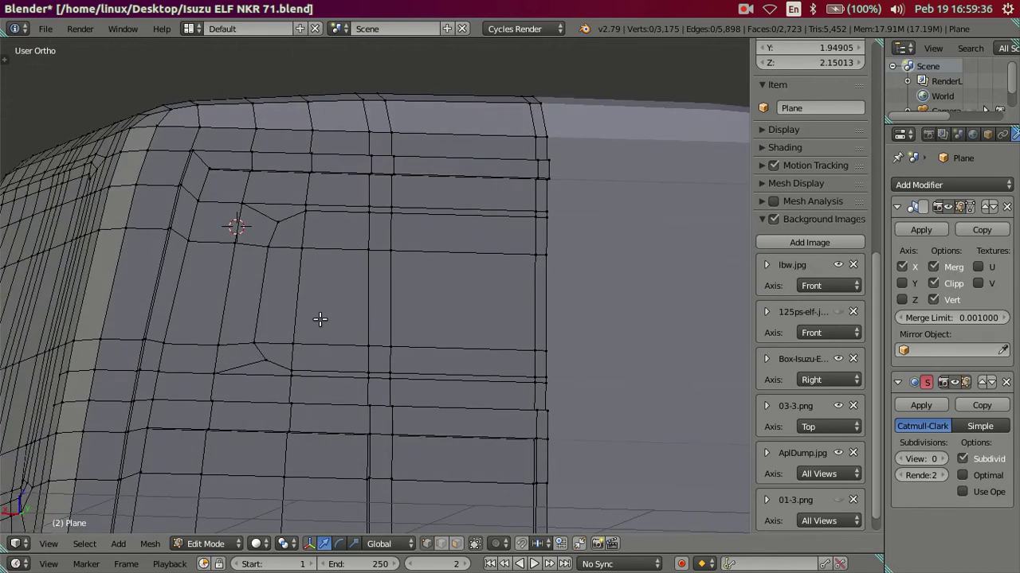
{"action": "right_click", "coordinate": [261, 311], "text": "alt"}
{"action": "right_click", "coordinate": [437, 371], "text": "alt+shift"}
{"action": "right_click", "coordinate": [430, 213], "text": "alt+shift"}
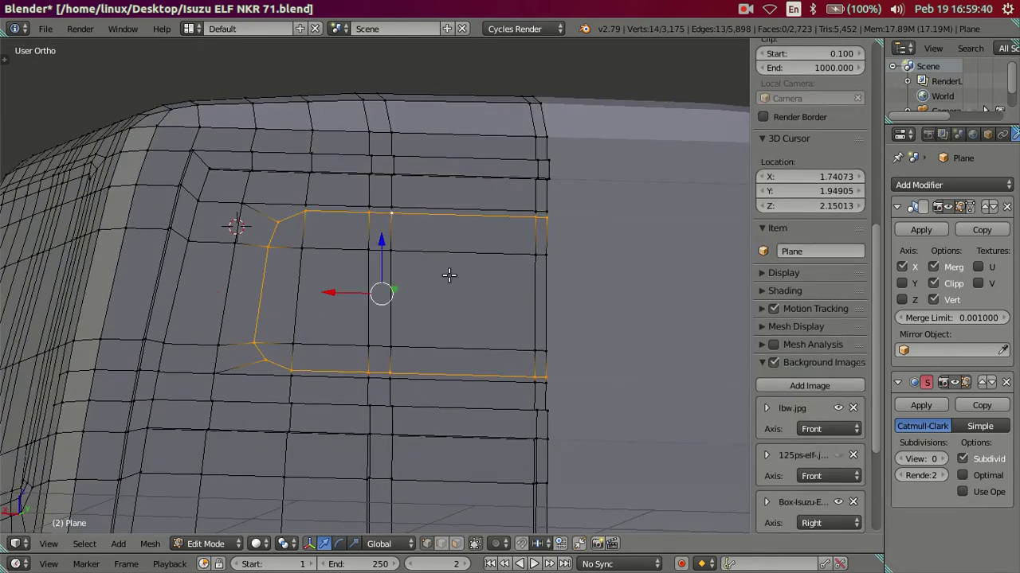
{"action": "key", "text": "shift+d"}
{"action": "right_click", "coordinate": [507, 293]}
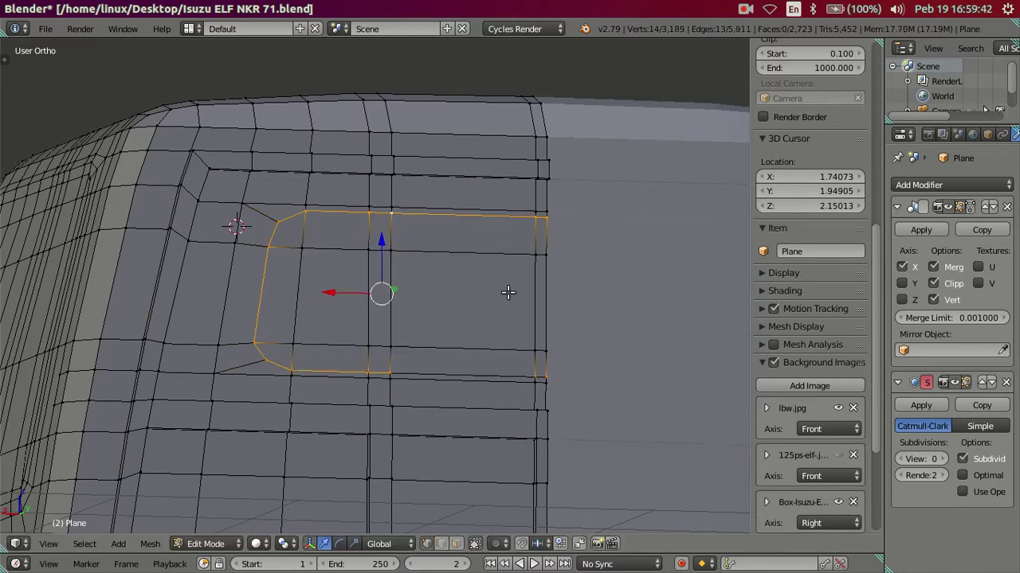
Add the bottom loop and extrude the window loops twice in place with a small offset.
{"action": "middle_click_drag", "start_coordinate": [450, 290], "coordinate": [483, 369]}
{"action": "right_click", "coordinate": [458, 376], "text": "alt+shift"}
{"action": "key", "text": "z"}
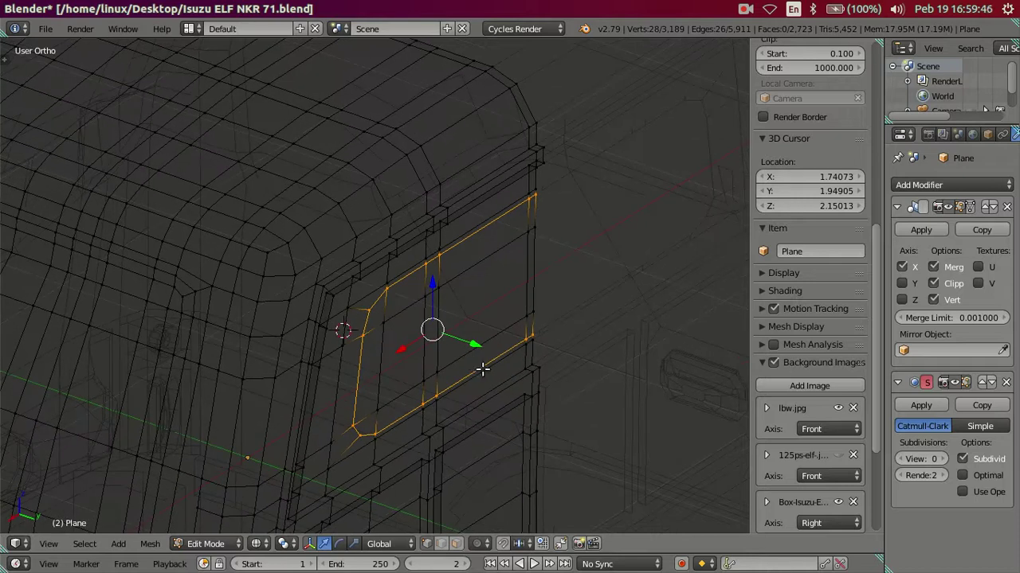
{"action": "key", "text": "e"}
{"action": "right_click", "coordinate": [478, 350]}
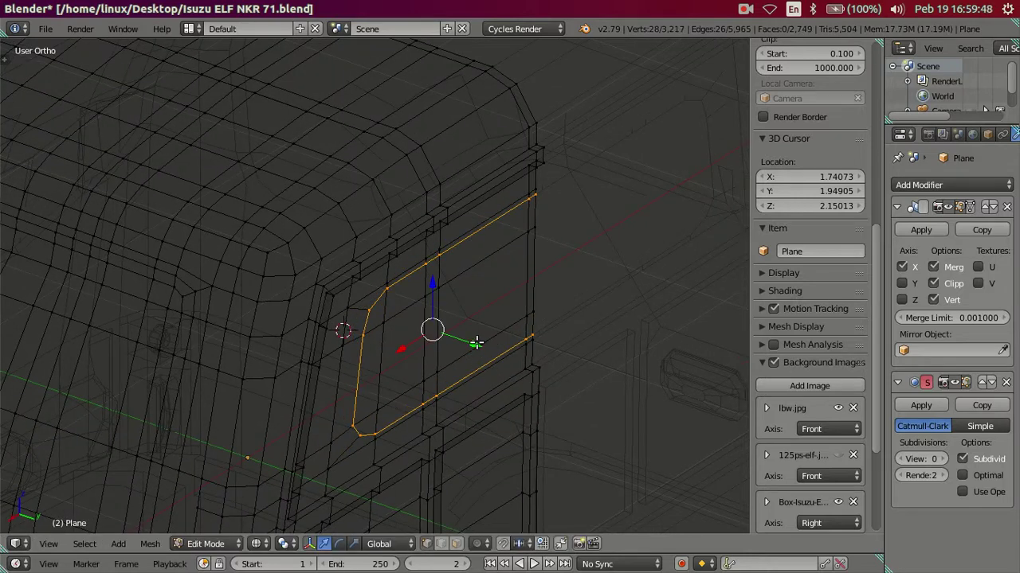
{"action": "key", "text": "g"}
{"action": "left_click", "coordinate": [473, 340]}
{"action": "key", "text": "e"}
{"action": "right_click", "coordinate": [500, 354]}
Nudge the window frame loops slightly along Y and return to Object Mode.
{"action": "key", "text": "g"}
{"action": "key", "text": "y"}
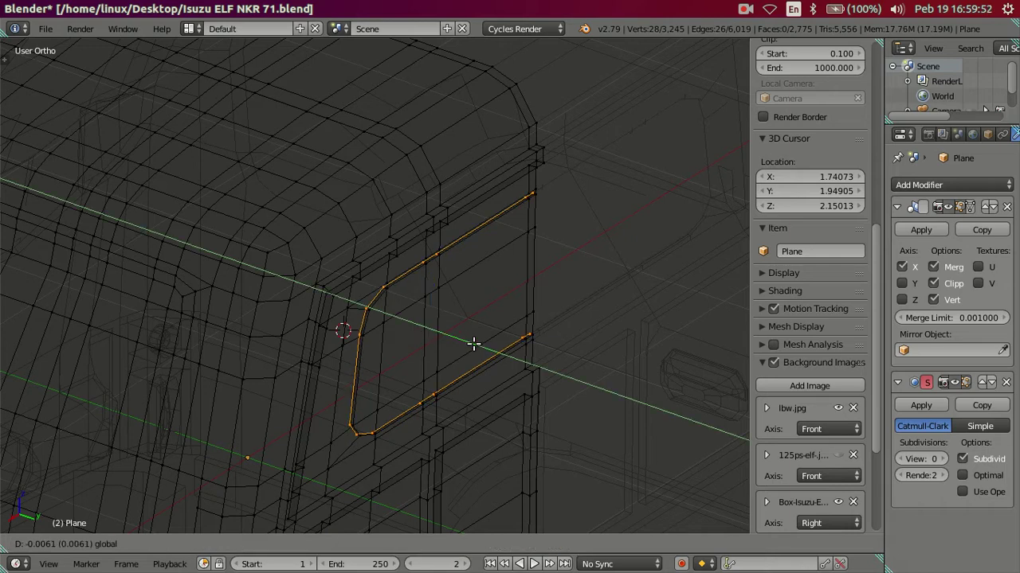
{"action": "left_click", "coordinate": [469, 342]}
{"action": "key", "text": "Tab"}
Set viewport subdivision to level 2, inspect the smoothed cab's recessed rear window, then re-enter Edit Mode.
{"action": "key", "text": "z"}
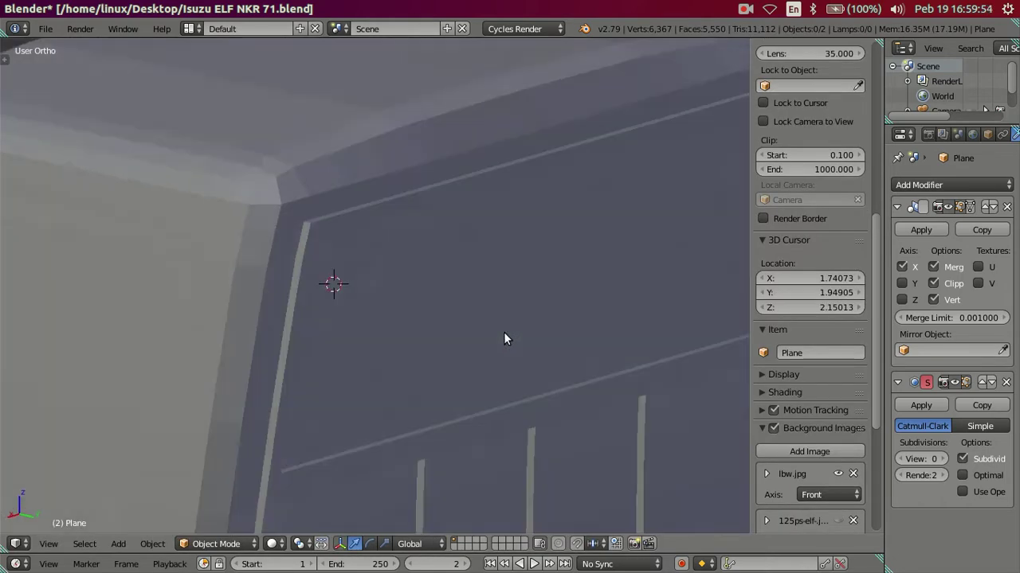
{"action": "left_click", "coordinate": [942, 461]}
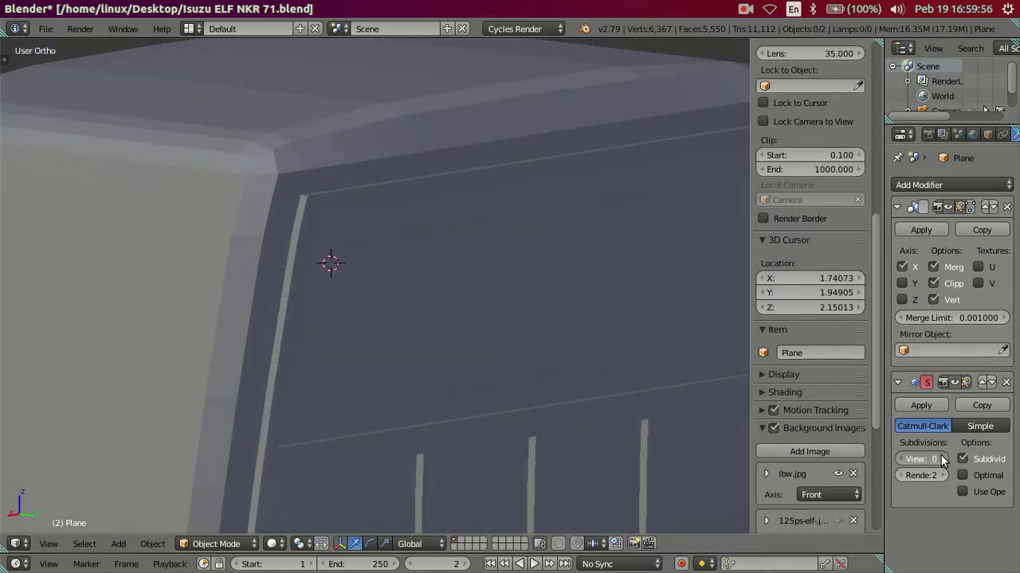
{"action": "left_click", "coordinate": [942, 461]}
{"action": "scroll", "coordinate": [595, 388], "scroll_direction": "up", "scroll_amount": 3}
{"action": "scroll", "coordinate": [559, 336], "scroll_direction": "down", "scroll_amount": 2}
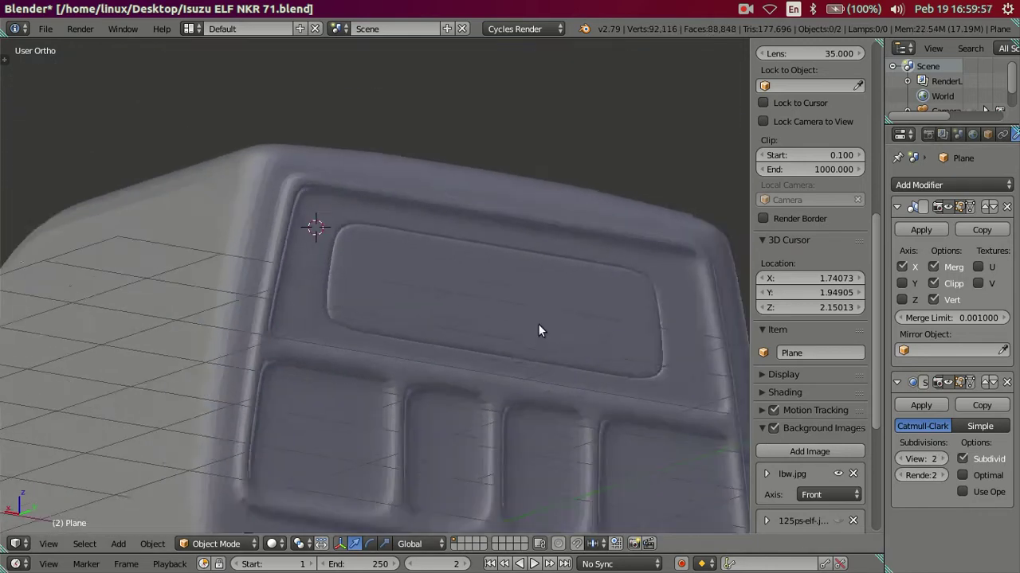
{"action": "scroll", "coordinate": [537, 323], "scroll_direction": "down", "scroll_amount": 2}
{"action": "mouse_move", "coordinate": [562, 364]}
{"action": "middle_mouse_down"}
{"action": "mouse_move", "coordinate": [599, 371]}
{"action": "mouse_move", "coordinate": [521, 346]}
{"action": "mouse_move", "coordinate": [430, 335]}
{"action": "mouse_move", "coordinate": [404, 343]}
{"action": "mouse_move", "coordinate": [484, 342]}
{"action": "mouse_move", "coordinate": [518, 364]}
{"action": "mouse_move", "coordinate": [569, 357]}
{"action": "mouse_move", "coordinate": [403, 329]}
{"action": "middle_mouse_up"}
{"action": "scroll", "coordinate": [472, 322], "scroll_direction": "down", "scroll_amount": 2}
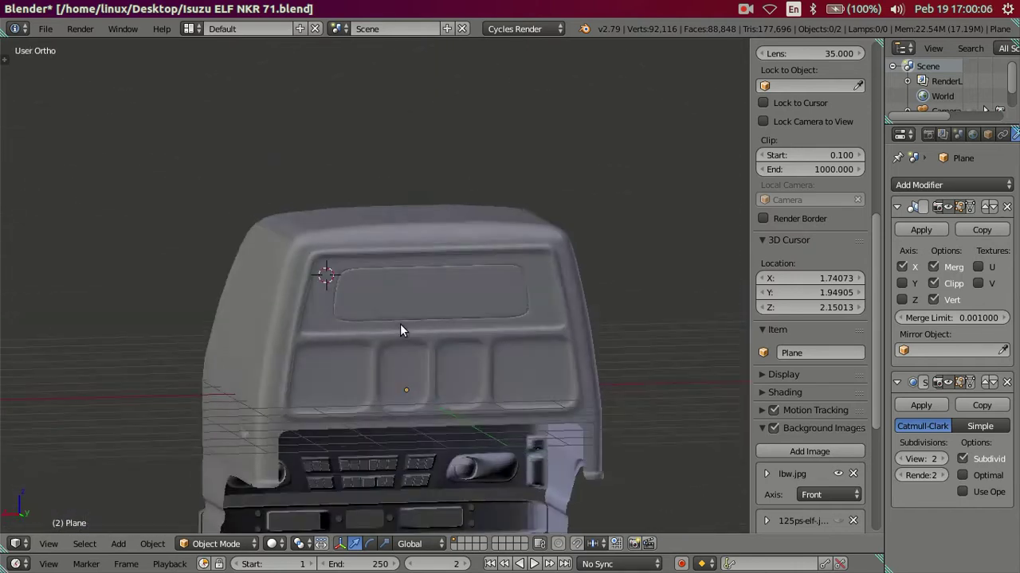
{"action": "scroll", "coordinate": [373, 343], "scroll_direction": "up", "scroll_amount": 3}
{"action": "key", "text": "Tab"}
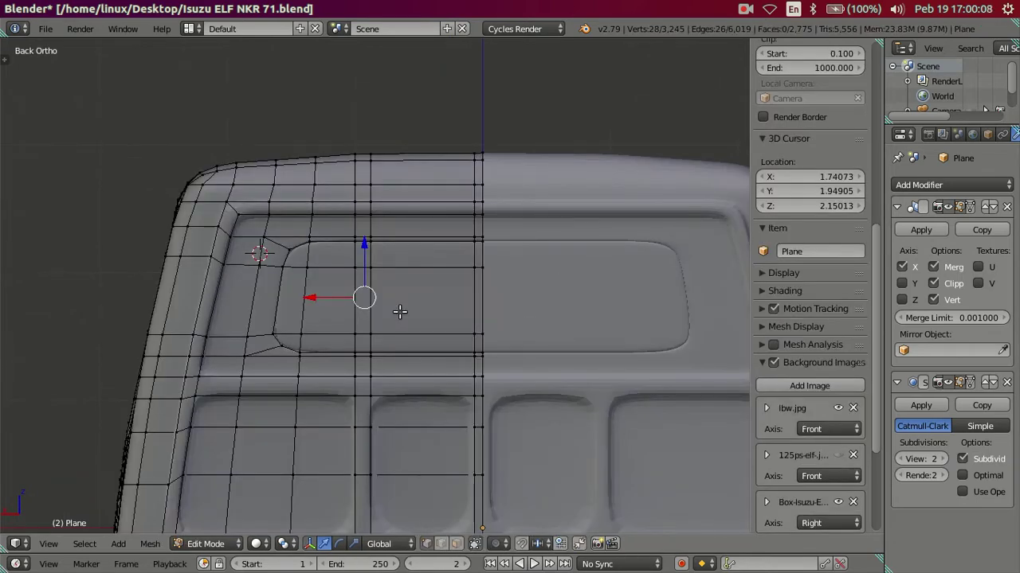
Return viewport subdivision to 0 and dissolve the window panel's two inner loops.
{"action": "left_click_drag", "start_coordinate": [924, 458], "coordinate": [899, 459]}
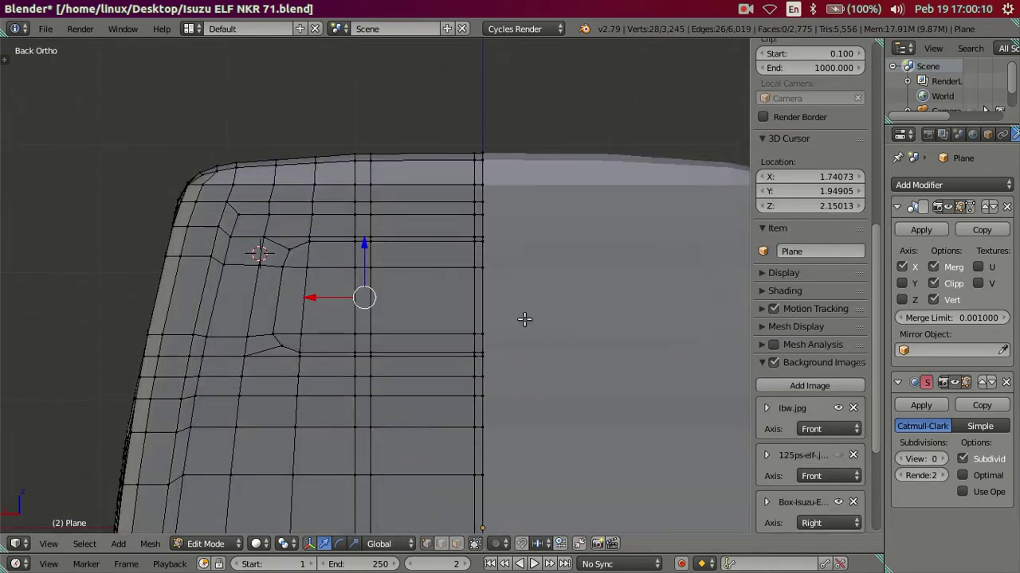
{"action": "key", "text": "ctrl+z"}
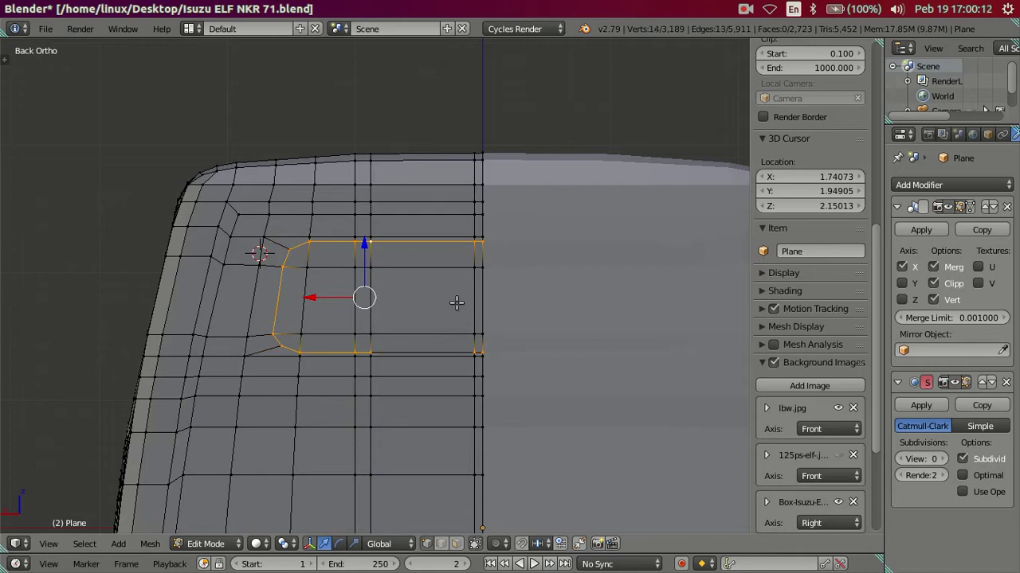
{"action": "key", "text": "a"}
{"action": "key", "text": "Tab"}
{"action": "key", "text": "Tab"}
Frame the cab in Right Ortho wireframe over the side reference photo.
{"action": "mouse_move", "coordinate": [473, 348]}
{"action": "middle_mouse_down"}
{"action": "mouse_move", "coordinate": [499, 316]}
{"action": "mouse_move", "coordinate": [535, 337]}
{"action": "mouse_move", "coordinate": [474, 344]}
{"action": "middle_mouse_up"}
{"action": "mouse_move", "coordinate": [451, 346]}
{"action": "middle_mouse_down"}
{"action": "mouse_move", "coordinate": [507, 392]}
{"action": "mouse_move", "coordinate": [628, 352]}
{"action": "middle_mouse_up"}
{"action": "key", "text": "KP_3"}
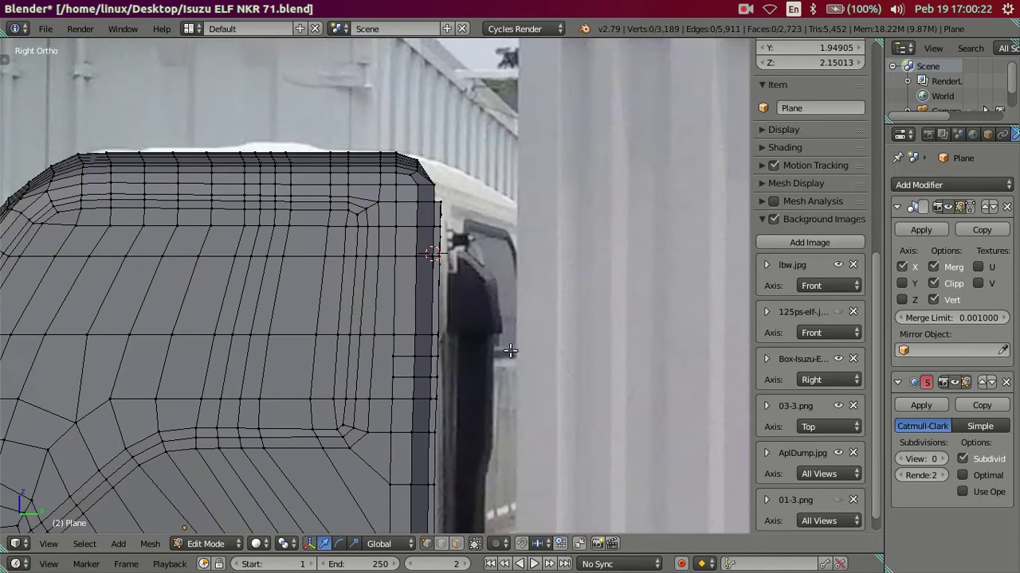
{"action": "scroll", "coordinate": [495, 299], "scroll_direction": "up", "scroll_amount": 1}
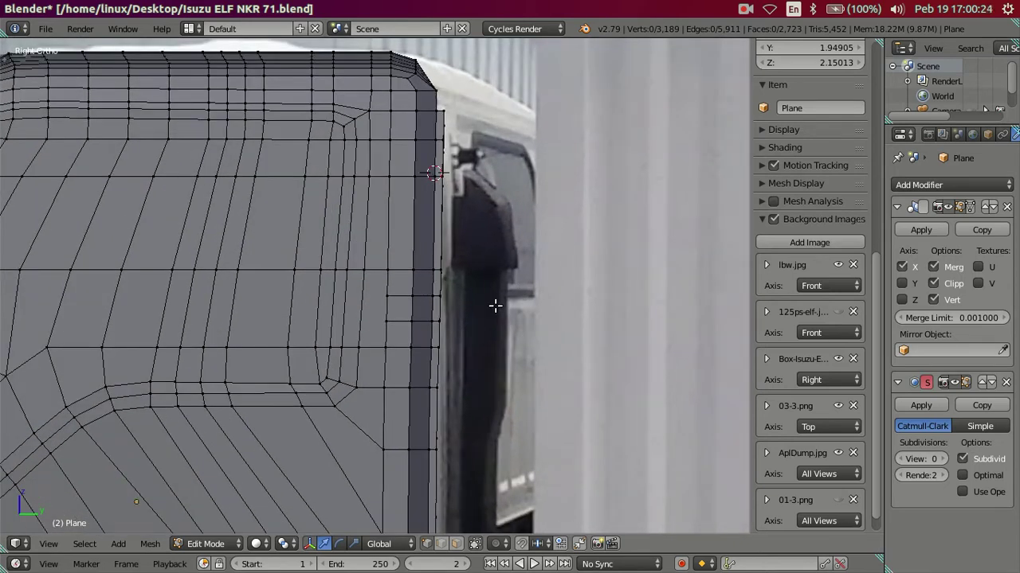
{"action": "scroll", "coordinate": [496, 305], "scroll_direction": "up", "scroll_amount": 1}
{"action": "key", "text": "z"}
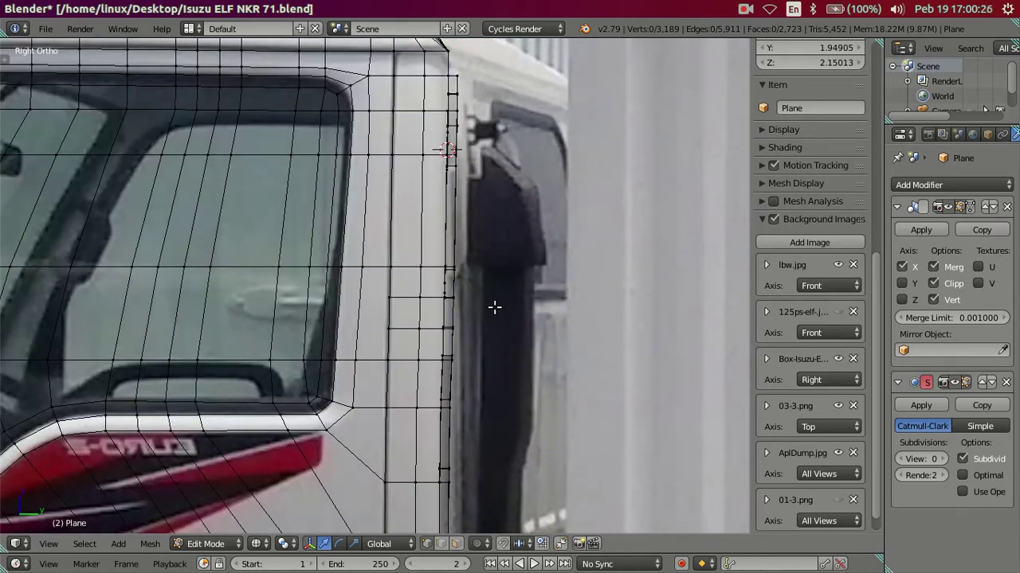
{"action": "scroll", "coordinate": [495, 307], "scroll_direction": "down", "scroll_amount": 1}
{"action": "scroll", "coordinate": [485, 351], "scroll_direction": "up", "scroll_amount": 1}
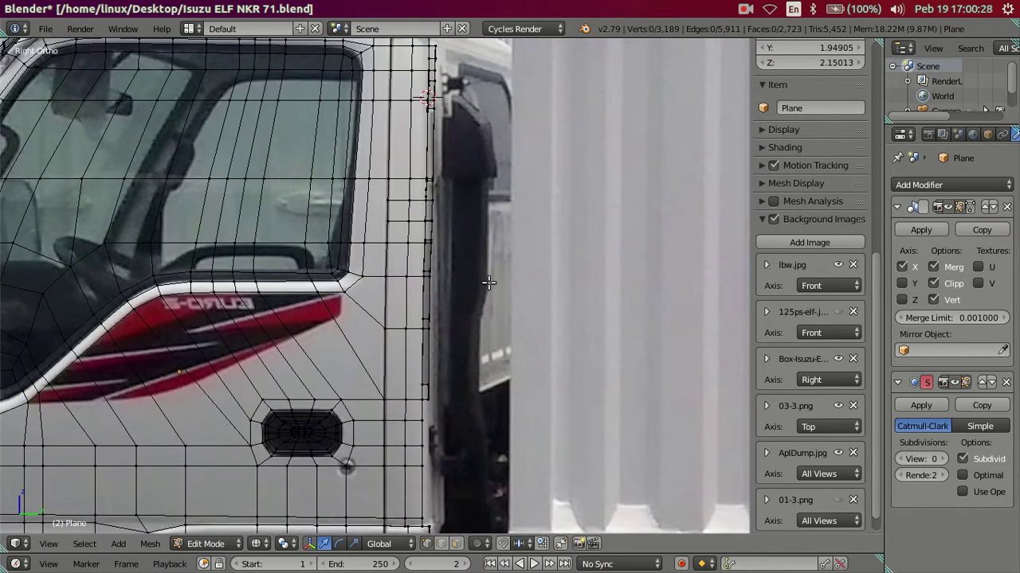
{"action": "scroll", "coordinate": [486, 279], "scroll_direction": "up", "scroll_amount": 1}
{"action": "scroll", "coordinate": [482, 316], "scroll_direction": "down", "scroll_amount": 1}
{"action": "scroll", "coordinate": [484, 334], "scroll_direction": "down", "scroll_amount": 1}
{"action": "key", "text": "z"}
{"action": "scroll", "coordinate": [480, 183], "scroll_direction": "down", "scroll_amount": 1}
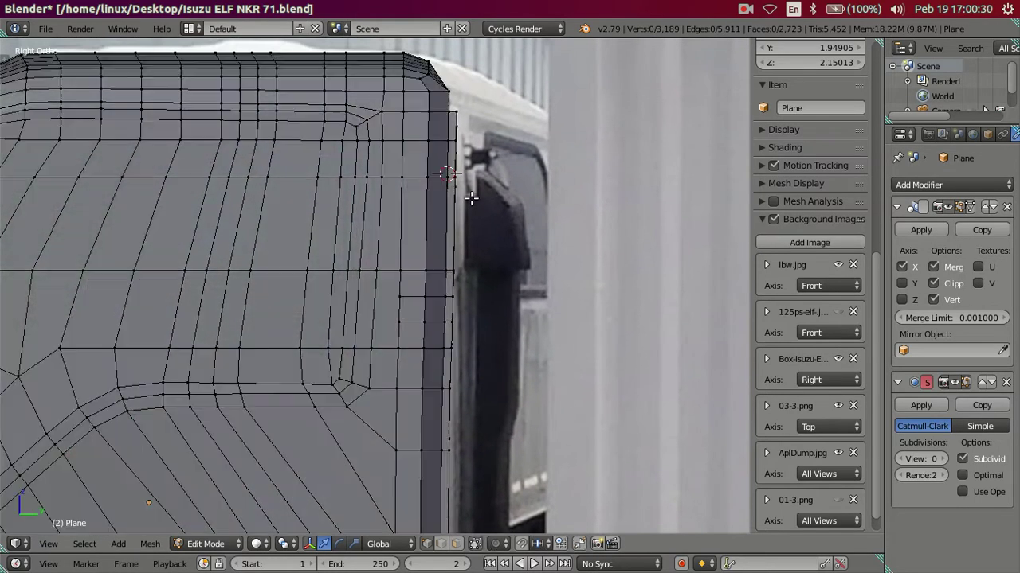
{"action": "scroll", "coordinate": [474, 179], "scroll_direction": "up", "scroll_amount": 1}
{"action": "scroll", "coordinate": [471, 204], "scroll_direction": "up", "scroll_amount": 1}
{"action": "key", "text": "z"}
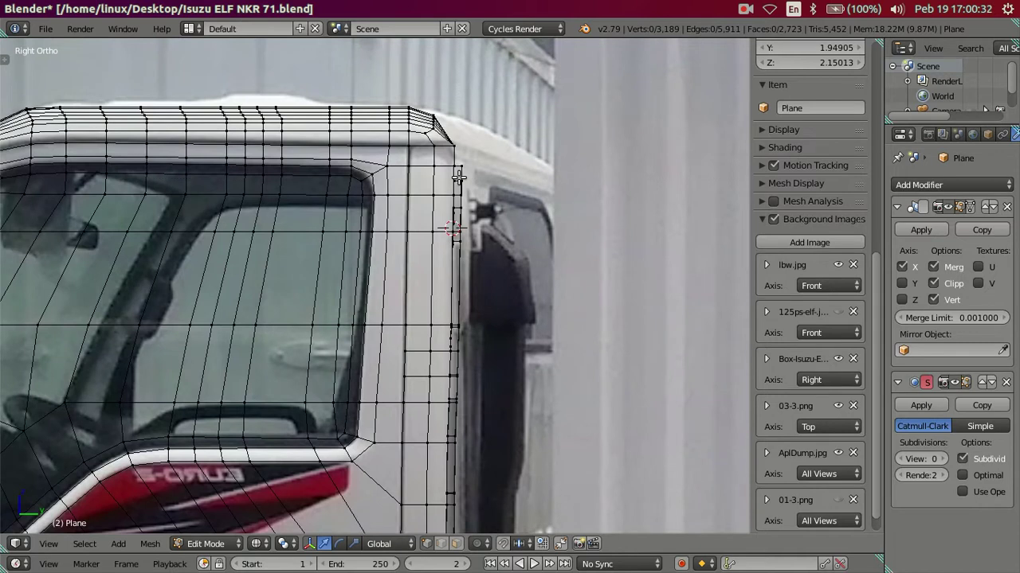
Box-select the cab's rear edge column and rotate it slightly to match the reference.
{"action": "key", "text": "b"}
{"action": "left_click_drag", "start_coordinate": [444, 123], "coordinate": [498, 384]}
{"action": "mouse_move", "coordinate": [497, 383]}
{"action": "middle_mouse_down"}
{"action": "mouse_move", "coordinate": [492, 346]}
{"action": "mouse_move", "coordinate": [464, 352]}
{"action": "mouse_move", "coordinate": [503, 369]}
{"action": "mouse_move", "coordinate": [529, 355]}
{"action": "middle_mouse_up"}
{"action": "key", "text": "KP_3"}
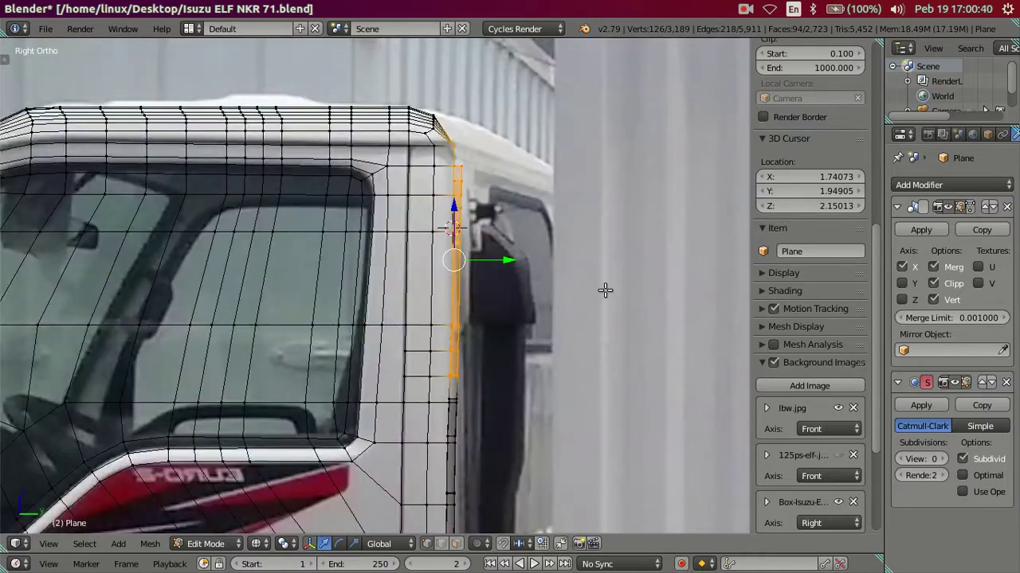
{"action": "scroll", "coordinate": [526, 225], "scroll_direction": "up", "scroll_amount": 2}
{"action": "scroll", "coordinate": [519, 223], "scroll_direction": "up", "scroll_amount": 2}
{"action": "scroll", "coordinate": [518, 223], "scroll_direction": "up", "scroll_amount": 1, "text": "shift"}
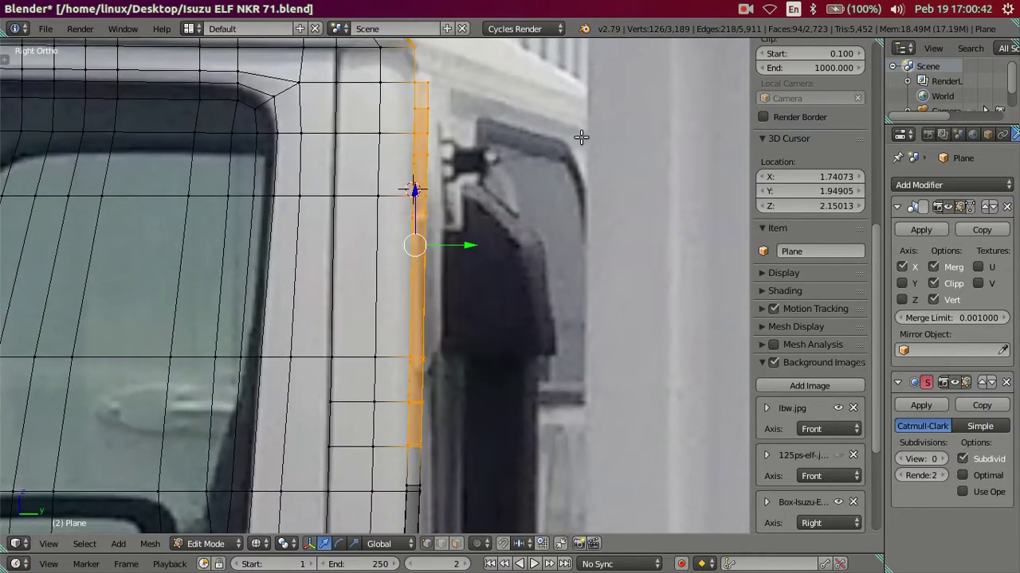
{"action": "key", "text": "r"}
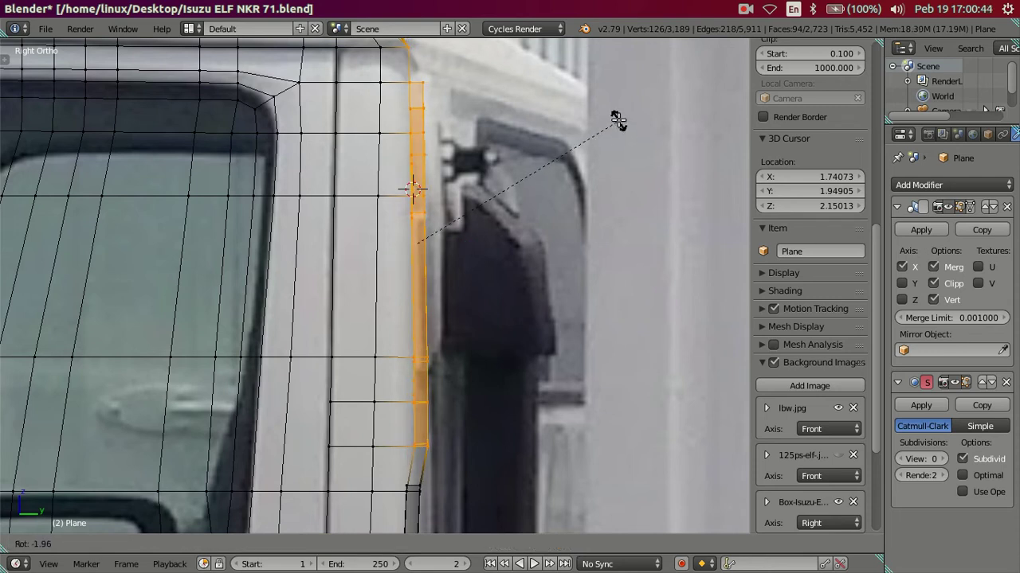
{"action": "left_click", "coordinate": [618, 120]}
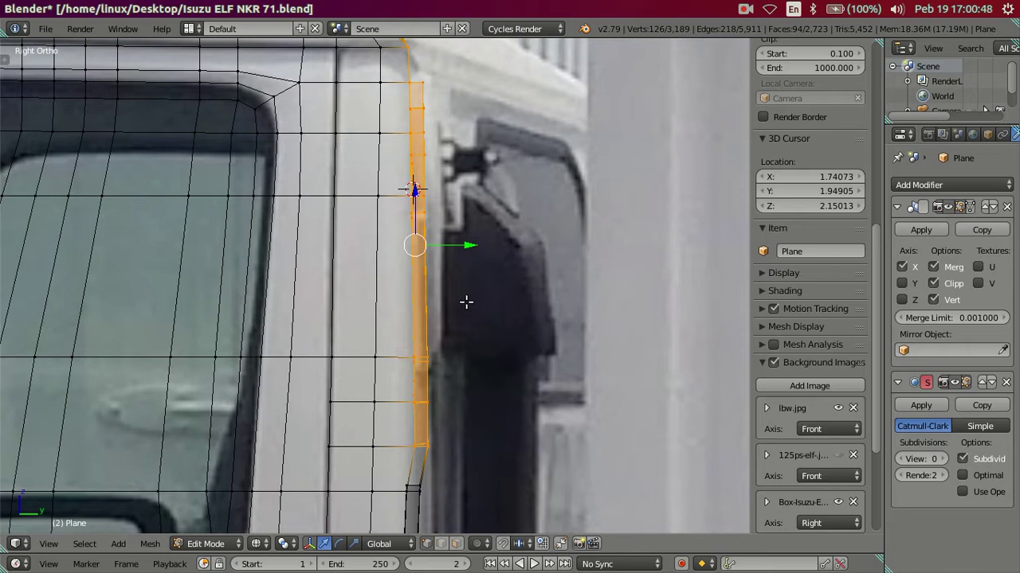
Inspect the tilted rear strip in solid shading, then go back to the right-side wireframe.
{"action": "scroll", "coordinate": [454, 281], "scroll_direction": "down", "scroll_amount": 2}
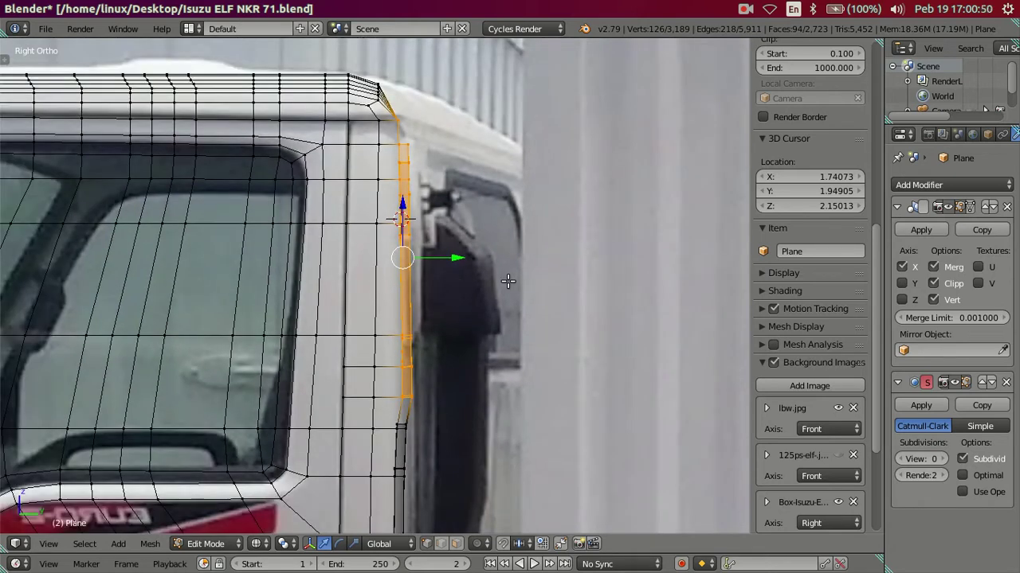
{"action": "left_click", "coordinate": [462, 257]}
{"action": "mouse_move", "coordinate": [499, 270]}
{"action": "middle_mouse_down"}
{"action": "mouse_move", "coordinate": [451, 264]}
{"action": "mouse_move", "coordinate": [448, 234]}
{"action": "mouse_move", "coordinate": [428, 254]}
{"action": "mouse_move", "coordinate": [489, 275]}
{"action": "mouse_move", "coordinate": [474, 235]}
{"action": "middle_mouse_up"}
{"action": "key", "text": "z"}
{"action": "key", "text": "KP_3"}
{"action": "key", "text": "z"}
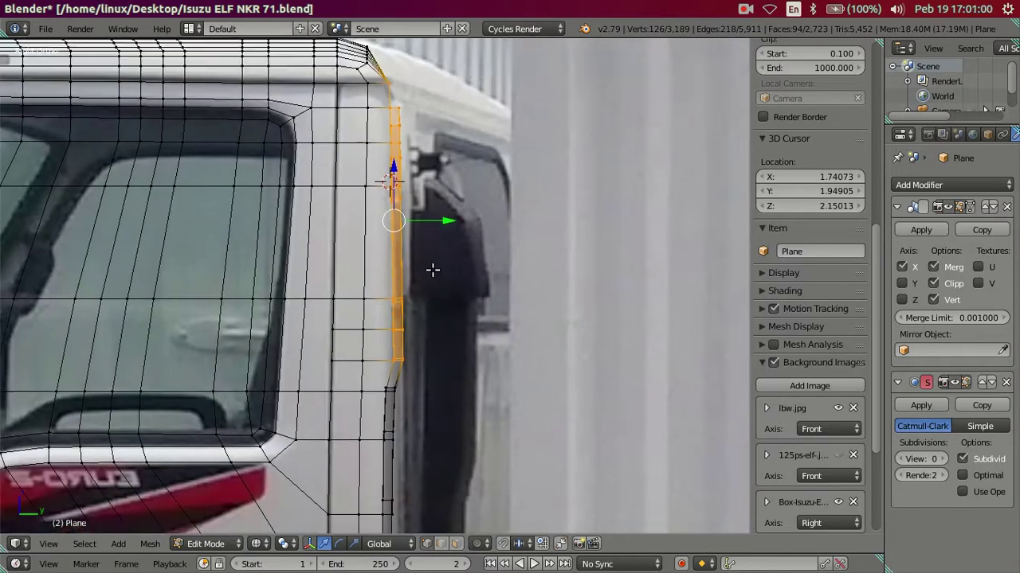
Brush-deselect the upper part of the rear strip, then the rest of it.
{"action": "scroll", "coordinate": [430, 267], "scroll_direction": "up", "scroll_amount": 2, "text": "shift"}
{"action": "scroll", "coordinate": [423, 249], "scroll_direction": "down", "scroll_amount": 1}
{"action": "scroll", "coordinate": [423, 248], "scroll_direction": "up", "scroll_amount": 2}
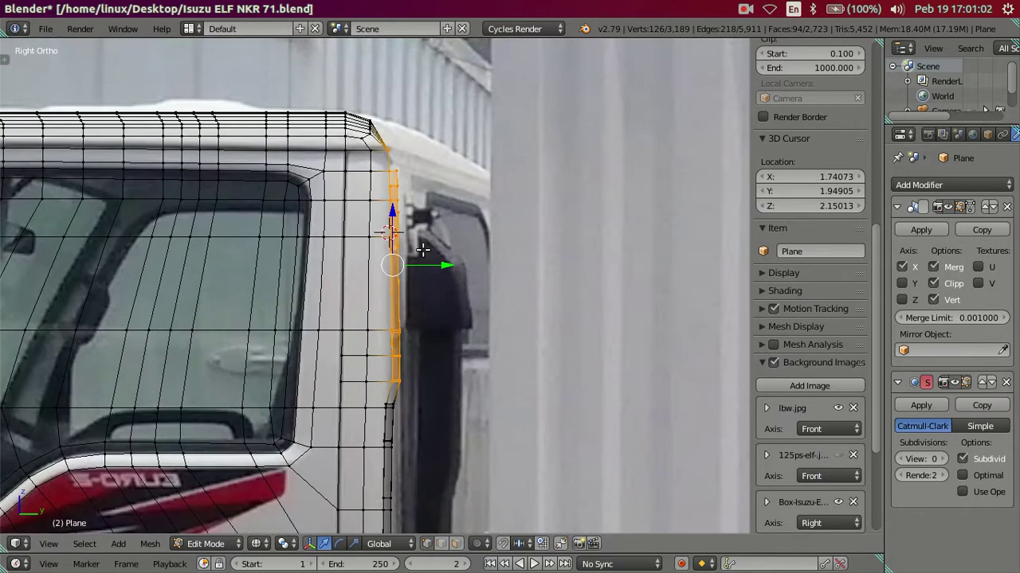
{"action": "scroll", "coordinate": [423, 246], "scroll_direction": "up", "scroll_amount": 1}
{"action": "key", "text": "c"}
{"action": "middle_click_drag", "start_coordinate": [409, 87], "coordinate": [411, 373]}
{"action": "key", "text": "Escape"}
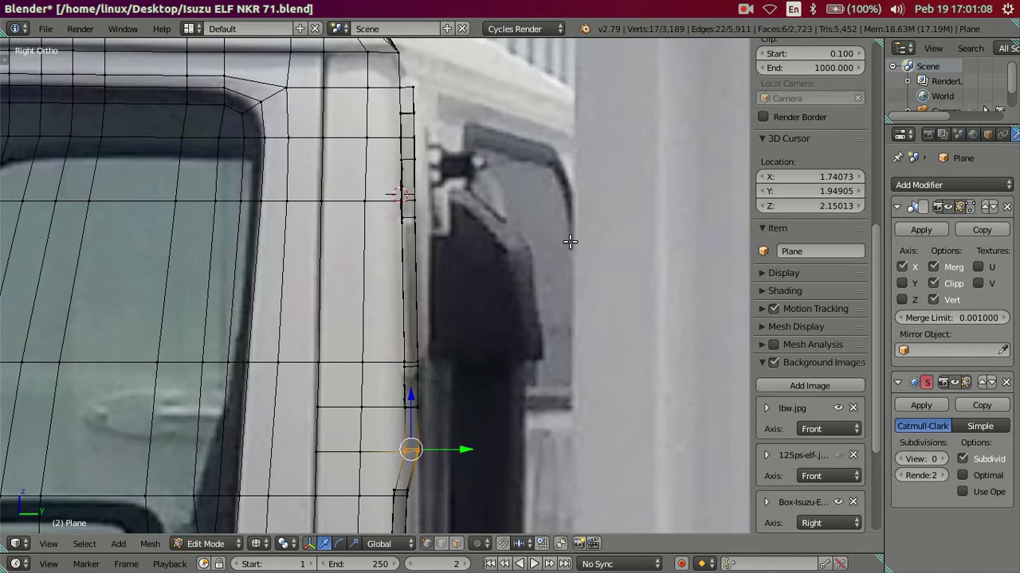
Leave the selection's Y position unchanged and deselect everything.
{"action": "scroll", "coordinate": [816, 71], "scroll_direction": "up", "scroll_amount": 3}
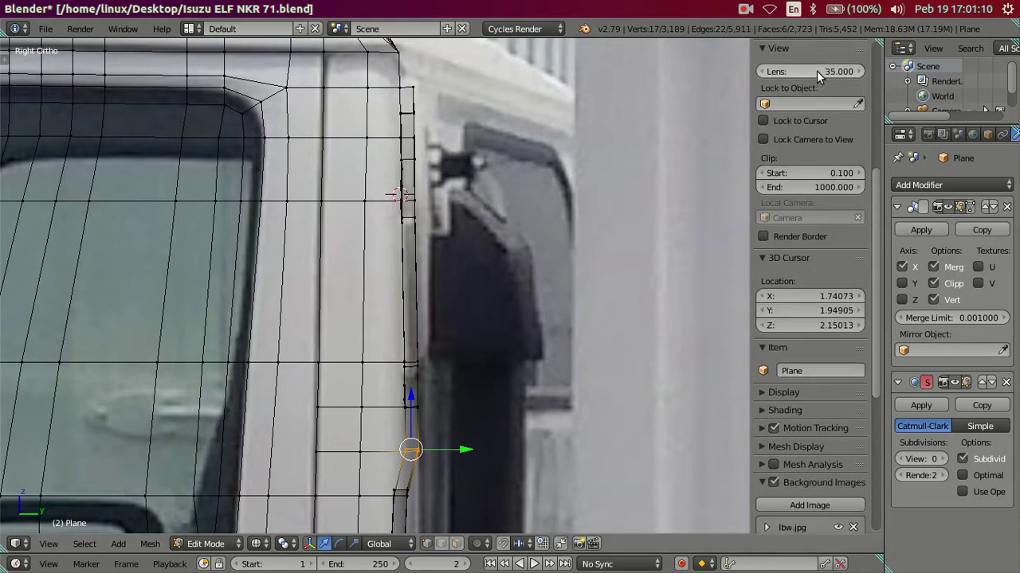
{"action": "scroll", "coordinate": [817, 71], "scroll_direction": "up", "scroll_amount": 6}
{"action": "scroll", "coordinate": [815, 71], "scroll_direction": "up", "scroll_amount": 2}
{"action": "left_click", "coordinate": [812, 98]}
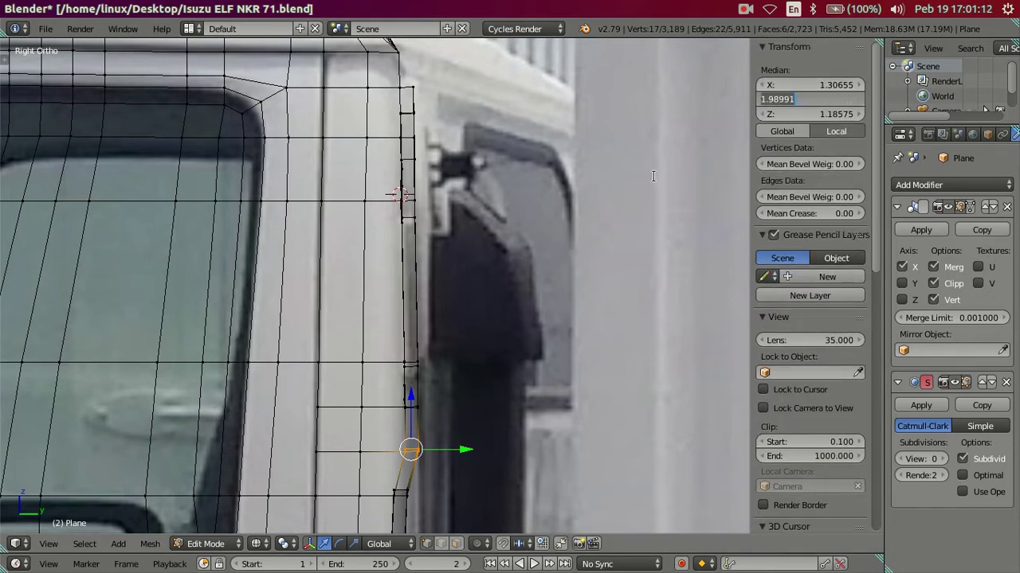
{"action": "key", "text": "Escape"}
{"action": "key", "text": "a"}
Box-select the vertical edge column along the door's rear edge.
{"action": "scroll", "coordinate": [629, 191], "scroll_direction": "down", "scroll_amount": 2}
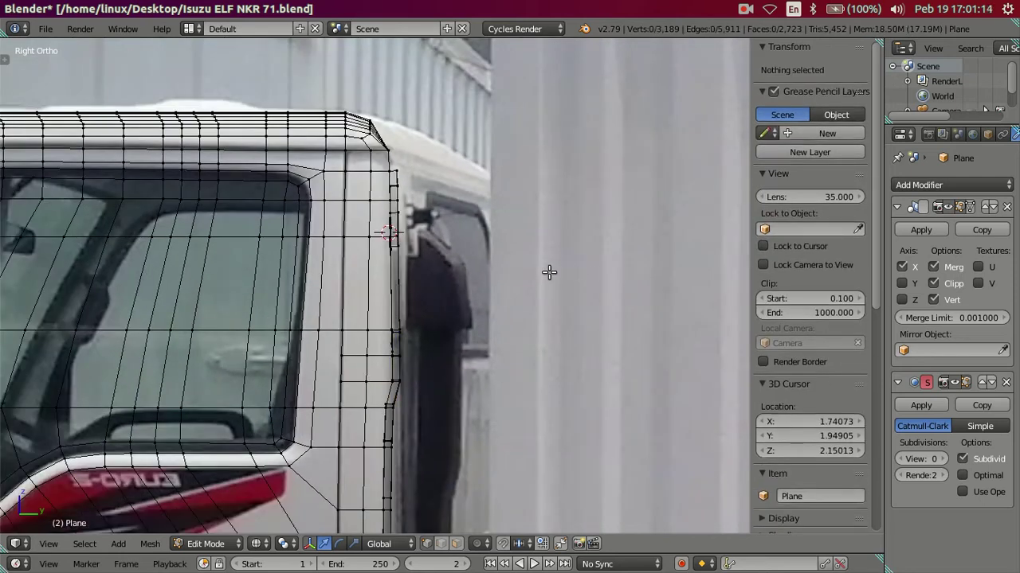
{"action": "scroll", "coordinate": [553, 199], "scroll_direction": "up", "scroll_amount": 3, "text": "ctrl"}
{"action": "scroll", "coordinate": [532, 201], "scroll_direction": "down", "scroll_amount": 2, "text": "shift"}
{"action": "scroll", "coordinate": [490, 259], "scroll_direction": "down", "scroll_amount": 1, "text": "shift"}
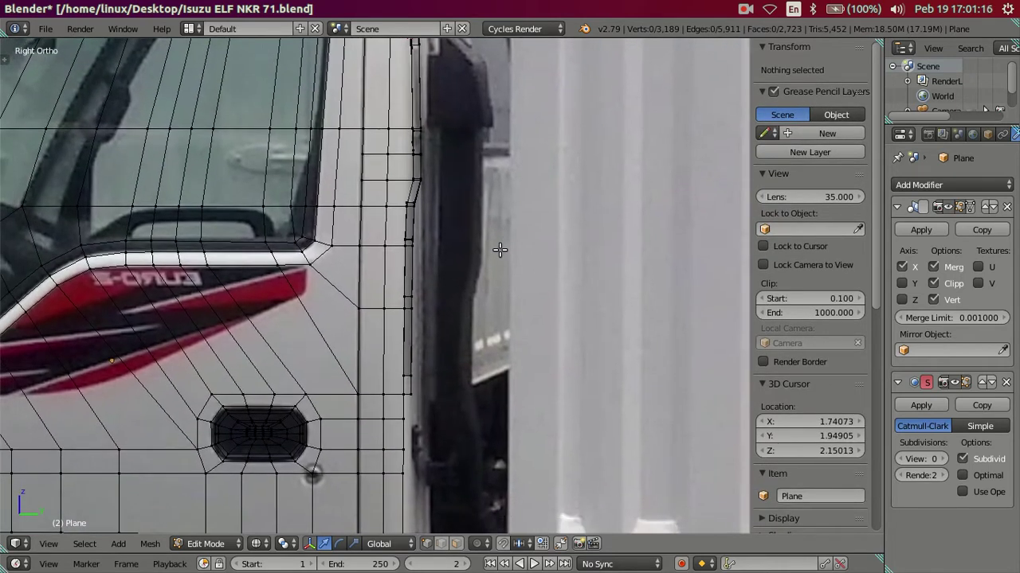
{"action": "scroll", "coordinate": [497, 248], "scroll_direction": "down", "scroll_amount": 1}
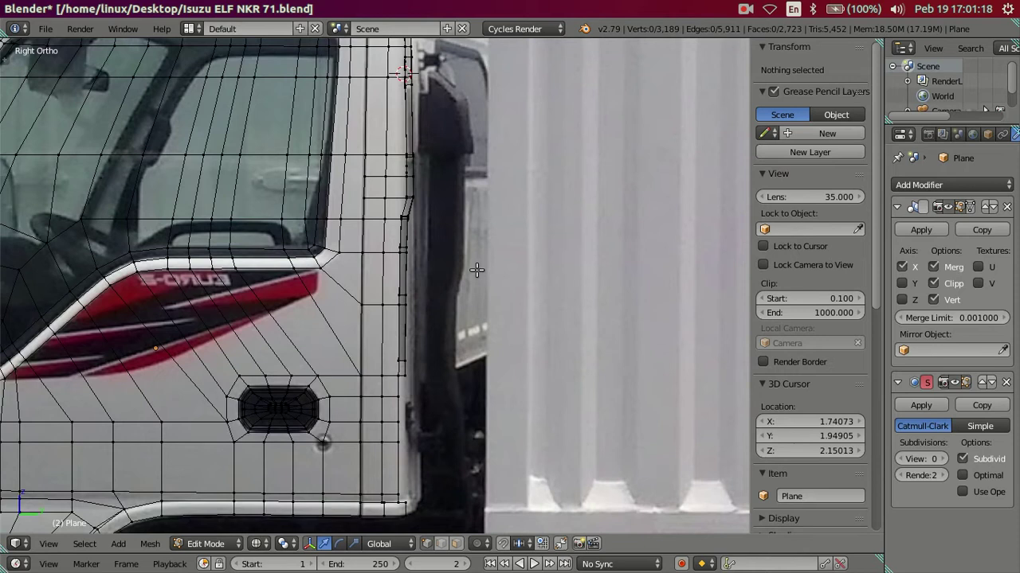
{"action": "scroll", "coordinate": [475, 270], "scroll_direction": "up", "scroll_amount": 2}
{"action": "key", "text": "v"}
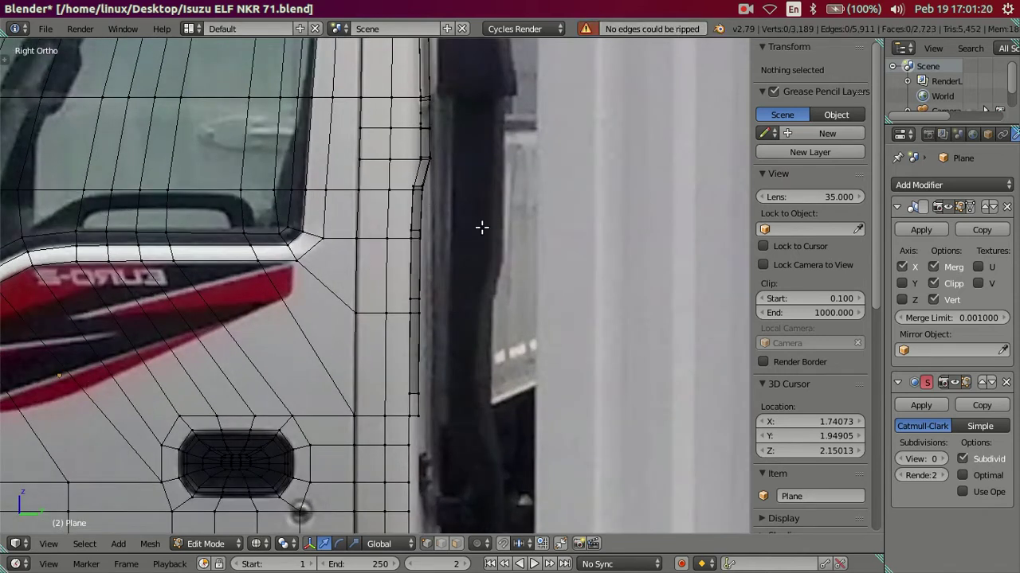
{"action": "key", "text": "b"}
{"action": "mouse_move", "coordinate": [397, 173]}
{"action": "left_mouse_down"}
{"action": "mouse_move", "coordinate": [424, 483]}
{"action": "mouse_move", "coordinate": [435, 484]}
{"action": "left_mouse_up"}
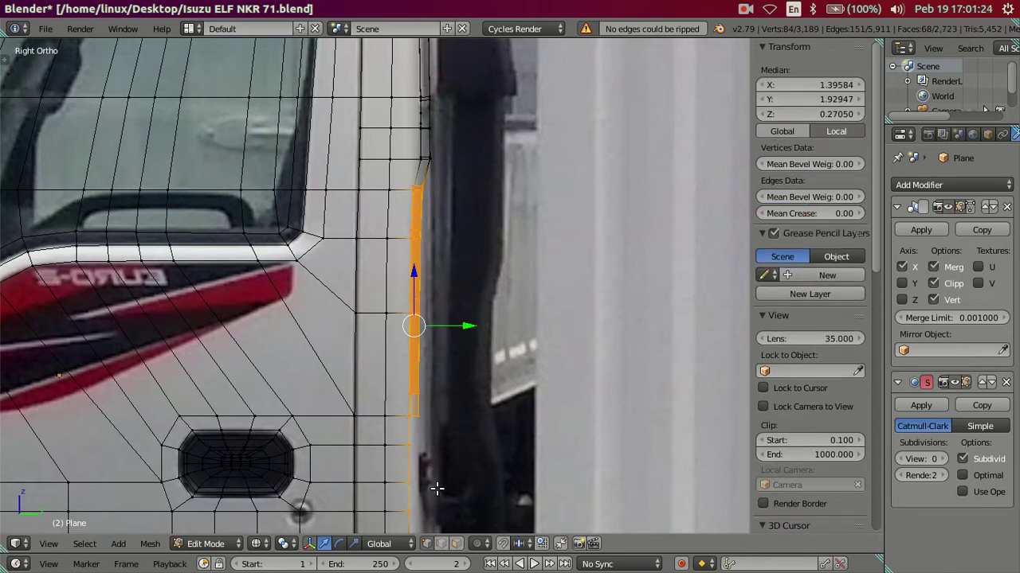
{"action": "middle_click_drag", "start_coordinate": [437, 484], "coordinate": [428, 311], "text": "shift"}
{"action": "mouse_move", "coordinate": [434, 351]}
{"action": "middle_mouse_down"}
{"action": "mouse_move", "coordinate": [412, 407]}
{"action": "mouse_move", "coordinate": [394, 419]}
{"action": "mouse_move", "coordinate": [462, 312]}
{"action": "mouse_move", "coordinate": [419, 377]}
{"action": "middle_mouse_up"}
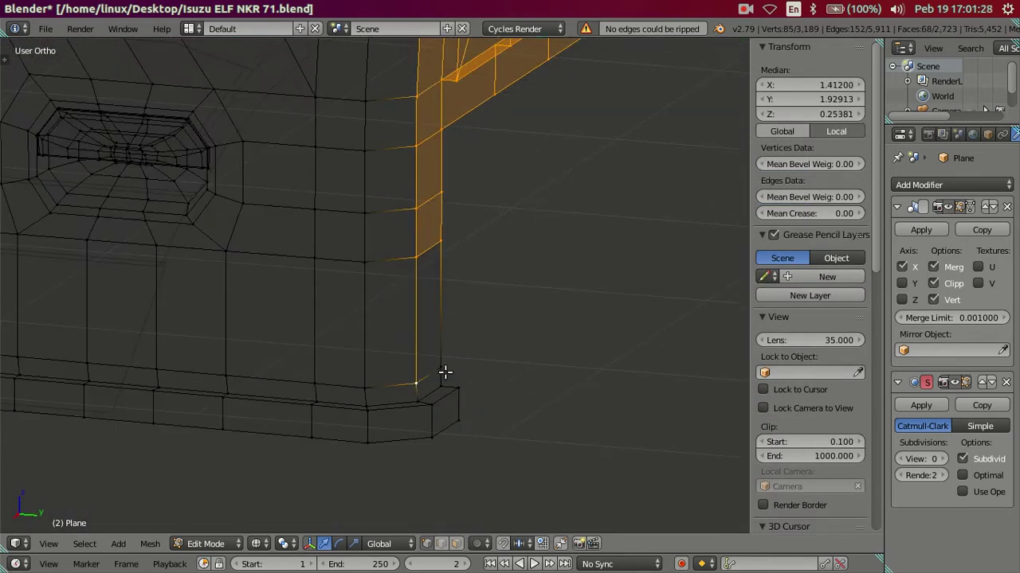
Add the pillar's bottom-corner vertices to the selection.
{"action": "right_click", "coordinate": [442, 372], "text": "shift"}
{"action": "right_click", "coordinate": [416, 390], "text": "shift"}
{"action": "right_click", "coordinate": [447, 388], "text": "shift"}
{"action": "right_click", "coordinate": [424, 428], "text": "shift"}
{"action": "right_click", "coordinate": [462, 417], "text": "shift"}
{"action": "middle_click_drag", "start_coordinate": [467, 403], "coordinate": [468, 385]}
In the Right Ortho side view, select the door's rear-edge strip and undo its last move.
{"action": "key", "text": "KP_3"}
{"action": "scroll", "coordinate": [496, 257], "scroll_direction": "down", "scroll_amount": 2}
{"action": "middle_click_drag", "start_coordinate": [524, 200], "coordinate": [505, 284], "text": "shift"}
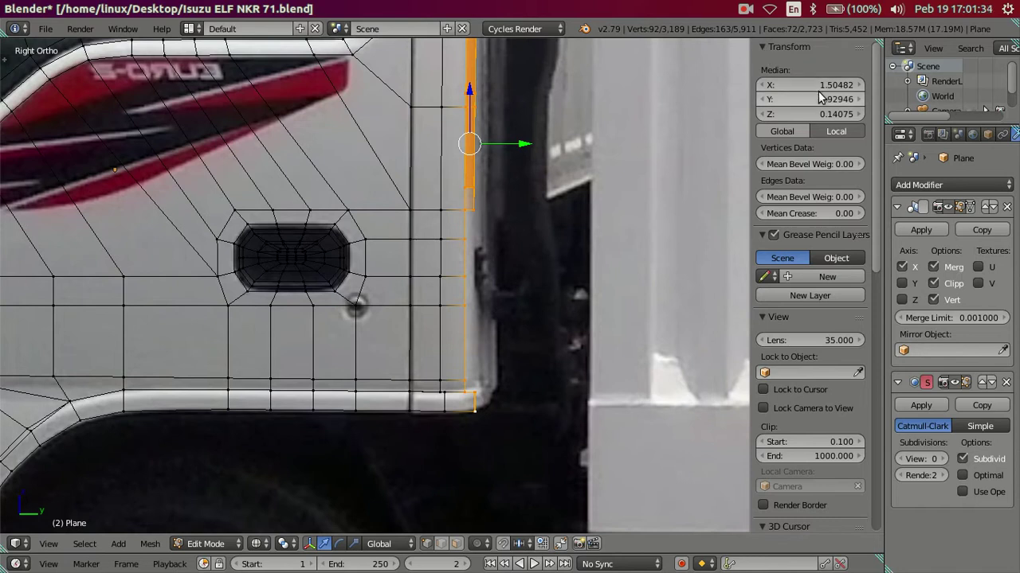
{"action": "left_click_drag", "start_coordinate": [820, 99], "coordinate": [829, 99]}
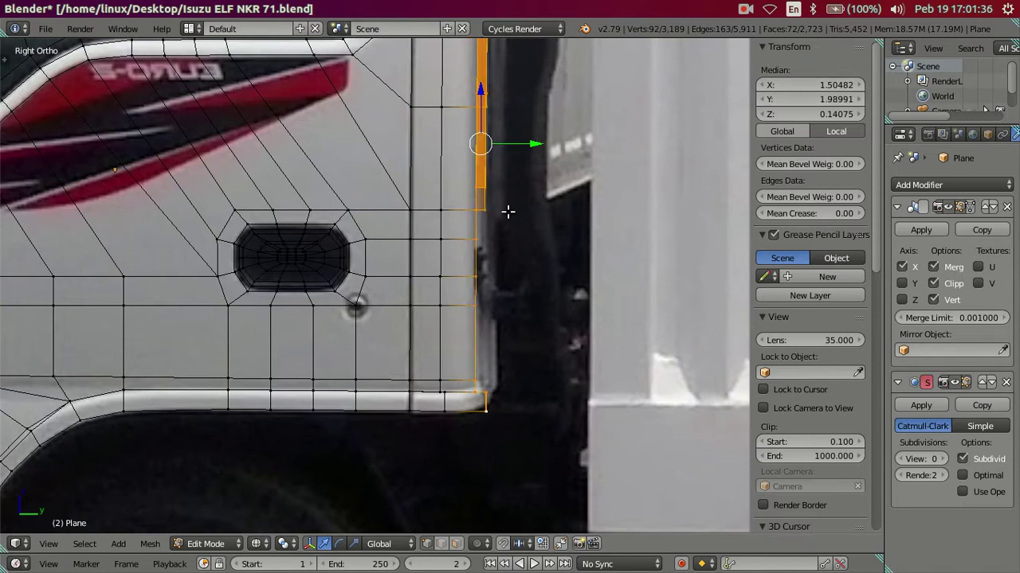
{"action": "key", "text": "a"}
{"action": "middle_click_drag", "start_coordinate": [505, 212], "coordinate": [486, 314], "text": "shift"}
{"action": "scroll", "coordinate": [478, 279], "scroll_direction": "down", "scroll_amount": 3}
{"action": "scroll", "coordinate": [462, 220], "scroll_direction": "up", "scroll_amount": 1}
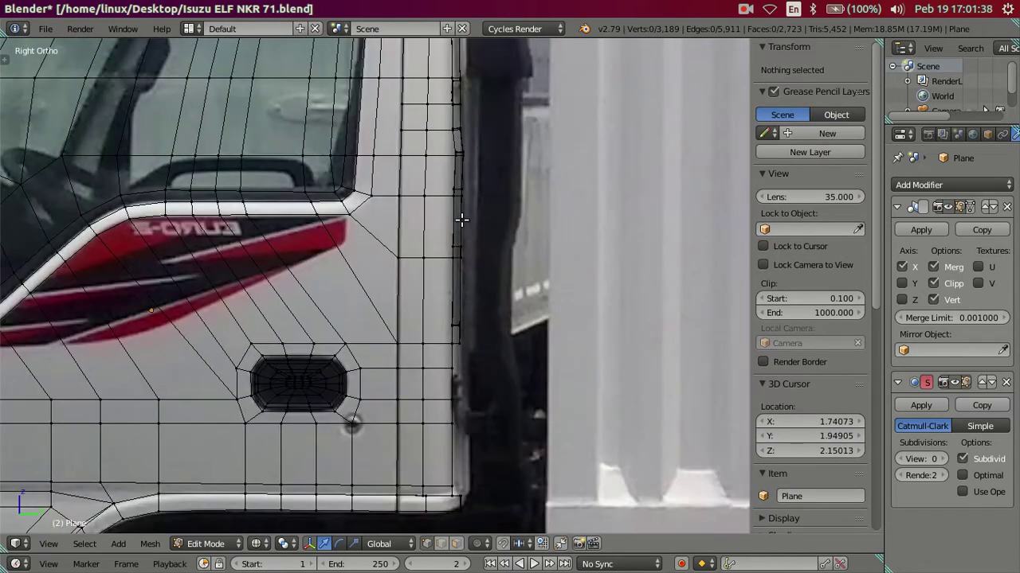
{"action": "middle_click_drag", "start_coordinate": [461, 220], "coordinate": [439, 237], "text": "shift"}
{"action": "scroll", "coordinate": [495, 290], "scroll_direction": "up", "scroll_amount": 3}
{"action": "key", "text": "l"}
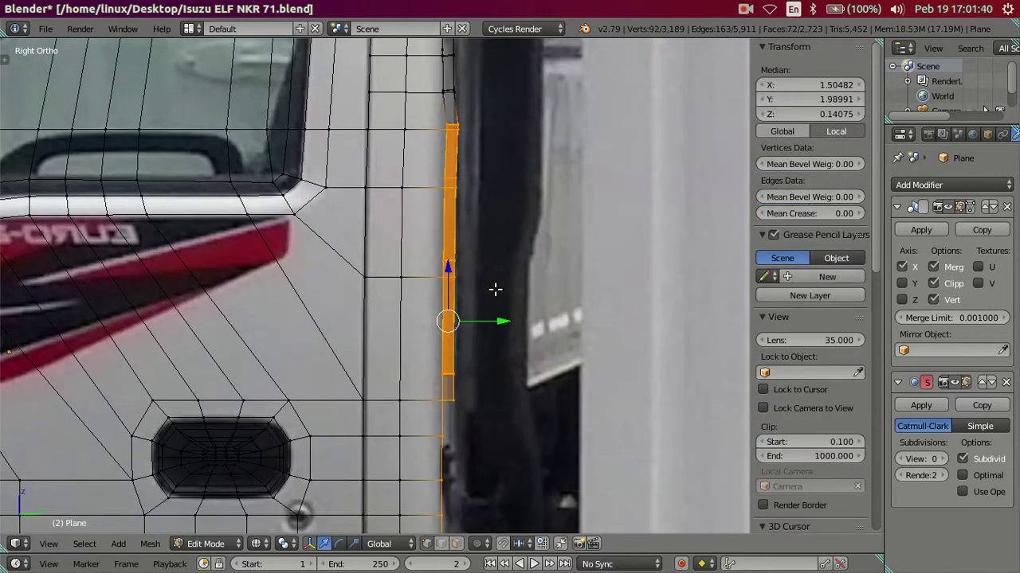
{"action": "key", "text": "ctrl+z"}
Slide the rear-edge strip along Y to line up with the photo's door edge.
{"action": "scroll", "coordinate": [478, 283], "scroll_direction": "up", "scroll_amount": 3}
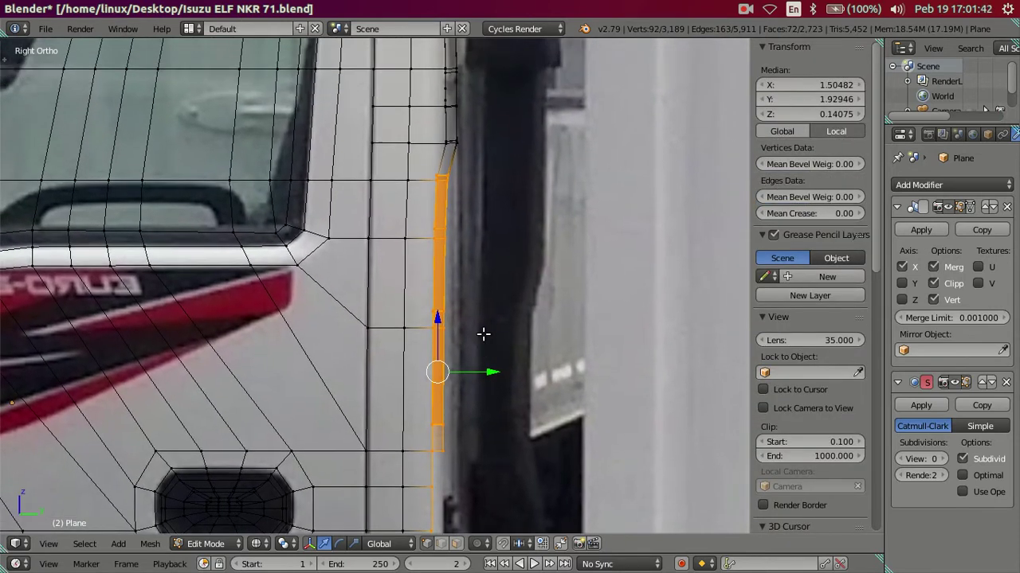
{"action": "middle_click_drag", "start_coordinate": [468, 266], "coordinate": [438, 302], "text": "shift"}
{"action": "scroll", "coordinate": [537, 191], "scroll_direction": "up", "scroll_amount": 2}
{"action": "scroll", "coordinate": [433, 368], "scroll_direction": "up", "scroll_amount": 2}
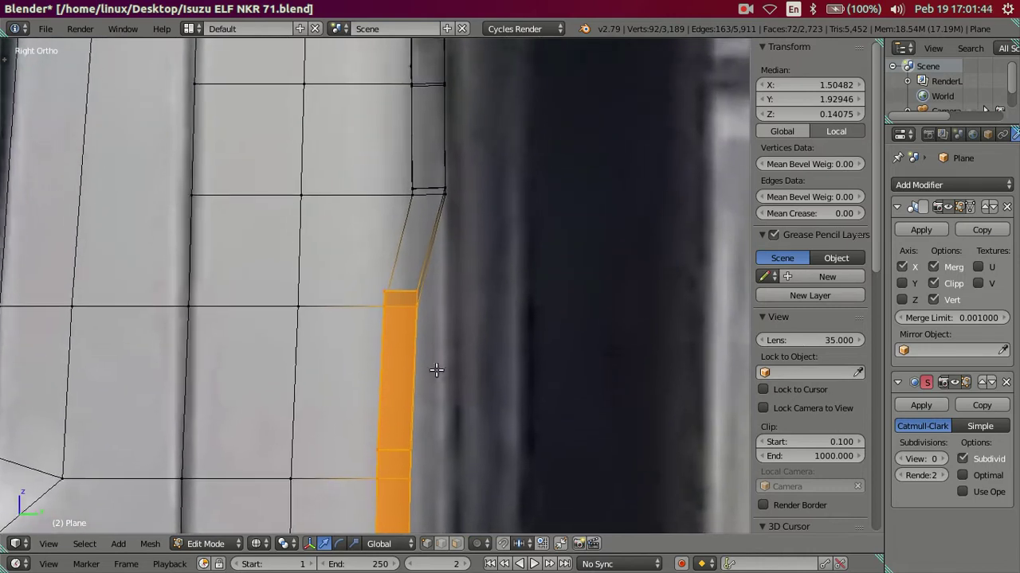
{"action": "scroll", "coordinate": [474, 306], "scroll_direction": "up", "scroll_amount": 1}
{"action": "key", "text": "g"}
{"action": "key", "text": "y"}
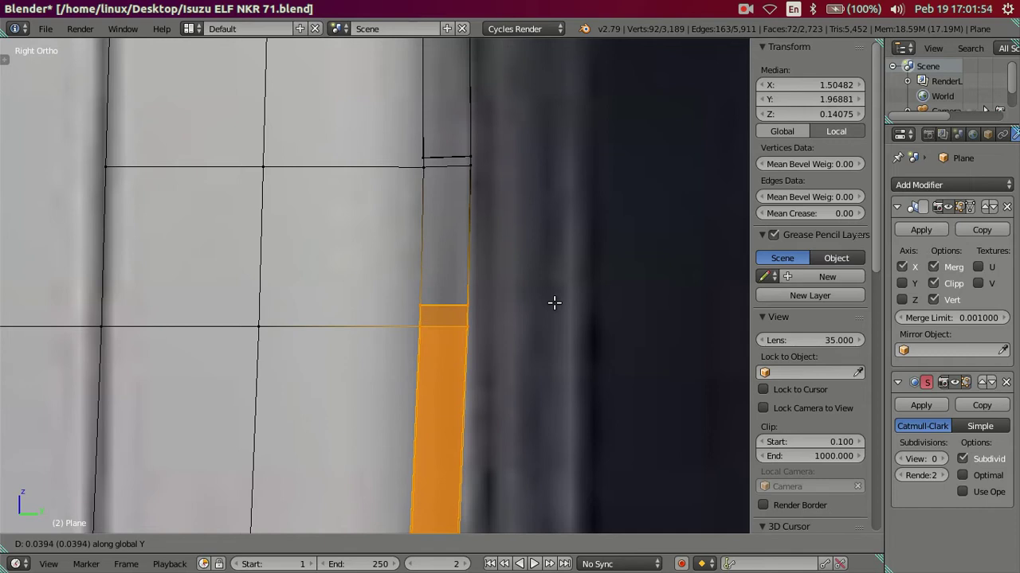
{"action": "left_click", "coordinate": [555, 303]}
Deselect the strip's upper part and slide the lower faces along Y.
{"action": "key", "text": "c"}
{"action": "middle_click_drag", "start_coordinate": [467, 310], "coordinate": [486, 351]}
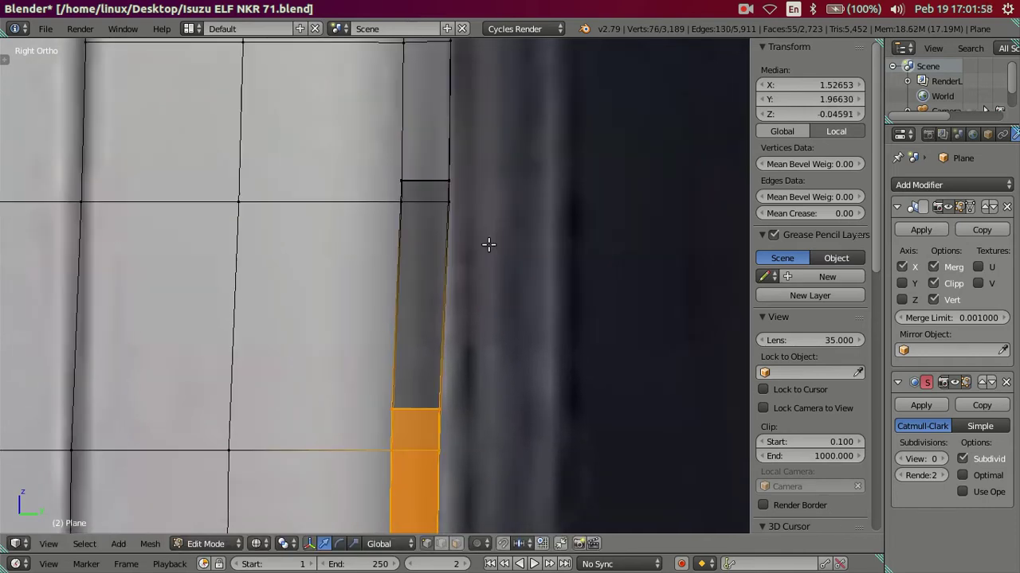
{"action": "scroll", "coordinate": [488, 244], "scroll_direction": "down", "scroll_amount": 2, "text": "shift"}
{"action": "key", "text": "g"}
{"action": "key", "text": "y"}
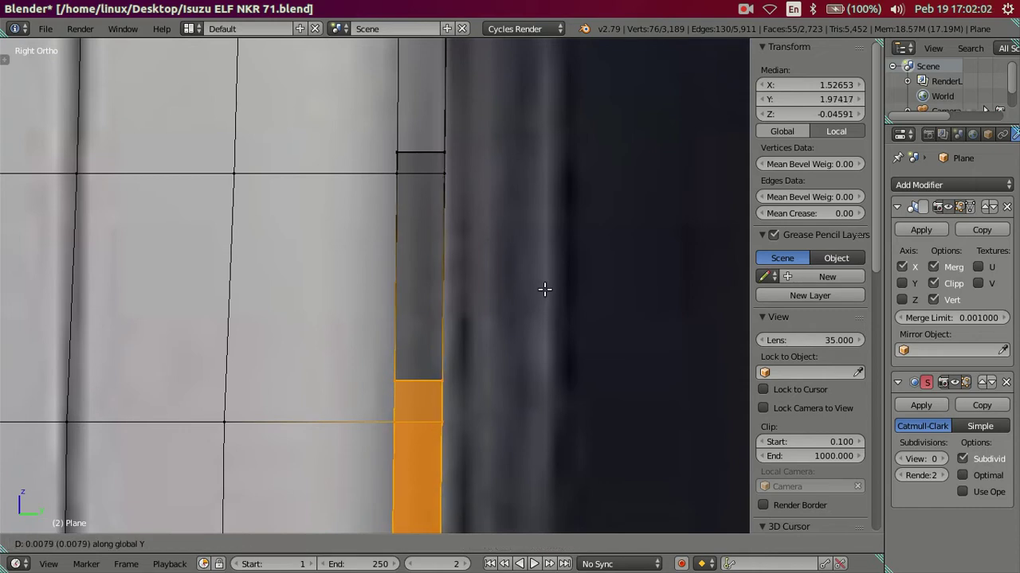
{"action": "left_click", "coordinate": [544, 289]}
Deselect more of the strip and nudge the lowest faces along Y.
{"action": "scroll", "coordinate": [525, 318], "scroll_direction": "down", "scroll_amount": 2}
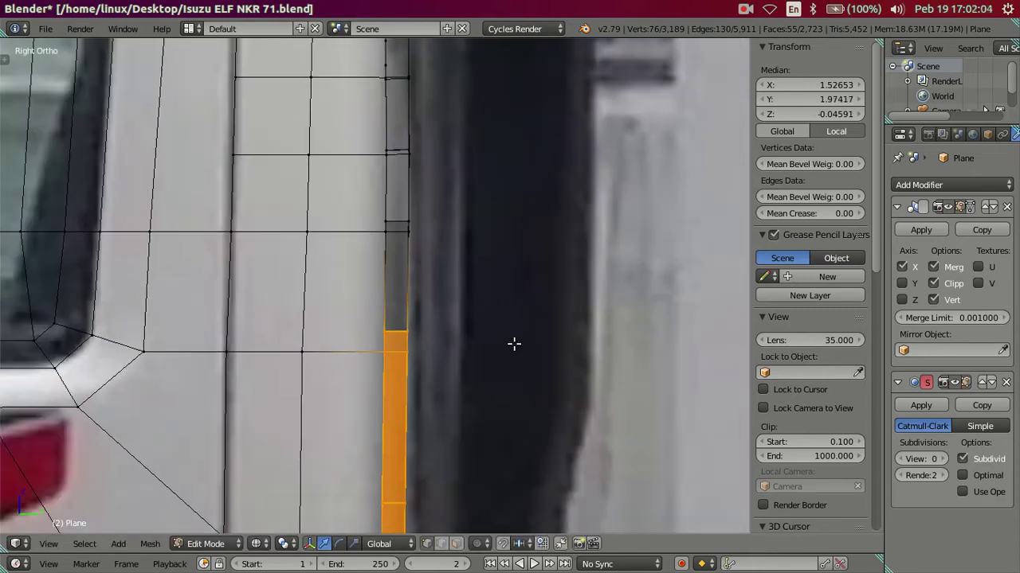
{"action": "middle_click_drag", "start_coordinate": [515, 343], "coordinate": [517, 205], "text": "shift"}
{"action": "scroll", "coordinate": [495, 211], "scroll_direction": "up", "scroll_amount": 2}
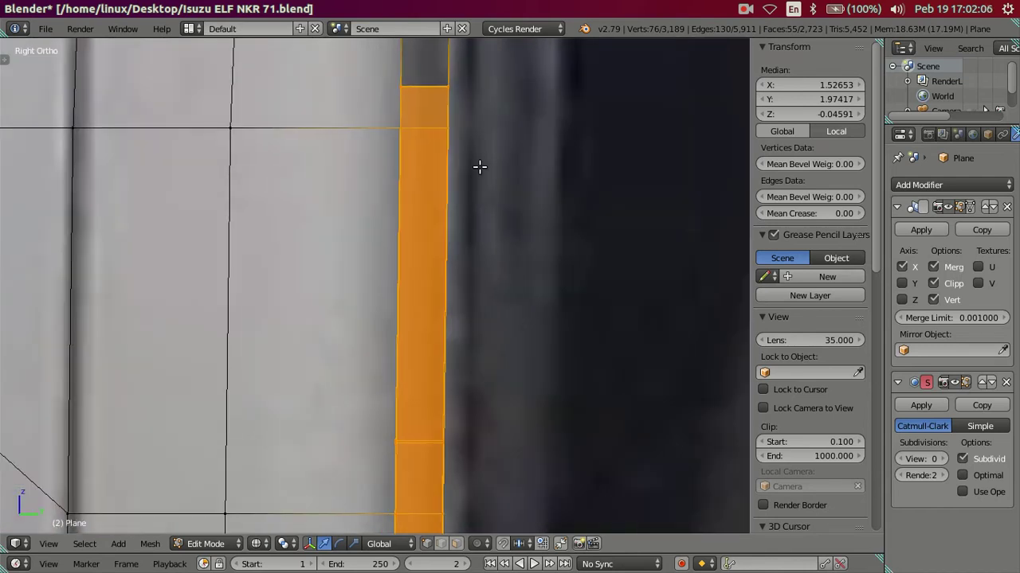
{"action": "middle_click_drag", "start_coordinate": [478, 167], "coordinate": [480, 282], "text": "shift"}
{"action": "key", "text": "c"}
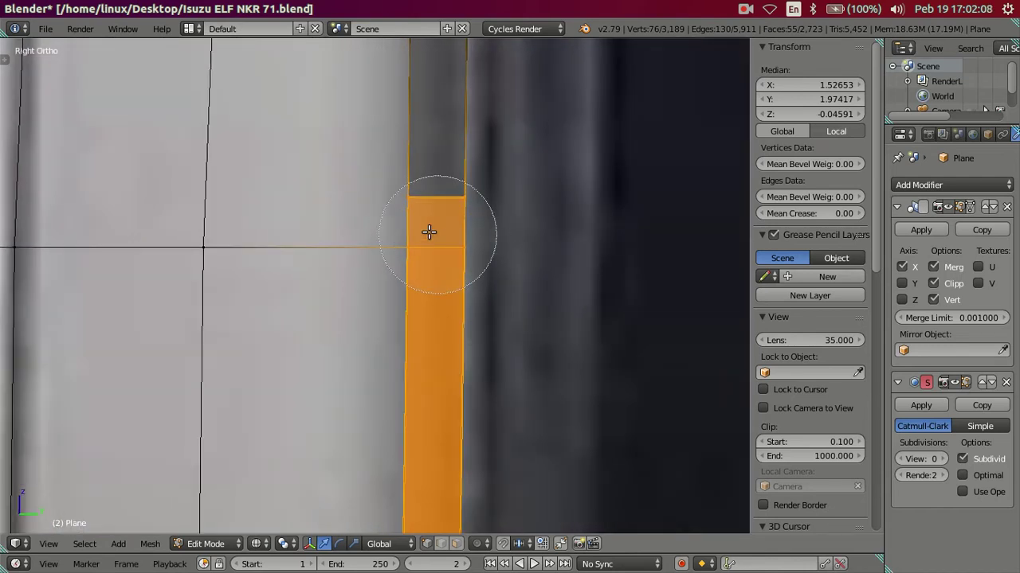
{"action": "middle_click", "coordinate": [430, 232]}
{"action": "key", "text": "Escape"}
{"action": "mouse_move", "coordinate": [431, 230]}
{"action": "middle_mouse_down", "text": "shift"}
{"action": "mouse_move", "coordinate": [496, 200]}
{"action": "mouse_move", "coordinate": [494, 138]}
{"action": "mouse_move", "coordinate": [510, 229]}
{"action": "middle_mouse_up", "text": "shift"}
{"action": "key", "text": "g"}
{"action": "key", "text": "y"}
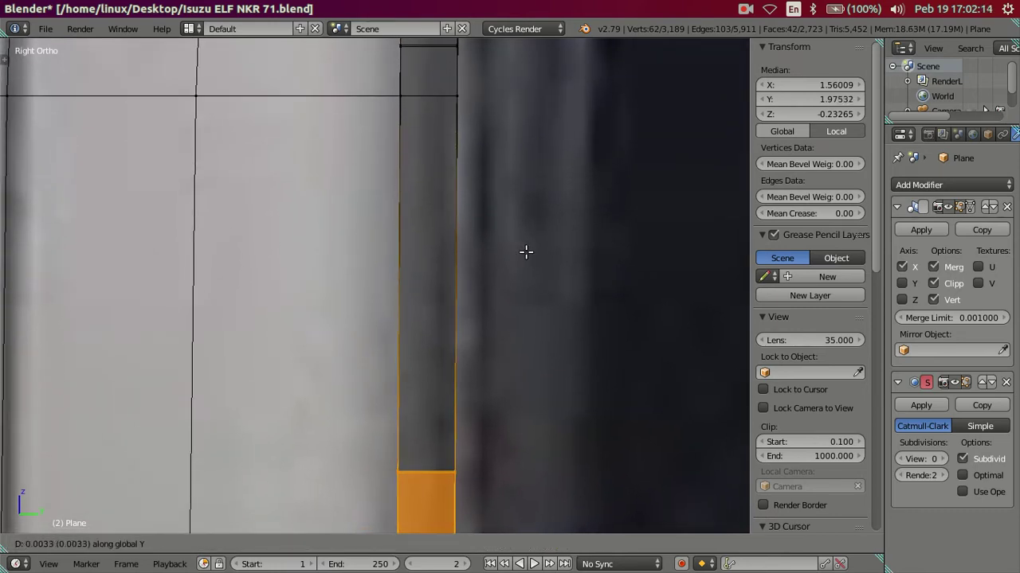
{"action": "left_click", "coordinate": [525, 251]}
Deselect further strip faces and slide the remaining edges along Y.
{"action": "scroll", "coordinate": [512, 260], "scroll_direction": "down", "scroll_amount": 4}
{"action": "scroll", "coordinate": [503, 183], "scroll_direction": "up", "scroll_amount": 1}
{"action": "scroll", "coordinate": [480, 221], "scroll_direction": "up", "scroll_amount": 2}
{"action": "key", "text": "c"}
{"action": "middle_click", "coordinate": [414, 215]}
{"action": "right_click", "coordinate": [414, 214]}
{"action": "middle_click_drag", "start_coordinate": [498, 398], "coordinate": [463, 205], "text": "shift"}
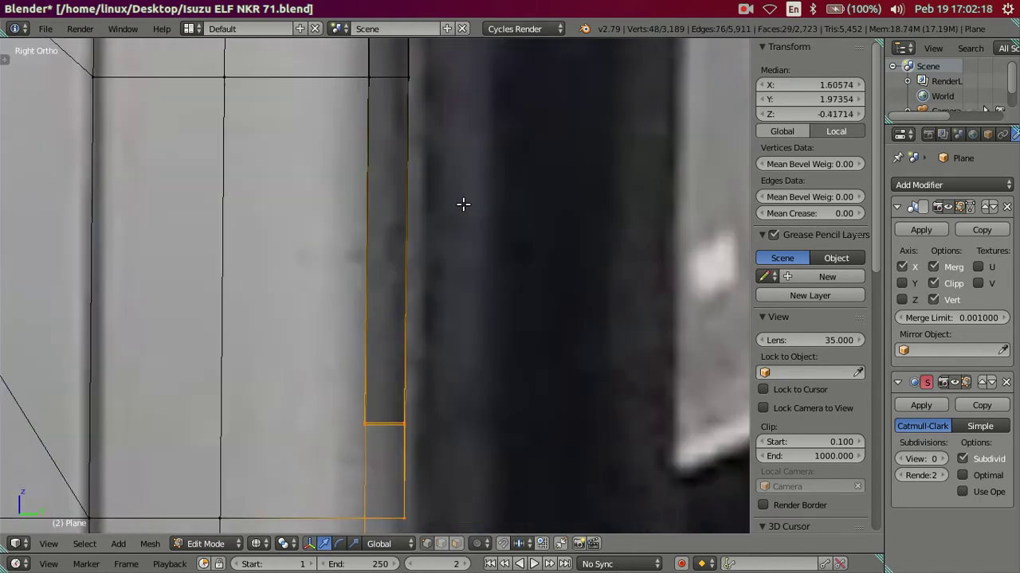
{"action": "scroll", "coordinate": [463, 205], "scroll_direction": "up", "scroll_amount": 2}
{"action": "key", "text": "g"}
{"action": "key", "text": "y"}
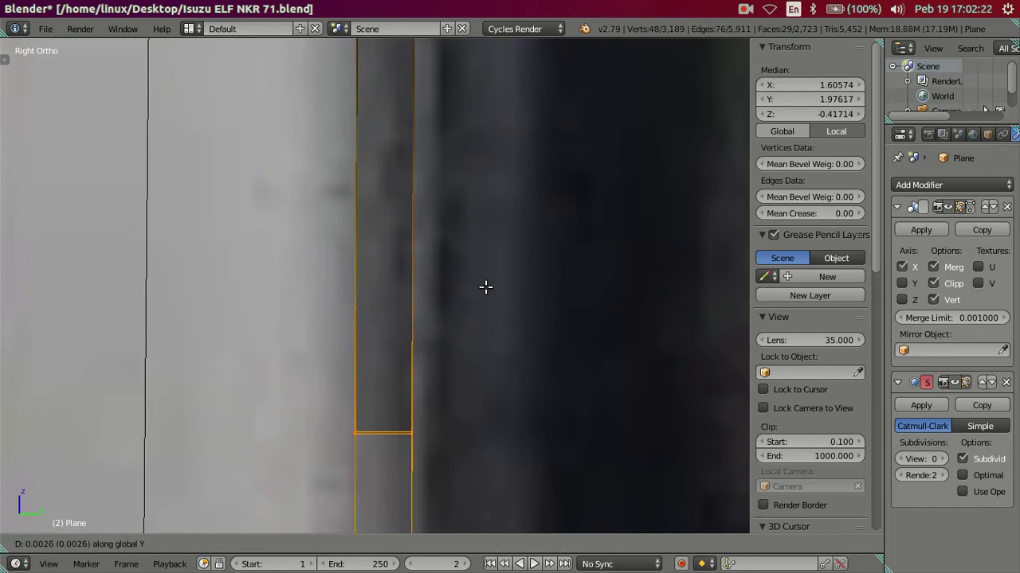
{"action": "left_click", "coordinate": [486, 288]}
Return to object mode and orbit around to the cab's rear.
{"action": "scroll", "coordinate": [486, 288], "scroll_direction": "down", "scroll_amount": 2}
{"action": "scroll", "coordinate": [476, 314], "scroll_direction": "down", "scroll_amount": 1}
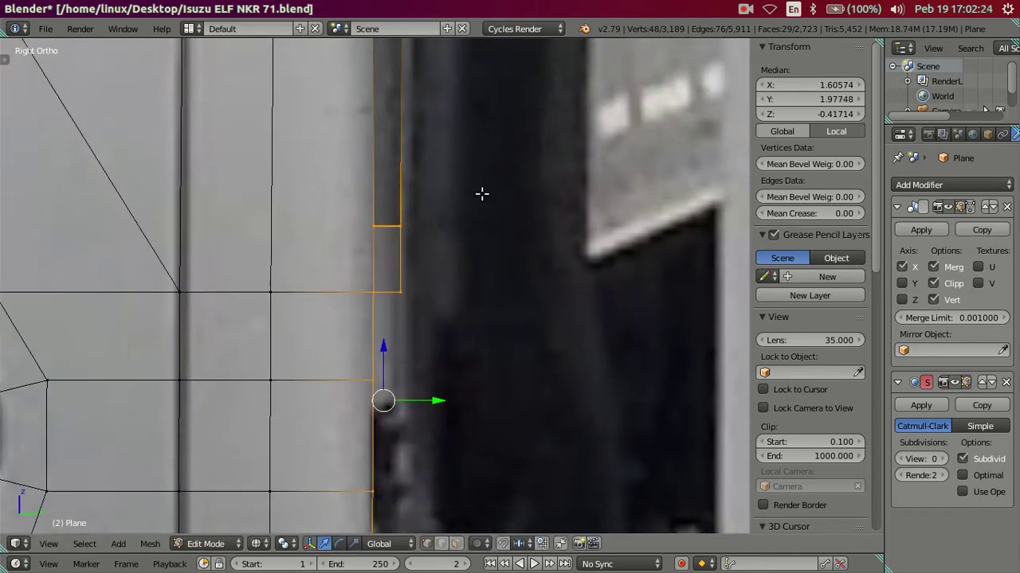
{"action": "scroll", "coordinate": [465, 220], "scroll_direction": "up", "scroll_amount": 1}
{"action": "scroll", "coordinate": [443, 266], "scroll_direction": "up", "scroll_amount": 1}
{"action": "scroll", "coordinate": [444, 266], "scroll_direction": "up", "scroll_amount": 2}
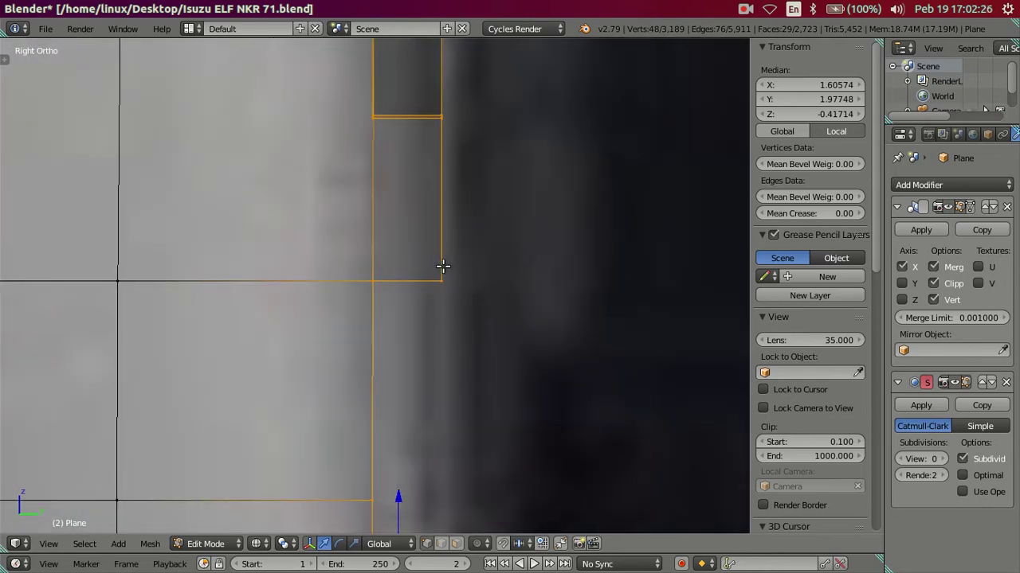
{"action": "scroll", "coordinate": [443, 263], "scroll_direction": "down", "scroll_amount": 3}
{"action": "scroll", "coordinate": [444, 262], "scroll_direction": "down", "scroll_amount": 2}
{"action": "scroll", "coordinate": [444, 261], "scroll_direction": "down", "scroll_amount": 5}
{"action": "middle_click_drag", "start_coordinate": [475, 273], "coordinate": [405, 262]}
{"action": "key", "text": "Tab"}
{"action": "scroll", "coordinate": [402, 231], "scroll_direction": "up", "scroll_amount": 2}
{"action": "mouse_move", "coordinate": [400, 199]}
{"action": "middle_mouse_down"}
{"action": "mouse_move", "coordinate": [294, 244]}
{"action": "mouse_move", "coordinate": [362, 251]}
{"action": "mouse_move", "coordinate": [374, 316]}
{"action": "mouse_move", "coordinate": [451, 291]}
{"action": "mouse_move", "coordinate": [464, 299]}
{"action": "mouse_move", "coordinate": [396, 312]}
{"action": "mouse_move", "coordinate": [383, 288]}
{"action": "mouse_move", "coordinate": [414, 318]}
{"action": "mouse_move", "coordinate": [434, 320]}
{"action": "middle_mouse_up"}
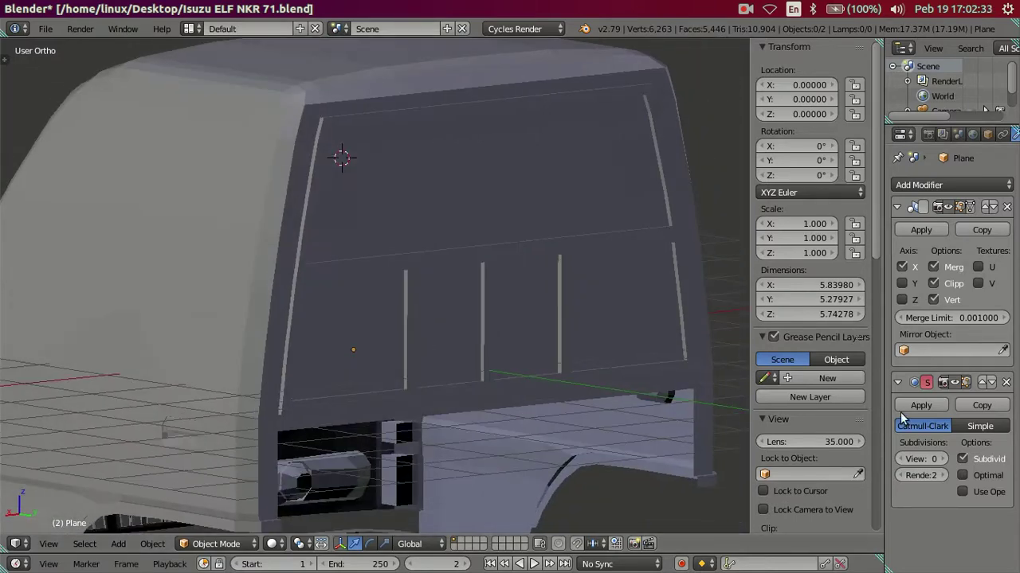
Raise the Subdivision modifier's viewport level to 2 and inspect the smoothed cab at eye level.
{"action": "left_click", "coordinate": [942, 459]}
{"action": "left_click", "coordinate": [943, 460]}
{"action": "scroll", "coordinate": [584, 264], "scroll_direction": "up", "scroll_amount": 2}
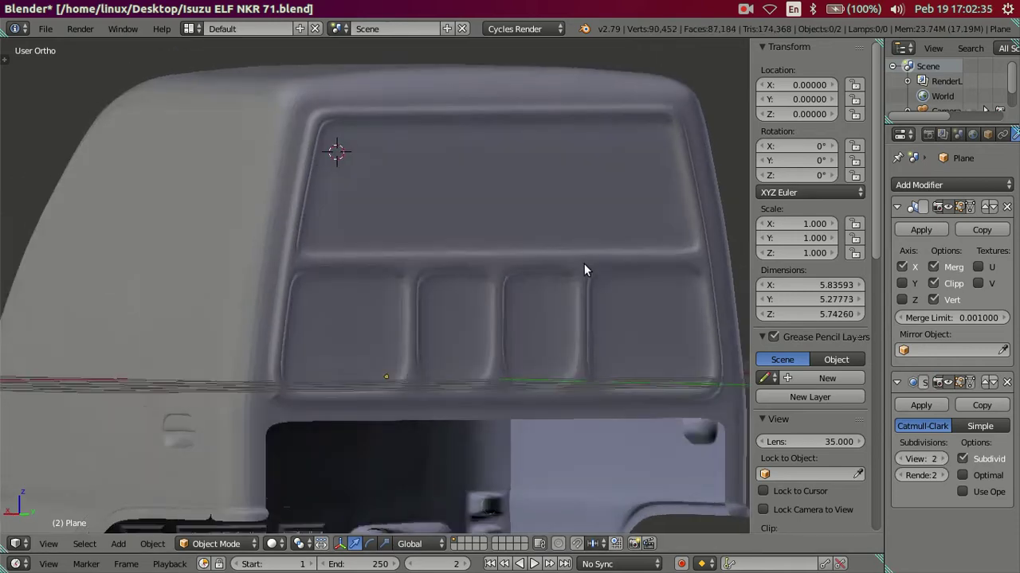
{"action": "scroll", "coordinate": [525, 242], "scroll_direction": "up", "scroll_amount": 3}
{"action": "scroll", "coordinate": [515, 234], "scroll_direction": "down", "scroll_amount": 3}
{"action": "mouse_move", "coordinate": [471, 249]}
{"action": "middle_mouse_down"}
{"action": "mouse_move", "coordinate": [551, 326]}
{"action": "mouse_move", "coordinate": [589, 335]}
{"action": "mouse_move", "coordinate": [635, 308]}
{"action": "mouse_move", "coordinate": [498, 264]}
{"action": "mouse_move", "coordinate": [417, 194]}
{"action": "mouse_move", "coordinate": [435, 172]}
{"action": "mouse_move", "coordinate": [470, 183]}
{"action": "mouse_move", "coordinate": [473, 194]}
{"action": "mouse_move", "coordinate": [465, 175]}
{"action": "mouse_move", "coordinate": [325, 171]}
{"action": "mouse_move", "coordinate": [412, 200]}
{"action": "middle_mouse_up"}
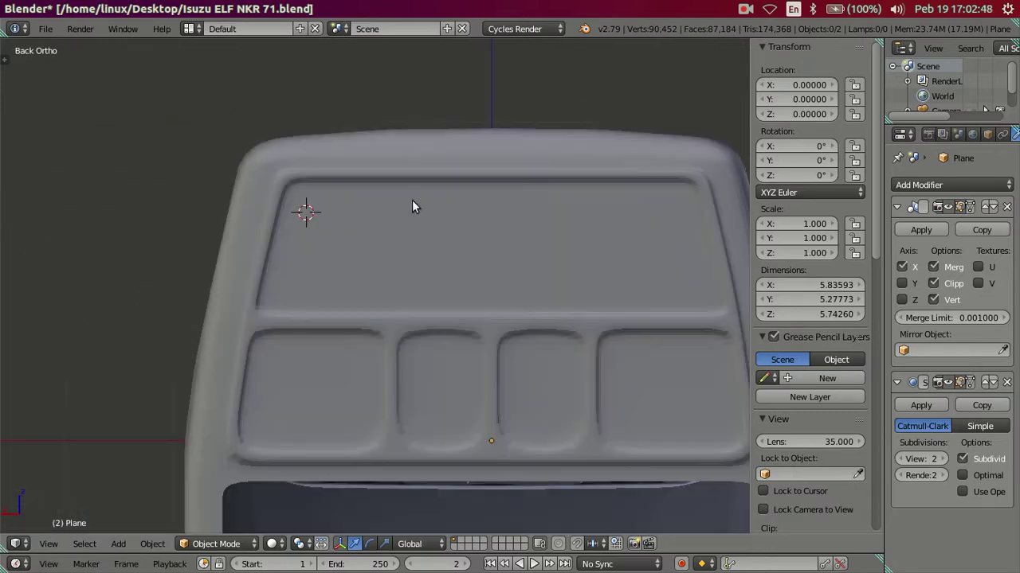
Enter Edit Mode, set viewport subdivision back to 0, and view the rear corner.
{"action": "key", "text": "Tab"}
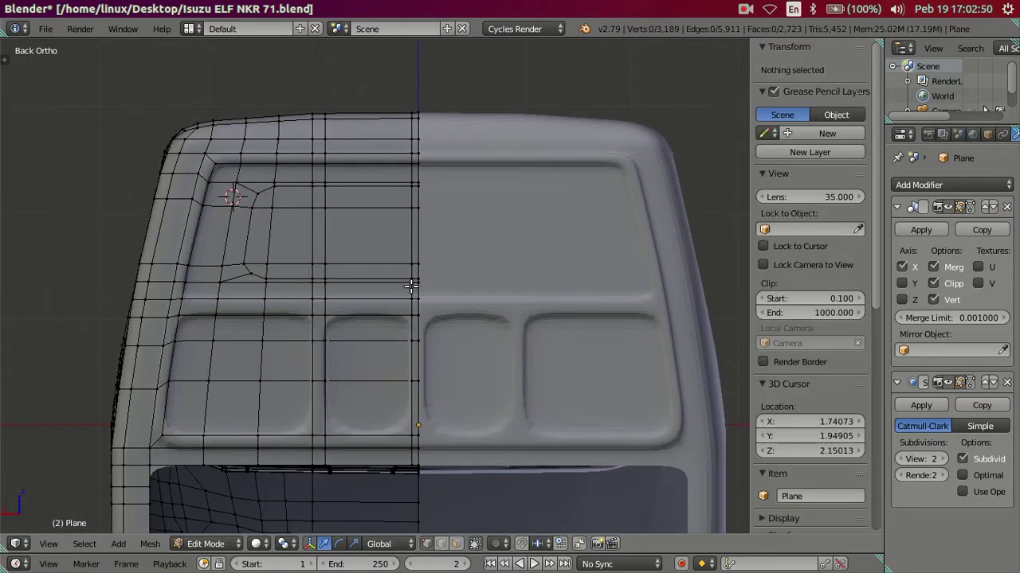
{"action": "scroll", "coordinate": [436, 311], "scroll_direction": "up", "scroll_amount": 3}
{"action": "double_click", "coordinate": [902, 460]}
{"action": "mouse_move", "coordinate": [410, 340]}
{"action": "middle_mouse_down"}
{"action": "mouse_move", "coordinate": [439, 287]}
{"action": "mouse_move", "coordinate": [496, 271]}
{"action": "mouse_move", "coordinate": [435, 349]}
{"action": "middle_mouse_up"}
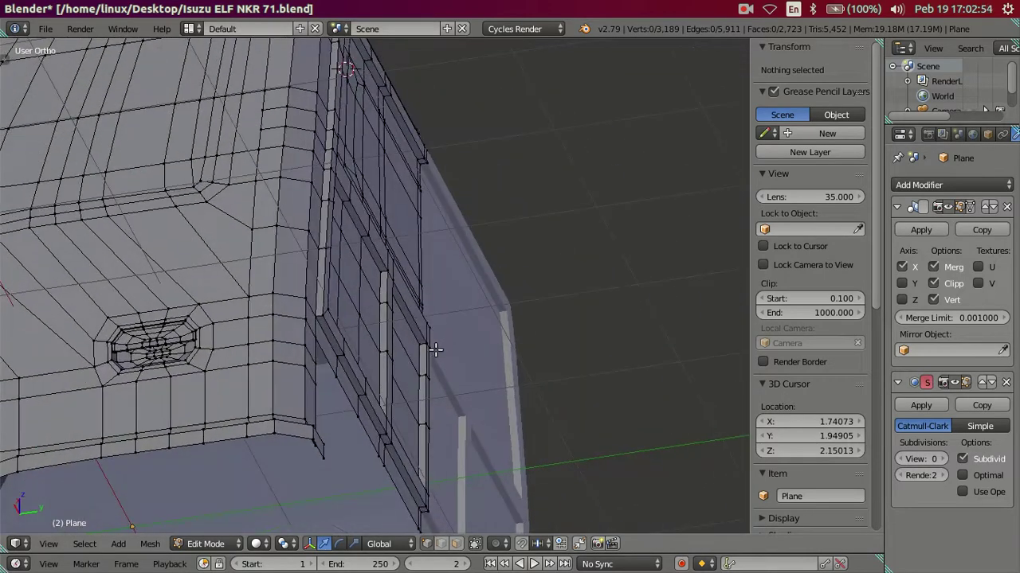
{"action": "scroll", "coordinate": [436, 349], "scroll_direction": "up", "scroll_amount": 5}
{"action": "scroll", "coordinate": [379, 354], "scroll_direction": "up", "scroll_amount": 2}
{"action": "scroll", "coordinate": [379, 348], "scroll_direction": "down", "scroll_amount": 2}
{"action": "scroll", "coordinate": [371, 345], "scroll_direction": "down", "scroll_amount": 2}
{"action": "scroll", "coordinate": [371, 346], "scroll_direction": "down", "scroll_amount": 5}
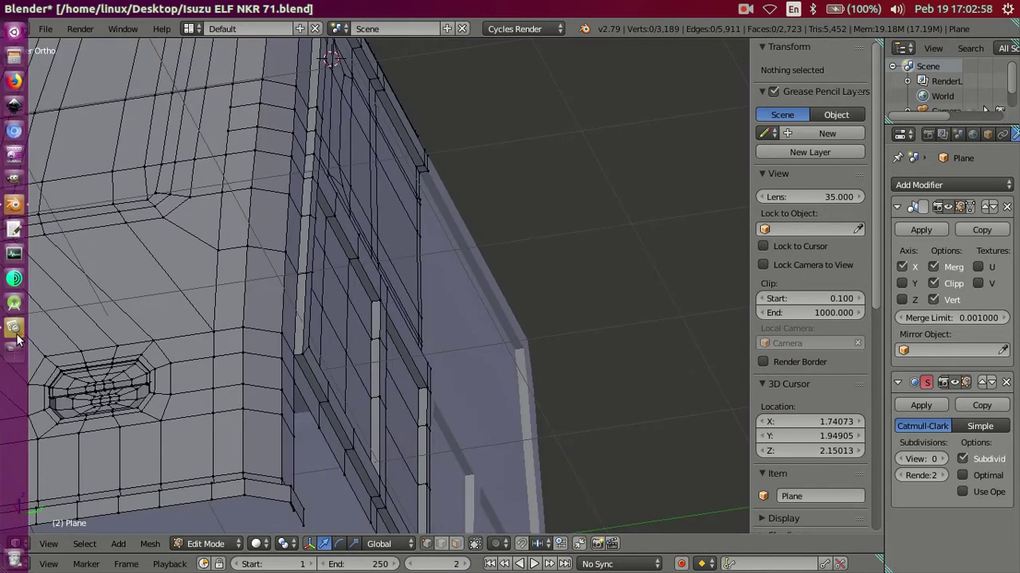
{"action": "left_click", "coordinate": [17, 338]}
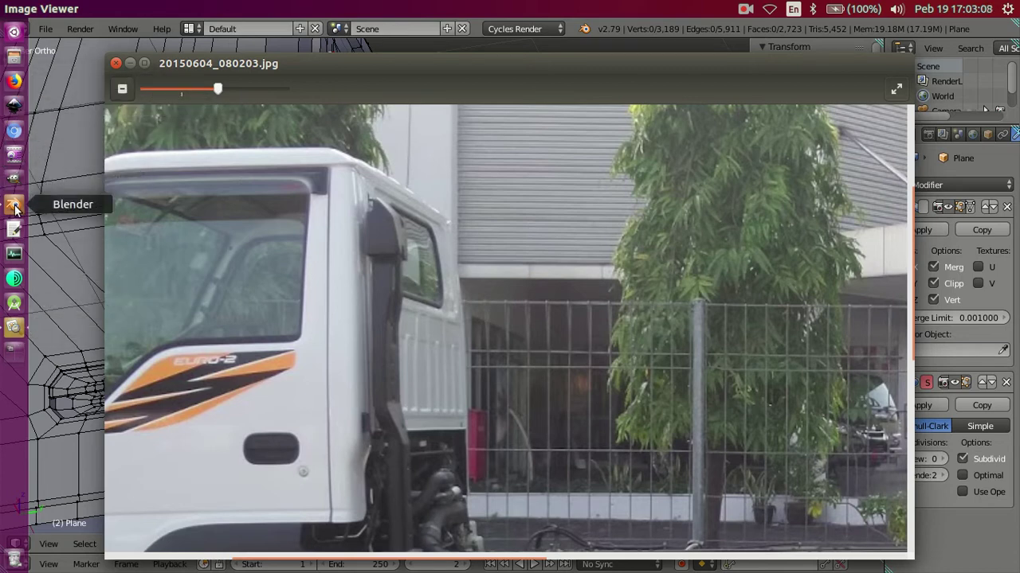
Switch from the truck photo back to Blender and orbit toward the rear panel.
{"action": "left_click", "coordinate": [14, 206]}
{"action": "mouse_move", "coordinate": [404, 208]}
{"action": "middle_mouse_down"}
{"action": "mouse_move", "coordinate": [353, 203]}
{"action": "mouse_move", "coordinate": [342, 186]}
{"action": "mouse_move", "coordinate": [352, 193]}
{"action": "middle_mouse_up"}
Try selecting edge loops around the rear window panel from several angles.
{"action": "right_click", "coordinate": [321, 347], "text": "alt"}
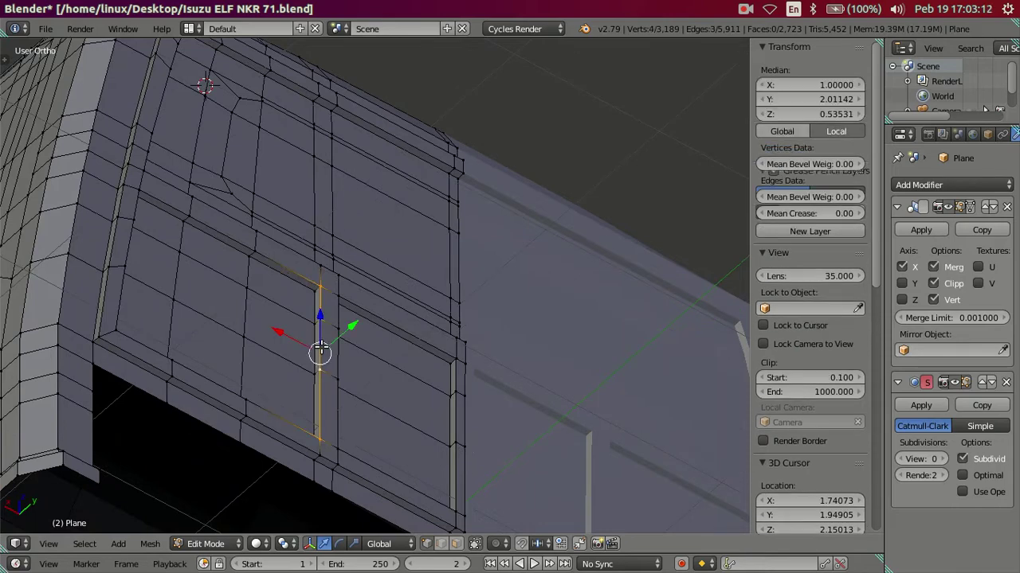
{"action": "middle_click_drag", "start_coordinate": [321, 347], "coordinate": [329, 317]}
{"action": "right_click", "coordinate": [210, 233], "text": "alt+shift"}
{"action": "middle_click_drag", "start_coordinate": [210, 232], "coordinate": [231, 344]}
{"action": "mouse_move", "coordinate": [278, 319]}
{"action": "middle_mouse_down"}
{"action": "mouse_move", "coordinate": [286, 287]}
{"action": "mouse_move", "coordinate": [255, 321]}
{"action": "mouse_move", "coordinate": [280, 318]}
{"action": "mouse_move", "coordinate": [350, 409]}
{"action": "middle_mouse_up"}
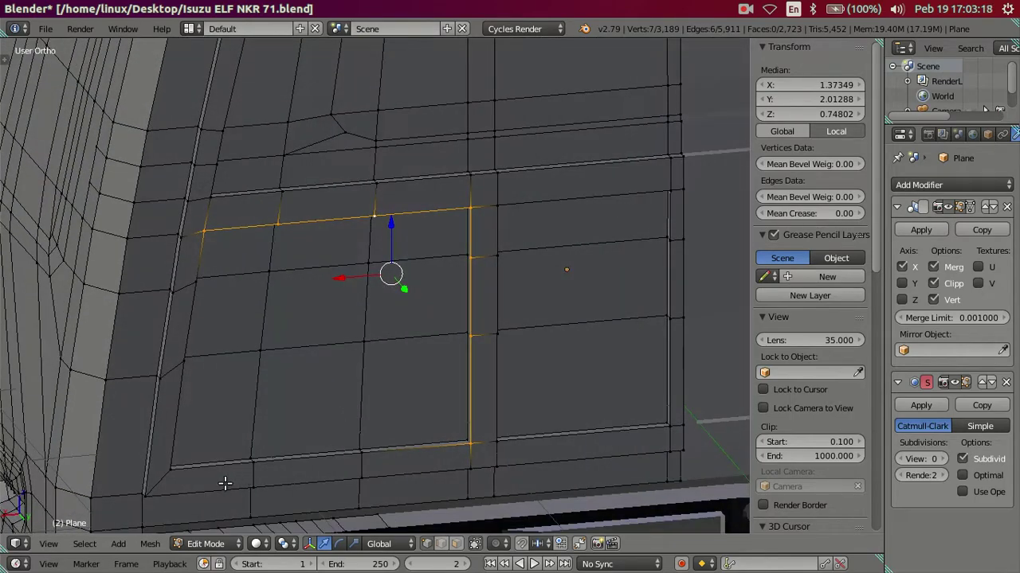
{"action": "key", "text": "a"}
{"action": "right_click", "coordinate": [655, 446], "text": "alt"}
{"action": "right_click", "coordinate": [626, 435], "text": "alt+shift"}
{"action": "middle_click_drag", "start_coordinate": [626, 435], "coordinate": [596, 380]}
Select the window panel's bottom edge row and face the cab's back squarely.
{"action": "key", "text": "ctrl+KP_1"}
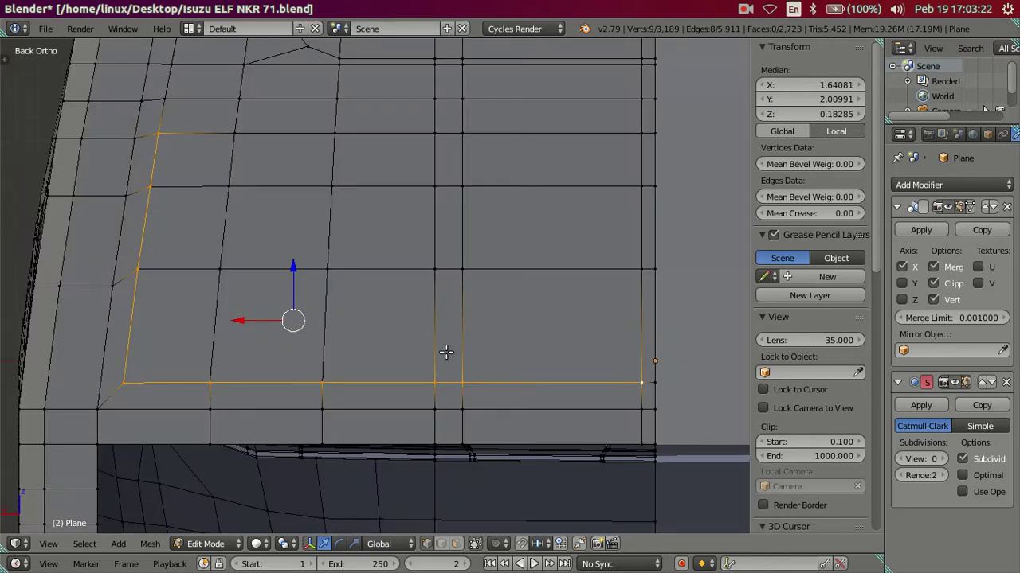
{"action": "middle_click_drag", "start_coordinate": [391, 358], "coordinate": [269, 425]}
{"action": "right_click", "coordinate": [133, 413]}
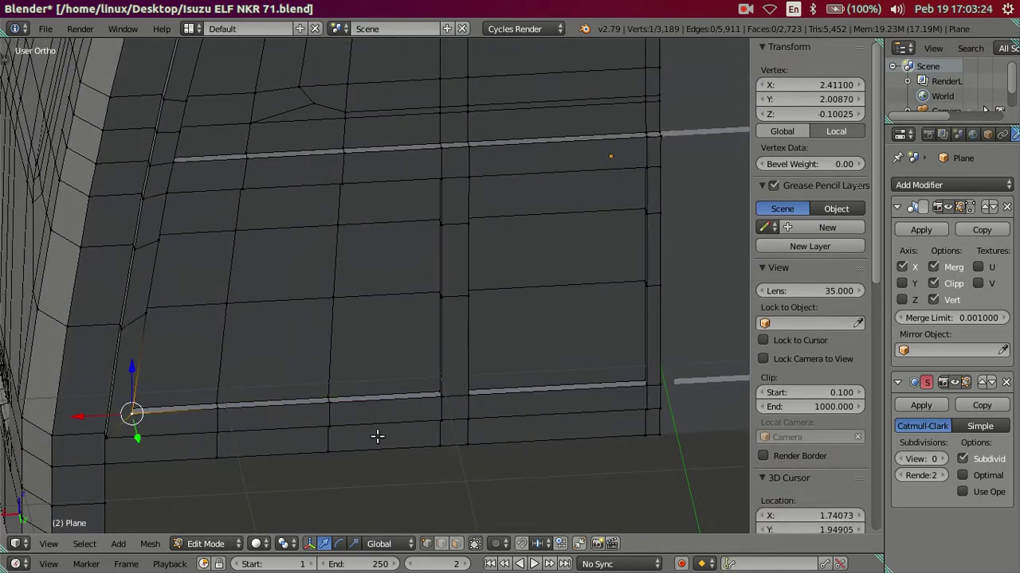
{"action": "right_click", "coordinate": [664, 388], "text": "alt"}
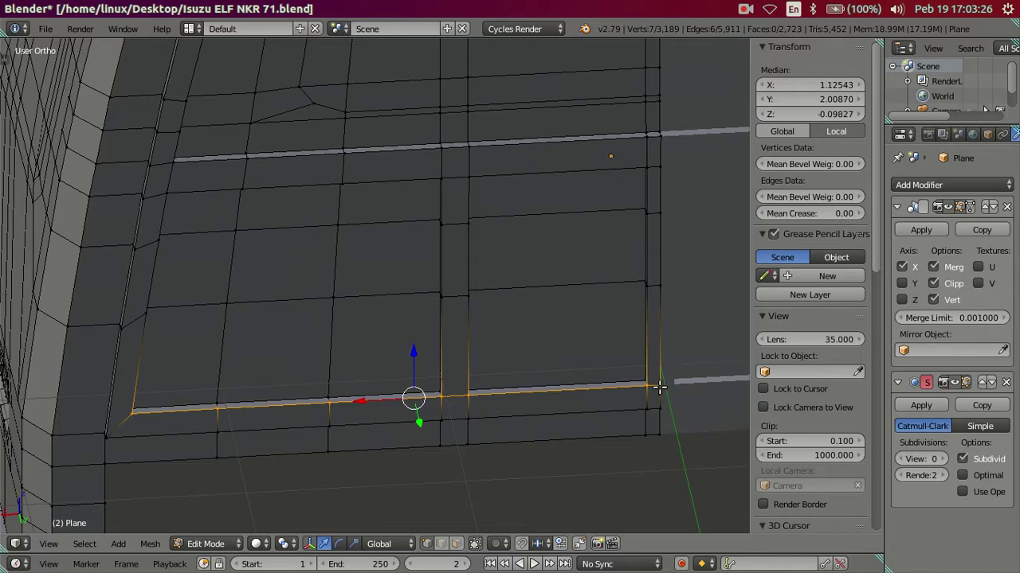
{"action": "key", "text": "ctrl+KP_1"}
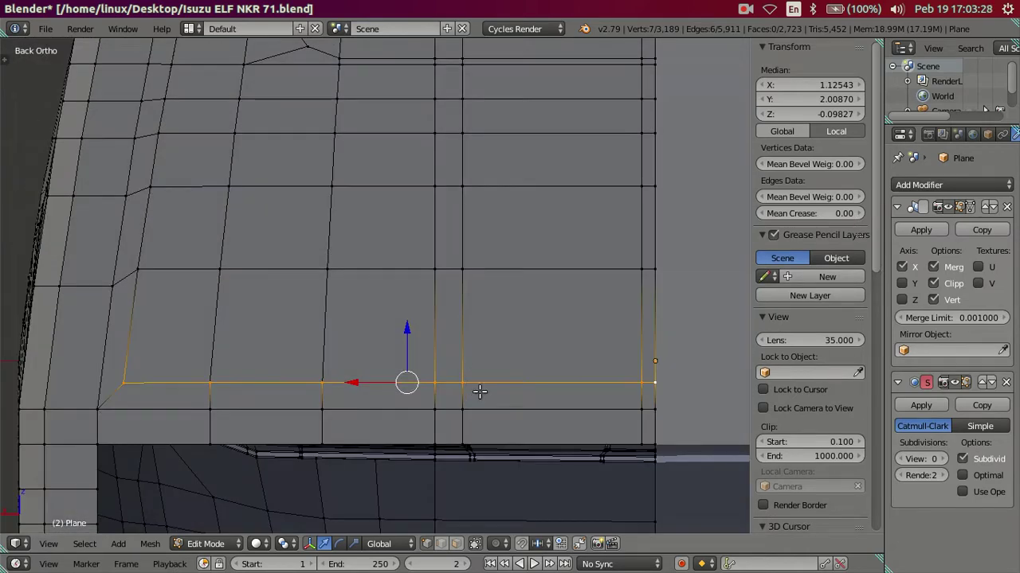
{"action": "middle_click_drag", "start_coordinate": [479, 391], "coordinate": [511, 320]}
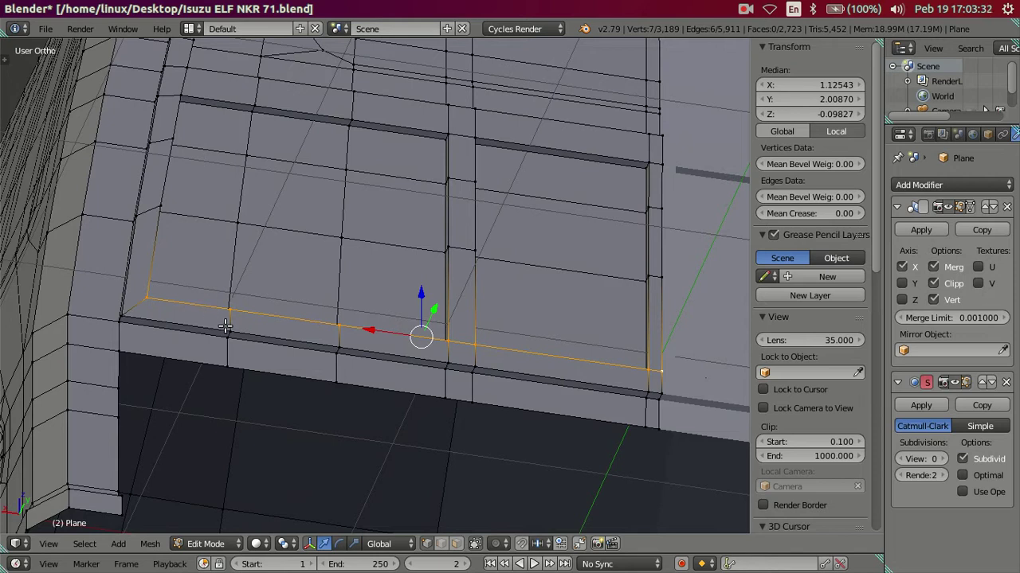
{"action": "middle_click_drag", "start_coordinate": [319, 312], "coordinate": [312, 342]}
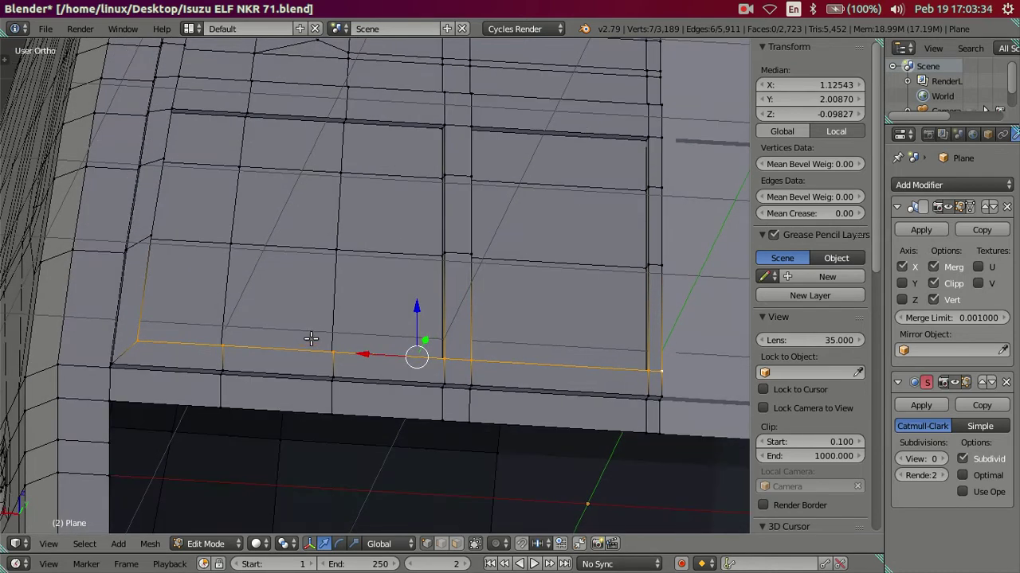
{"action": "key", "text": "ctrl+KP_1"}
Lower the bottom edge row by 0.03 along Z, then deselect everything.
{"action": "key", "text": "g"}
{"action": "key", "text": "z"}
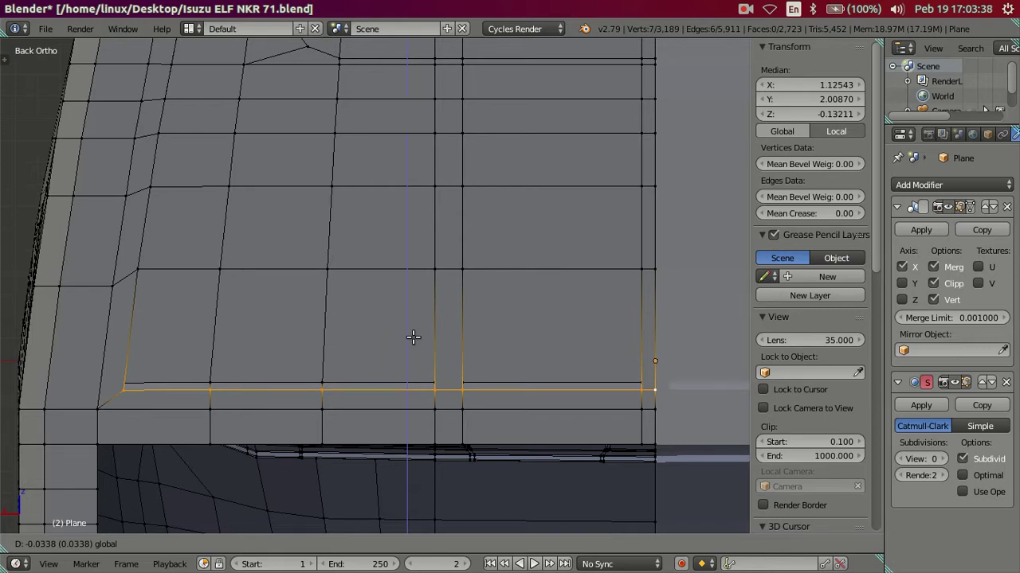
{"action": "type", "text": "-"}
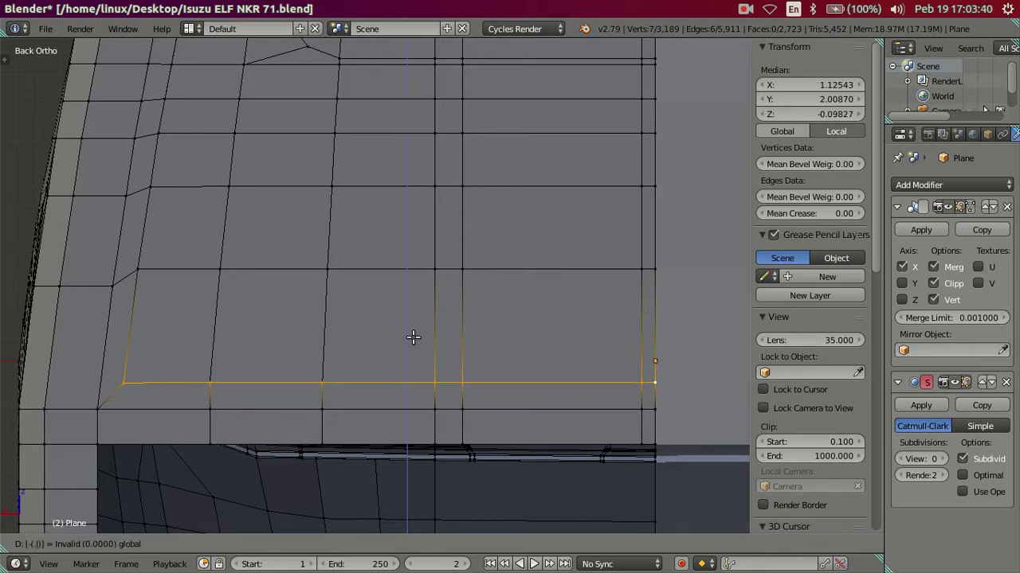
{"action": "type", "text": ".03"}
{"action": "key", "text": "Return"}
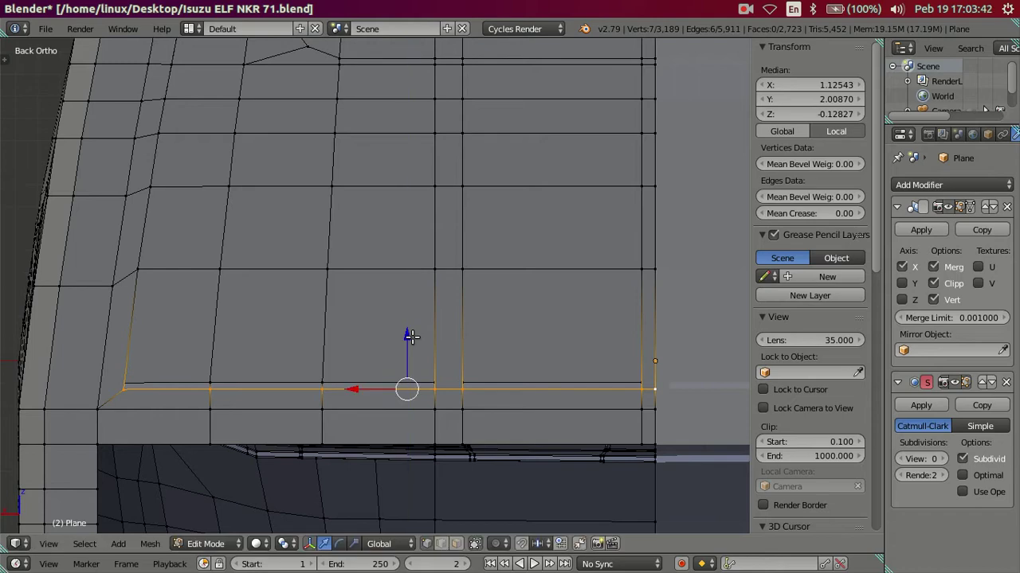
{"action": "key", "text": "a"}
{"action": "mouse_move", "coordinate": [391, 318]}
{"action": "middle_mouse_down"}
{"action": "mouse_move", "coordinate": [493, 303]}
{"action": "mouse_move", "coordinate": [358, 371]}
{"action": "mouse_move", "coordinate": [379, 328]}
{"action": "mouse_move", "coordinate": [353, 292]}
{"action": "mouse_move", "coordinate": [298, 340]}
{"action": "mouse_move", "coordinate": [313, 370]}
{"action": "mouse_move", "coordinate": [368, 361]}
{"action": "mouse_move", "coordinate": [399, 437]}
{"action": "mouse_move", "coordinate": [387, 330]}
{"action": "mouse_move", "coordinate": [361, 348]}
{"action": "middle_mouse_up"}
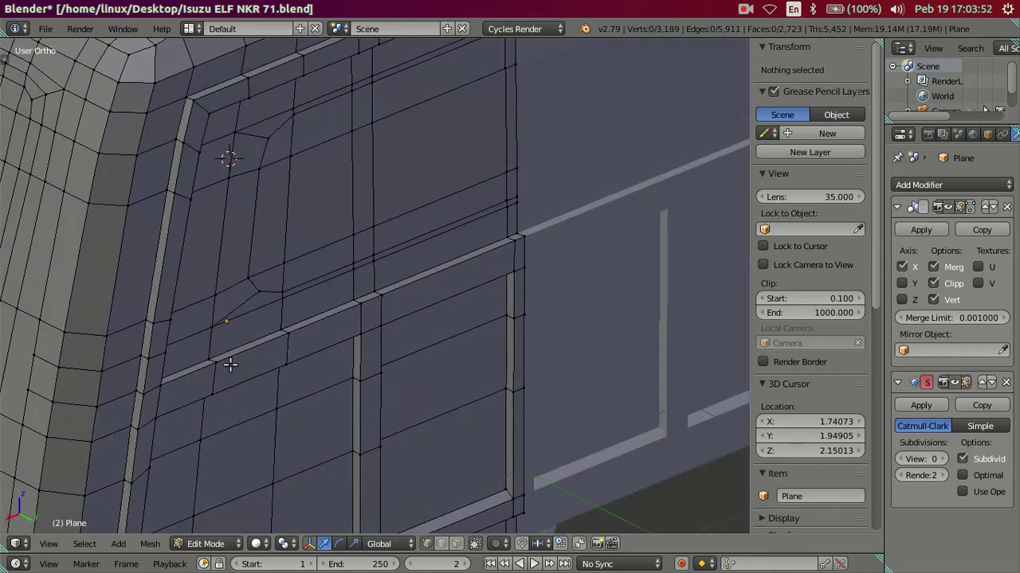
Select the horizontal ledge edge row and re-confirm it at its original height.
{"action": "right_click", "coordinate": [161, 386]}
{"action": "right_click", "coordinate": [532, 237], "text": "alt"}
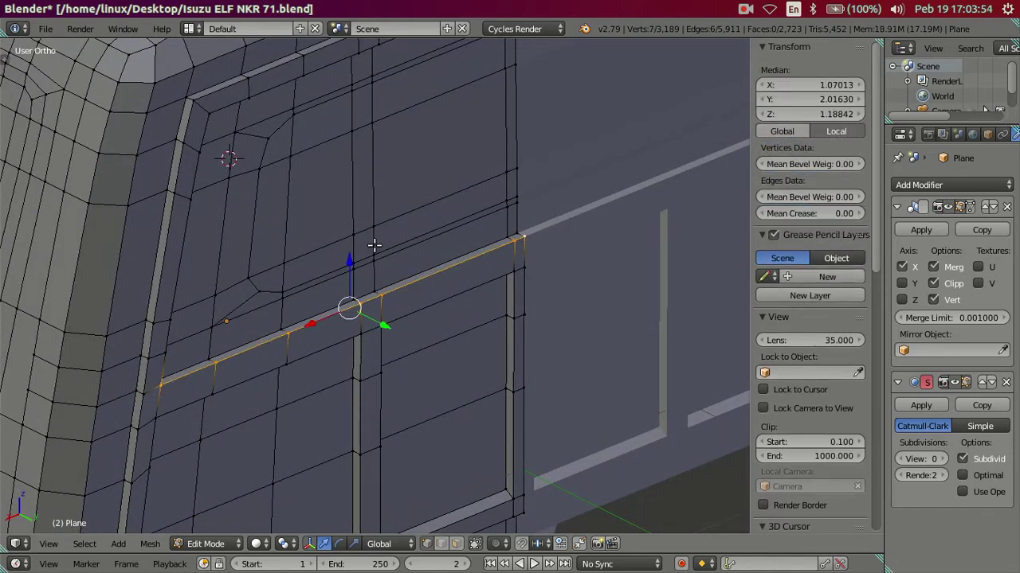
{"action": "left_click_drag", "start_coordinate": [351, 264], "coordinate": [351, 266]}
{"action": "type", "text": "-0"}
{"action": "key", "text": "Return"}
{"action": "key", "text": "a"}
{"action": "mouse_move", "coordinate": [376, 279]}
{"action": "middle_mouse_down"}
{"action": "mouse_move", "coordinate": [717, 334]}
{"action": "mouse_move", "coordinate": [485, 210]}
{"action": "middle_mouse_up"}
{"action": "scroll", "coordinate": [484, 210], "scroll_direction": "down", "scroll_amount": 2}
{"action": "mouse_move", "coordinate": [444, 295]}
{"action": "middle_mouse_down"}
{"action": "mouse_move", "coordinate": [358, 269]}
{"action": "mouse_move", "coordinate": [375, 243]}
{"action": "middle_mouse_up"}
Select the panel's top edge row and try a vertical move, leaving it unchanged.
{"action": "right_click", "coordinate": [187, 185]}
{"action": "mouse_move", "coordinate": [353, 183]}
{"action": "middle_mouse_down"}
{"action": "mouse_move", "coordinate": [453, 200]}
{"action": "mouse_move", "coordinate": [590, 195]}
{"action": "middle_mouse_up"}
{"action": "right_click", "coordinate": [590, 195], "text": "ctrl"}
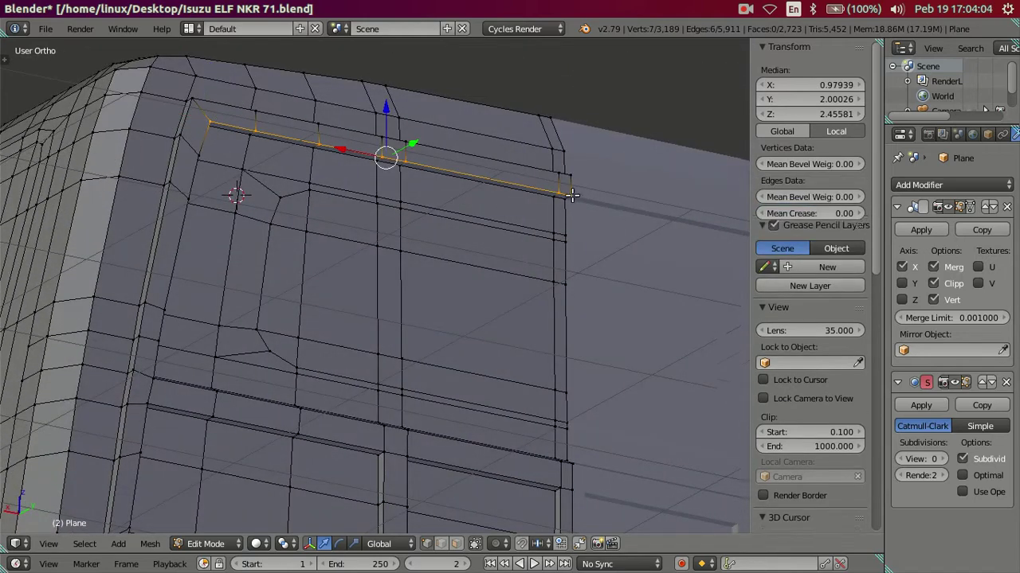
{"action": "key", "text": "g"}
{"action": "key", "text": "z"}
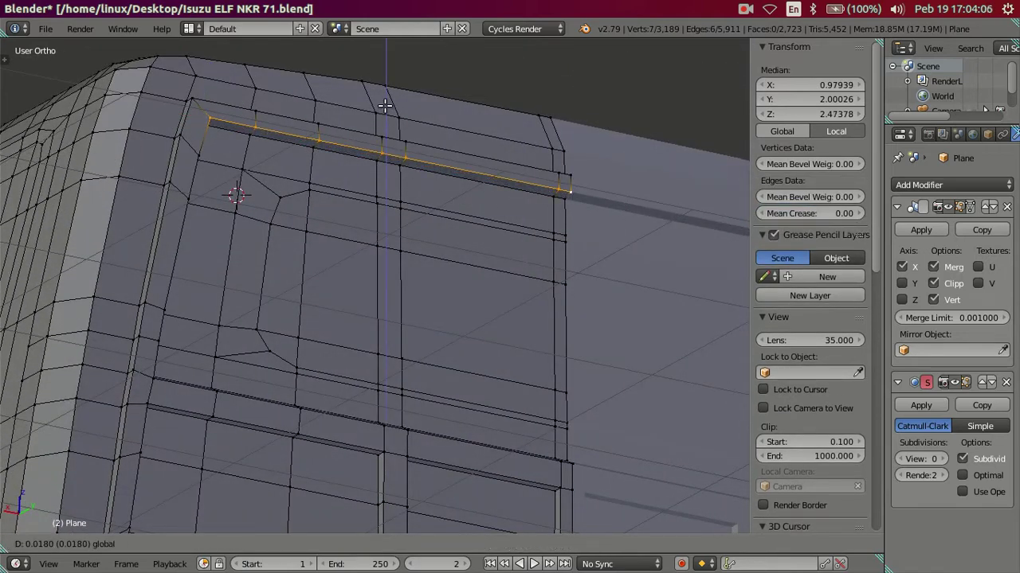
{"action": "key", "text": "BackSpace"}
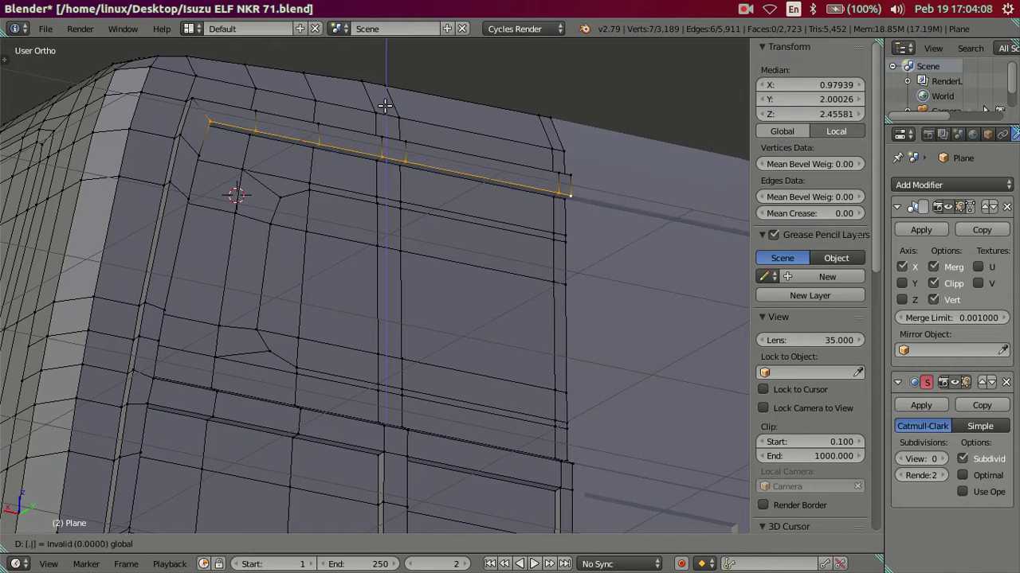
{"action": "type", "text": "0"}
{"action": "key", "text": "Return"}
{"action": "key", "text": "a"}
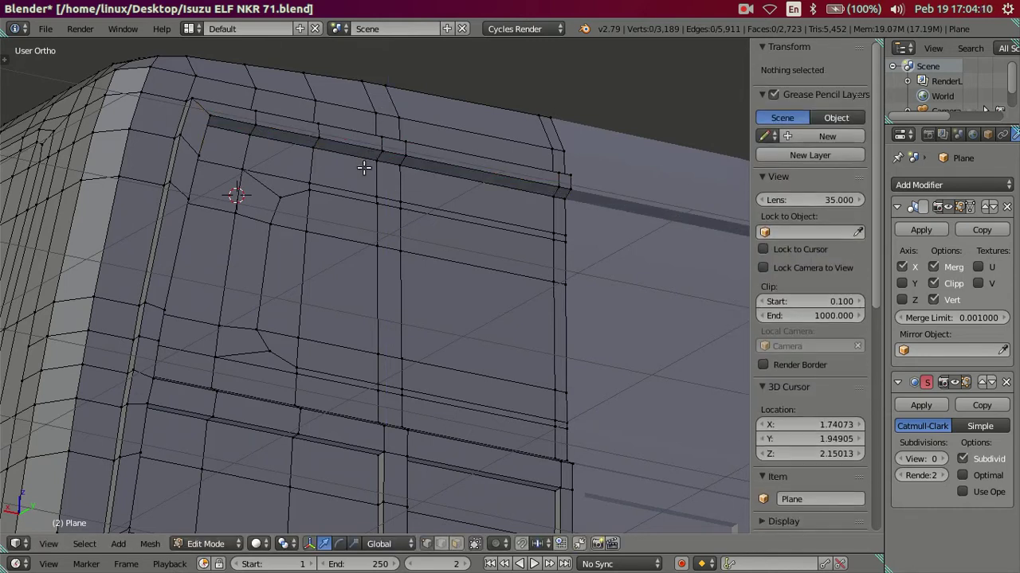
Select the rear window panel's top edge path and lower it 0.03 along Z.
{"action": "scroll", "coordinate": [364, 167], "scroll_direction": "up", "scroll_amount": 2}
{"action": "scroll", "coordinate": [271, 199], "scroll_direction": "up", "scroll_amount": 1}
{"action": "right_click", "coordinate": [184, 142]}
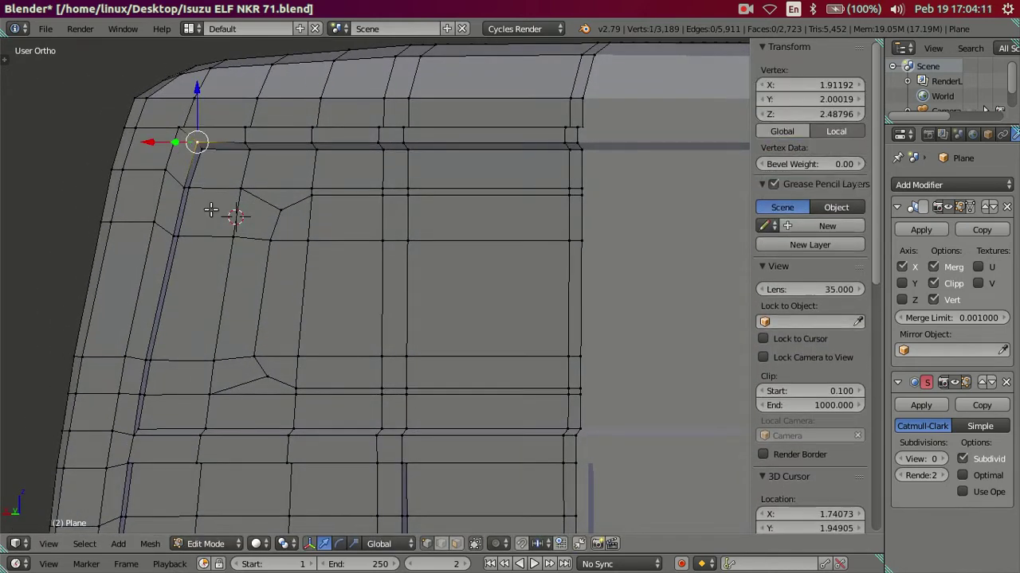
{"action": "middle_click_drag", "start_coordinate": [184, 142], "coordinate": [183, 297]}
{"action": "mouse_move", "coordinate": [162, 380]}
{"action": "middle_mouse_down"}
{"action": "mouse_move", "coordinate": [170, 337]}
{"action": "mouse_move", "coordinate": [221, 342]}
{"action": "mouse_move", "coordinate": [250, 371]}
{"action": "mouse_move", "coordinate": [263, 233]}
{"action": "mouse_move", "coordinate": [292, 216]}
{"action": "mouse_move", "coordinate": [387, 212]}
{"action": "mouse_move", "coordinate": [329, 155]}
{"action": "mouse_move", "coordinate": [349, 273]}
{"action": "mouse_move", "coordinate": [284, 279]}
{"action": "middle_mouse_up"}
{"action": "key", "text": "a"}
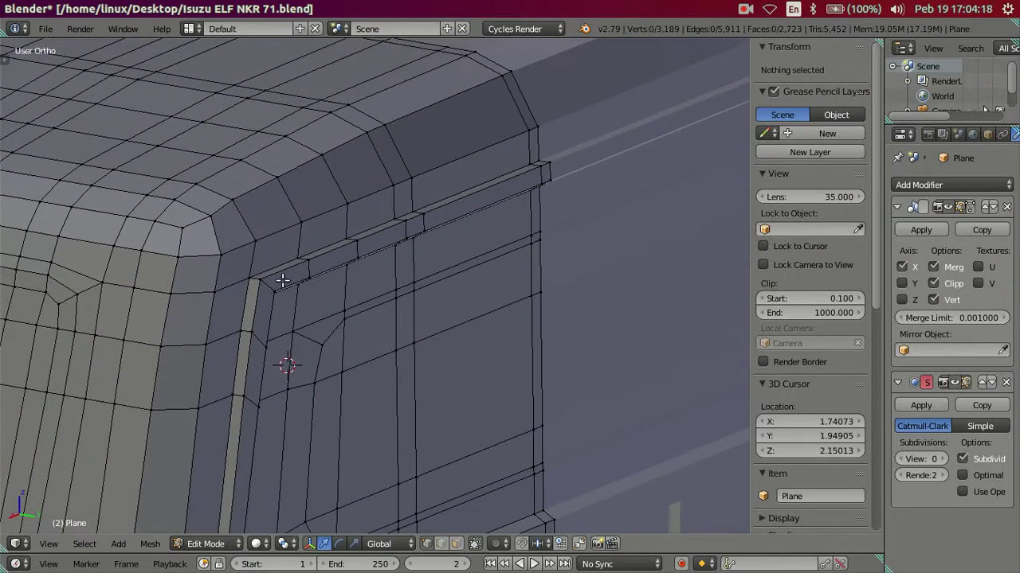
{"action": "right_click", "coordinate": [284, 280]}
{"action": "right_click", "coordinate": [551, 166], "text": "ctrl"}
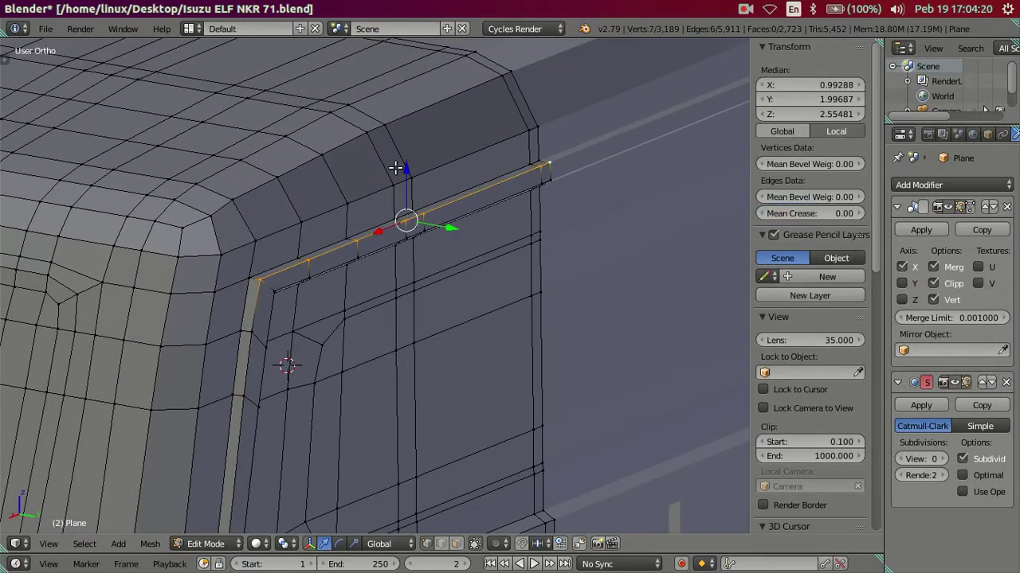
{"action": "left_click_drag", "start_coordinate": [404, 168], "coordinate": [408, 173]}
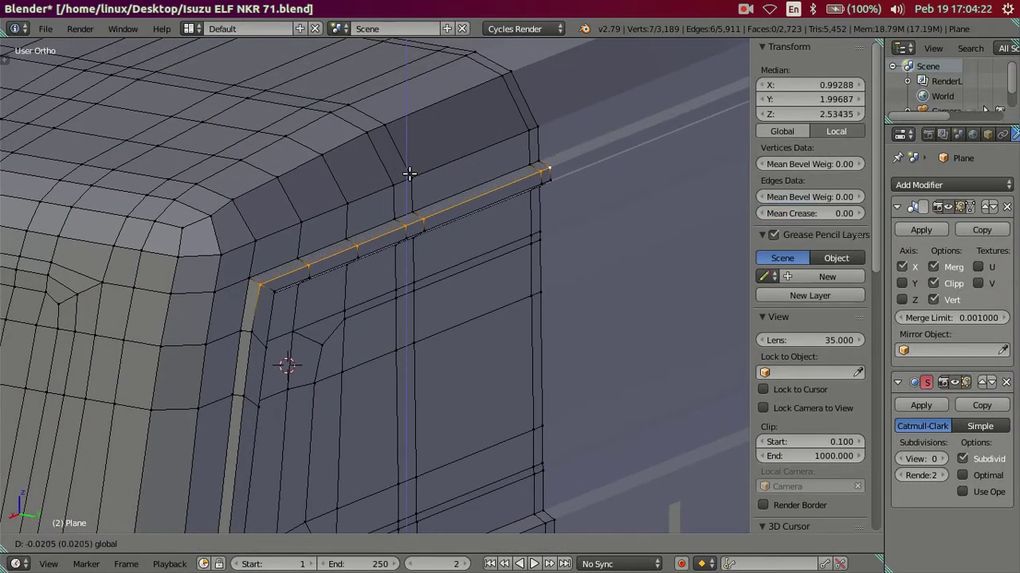
{"action": "key", "text": "minus"}
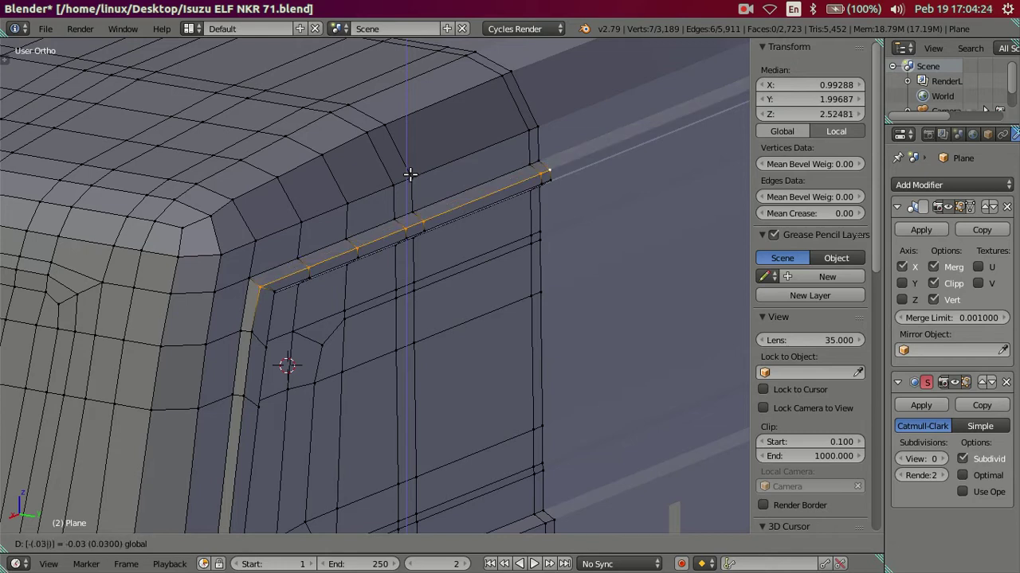
{"action": "key", "text": "Escape"}
{"action": "key", "text": "a"}
Preview the cab in Object Mode at Subsurf view level 2, then reset it to 0 and resume Edit Mode.
{"action": "middle_click_drag", "start_coordinate": [471, 242], "coordinate": [490, 240]}
{"action": "key", "text": "Tab"}
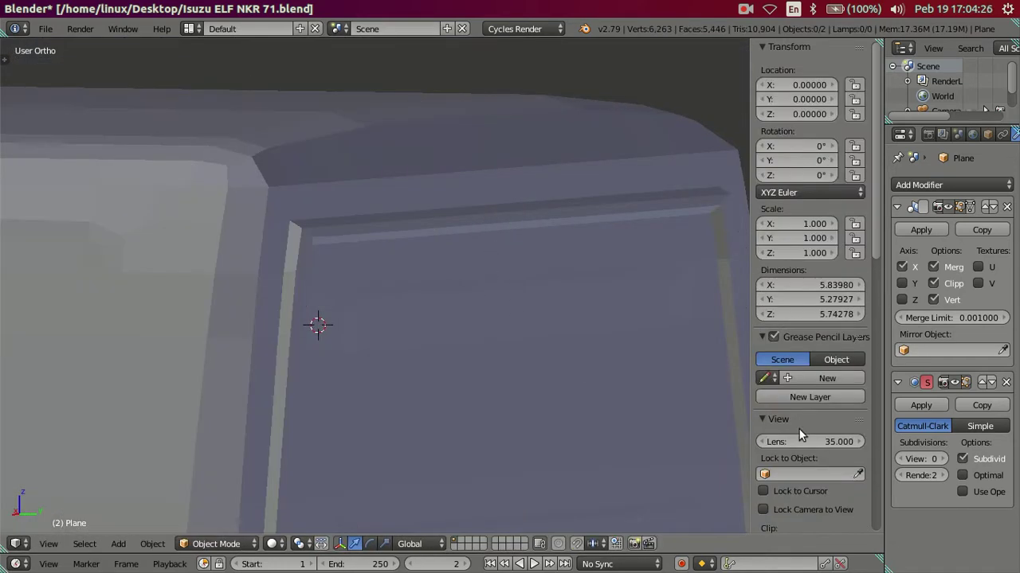
{"action": "left_click", "coordinate": [944, 460]}
{"action": "left_click", "coordinate": [944, 459]}
{"action": "middle_click_drag", "start_coordinate": [463, 328], "coordinate": [483, 338]}
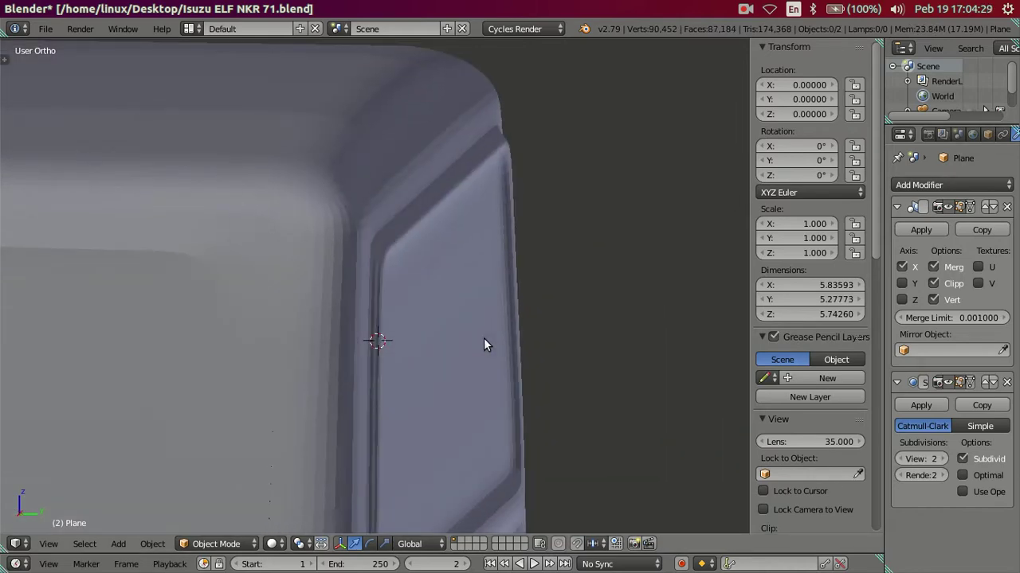
{"action": "left_click", "coordinate": [900, 458]}
{"action": "left_click", "coordinate": [901, 459]}
{"action": "key", "text": "Tab"}
{"action": "mouse_move", "coordinate": [450, 236]}
{"action": "middle_mouse_down"}
{"action": "mouse_move", "coordinate": [475, 255]}
{"action": "mouse_move", "coordinate": [446, 250]}
{"action": "mouse_move", "coordinate": [462, 276]}
{"action": "mouse_move", "coordinate": [485, 278]}
{"action": "mouse_move", "coordinate": [489, 263]}
{"action": "mouse_move", "coordinate": [455, 307]}
{"action": "mouse_move", "coordinate": [425, 223]}
{"action": "mouse_move", "coordinate": [289, 281]}
{"action": "mouse_move", "coordinate": [273, 330]}
{"action": "mouse_move", "coordinate": [311, 312]}
{"action": "mouse_move", "coordinate": [298, 228]}
{"action": "mouse_move", "coordinate": [141, 316]}
{"action": "middle_mouse_up"}
Select the horizontal ridge edge row and re-confirm it at its original height.
{"action": "right_click", "coordinate": [109, 275]}
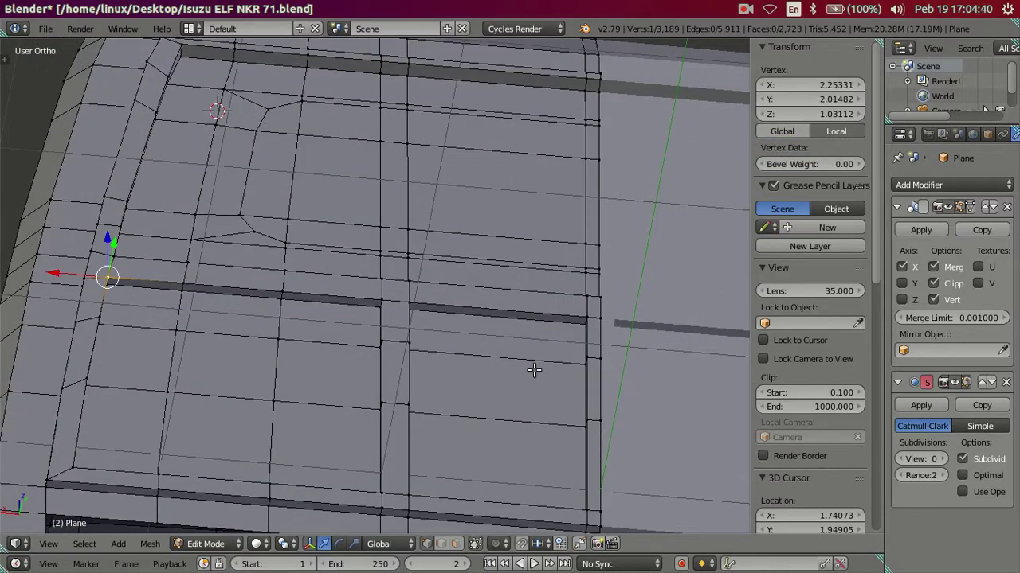
{"action": "right_click", "coordinate": [606, 312], "text": "alt"}
{"action": "mouse_move", "coordinate": [553, 302]}
{"action": "middle_mouse_down"}
{"action": "mouse_move", "coordinate": [629, 374]}
{"action": "mouse_move", "coordinate": [390, 308]}
{"action": "mouse_move", "coordinate": [377, 358]}
{"action": "mouse_move", "coordinate": [366, 343]}
{"action": "middle_mouse_up"}
{"action": "key", "text": "g"}
{"action": "key", "text": "z"}
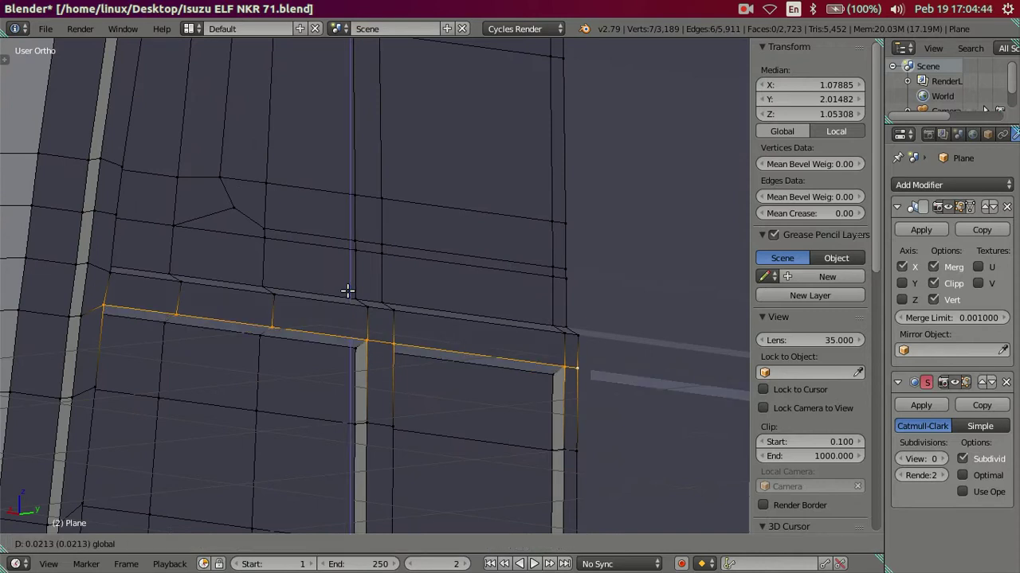
{"action": "key", "text": "KP_Multiply"}
{"action": "key", "text": "Return"}
{"action": "mouse_move", "coordinate": [353, 335]}
{"action": "middle_mouse_down"}
{"action": "mouse_move", "coordinate": [416, 391]}
{"action": "mouse_move", "coordinate": [402, 218]}
{"action": "middle_mouse_up"}
{"action": "key", "text": "a"}
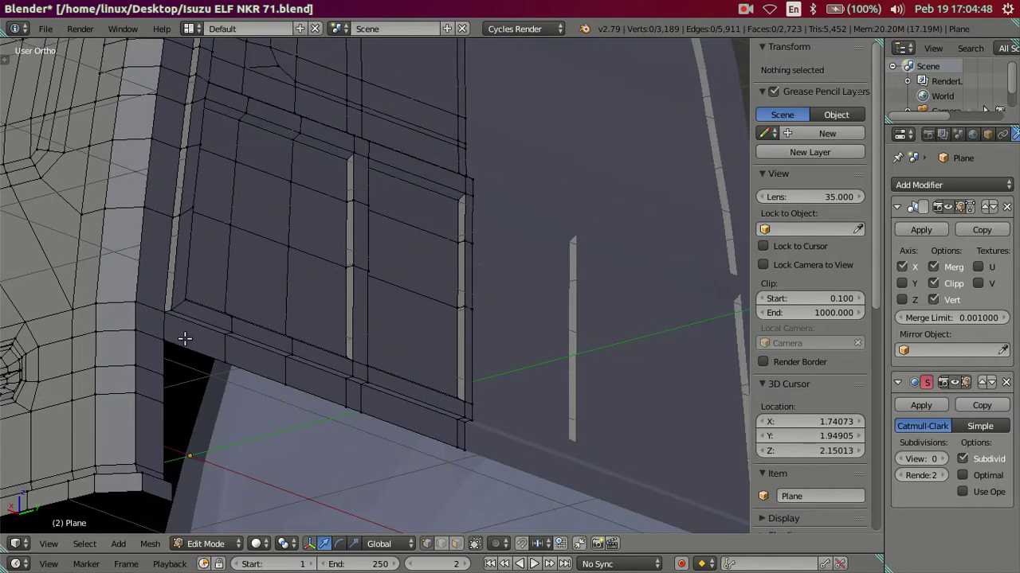
Select the window's bottom edge run and shift it slightly vertically.
{"action": "right_click", "coordinate": [173, 309]}
{"action": "right_click", "coordinate": [468, 415], "text": "ctrl"}
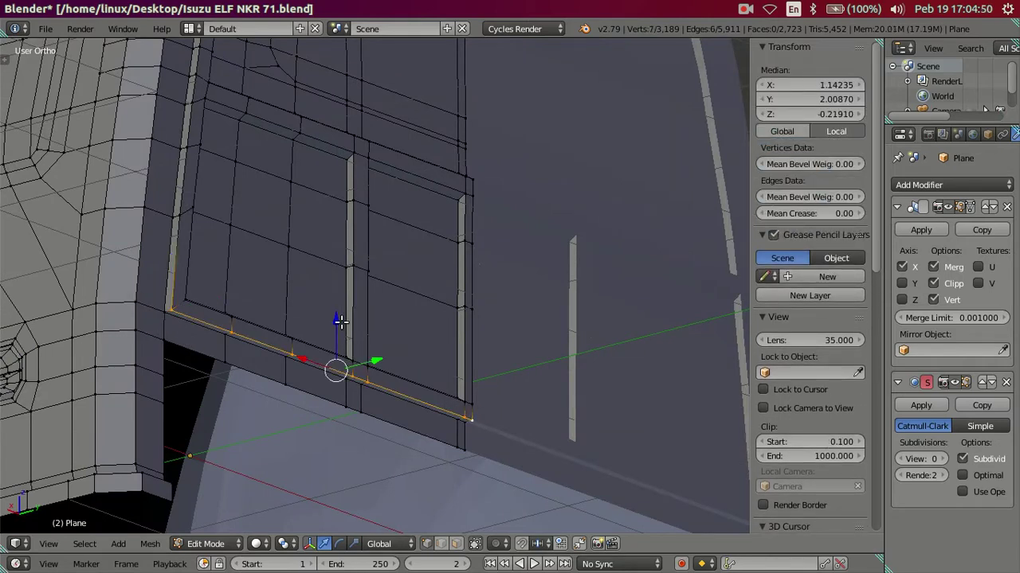
{"action": "left_click_drag", "start_coordinate": [340, 321], "coordinate": [339, 317]}
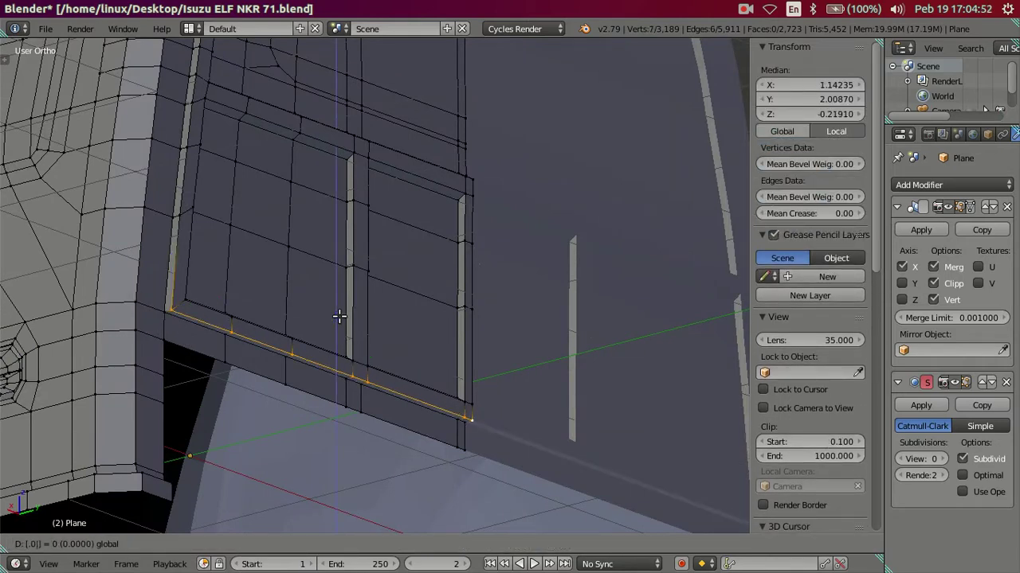
{"action": "left_click", "coordinate": [340, 317]}
{"action": "key", "text": "a"}
Select the window frame's side edge loop and zero its X offset.
{"action": "middle_click_drag", "start_coordinate": [489, 387], "coordinate": [398, 376]}
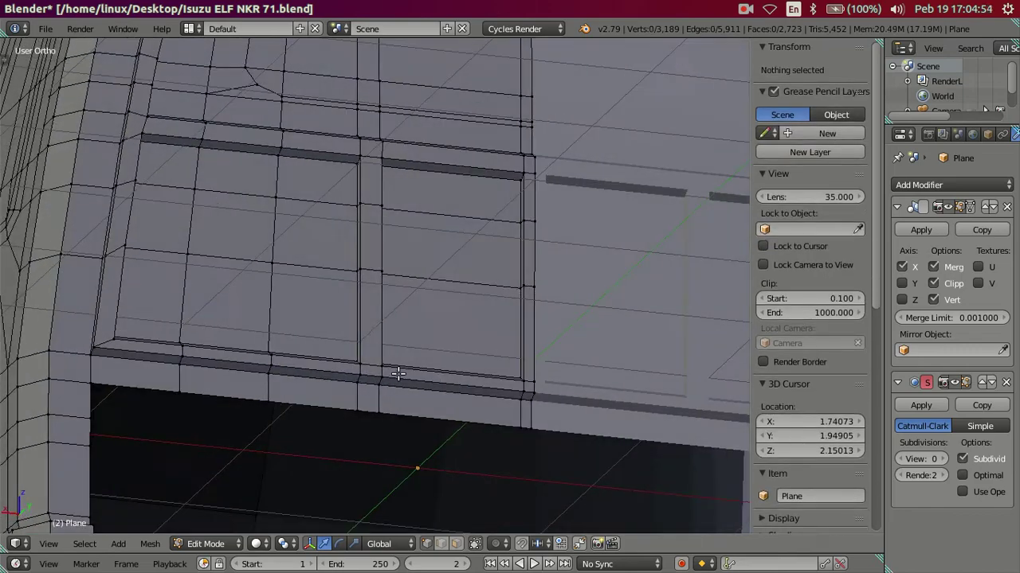
{"action": "middle_click_drag", "start_coordinate": [276, 338], "coordinate": [347, 268]}
{"action": "mouse_move", "coordinate": [336, 229]}
{"action": "middle_mouse_down"}
{"action": "mouse_move", "coordinate": [357, 160]}
{"action": "mouse_move", "coordinate": [391, 314]}
{"action": "middle_mouse_up"}
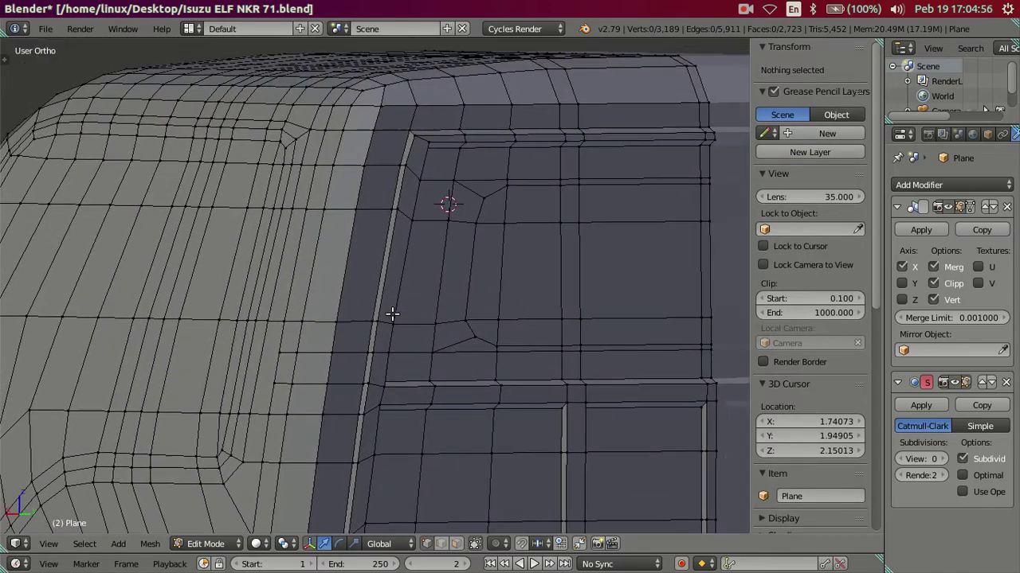
{"action": "right_click", "coordinate": [409, 142]}
{"action": "mouse_move", "coordinate": [409, 139]}
{"action": "middle_mouse_down"}
{"action": "mouse_move", "coordinate": [467, 152]}
{"action": "mouse_move", "coordinate": [374, 369]}
{"action": "middle_mouse_up"}
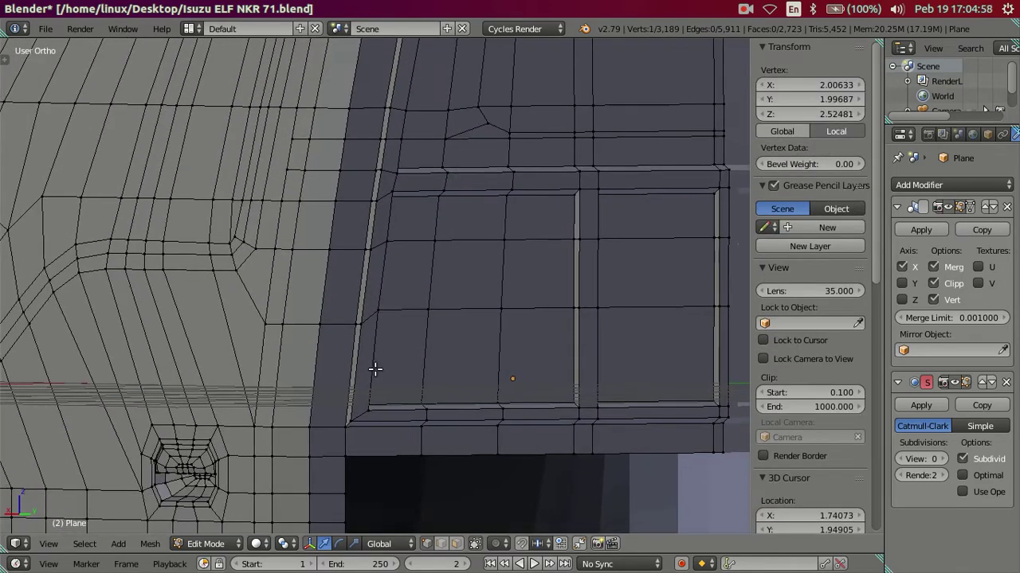
{"action": "right_click", "coordinate": [356, 413], "text": "alt"}
{"action": "mouse_move", "coordinate": [356, 414]}
{"action": "middle_mouse_down"}
{"action": "mouse_move", "coordinate": [399, 416]}
{"action": "mouse_move", "coordinate": [305, 346]}
{"action": "middle_mouse_up"}
{"action": "key", "text": "g"}
{"action": "key", "text": "x"}
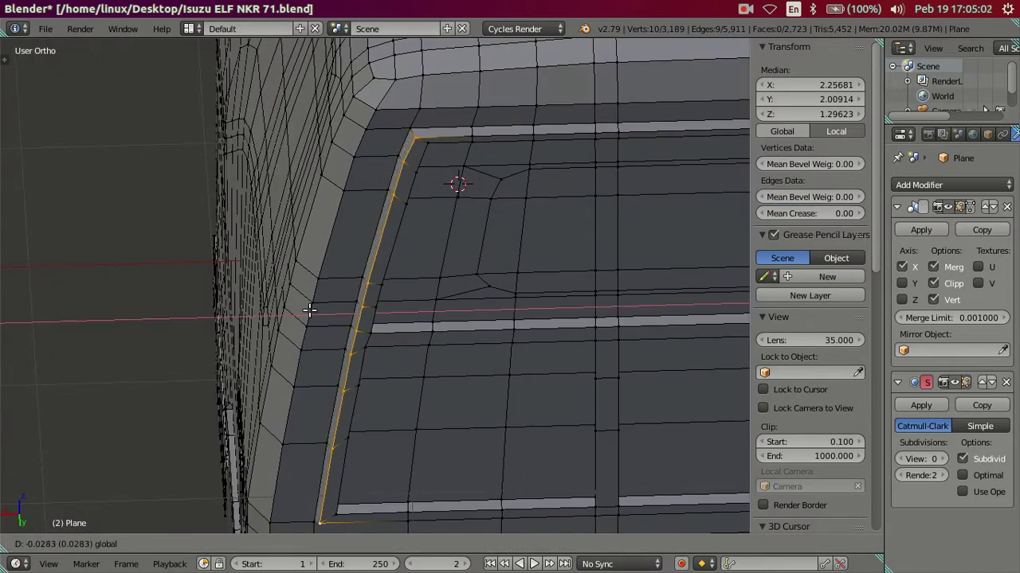
{"action": "key", "text": "0"}
{"action": "key", "text": "minus"}
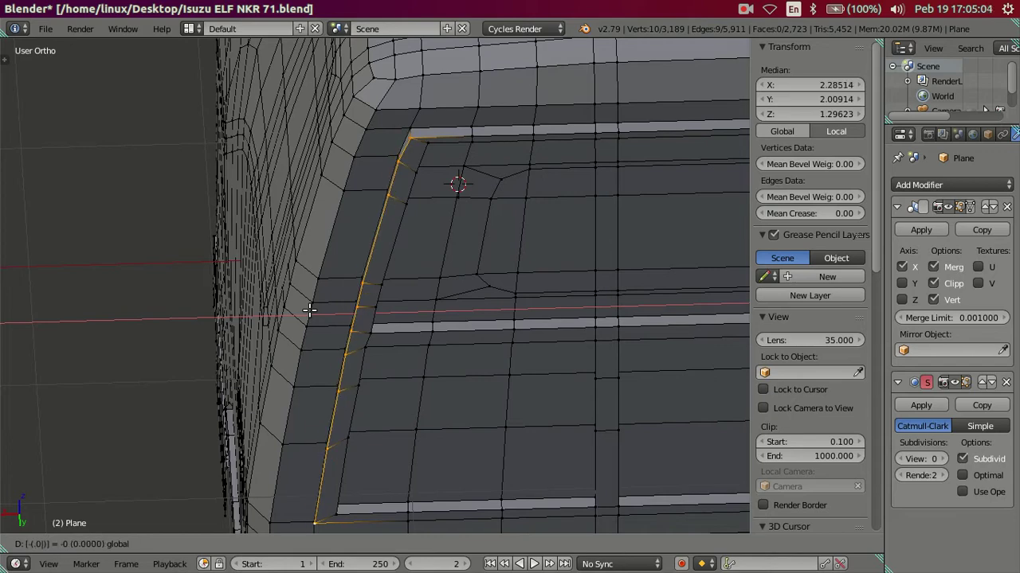
{"action": "key", "text": "Return"}
{"action": "middle_click_drag", "start_coordinate": [359, 307], "coordinate": [353, 289]}
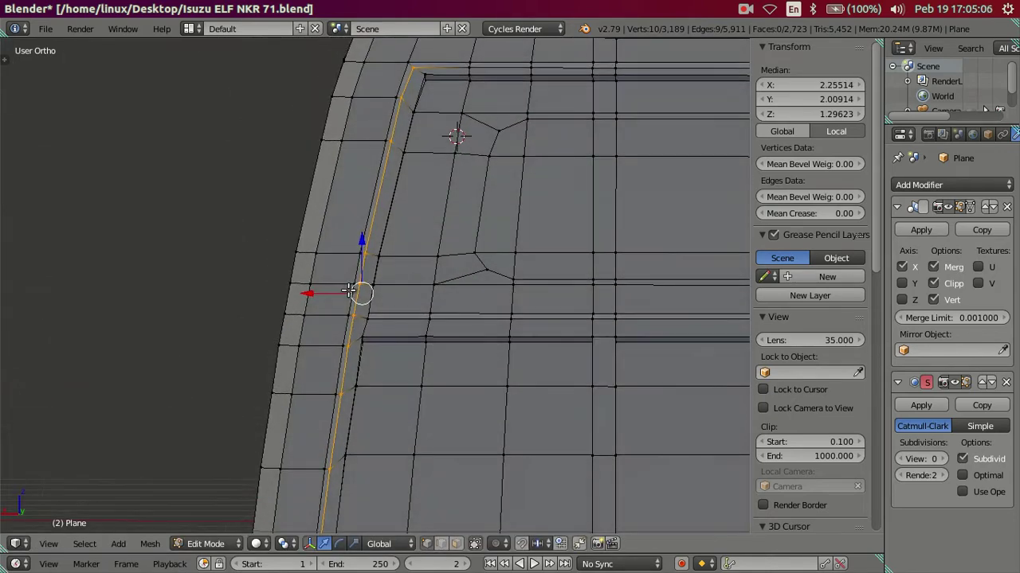
{"action": "key", "text": "a"}
Slide the recess's left vertical edge loop along X to a new position.
{"action": "middle_click_drag", "start_coordinate": [426, 332], "coordinate": [356, 204]}
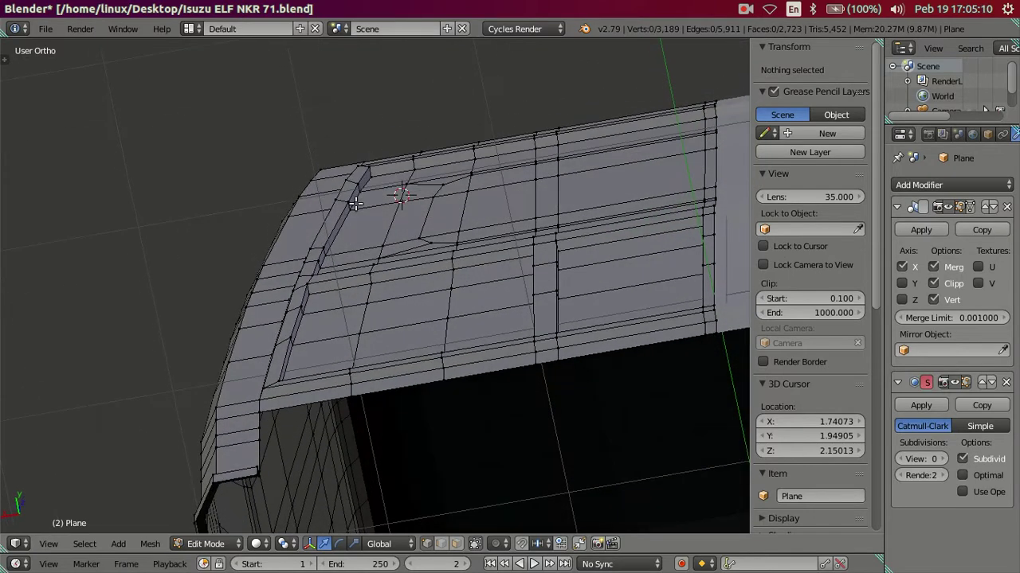
{"action": "right_click", "coordinate": [370, 165]}
{"action": "middle_click_drag", "start_coordinate": [371, 165], "coordinate": [335, 254]}
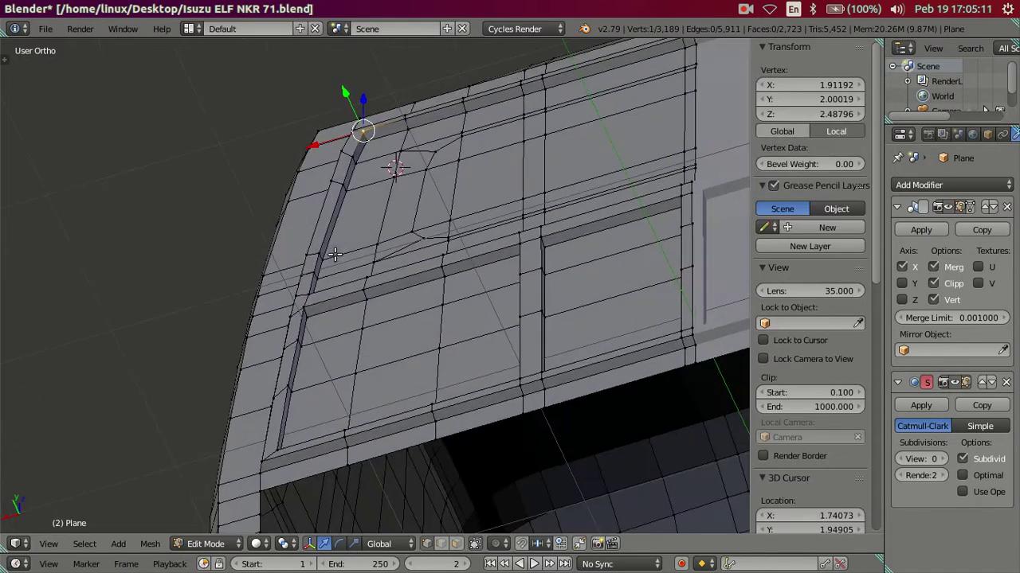
{"action": "right_click", "coordinate": [285, 453], "text": "alt"}
{"action": "middle_click_drag", "start_coordinate": [330, 392], "coordinate": [280, 256]}
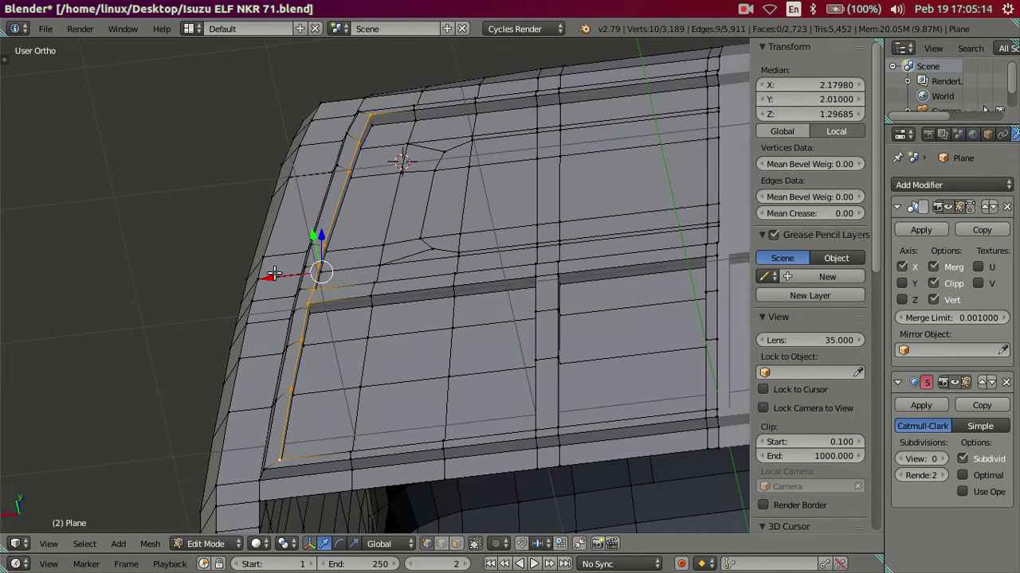
{"action": "key", "text": "g"}
{"action": "key", "text": "x"}
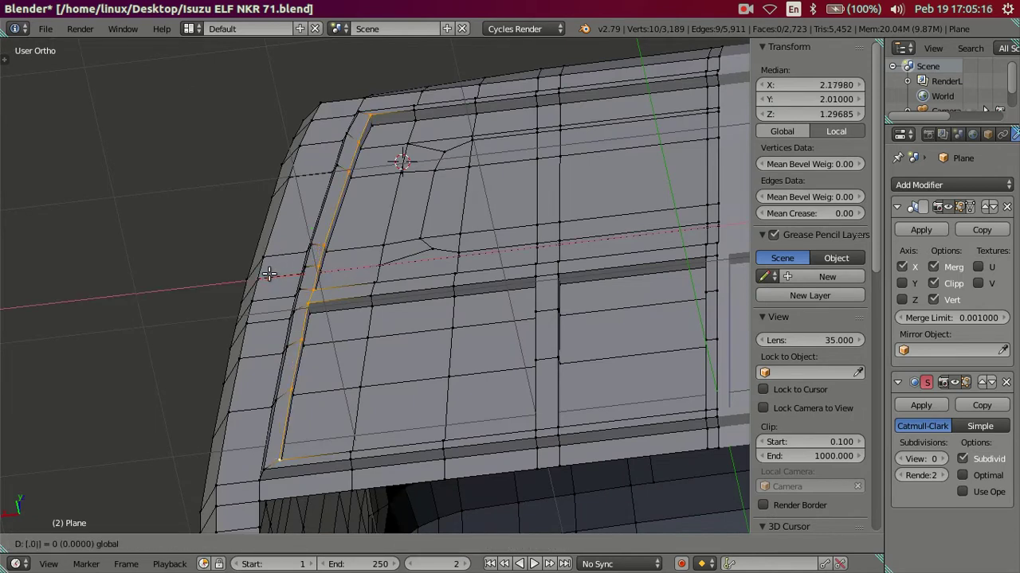
{"action": "left_click", "coordinate": [268, 275]}
Move the divider's vertex column and the right corner vertices along X.
{"action": "key", "text": "a"}
{"action": "mouse_move", "coordinate": [423, 295]}
{"action": "middle_mouse_down"}
{"action": "mouse_move", "coordinate": [402, 390]}
{"action": "mouse_move", "coordinate": [426, 403]}
{"action": "mouse_move", "coordinate": [467, 377]}
{"action": "mouse_move", "coordinate": [448, 374]}
{"action": "mouse_move", "coordinate": [452, 391]}
{"action": "mouse_move", "coordinate": [455, 374]}
{"action": "mouse_move", "coordinate": [441, 369]}
{"action": "mouse_move", "coordinate": [435, 278]}
{"action": "mouse_move", "coordinate": [446, 312]}
{"action": "mouse_move", "coordinate": [487, 302]}
{"action": "mouse_move", "coordinate": [485, 280]}
{"action": "mouse_move", "coordinate": [444, 400]}
{"action": "middle_mouse_up"}
{"action": "right_click", "coordinate": [435, 404]}
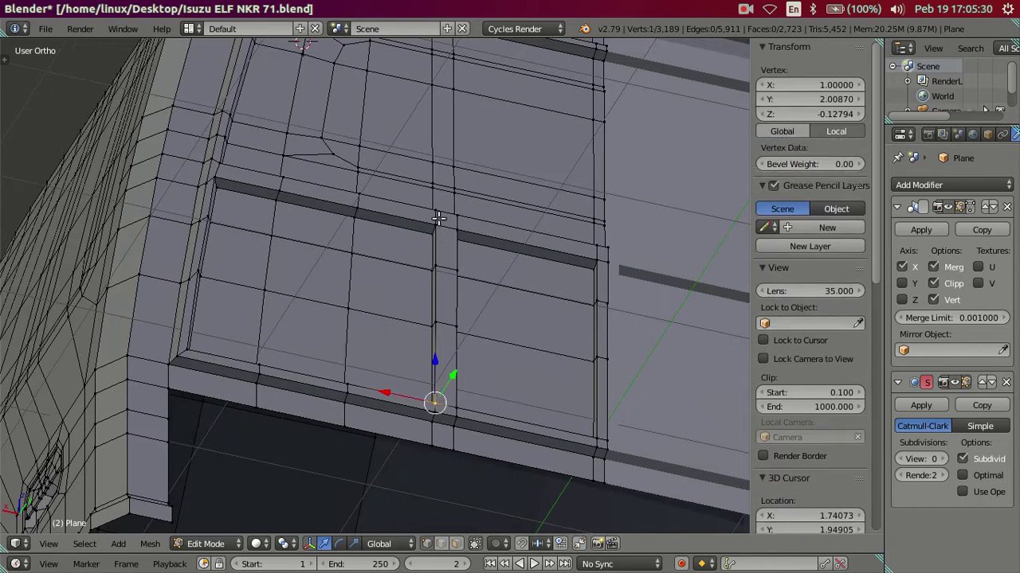
{"action": "right_click", "coordinate": [438, 219], "text": "ctrl"}
{"action": "right_click", "coordinate": [595, 257], "text": "shift"}
{"action": "right_click", "coordinate": [597, 438], "text": "ctrl"}
{"action": "middle_click_drag", "start_coordinate": [597, 438], "coordinate": [559, 369]}
{"action": "key", "text": "g"}
{"action": "key", "text": "x"}
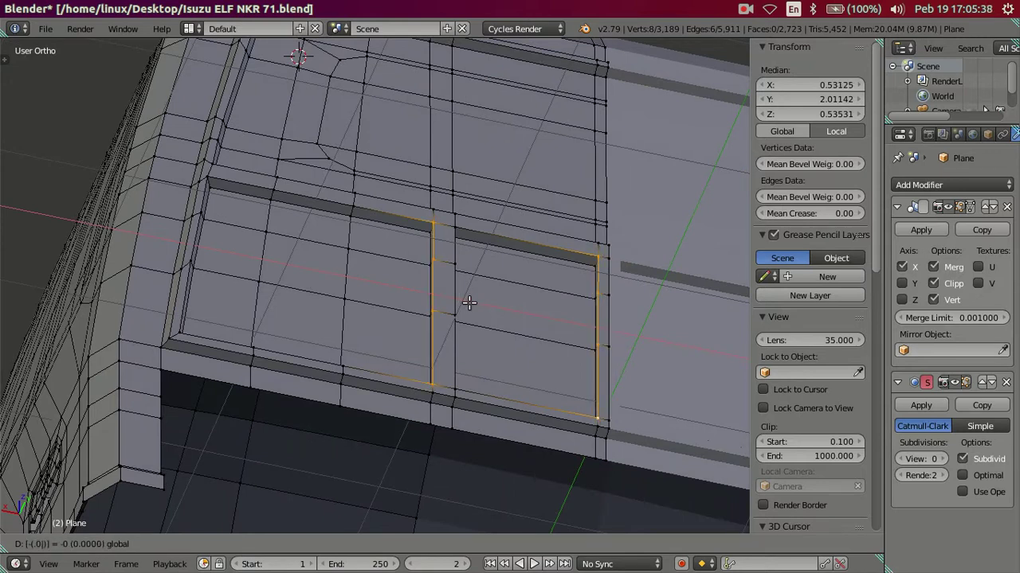
{"action": "left_click", "coordinate": [469, 303]}
{"action": "key", "text": "a"}
Shift the divider's vertical edge path along X from 0.875 to 0.905, then return to Object Mode.
{"action": "mouse_move", "coordinate": [493, 299]}
{"action": "middle_mouse_down"}
{"action": "mouse_move", "coordinate": [478, 311]}
{"action": "mouse_move", "coordinate": [431, 310]}
{"action": "middle_mouse_up"}
{"action": "right_click", "coordinate": [433, 215]}
{"action": "scroll", "coordinate": [437, 297], "scroll_direction": "up", "scroll_amount": 2}
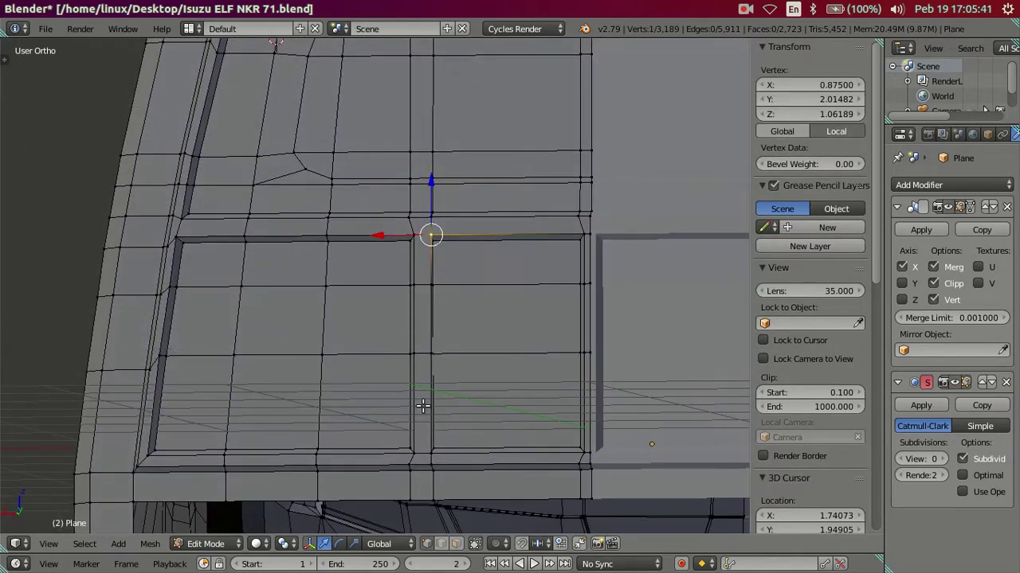
{"action": "right_click", "coordinate": [429, 446], "text": "shift"}
{"action": "middle_click_drag", "start_coordinate": [417, 403], "coordinate": [410, 255]}
{"action": "right_click", "coordinate": [411, 239]}
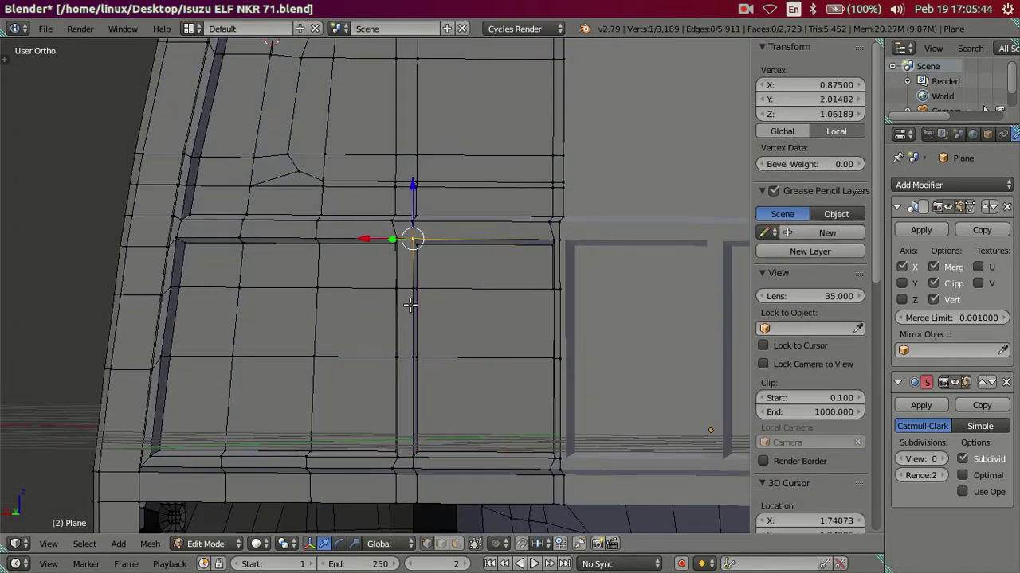
{"action": "right_click", "coordinate": [411, 454], "text": "ctrl"}
{"action": "middle_click_drag", "start_coordinate": [411, 446], "coordinate": [382, 326]}
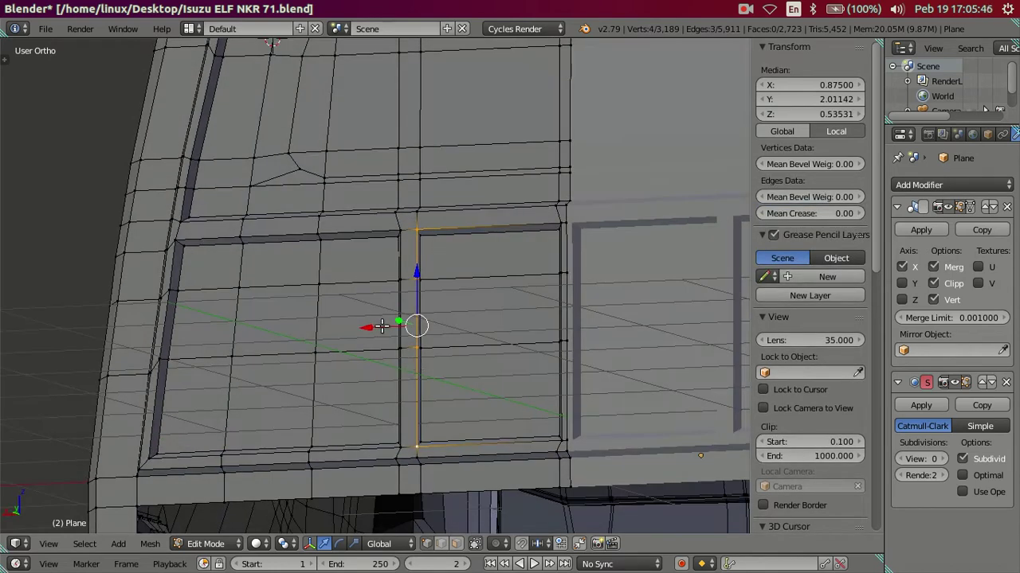
{"action": "key", "text": "g"}
{"action": "key", "text": "x"}
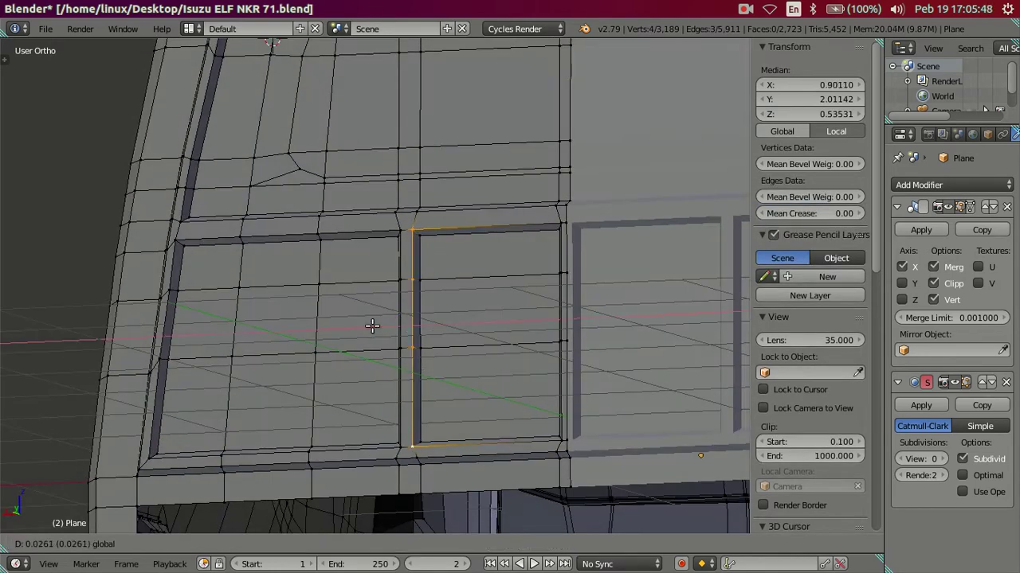
{"action": "key", "text": "Escape"}
{"action": "key", "text": "a"}
{"action": "mouse_move", "coordinate": [372, 325]}
{"action": "middle_mouse_down"}
{"action": "mouse_move", "coordinate": [427, 214]}
{"action": "mouse_move", "coordinate": [420, 287]}
{"action": "mouse_move", "coordinate": [398, 293]}
{"action": "mouse_move", "coordinate": [436, 333]}
{"action": "mouse_move", "coordinate": [453, 320]}
{"action": "mouse_move", "coordinate": [410, 329]}
{"action": "middle_mouse_up"}
{"action": "key", "text": "Tab"}
{"action": "key", "text": "Tab"}
In face select mode, select the window frame face loop and the horizontal strip.
{"action": "scroll", "coordinate": [453, 470], "scroll_direction": "up", "scroll_amount": 2}
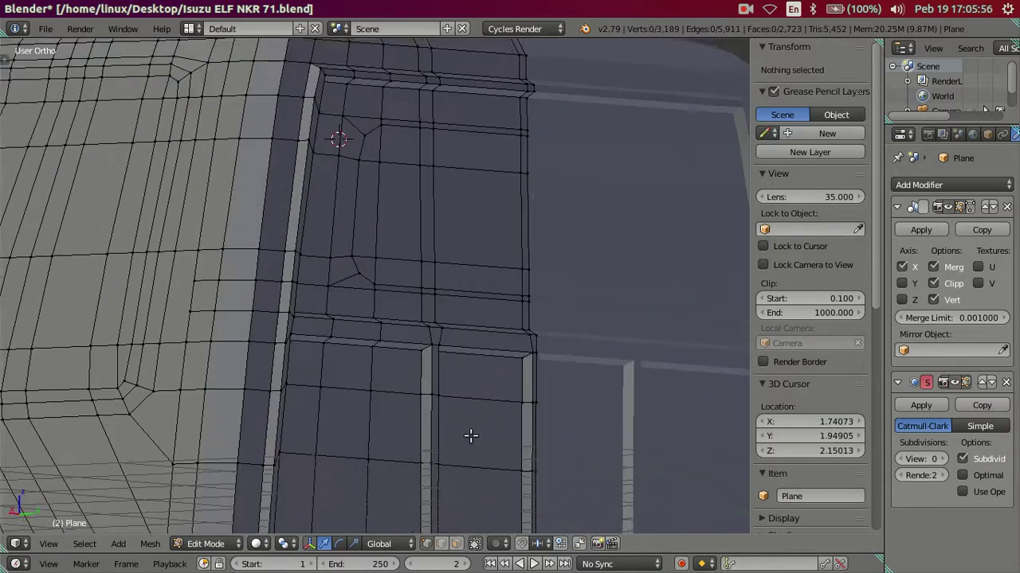
{"action": "scroll", "coordinate": [469, 496], "scroll_direction": "up", "scroll_amount": 2}
{"action": "left_click", "coordinate": [455, 544]}
{"action": "scroll", "coordinate": [401, 426], "scroll_direction": "up", "scroll_amount": 1}
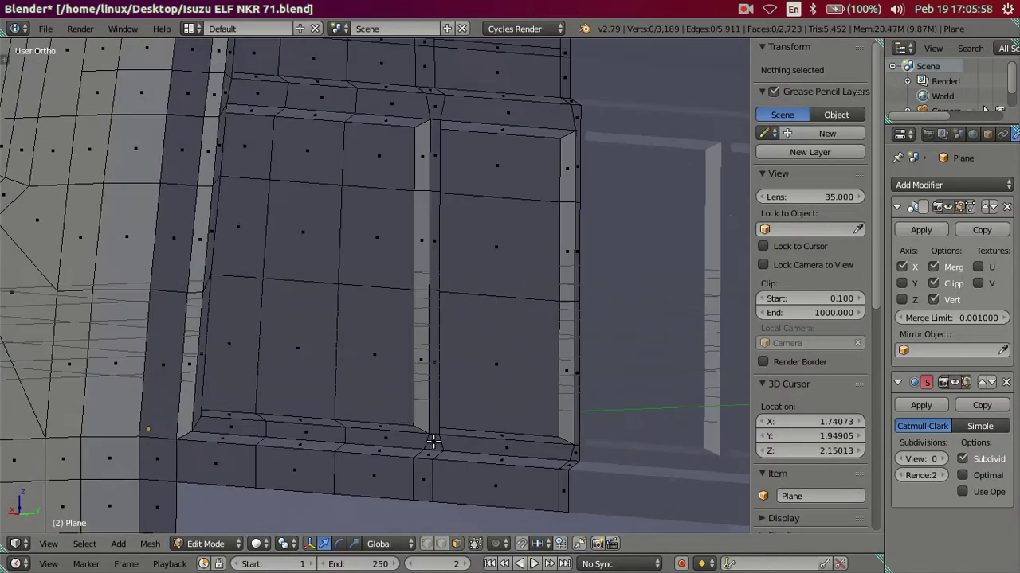
{"action": "left_click", "coordinate": [434, 440], "text": "alt"}
{"action": "scroll", "coordinate": [428, 252], "scroll_direction": "up", "scroll_amount": 5, "text": "shift"}
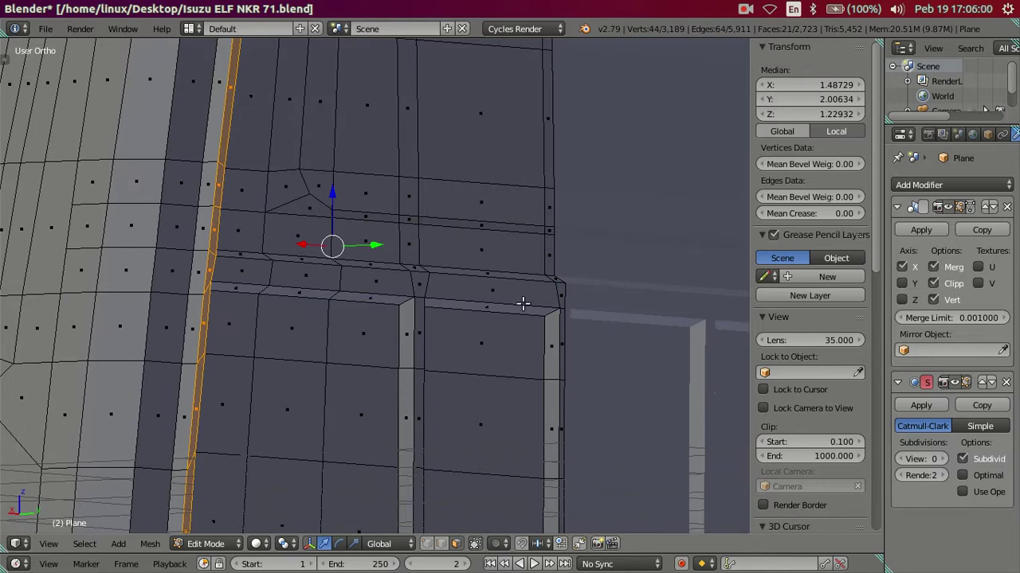
{"action": "left_click", "coordinate": [253, 274], "text": "shift"}
{"action": "left_click", "coordinate": [561, 290], "text": "alt+shift"}
Add the right vertical frame strip and the middle divider strip to the selection.
{"action": "scroll", "coordinate": [500, 191], "scroll_direction": "down", "scroll_amount": 5, "text": "shift"}
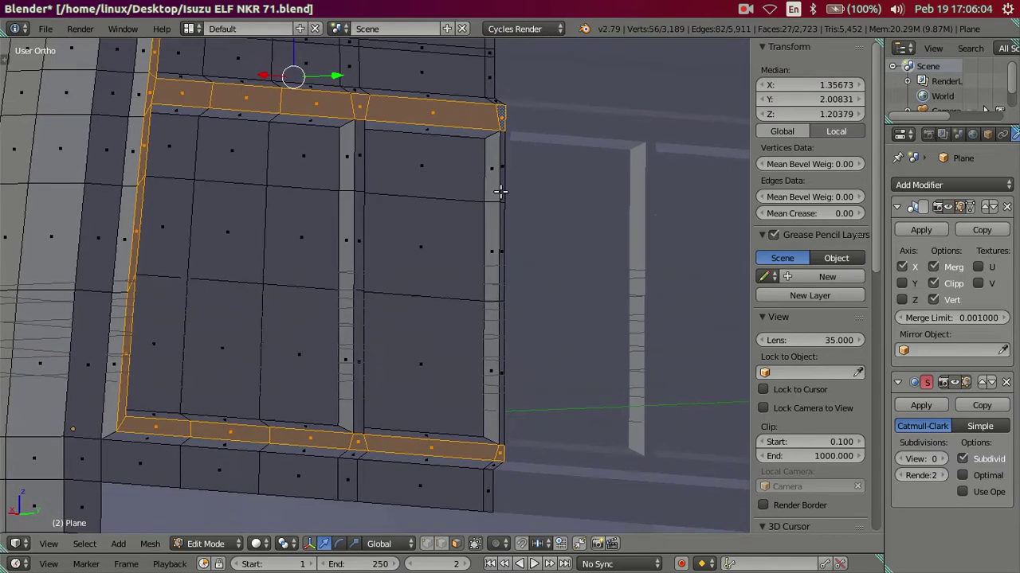
{"action": "left_click", "coordinate": [502, 398], "text": "alt+shift"}
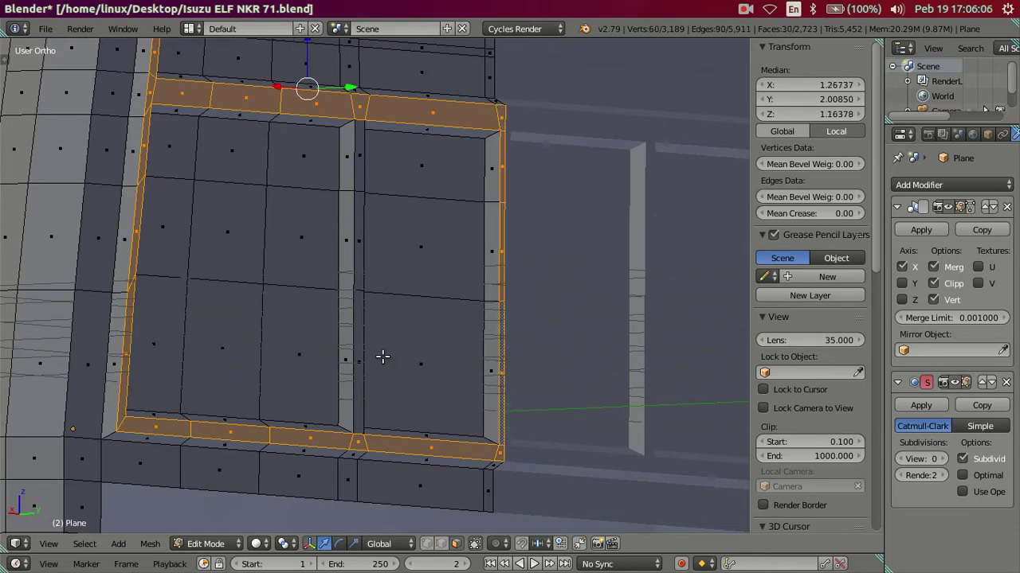
{"action": "left_click", "coordinate": [361, 322], "text": "shift"}
{"action": "left_click", "coordinate": [360, 171], "text": "shift"}
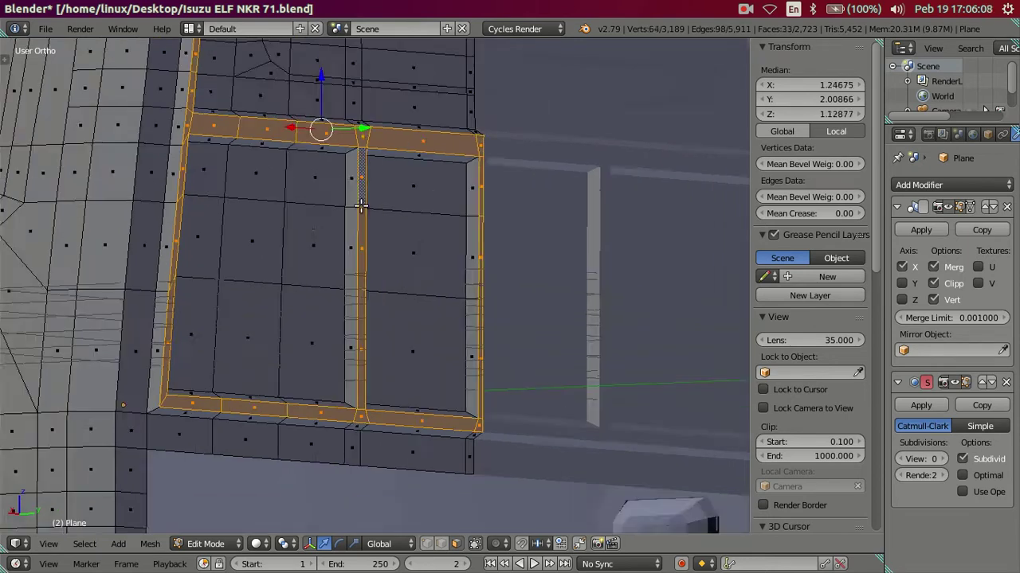
{"action": "scroll", "coordinate": [361, 171], "scroll_direction": "down", "scroll_amount": 4}
{"action": "mouse_move", "coordinate": [360, 171]}
{"action": "middle_mouse_down"}
{"action": "mouse_move", "coordinate": [375, 292]}
{"action": "mouse_move", "coordinate": [391, 284]}
{"action": "mouse_move", "coordinate": [371, 296]}
{"action": "mouse_move", "coordinate": [411, 314]}
{"action": "mouse_move", "coordinate": [433, 371]}
{"action": "mouse_move", "coordinate": [430, 420]}
{"action": "middle_mouse_up"}
{"action": "scroll", "coordinate": [375, 293], "scroll_direction": "up", "scroll_amount": 5}
Offset the selected frame and divider strips 0.05 along Y.
{"action": "left_click_drag", "start_coordinate": [417, 413], "coordinate": [409, 411]}
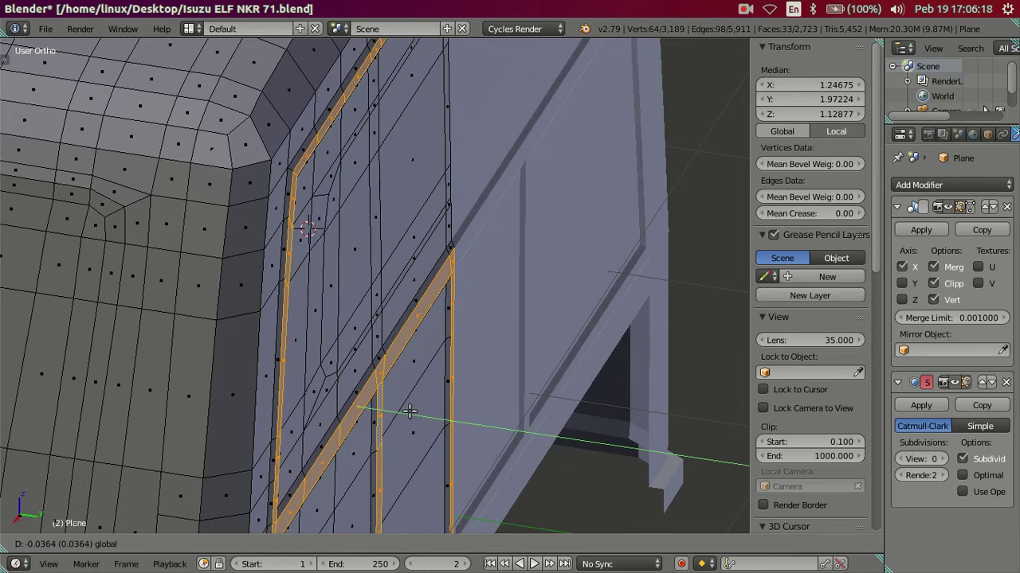
{"action": "key", "text": "minus"}
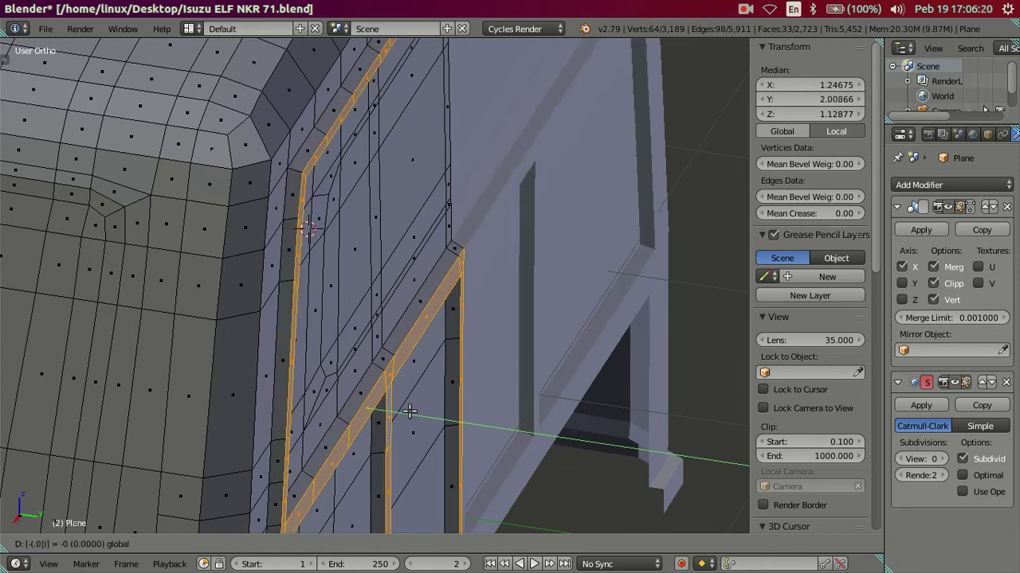
{"action": "type", "text": "0.05"}
{"action": "key", "text": "Return"}
{"action": "key", "text": "a"}
{"action": "mouse_move", "coordinate": [409, 411]}
{"action": "middle_mouse_down"}
{"action": "mouse_move", "coordinate": [493, 273]}
{"action": "mouse_move", "coordinate": [412, 355]}
{"action": "mouse_move", "coordinate": [347, 277]}
{"action": "middle_mouse_up"}
{"action": "key", "text": "Tab"}
{"action": "key", "text": "Tab"}
{"action": "mouse_move", "coordinate": [352, 317]}
{"action": "middle_mouse_down"}
{"action": "mouse_move", "coordinate": [384, 413]}
{"action": "mouse_move", "coordinate": [366, 362]}
{"action": "mouse_move", "coordinate": [411, 366]}
{"action": "mouse_move", "coordinate": [358, 337]}
{"action": "mouse_move", "coordinate": [328, 337]}
{"action": "middle_mouse_up"}
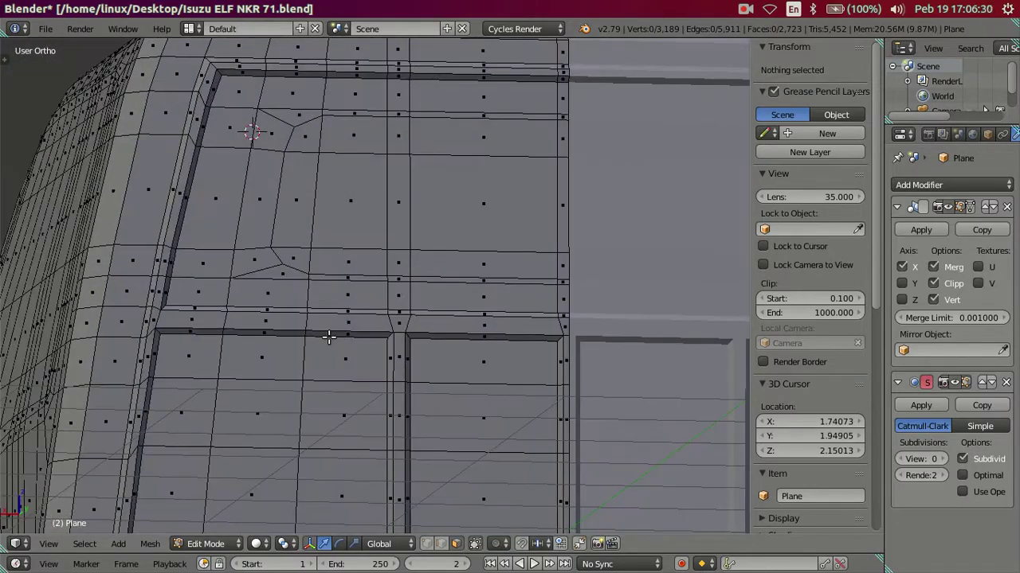
Switch to back view, select the horizontal strip's face chain, then clear it.
{"action": "key", "text": "ctrl+KP_1"}
{"action": "right_click", "coordinate": [136, 359]}
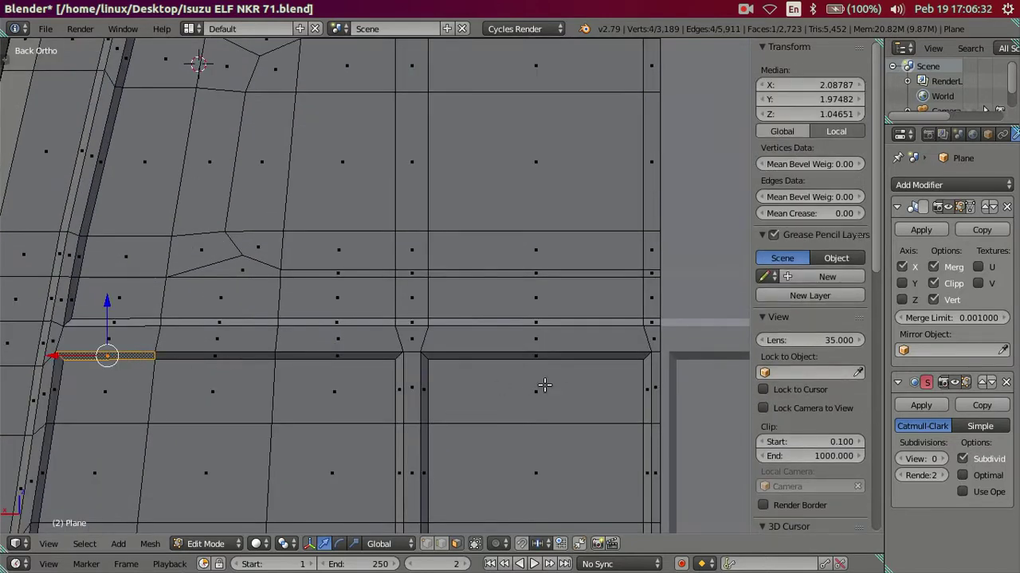
{"action": "right_click", "coordinate": [596, 356], "text": "ctrl"}
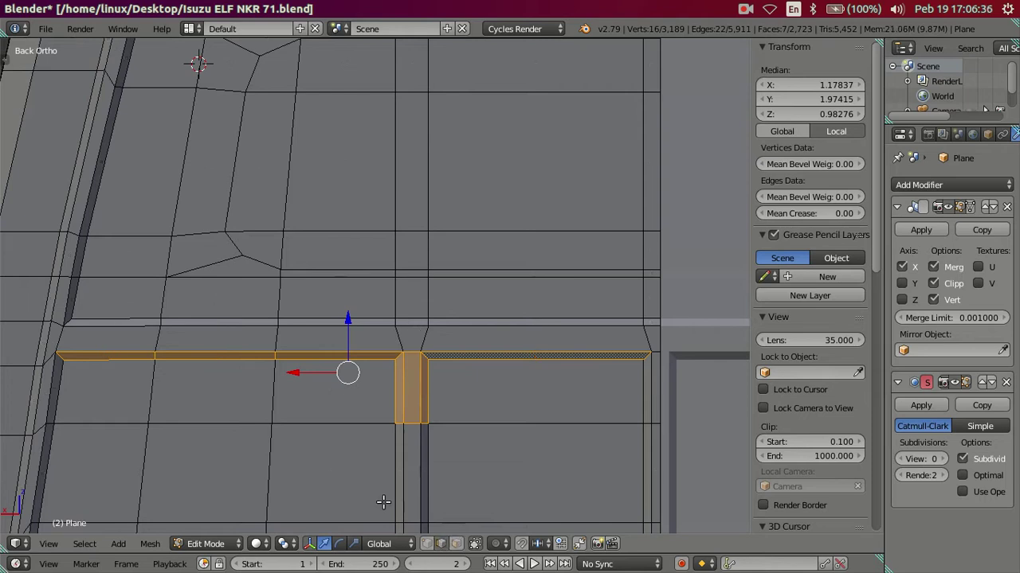
{"action": "key", "text": "a"}
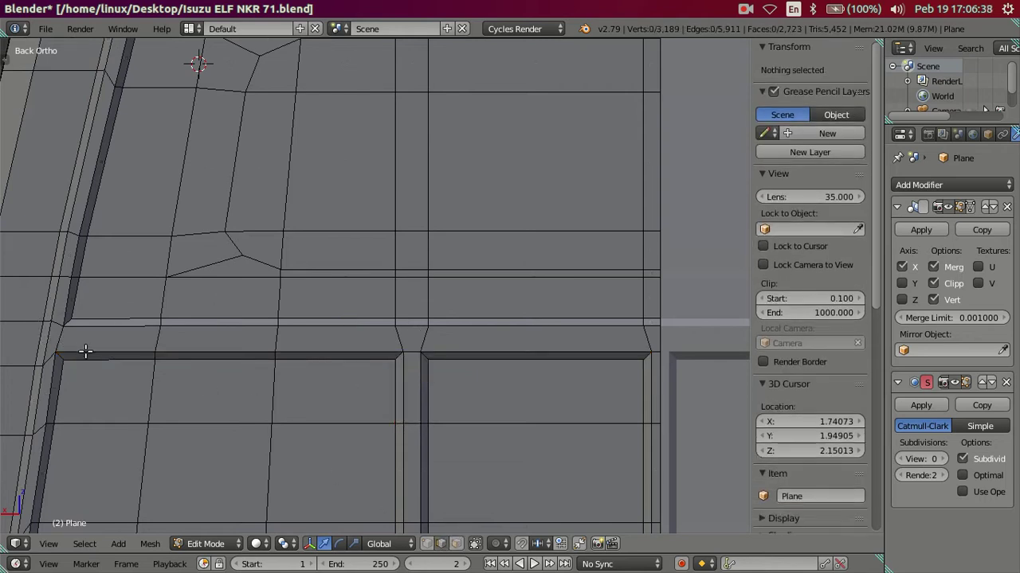
Select the strip's 13-vertex upper edge row and raise it about 0.0395 along Z.
{"action": "right_click", "coordinate": [86, 351]}
{"action": "right_click", "coordinate": [195, 356], "text": "shift"}
{"action": "right_click", "coordinate": [331, 364], "text": "shift"}
{"action": "right_click", "coordinate": [496, 353], "text": "ctrl"}
{"action": "right_click", "coordinate": [655, 348], "text": "shift"}
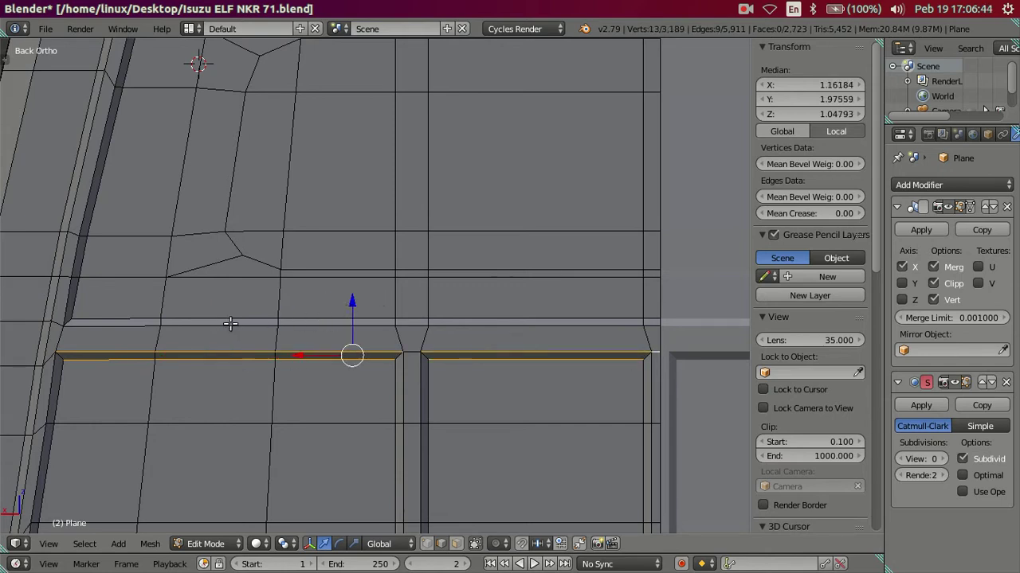
{"action": "scroll", "coordinate": [229, 324], "scroll_direction": "down", "scroll_amount": 2}
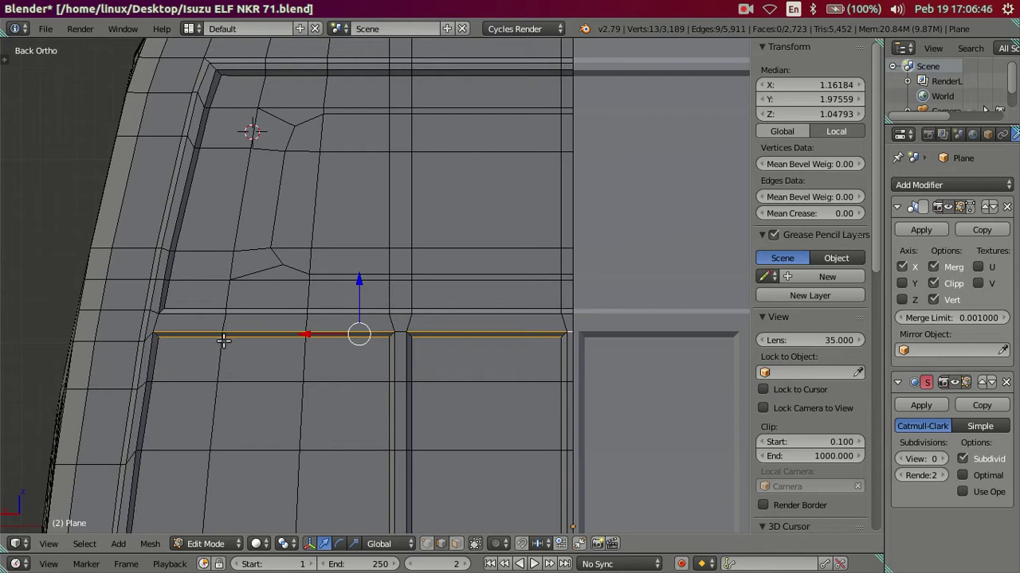
{"action": "scroll", "coordinate": [224, 340], "scroll_direction": "up", "scroll_amount": 2}
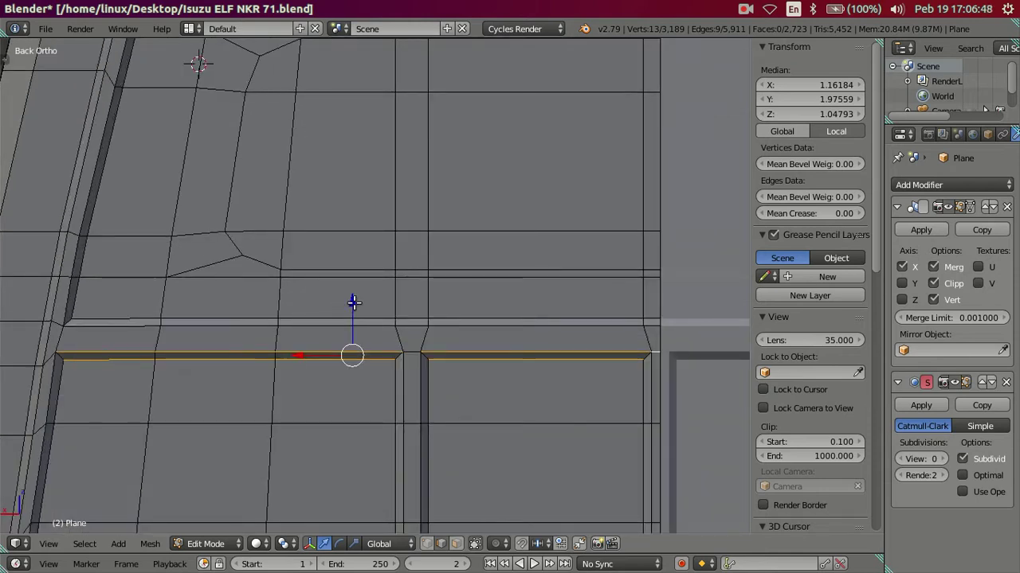
{"action": "left_click_drag", "start_coordinate": [354, 302], "coordinate": [355, 294]}
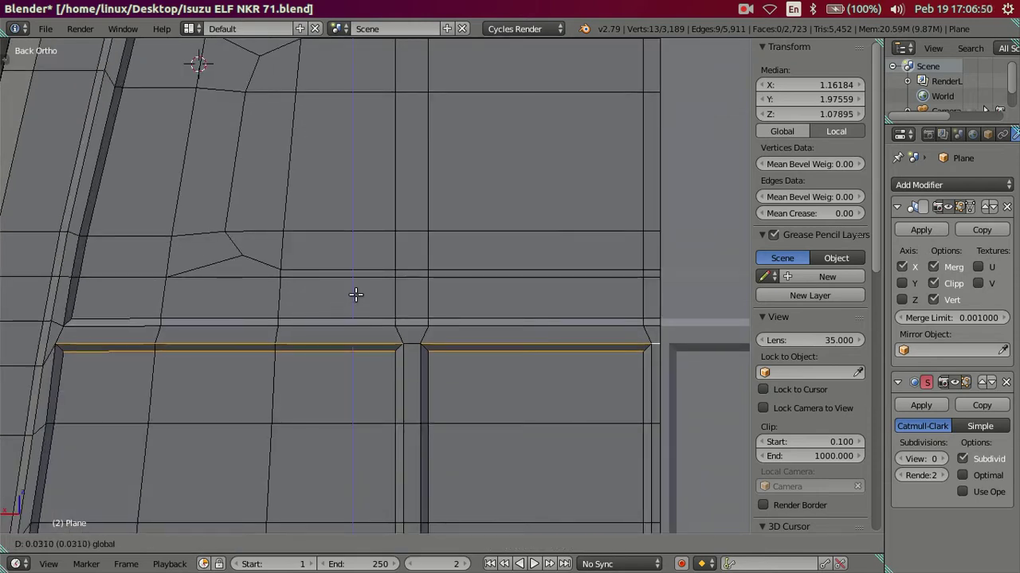
{"action": "left_click_drag", "start_coordinate": [355, 294], "coordinate": [355, 292]}
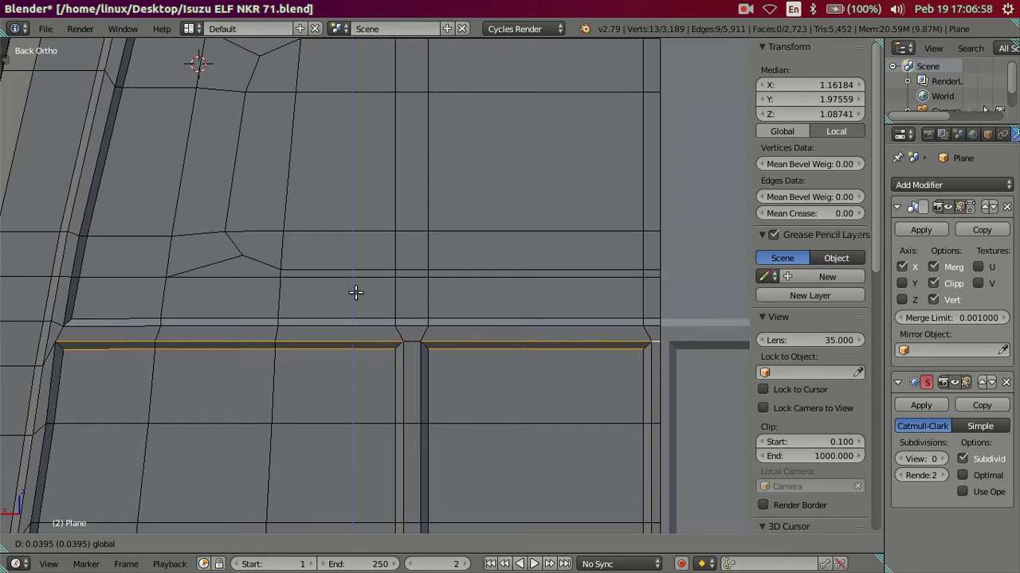
Confirm the groove loop's raised height, then slide its end edge slightly along X.
{"action": "left_click", "coordinate": [355, 292]}
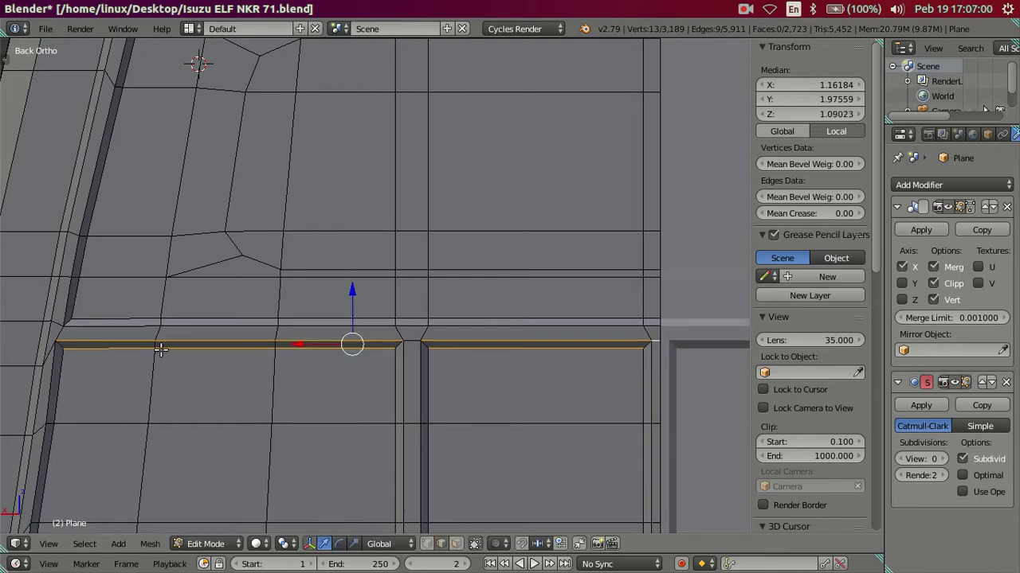
{"action": "middle_click_drag", "start_coordinate": [156, 348], "coordinate": [262, 314], "text": "shift"}
{"action": "scroll", "coordinate": [281, 325], "scroll_direction": "up", "scroll_amount": 2}
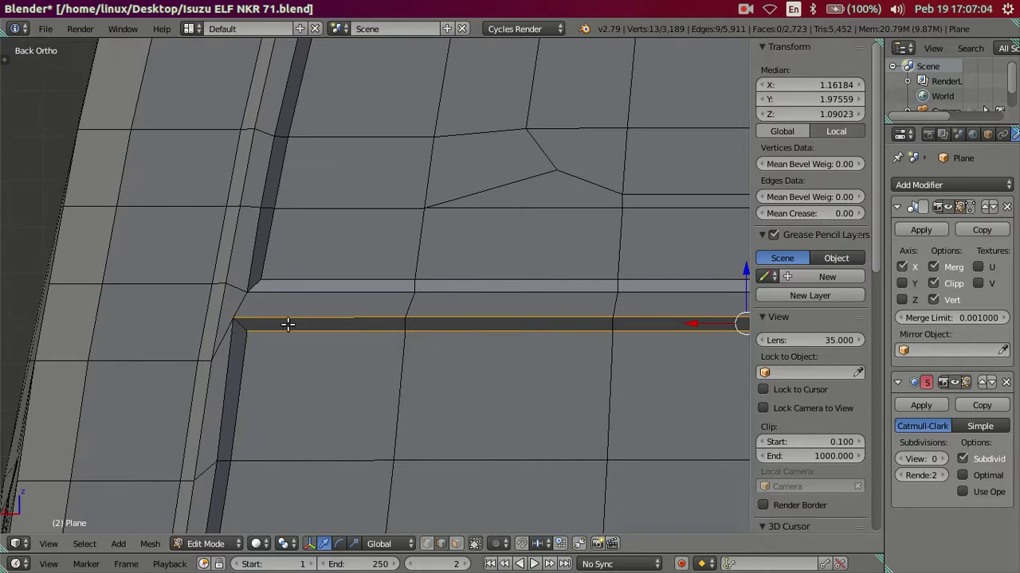
{"action": "right_click", "coordinate": [231, 326]}
{"action": "left_click_drag", "start_coordinate": [201, 327], "coordinate": [207, 329]}
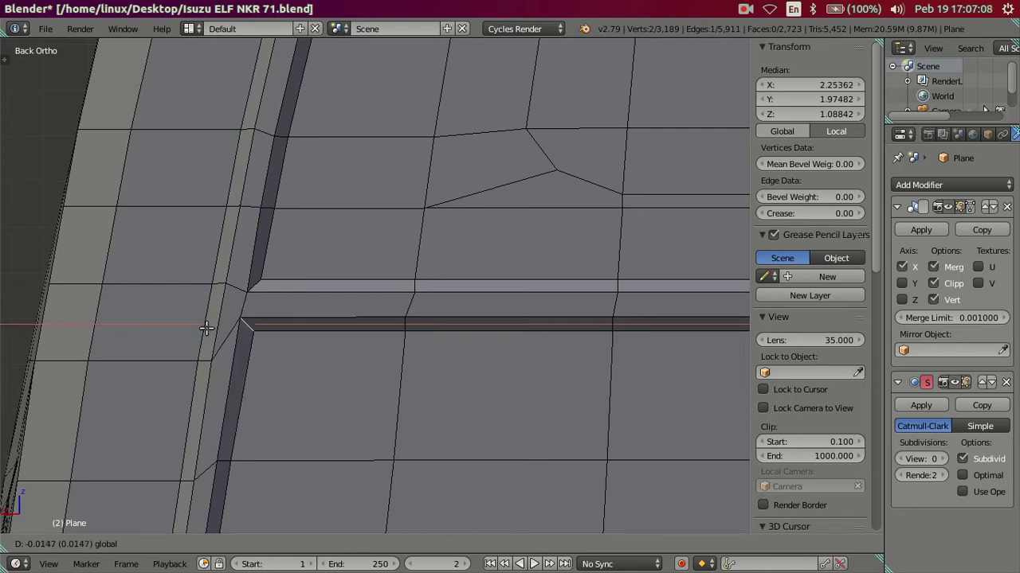
{"action": "left_click", "coordinate": [206, 329]}
Deselect everything, return to Object Mode and orbit around the cab to inspect the grooves.
{"action": "scroll", "coordinate": [383, 326], "scroll_direction": "down", "scroll_amount": 3}
{"action": "key", "text": "a"}
{"action": "key", "text": "Tab"}
{"action": "mouse_move", "coordinate": [382, 326]}
{"action": "middle_mouse_down"}
{"action": "mouse_move", "coordinate": [478, 319]}
{"action": "mouse_move", "coordinate": [471, 288]}
{"action": "mouse_move", "coordinate": [211, 280]}
{"action": "mouse_move", "coordinate": [264, 349]}
{"action": "mouse_move", "coordinate": [437, 332]}
{"action": "mouse_move", "coordinate": [300, 330]}
{"action": "middle_mouse_up"}
{"action": "scroll", "coordinate": [429, 294], "scroll_direction": "up", "scroll_amount": 3}
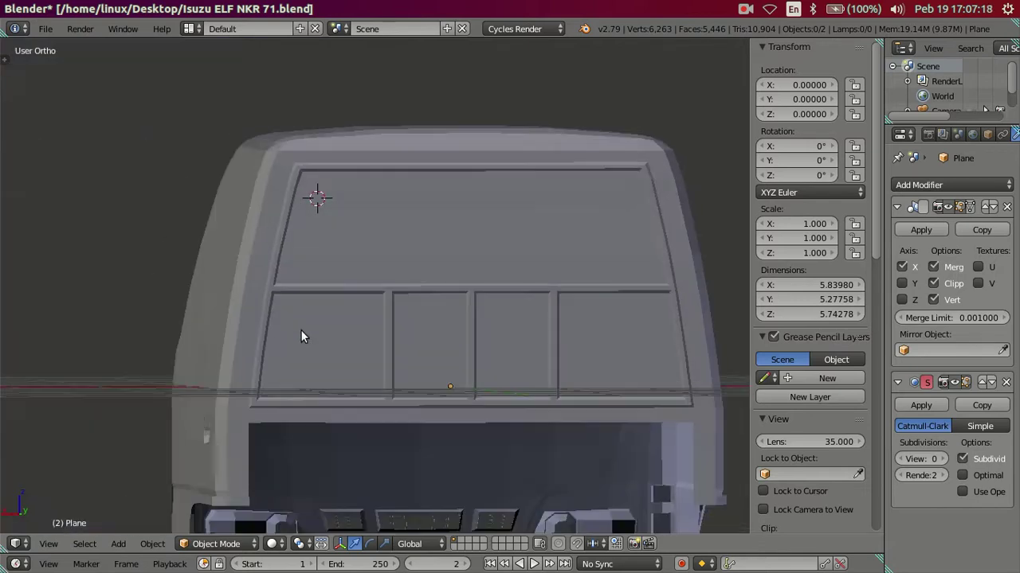
Set the Subdivision viewport level to 2 and enter Edit Mode close to the panel edge.
{"action": "left_click", "coordinate": [943, 459]}
{"action": "left_click", "coordinate": [942, 460]}
{"action": "mouse_move", "coordinate": [385, 278]}
{"action": "middle_mouse_down"}
{"action": "mouse_move", "coordinate": [340, 310]}
{"action": "mouse_move", "coordinate": [393, 296]}
{"action": "mouse_move", "coordinate": [321, 312]}
{"action": "middle_mouse_up"}
{"action": "scroll", "coordinate": [279, 239], "scroll_direction": "up", "scroll_amount": 3}
{"action": "scroll", "coordinate": [255, 220], "scroll_direction": "up", "scroll_amount": 3}
{"action": "key", "text": "Tab"}
{"action": "mouse_move", "coordinate": [295, 234]}
{"action": "middle_mouse_down"}
{"action": "mouse_move", "coordinate": [243, 243]}
{"action": "mouse_move", "coordinate": [336, 304]}
{"action": "middle_mouse_up"}
{"action": "scroll", "coordinate": [234, 248], "scroll_direction": "up", "scroll_amount": 2}
{"action": "scroll", "coordinate": [371, 391], "scroll_direction": "down", "scroll_amount": 3}
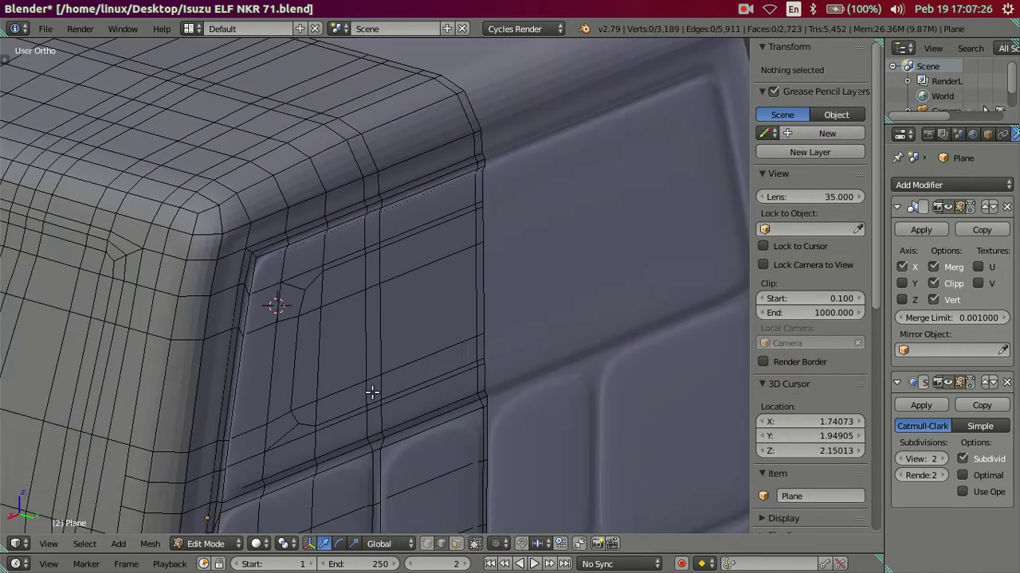
{"action": "middle_click_drag", "start_coordinate": [371, 391], "coordinate": [371, 410]}
{"action": "scroll", "coordinate": [375, 409], "scroll_direction": "up", "scroll_amount": 3}
{"action": "scroll", "coordinate": [376, 410], "scroll_direction": "up", "scroll_amount": 3}
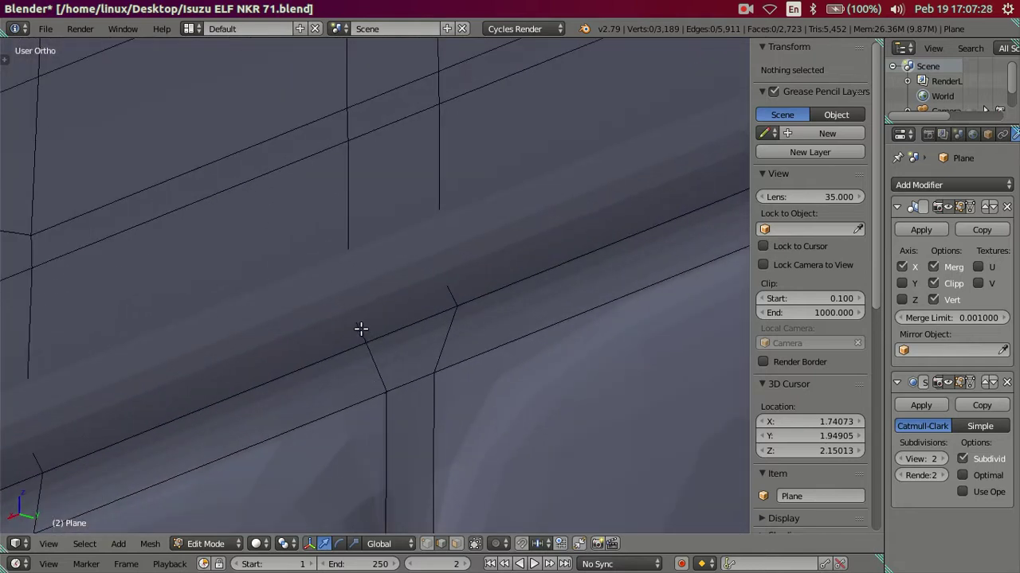
Try four loop cuts along the panel edge, drop the preview to 0, then undo them.
{"action": "key", "text": "ctrl+r"}
{"action": "left_click", "coordinate": [361, 329]}
{"action": "right_click", "coordinate": [357, 326]}
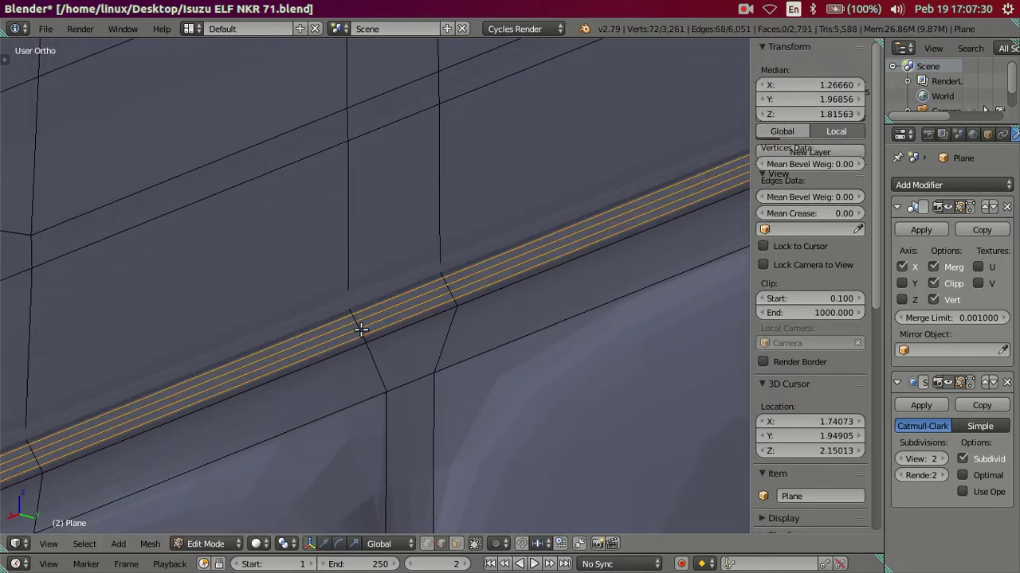
{"action": "double_click", "coordinate": [901, 457]}
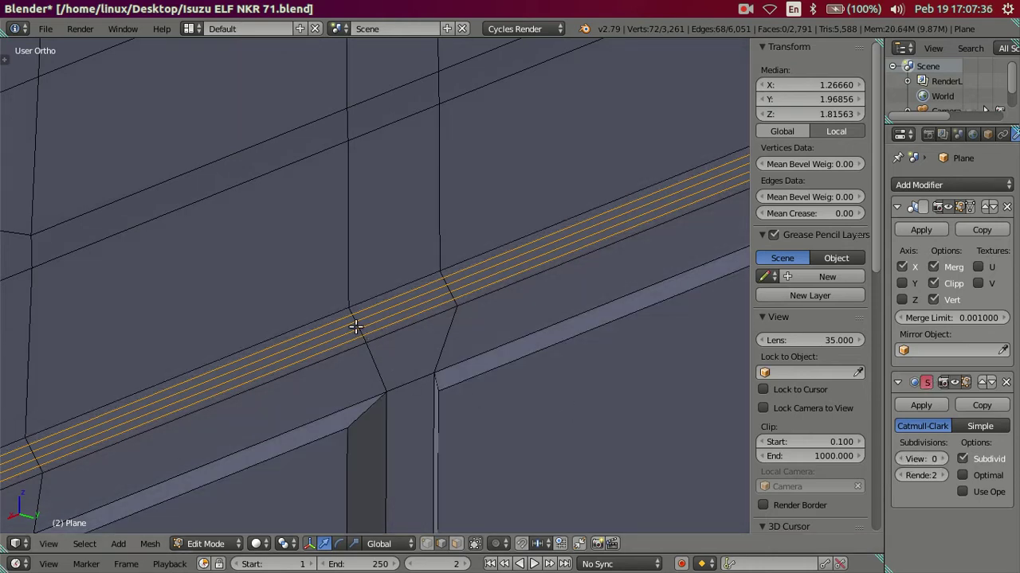
{"action": "key", "text": "ctrl+z"}
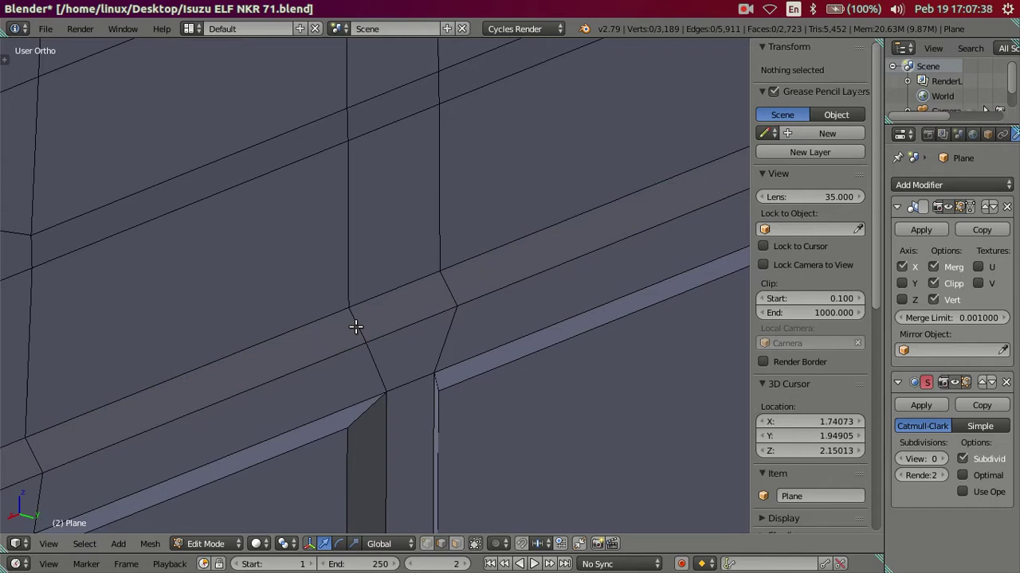
Add two centred edge loops along the groove and one along the vertical edge.
{"action": "key", "text": "ctrl+r"}
{"action": "left_click", "coordinate": [356, 326]}
{"action": "right_click", "coordinate": [355, 326]}
{"action": "mouse_move", "coordinate": [357, 330]}
{"action": "middle_mouse_down"}
{"action": "mouse_move", "coordinate": [379, 388]}
{"action": "mouse_move", "coordinate": [411, 308]}
{"action": "mouse_move", "coordinate": [262, 353]}
{"action": "mouse_move", "coordinate": [330, 364]}
{"action": "mouse_move", "coordinate": [235, 391]}
{"action": "mouse_move", "coordinate": [0, 417]}
{"action": "middle_mouse_up"}
{"action": "key", "text": "ctrl+r"}
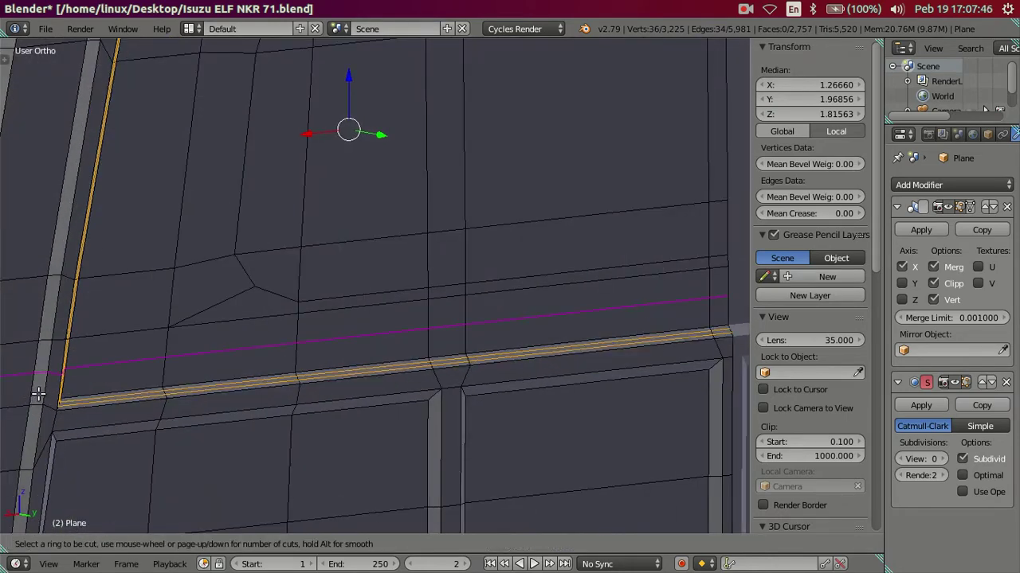
{"action": "left_click", "coordinate": [37, 405]}
{"action": "right_click", "coordinate": [37, 407]}
Cut a centred supporting loop along each of the two vertical pillar edges.
{"action": "mouse_move", "coordinate": [324, 453]}
{"action": "middle_mouse_down"}
{"action": "mouse_move", "coordinate": [330, 382]}
{"action": "mouse_move", "coordinate": [428, 292]}
{"action": "mouse_move", "coordinate": [433, 391]}
{"action": "middle_mouse_up"}
{"action": "scroll", "coordinate": [399, 408], "scroll_direction": "up", "scroll_amount": 1}
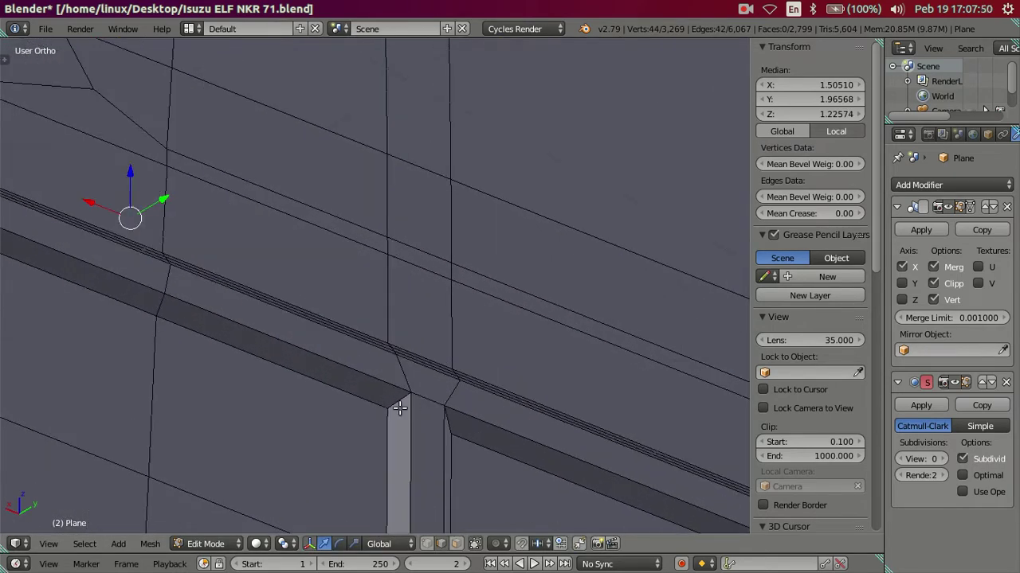
{"action": "key", "text": "ctrl+r"}
{"action": "left_click", "coordinate": [399, 408]}
{"action": "right_click", "coordinate": [432, 416]}
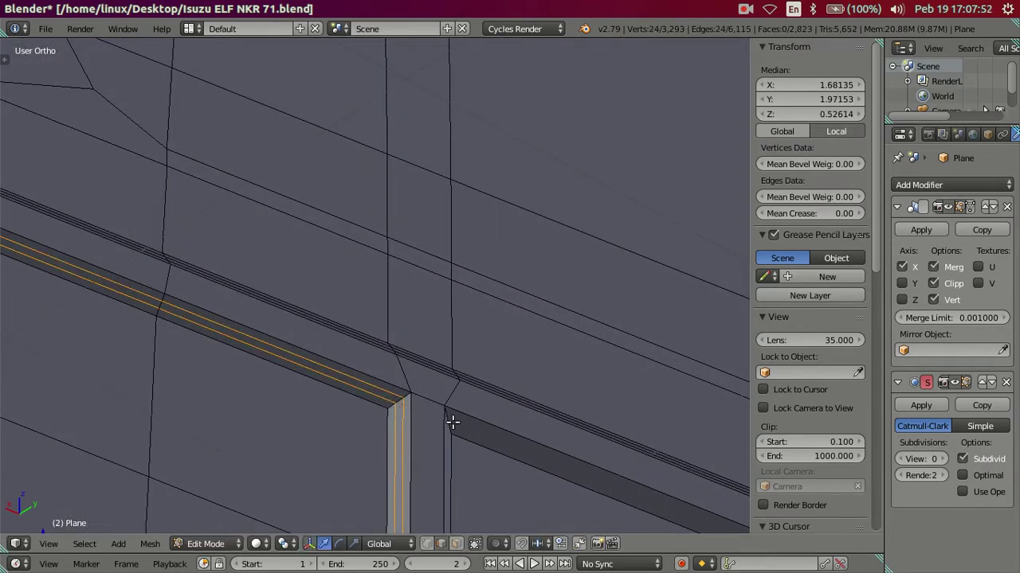
{"action": "key", "text": "ctrl+r"}
{"action": "left_click", "coordinate": [452, 422]}
{"action": "right_click", "coordinate": [452, 423]}
Deselect, return to Object Mode and inspect the panel grooves at subdivision level 2.
{"action": "scroll", "coordinate": [452, 422], "scroll_direction": "down", "scroll_amount": 4}
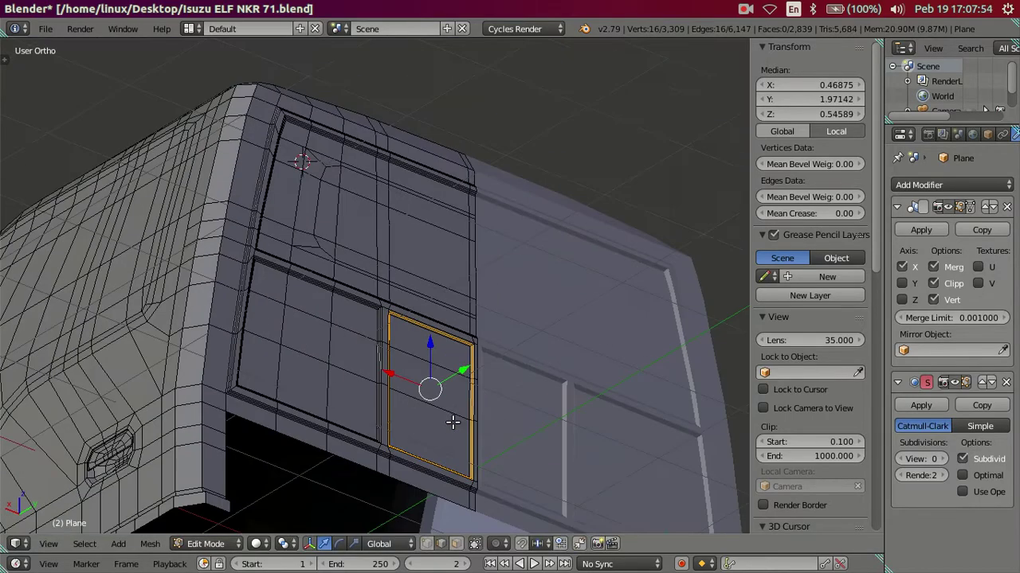
{"action": "middle_click_drag", "start_coordinate": [452, 422], "coordinate": [364, 387]}
{"action": "key", "text": "a"}
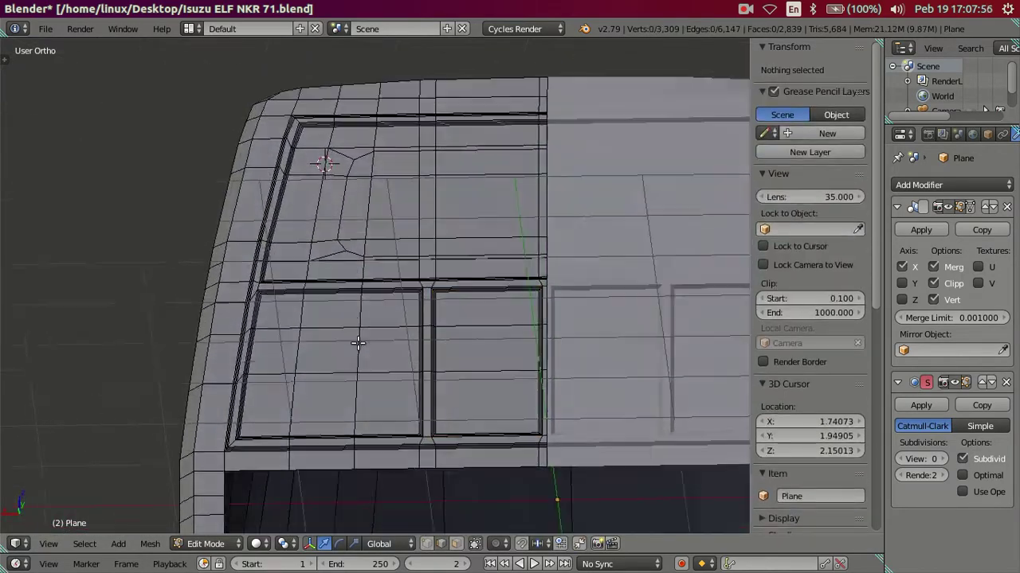
{"action": "key", "text": "Tab"}
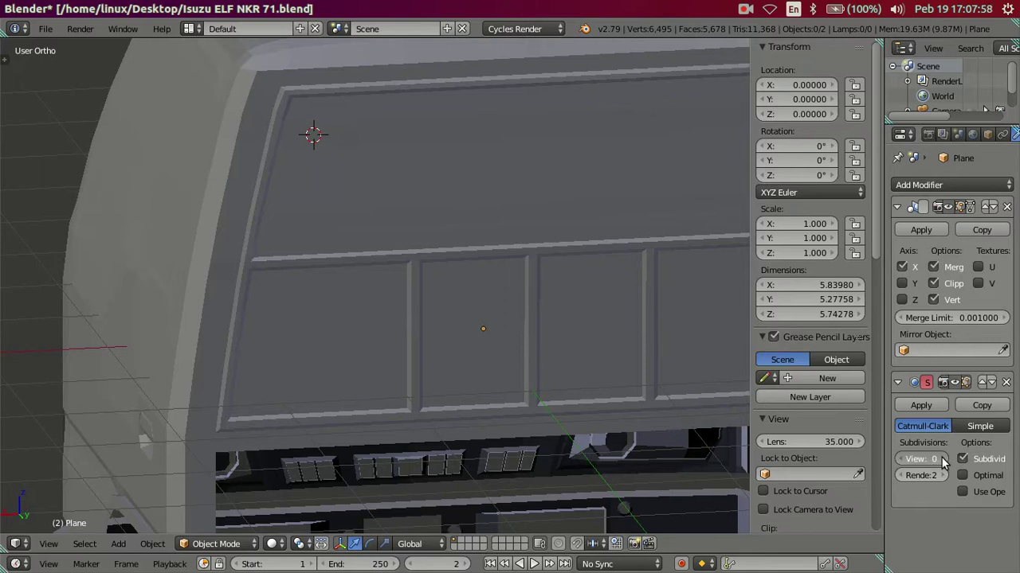
{"action": "left_click", "coordinate": [942, 459]}
{"action": "left_click", "coordinate": [943, 460]}
{"action": "scroll", "coordinate": [476, 286], "scroll_direction": "up", "scroll_amount": 2}
{"action": "mouse_move", "coordinate": [455, 275]}
{"action": "middle_mouse_down"}
{"action": "mouse_move", "coordinate": [360, 261]}
{"action": "mouse_move", "coordinate": [594, 284]}
{"action": "middle_mouse_up"}
{"action": "scroll", "coordinate": [351, 261], "scroll_direction": "up", "scroll_amount": 3}
{"action": "scroll", "coordinate": [368, 244], "scroll_direction": "up", "scroll_amount": 2}
{"action": "scroll", "coordinate": [371, 245], "scroll_direction": "up", "scroll_amount": 2}
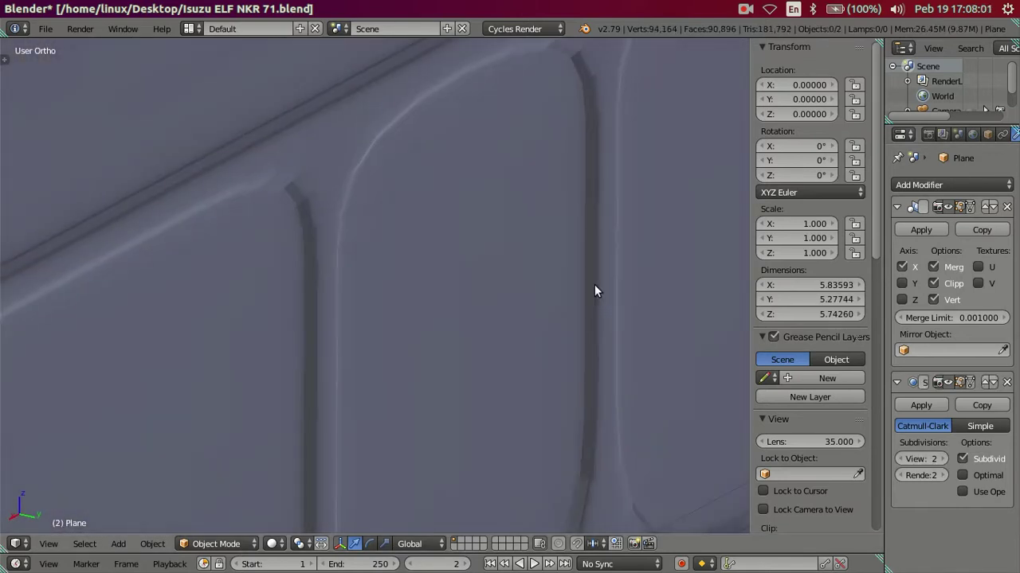
{"action": "scroll", "coordinate": [594, 285], "scroll_direction": "down", "scroll_amount": 2}
Lower the subdivision preview to 0, switch to back orthographic view and re-enter Edit Mode.
{"action": "left_click", "coordinate": [900, 460]}
{"action": "left_click", "coordinate": [901, 459]}
{"action": "scroll", "coordinate": [655, 365], "scroll_direction": "down", "scroll_amount": 3}
{"action": "scroll", "coordinate": [628, 358], "scroll_direction": "down", "scroll_amount": 3}
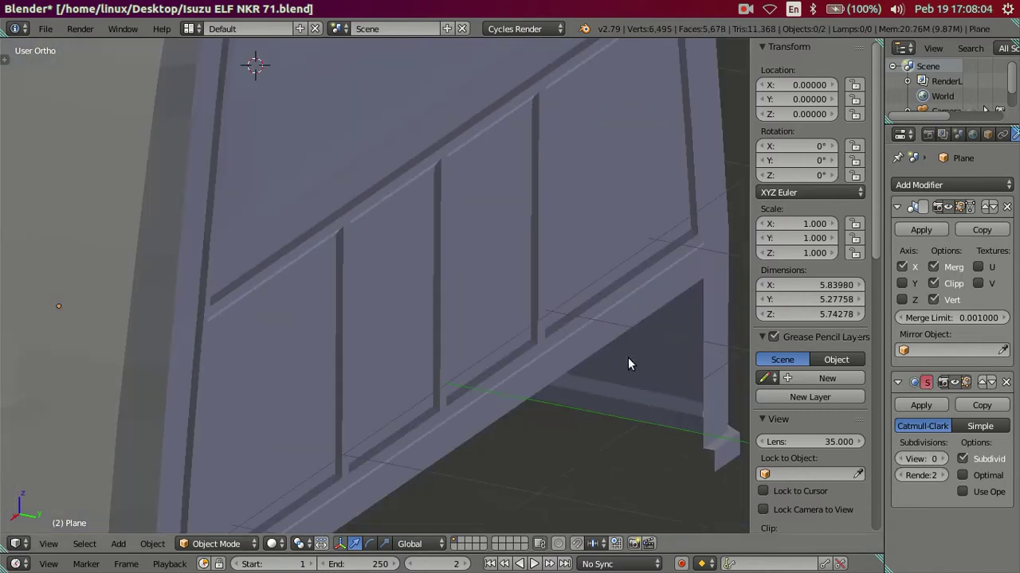
{"action": "key", "text": "ctrl+KP_1"}
{"action": "key", "text": "Tab"}
{"action": "scroll", "coordinate": [557, 337], "scroll_direction": "up", "scroll_amount": 3}
Cut many vertical loops through the lower window panel, then dissolve those edges.
{"action": "scroll", "coordinate": [532, 339], "scroll_direction": "up", "scroll_amount": 2}
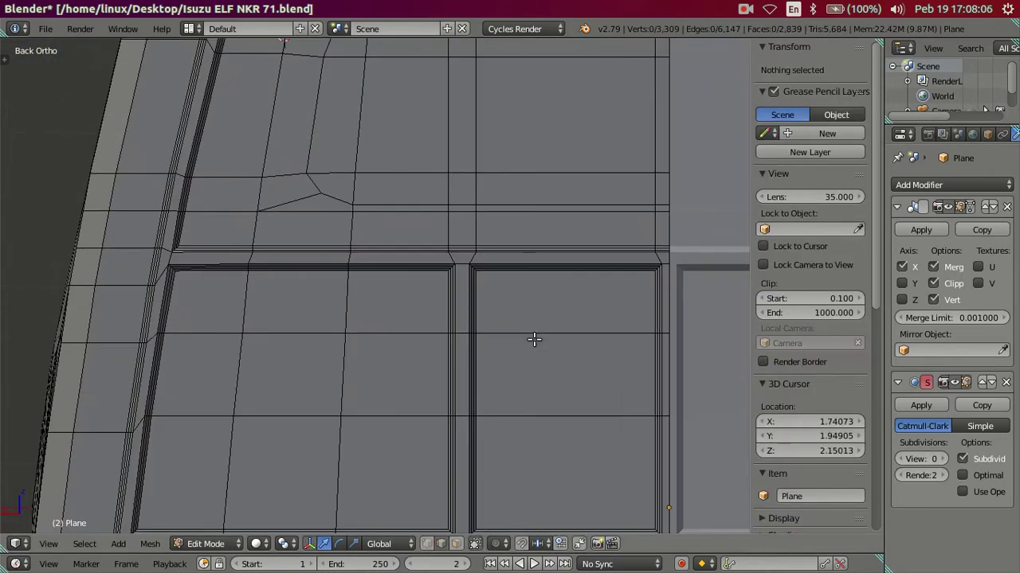
{"action": "scroll", "coordinate": [462, 278], "scroll_direction": "up", "scroll_amount": 2}
{"action": "middle_click_drag", "start_coordinate": [396, 246], "coordinate": [362, 324], "text": "shift"}
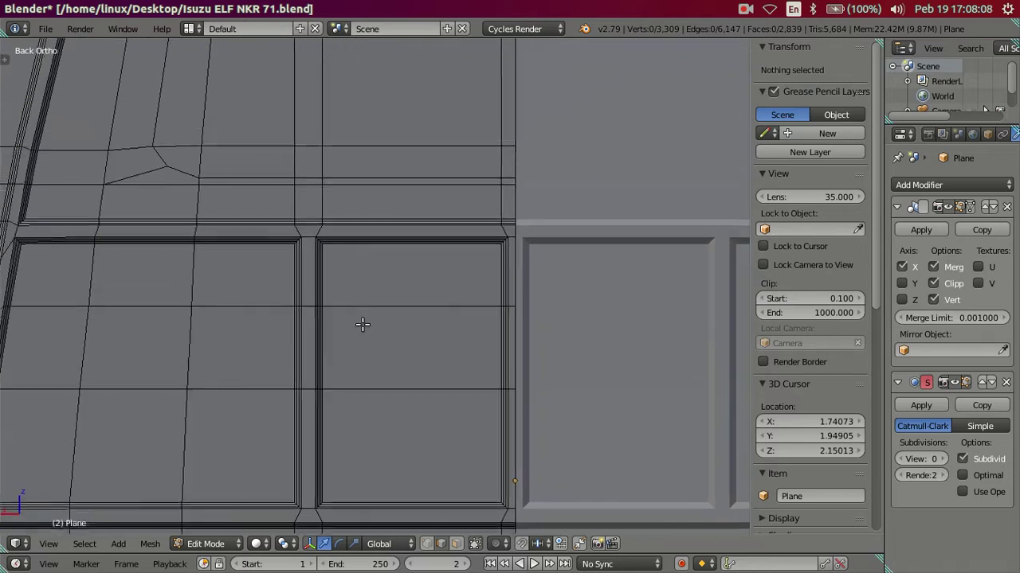
{"action": "middle_click_drag", "start_coordinate": [421, 303], "coordinate": [419, 319], "text": "shift"}
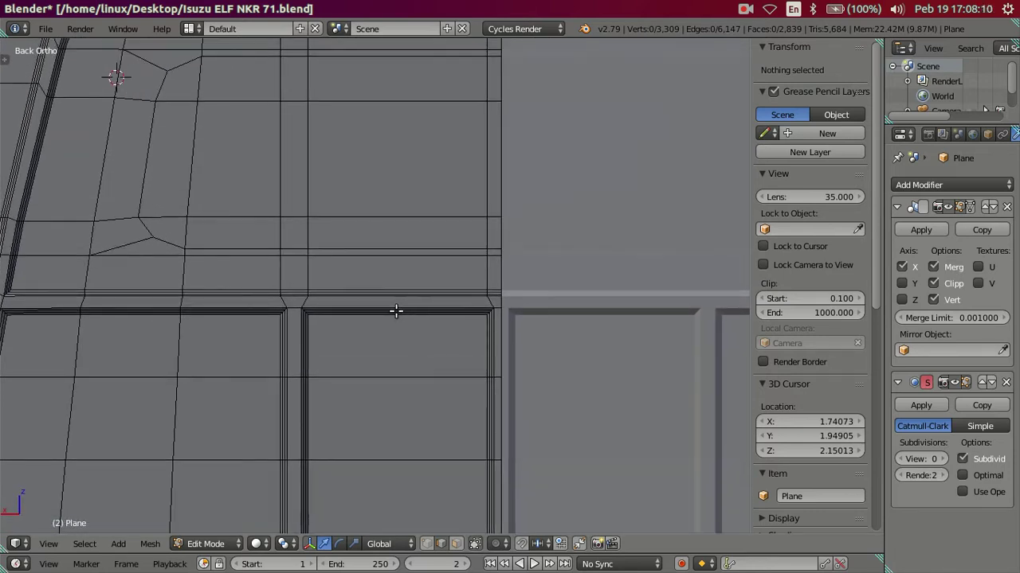
{"action": "key", "text": "ctrl+r"}
{"action": "scroll", "coordinate": [396, 310], "scroll_direction": "up", "scroll_amount": 1}
{"action": "scroll", "coordinate": [396, 311], "scroll_direction": "up", "scroll_amount": 20}
{"action": "left_click", "coordinate": [396, 310]}
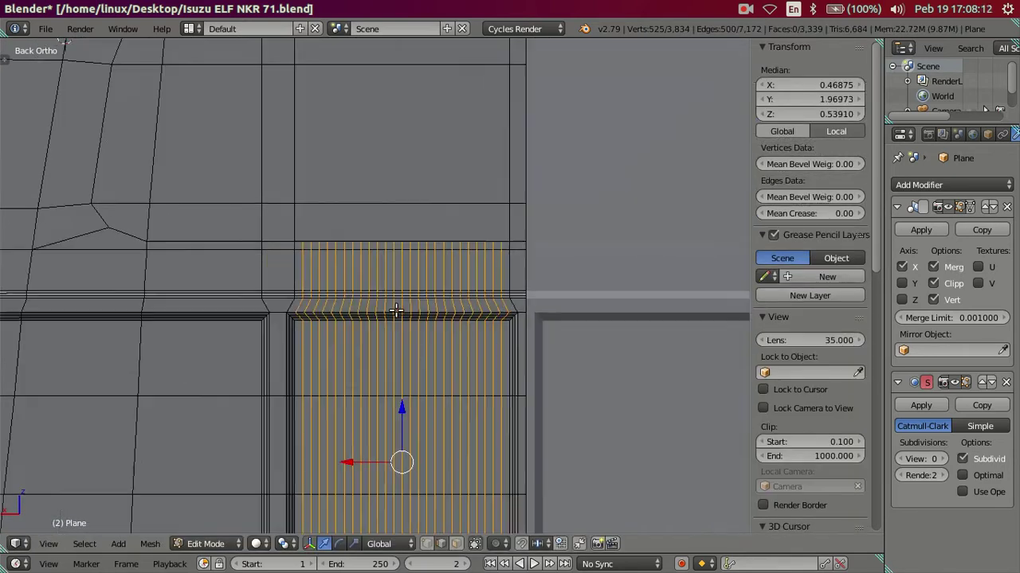
{"action": "scroll", "coordinate": [396, 310], "scroll_direction": "up", "scroll_amount": 2}
{"action": "key", "text": "x"}
{"action": "left_click", "coordinate": [558, 326]}
{"action": "scroll", "coordinate": [364, 357], "scroll_direction": "down", "scroll_amount": 3}
Cut another evenly spaced multi-loop across the window panels and dissolve it again.
{"action": "middle_click_drag", "start_coordinate": [364, 357], "coordinate": [454, 249], "text": "shift"}
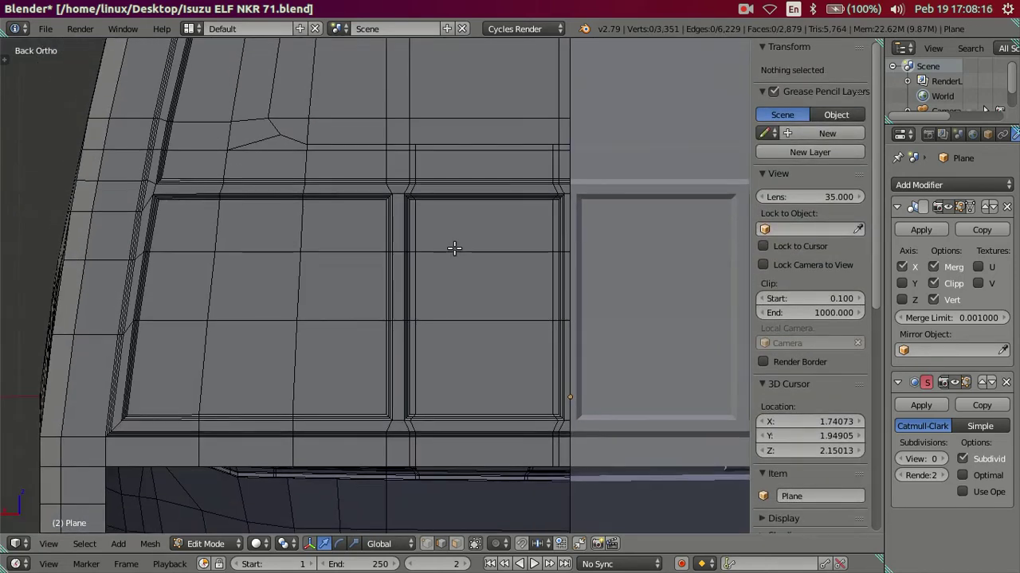
{"action": "scroll", "coordinate": [454, 248], "scroll_direction": "up", "scroll_amount": 2}
{"action": "scroll", "coordinate": [518, 301], "scroll_direction": "up", "scroll_amount": 2}
{"action": "scroll", "coordinate": [318, 233], "scroll_direction": "down", "scroll_amount": 1}
{"action": "middle_click_drag", "start_coordinate": [303, 223], "coordinate": [417, 312], "text": "shift"}
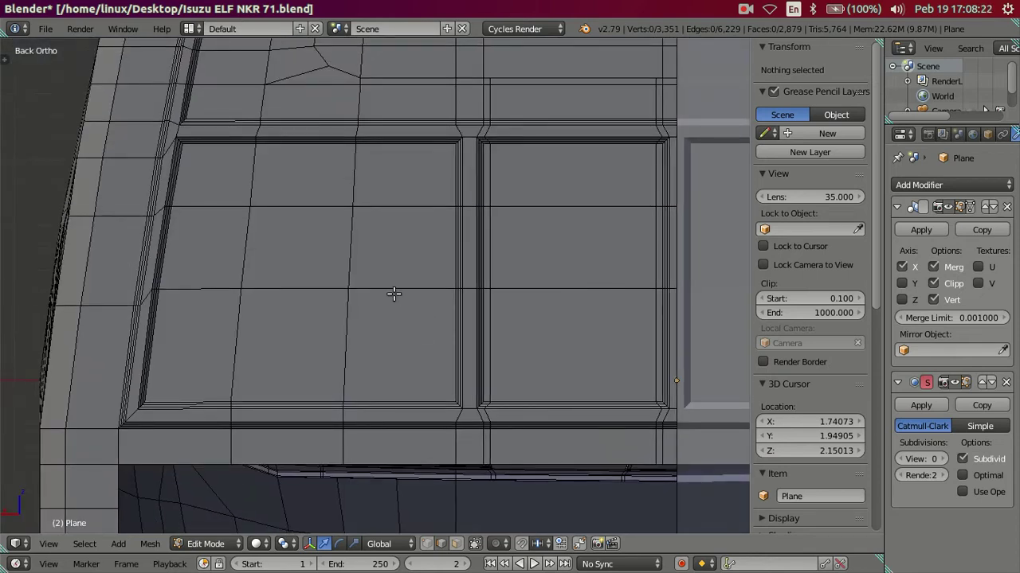
{"action": "key", "text": "ctrl+r"}
{"action": "scroll", "coordinate": [393, 296], "scroll_direction": "up", "scroll_amount": 10}
{"action": "left_click", "coordinate": [394, 295]}
{"action": "right_click", "coordinate": [394, 295]}
{"action": "scroll", "coordinate": [471, 424], "scroll_direction": "up", "scroll_amount": 3}
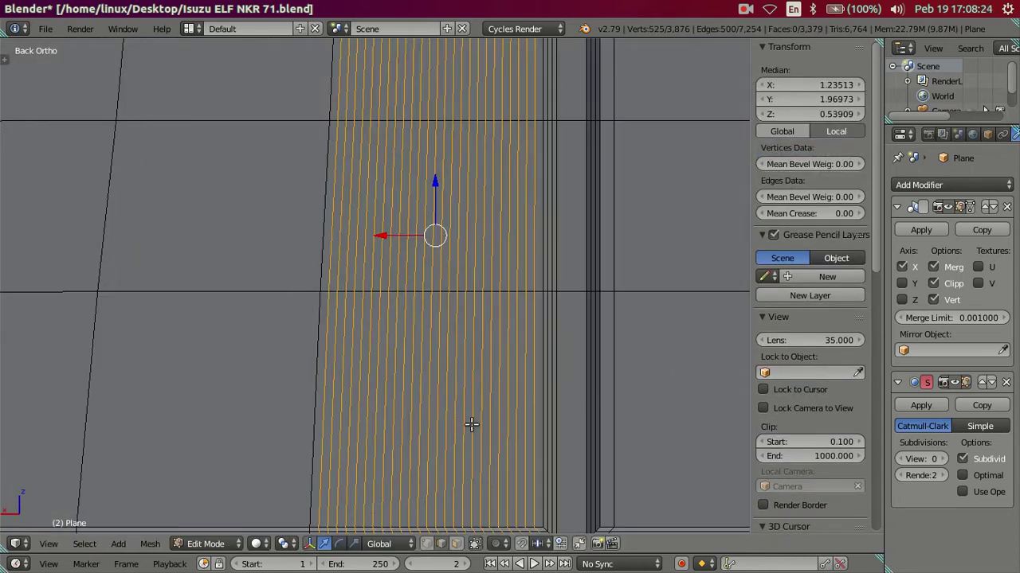
{"action": "key", "text": "x"}
{"action": "left_click", "coordinate": [540, 394]}
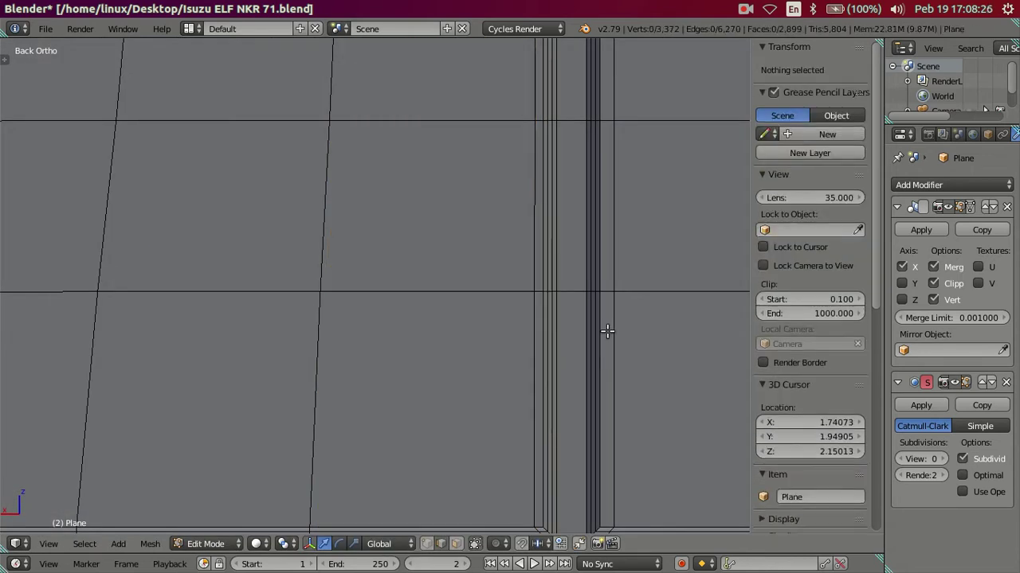
Place a loop cut beside the pillar, undo it, and cut a new vertical loop there.
{"action": "middle_click_drag", "start_coordinate": [602, 306], "coordinate": [408, 357], "text": "shift"}
{"action": "key", "text": "ctrl+r"}
{"action": "left_click", "coordinate": [408, 345]}
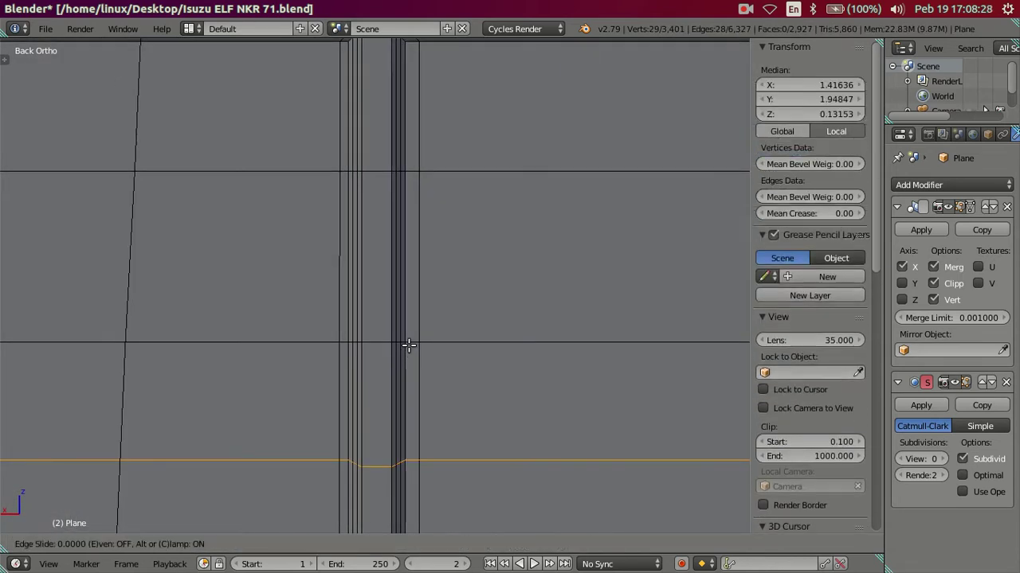
{"action": "key", "text": "ctrl+z"}
{"action": "key", "text": "ctrl+r"}
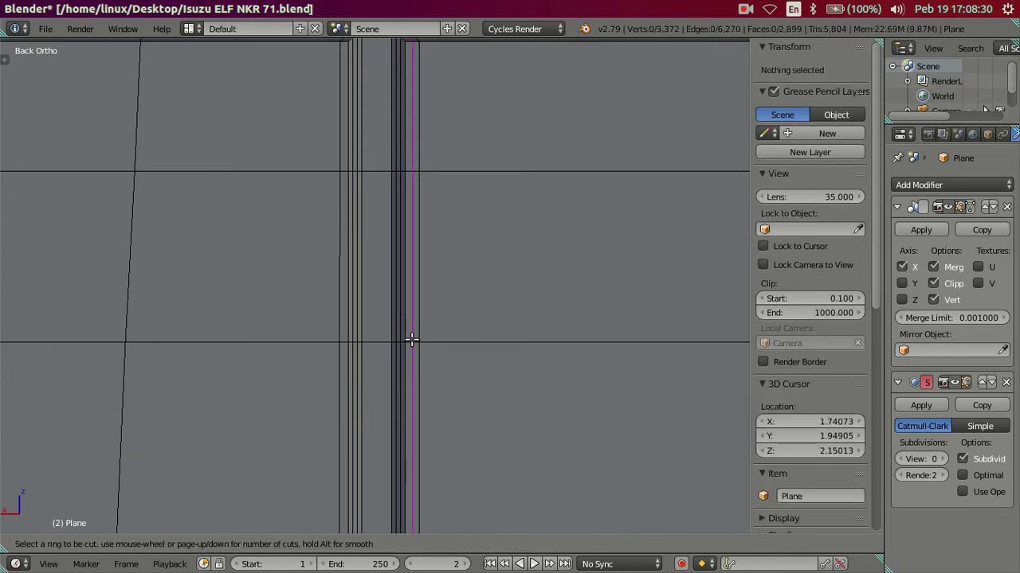
{"action": "left_click", "coordinate": [410, 346]}
Select the new vertical loop beside the pillar and dissolve it.
{"action": "key", "text": "a"}
{"action": "right_click", "coordinate": [421, 321]}
{"action": "key", "text": "x"}
{"action": "key", "text": "Escape"}
{"action": "key", "text": "a"}
{"action": "right_click", "coordinate": [429, 395], "text": "alt"}
{"action": "key", "text": "x"}
{"action": "left_click", "coordinate": [480, 394]}
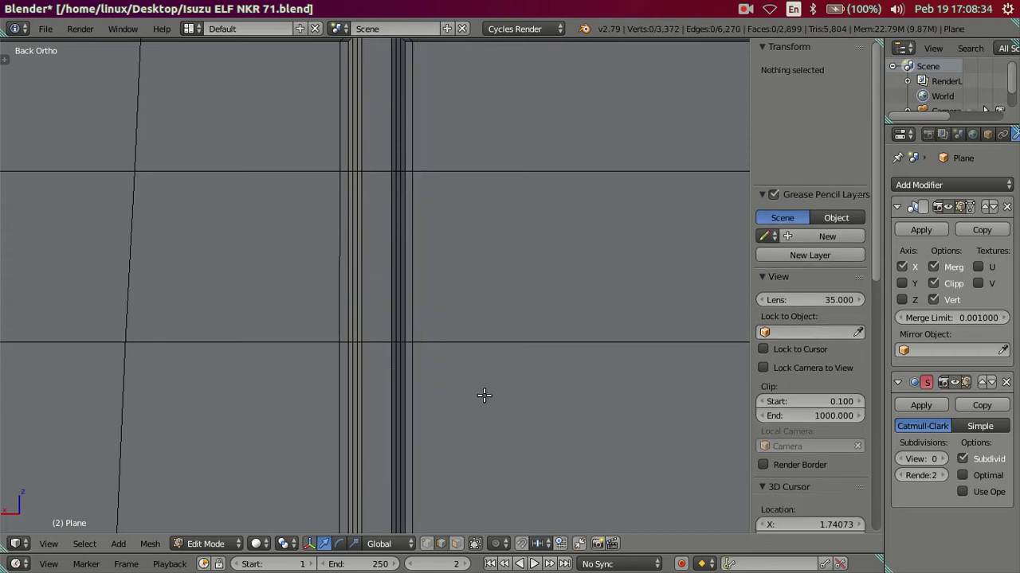
Cut another vertical edge loop, undo it, then redo the cut.
{"action": "scroll", "coordinate": [639, 366], "scroll_direction": "down", "scroll_amount": 3}
{"action": "scroll", "coordinate": [451, 344], "scroll_direction": "down", "scroll_amount": 5}
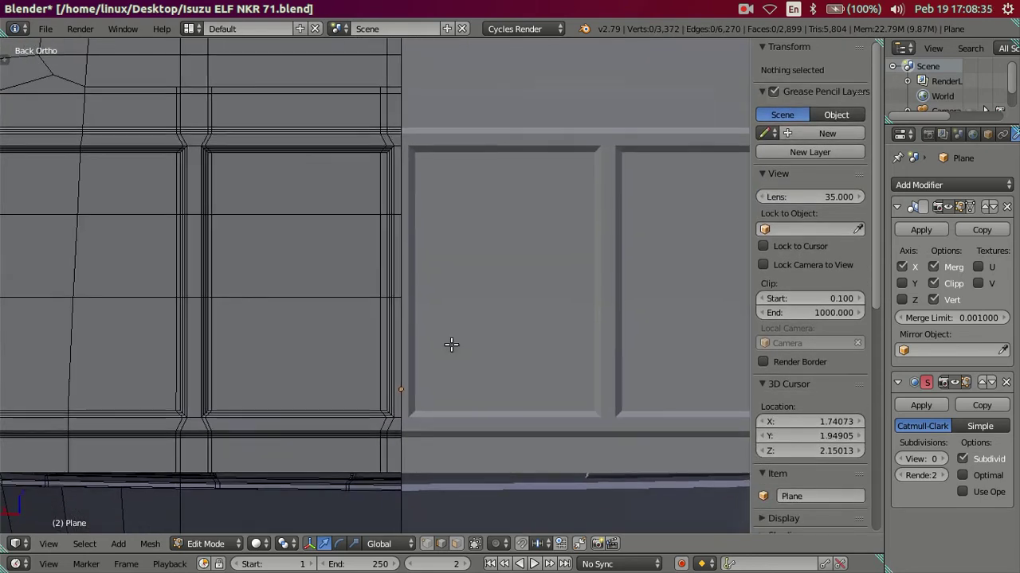
{"action": "scroll", "coordinate": [450, 344], "scroll_direction": "up", "scroll_amount": 4}
{"action": "scroll", "coordinate": [403, 337], "scroll_direction": "up", "scroll_amount": 2}
{"action": "key", "text": "ctrl+r"}
{"action": "left_click", "coordinate": [424, 333]}
{"action": "key", "text": "ctrl+z"}
{"action": "key", "text": "ctrl+z"}
{"action": "key", "text": "ctrl+shift+z"}
{"action": "scroll", "coordinate": [359, 325], "scroll_direction": "down", "scroll_amount": 3}
{"action": "scroll", "coordinate": [359, 325], "scroll_direction": "down", "scroll_amount": 3}
{"action": "scroll", "coordinate": [369, 405], "scroll_direction": "up", "scroll_amount": 2}
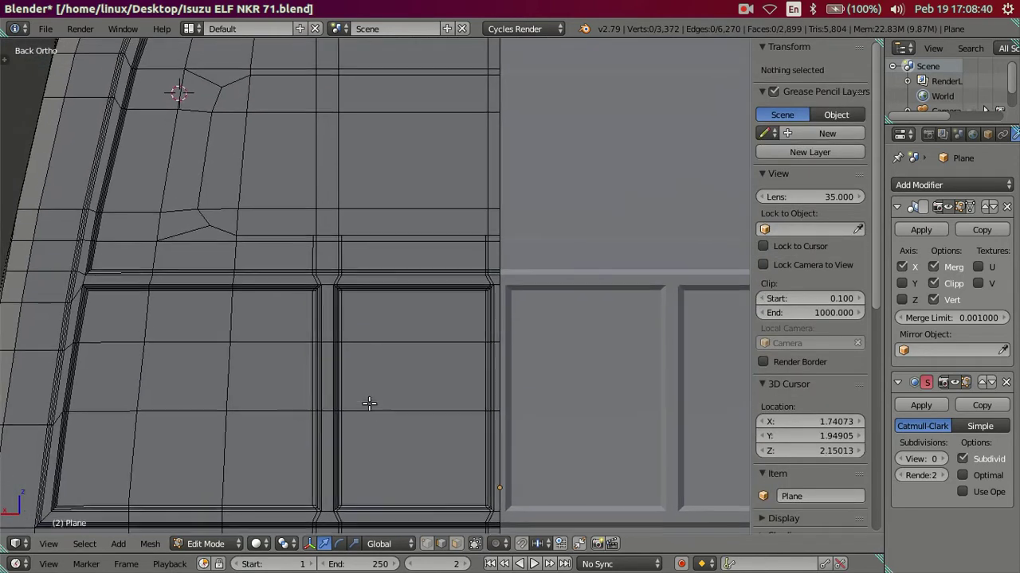
Pan and zoom in close on the window groove corner of the cab.
{"action": "middle_click_drag", "start_coordinate": [412, 370], "coordinate": [452, 376], "text": "shift"}
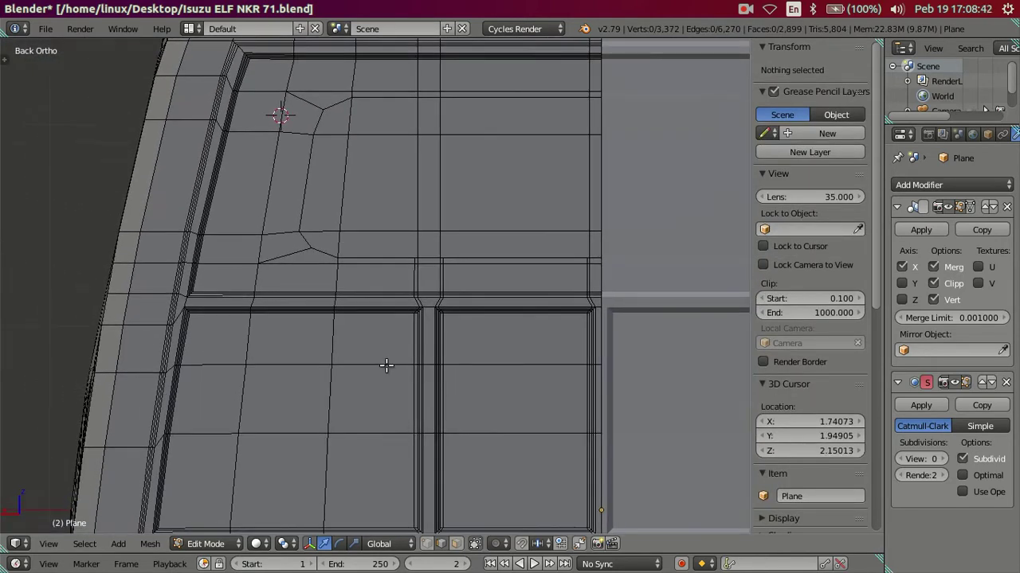
{"action": "middle_click_drag", "start_coordinate": [385, 365], "coordinate": [410, 294], "text": "shift"}
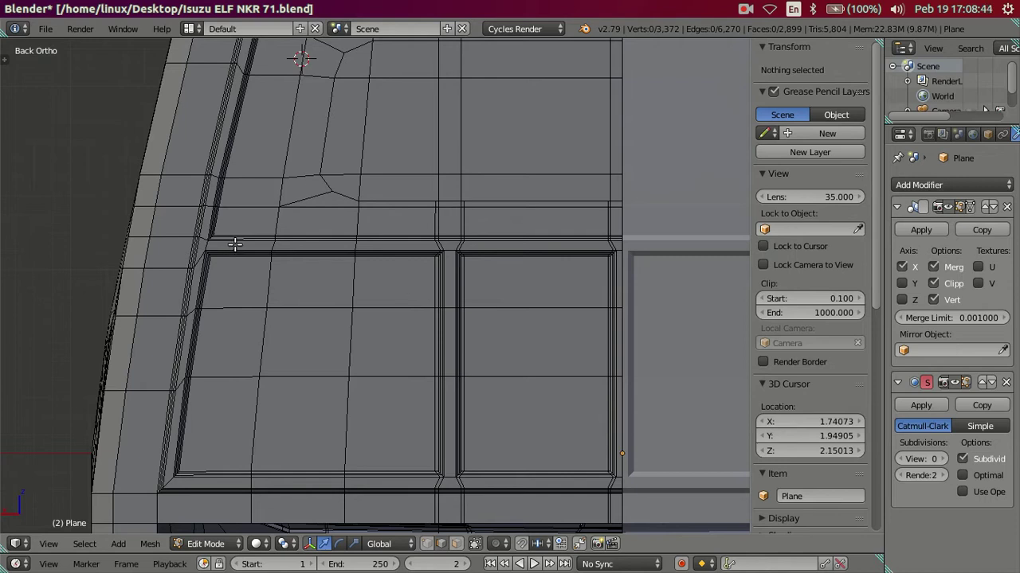
{"action": "middle_click_drag", "start_coordinate": [235, 243], "coordinate": [346, 262], "text": "shift"}
{"action": "scroll", "coordinate": [321, 286], "scroll_direction": "up", "scroll_amount": 1}
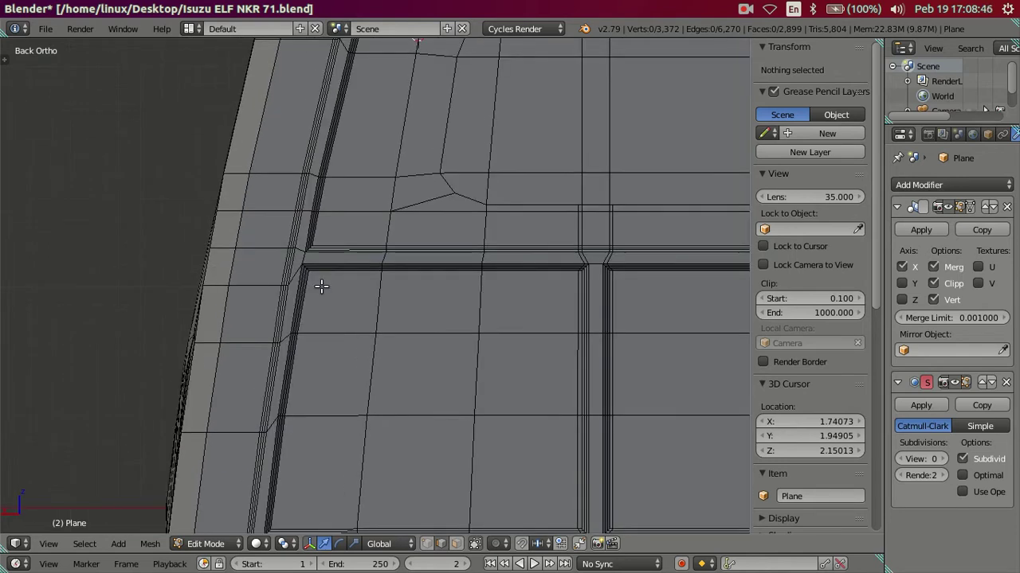
{"action": "scroll", "coordinate": [321, 286], "scroll_direction": "up", "scroll_amount": 2}
{"action": "scroll", "coordinate": [321, 286], "scroll_direction": "up", "scroll_amount": 1}
{"action": "scroll", "coordinate": [319, 284], "scroll_direction": "up", "scroll_amount": 1}
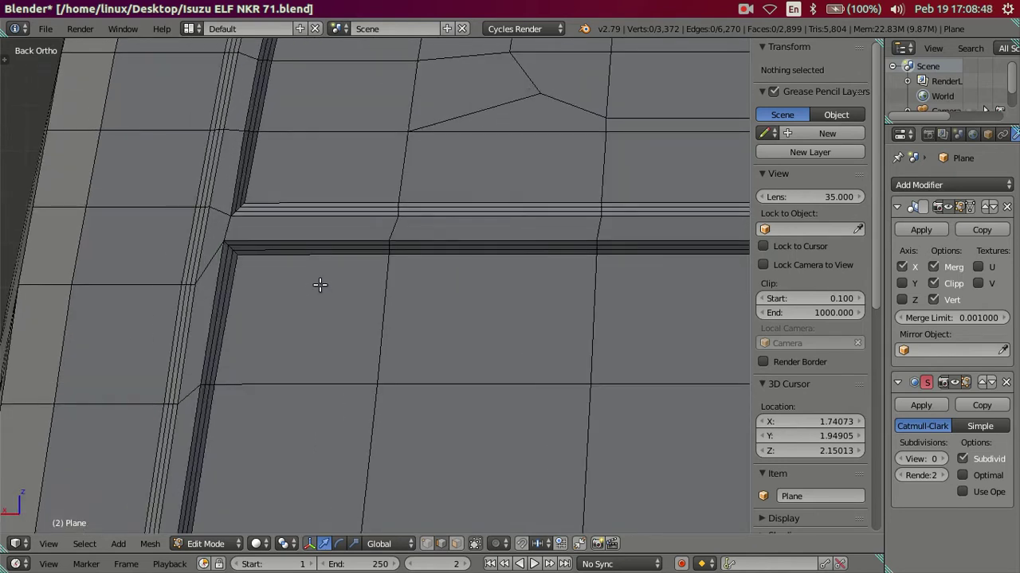
{"action": "scroll", "coordinate": [505, 391], "scroll_direction": "down", "scroll_amount": 2}
{"action": "scroll", "coordinate": [505, 391], "scroll_direction": "down", "scroll_amount": 3}
{"action": "mouse_move", "coordinate": [505, 391]}
{"action": "middle_mouse_down", "text": "shift"}
{"action": "mouse_move", "coordinate": [521, 346]}
{"action": "mouse_move", "coordinate": [527, 402]}
{"action": "middle_mouse_up", "text": "shift"}
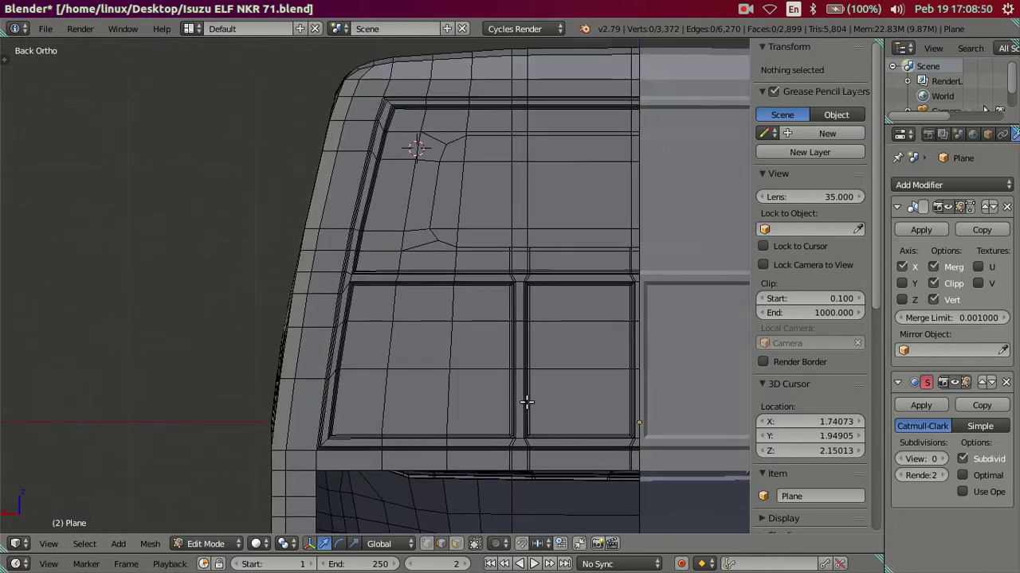
{"action": "scroll", "coordinate": [494, 401], "scroll_direction": "up", "scroll_amount": 1}
{"action": "scroll", "coordinate": [359, 349], "scroll_direction": "up", "scroll_amount": 3}
{"action": "scroll", "coordinate": [404, 347], "scroll_direction": "up", "scroll_amount": 2}
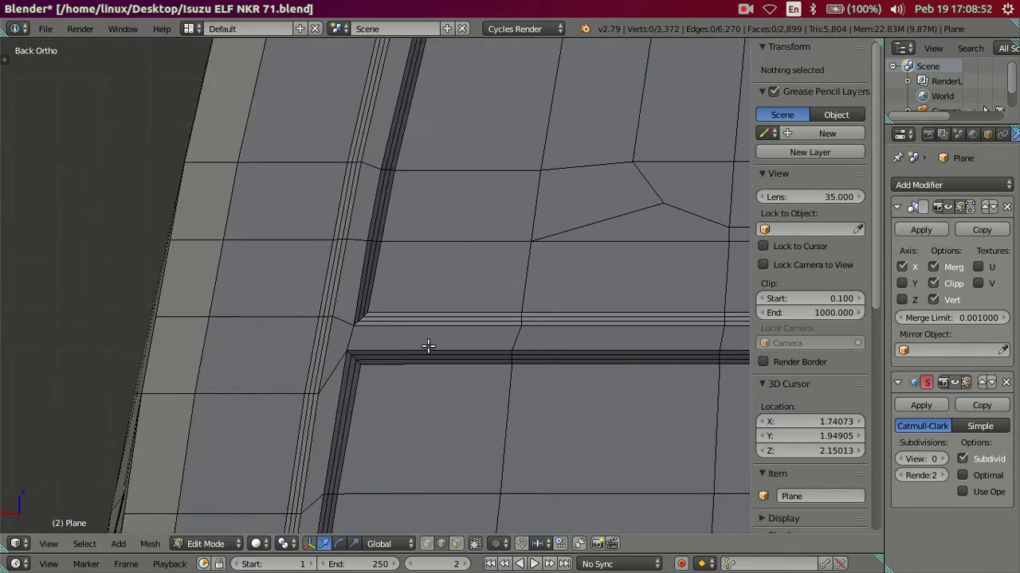
Cut a dense, evenly spaced set of loops across the panels and dissolve them.
{"action": "key", "text": "ctrl+r"}
{"action": "scroll", "coordinate": [428, 346], "scroll_direction": "up", "scroll_amount": 2}
{"action": "scroll", "coordinate": [428, 346], "scroll_direction": "up", "scroll_amount": 10}
{"action": "left_click", "coordinate": [427, 345]}
{"action": "right_click", "coordinate": [428, 346]}
{"action": "scroll", "coordinate": [355, 368], "scroll_direction": "up", "scroll_amount": 2}
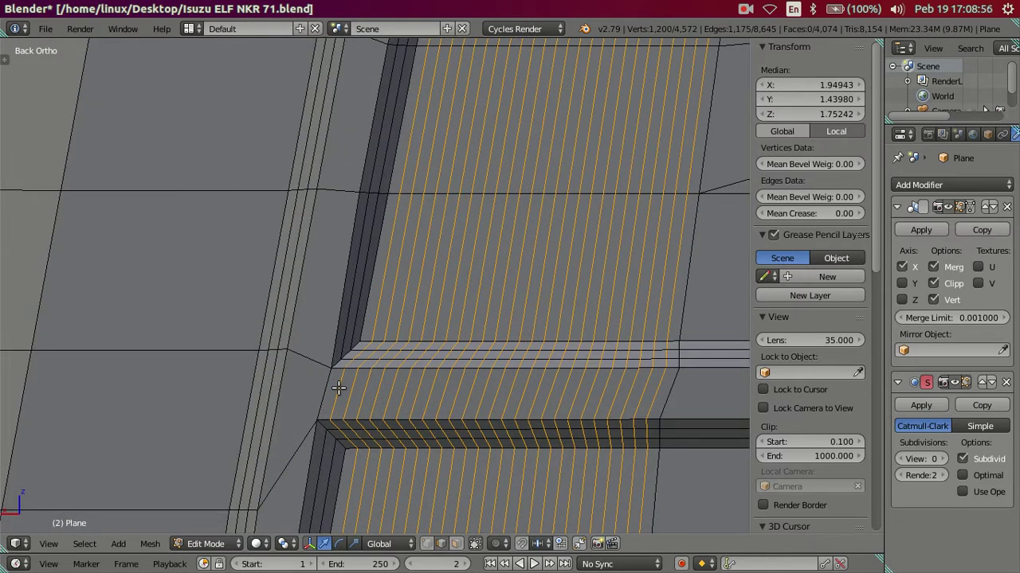
{"action": "key", "text": "x"}
{"action": "left_click", "coordinate": [390, 385]}
{"action": "scroll", "coordinate": [402, 394], "scroll_direction": "down", "scroll_amount": 3}
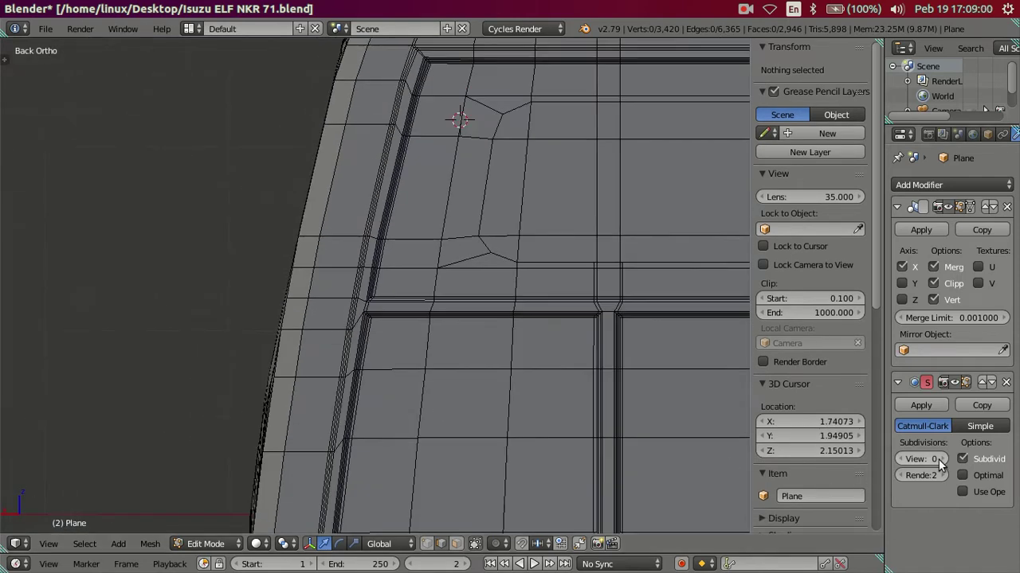
Raise the subdivision View level to 2 and inspect the smoothed cab front in Object Mode.
{"action": "left_click", "coordinate": [939, 459]}
{"action": "left_click", "coordinate": [938, 458]}
{"action": "scroll", "coordinate": [519, 296], "scroll_direction": "up", "scroll_amount": 2}
{"action": "scroll", "coordinate": [483, 301], "scroll_direction": "up", "scroll_amount": 2}
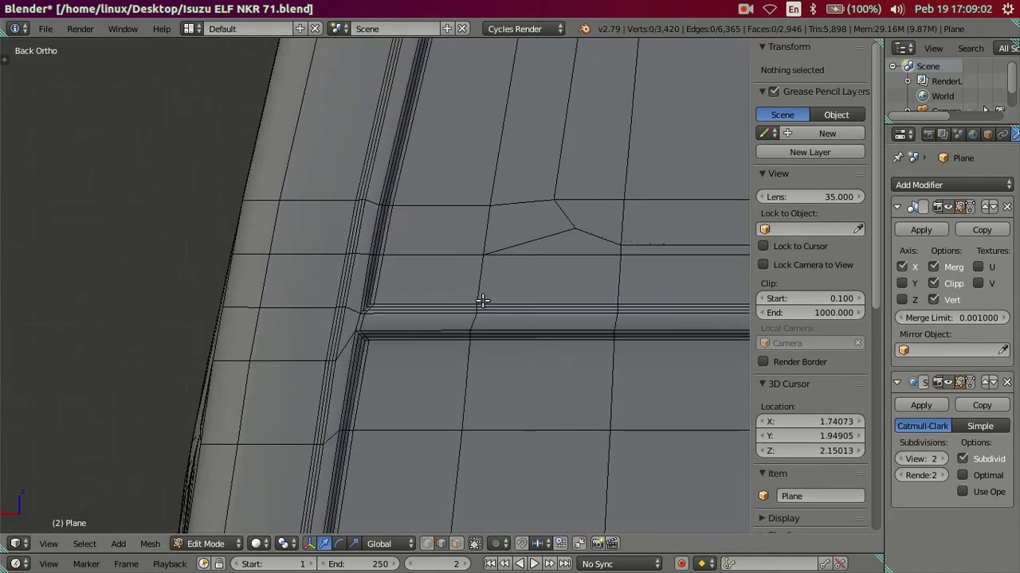
{"action": "key", "text": "Tab"}
{"action": "scroll", "coordinate": [461, 307], "scroll_direction": "down", "scroll_amount": 1}
{"action": "scroll", "coordinate": [462, 307], "scroll_direction": "down", "scroll_amount": 1}
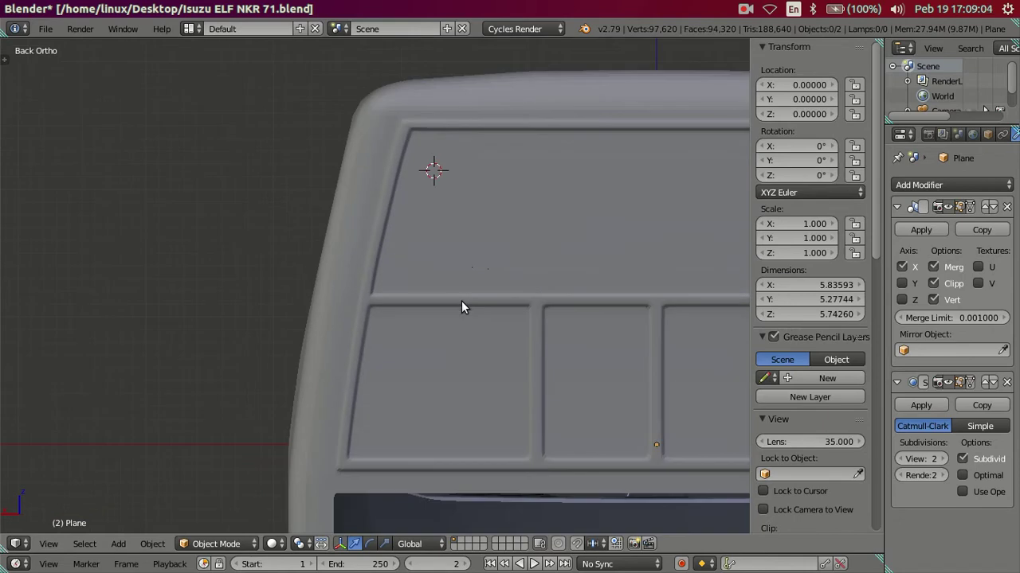
{"action": "scroll", "coordinate": [462, 307], "scroll_direction": "down", "scroll_amount": 1}
{"action": "scroll", "coordinate": [475, 321], "scroll_direction": "down", "scroll_amount": 2}
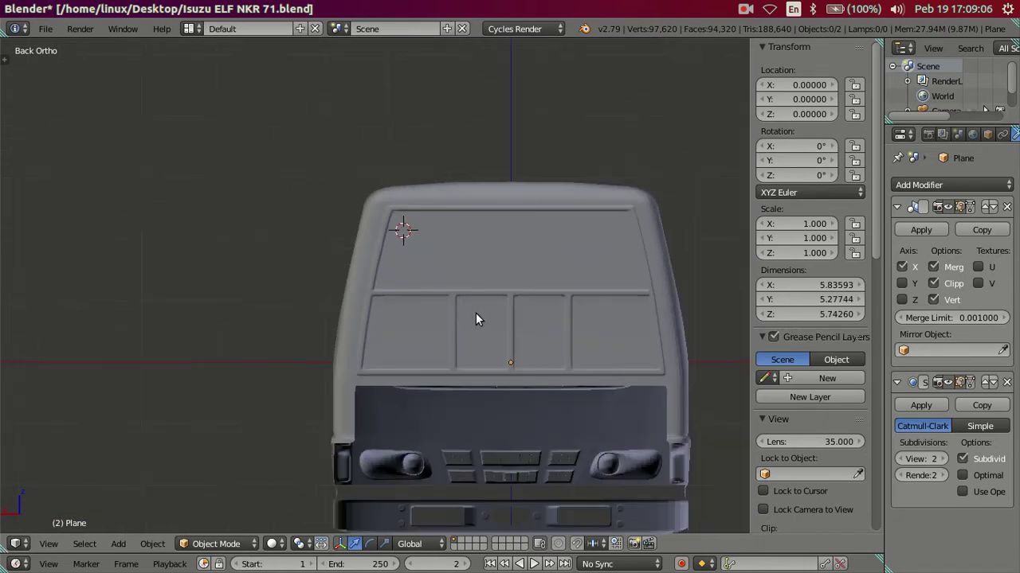
{"action": "scroll", "coordinate": [476, 321], "scroll_direction": "up", "scroll_amount": 2}
{"action": "scroll", "coordinate": [476, 320], "scroll_direction": "up", "scroll_amount": 2}
{"action": "scroll", "coordinate": [476, 320], "scroll_direction": "up", "scroll_amount": 2}
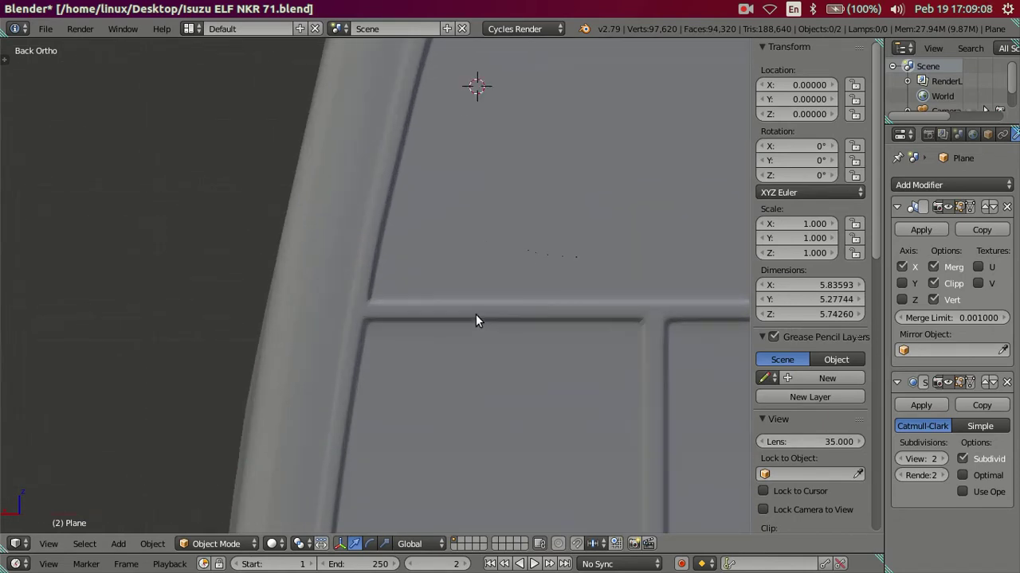
{"action": "scroll", "coordinate": [390, 332], "scroll_direction": "up", "scroll_amount": 2}
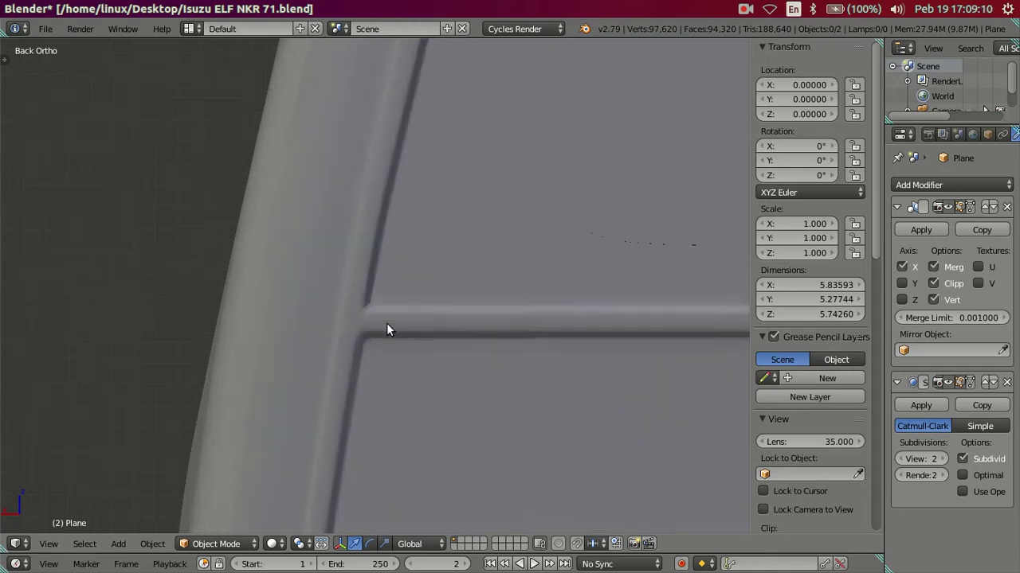
Return to Edit Mode with the subdivision View level set back to 0.
{"action": "key", "text": "Tab"}
{"action": "scroll", "coordinate": [434, 323], "scroll_direction": "down", "scroll_amount": 2}
{"action": "scroll", "coordinate": [433, 321], "scroll_direction": "up", "scroll_amount": 2}
{"action": "scroll", "coordinate": [423, 355], "scroll_direction": "up", "scroll_amount": 1}
{"action": "scroll", "coordinate": [477, 446], "scroll_direction": "up", "scroll_amount": 2}
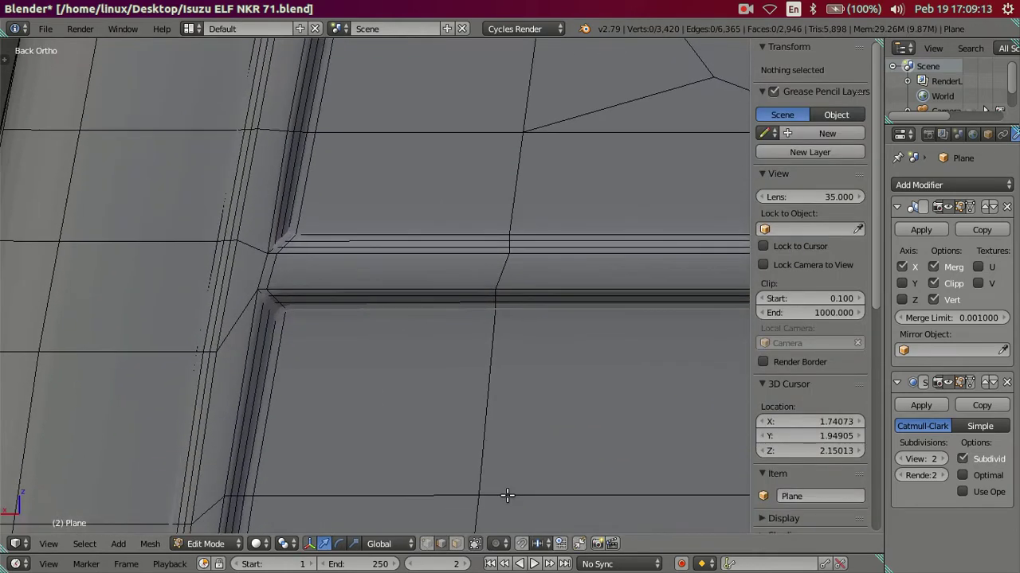
{"action": "left_click", "coordinate": [902, 458]}
{"action": "left_click", "coordinate": [902, 458]}
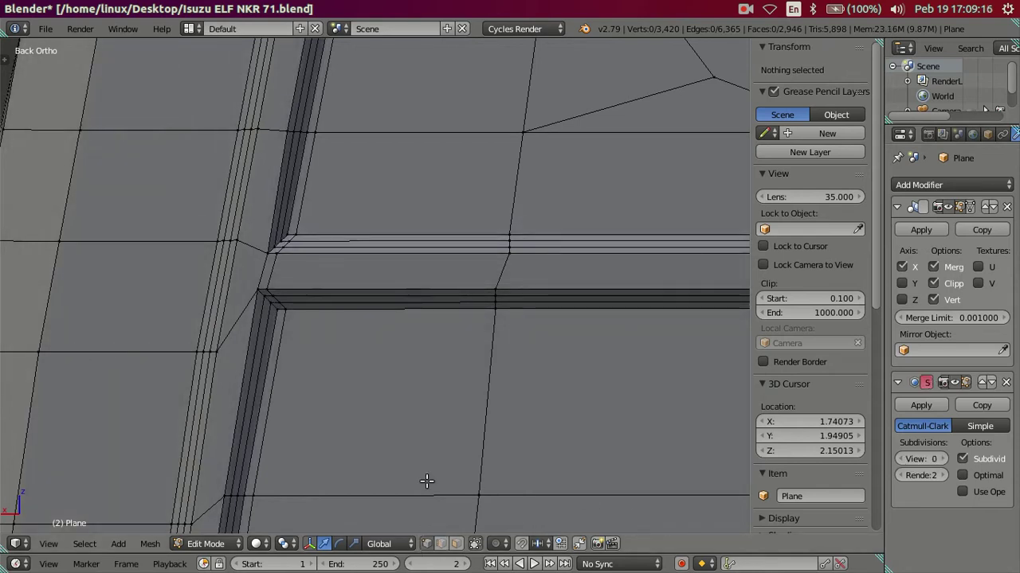
{"action": "scroll", "coordinate": [427, 481], "scroll_direction": "up", "scroll_amount": 2}
Merge the two vertices at the lower groove's inner corner At First.
{"action": "right_click", "coordinate": [552, 328]}
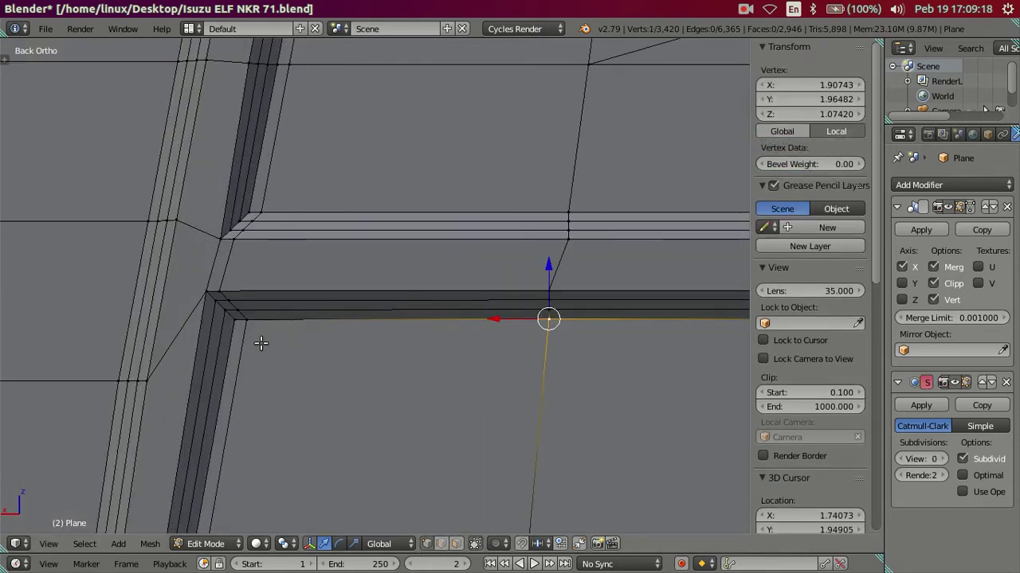
{"action": "right_click", "coordinate": [248, 325], "text": "shift"}
{"action": "key", "text": "alt+m"}
{"action": "left_click", "coordinate": [253, 337]}
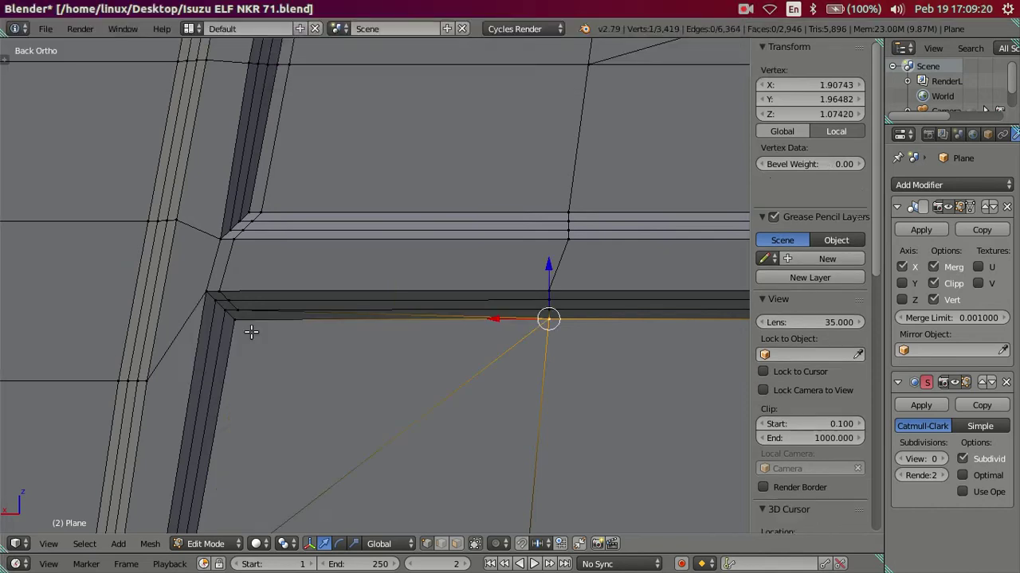
Undo the previous merge and merge the lower groove vertex onto its corner vertex At Last.
{"action": "key", "text": "a"}
{"action": "key", "text": "ctrl+z"}
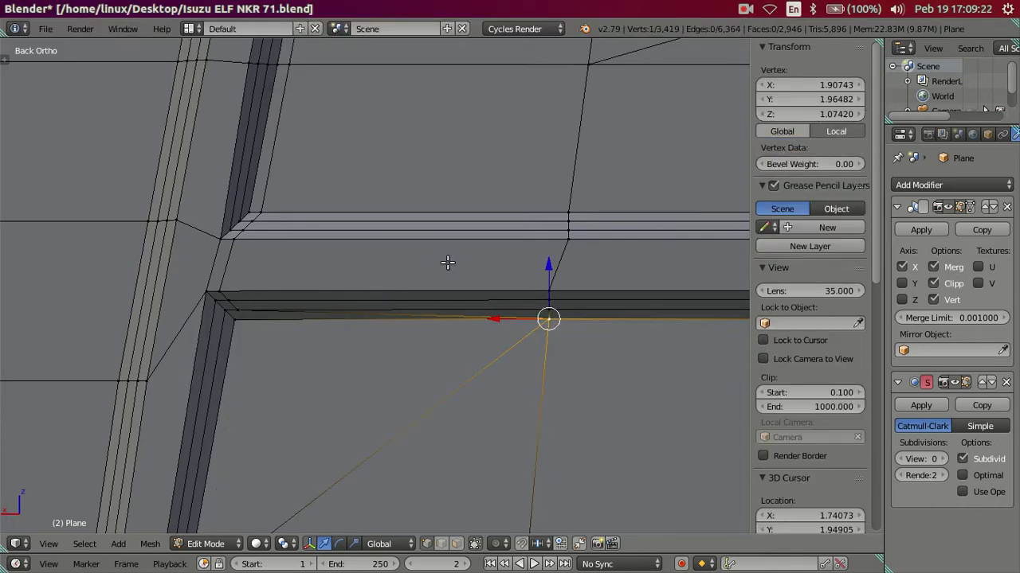
{"action": "key", "text": "ctrl+z"}
{"action": "right_click", "coordinate": [548, 320]}
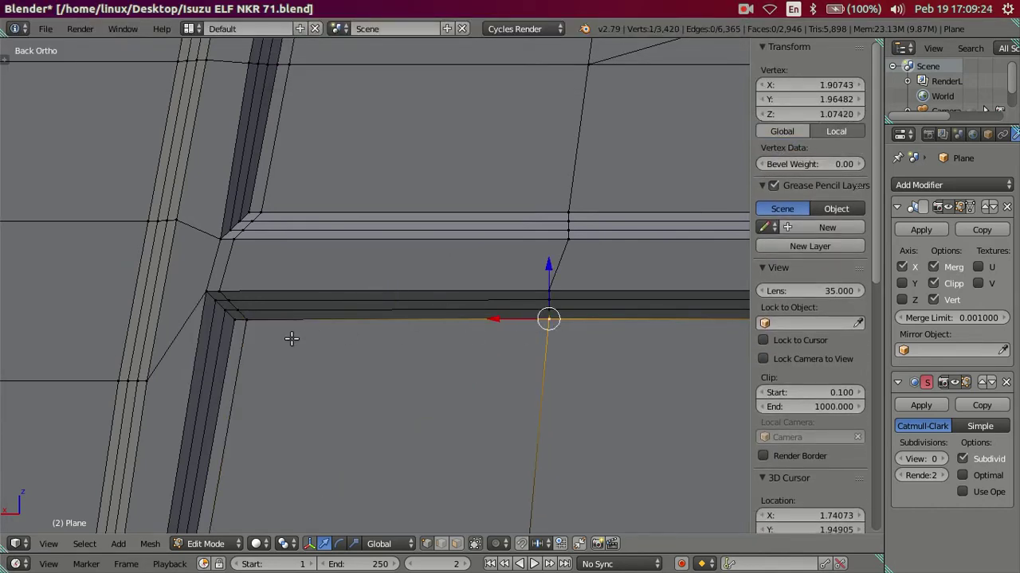
{"action": "key", "text": "alt+m"}
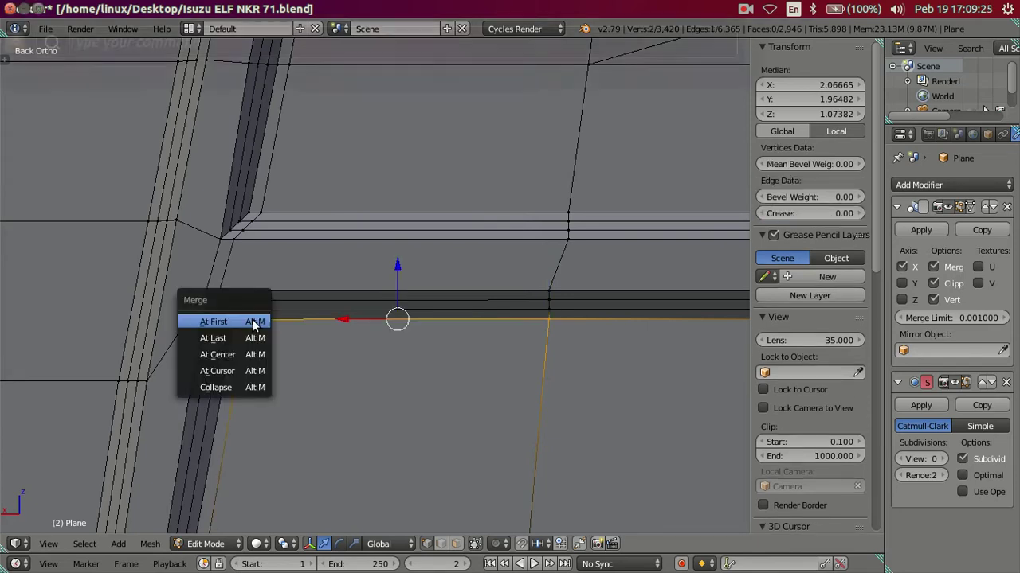
{"action": "left_click", "coordinate": [252, 333]}
Merge the upper groove's stray vertex into its corner vertex.
{"action": "key", "text": "a"}
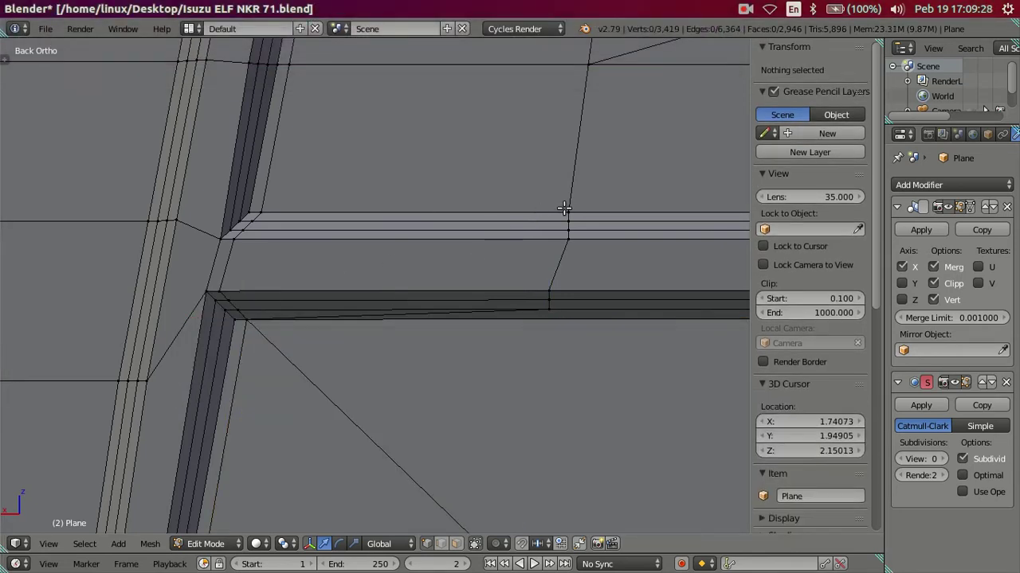
{"action": "right_click", "coordinate": [570, 210]}
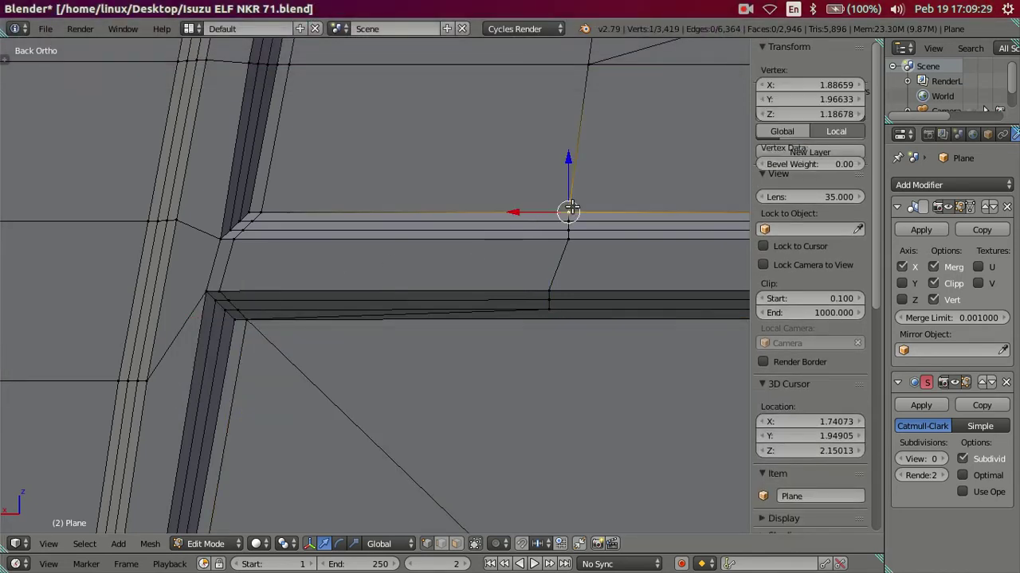
{"action": "right_click", "coordinate": [263, 211], "text": "shift"}
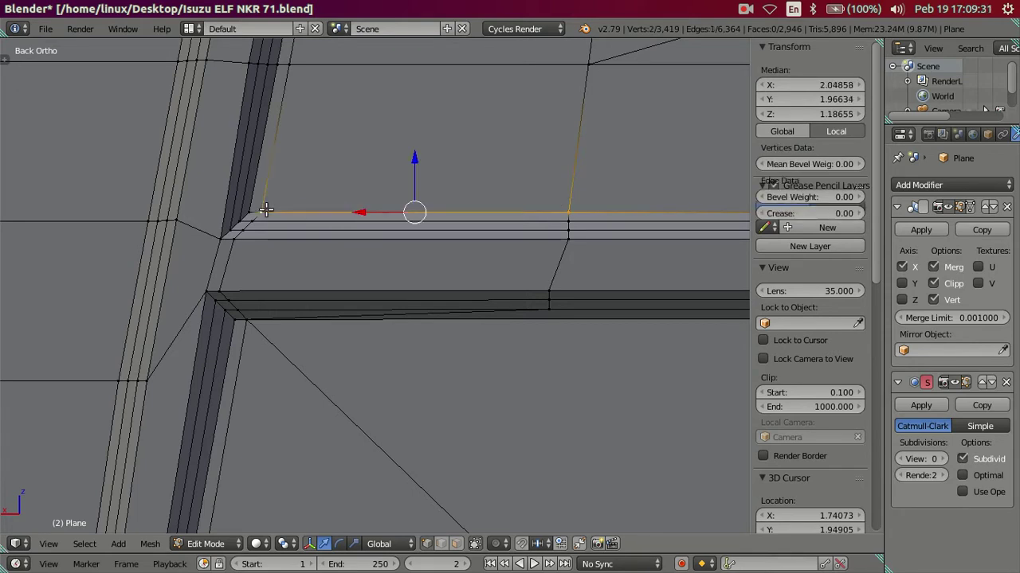
{"action": "key", "text": "alt+m"}
{"action": "left_click", "coordinate": [313, 215]}
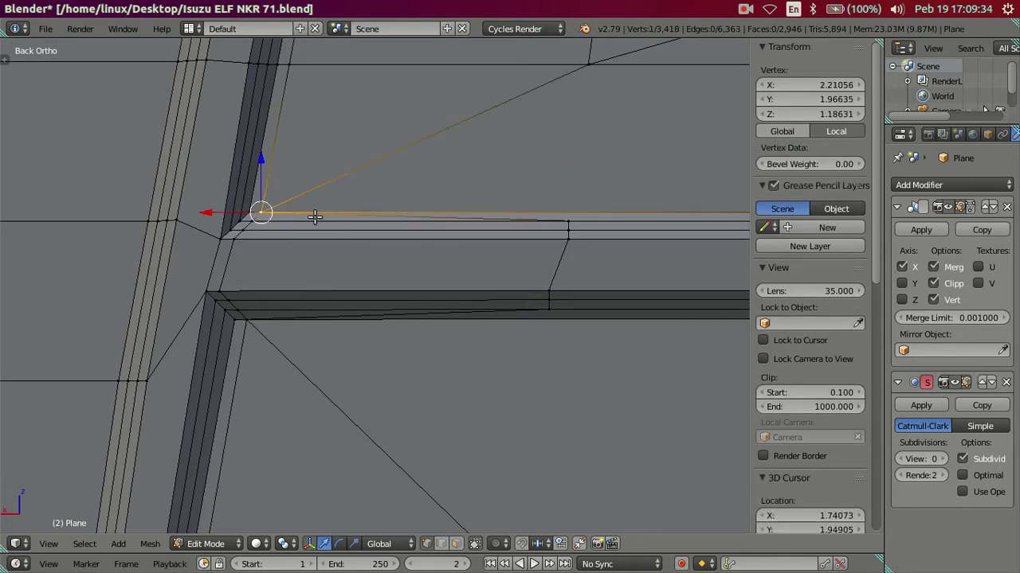
Dissolve the short edge chain running along the groove.
{"action": "scroll", "coordinate": [315, 231], "scroll_direction": "down", "scroll_amount": 4}
{"action": "key", "text": "a"}
{"action": "scroll", "coordinate": [319, 235], "scroll_direction": "down", "scroll_amount": 3}
{"action": "middle_click_drag", "start_coordinate": [438, 228], "coordinate": [455, 292], "text": "shift"}
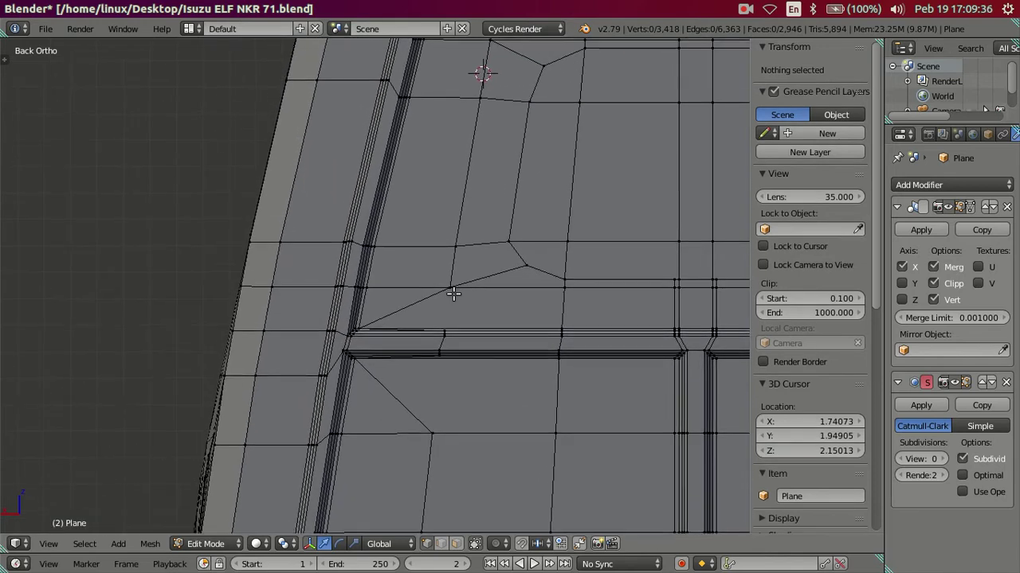
{"action": "scroll", "coordinate": [429, 358], "scroll_direction": "up", "scroll_amount": 2}
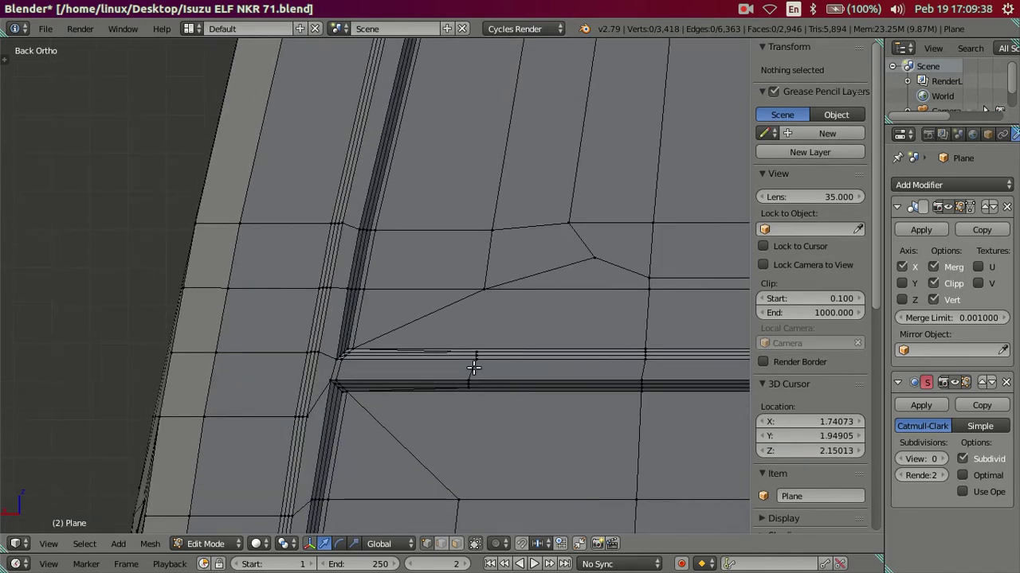
{"action": "right_click", "coordinate": [473, 367], "text": "alt"}
{"action": "key", "text": "x"}
{"action": "left_click", "coordinate": [523, 358]}
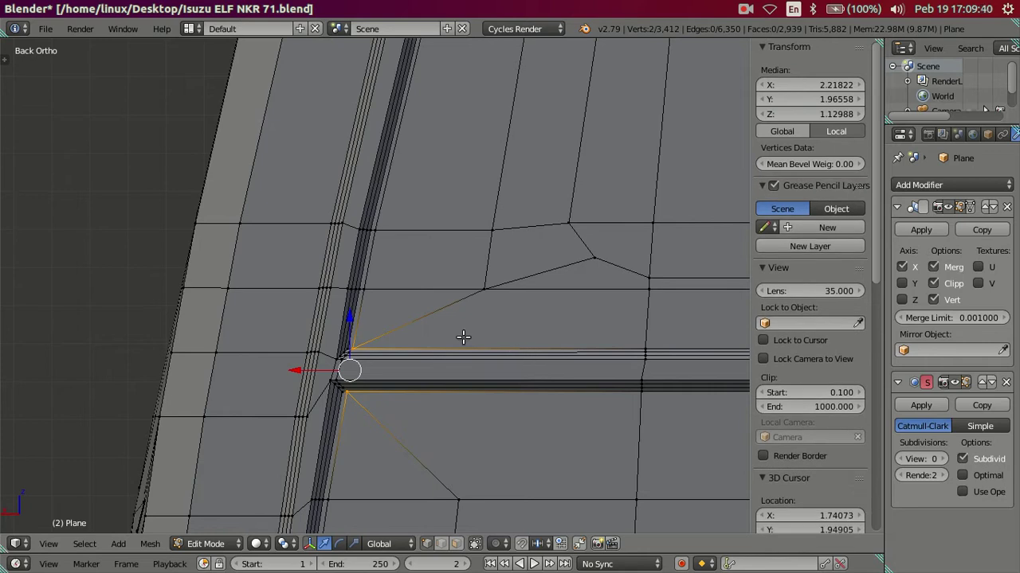
Dissolve the two leftover edge loops along the window side beside the pillar.
{"action": "key", "text": "a"}
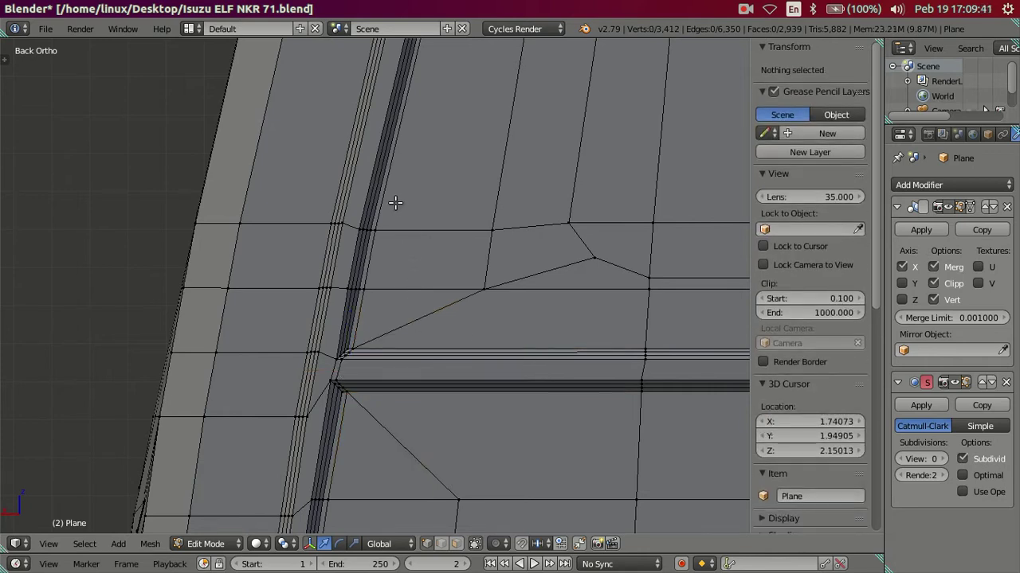
{"action": "right_click", "coordinate": [383, 349], "text": "alt"}
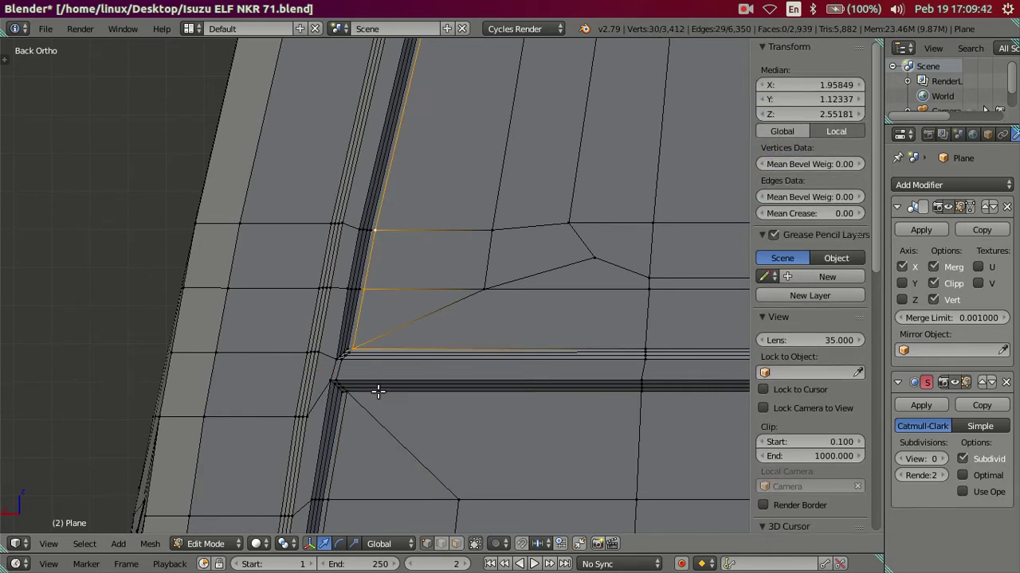
{"action": "right_click", "coordinate": [350, 433], "text": "alt+shift"}
{"action": "key", "text": "x"}
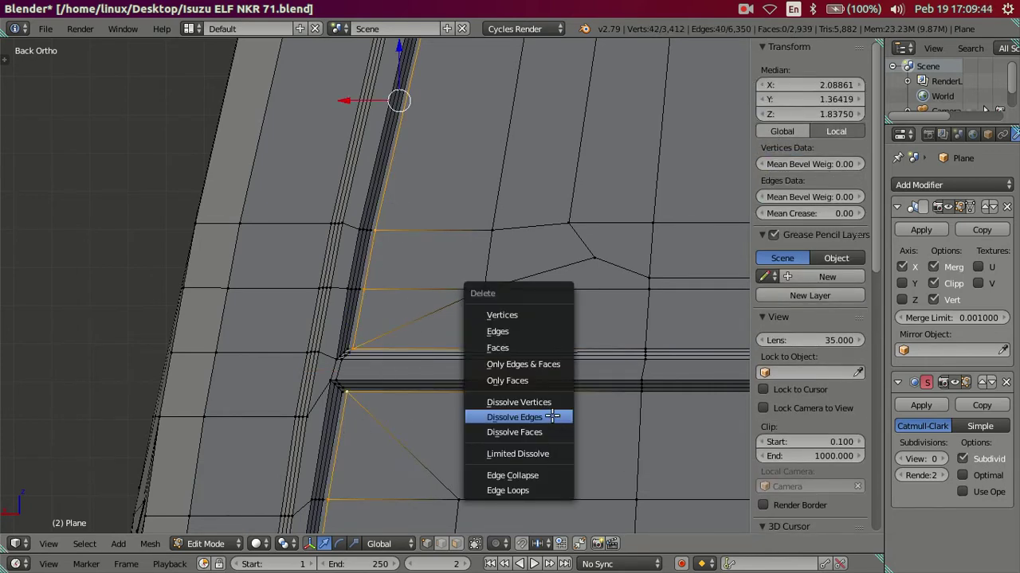
{"action": "left_click", "coordinate": [551, 415]}
{"action": "scroll", "coordinate": [497, 385], "scroll_direction": "down", "scroll_amount": 3}
{"action": "key", "text": "a"}
{"action": "scroll", "coordinate": [497, 385], "scroll_direction": "down", "scroll_amount": 2}
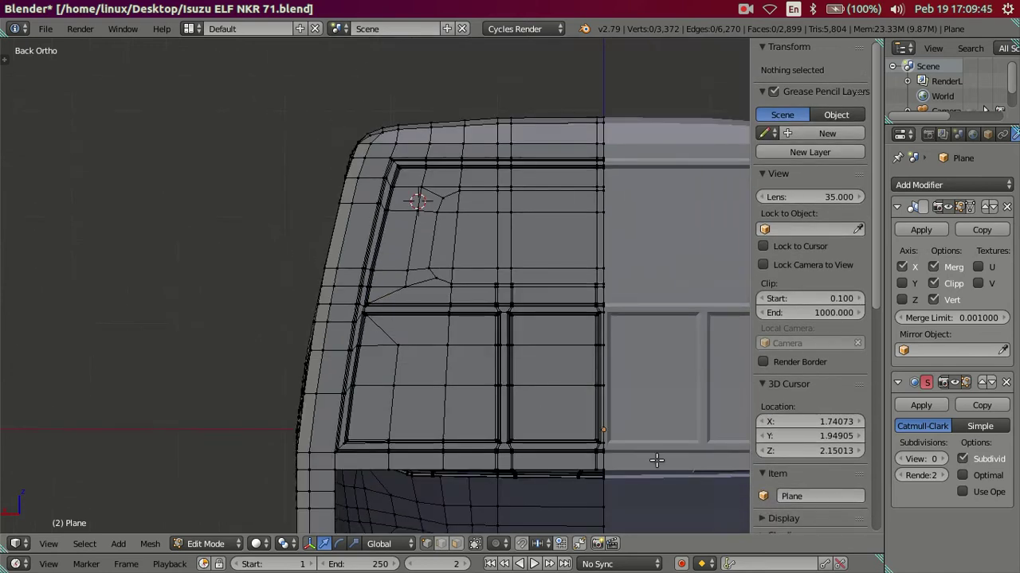
Set the subdivision View level to 2 and orbit around the smoothed cab in Object Mode.
{"action": "left_click", "coordinate": [939, 458]}
{"action": "left_click", "coordinate": [939, 458]}
{"action": "scroll", "coordinate": [438, 335], "scroll_direction": "down", "scroll_amount": 1}
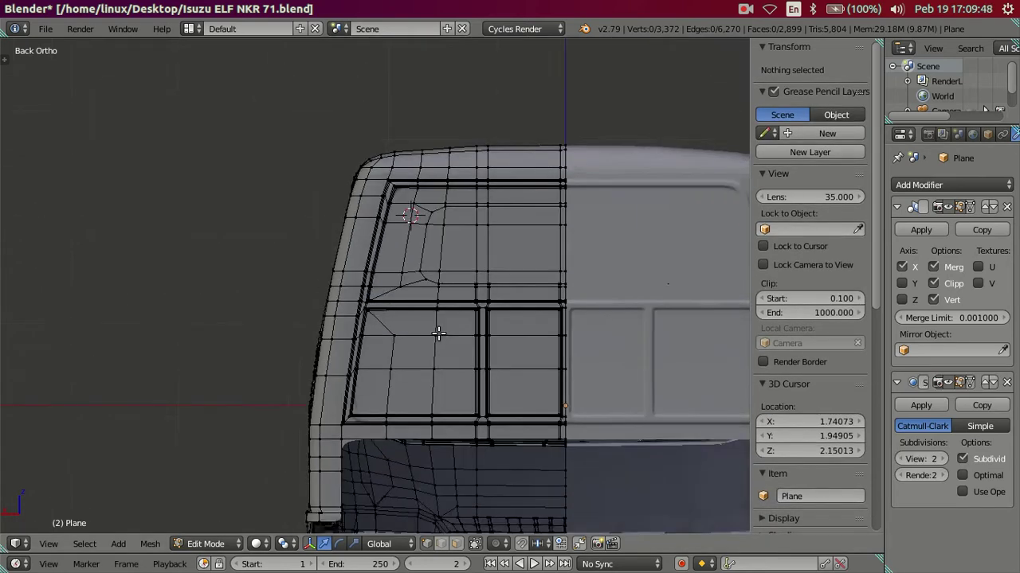
{"action": "scroll", "coordinate": [438, 340], "scroll_direction": "down", "scroll_amount": 1}
{"action": "key", "text": "Tab"}
{"action": "mouse_move", "coordinate": [417, 317]}
{"action": "middle_mouse_down"}
{"action": "mouse_move", "coordinate": [436, 339]}
{"action": "mouse_move", "coordinate": [564, 326]}
{"action": "mouse_move", "coordinate": [560, 310]}
{"action": "mouse_move", "coordinate": [502, 280]}
{"action": "mouse_move", "coordinate": [474, 278]}
{"action": "mouse_move", "coordinate": [449, 305]}
{"action": "middle_mouse_up"}
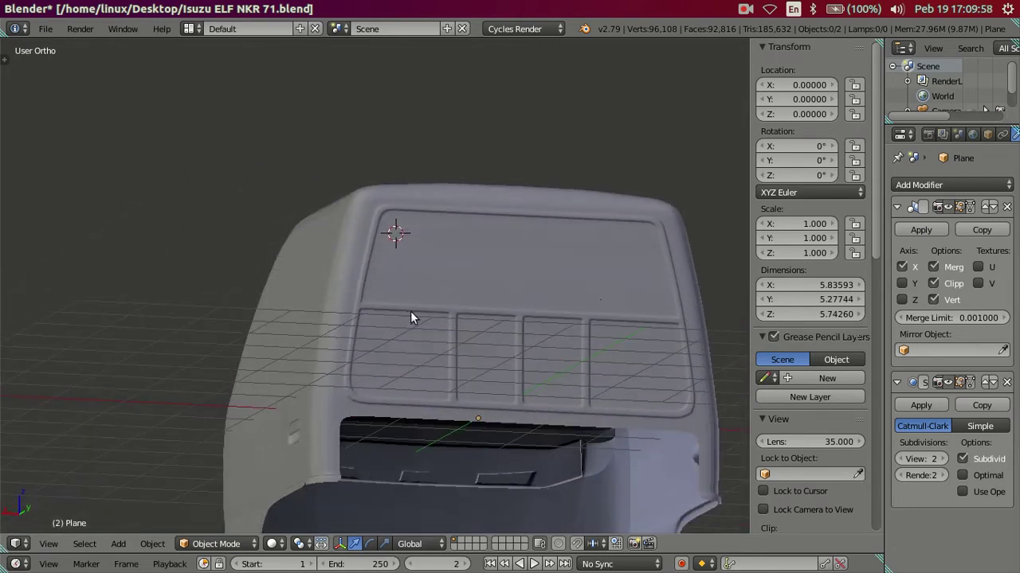
{"action": "mouse_move", "coordinate": [396, 364]}
{"action": "middle_mouse_down"}
{"action": "mouse_move", "coordinate": [358, 356]}
{"action": "mouse_move", "coordinate": [371, 367]}
{"action": "middle_mouse_up"}
Check the smoothed window panels from the back view, above and the side, then re-enter Edit Mode.
{"action": "key", "text": "ctrl+KP_1"}
{"action": "scroll", "coordinate": [397, 341], "scroll_direction": "up", "scroll_amount": 2}
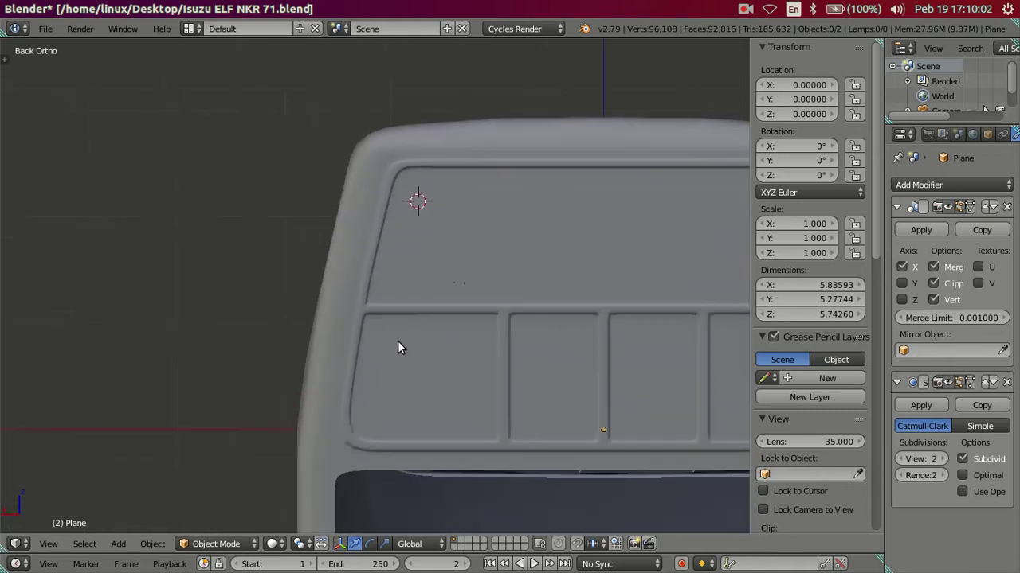
{"action": "mouse_move", "coordinate": [397, 341]}
{"action": "middle_mouse_down"}
{"action": "mouse_move", "coordinate": [503, 391]}
{"action": "mouse_move", "coordinate": [542, 371]}
{"action": "mouse_move", "coordinate": [528, 334]}
{"action": "mouse_move", "coordinate": [496, 343]}
{"action": "middle_mouse_up"}
{"action": "scroll", "coordinate": [457, 333], "scroll_direction": "up", "scroll_amount": 3}
{"action": "scroll", "coordinate": [442, 322], "scroll_direction": "up", "scroll_amount": 1}
{"action": "middle_click_drag", "start_coordinate": [440, 315], "coordinate": [410, 325]}
{"action": "mouse_move", "coordinate": [374, 217]}
{"action": "middle_mouse_down"}
{"action": "mouse_move", "coordinate": [410, 299]}
{"action": "mouse_move", "coordinate": [391, 319]}
{"action": "middle_mouse_up"}
{"action": "key", "text": "Tab"}
{"action": "scroll", "coordinate": [390, 320], "scroll_direction": "up", "scroll_amount": 1}
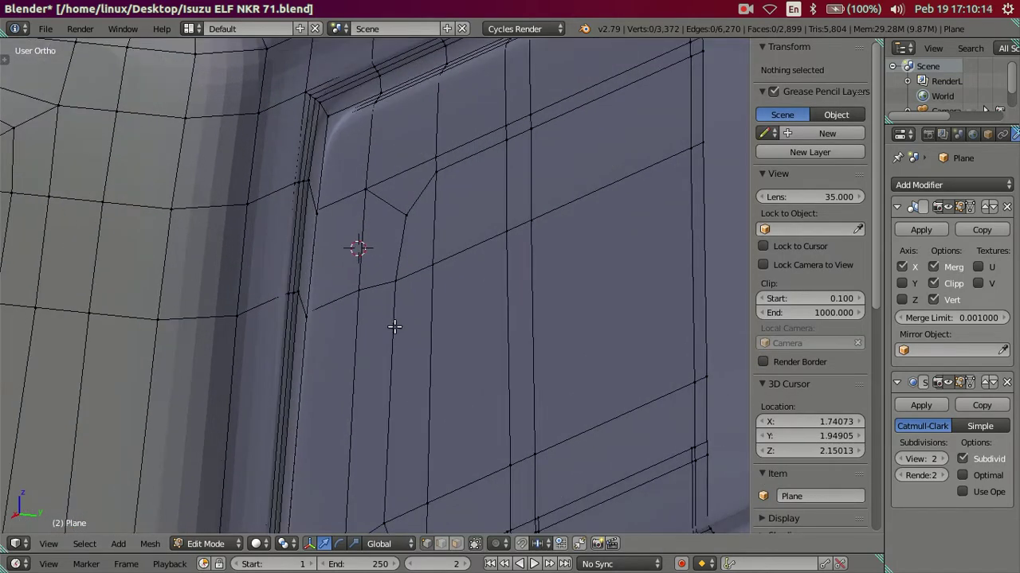
Select the window panel's linked faces and test a move, cancelling it.
{"action": "right_click", "coordinate": [388, 340], "text": "alt"}
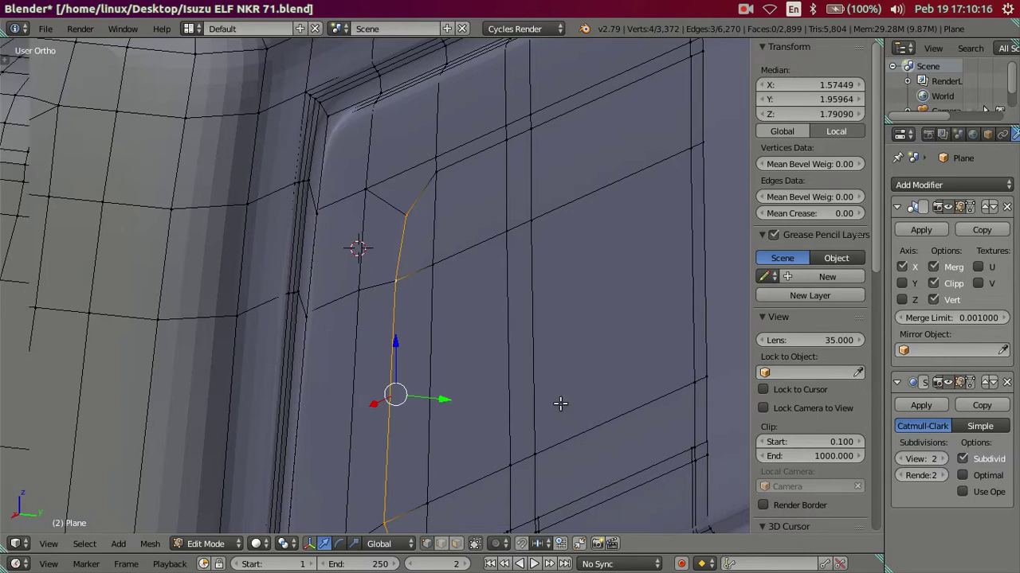
{"action": "scroll", "coordinate": [556, 406], "scroll_direction": "down", "scroll_amount": 1}
{"action": "scroll", "coordinate": [548, 399], "scroll_direction": "down", "scroll_amount": 1}
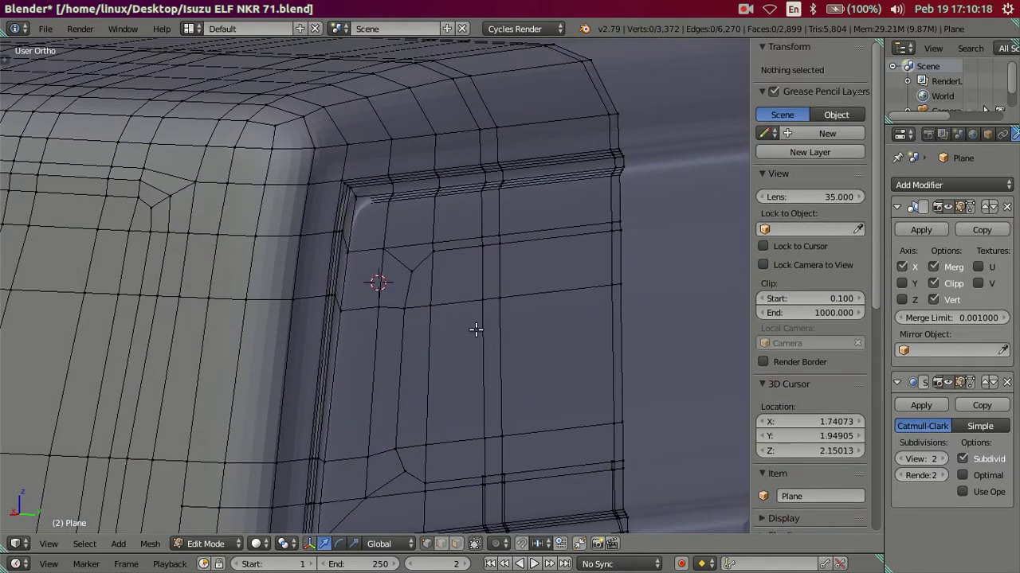
{"action": "right_click", "coordinate": [483, 303]}
{"action": "key", "text": "ctrl+l"}
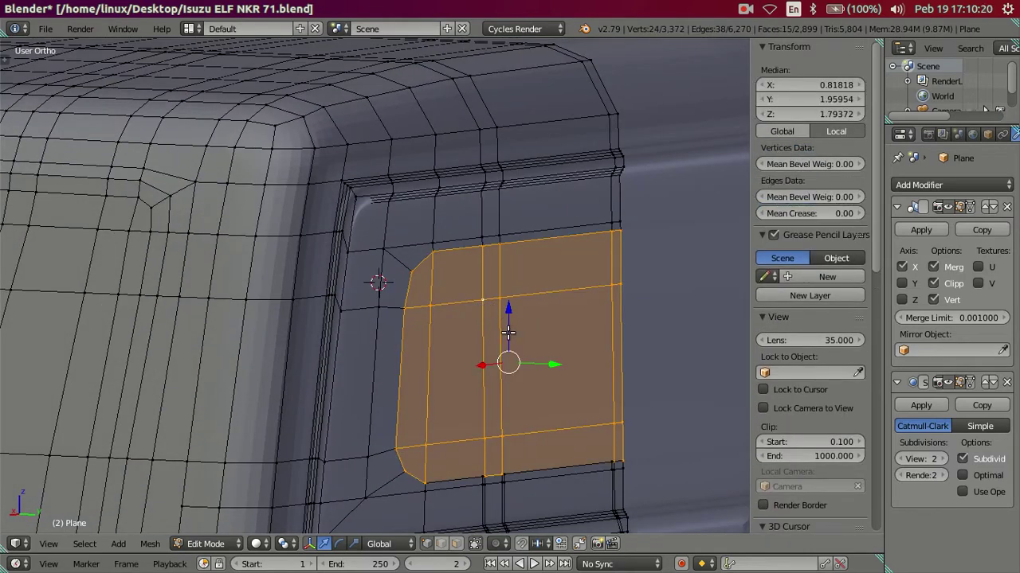
{"action": "key", "text": "g"}
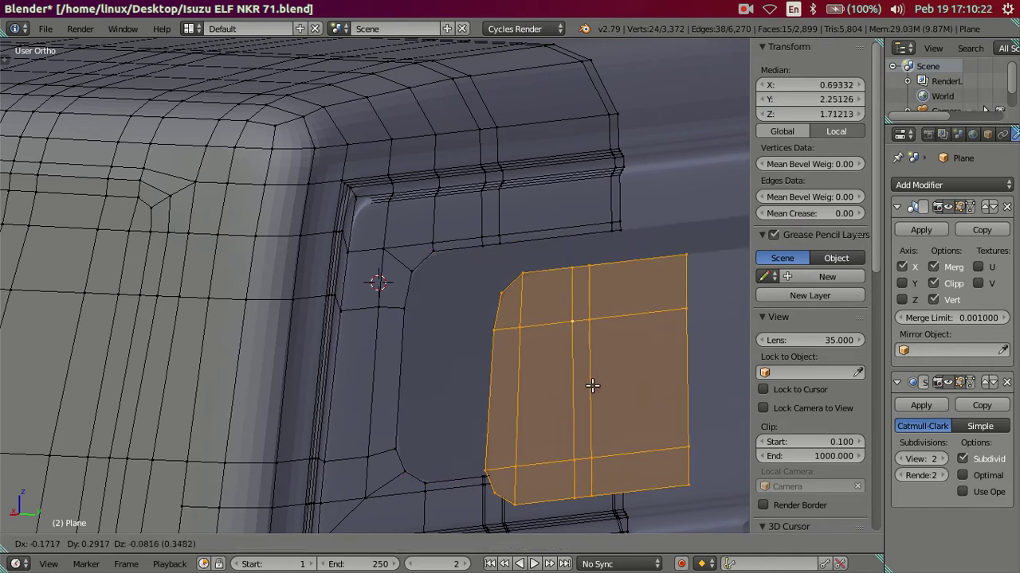
{"action": "key", "text": "Escape"}
{"action": "key", "text": "h"}
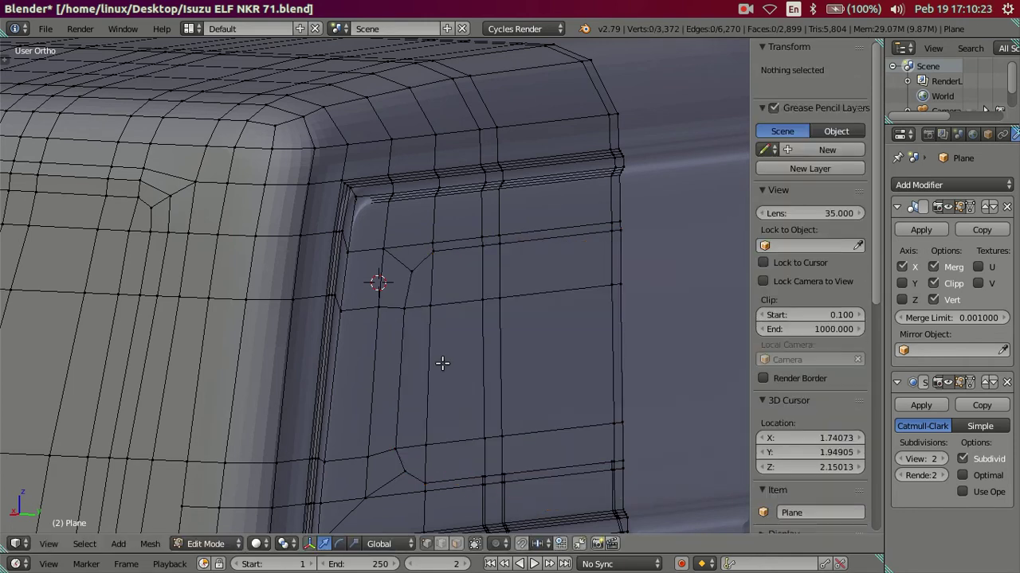
Select the vertical pillar chain and horizontal window loop, check them in wireframe, and shift the window face along Y.
{"action": "right_click", "coordinate": [401, 346], "text": "alt"}
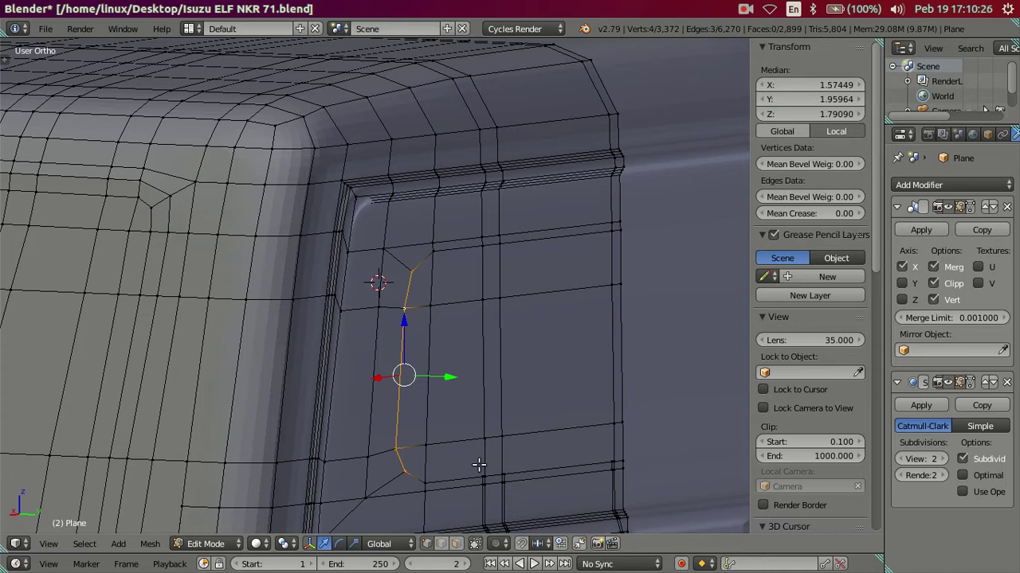
{"action": "right_click", "coordinate": [529, 468], "text": "alt+shift"}
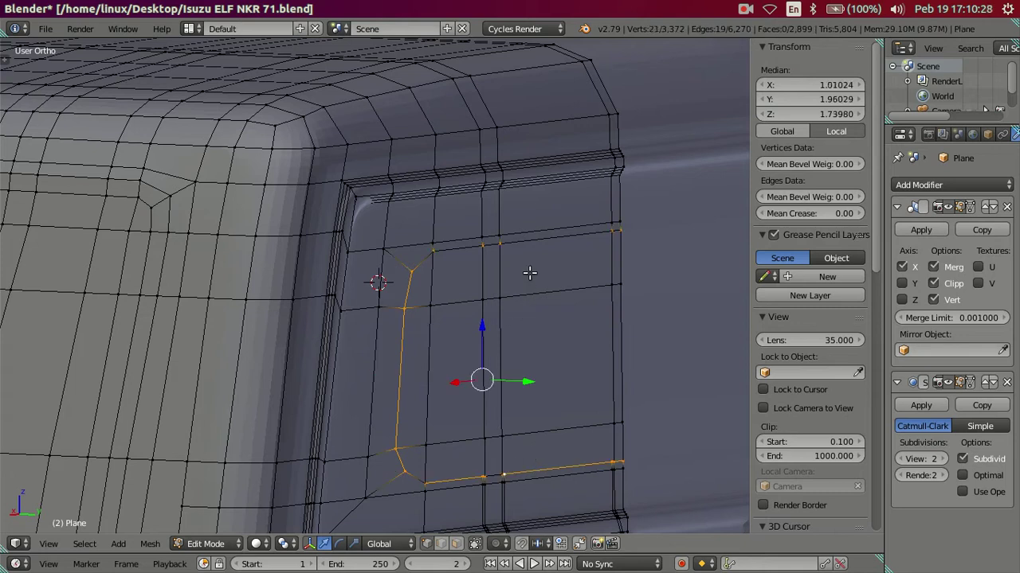
{"action": "key", "text": "z"}
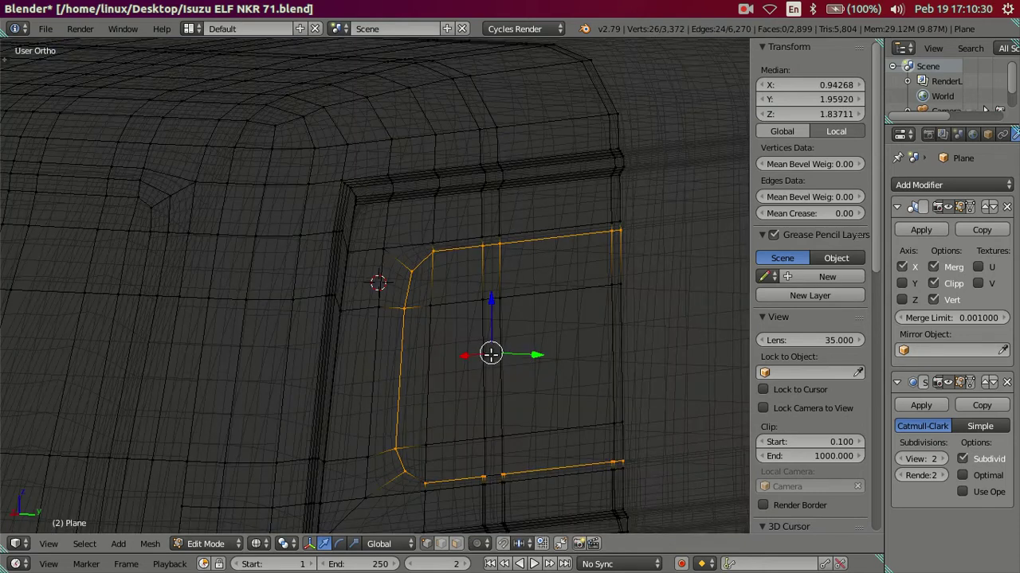
{"action": "key", "text": "z"}
{"action": "middle_click_drag", "start_coordinate": [420, 448], "coordinate": [403, 366], "text": "shift"}
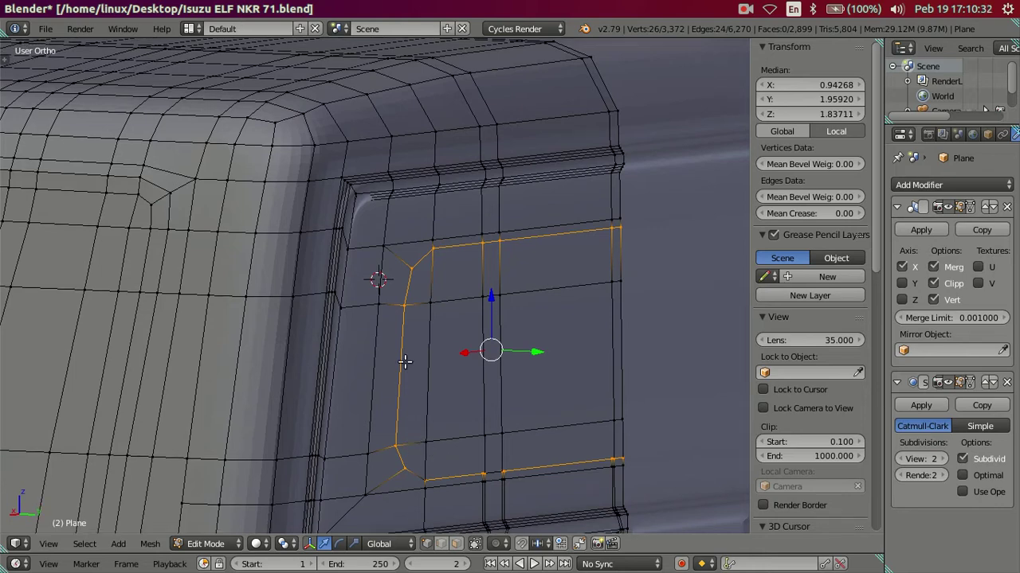
{"action": "scroll", "coordinate": [403, 365], "scroll_direction": "up", "scroll_amount": 3}
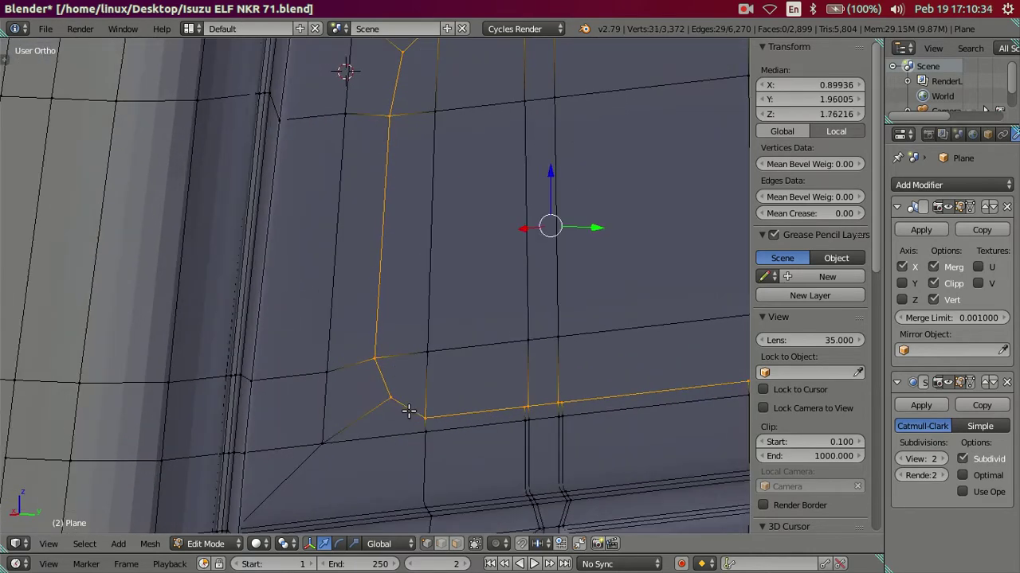
{"action": "scroll", "coordinate": [409, 391], "scroll_direction": "down", "scroll_amount": 3}
{"action": "key", "text": "z"}
{"action": "mouse_move", "coordinate": [416, 325]}
{"action": "middle_mouse_down"}
{"action": "mouse_move", "coordinate": [439, 332]}
{"action": "mouse_move", "coordinate": [432, 230]}
{"action": "mouse_move", "coordinate": [449, 313]}
{"action": "middle_mouse_up"}
{"action": "scroll", "coordinate": [449, 313], "scroll_direction": "up", "scroll_amount": 3}
{"action": "key", "text": "z"}
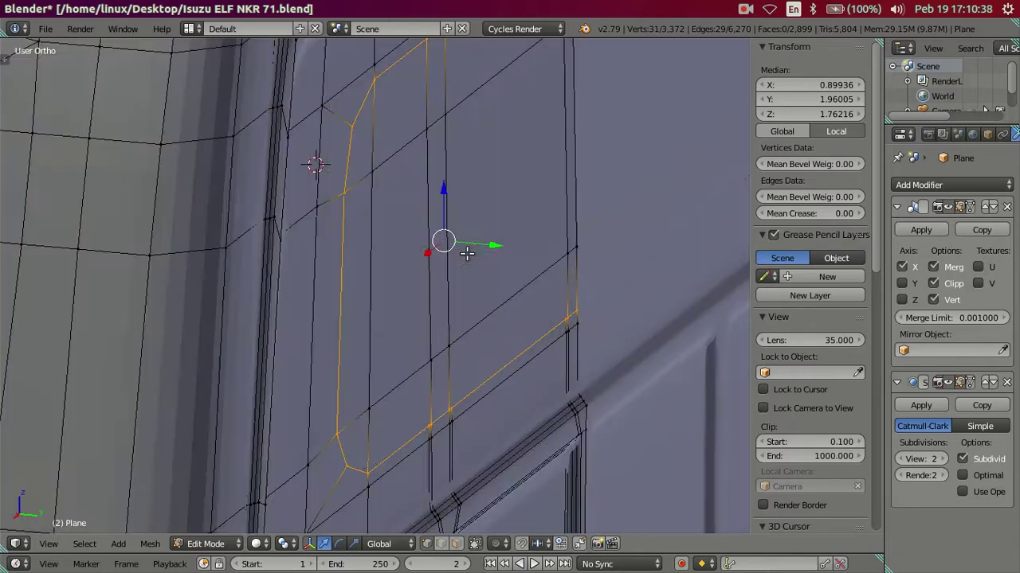
{"action": "left_click_drag", "start_coordinate": [489, 244], "coordinate": [510, 252]}
Set the subdivision View level to 0, undo the window move, and inspect the raw mesh in wireframe.
{"action": "left_click", "coordinate": [901, 459]}
{"action": "left_click", "coordinate": [901, 459]}
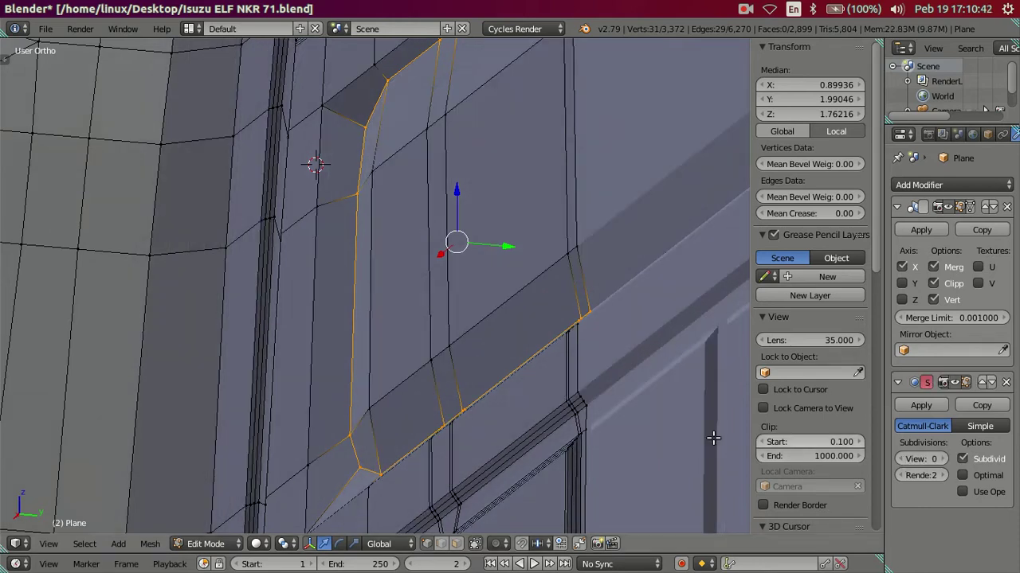
{"action": "scroll", "coordinate": [652, 406], "scroll_direction": "down", "scroll_amount": 2}
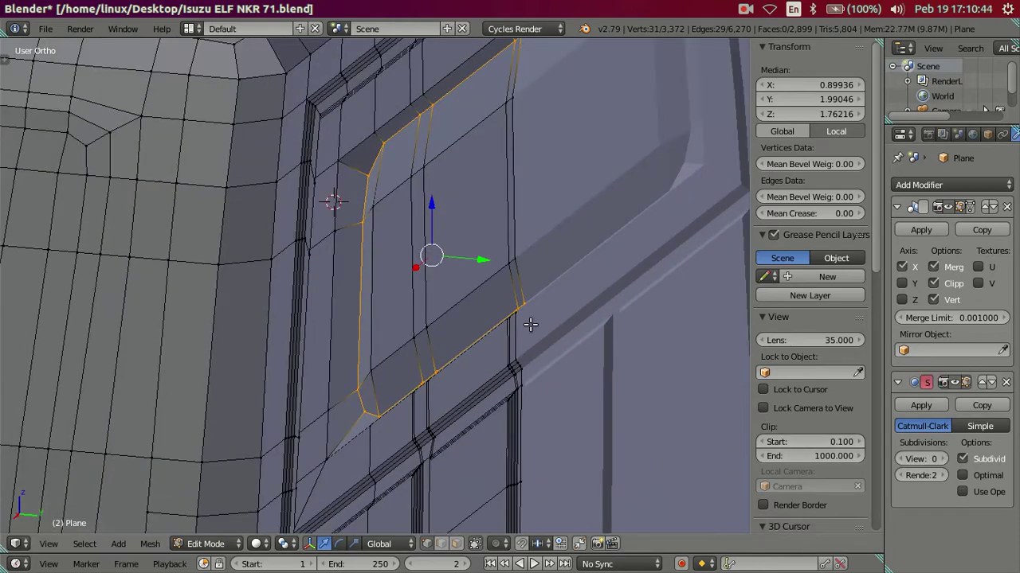
{"action": "key", "text": "ctrl+z"}
{"action": "middle_click_drag", "start_coordinate": [489, 296], "coordinate": [473, 350], "text": "shift"}
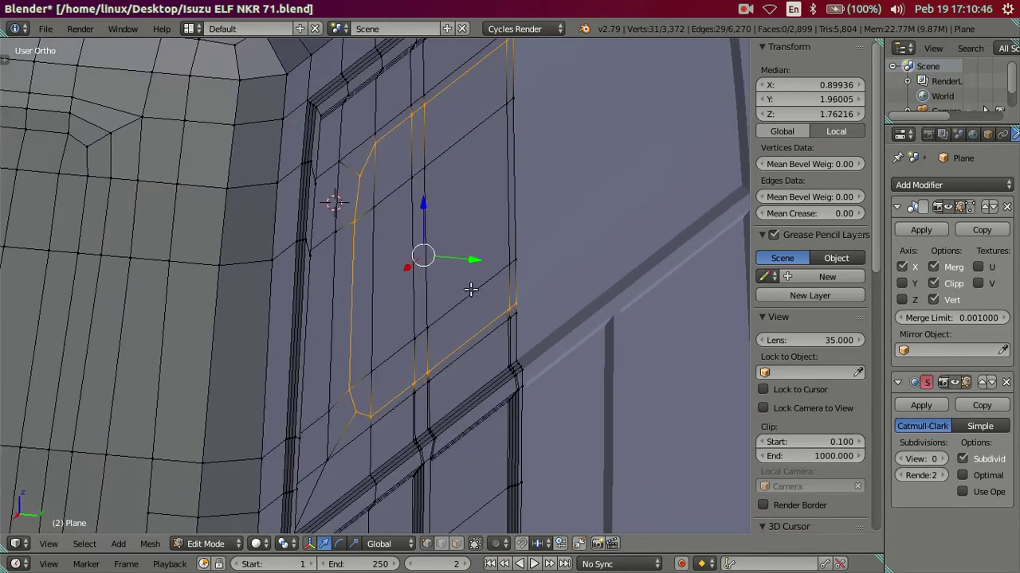
{"action": "scroll", "coordinate": [472, 338], "scroll_direction": "up", "scroll_amount": 2}
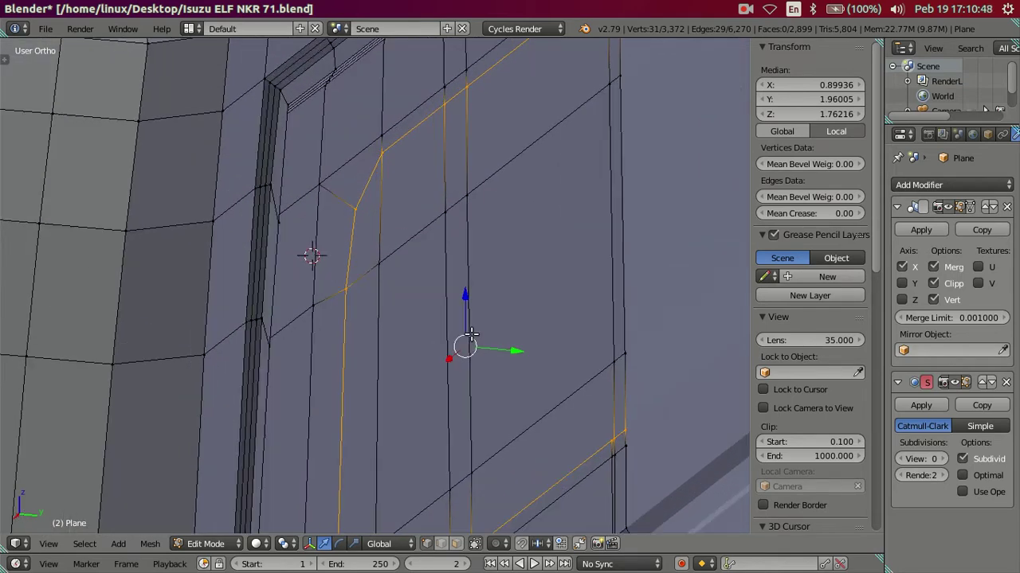
{"action": "key", "text": "z"}
{"action": "scroll", "coordinate": [462, 319], "scroll_direction": "up", "scroll_amount": 1, "text": "shift"}
{"action": "mouse_move", "coordinate": [404, 296]}
{"action": "middle_mouse_down"}
{"action": "mouse_move", "coordinate": [427, 308]}
{"action": "mouse_move", "coordinate": [499, 473]}
{"action": "middle_mouse_up"}
{"action": "middle_click_drag", "start_coordinate": [339, 344], "coordinate": [416, 405]}
Extrude the selected window edge loop and slide the new loop along Y.
{"action": "key", "text": "e"}
{"action": "right_click", "coordinate": [515, 426]}
{"action": "left_click_drag", "start_coordinate": [487, 445], "coordinate": [483, 444]}
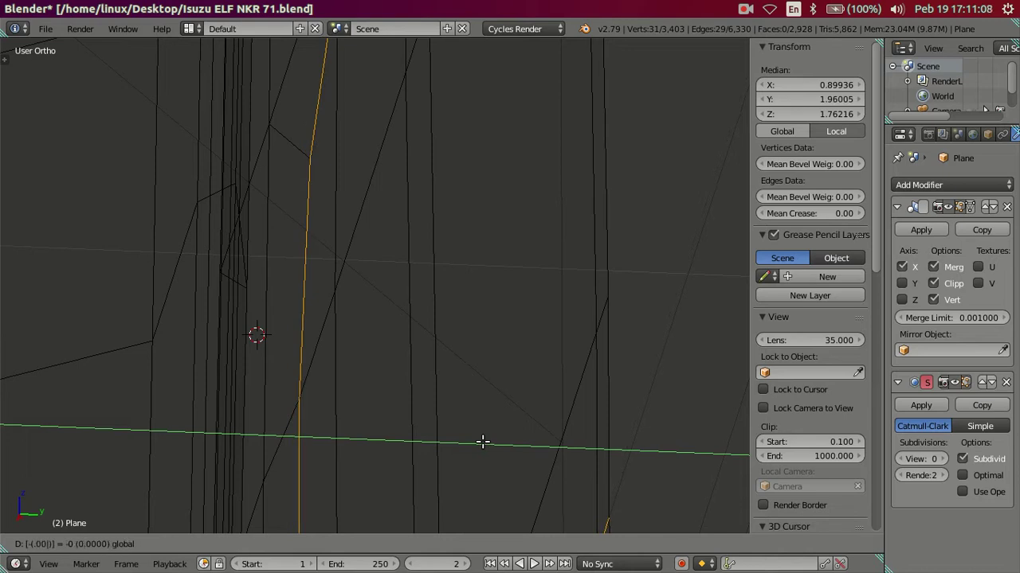
{"action": "left_click", "coordinate": [482, 442]}
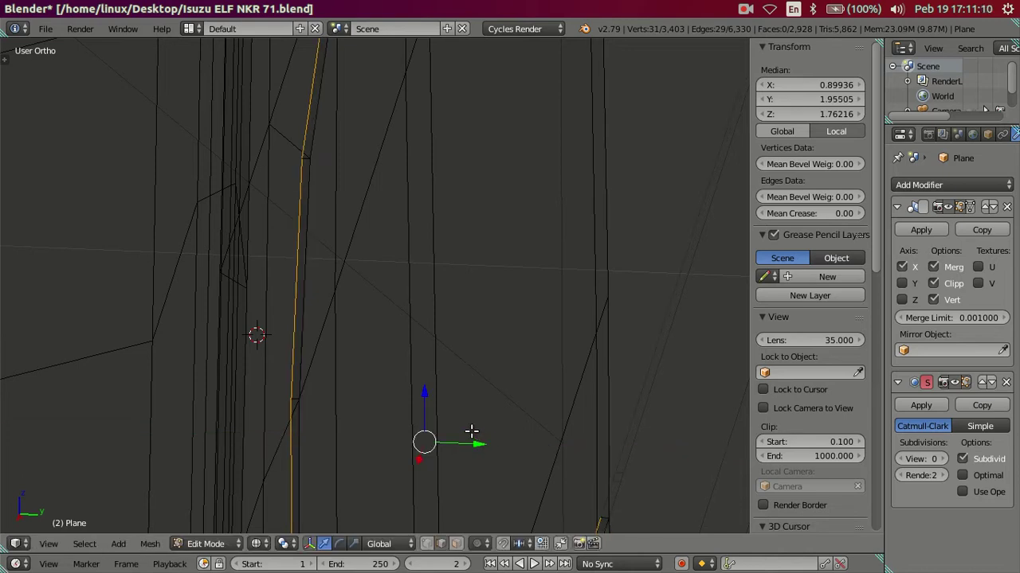
{"action": "middle_click_drag", "start_coordinate": [344, 379], "coordinate": [355, 361]}
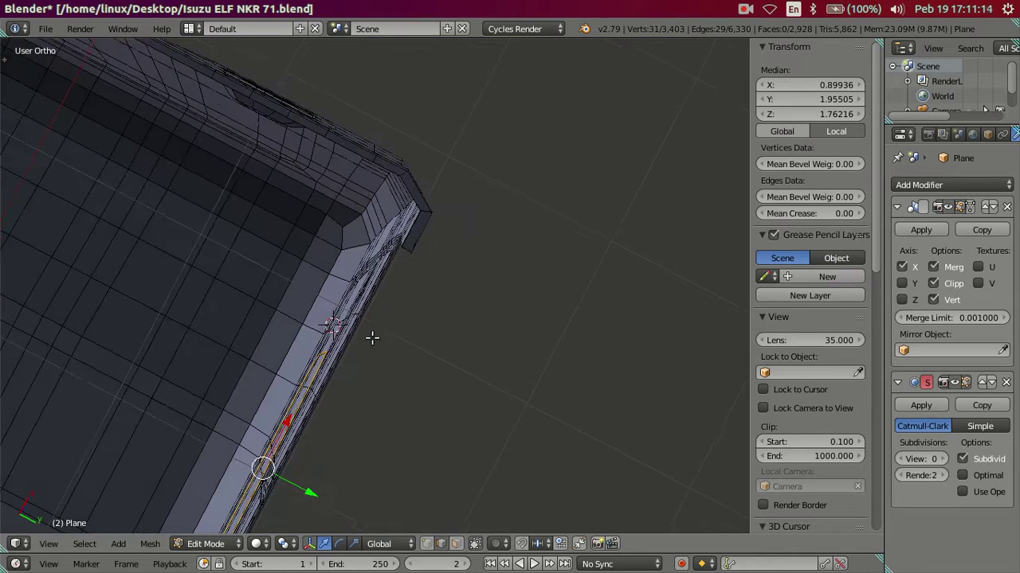
{"action": "scroll", "coordinate": [355, 361], "scroll_direction": "up", "scroll_amount": 1}
{"action": "scroll", "coordinate": [362, 351], "scroll_direction": "up", "scroll_amount": 2}
{"action": "scroll", "coordinate": [368, 335], "scroll_direction": "up", "scroll_amount": 3}
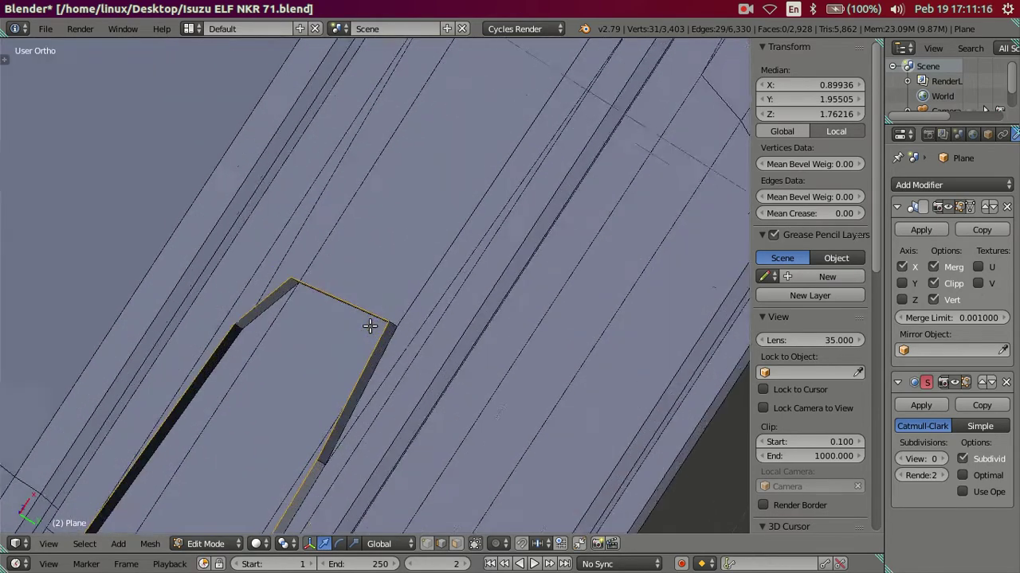
{"action": "scroll", "coordinate": [369, 326], "scroll_direction": "up", "scroll_amount": 2}
{"action": "scroll", "coordinate": [370, 324], "scroll_direction": "down", "scroll_amount": 5}
{"action": "mouse_move", "coordinate": [387, 302]}
{"action": "middle_mouse_down"}
{"action": "mouse_move", "coordinate": [429, 270]}
{"action": "mouse_move", "coordinate": [364, 326]}
{"action": "mouse_move", "coordinate": [442, 335]}
{"action": "middle_mouse_up"}
Preview the cab at subdivision level 2 in Object Mode, then set the preview back to 0.
{"action": "key", "text": "z"}
{"action": "key", "text": "Tab"}
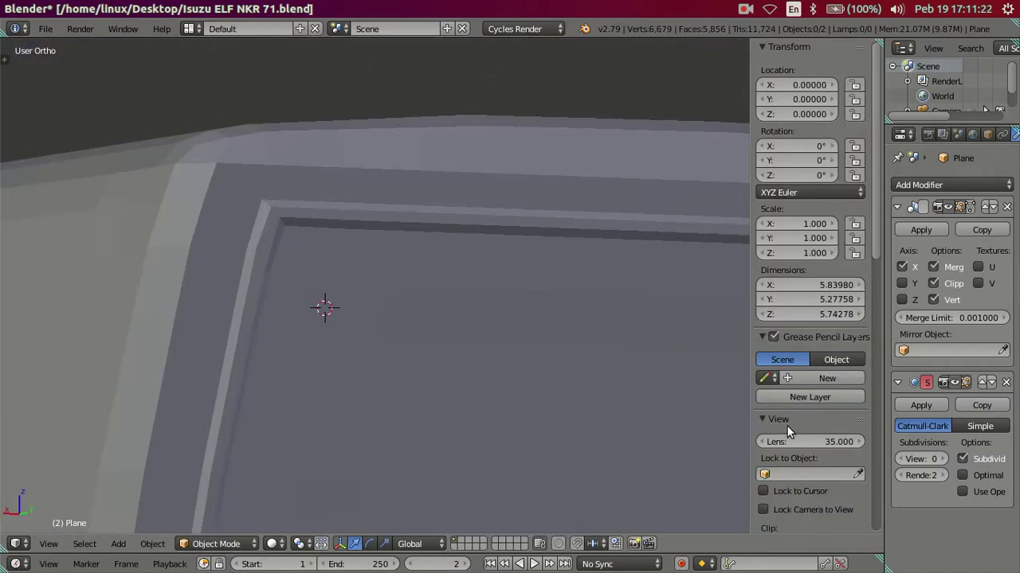
{"action": "left_click", "coordinate": [945, 458]}
{"action": "left_click", "coordinate": [945, 458]}
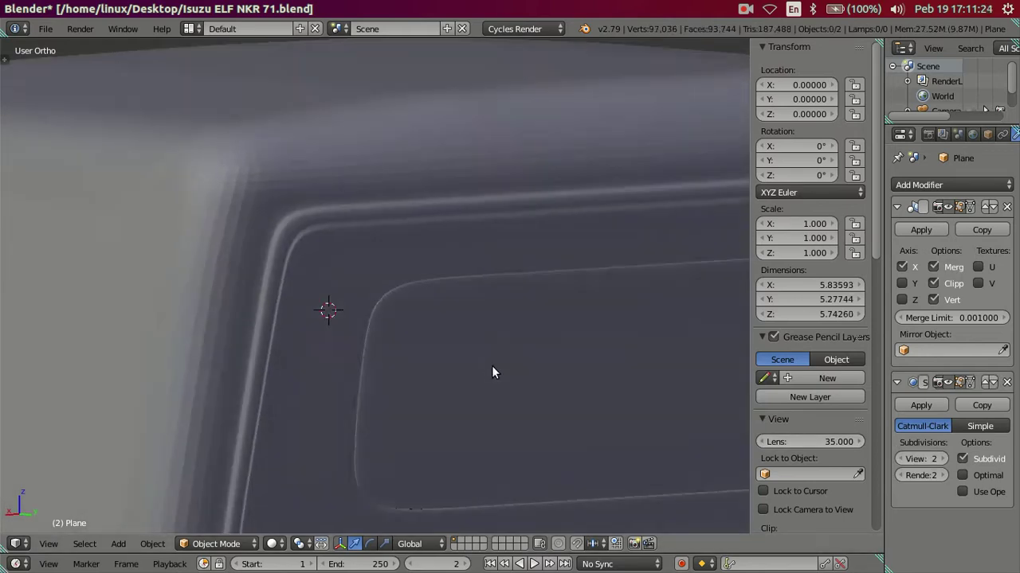
{"action": "mouse_move", "coordinate": [491, 372]}
{"action": "middle_mouse_down"}
{"action": "mouse_move", "coordinate": [530, 387]}
{"action": "mouse_move", "coordinate": [505, 382]}
{"action": "mouse_move", "coordinate": [514, 321]}
{"action": "mouse_move", "coordinate": [423, 311]}
{"action": "mouse_move", "coordinate": [391, 320]}
{"action": "mouse_move", "coordinate": [587, 424]}
{"action": "middle_mouse_up"}
{"action": "scroll", "coordinate": [444, 305], "scroll_direction": "down", "scroll_amount": 3}
{"action": "mouse_move", "coordinate": [444, 305]}
{"action": "middle_mouse_down"}
{"action": "mouse_move", "coordinate": [466, 352]}
{"action": "mouse_move", "coordinate": [704, 474]}
{"action": "mouse_move", "coordinate": [796, 471]}
{"action": "middle_mouse_up"}
{"action": "left_click", "coordinate": [898, 460]}
{"action": "left_click", "coordinate": [897, 459]}
Extrude the window edge loop again and move it a small negative distance along Y.
{"action": "key", "text": "Tab"}
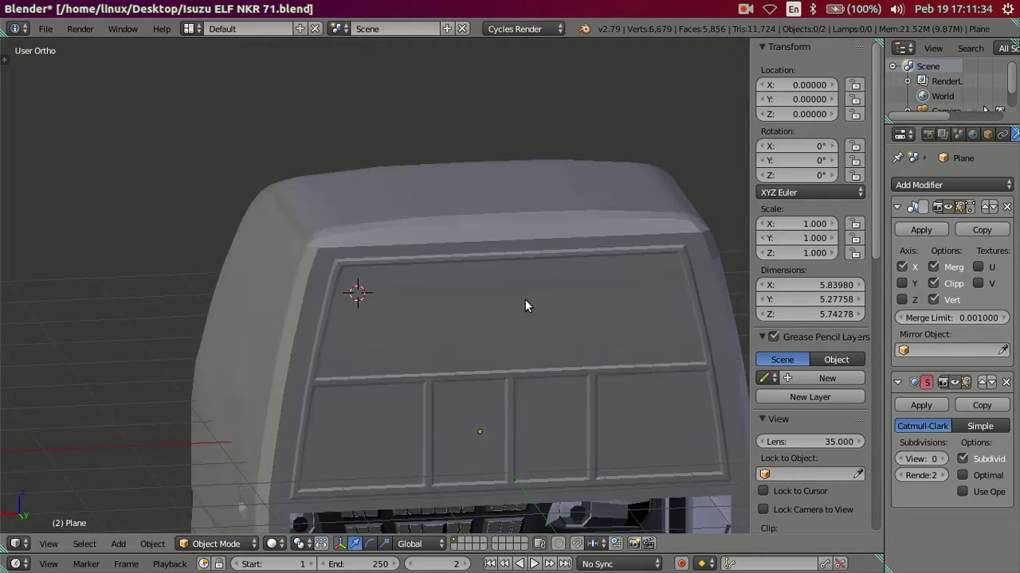
{"action": "scroll", "coordinate": [526, 303], "scroll_direction": "up", "scroll_amount": 3}
{"action": "scroll", "coordinate": [408, 324], "scroll_direction": "up", "scroll_amount": 2}
{"action": "scroll", "coordinate": [404, 337], "scroll_direction": "up", "scroll_amount": 2}
{"action": "mouse_move", "coordinate": [404, 337]}
{"action": "middle_mouse_down"}
{"action": "mouse_move", "coordinate": [433, 353]}
{"action": "mouse_move", "coordinate": [478, 348]}
{"action": "mouse_move", "coordinate": [478, 330]}
{"action": "mouse_move", "coordinate": [532, 319]}
{"action": "mouse_move", "coordinate": [421, 355]}
{"action": "middle_mouse_up"}
{"action": "scroll", "coordinate": [421, 355], "scroll_direction": "up", "scroll_amount": 2}
{"action": "key", "text": "e"}
{"action": "key", "text": "Escape"}
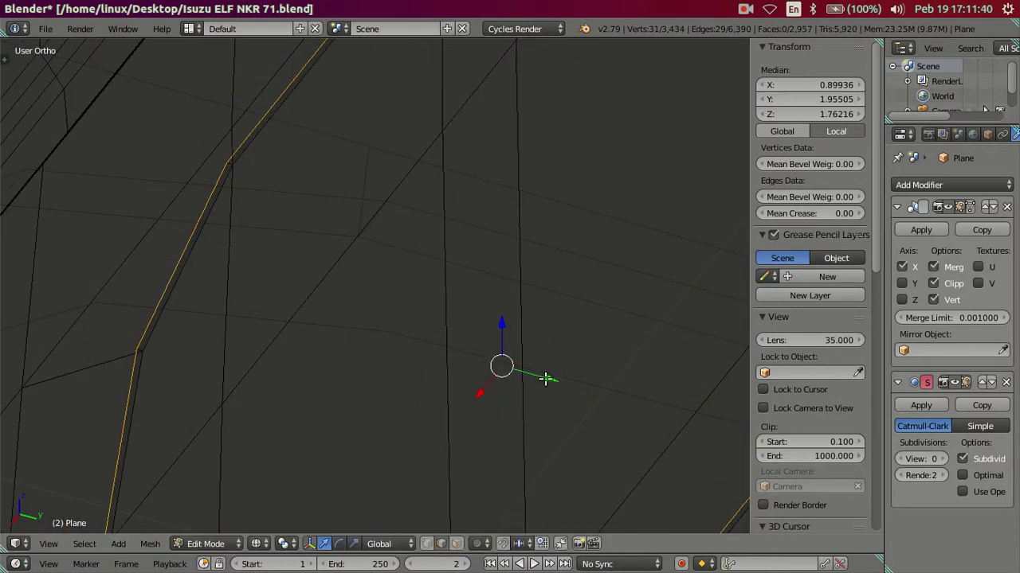
{"action": "type", "text": "gy"}
{"action": "type", "text": "-."}
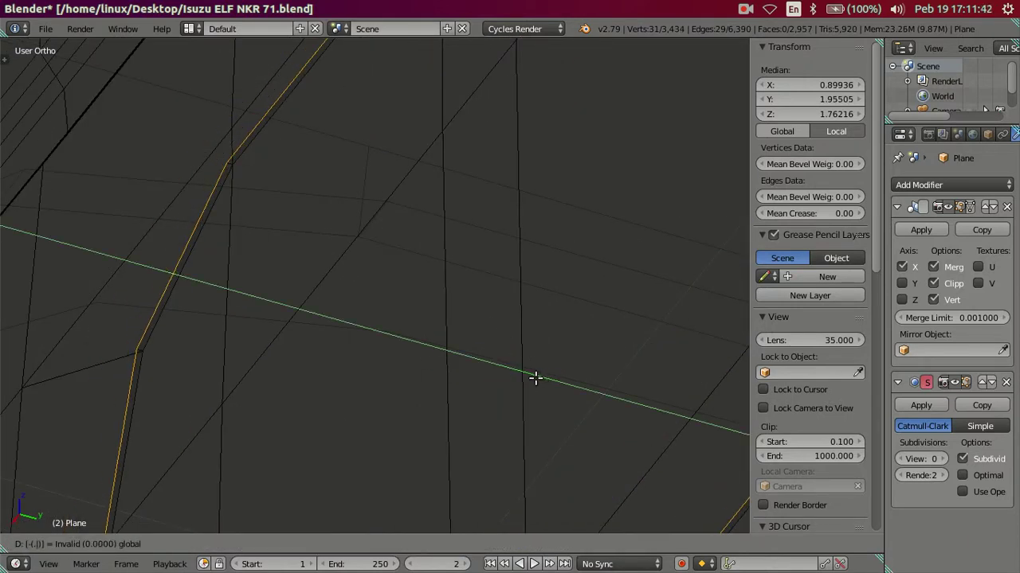
{"action": "key", "text": "Return"}
Check the cab roof from above with the subdivision preview at level 2.
{"action": "scroll", "coordinate": [446, 354], "scroll_direction": "down", "scroll_amount": 5}
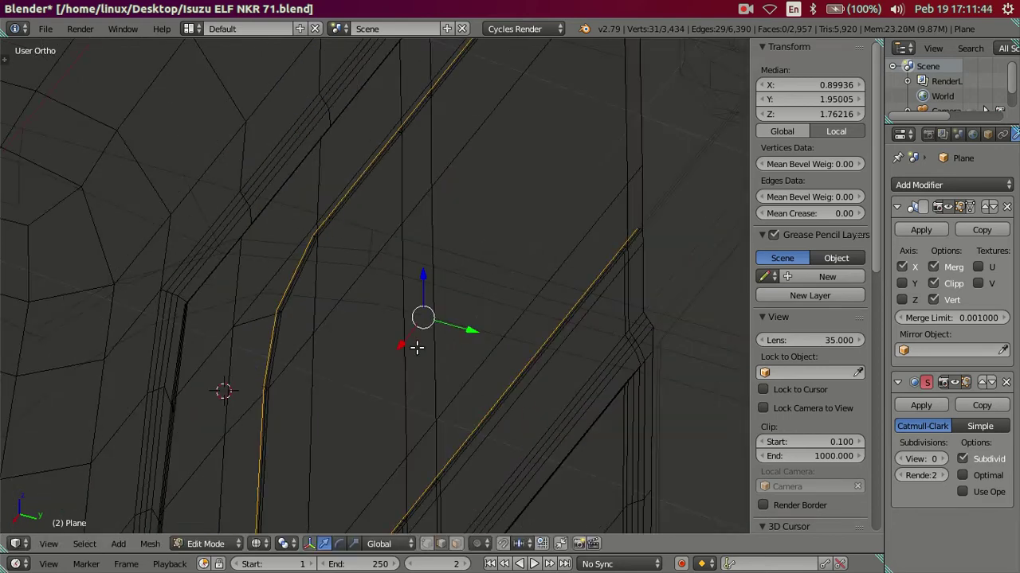
{"action": "key", "text": "z"}
{"action": "key", "text": "Tab"}
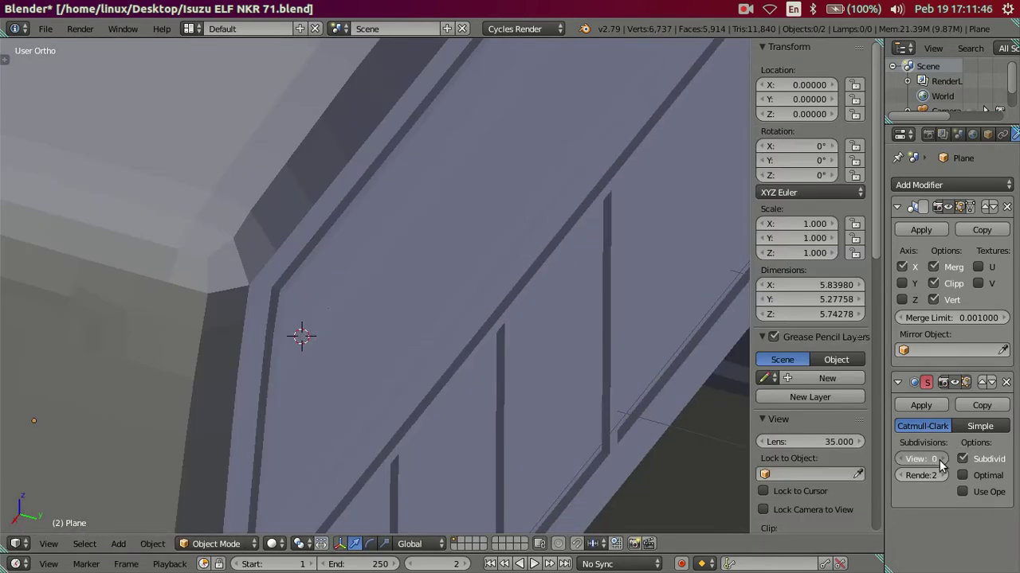
{"action": "left_click", "coordinate": [941, 459]}
{"action": "left_click", "coordinate": [942, 459]}
{"action": "scroll", "coordinate": [423, 358], "scroll_direction": "up", "scroll_amount": 2}
{"action": "scroll", "coordinate": [384, 325], "scroll_direction": "up", "scroll_amount": 2}
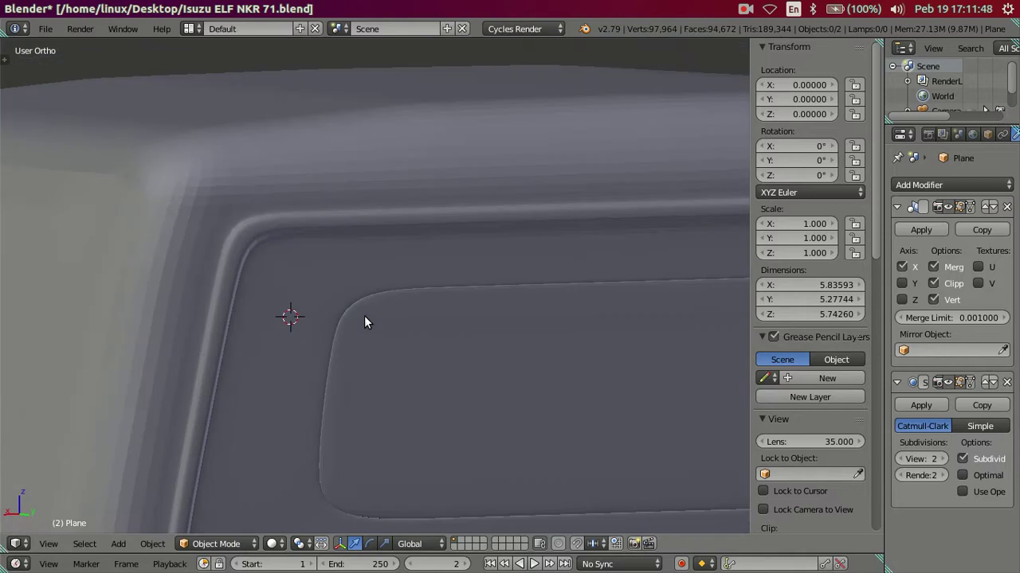
{"action": "scroll", "coordinate": [364, 316], "scroll_direction": "down", "scroll_amount": 2}
{"action": "mouse_move", "coordinate": [520, 417]}
{"action": "middle_mouse_down"}
{"action": "mouse_move", "coordinate": [493, 375]}
{"action": "mouse_move", "coordinate": [524, 407]}
{"action": "mouse_move", "coordinate": [479, 405]}
{"action": "mouse_move", "coordinate": [166, 315]}
{"action": "mouse_move", "coordinate": [163, 344]}
{"action": "mouse_move", "coordinate": [292, 349]}
{"action": "mouse_move", "coordinate": [267, 319]}
{"action": "mouse_move", "coordinate": [246, 316]}
{"action": "middle_mouse_up"}
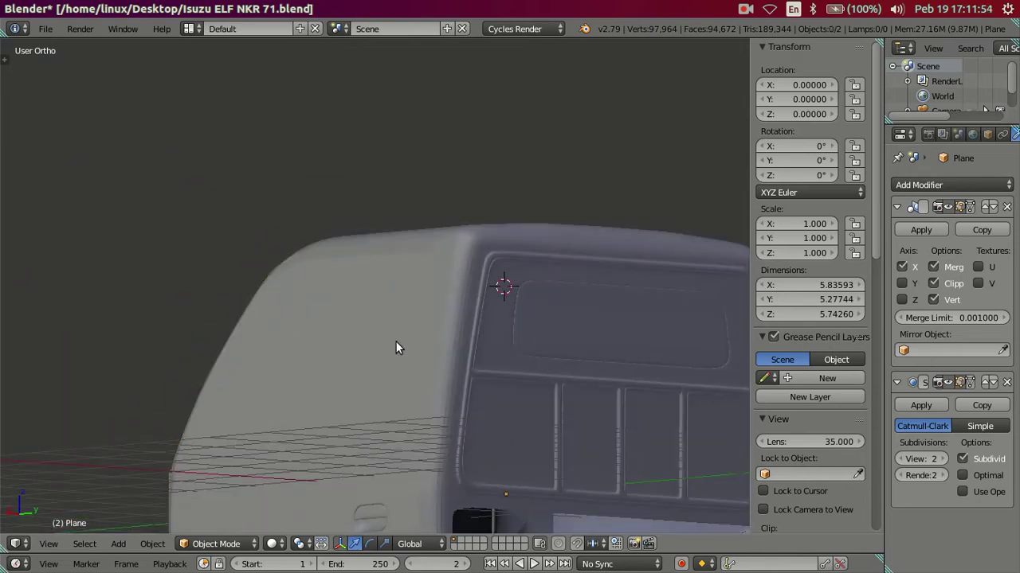
Return to Edit Mode with the subdivision preview off, then try an extrusion and cancel it.
{"action": "key", "text": "Tab"}
{"action": "middle_click_drag", "start_coordinate": [328, 354], "coordinate": [380, 349]}
{"action": "left_click", "coordinate": [900, 459]}
{"action": "left_click", "coordinate": [900, 458]}
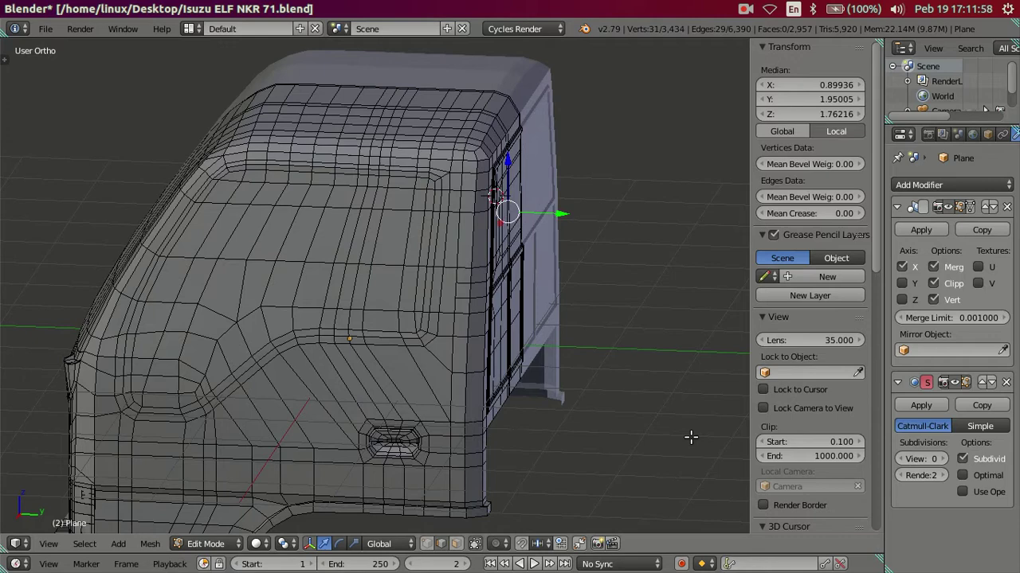
{"action": "scroll", "coordinate": [513, 386], "scroll_direction": "up", "scroll_amount": 2}
{"action": "scroll", "coordinate": [513, 387], "scroll_direction": "up", "scroll_amount": 2}
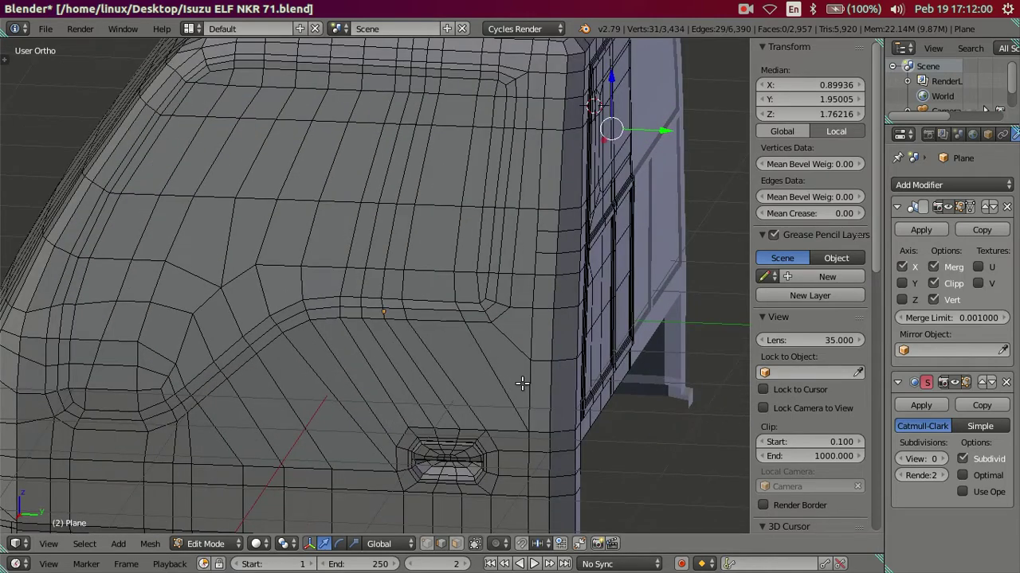
{"action": "scroll", "coordinate": [524, 381], "scroll_direction": "down", "scroll_amount": 3}
{"action": "middle_click_drag", "start_coordinate": [521, 376], "coordinate": [388, 349]}
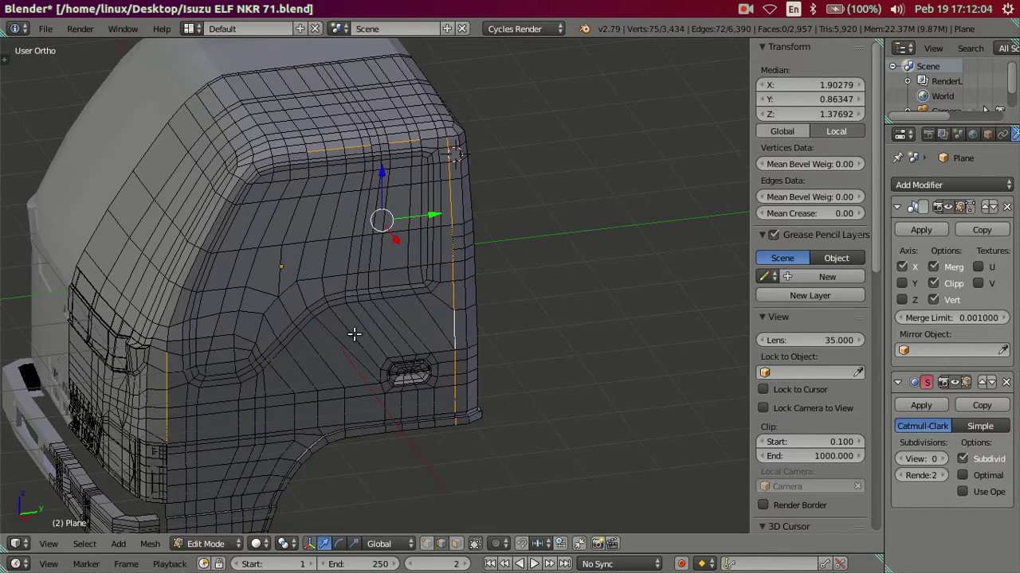
{"action": "key", "text": "e"}
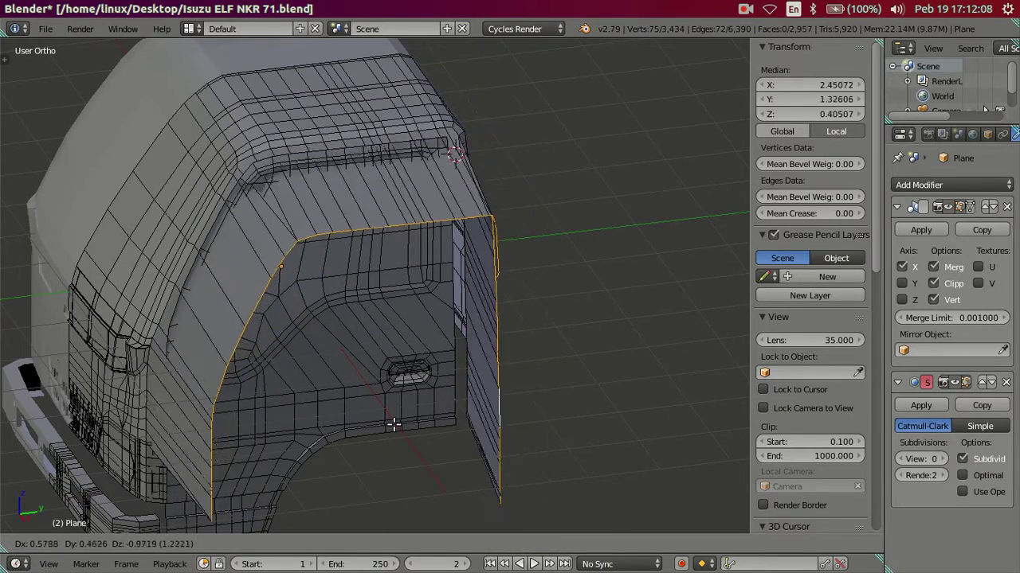
{"action": "key", "text": "Escape"}
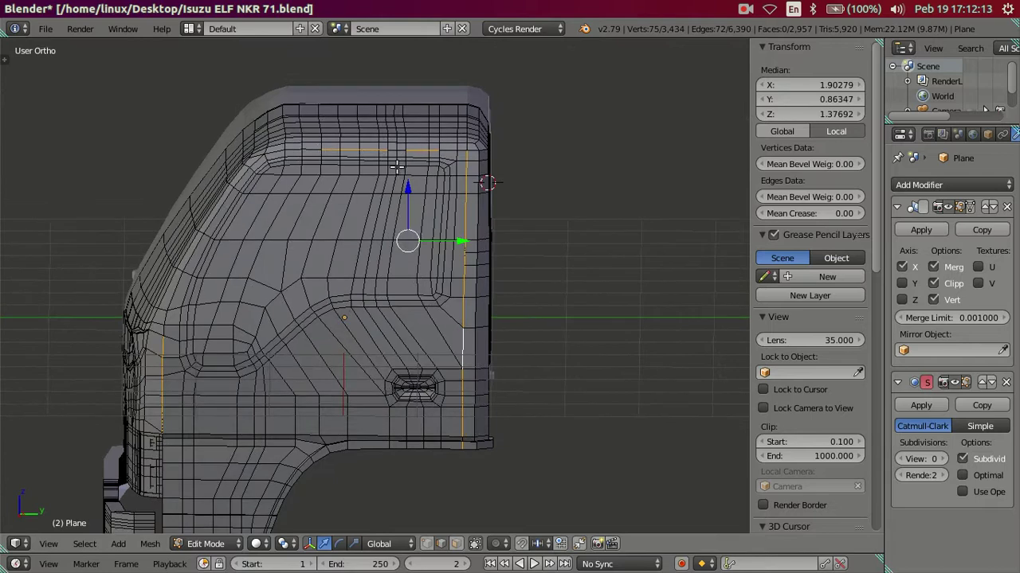
In solid shading, clear the selection and pick a vertical edge loop on the cab side.
{"action": "middle_click_drag", "start_coordinate": [430, 201], "coordinate": [450, 267]}
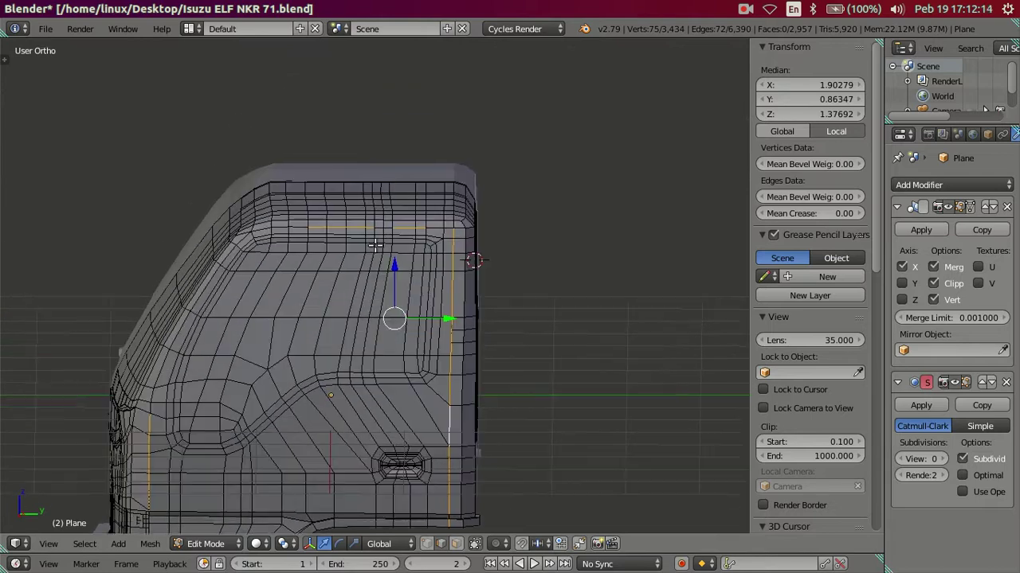
{"action": "scroll", "coordinate": [450, 267], "scroll_direction": "up", "scroll_amount": 3}
{"action": "left_click", "coordinate": [494, 192], "text": "alt"}
{"action": "scroll", "coordinate": [442, 292], "scroll_direction": "down", "scroll_amount": 3}
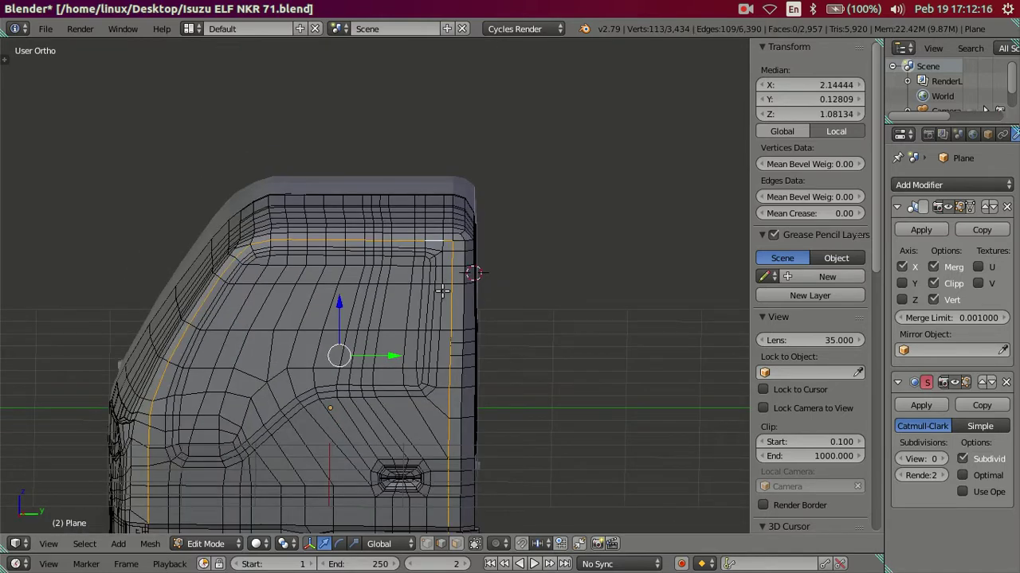
{"action": "scroll", "coordinate": [417, 343], "scroll_direction": "down", "scroll_amount": 2}
{"action": "scroll", "coordinate": [417, 343], "scroll_direction": "up", "scroll_amount": 3}
{"action": "mouse_move", "coordinate": [416, 343]}
{"action": "middle_mouse_down"}
{"action": "mouse_move", "coordinate": [346, 467]}
{"action": "mouse_move", "coordinate": [387, 351]}
{"action": "middle_mouse_up"}
{"action": "key", "text": "z"}
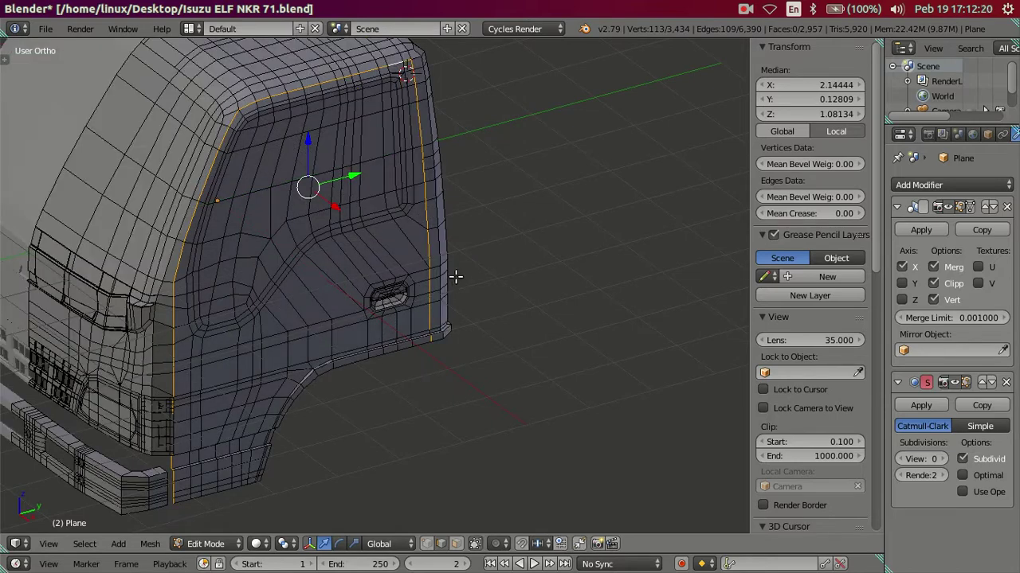
{"action": "middle_click_drag", "start_coordinate": [456, 277], "coordinate": [375, 239]}
{"action": "key", "text": "a"}
{"action": "scroll", "coordinate": [496, 276], "scroll_direction": "up", "scroll_amount": 3}
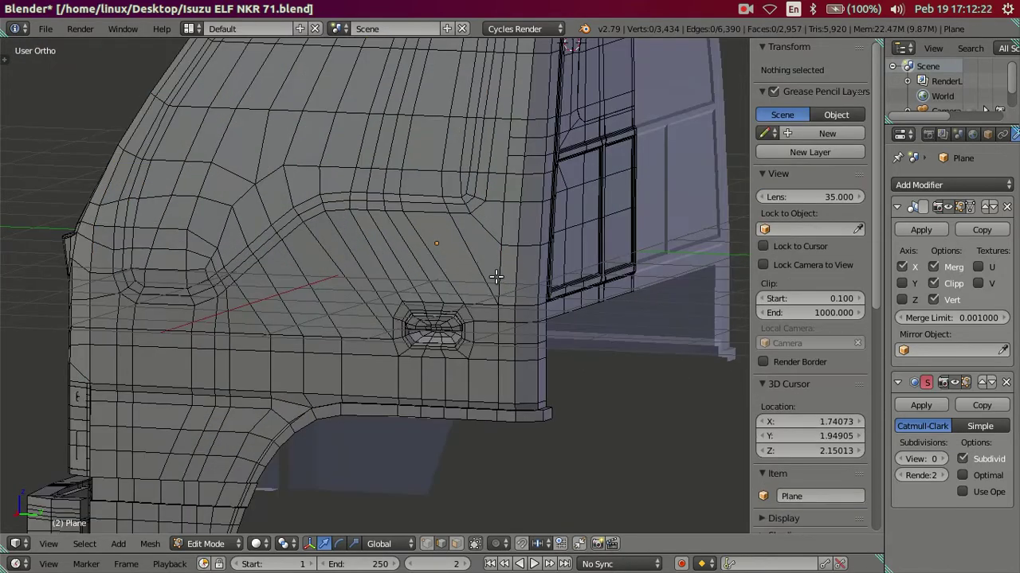
{"action": "left_click", "coordinate": [497, 277], "text": "alt"}
{"action": "scroll", "coordinate": [351, 293], "scroll_direction": "up", "scroll_amount": 5, "text": "shift"}
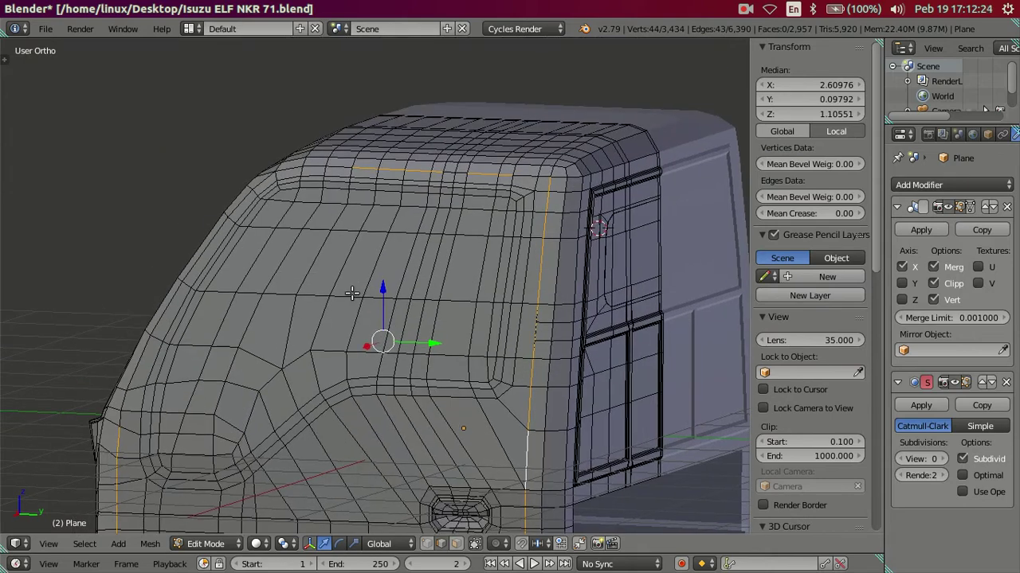
{"action": "scroll", "coordinate": [508, 194], "scroll_direction": "down", "scroll_amount": 3}
{"action": "middle_click_drag", "start_coordinate": [508, 194], "coordinate": [453, 391]}
{"action": "mouse_move", "coordinate": [365, 357]}
{"action": "middle_mouse_down"}
{"action": "mouse_move", "coordinate": [368, 343]}
{"action": "mouse_move", "coordinate": [411, 315]}
{"action": "mouse_move", "coordinate": [354, 340]}
{"action": "mouse_move", "coordinate": [369, 357]}
{"action": "middle_mouse_up"}
{"action": "key", "text": "g"}
{"action": "key", "text": "x"}
{"action": "key", "text": "Escape"}
{"action": "scroll", "coordinate": [412, 316], "scroll_direction": "up", "scroll_amount": 4}
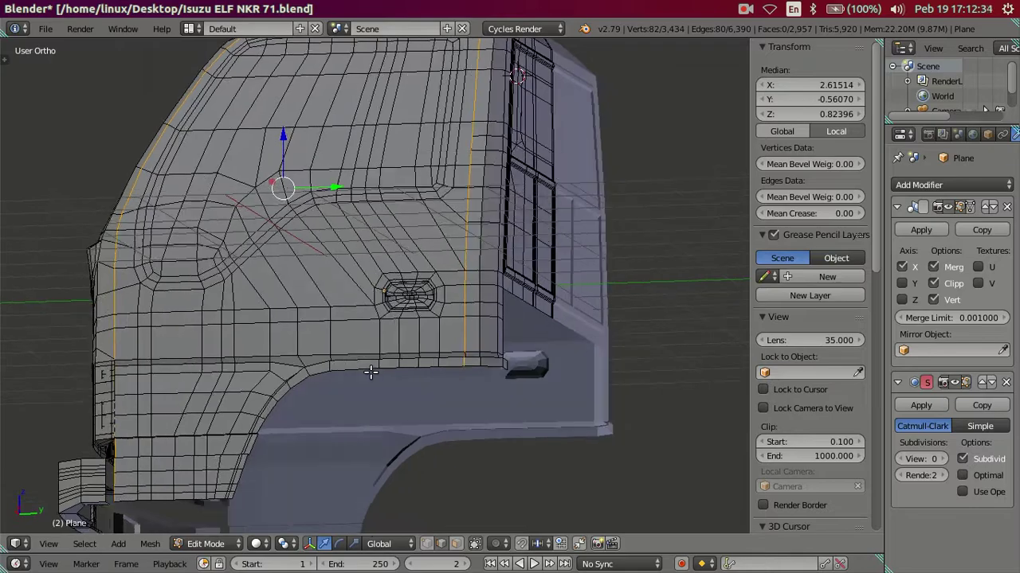
{"action": "scroll", "coordinate": [393, 411], "scroll_direction": "up", "scroll_amount": 2}
{"action": "middle_click_drag", "start_coordinate": [394, 411], "coordinate": [396, 368]}
{"action": "mouse_move", "coordinate": [328, 326]}
{"action": "middle_mouse_down"}
{"action": "mouse_move", "coordinate": [375, 323]}
{"action": "mouse_move", "coordinate": [250, 402]}
{"action": "middle_mouse_up"}
{"action": "mouse_move", "coordinate": [292, 342]}
{"action": "middle_mouse_down"}
{"action": "mouse_move", "coordinate": [311, 353]}
{"action": "mouse_move", "coordinate": [325, 342]}
{"action": "mouse_move", "coordinate": [342, 364]}
{"action": "mouse_move", "coordinate": [346, 437]}
{"action": "mouse_move", "coordinate": [342, 385]}
{"action": "mouse_move", "coordinate": [362, 364]}
{"action": "mouse_move", "coordinate": [371, 374]}
{"action": "mouse_move", "coordinate": [354, 397]}
{"action": "mouse_move", "coordinate": [325, 396]}
{"action": "mouse_move", "coordinate": [323, 414]}
{"action": "mouse_move", "coordinate": [339, 428]}
{"action": "mouse_move", "coordinate": [310, 292]}
{"action": "middle_mouse_up"}
{"action": "key", "text": "z"}
{"action": "key", "text": "z"}
{"action": "scroll", "coordinate": [309, 291], "scroll_direction": "up", "scroll_amount": 3}
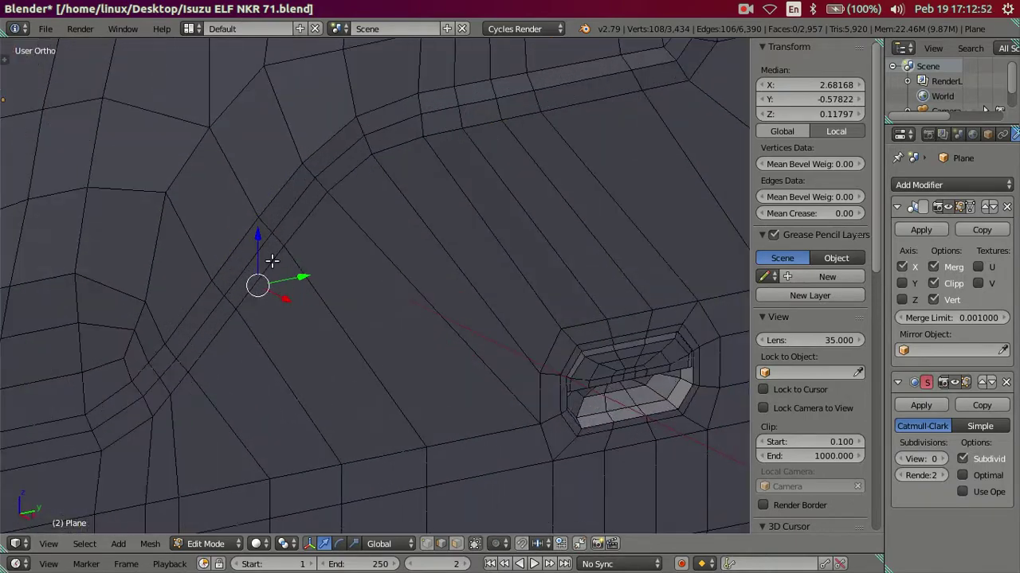
{"action": "scroll", "coordinate": [237, 249], "scroll_direction": "down", "scroll_amount": 4}
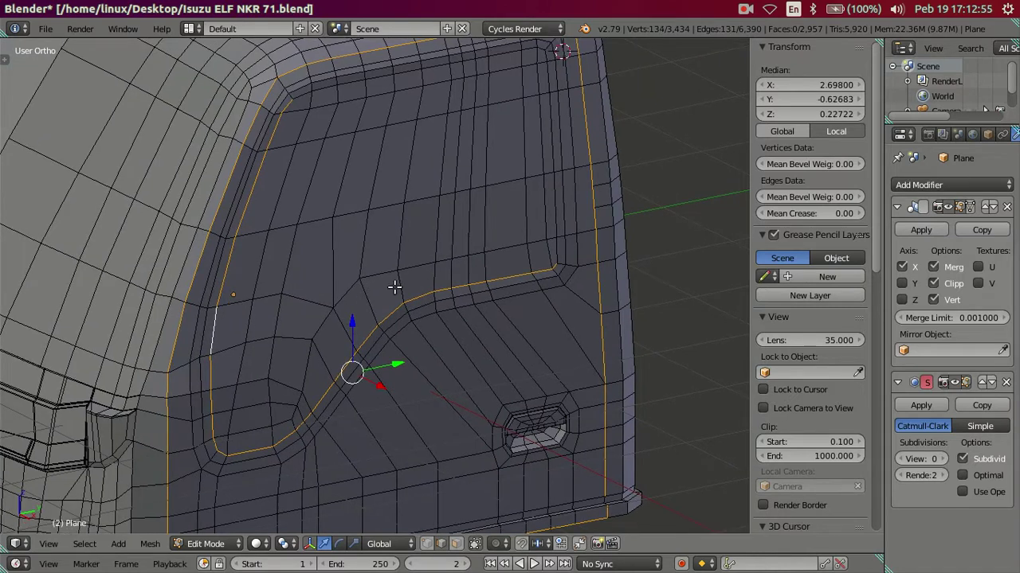
{"action": "middle_click_drag", "start_coordinate": [394, 285], "coordinate": [403, 244]}
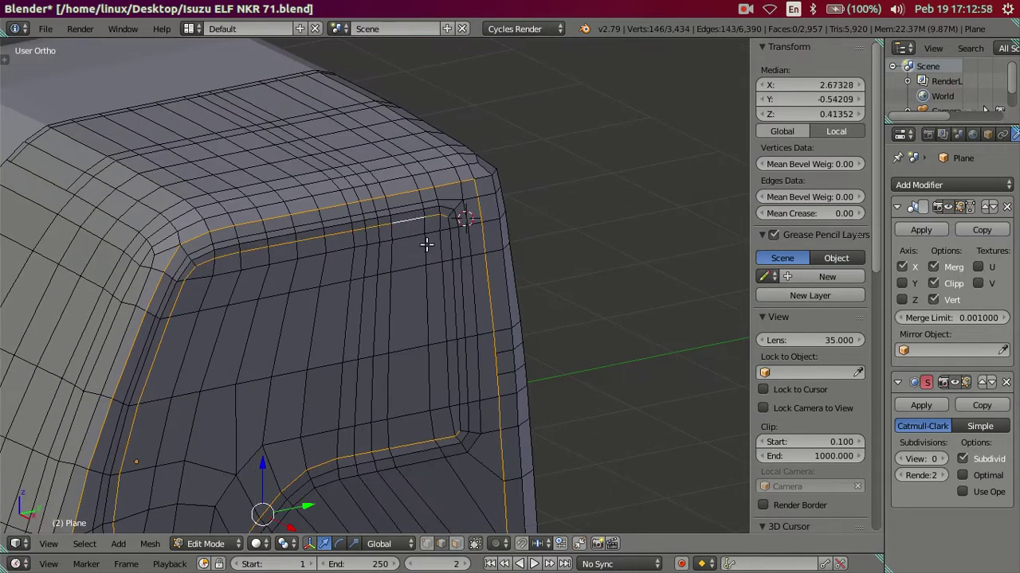
{"action": "key", "text": "z"}
{"action": "key", "text": "z"}
{"action": "middle_click_drag", "start_coordinate": [383, 401], "coordinate": [362, 379]}
{"action": "key", "text": "g"}
{"action": "key", "text": "x"}
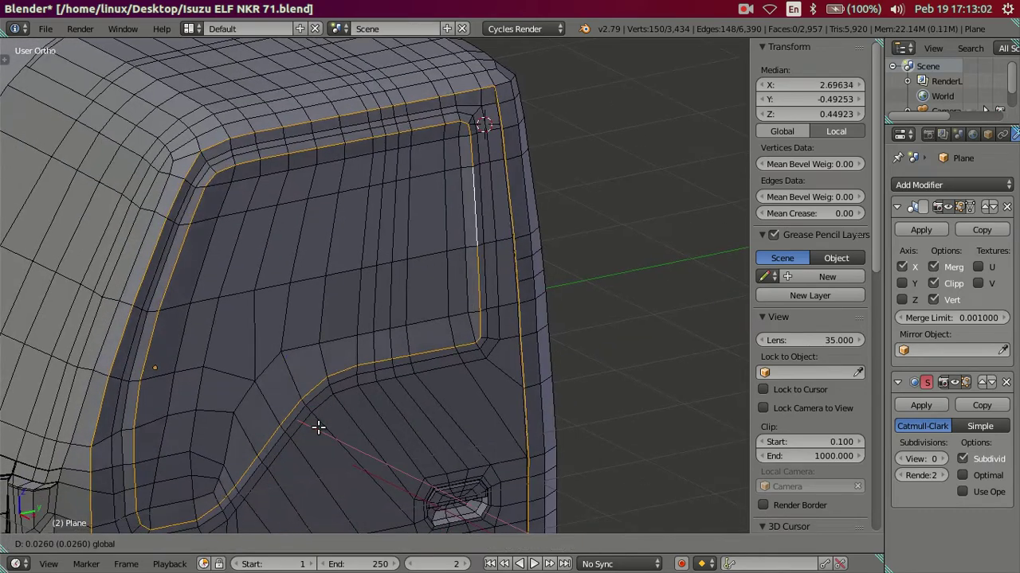
{"action": "left_click", "coordinate": [462, 503]}
{"action": "mouse_move", "coordinate": [462, 502]}
{"action": "middle_mouse_down"}
{"action": "mouse_move", "coordinate": [391, 397]}
{"action": "mouse_move", "coordinate": [459, 421]}
{"action": "middle_mouse_up"}
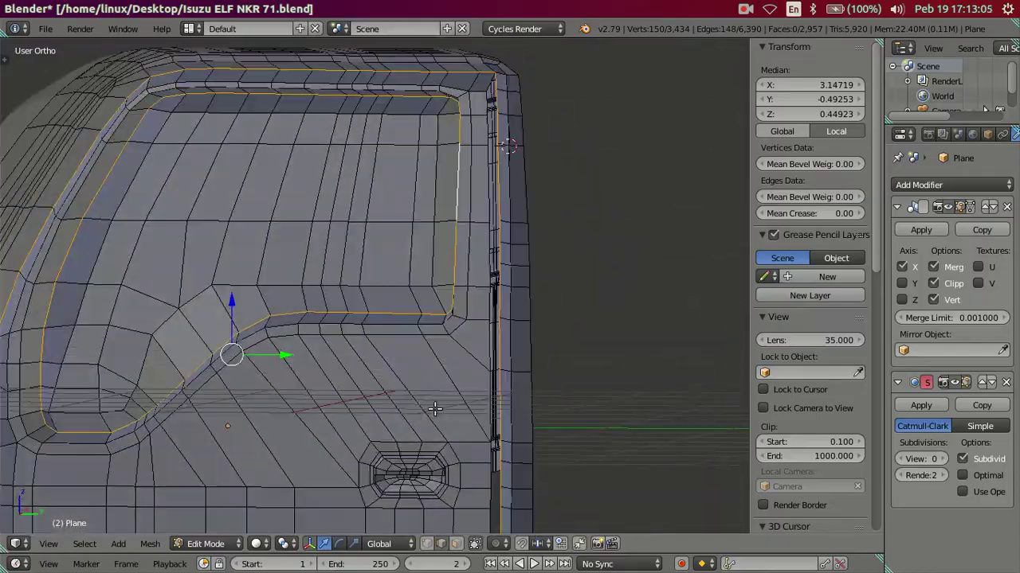
{"action": "key", "text": "ctrl+z"}
{"action": "scroll", "coordinate": [447, 366], "scroll_direction": "down", "scroll_amount": 3}
{"action": "mouse_move", "coordinate": [435, 348]}
{"action": "middle_mouse_down"}
{"action": "mouse_move", "coordinate": [455, 380]}
{"action": "mouse_move", "coordinate": [507, 394]}
{"action": "mouse_move", "coordinate": [487, 426]}
{"action": "middle_mouse_up"}
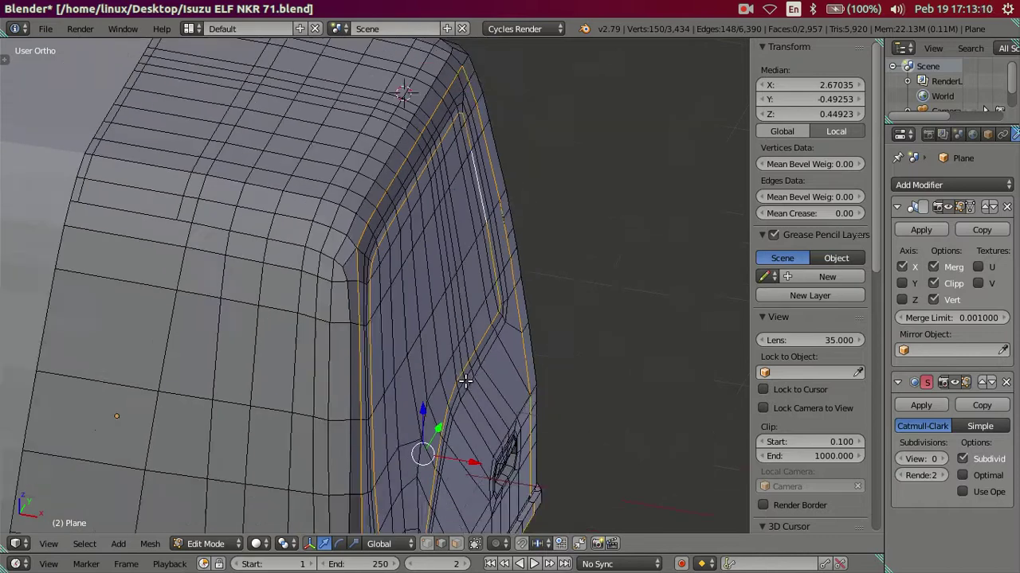
In wireframe, shift the selected rim loops a small negative offset along X.
{"action": "scroll", "coordinate": [451, 318], "scroll_direction": "up", "scroll_amount": 3}
{"action": "key", "text": "z"}
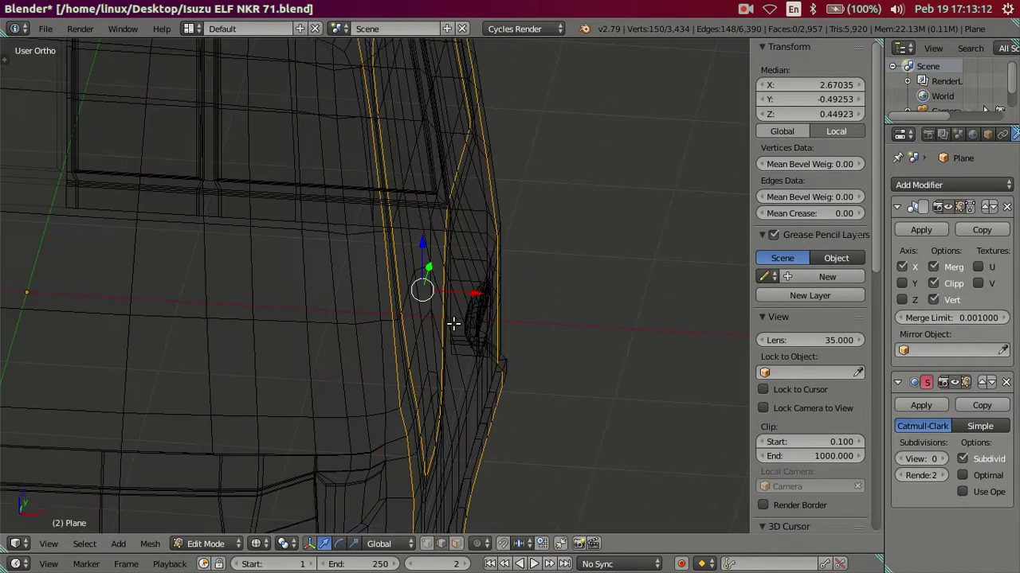
{"action": "middle_click_drag", "start_coordinate": [455, 319], "coordinate": [434, 351], "text": "shift"}
{"action": "middle_click_drag", "start_coordinate": [503, 352], "coordinate": [503, 352]}
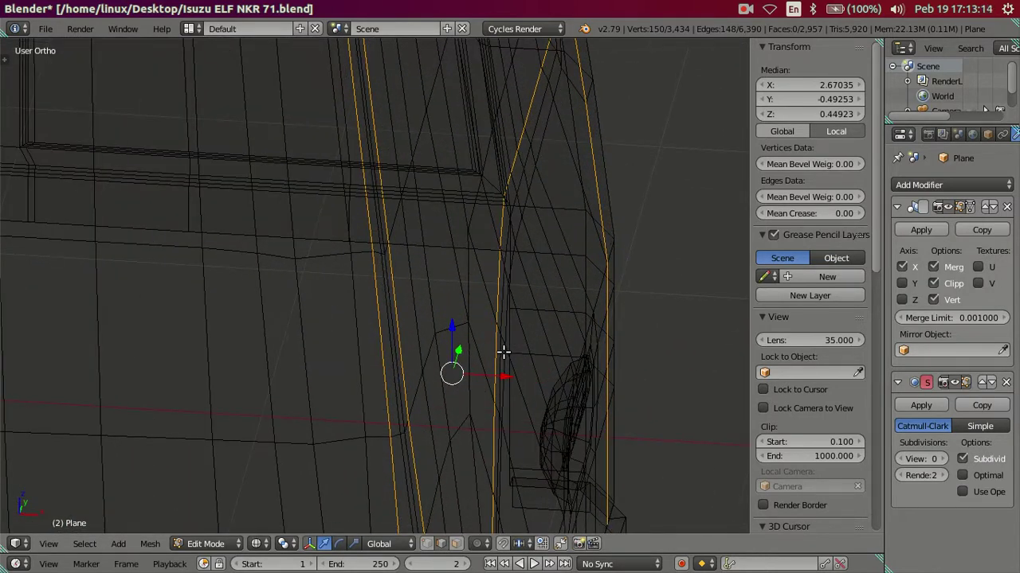
{"action": "right_click", "coordinate": [508, 376]}
{"action": "key", "text": "g"}
{"action": "key", "text": "x"}
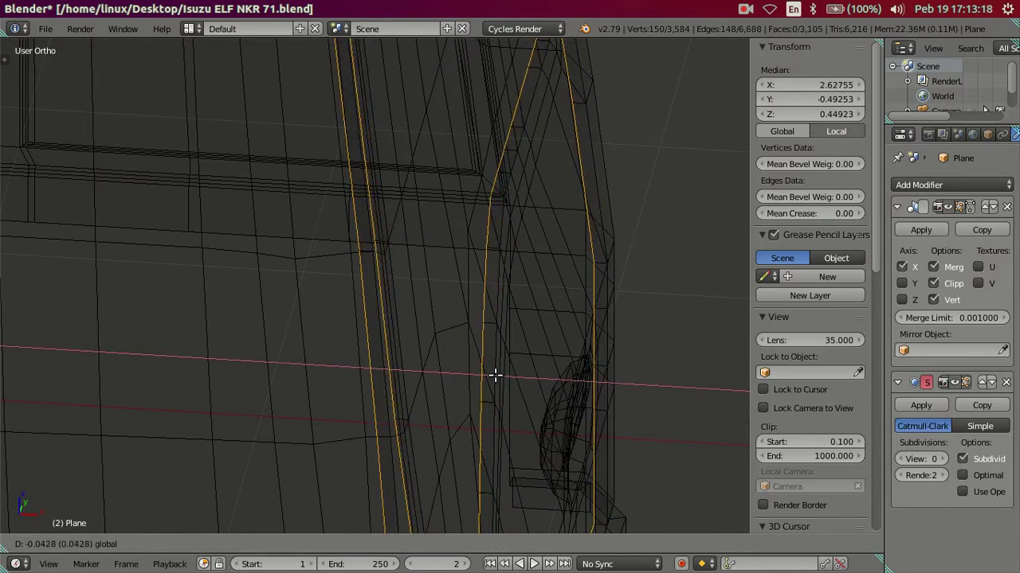
{"action": "key", "text": "minus"}
{"action": "type", "text": "0"}
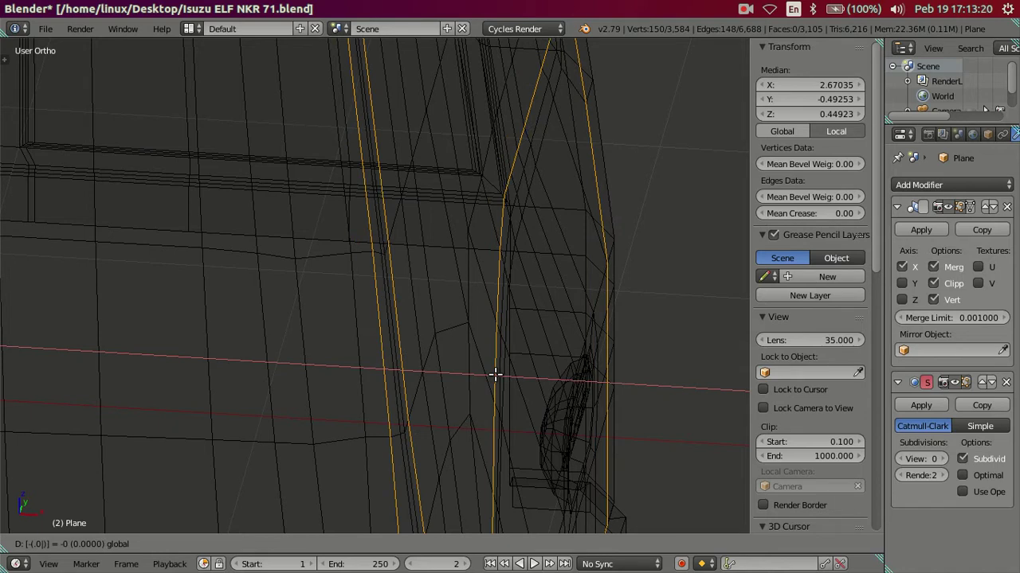
{"action": "type", "text": "5"}
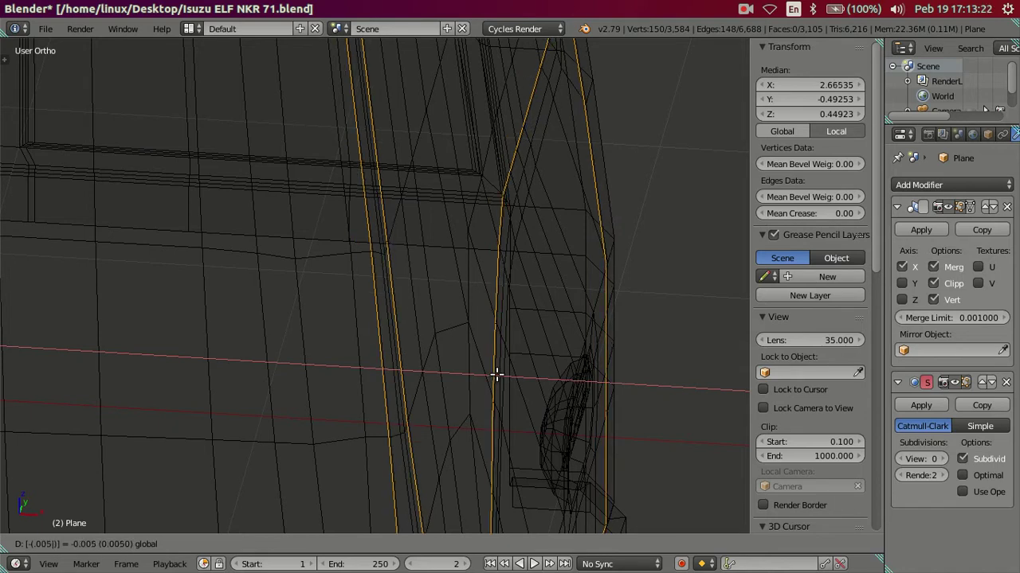
{"action": "key", "text": "Return"}
Extrude the rim loops again, move them -0.005 along X, and return to solid shading.
{"action": "key", "text": "e"}
{"action": "right_click", "coordinate": [506, 379]}
{"action": "key", "text": "g"}
{"action": "key", "text": "x"}
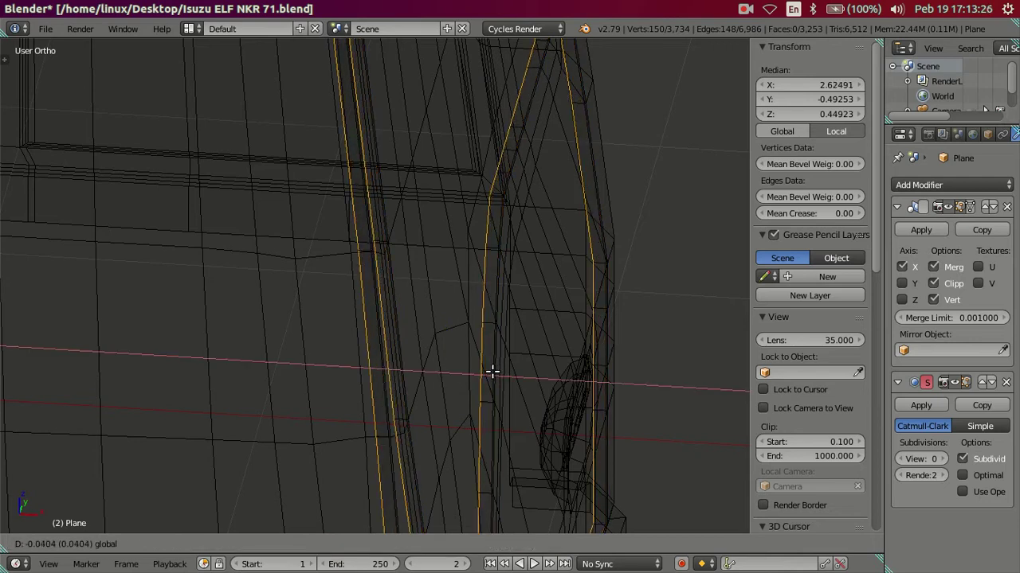
{"action": "type", "text": "-.005"}
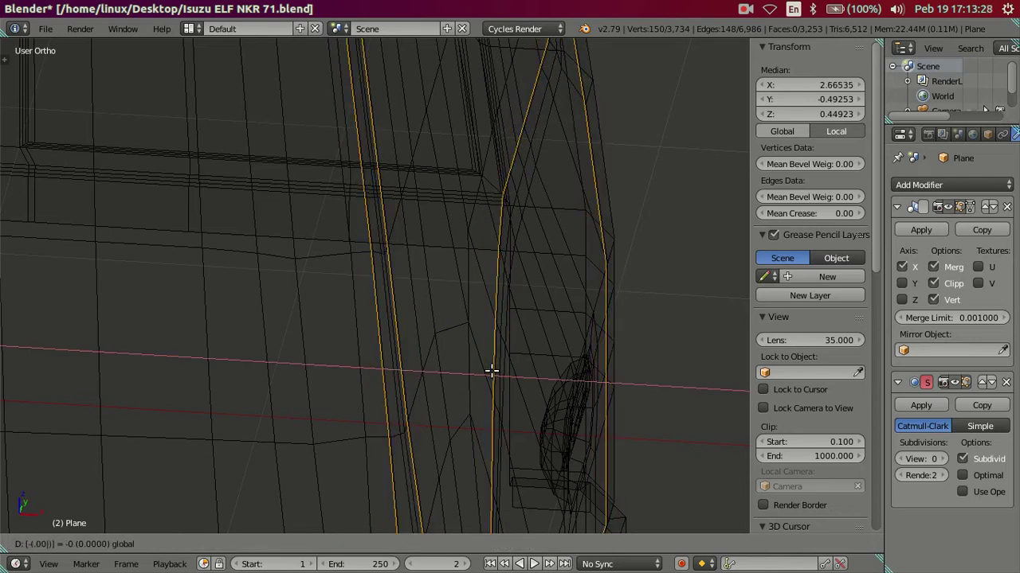
{"action": "key", "text": "Return"}
{"action": "mouse_move", "coordinate": [498, 374]}
{"action": "middle_mouse_down"}
{"action": "mouse_move", "coordinate": [539, 450]}
{"action": "mouse_move", "coordinate": [528, 319]}
{"action": "mouse_move", "coordinate": [516, 366]}
{"action": "middle_mouse_up"}
{"action": "key", "text": "z"}
{"action": "scroll", "coordinate": [515, 367], "scroll_direction": "up", "scroll_amount": 3}
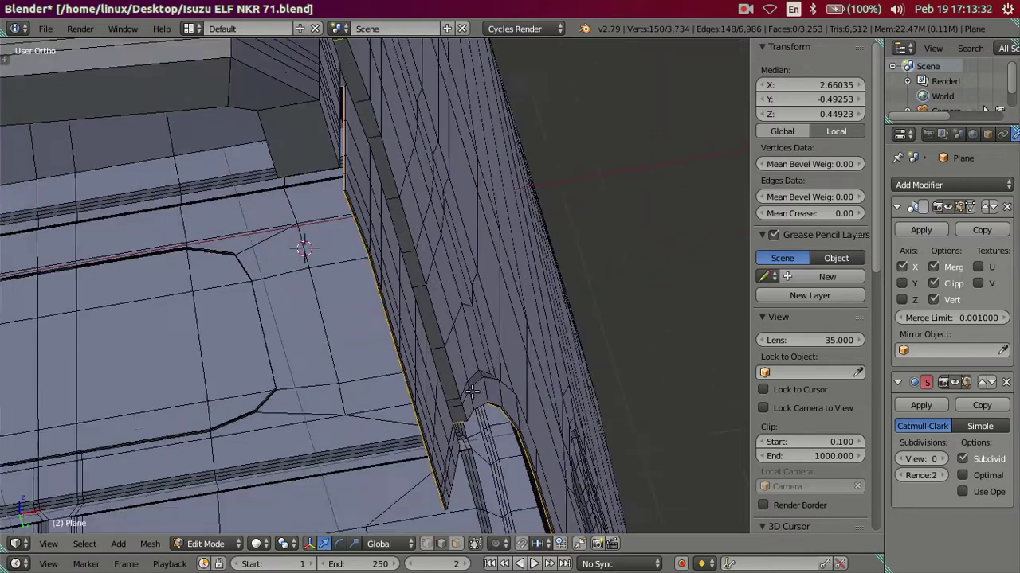
{"action": "scroll", "coordinate": [470, 391], "scroll_direction": "down", "scroll_amount": 3}
Leave Edit Mode and raise the subdivision preview to inspect the smoothed side panel.
{"action": "key", "text": "Tab"}
{"action": "mouse_move", "coordinate": [503, 311]}
{"action": "middle_mouse_down"}
{"action": "mouse_move", "coordinate": [444, 309]}
{"action": "mouse_move", "coordinate": [428, 359]}
{"action": "middle_mouse_up"}
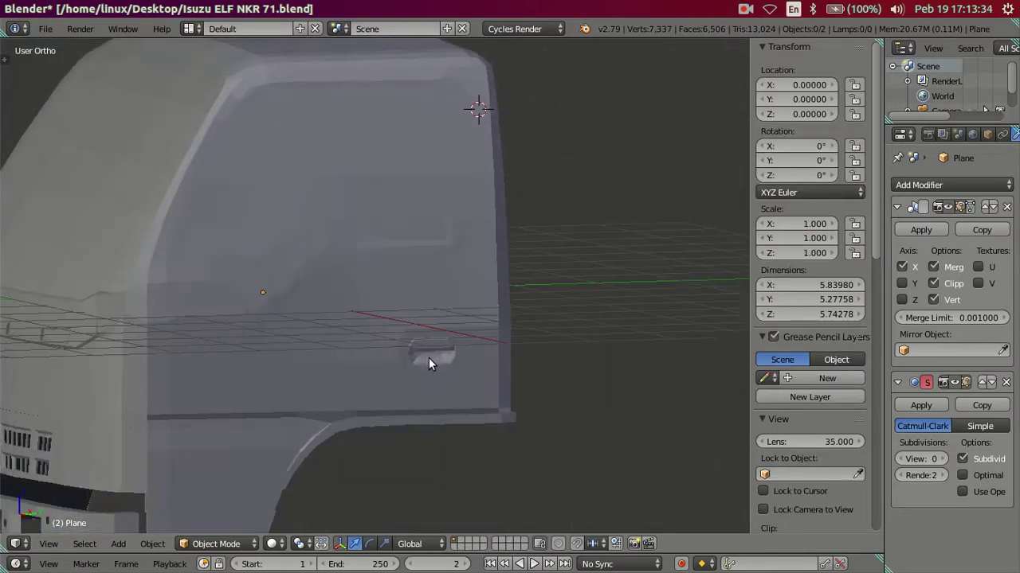
{"action": "left_click", "coordinate": [945, 462]}
{"action": "left_click", "coordinate": [944, 462]}
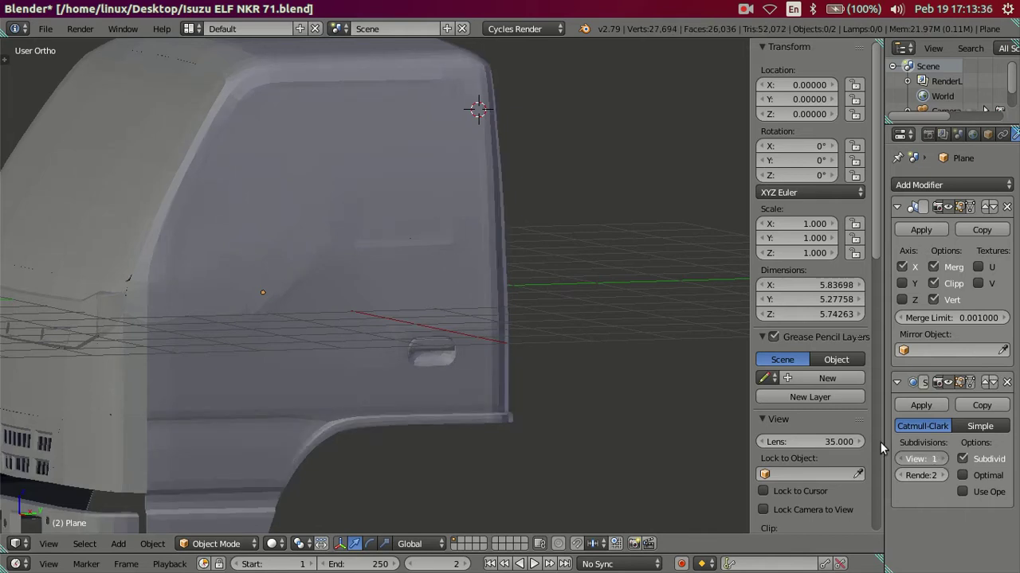
{"action": "middle_click_drag", "start_coordinate": [537, 280], "coordinate": [511, 265]}
{"action": "mouse_move", "coordinate": [493, 301]}
{"action": "middle_mouse_down"}
{"action": "mouse_move", "coordinate": [393, 221]}
{"action": "mouse_move", "coordinate": [371, 258]}
{"action": "mouse_move", "coordinate": [325, 252]}
{"action": "mouse_move", "coordinate": [297, 200]}
{"action": "mouse_move", "coordinate": [389, 269]}
{"action": "mouse_move", "coordinate": [416, 257]}
{"action": "mouse_move", "coordinate": [428, 228]}
{"action": "mouse_move", "coordinate": [375, 257]}
{"action": "mouse_move", "coordinate": [342, 293]}
{"action": "middle_mouse_up"}
{"action": "scroll", "coordinate": [306, 229], "scroll_direction": "up", "scroll_amount": 5}
{"action": "scroll", "coordinate": [319, 230], "scroll_direction": "down", "scroll_amount": 3}
{"action": "scroll", "coordinate": [341, 294], "scroll_direction": "down", "scroll_amount": 2}
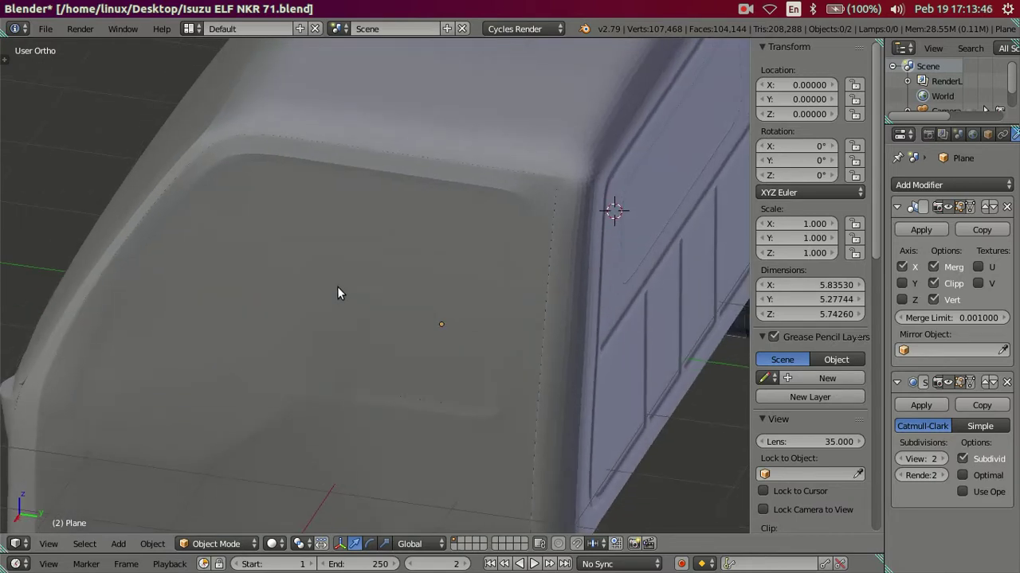
{"action": "scroll", "coordinate": [420, 294], "scroll_direction": "up", "scroll_amount": 4}
{"action": "scroll", "coordinate": [431, 275], "scroll_direction": "up", "scroll_amount": 1}
{"action": "scroll", "coordinate": [431, 277], "scroll_direction": "up", "scroll_amount": 2}
{"action": "scroll", "coordinate": [423, 295], "scroll_direction": "down", "scroll_amount": 1}
{"action": "scroll", "coordinate": [409, 316], "scroll_direction": "down", "scroll_amount": 2}
{"action": "scroll", "coordinate": [401, 318], "scroll_direction": "up", "scroll_amount": 2}
{"action": "scroll", "coordinate": [371, 325], "scroll_direction": "down", "scroll_amount": 1}
{"action": "scroll", "coordinate": [373, 309], "scroll_direction": "up", "scroll_amount": 2}
Drop the subdivision preview to level 0 while viewing in wireframe, then return to solid shading.
{"action": "key", "text": "z"}
{"action": "scroll", "coordinate": [201, 301], "scroll_direction": "up", "scroll_amount": 2}
{"action": "scroll", "coordinate": [336, 358], "scroll_direction": "down", "scroll_amount": 1}
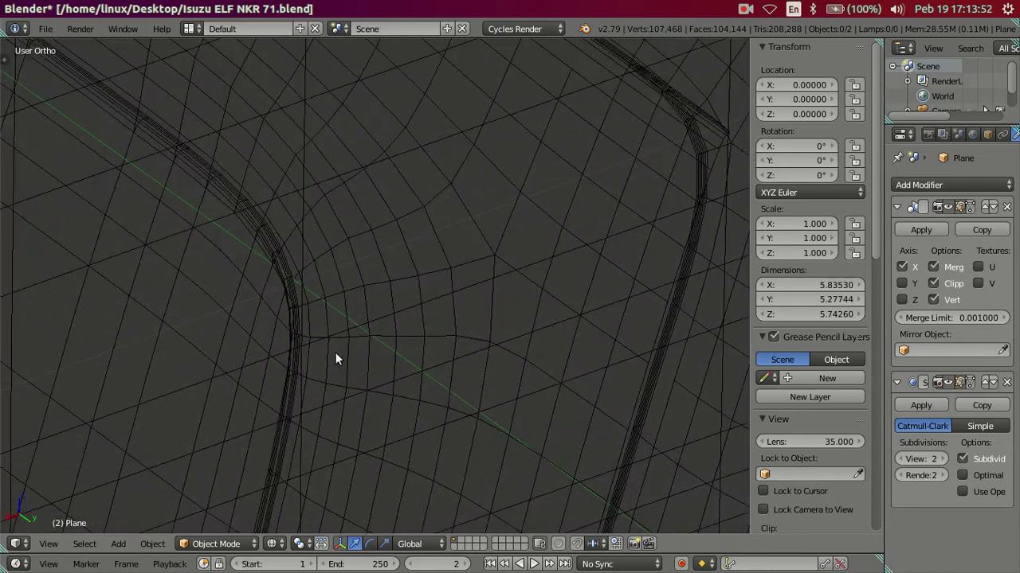
{"action": "scroll", "coordinate": [312, 334], "scroll_direction": "up", "scroll_amount": 2}
{"action": "left_click", "coordinate": [900, 459]}
{"action": "left_click", "coordinate": [900, 459]}
{"action": "scroll", "coordinate": [476, 309], "scroll_direction": "up", "scroll_amount": 2}
{"action": "key", "text": "z"}
{"action": "scroll", "coordinate": [445, 308], "scroll_direction": "down", "scroll_amount": 2}
Inspect the cab side in Edit Mode in wireframe from above, ending in solid shading.
{"action": "key", "text": "Tab"}
{"action": "mouse_move", "coordinate": [404, 291]}
{"action": "middle_mouse_down"}
{"action": "mouse_move", "coordinate": [522, 254]}
{"action": "mouse_move", "coordinate": [550, 228]}
{"action": "mouse_move", "coordinate": [537, 204]}
{"action": "mouse_move", "coordinate": [502, 205]}
{"action": "mouse_move", "coordinate": [494, 216]}
{"action": "mouse_move", "coordinate": [543, 305]}
{"action": "mouse_move", "coordinate": [550, 274]}
{"action": "mouse_move", "coordinate": [564, 278]}
{"action": "middle_mouse_up"}
{"action": "key", "text": "z"}
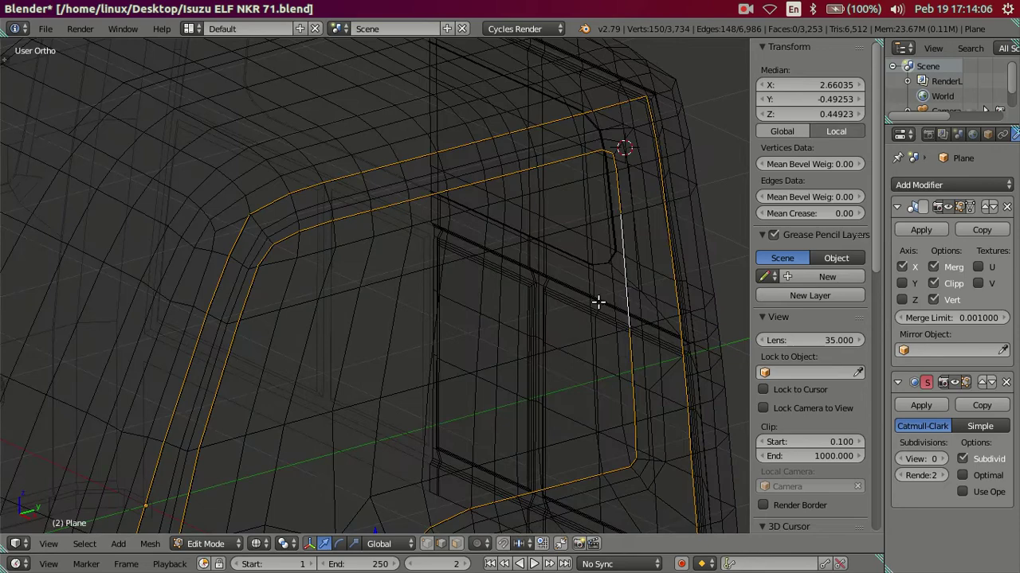
{"action": "scroll", "coordinate": [597, 301], "scroll_direction": "down", "scroll_amount": 3}
{"action": "scroll", "coordinate": [584, 317], "scroll_direction": "down", "scroll_amount": 2}
{"action": "mouse_move", "coordinate": [562, 374]}
{"action": "middle_mouse_down"}
{"action": "mouse_move", "coordinate": [523, 346]}
{"action": "mouse_move", "coordinate": [483, 263]}
{"action": "middle_mouse_up"}
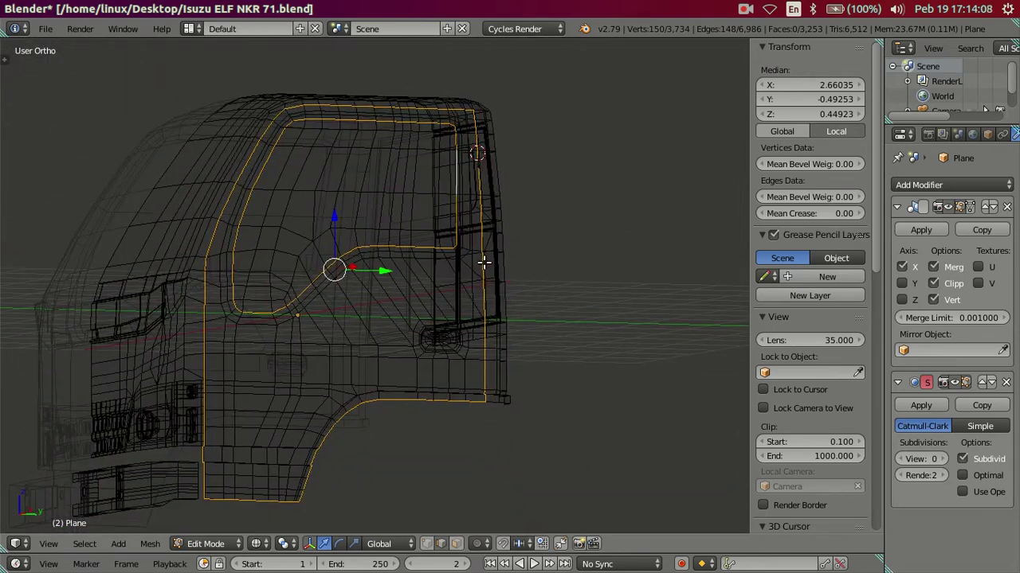
{"action": "key", "text": "Tab"}
{"action": "scroll", "coordinate": [481, 262], "scroll_direction": "up", "scroll_amount": 2}
{"action": "scroll", "coordinate": [470, 302], "scroll_direction": "up", "scroll_amount": 2}
{"action": "key", "text": "z"}
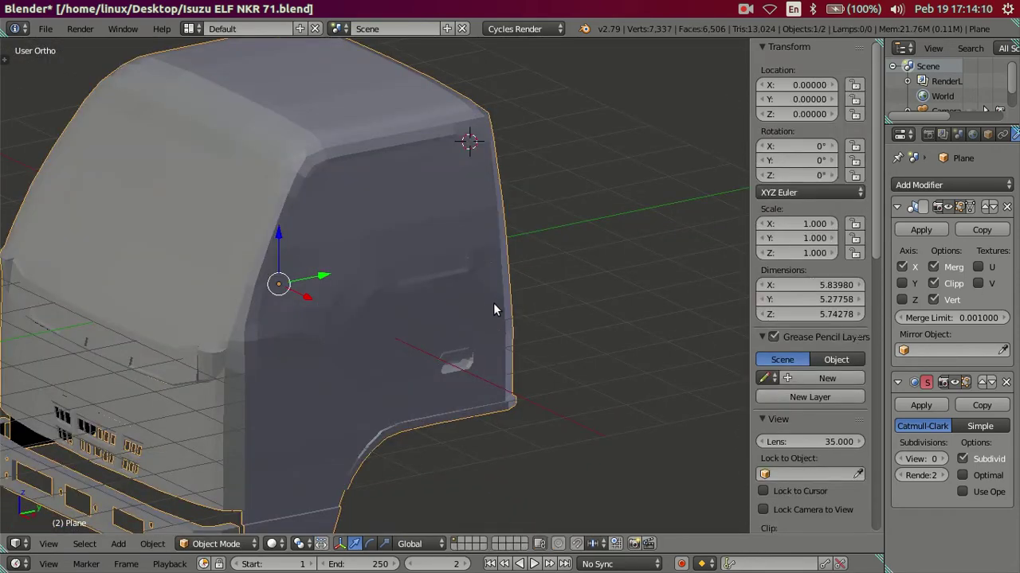
{"action": "key", "text": "Tab"}
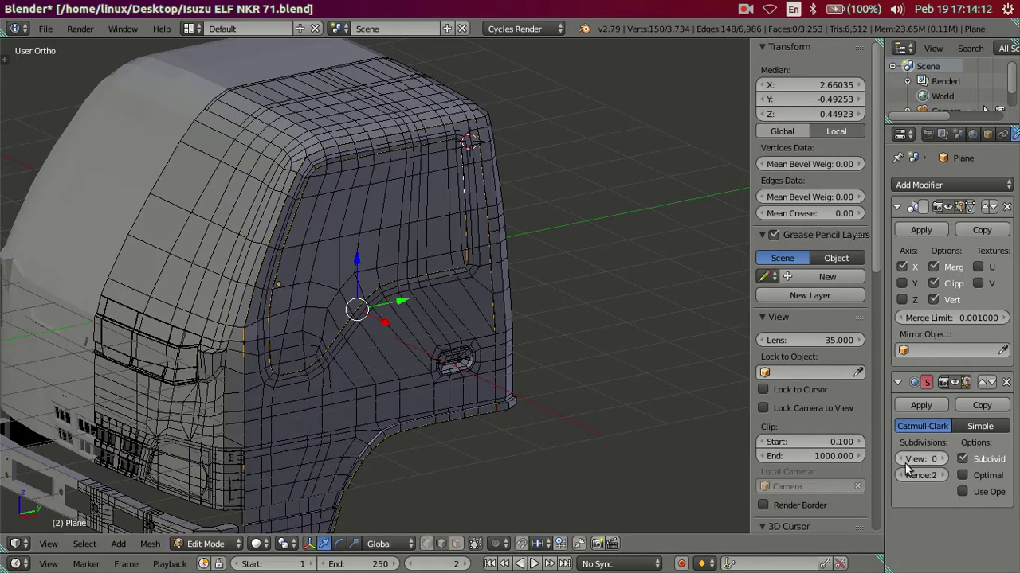
{"action": "scroll", "coordinate": [608, 379], "scroll_direction": "up", "scroll_amount": 3}
Restore subdivision level 2, view the smoothed door panel, and re-enter Edit Mode.
{"action": "key", "text": "Tab"}
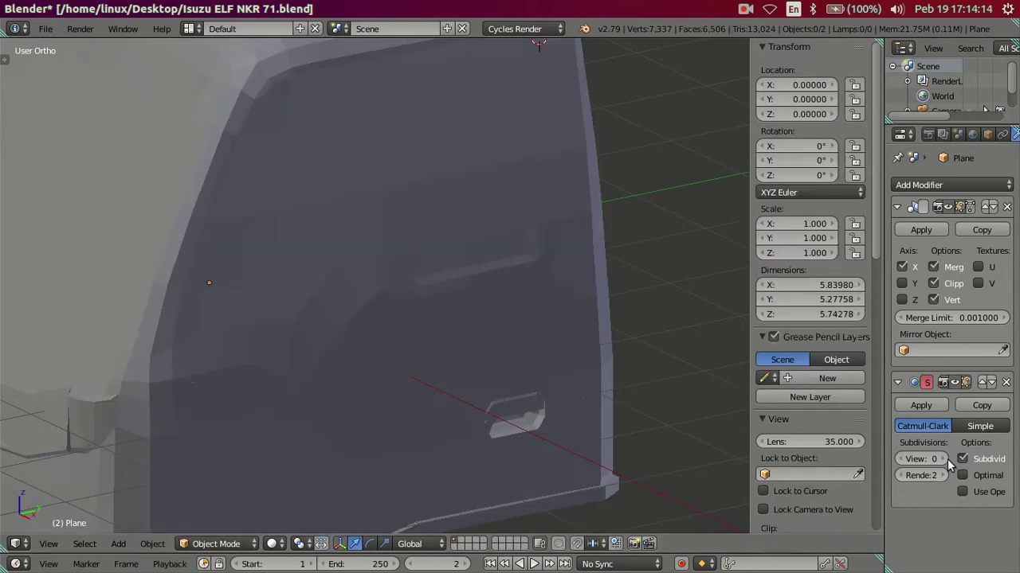
{"action": "double_click", "coordinate": [940, 460]}
{"action": "middle_click_drag", "start_coordinate": [642, 382], "coordinate": [626, 348]}
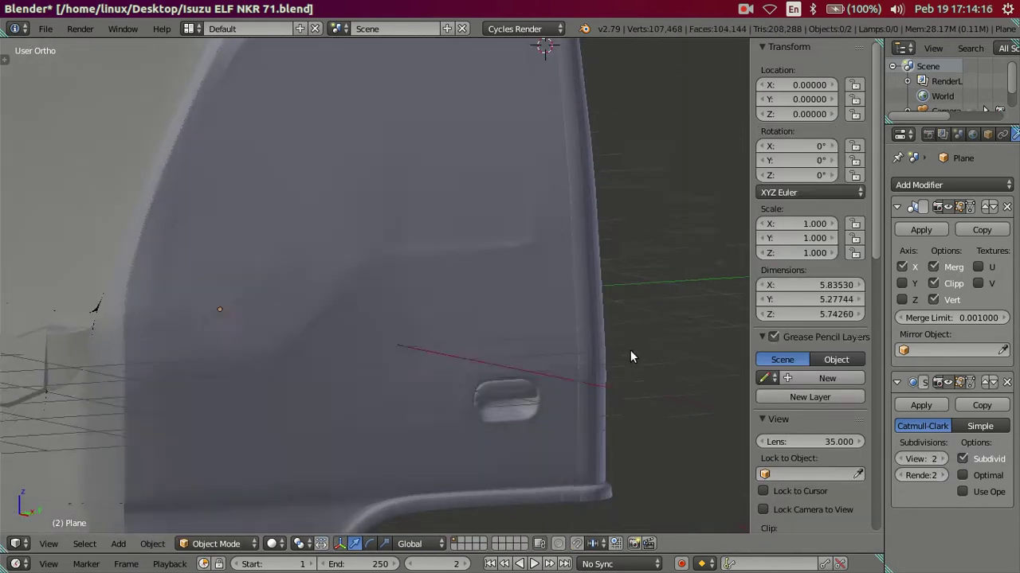
{"action": "scroll", "coordinate": [528, 272], "scroll_direction": "up", "scroll_amount": 4}
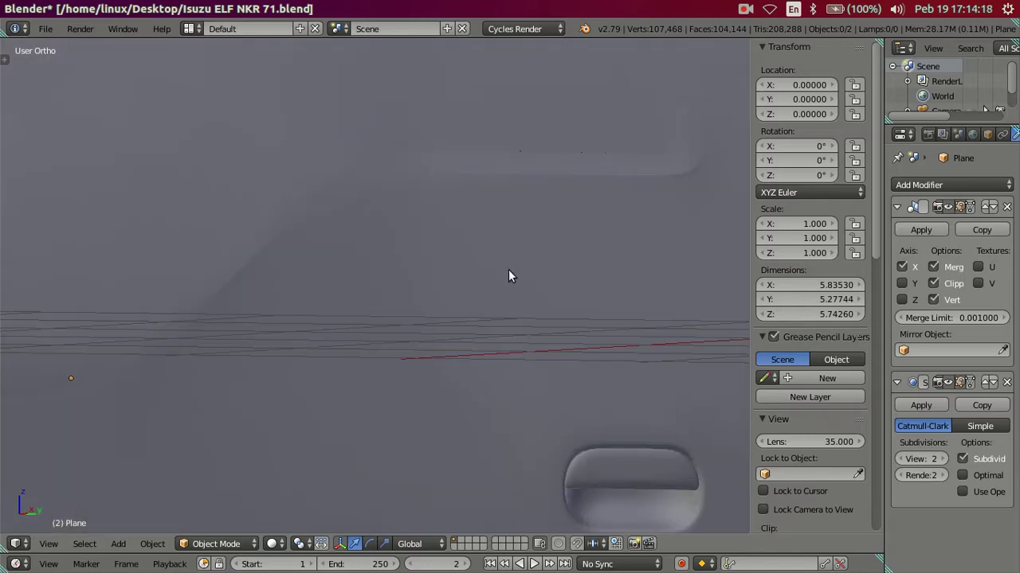
{"action": "scroll", "coordinate": [508, 276], "scroll_direction": "down", "scroll_amount": 3}
{"action": "mouse_move", "coordinate": [508, 277]}
{"action": "middle_mouse_down"}
{"action": "mouse_move", "coordinate": [200, 276]}
{"action": "mouse_move", "coordinate": [241, 290]}
{"action": "mouse_move", "coordinate": [371, 384]}
{"action": "middle_mouse_up"}
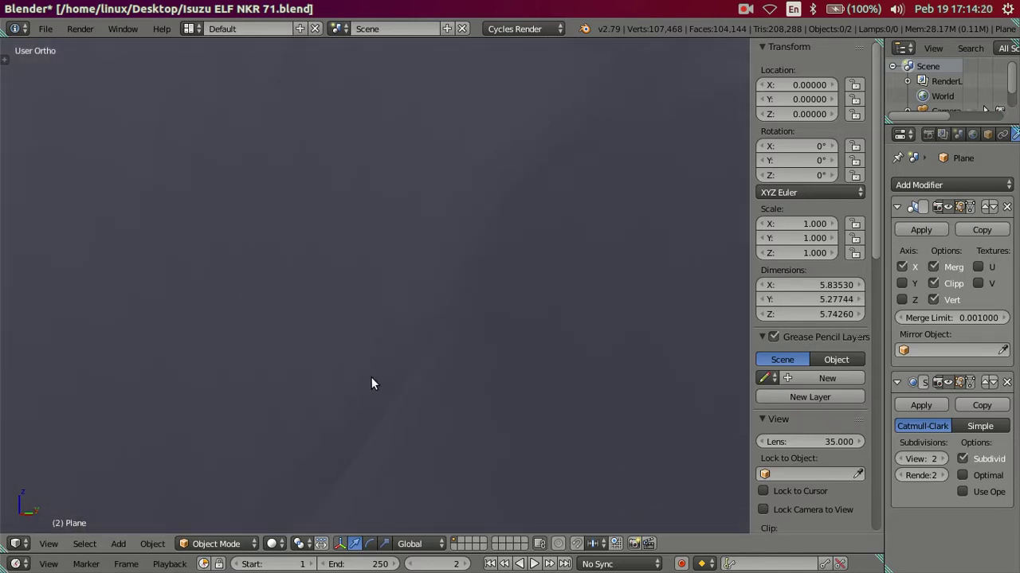
{"action": "key", "text": "Tab"}
{"action": "scroll", "coordinate": [455, 387], "scroll_direction": "down", "scroll_amount": 3}
{"action": "scroll", "coordinate": [455, 387], "scroll_direction": "down", "scroll_amount": 3}
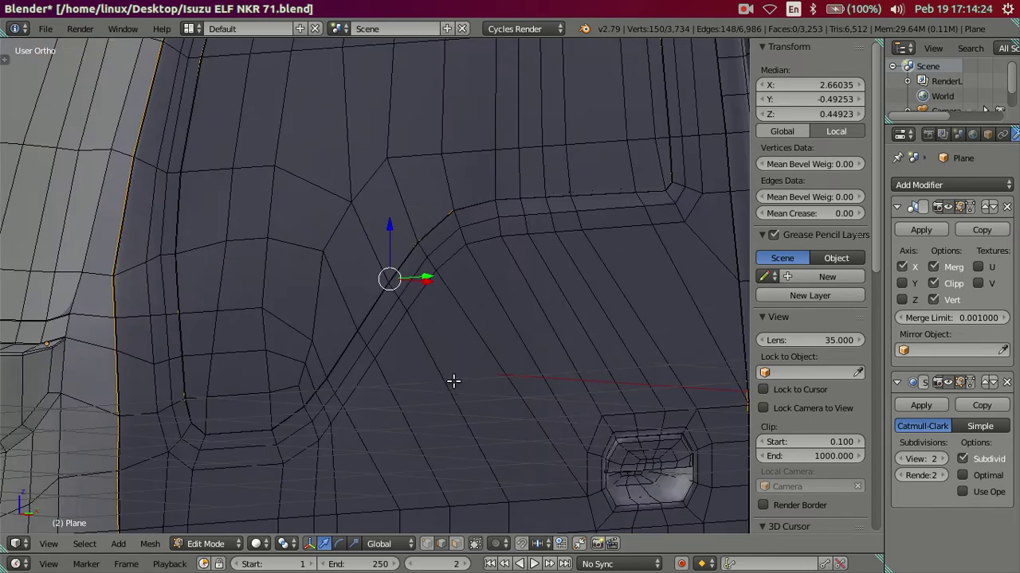
Compare the door panel with the reference photo in right side view, toggling wireframe on and off.
{"action": "scroll", "coordinate": [453, 381], "scroll_direction": "down", "scroll_amount": 2}
{"action": "mouse_move", "coordinate": [638, 320]}
{"action": "middle_mouse_down"}
{"action": "mouse_move", "coordinate": [676, 316]}
{"action": "mouse_move", "coordinate": [592, 317]}
{"action": "mouse_move", "coordinate": [578, 335]}
{"action": "mouse_move", "coordinate": [576, 319]}
{"action": "mouse_move", "coordinate": [573, 341]}
{"action": "mouse_move", "coordinate": [547, 334]}
{"action": "middle_mouse_up"}
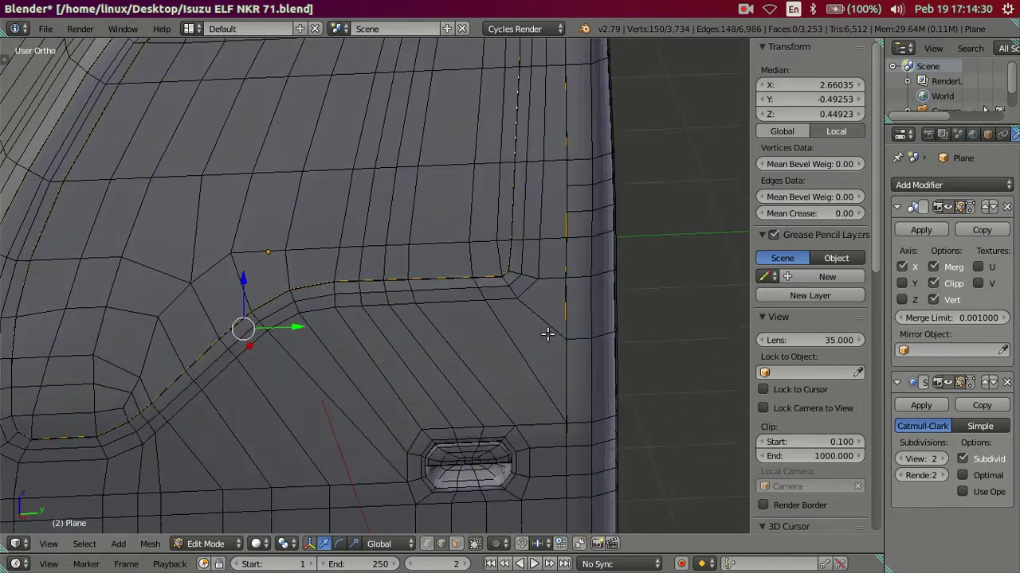
{"action": "key", "text": "KP_3"}
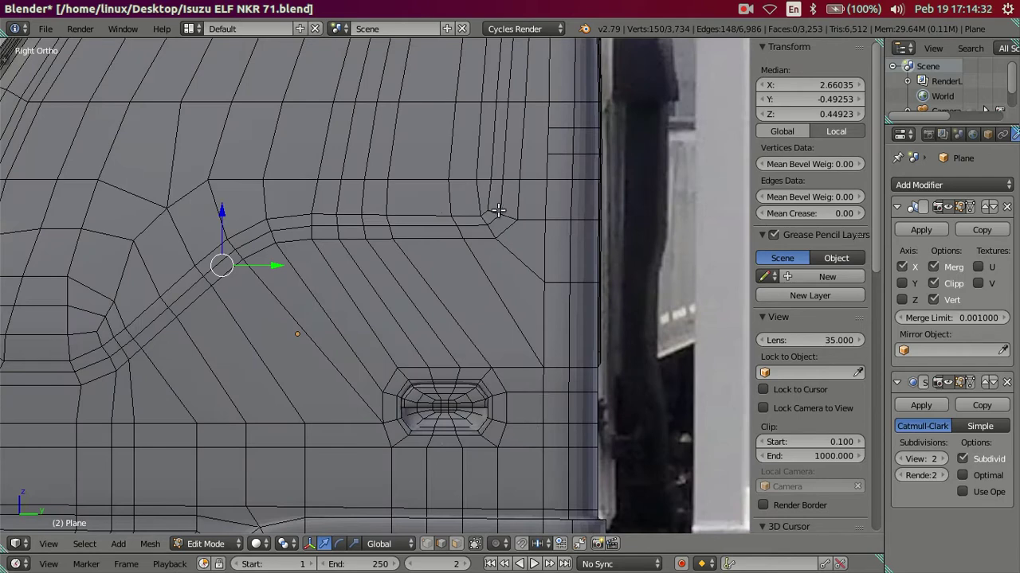
{"action": "key", "text": "z"}
{"action": "middle_click_drag", "start_coordinate": [498, 210], "coordinate": [497, 338], "text": "shift"}
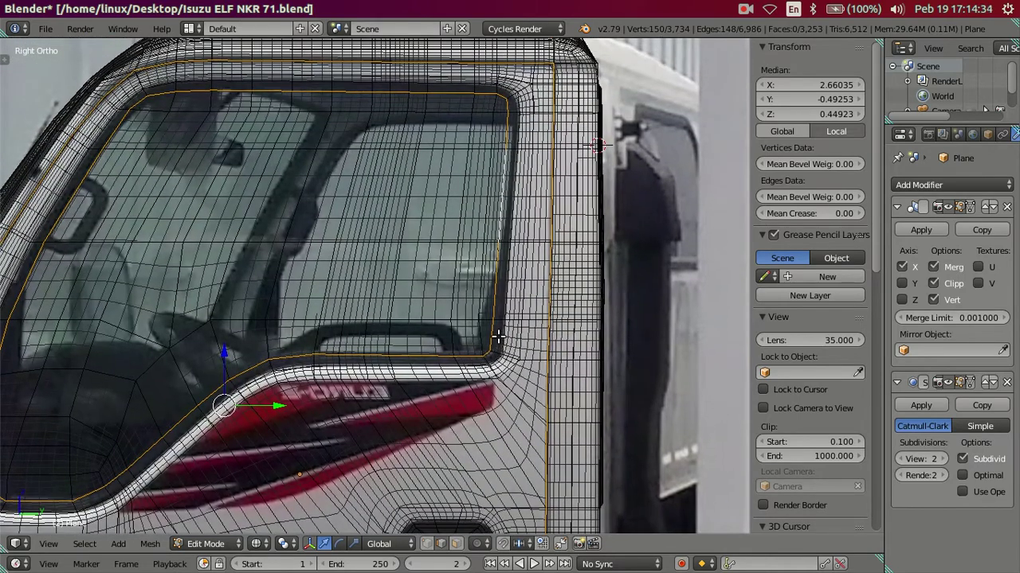
{"action": "scroll", "coordinate": [497, 337], "scroll_direction": "up", "scroll_amount": 5}
{"action": "key", "text": "z"}
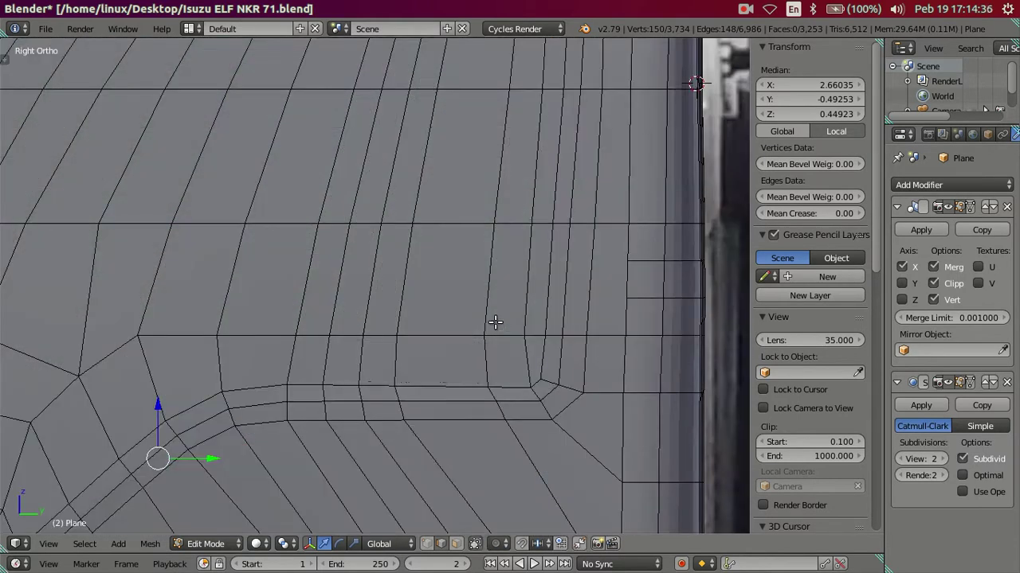
{"action": "scroll", "coordinate": [494, 321], "scroll_direction": "down", "scroll_amount": 3}
{"action": "middle_click_drag", "start_coordinate": [496, 228], "coordinate": [499, 244], "text": "shift"}
{"action": "scroll", "coordinate": [486, 305], "scroll_direction": "up", "scroll_amount": 3}
{"action": "key", "text": "z"}
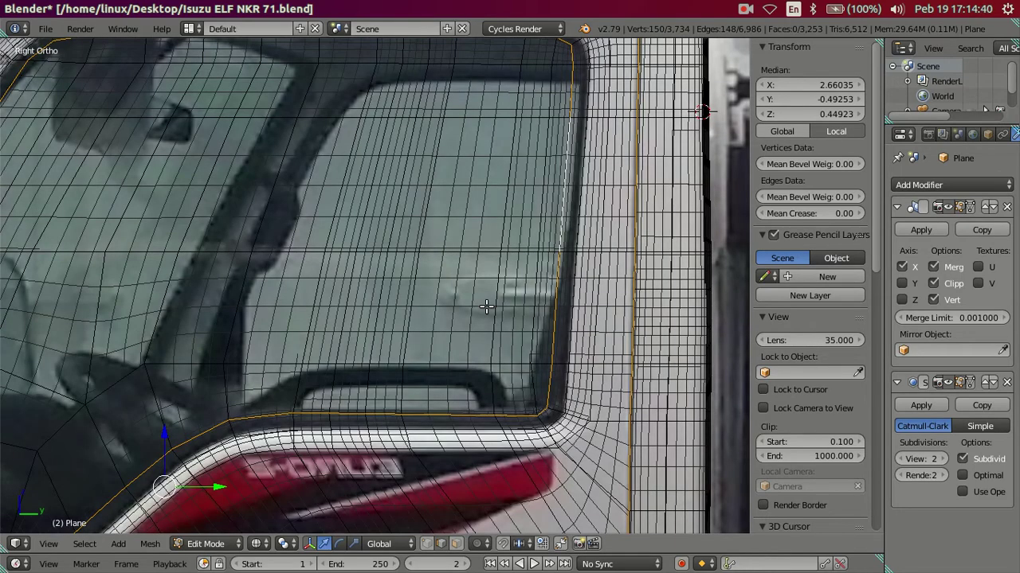
{"action": "scroll", "coordinate": [486, 306], "scroll_direction": "down", "scroll_amount": 2}
{"action": "key", "text": "z"}
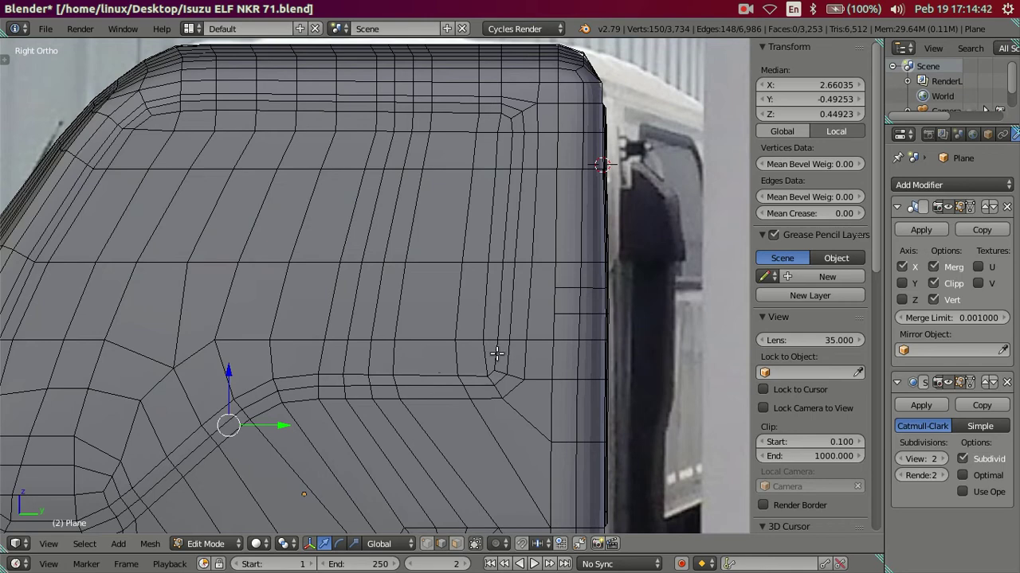
Dissolve the redundant loop around the window recess, leaving 3,434 vertices.
{"action": "middle_click_drag", "start_coordinate": [496, 354], "coordinate": [521, 337]}
{"action": "scroll", "coordinate": [522, 333], "scroll_direction": "up", "scroll_amount": 1}
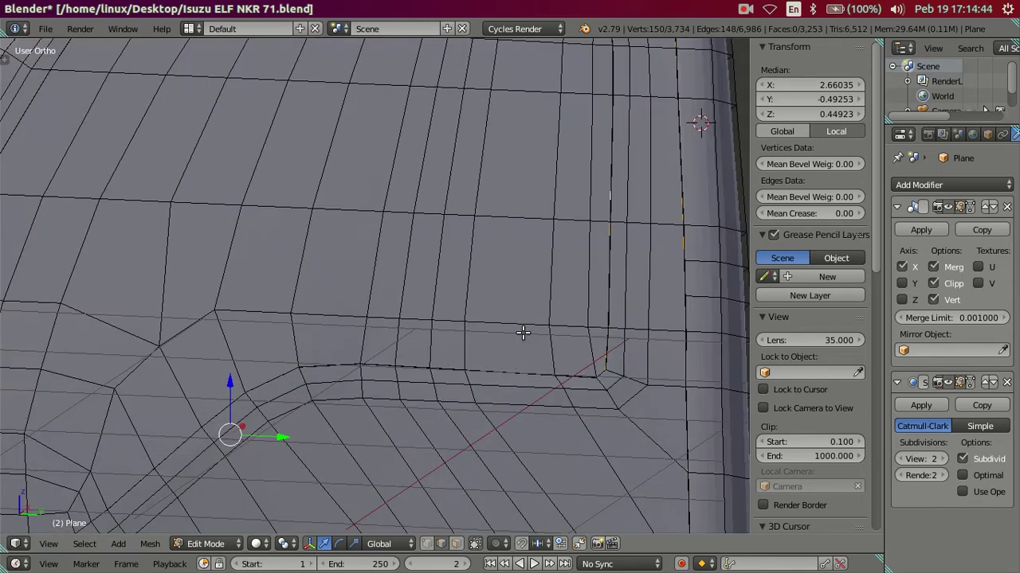
{"action": "scroll", "coordinate": [523, 333], "scroll_direction": "down", "scroll_amount": 1}
{"action": "scroll", "coordinate": [522, 333], "scroll_direction": "down", "scroll_amount": 1}
{"action": "scroll", "coordinate": [520, 332], "scroll_direction": "down", "scroll_amount": 2}
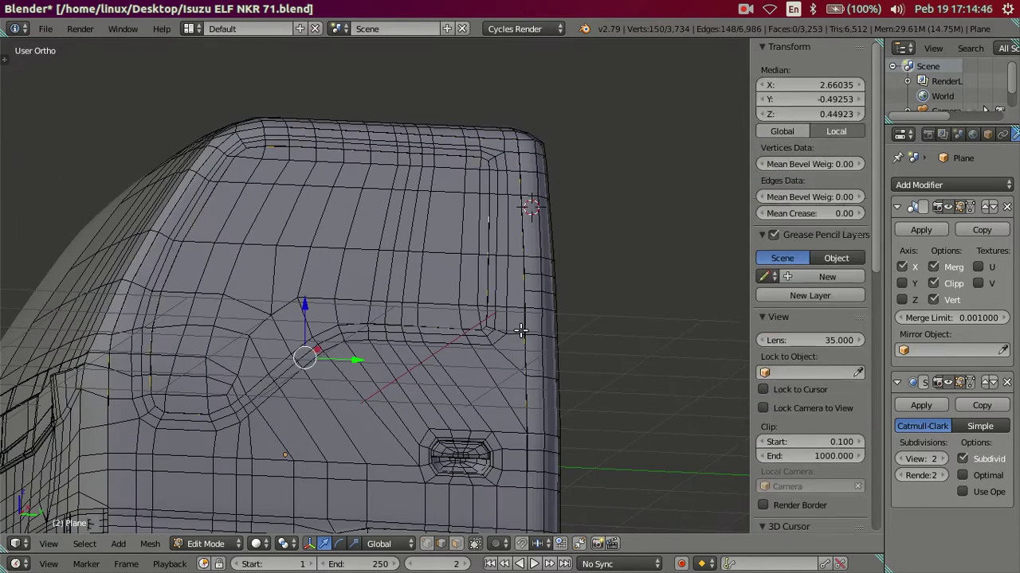
{"action": "key", "text": "ctrl+z"}
{"action": "key", "text": "ctrl+z"}
Clear the selection, then select the window recess edge loop and the parallel loop beside it.
{"action": "key", "text": "ctrl+z"}
{"action": "key", "text": "ctrl+z"}
{"action": "key", "text": "ctrl+z"}
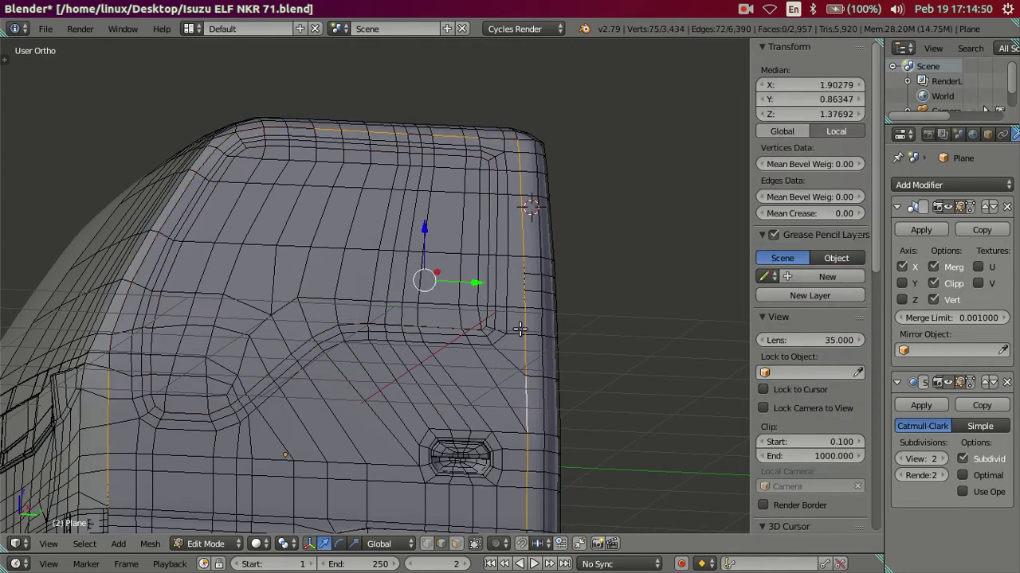
{"action": "key", "text": "ctrl+z"}
{"action": "key", "text": "ctrl+z"}
{"action": "key", "text": "ctrl+z"}
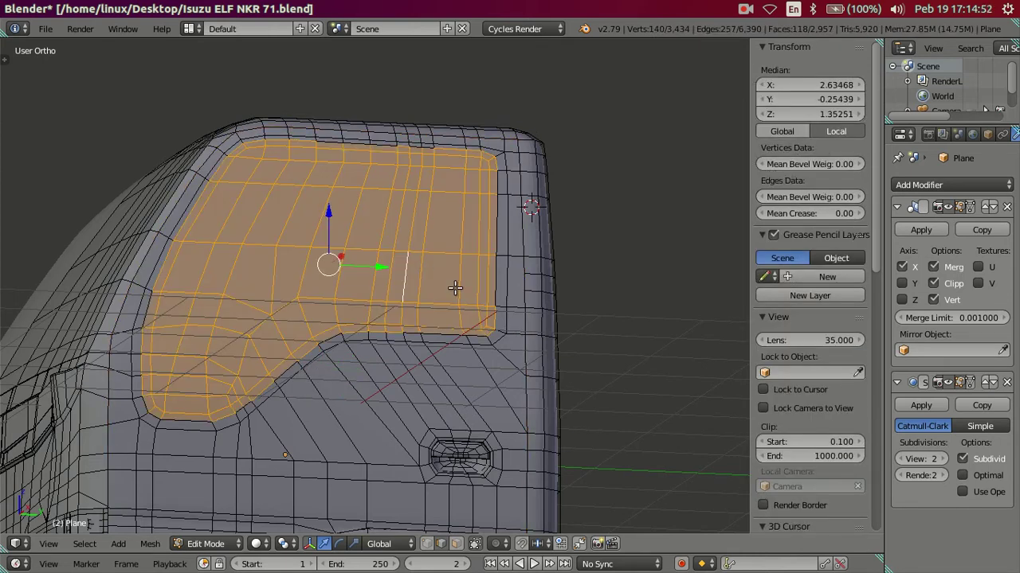
{"action": "middle_click_drag", "start_coordinate": [455, 288], "coordinate": [447, 310]}
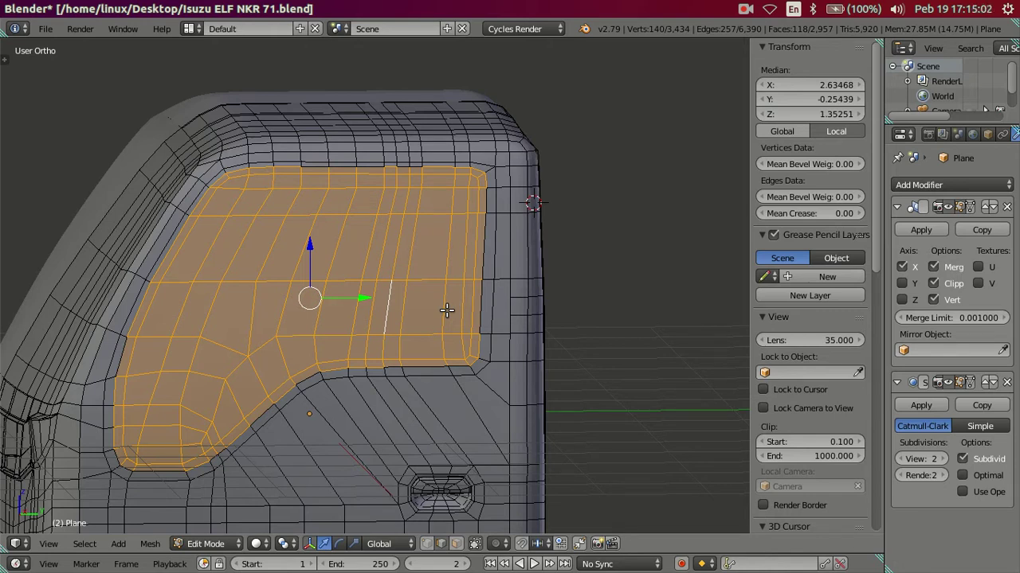
{"action": "scroll", "coordinate": [587, 250], "scroll_direction": "up", "scroll_amount": 5}
{"action": "key", "text": "a"}
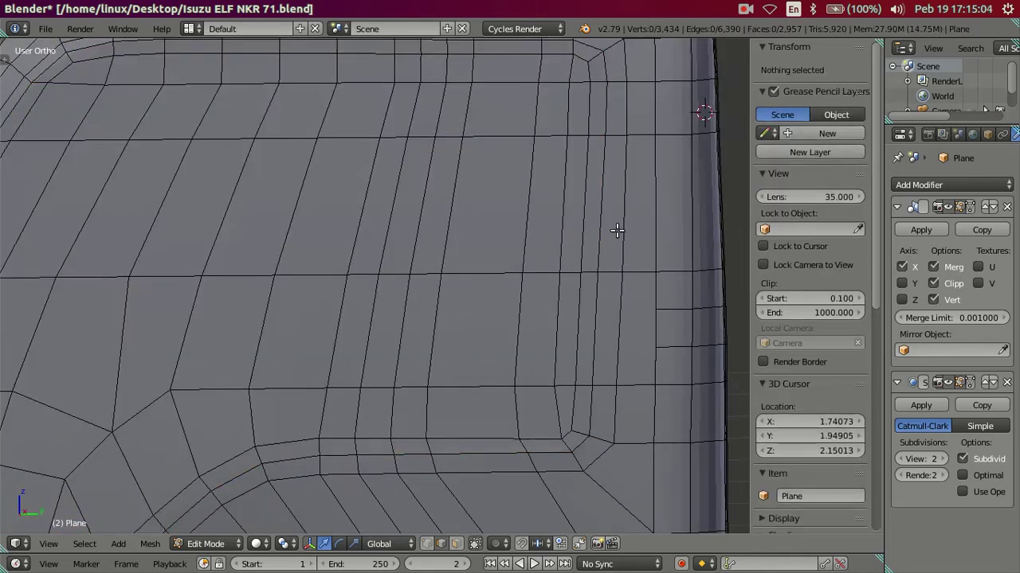
{"action": "right_click", "coordinate": [603, 224], "text": "alt"}
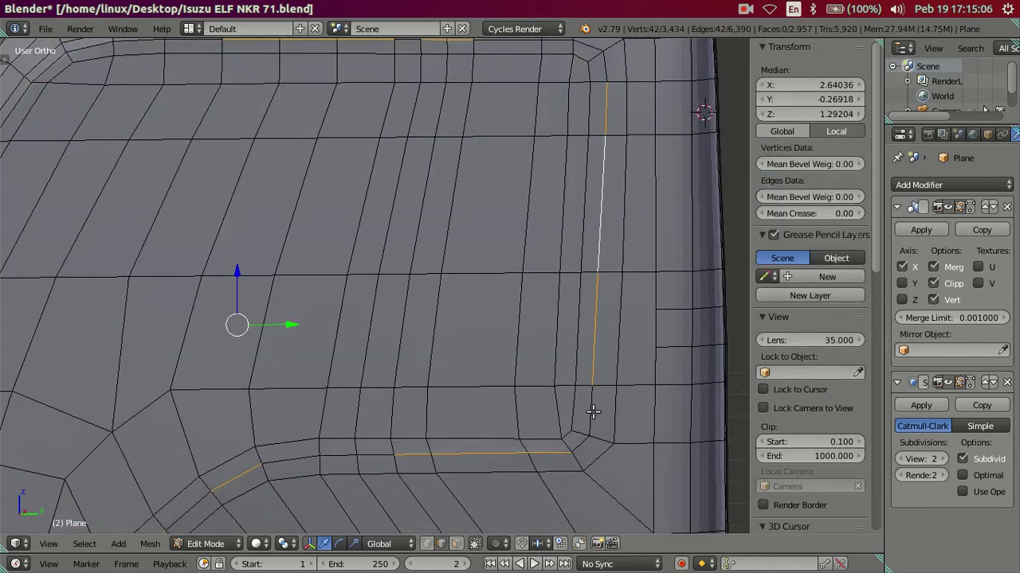
{"action": "right_click", "coordinate": [593, 411], "text": "alt+shift"}
Add two more outline loops around the recess to the selection.
{"action": "scroll", "coordinate": [590, 406], "scroll_direction": "down", "scroll_amount": 3}
{"action": "scroll", "coordinate": [514, 282], "scroll_direction": "down", "scroll_amount": 2}
{"action": "mouse_move", "coordinate": [514, 282]}
{"action": "middle_mouse_down"}
{"action": "mouse_move", "coordinate": [519, 257]}
{"action": "mouse_move", "coordinate": [548, 279]}
{"action": "middle_mouse_up"}
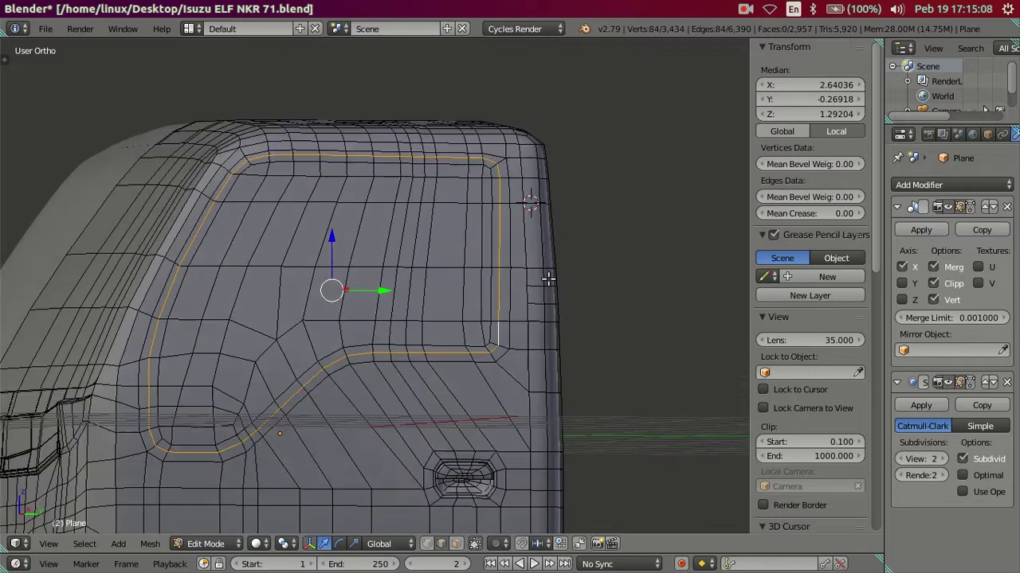
{"action": "scroll", "coordinate": [446, 303], "scroll_direction": "up", "scroll_amount": 1}
{"action": "scroll", "coordinate": [361, 327], "scroll_direction": "up", "scroll_amount": 2}
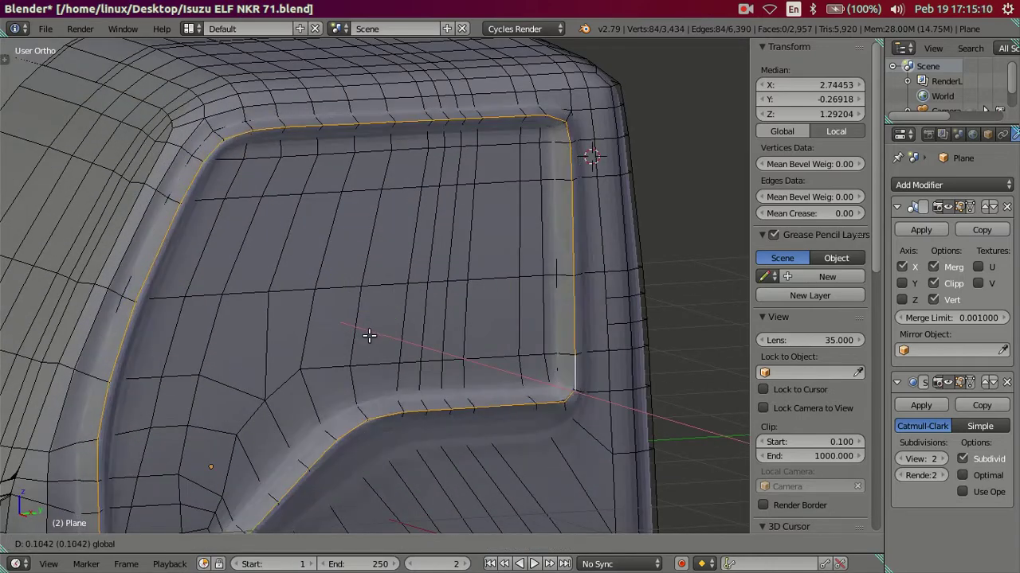
{"action": "middle_click_drag", "start_coordinate": [539, 330], "coordinate": [551, 348]}
{"action": "right_click", "coordinate": [580, 375], "text": "alt+shift"}
{"action": "right_click", "coordinate": [534, 83], "text": "alt+shift"}
Add one more side edge loop and check the complete selection from several angles.
{"action": "scroll", "coordinate": [530, 112], "scroll_direction": "down", "scroll_amount": 2}
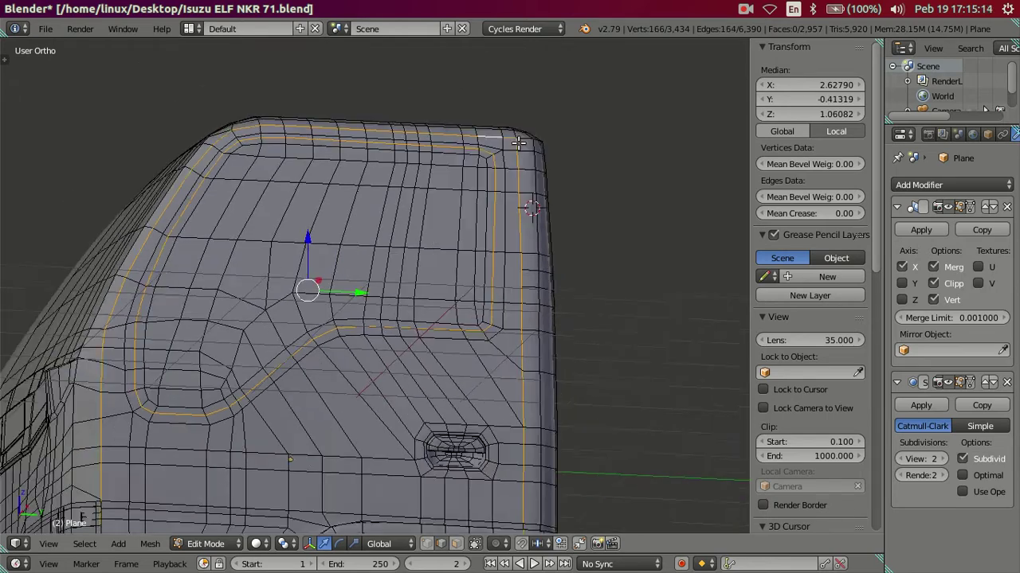
{"action": "scroll", "coordinate": [526, 132], "scroll_direction": "down", "scroll_amount": 2}
{"action": "scroll", "coordinate": [523, 145], "scroll_direction": "down", "scroll_amount": 2}
{"action": "mouse_move", "coordinate": [523, 145]}
{"action": "middle_mouse_down"}
{"action": "mouse_move", "coordinate": [433, 352]}
{"action": "mouse_move", "coordinate": [371, 437]}
{"action": "middle_mouse_up"}
{"action": "scroll", "coordinate": [293, 434], "scroll_direction": "up", "scroll_amount": 2}
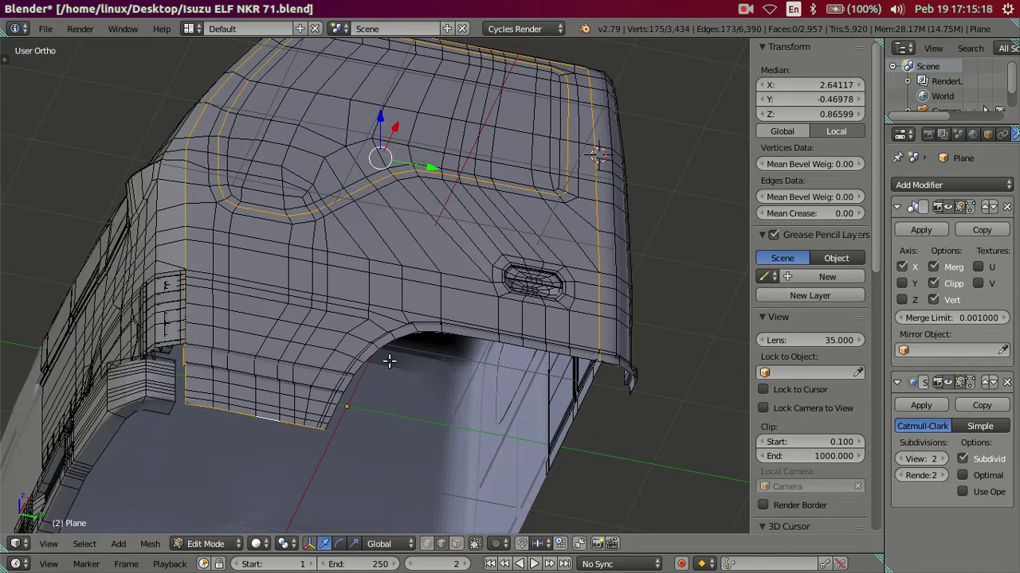
{"action": "right_click", "coordinate": [407, 343], "text": "alt+shift"}
{"action": "mouse_move", "coordinate": [406, 342]}
{"action": "middle_mouse_down"}
{"action": "mouse_move", "coordinate": [428, 437]}
{"action": "mouse_move", "coordinate": [453, 387]}
{"action": "mouse_move", "coordinate": [462, 401]}
{"action": "middle_mouse_up"}
{"action": "scroll", "coordinate": [598, 369], "scroll_direction": "up", "scroll_amount": 4}
{"action": "mouse_move", "coordinate": [596, 362]}
{"action": "middle_mouse_down"}
{"action": "mouse_move", "coordinate": [464, 427]}
{"action": "mouse_move", "coordinate": [521, 398]}
{"action": "mouse_move", "coordinate": [414, 330]}
{"action": "mouse_move", "coordinate": [486, 382]}
{"action": "middle_mouse_up"}
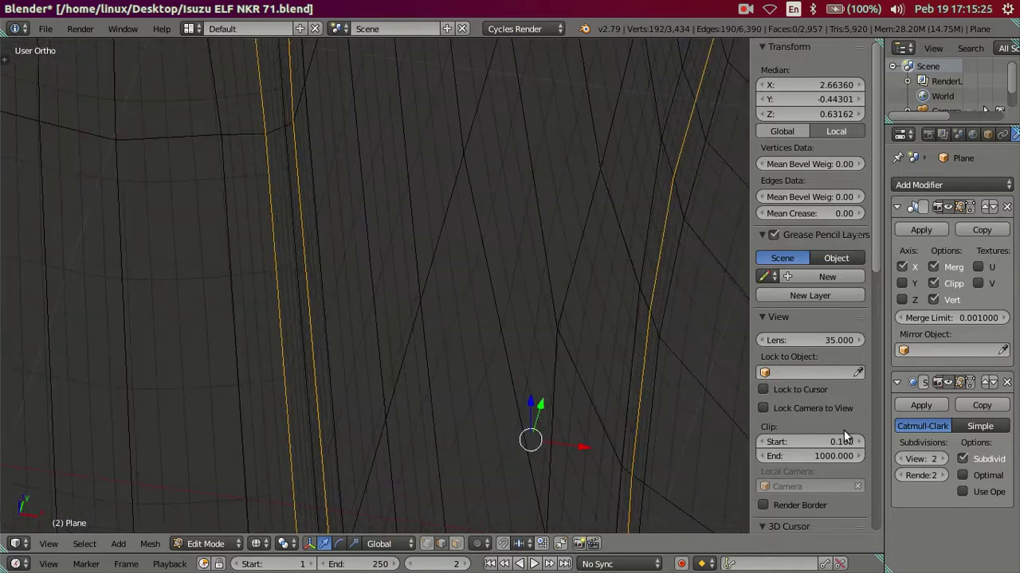
Set the subdivision preview to 0, then extrude the selected loops and shift them along X.
{"action": "left_click", "coordinate": [904, 460]}
{"action": "left_click", "coordinate": [904, 460]}
{"action": "mouse_move", "coordinate": [542, 342]}
{"action": "middle_mouse_down"}
{"action": "mouse_move", "coordinate": [487, 316]}
{"action": "mouse_move", "coordinate": [602, 383]}
{"action": "middle_mouse_up"}
{"action": "key", "text": "e"}
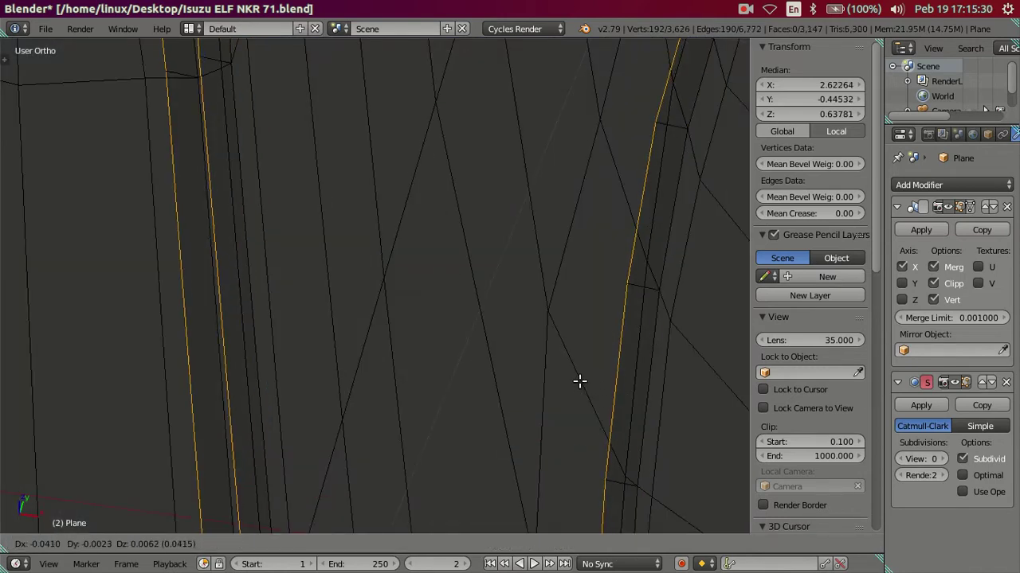
{"action": "right_click", "coordinate": [567, 379]}
{"action": "key", "text": "g"}
{"action": "key", "text": "x"}
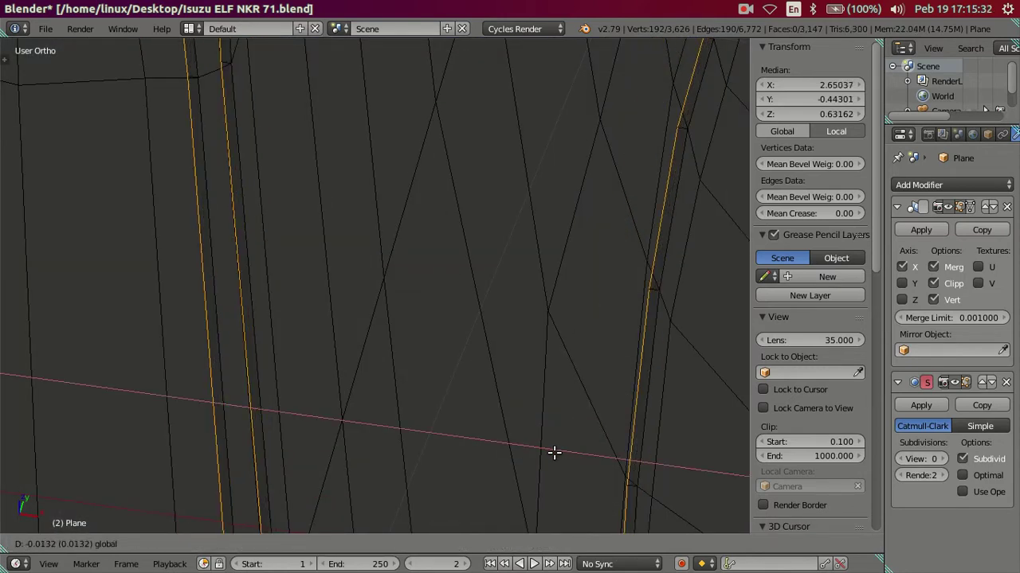
{"action": "type", "text": "-0"}
{"action": "type", "text": "5"}
{"action": "key", "text": "Return"}
Extrude the edges again in place and move them -0.005 along X.
{"action": "key", "text": "e"}
{"action": "key", "text": "Escape"}
{"action": "type", "text": "gx"}
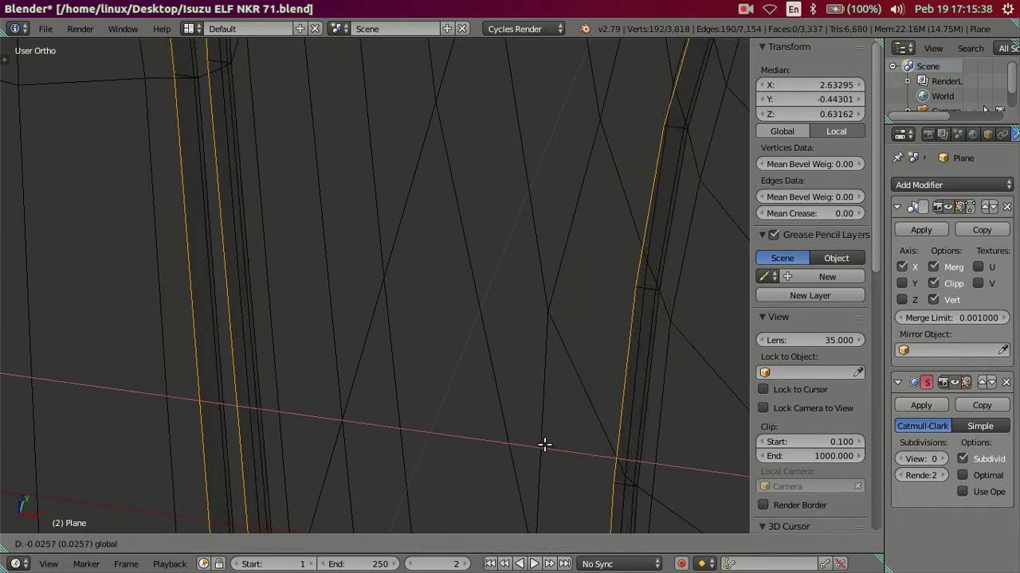
{"action": "type", "text": "-.005"}
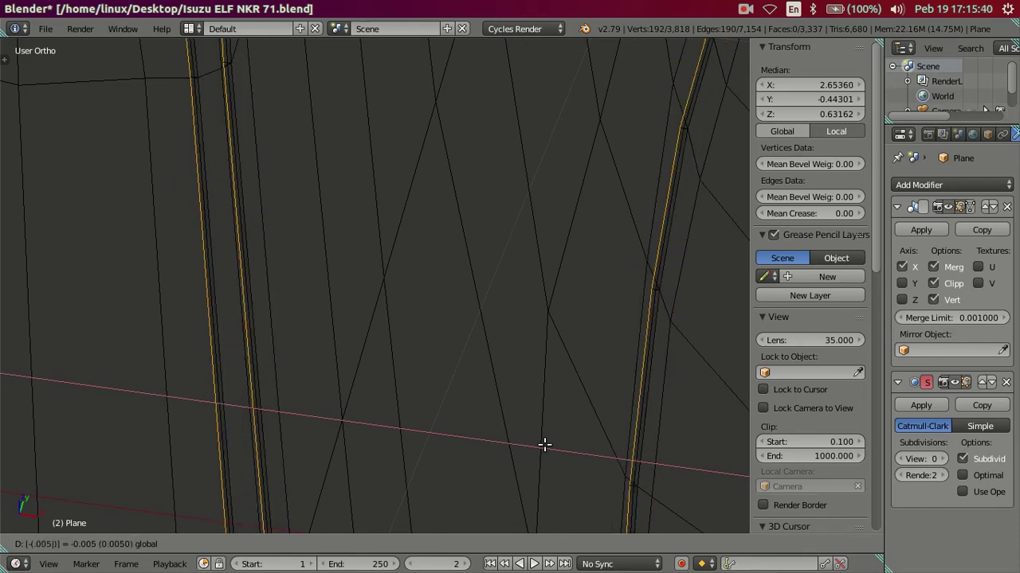
{"action": "key", "text": "Return"}
{"action": "scroll", "coordinate": [544, 444], "scroll_direction": "down", "scroll_amount": 5}
{"action": "scroll", "coordinate": [546, 412], "scroll_direction": "down", "scroll_amount": 3}
{"action": "mouse_move", "coordinate": [548, 403]}
{"action": "middle_mouse_down"}
{"action": "mouse_move", "coordinate": [492, 282]}
{"action": "mouse_move", "coordinate": [478, 209]}
{"action": "middle_mouse_up"}
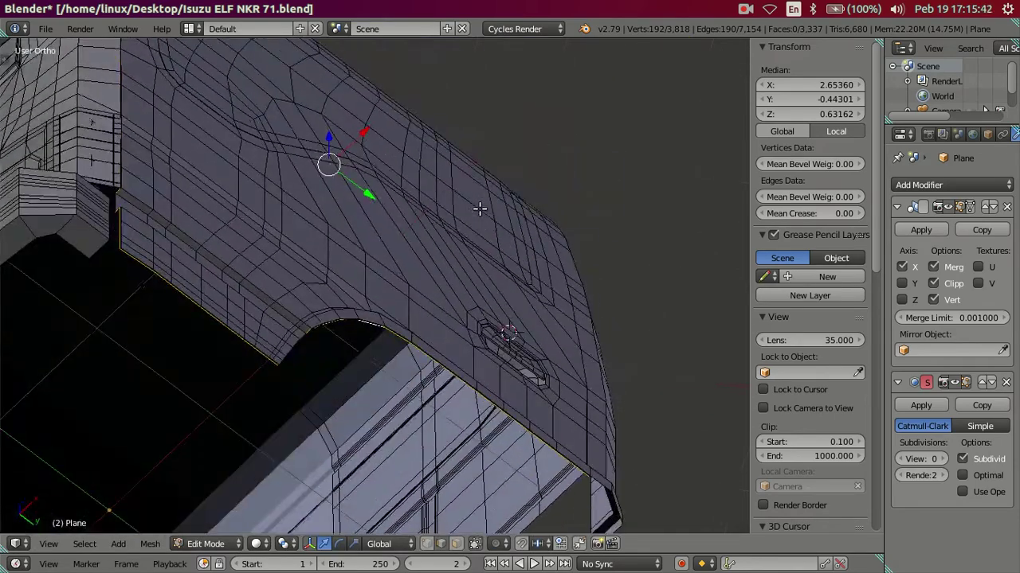
{"action": "scroll", "coordinate": [478, 209], "scroll_direction": "up", "scroll_amount": 4}
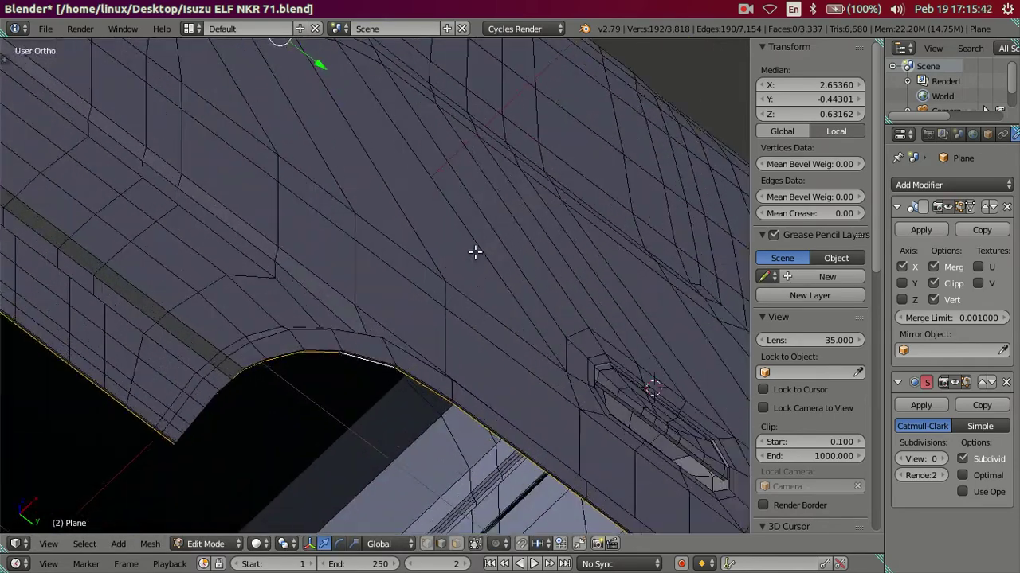
Preview the cab at Subsurf view level 2 in Object Mode, then return to Edit Mode and deselect all.
{"action": "double_click", "coordinate": [942, 461]}
{"action": "scroll", "coordinate": [403, 219], "scroll_direction": "down", "scroll_amount": 3}
{"action": "type", "text": "2"}
{"action": "scroll", "coordinate": [378, 209], "scroll_direction": "up", "scroll_amount": 1}
{"action": "scroll", "coordinate": [375, 231], "scroll_direction": "up", "scroll_amount": 1}
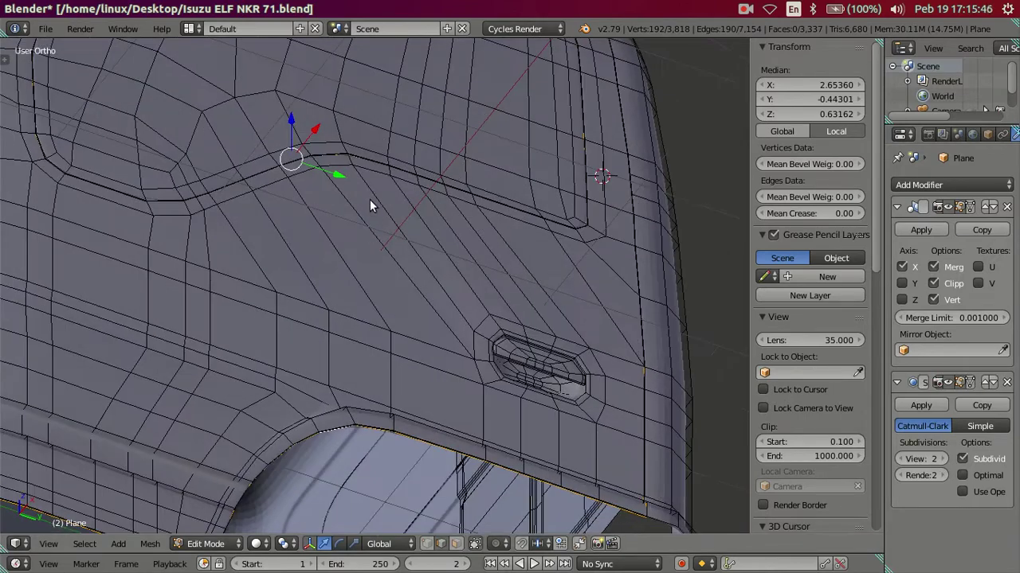
{"action": "key", "text": "Tab"}
{"action": "scroll", "coordinate": [370, 186], "scroll_direction": "down", "scroll_amount": 2}
{"action": "mouse_move", "coordinate": [370, 187]}
{"action": "middle_mouse_down"}
{"action": "mouse_move", "coordinate": [398, 279]}
{"action": "mouse_move", "coordinate": [348, 141]}
{"action": "mouse_move", "coordinate": [382, 223]}
{"action": "mouse_move", "coordinate": [399, 146]}
{"action": "mouse_move", "coordinate": [371, 148]}
{"action": "mouse_move", "coordinate": [371, 188]}
{"action": "mouse_move", "coordinate": [432, 191]}
{"action": "mouse_move", "coordinate": [449, 176]}
{"action": "mouse_move", "coordinate": [382, 141]}
{"action": "mouse_move", "coordinate": [295, 148]}
{"action": "mouse_move", "coordinate": [482, 166]}
{"action": "mouse_move", "coordinate": [419, 200]}
{"action": "mouse_move", "coordinate": [489, 197]}
{"action": "mouse_move", "coordinate": [462, 216]}
{"action": "mouse_move", "coordinate": [486, 246]}
{"action": "mouse_move", "coordinate": [403, 237]}
{"action": "mouse_move", "coordinate": [451, 178]}
{"action": "mouse_move", "coordinate": [406, 173]}
{"action": "middle_mouse_up"}
{"action": "key", "text": "Tab"}
{"action": "key", "text": "a"}
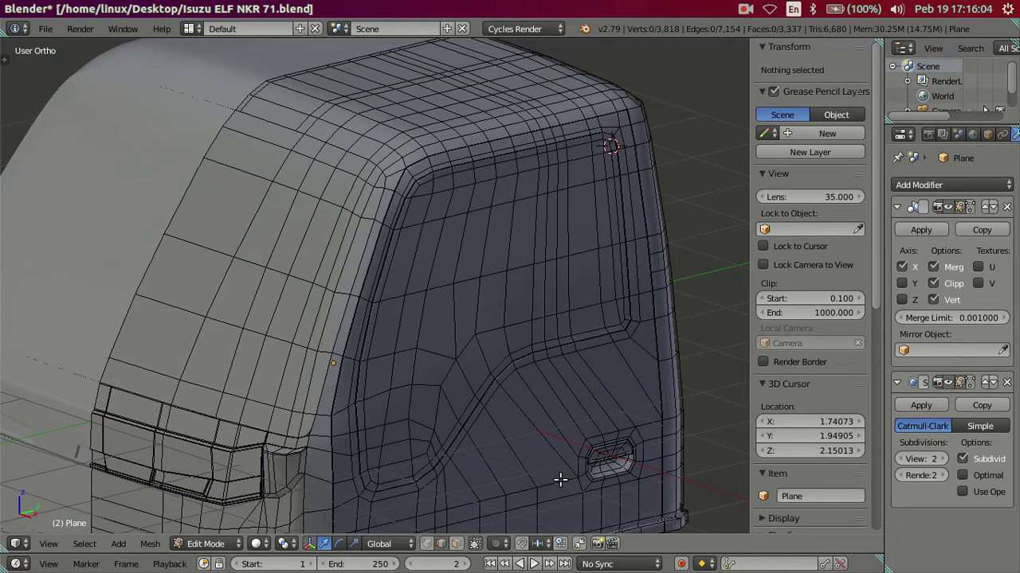
Select the linked door panel faces, then clear the selection.
{"action": "right_click", "coordinate": [560, 478]}
{"action": "key", "text": "ctrl+l"}
{"action": "middle_click_drag", "start_coordinate": [560, 479], "coordinate": [522, 412]}
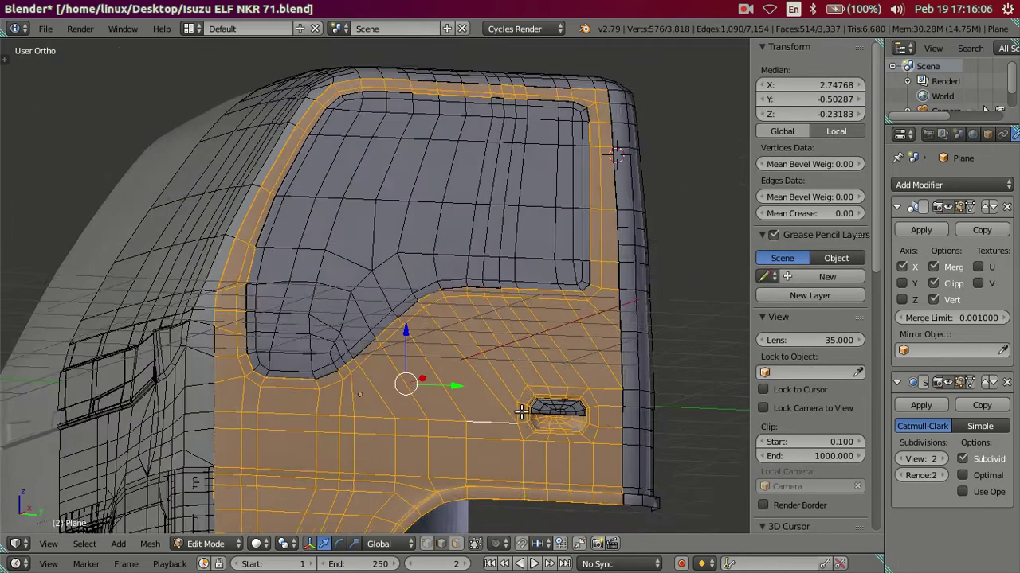
{"action": "key", "text": "a"}
{"action": "mouse_move", "coordinate": [262, 349]}
{"action": "middle_mouse_down"}
{"action": "mouse_move", "coordinate": [284, 364]}
{"action": "mouse_move", "coordinate": [318, 362]}
{"action": "middle_mouse_up"}
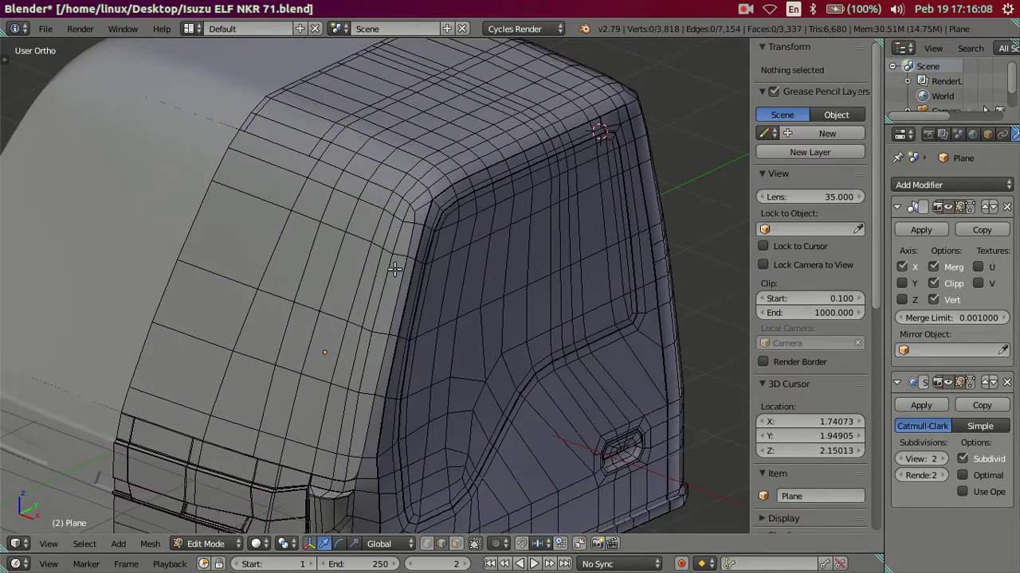
{"action": "scroll", "coordinate": [394, 269], "scroll_direction": "up", "scroll_amount": 2}
Select the roof corner edge loops, checking them in wireframe, then deselect them.
{"action": "right_click", "coordinate": [401, 278], "text": "alt"}
{"action": "key", "text": "z"}
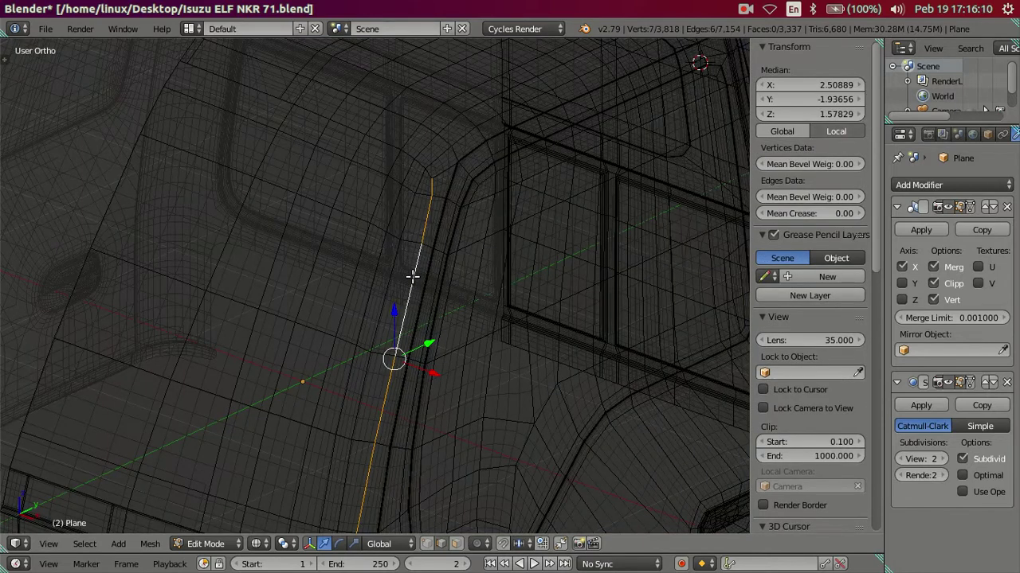
{"action": "key", "text": "z"}
{"action": "key", "text": "ctrl+z"}
{"action": "key", "text": "ctrl+z"}
{"action": "key", "text": "ctrl+shift+z"}
{"action": "right_click", "coordinate": [378, 141], "text": "alt"}
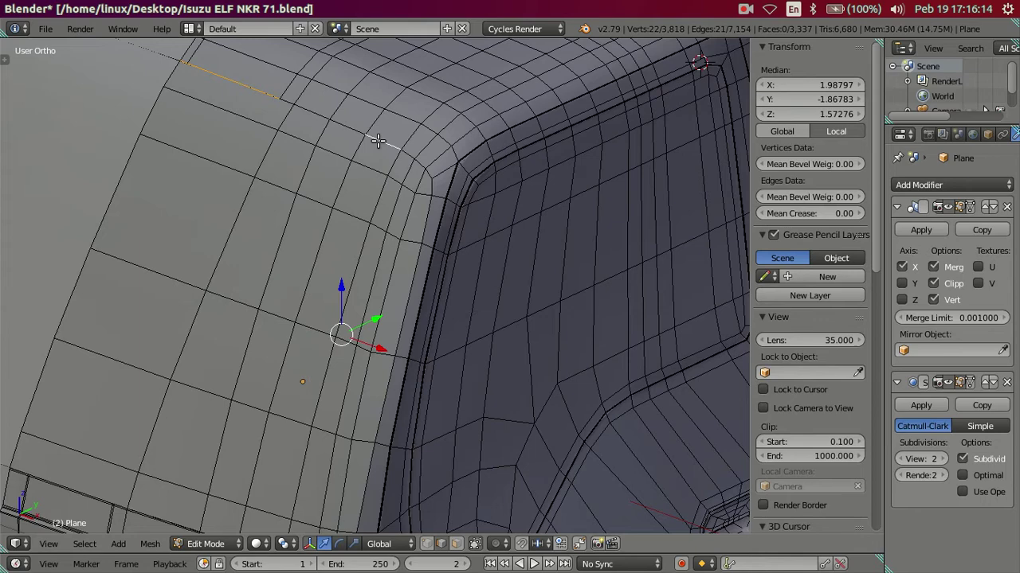
{"action": "right_click", "coordinate": [426, 211], "text": "alt+shift"}
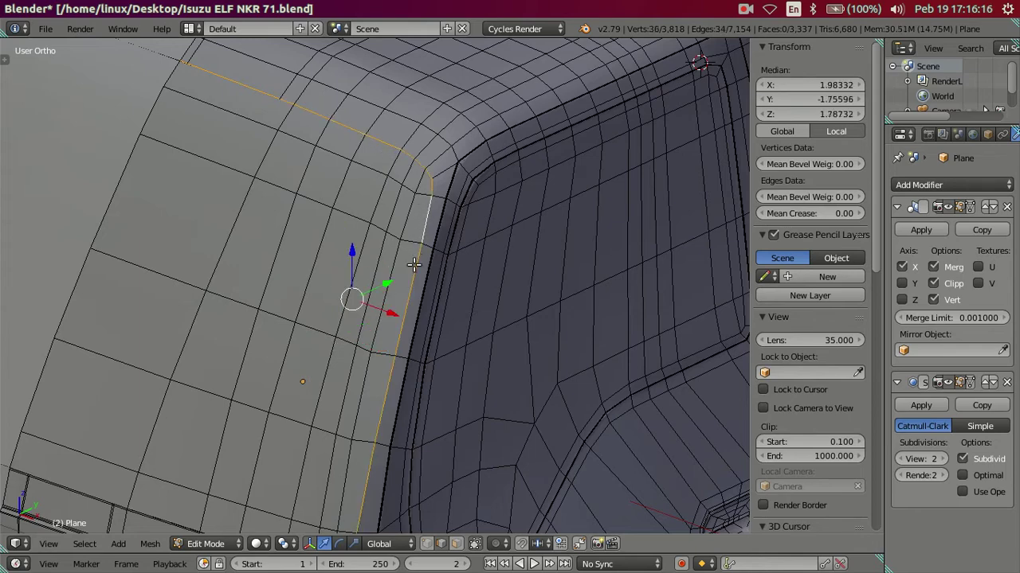
{"action": "scroll", "coordinate": [422, 289], "scroll_direction": "down", "scroll_amount": 5}
{"action": "scroll", "coordinate": [427, 295], "scroll_direction": "up", "scroll_amount": 4}
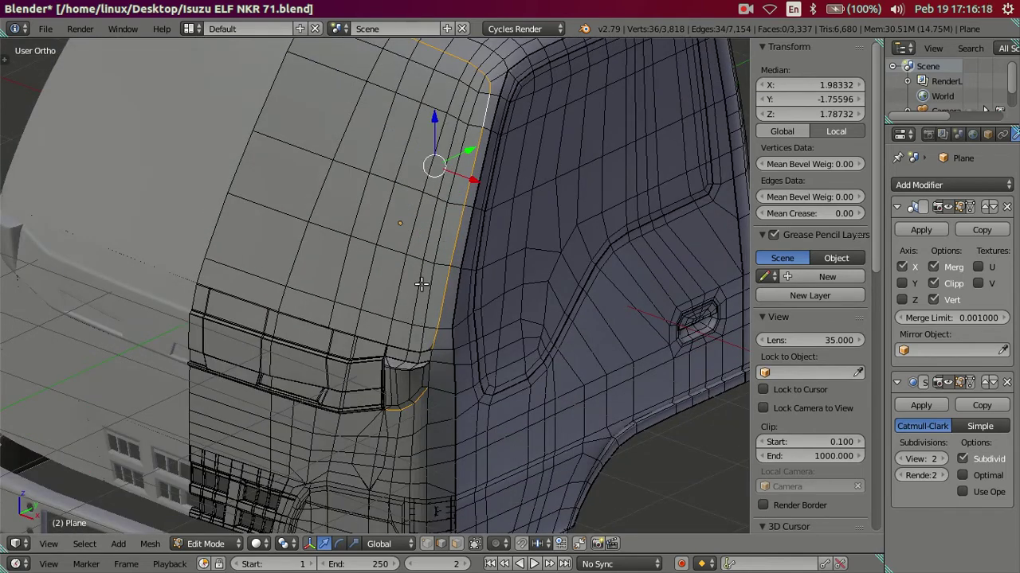
{"action": "scroll", "coordinate": [422, 284], "scroll_direction": "down", "scroll_amount": 3, "text": "shift"}
{"action": "scroll", "coordinate": [419, 268], "scroll_direction": "up", "scroll_amount": 2}
{"action": "key", "text": "a"}
Select the linked headlight block and hide it.
{"action": "middle_click_drag", "start_coordinate": [480, 229], "coordinate": [484, 270]}
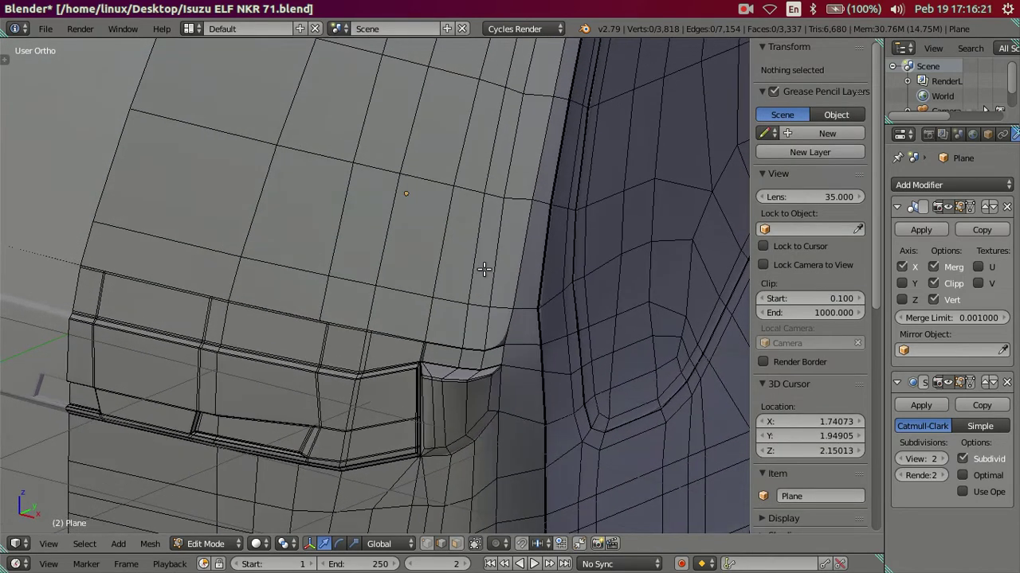
{"action": "left_click", "coordinate": [455, 402]}
{"action": "key", "text": "l"}
{"action": "key", "text": "l"}
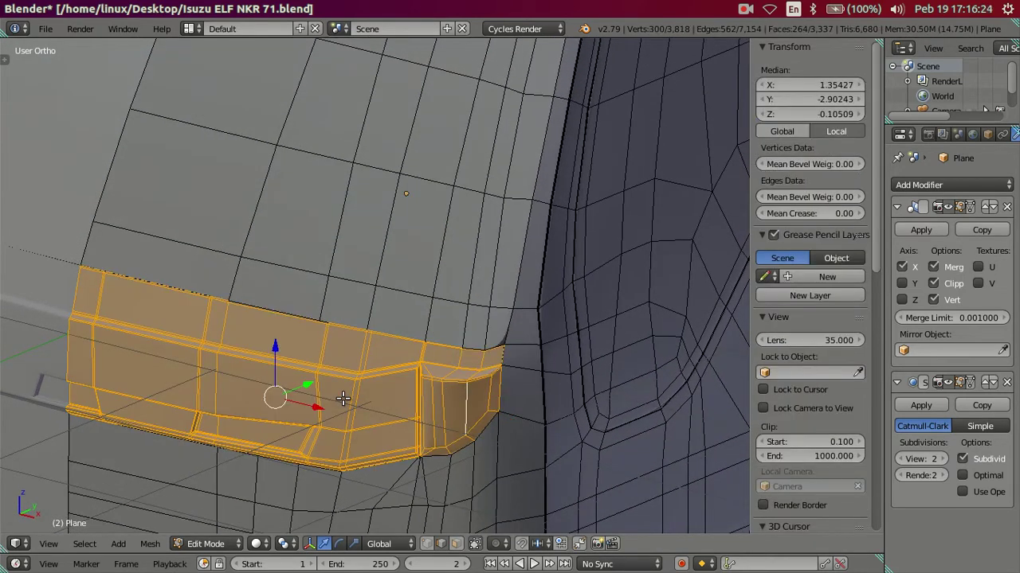
{"action": "key", "text": "h"}
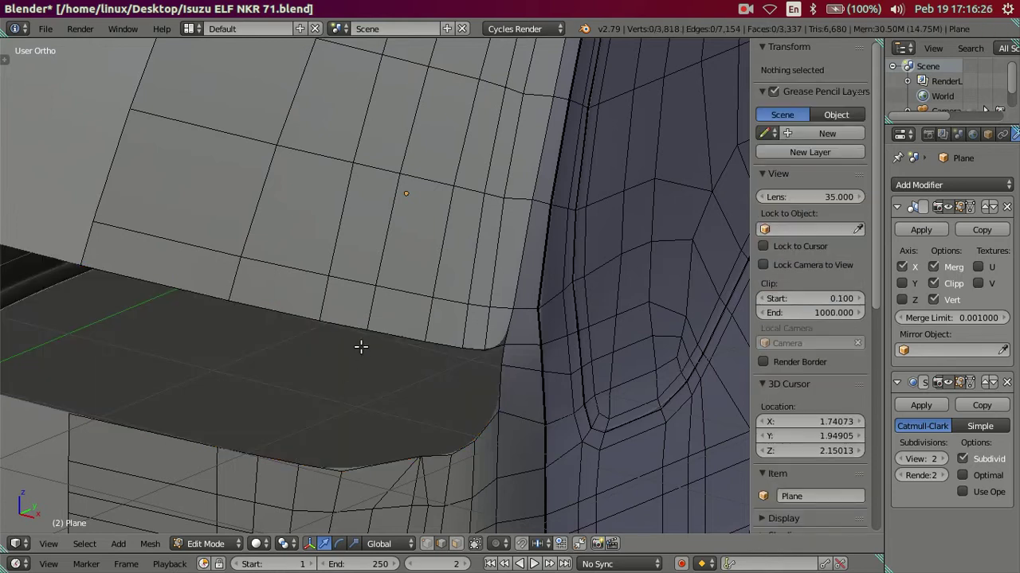
Inspect the exposed lower front corner by selecting the bumper's top edge loop, then deselect.
{"action": "middle_click_drag", "start_coordinate": [361, 347], "coordinate": [359, 338]}
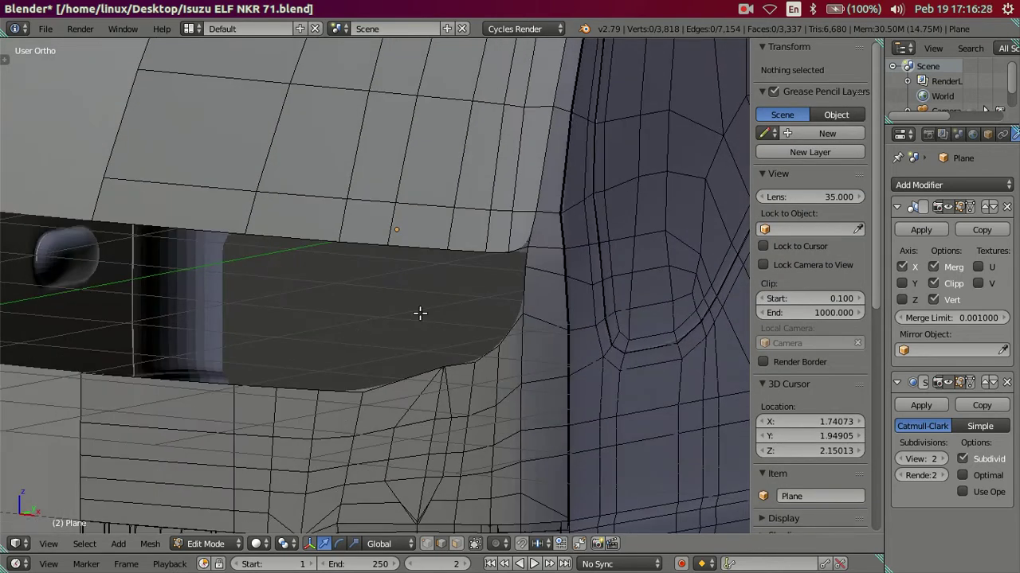
{"action": "scroll", "coordinate": [423, 308], "scroll_direction": "up", "scroll_amount": 2}
{"action": "scroll", "coordinate": [398, 307], "scroll_direction": "up", "scroll_amount": 2}
{"action": "mouse_move", "coordinate": [410, 316]}
{"action": "middle_mouse_down"}
{"action": "mouse_move", "coordinate": [402, 321]}
{"action": "mouse_move", "coordinate": [482, 285]}
{"action": "middle_mouse_up"}
{"action": "scroll", "coordinate": [401, 320], "scroll_direction": "up", "scroll_amount": 1}
{"action": "scroll", "coordinate": [460, 290], "scroll_direction": "down", "scroll_amount": 2}
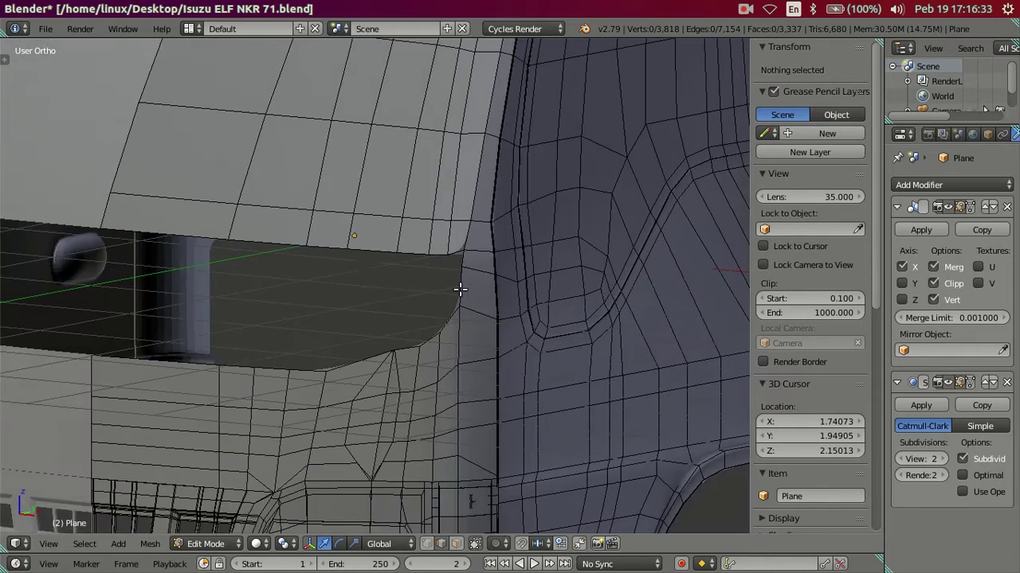
{"action": "right_click", "coordinate": [374, 256], "text": "alt"}
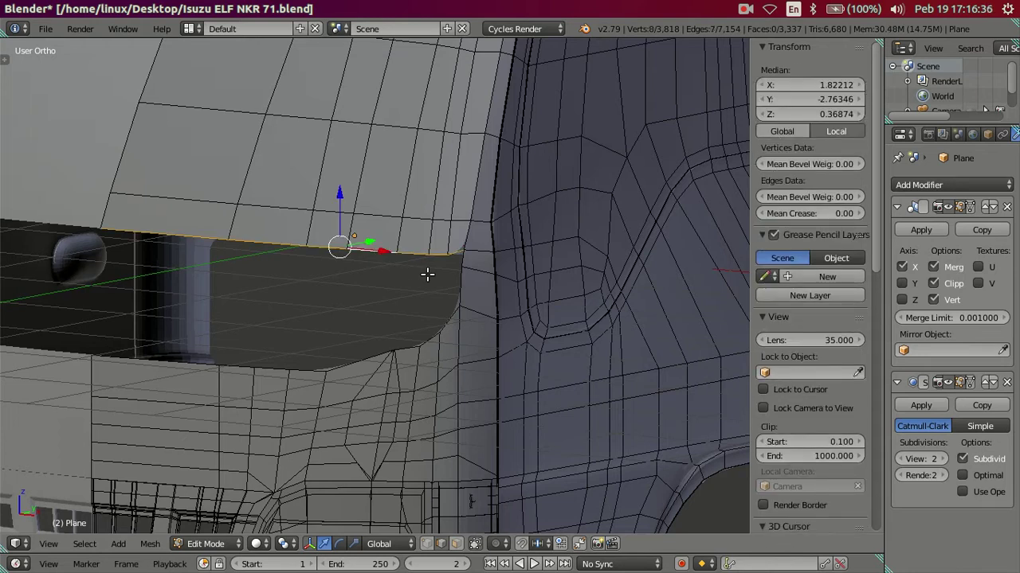
{"action": "middle_click_drag", "start_coordinate": [432, 260], "coordinate": [380, 360], "text": "shift"}
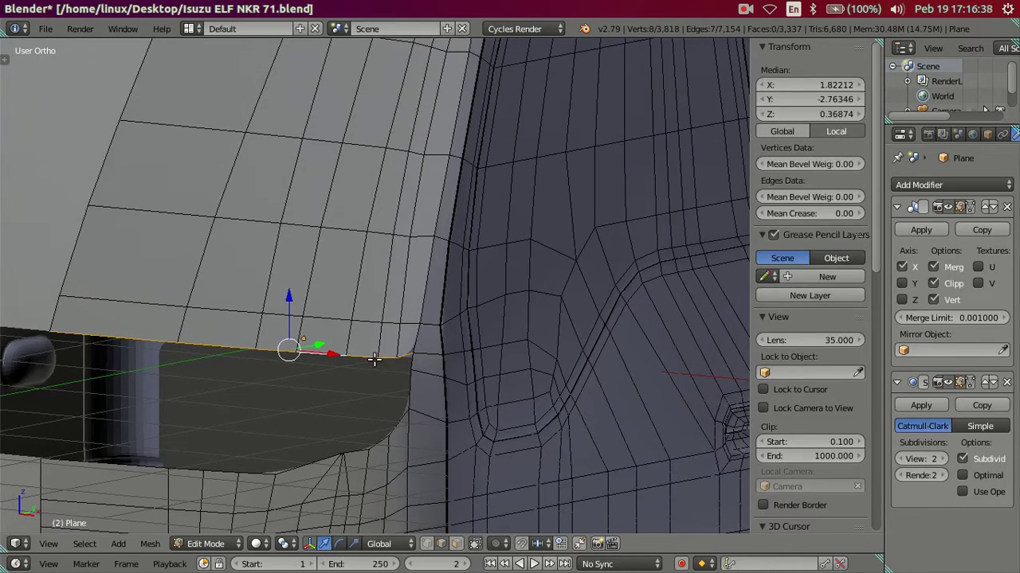
{"action": "key", "text": "a"}
{"action": "scroll", "coordinate": [374, 358], "scroll_direction": "up", "scroll_amount": 1}
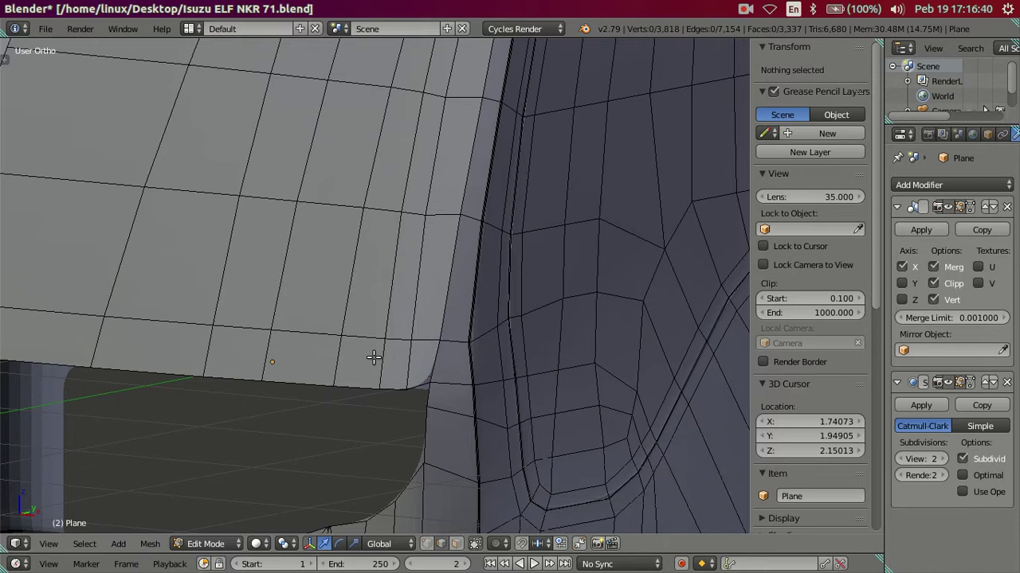
{"action": "scroll", "coordinate": [373, 357], "scroll_direction": "down", "scroll_amount": 4}
From front view, set the Subsurf view level to 0 and toggle Blender to fullscreen.
{"action": "key", "text": "KP_1"}
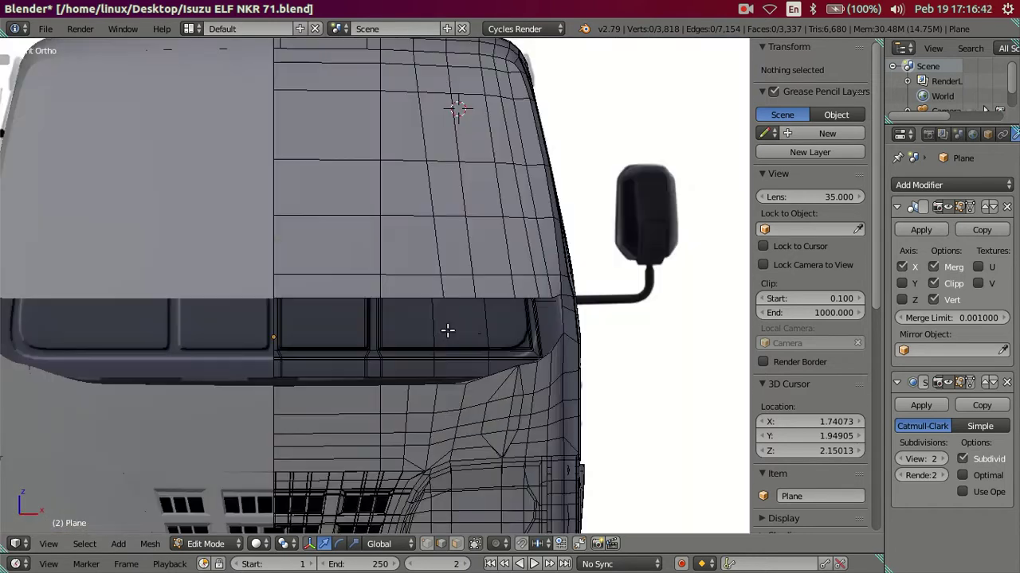
{"action": "left_click", "coordinate": [895, 455]}
{"action": "scroll", "coordinate": [624, 349], "scroll_direction": "down", "scroll_amount": 3, "text": "ctrl"}
{"action": "left_click", "coordinate": [124, 29]}
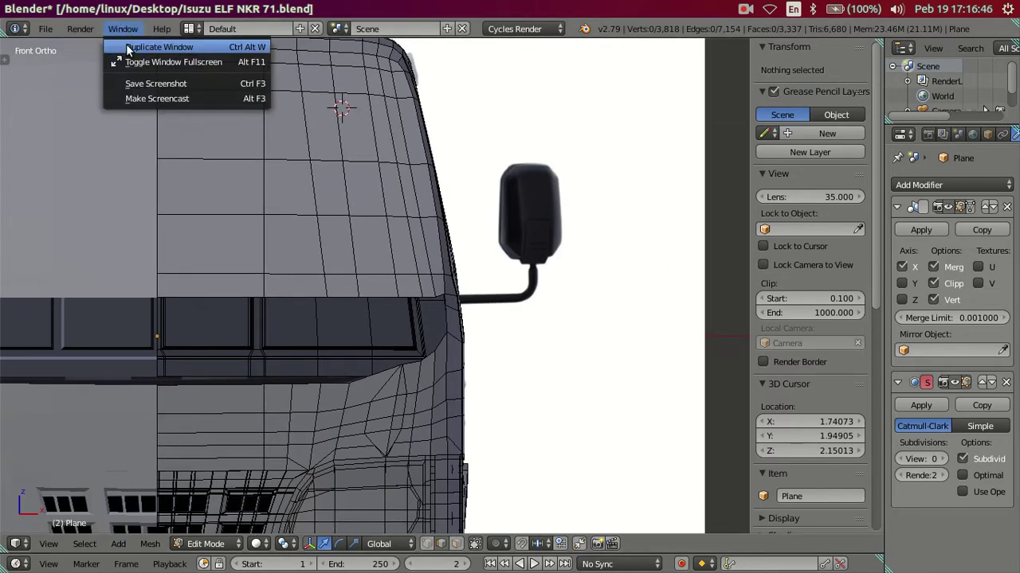
{"action": "left_click", "coordinate": [167, 62]}
{"action": "scroll", "coordinate": [528, 296], "scroll_direction": "up", "scroll_amount": 2}
{"action": "scroll", "coordinate": [433, 326], "scroll_direction": "up", "scroll_amount": 1}
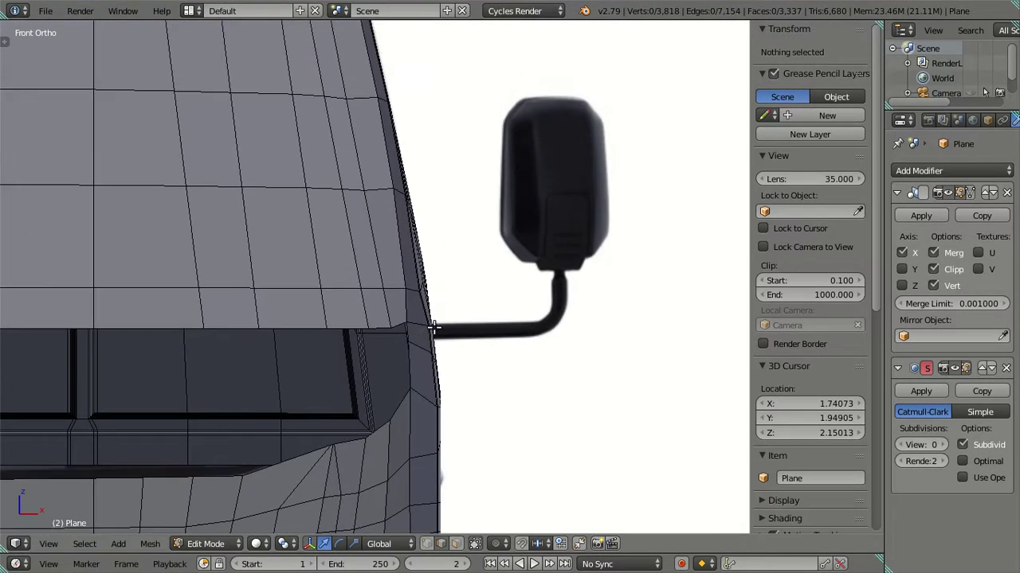
{"action": "scroll", "coordinate": [433, 327], "scroll_direction": "up", "scroll_amount": 2}
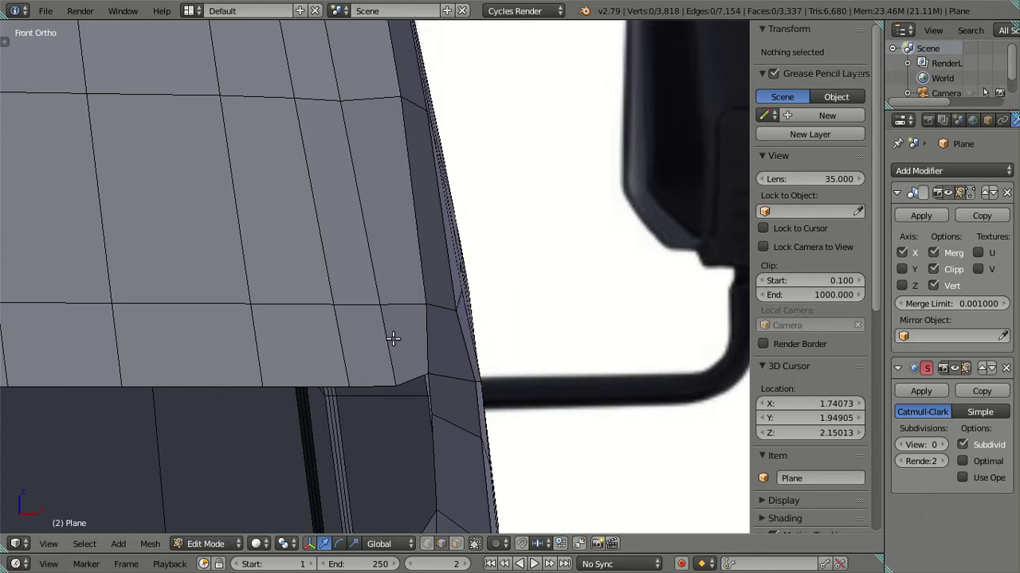
{"action": "scroll", "coordinate": [391, 337], "scroll_direction": "down", "scroll_amount": 2}
Select the linked front face region, test an extrude and scale, then cancel and undo it.
{"action": "mouse_move", "coordinate": [391, 337]}
{"action": "middle_mouse_down"}
{"action": "mouse_move", "coordinate": [389, 300]}
{"action": "mouse_move", "coordinate": [371, 311]}
{"action": "mouse_move", "coordinate": [354, 354]}
{"action": "middle_mouse_up"}
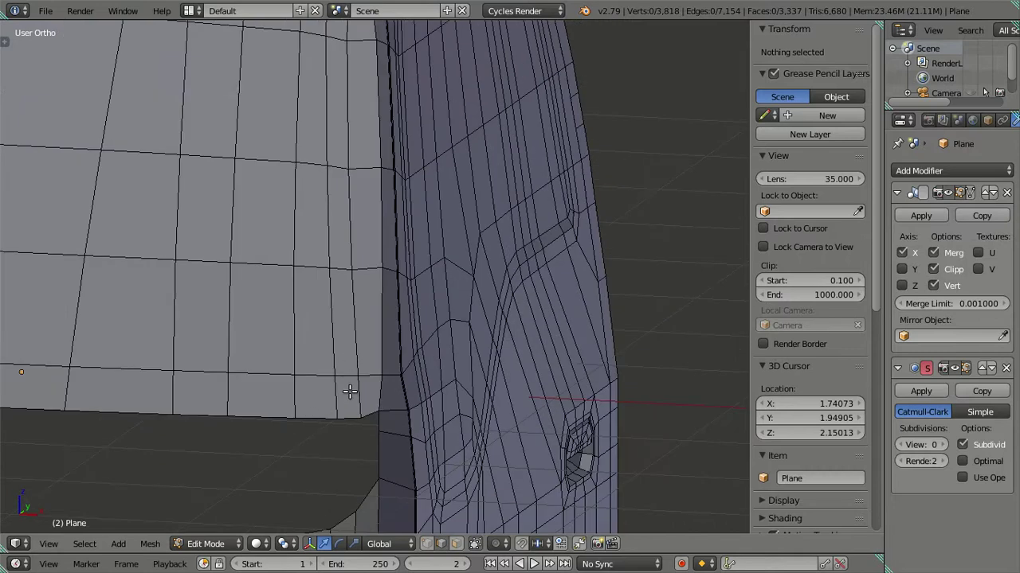
{"action": "scroll", "coordinate": [350, 392], "scroll_direction": "down", "scroll_amount": 2}
{"action": "left_click", "coordinate": [330, 346]}
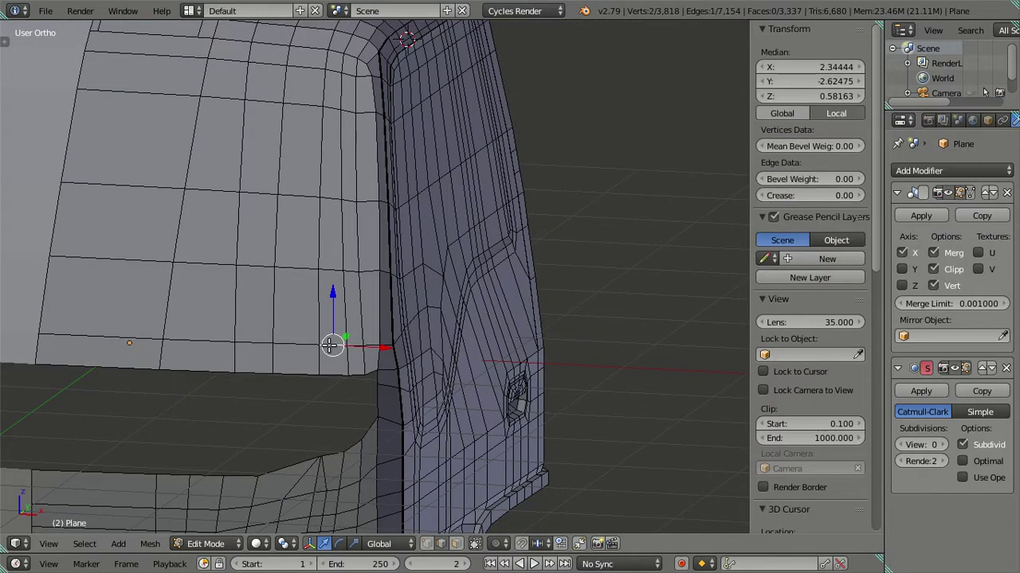
{"action": "key", "text": "ctrl+l"}
{"action": "key", "text": "e"}
{"action": "key", "text": "s"}
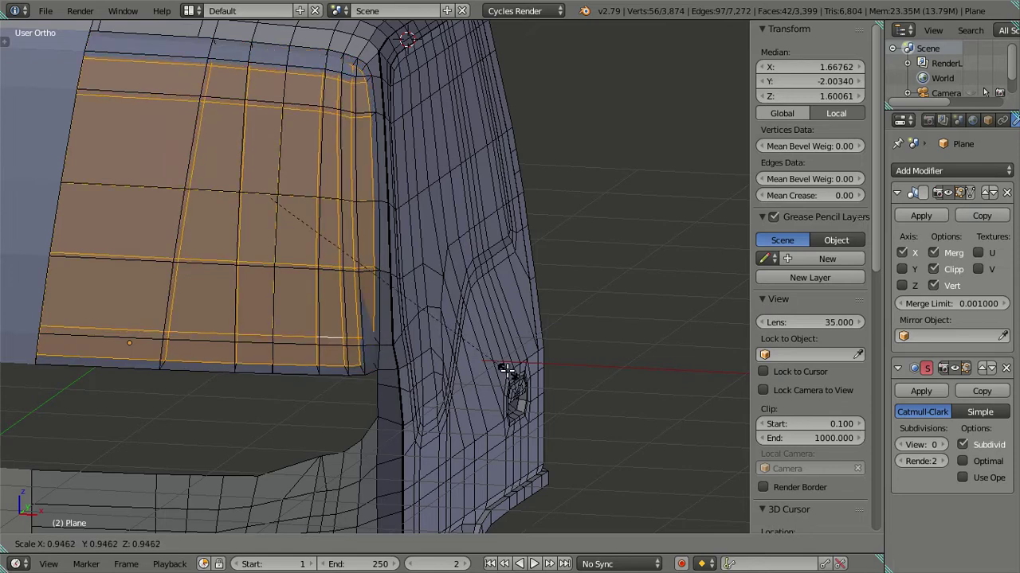
{"action": "key", "text": "Escape"}
{"action": "key", "text": "ctrl+z"}
{"action": "key", "text": "ctrl+z"}
{"action": "mouse_move", "coordinate": [398, 284]}
{"action": "middle_mouse_down"}
{"action": "mouse_move", "coordinate": [369, 289]}
{"action": "mouse_move", "coordinate": [411, 332]}
{"action": "mouse_move", "coordinate": [394, 306]}
{"action": "middle_mouse_up"}
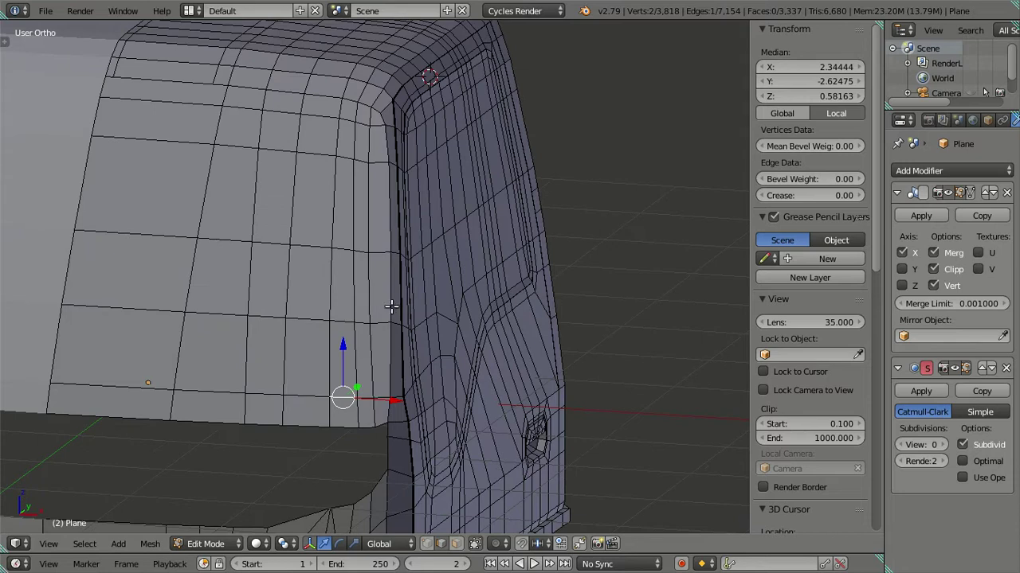
Add three loop cuts near the cab corner: one vertical, one near the bottom edge, one near the top edge.
{"action": "scroll", "coordinate": [391, 308], "scroll_direction": "up", "scroll_amount": 1}
{"action": "scroll", "coordinate": [396, 311], "scroll_direction": "up", "scroll_amount": 2}
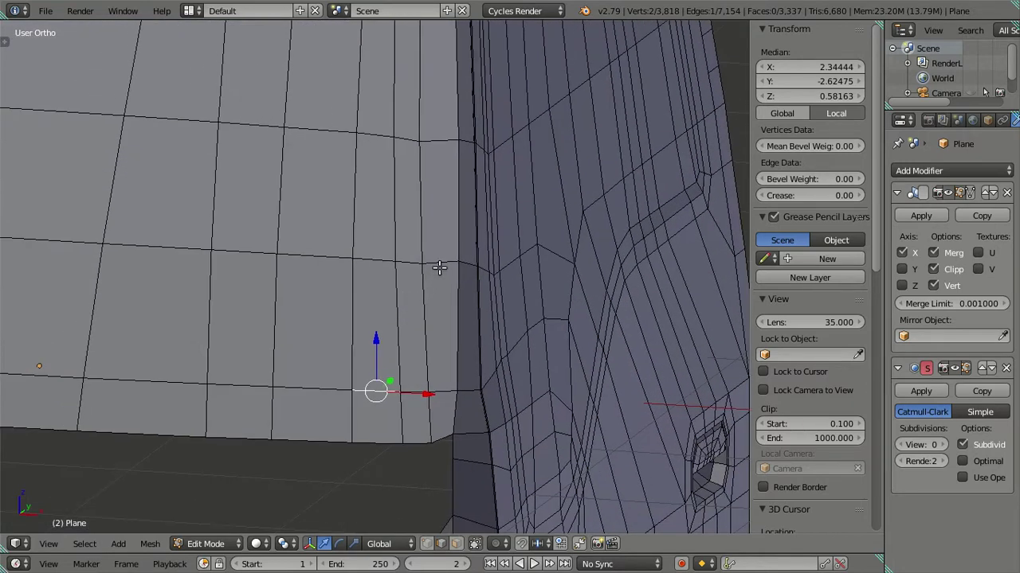
{"action": "key", "text": "ctrl+r"}
{"action": "left_click", "coordinate": [439, 303]}
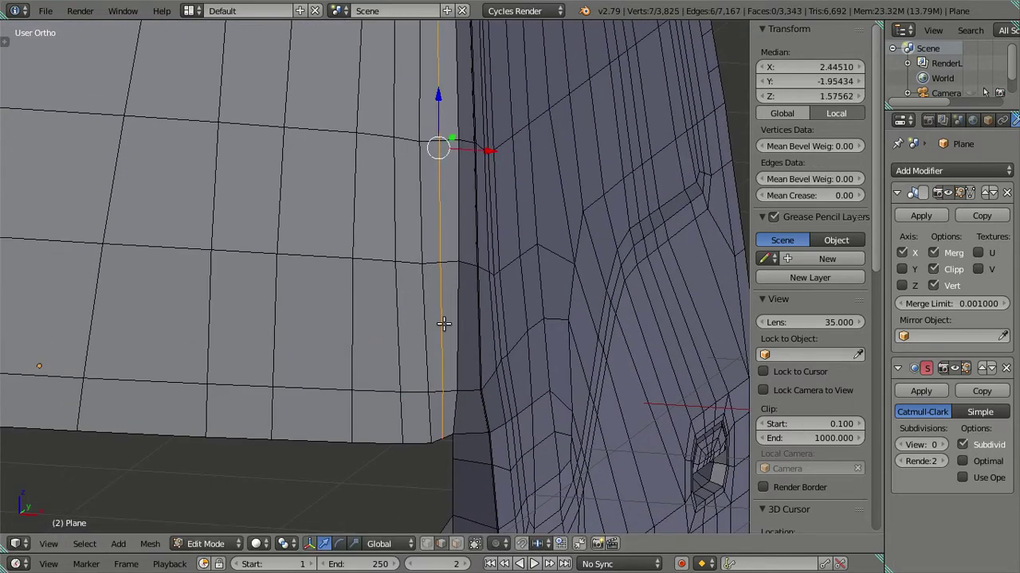
{"action": "key", "text": "ctrl+r"}
{"action": "left_click", "coordinate": [407, 411]}
{"action": "mouse_move", "coordinate": [391, 282]}
{"action": "middle_mouse_down"}
{"action": "mouse_move", "coordinate": [391, 228]}
{"action": "mouse_move", "coordinate": [436, 384]}
{"action": "mouse_move", "coordinate": [442, 219]}
{"action": "middle_mouse_up"}
{"action": "key", "text": "ctrl+r"}
{"action": "left_click", "coordinate": [433, 206]}
Select the cab's top, rim, right side and window panels as linked pieces and hide them.
{"action": "left_click", "coordinate": [476, 171]}
{"action": "key", "text": "ctrl+l"}
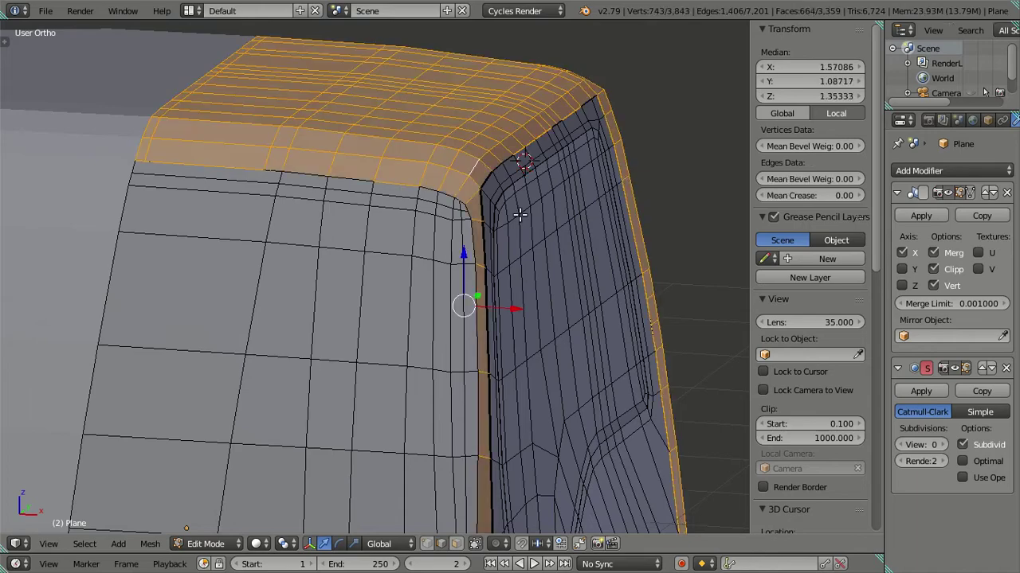
{"action": "key", "text": "l"}
{"action": "mouse_move", "coordinate": [519, 159]}
{"action": "middle_mouse_down"}
{"action": "mouse_move", "coordinate": [587, 247]}
{"action": "mouse_move", "coordinate": [439, 258]}
{"action": "mouse_move", "coordinate": [402, 244]}
{"action": "mouse_move", "coordinate": [569, 275]}
{"action": "mouse_move", "coordinate": [401, 337]}
{"action": "mouse_move", "coordinate": [272, 441]}
{"action": "middle_mouse_up"}
{"action": "key", "text": "l"}
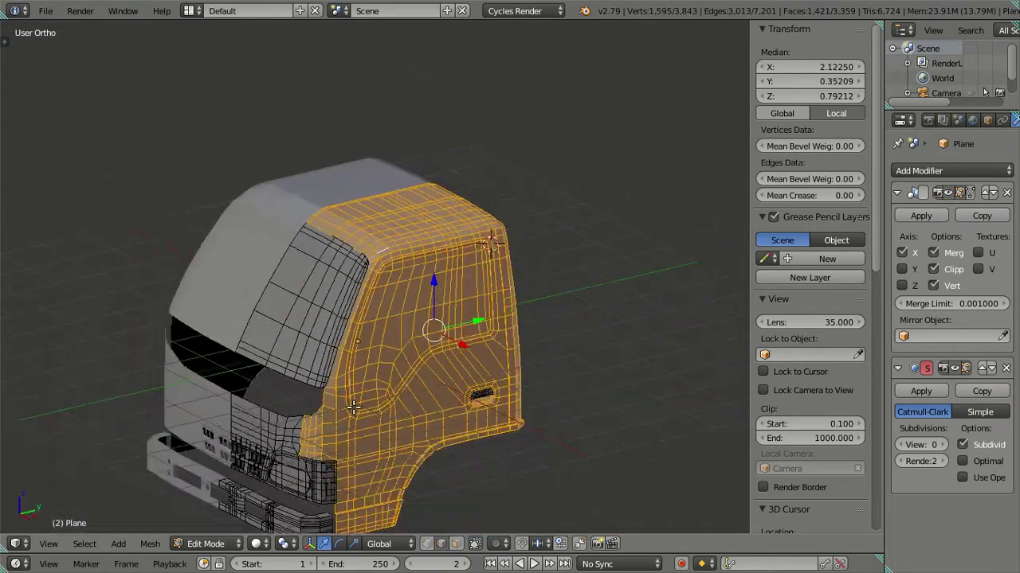
{"action": "key", "text": "h"}
Merge the two doubled corner vertices at the rim's bottom into one, At Last.
{"action": "scroll", "coordinate": [319, 358], "scroll_direction": "up", "scroll_amount": 5}
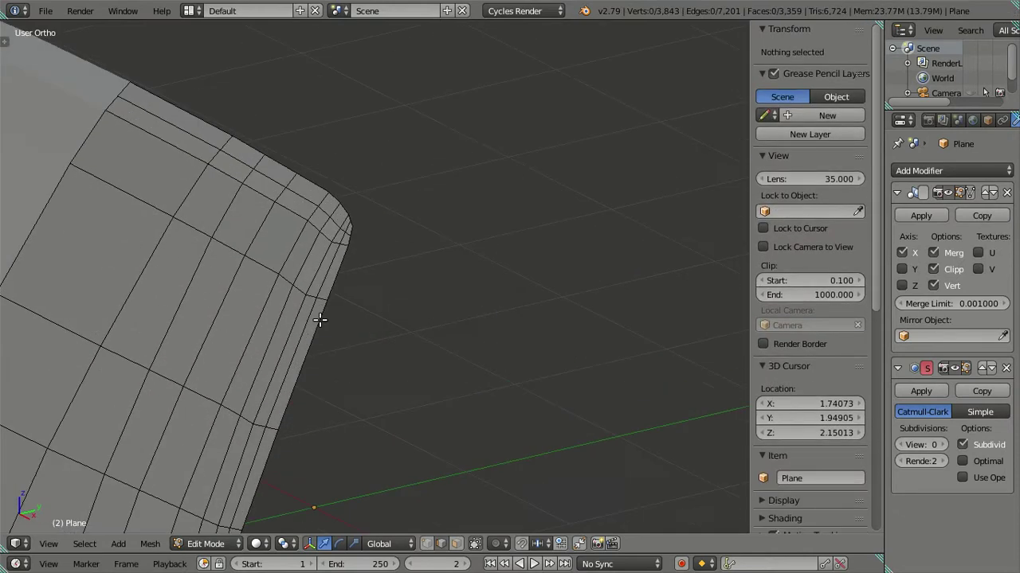
{"action": "mouse_move", "coordinate": [359, 282]}
{"action": "middle_mouse_down", "text": "shift"}
{"action": "mouse_move", "coordinate": [432, 282]}
{"action": "mouse_move", "coordinate": [457, 334]}
{"action": "mouse_move", "coordinate": [434, 325]}
{"action": "middle_mouse_up", "text": "shift"}
{"action": "scroll", "coordinate": [462, 305], "scroll_direction": "down", "scroll_amount": 3}
{"action": "scroll", "coordinate": [433, 325], "scroll_direction": "up", "scroll_amount": 3}
{"action": "scroll", "coordinate": [430, 351], "scroll_direction": "up", "scroll_amount": 2}
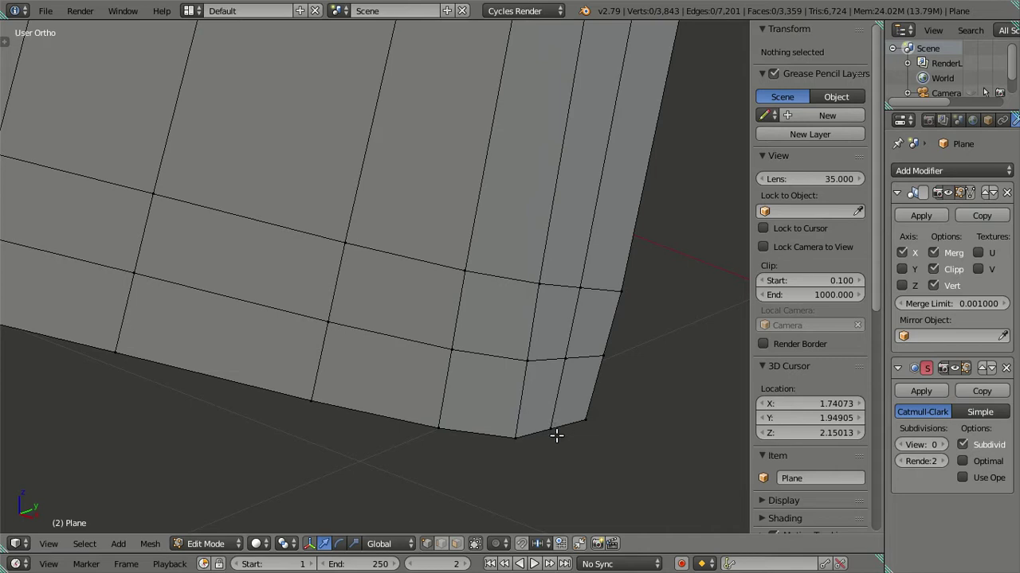
{"action": "right_click", "coordinate": [556, 435]}
{"action": "right_click", "coordinate": [597, 426], "text": "shift"}
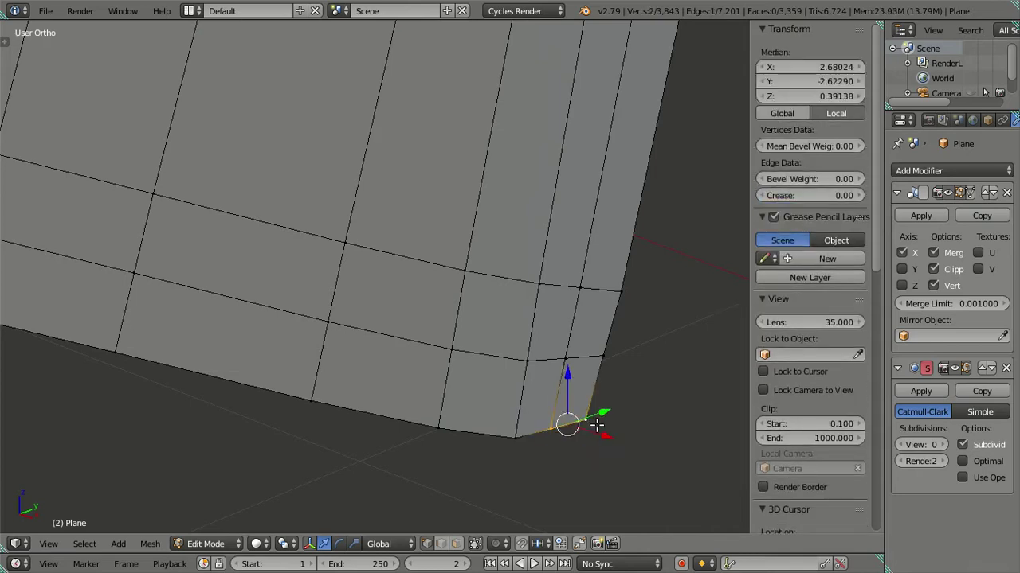
{"action": "key", "text": "alt+m"}
{"action": "left_click", "coordinate": [596, 426]}
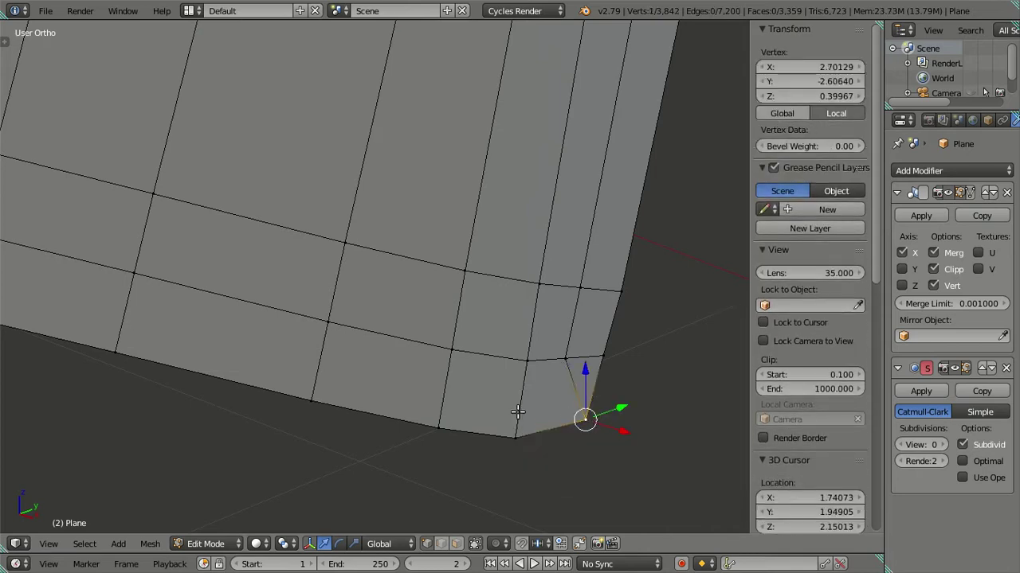
{"action": "key", "text": "a"}
Dissolve the stray edge between the two mesh-corner vertices.
{"action": "scroll", "coordinate": [519, 395], "scroll_direction": "down", "scroll_amount": 1}
{"action": "scroll", "coordinate": [517, 386], "scroll_direction": "down", "scroll_amount": 1}
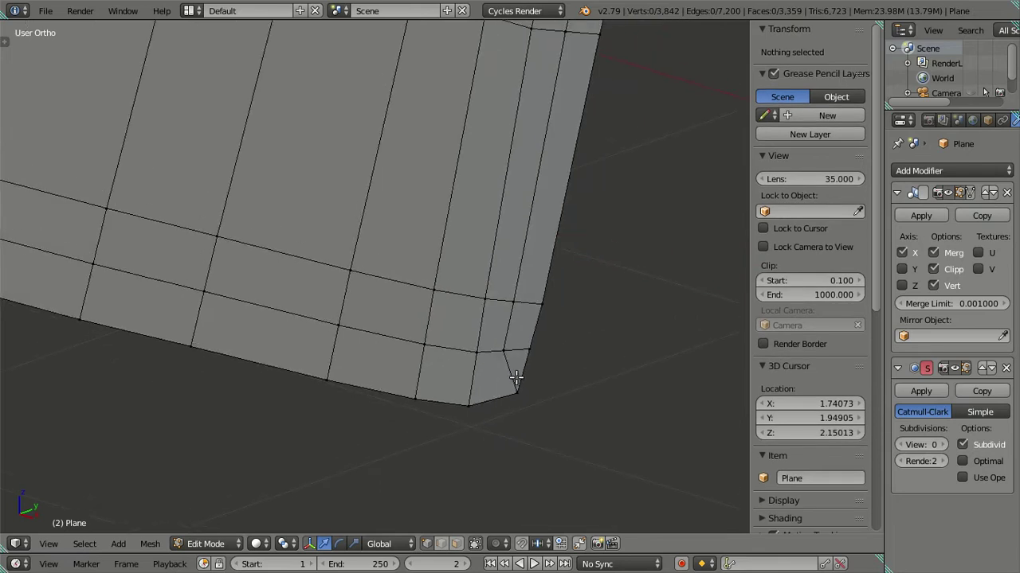
{"action": "right_click", "coordinate": [524, 350]}
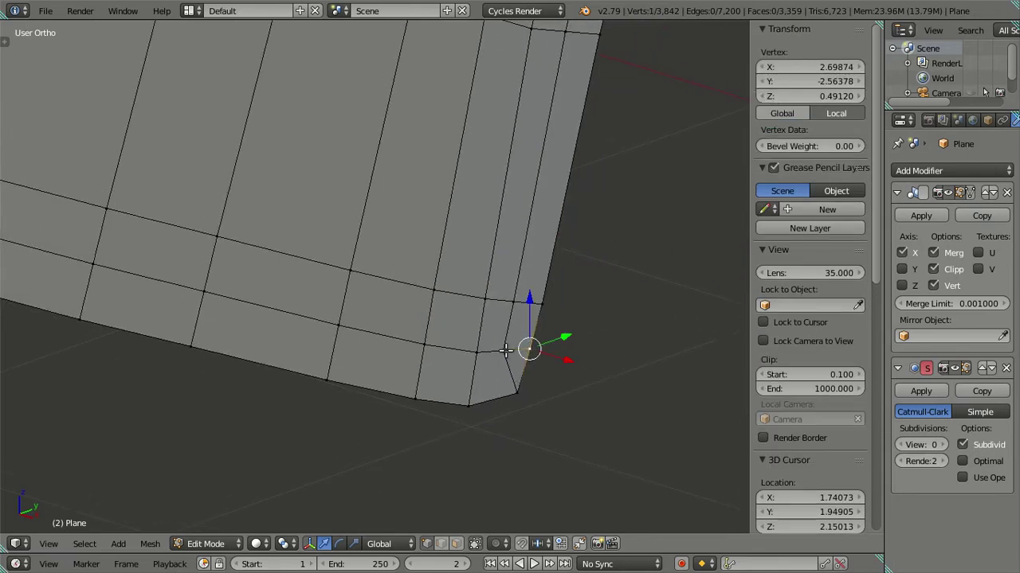
{"action": "right_click", "coordinate": [504, 350], "text": "shift"}
{"action": "key", "text": "x"}
{"action": "left_click", "coordinate": [555, 350]}
{"action": "key", "text": "a"}
Collapse the short corner edge by merging its two vertices.
{"action": "scroll", "coordinate": [487, 401], "scroll_direction": "down", "scroll_amount": 1}
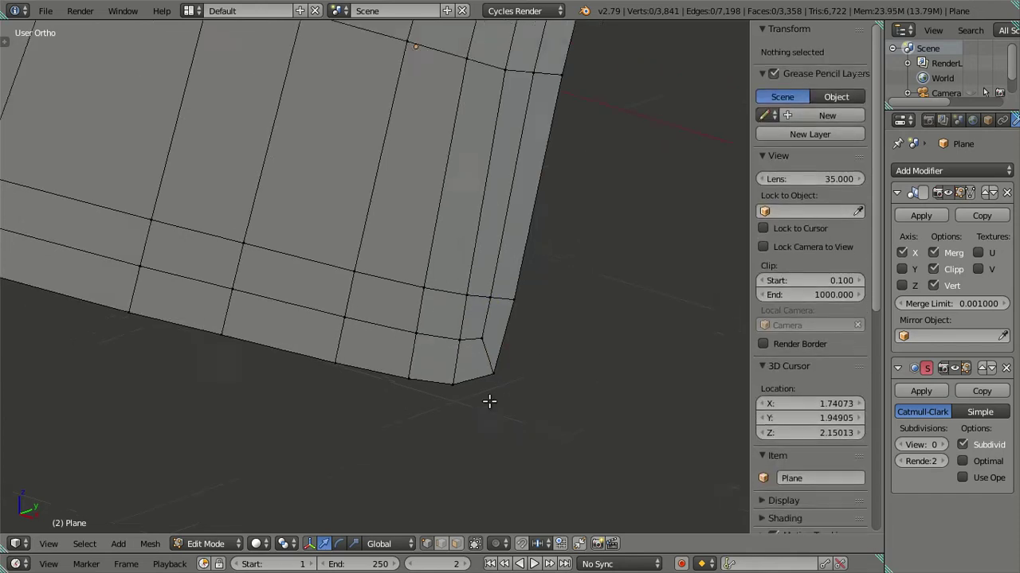
{"action": "scroll", "coordinate": [483, 400], "scroll_direction": "down", "scroll_amount": 1}
{"action": "mouse_move", "coordinate": [404, 318]}
{"action": "middle_mouse_down"}
{"action": "mouse_move", "coordinate": [409, 239]}
{"action": "mouse_move", "coordinate": [359, 353]}
{"action": "mouse_move", "coordinate": [353, 283]}
{"action": "mouse_move", "coordinate": [405, 302]}
{"action": "mouse_move", "coordinate": [410, 287]}
{"action": "middle_mouse_up"}
{"action": "scroll", "coordinate": [353, 283], "scroll_direction": "up", "scroll_amount": 5}
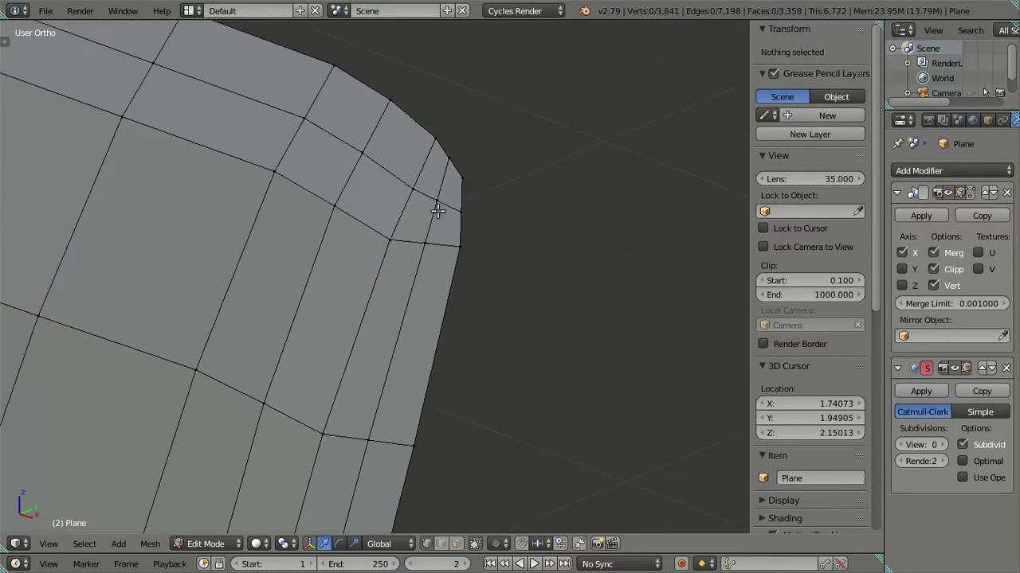
{"action": "mouse_move", "coordinate": [438, 211]}
{"action": "middle_mouse_down"}
{"action": "mouse_move", "coordinate": [448, 204]}
{"action": "mouse_move", "coordinate": [426, 220]}
{"action": "middle_mouse_up"}
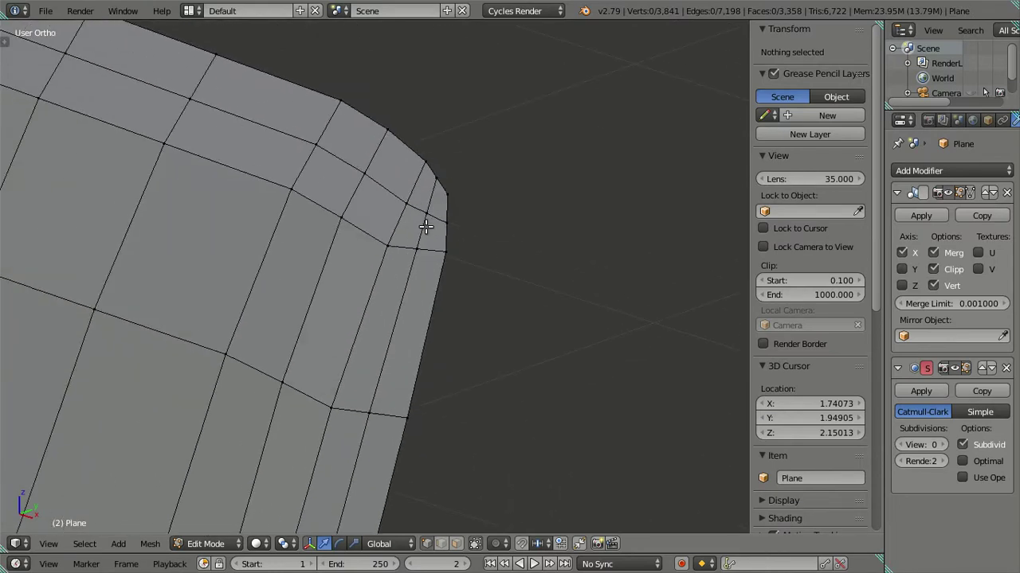
{"action": "right_click", "coordinate": [442, 181]}
{"action": "key", "text": "alt+m"}
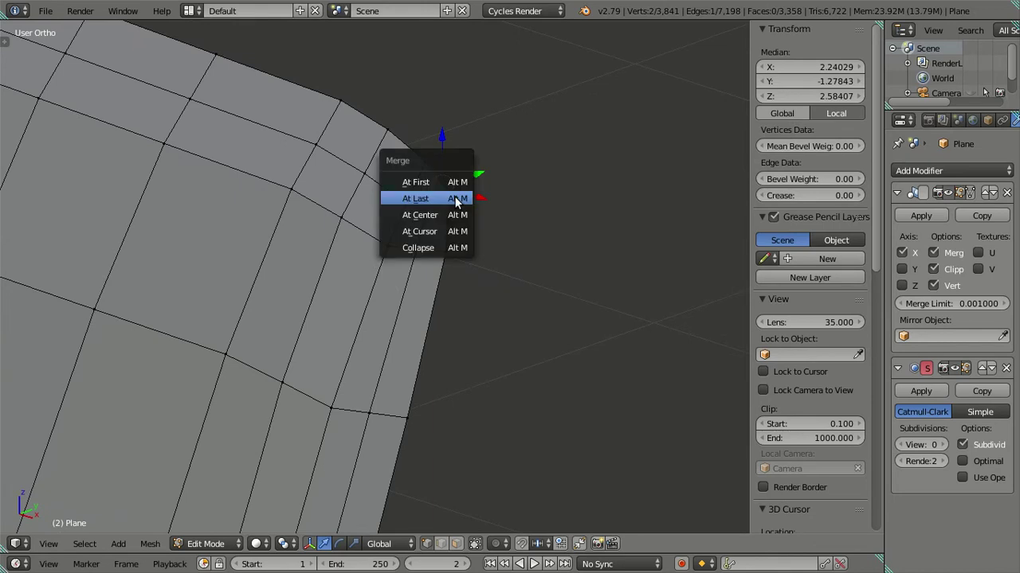
{"action": "left_click", "coordinate": [454, 200]}
{"action": "key", "text": "a"}
Dissolve the leftover edge at the rounded corner.
{"action": "scroll", "coordinate": [450, 224], "scroll_direction": "up", "scroll_amount": 1}
{"action": "scroll", "coordinate": [462, 239], "scroll_direction": "up", "scroll_amount": 1}
{"action": "right_click", "coordinate": [472, 244]}
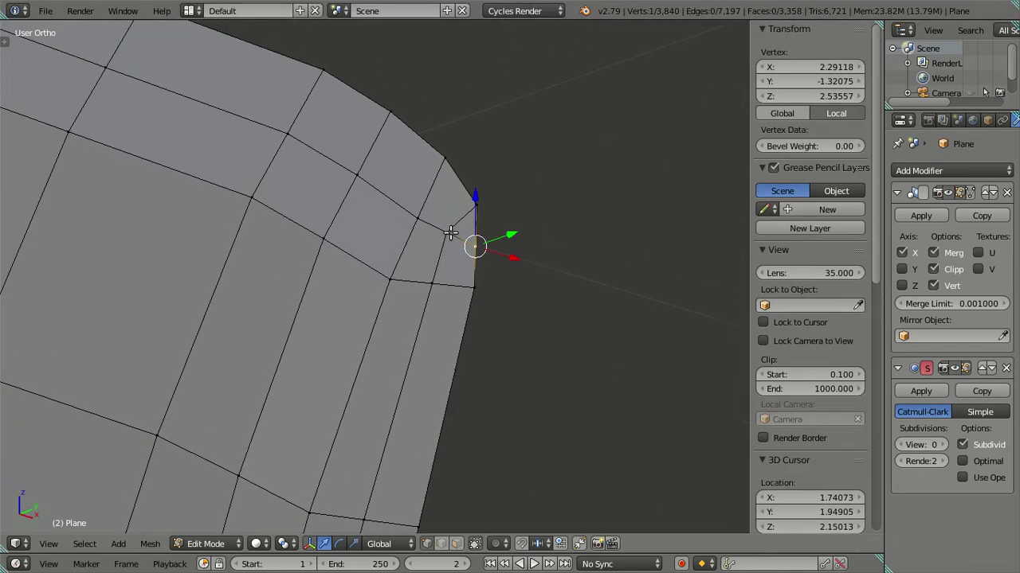
{"action": "key", "text": "alt"}
{"action": "key", "text": "alt"}
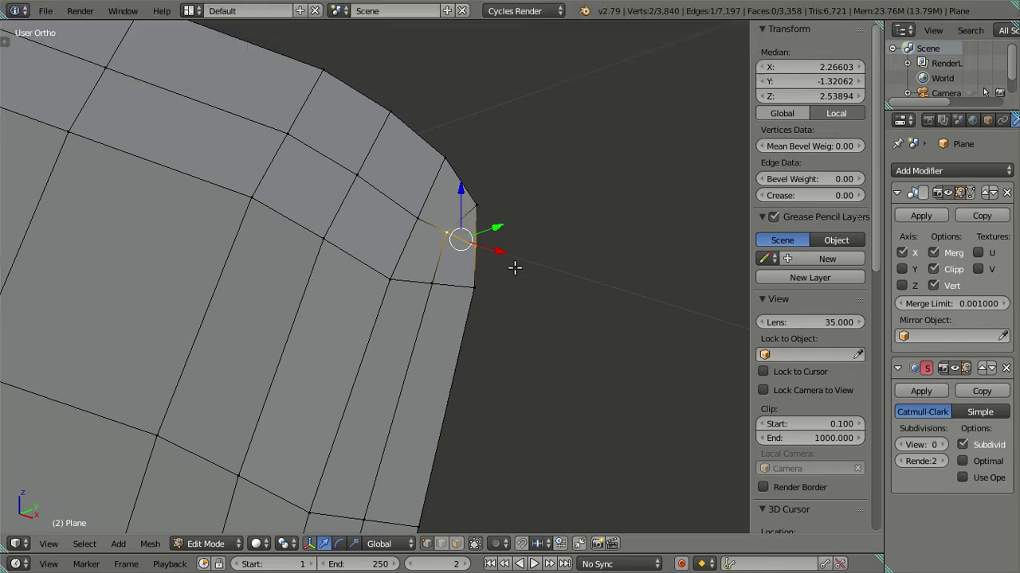
{"action": "key", "text": "x"}
{"action": "left_click", "coordinate": [521, 289]}
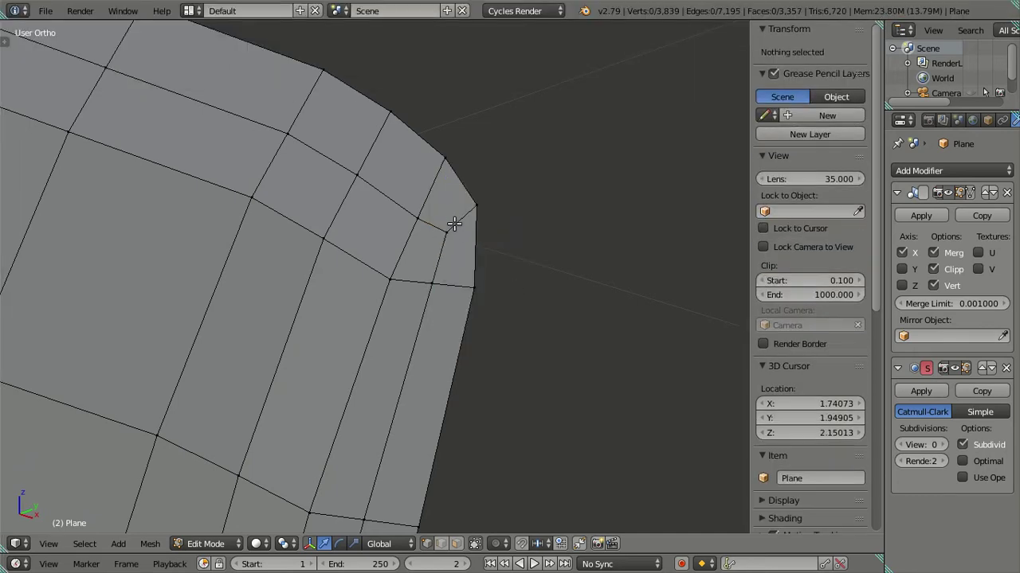
Try an edge loop around the rounded corner, then undo it back to the cleaned corner.
{"action": "key", "text": "ctrl+r"}
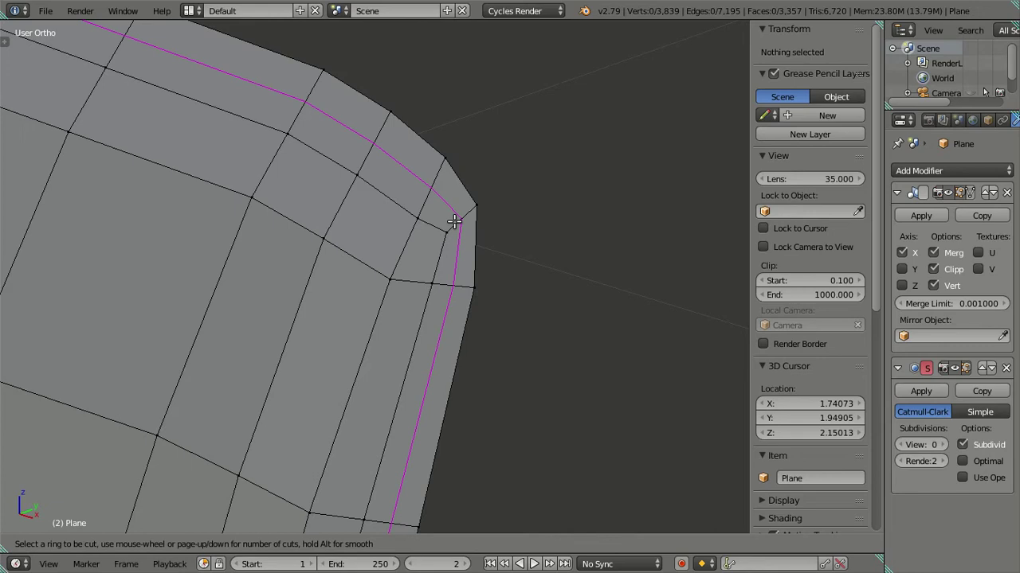
{"action": "left_click", "coordinate": [454, 221]}
{"action": "scroll", "coordinate": [455, 278], "scroll_direction": "down", "scroll_amount": 3}
{"action": "middle_click_drag", "start_coordinate": [454, 278], "coordinate": [451, 295]}
{"action": "scroll", "coordinate": [439, 336], "scroll_direction": "up", "scroll_amount": 2}
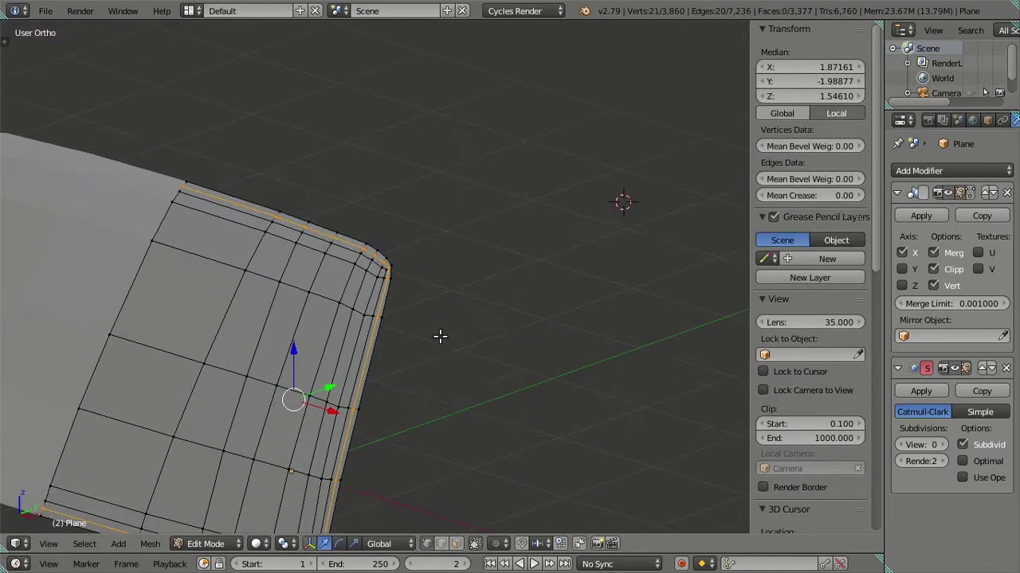
{"action": "key", "text": "ctrl+z"}
{"action": "key", "text": "ctrl+shift+z"}
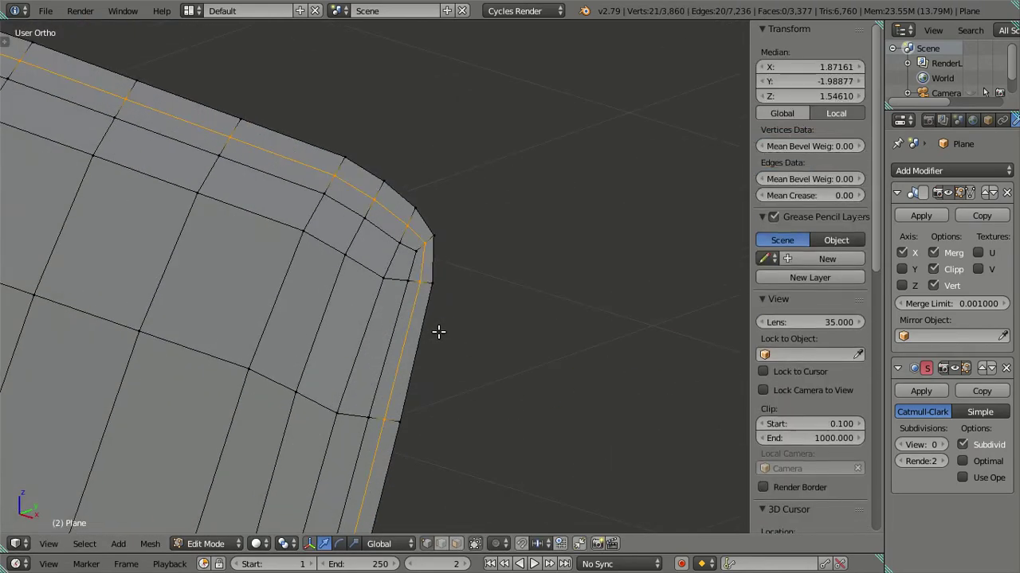
{"action": "key", "text": "ctrl+z"}
{"action": "scroll", "coordinate": [392, 296], "scroll_direction": "up", "scroll_amount": 1}
Zoom in on the cab's top corner in front view and cancel a trial loop cut.
{"action": "key", "text": "KP_1"}
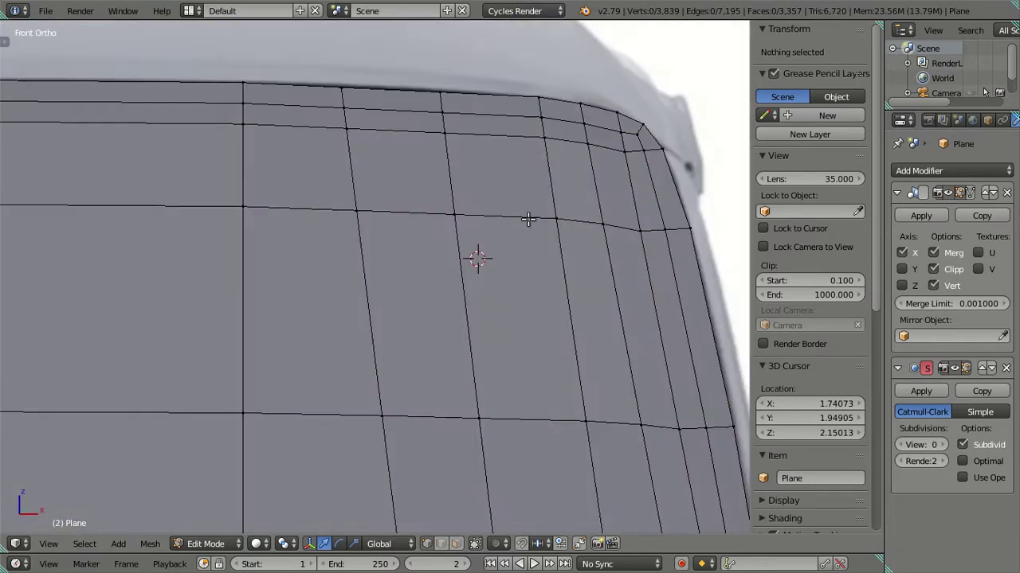
{"action": "scroll", "coordinate": [400, 241], "scroll_direction": "up", "scroll_amount": 3}
{"action": "scroll", "coordinate": [399, 241], "scroll_direction": "up", "scroll_amount": 3}
{"action": "middle_click_drag", "start_coordinate": [525, 198], "coordinate": [414, 303], "text": "shift"}
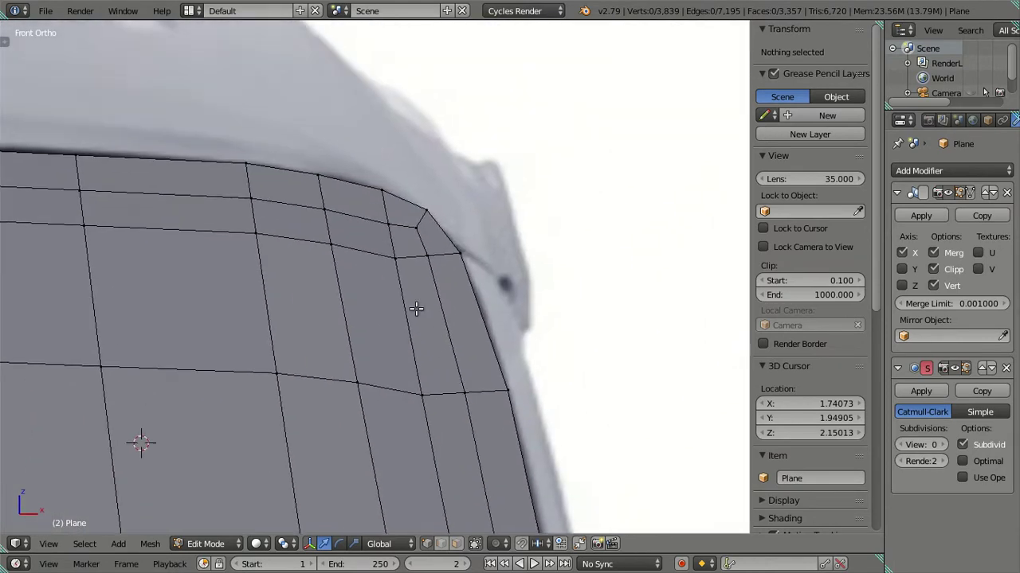
{"action": "scroll", "coordinate": [398, 260], "scroll_direction": "up", "scroll_amount": 2}
{"action": "scroll", "coordinate": [425, 228], "scroll_direction": "up", "scroll_amount": 3}
{"action": "key", "text": "ctrl+r"}
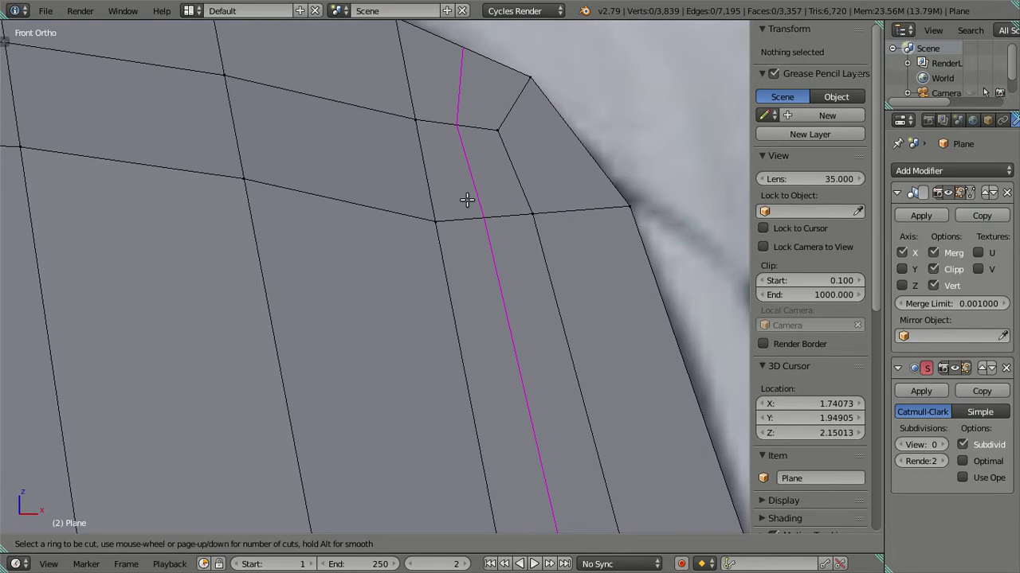
{"action": "key", "text": "Escape"}
Frame the truck front, trial-select the light block faces with linked selection, then clear it.
{"action": "scroll", "coordinate": [490, 130], "scroll_direction": "down", "scroll_amount": 3}
{"action": "scroll", "coordinate": [478, 159], "scroll_direction": "down", "scroll_amount": 2}
{"action": "scroll", "coordinate": [469, 199], "scroll_direction": "down", "scroll_amount": 2}
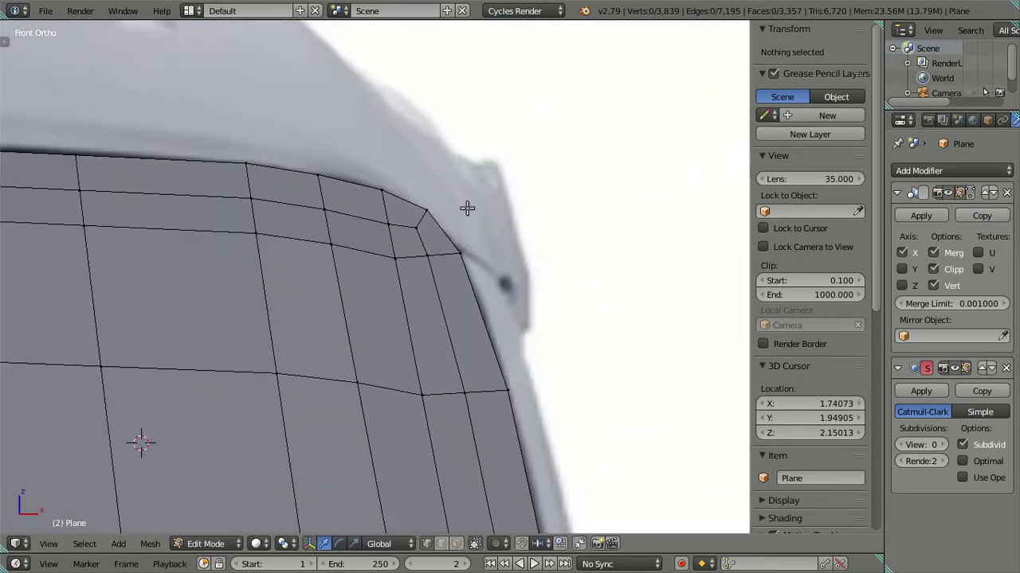
{"action": "scroll", "coordinate": [460, 284], "scroll_direction": "down", "scroll_amount": 3}
{"action": "scroll", "coordinate": [459, 367], "scroll_direction": "down", "scroll_amount": 2}
{"action": "mouse_move", "coordinate": [459, 366]}
{"action": "middle_mouse_down", "text": "shift"}
{"action": "mouse_move", "coordinate": [448, 232]}
{"action": "mouse_move", "coordinate": [382, 243]}
{"action": "middle_mouse_up", "text": "shift"}
{"action": "key", "text": "a"}
{"action": "key", "text": "a"}
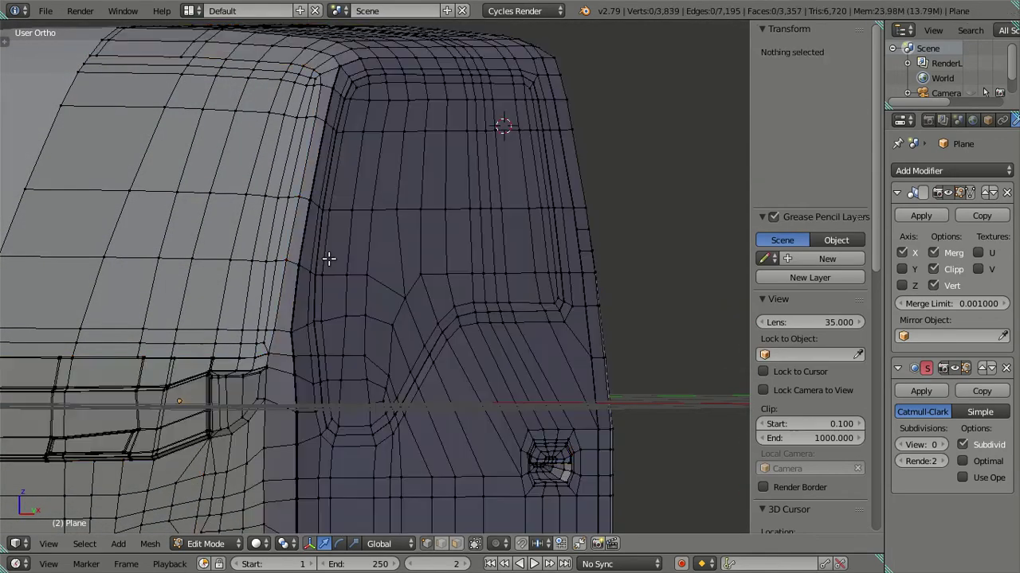
{"action": "mouse_move", "coordinate": [333, 269]}
{"action": "middle_mouse_down"}
{"action": "mouse_move", "coordinate": [360, 241]}
{"action": "mouse_move", "coordinate": [491, 178]}
{"action": "mouse_move", "coordinate": [405, 282]}
{"action": "middle_mouse_up"}
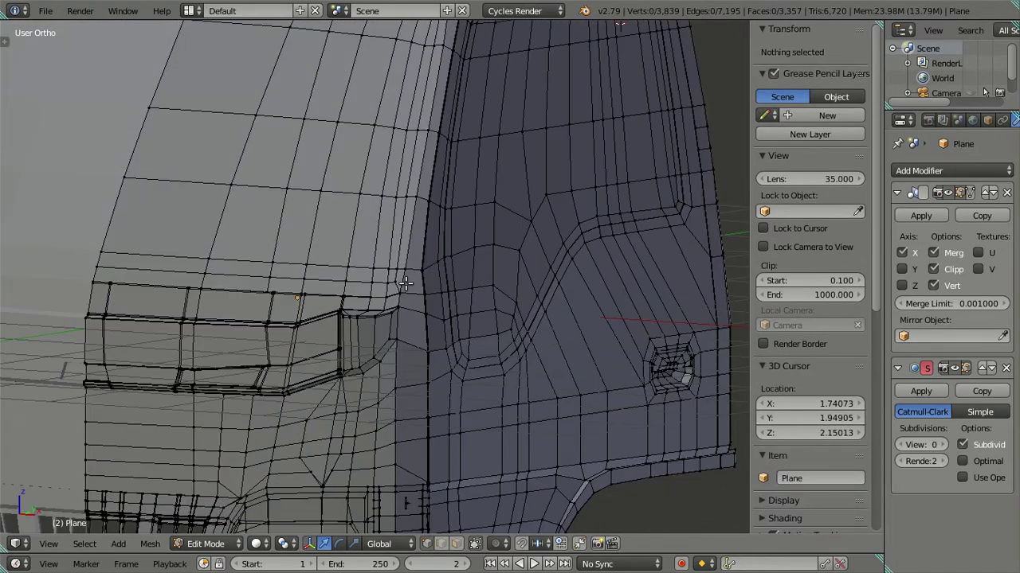
{"action": "left_click", "coordinate": [273, 323]}
{"action": "key", "text": "ctrl+l"}
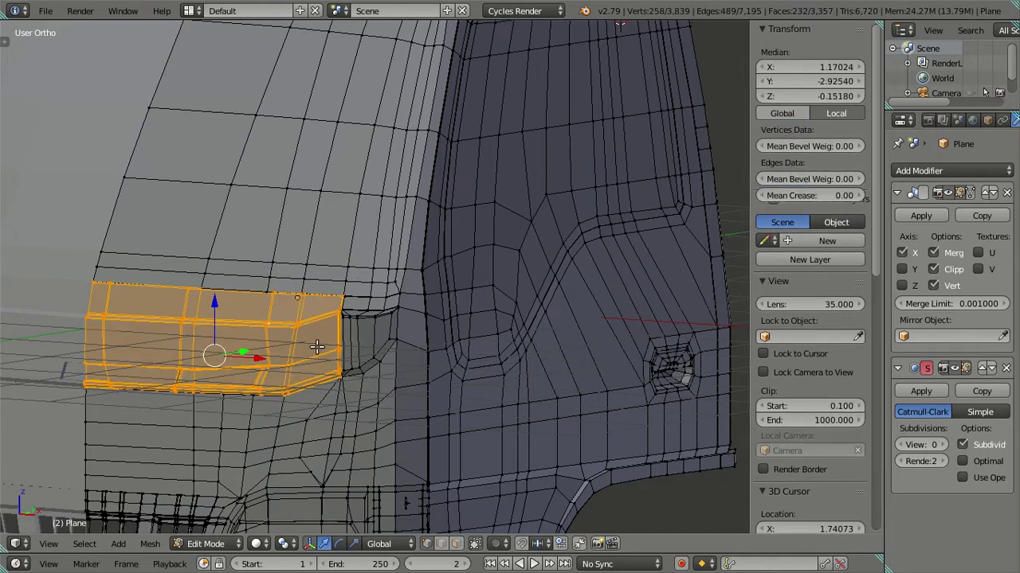
{"action": "key", "text": "l"}
{"action": "key", "text": "l"}
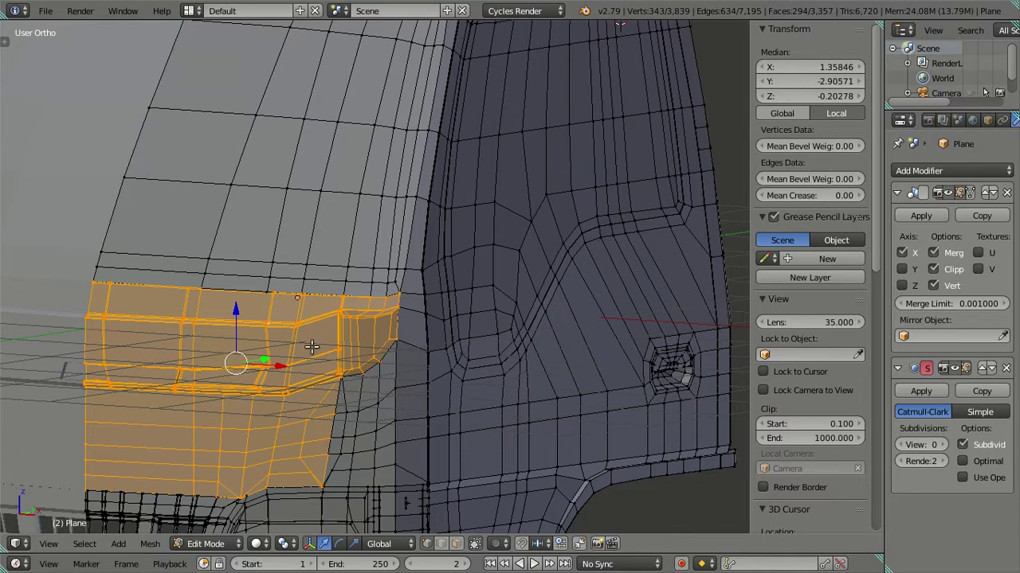
{"action": "key", "text": "a"}
Hide the linked light block and its adjoining corner piece, then select the top piece's lower edge loop.
{"action": "middle_click_drag", "start_coordinate": [311, 346], "coordinate": [293, 348]}
{"action": "right_click", "coordinate": [263, 332]}
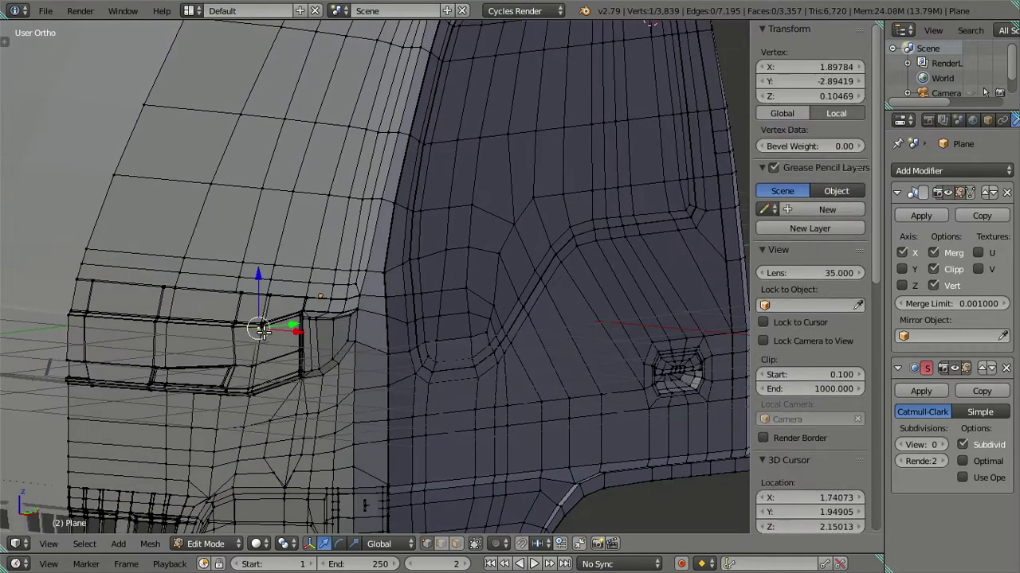
{"action": "key", "text": "ctrl+l"}
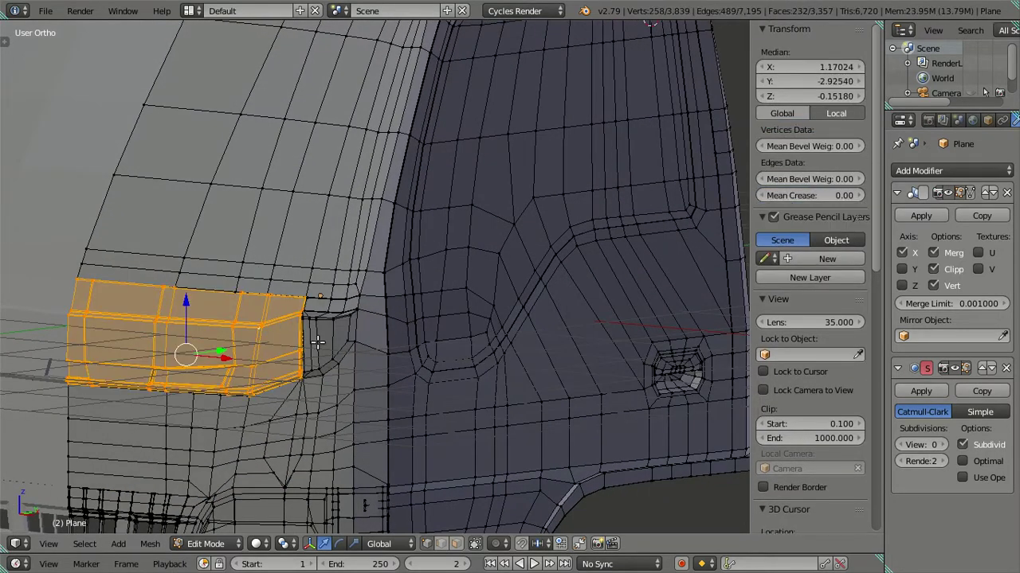
{"action": "key", "text": "l"}
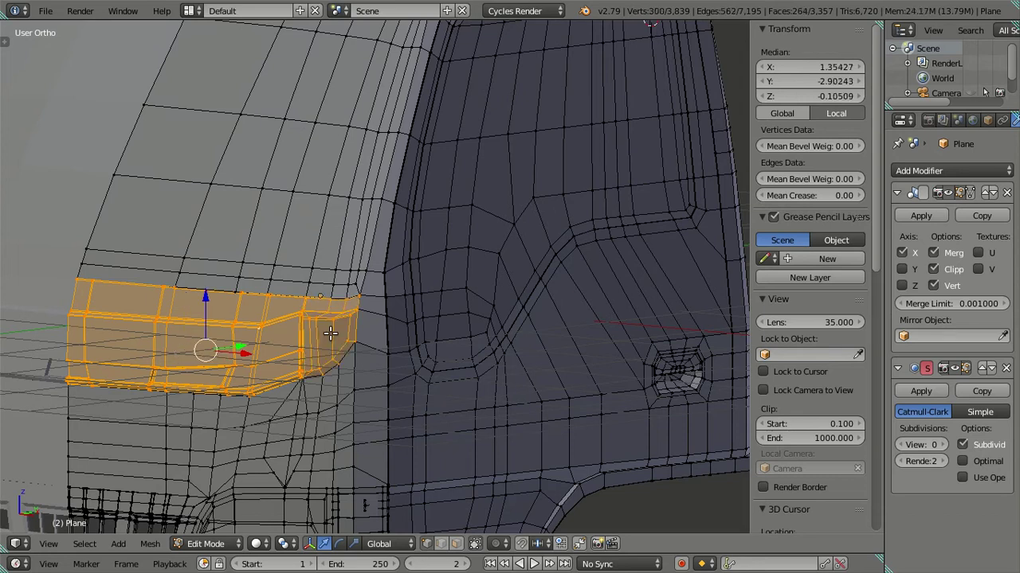
{"action": "key", "text": "h"}
{"action": "scroll", "coordinate": [295, 333], "scroll_direction": "up", "scroll_amount": 2}
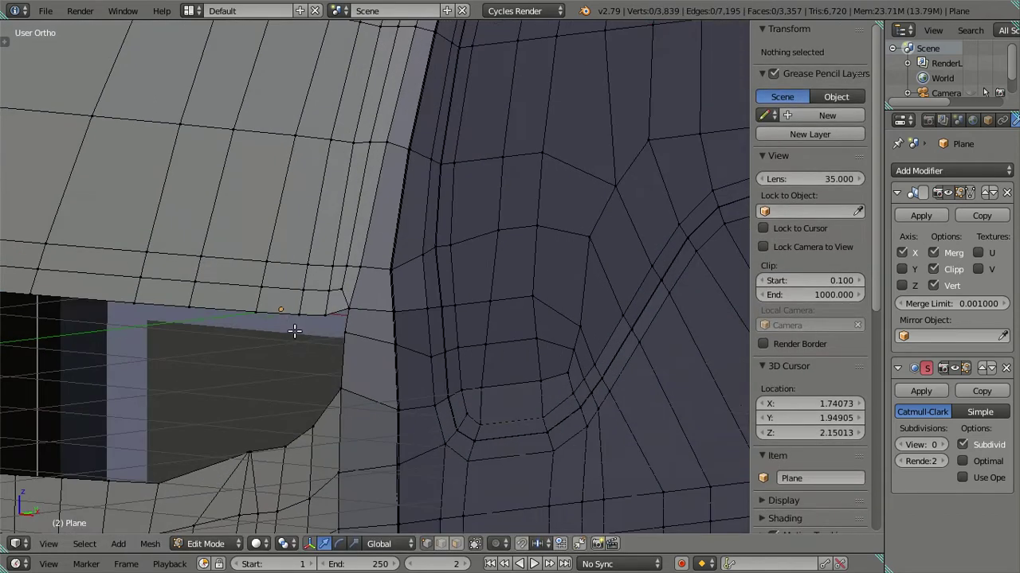
{"action": "right_click", "coordinate": [279, 315], "text": "alt"}
{"action": "scroll", "coordinate": [279, 317], "scroll_direction": "down", "scroll_amount": 4}
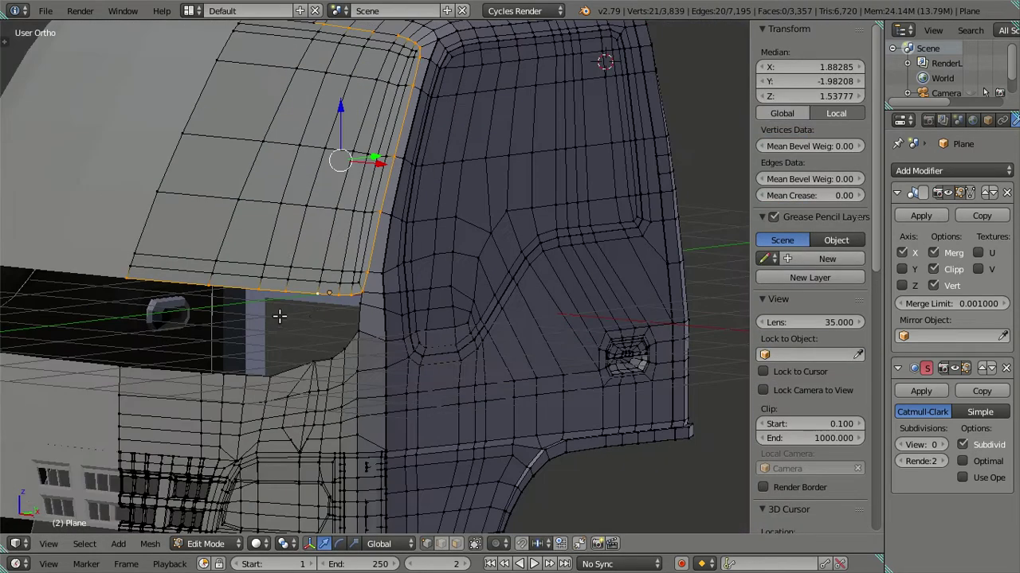
{"action": "right_click", "coordinate": [355, 318], "text": "alt+shift"}
{"action": "mouse_move", "coordinate": [352, 335]}
{"action": "middle_mouse_down"}
{"action": "mouse_move", "coordinate": [370, 356]}
{"action": "mouse_move", "coordinate": [398, 336]}
{"action": "mouse_move", "coordinate": [391, 369]}
{"action": "mouse_move", "coordinate": [391, 352]}
{"action": "mouse_move", "coordinate": [429, 357]}
{"action": "mouse_move", "coordinate": [385, 301]}
{"action": "middle_mouse_up"}
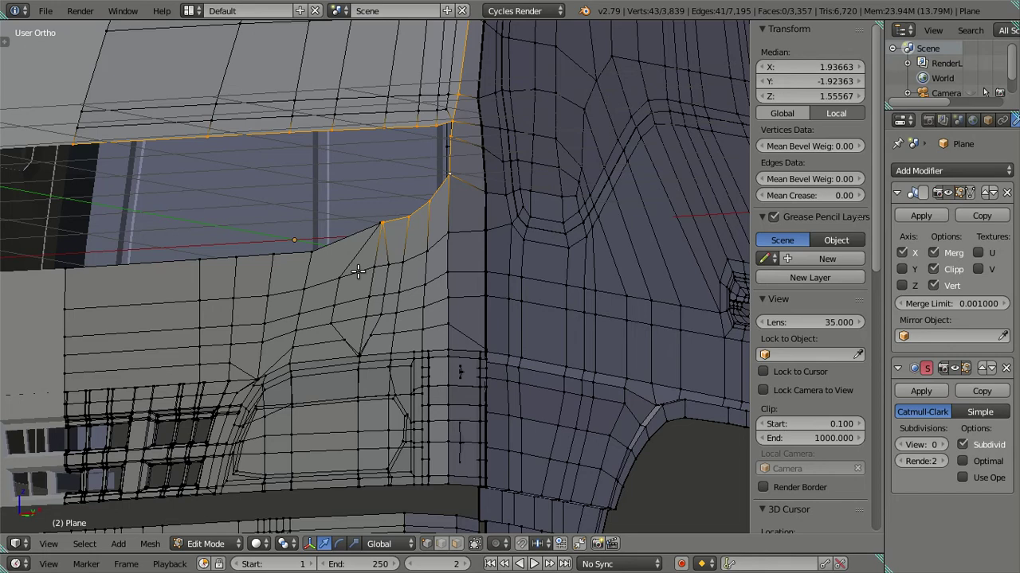
{"action": "right_click", "coordinate": [340, 275]}
{"action": "key", "text": "l"}
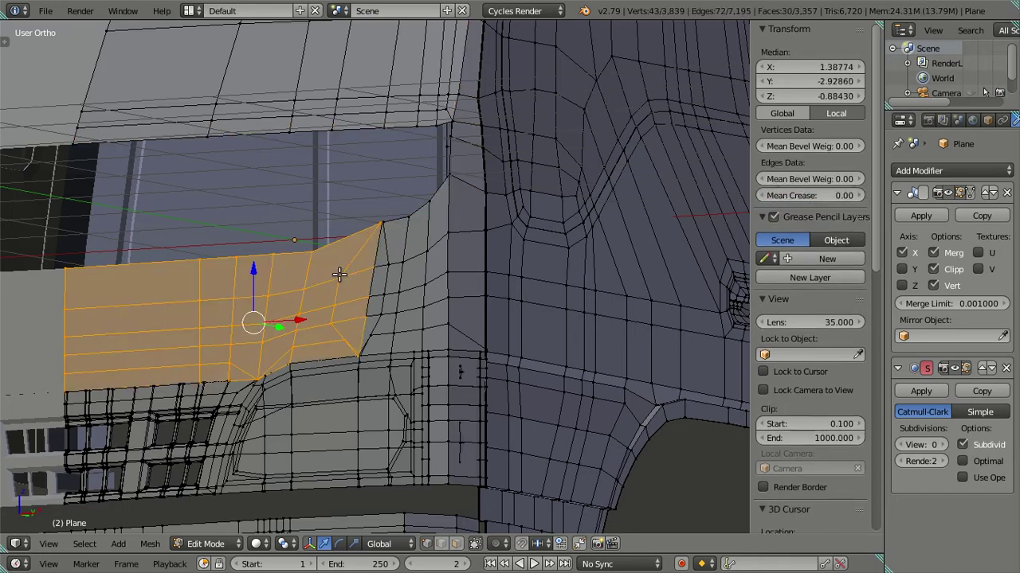
{"action": "mouse_move", "coordinate": [372, 284]}
{"action": "middle_mouse_down"}
{"action": "mouse_move", "coordinate": [323, 258]}
{"action": "mouse_move", "coordinate": [294, 356]}
{"action": "mouse_move", "coordinate": [314, 348]}
{"action": "mouse_move", "coordinate": [298, 302]}
{"action": "mouse_move", "coordinate": [360, 296]}
{"action": "mouse_move", "coordinate": [333, 247]}
{"action": "mouse_move", "coordinate": [351, 369]}
{"action": "middle_mouse_up"}
{"action": "key", "text": "a"}
{"action": "right_click", "coordinate": [314, 298], "text": "alt"}
{"action": "key", "text": "e"}
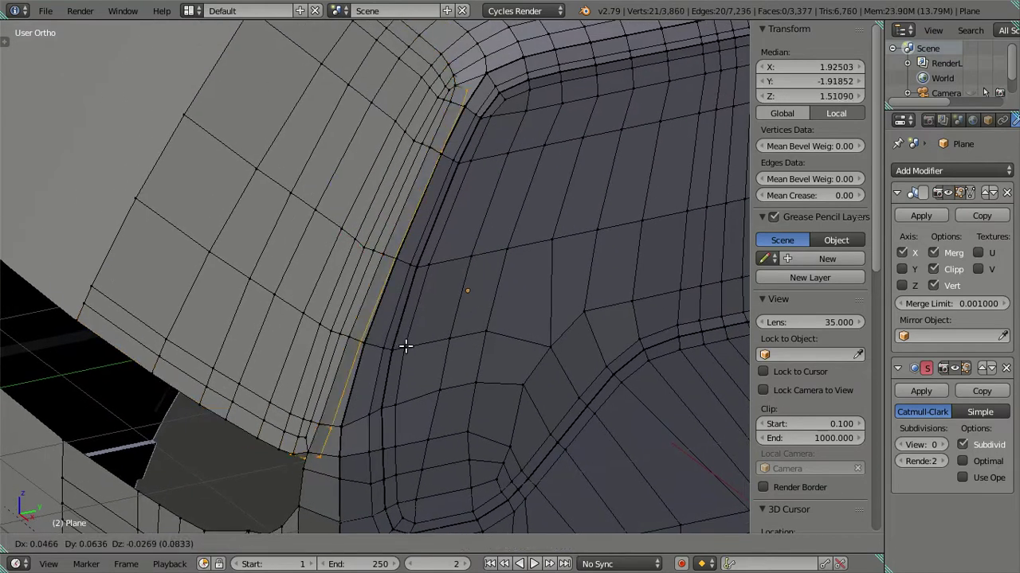
{"action": "key", "text": "Escape"}
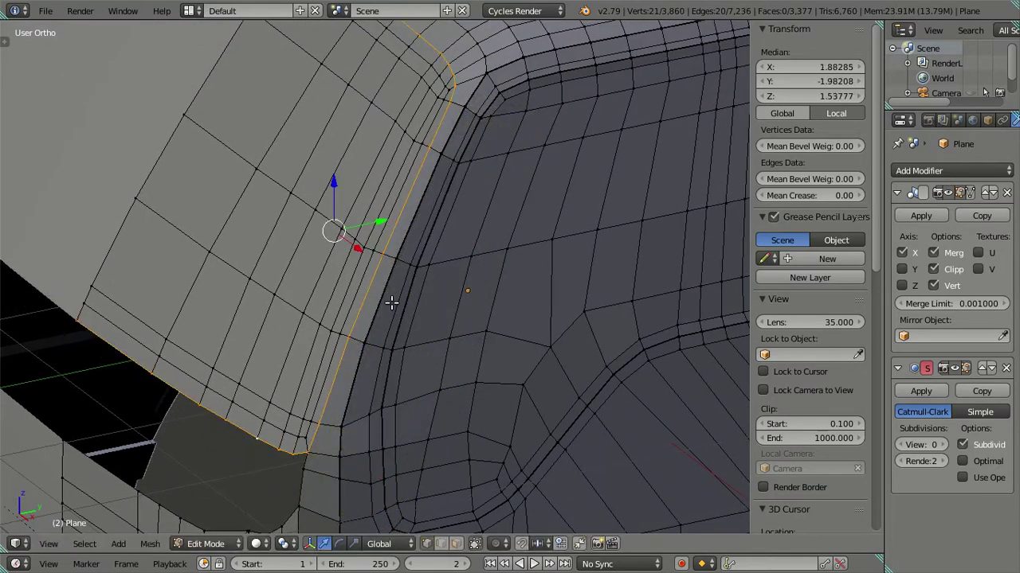
{"action": "key", "text": "KP_3"}
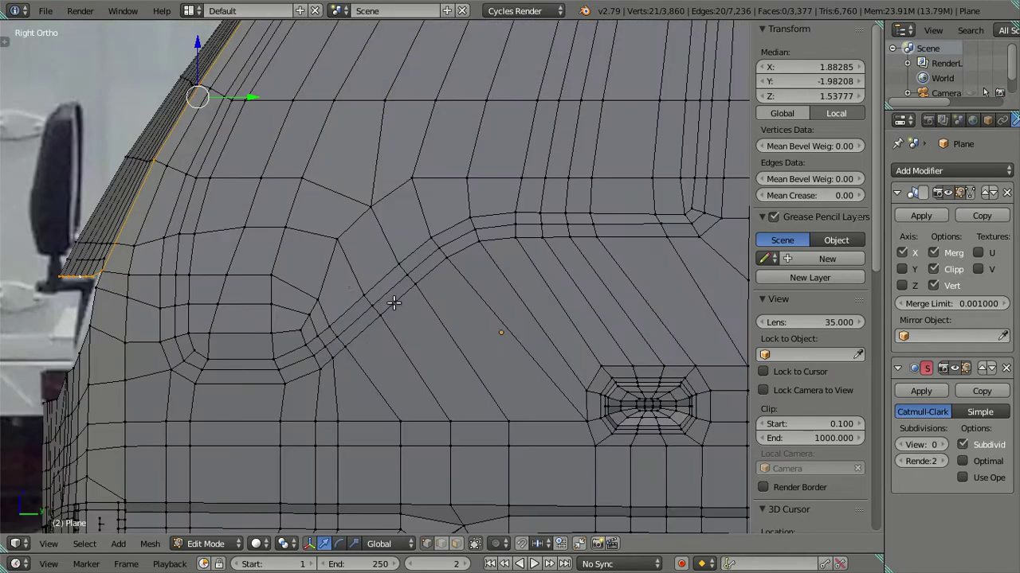
{"action": "key", "text": "a"}
{"action": "scroll", "coordinate": [274, 215], "scroll_direction": "down", "scroll_amount": 3}
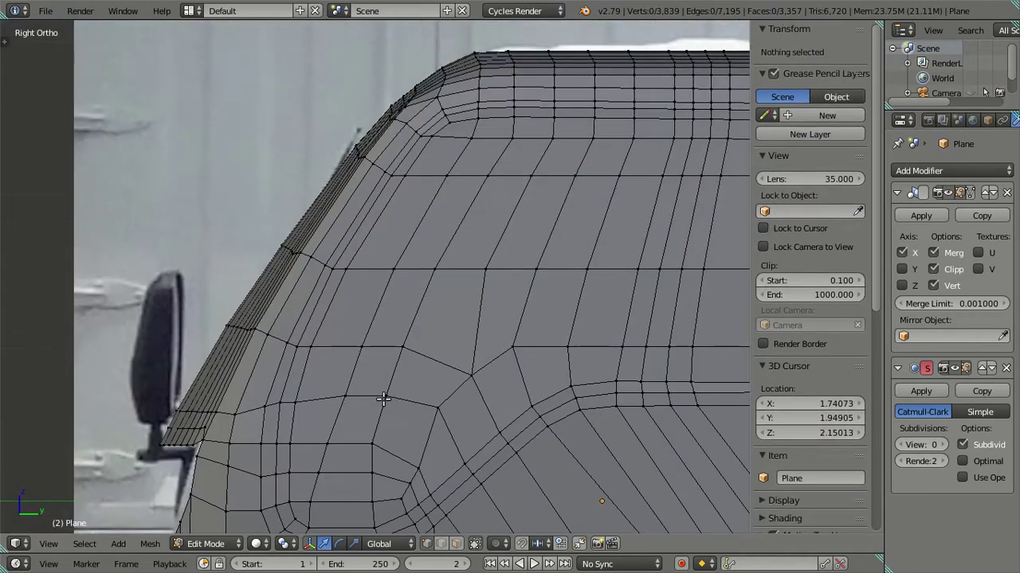
{"action": "mouse_move", "coordinate": [258, 385]}
{"action": "middle_mouse_down"}
{"action": "mouse_move", "coordinate": [276, 404]}
{"action": "mouse_move", "coordinate": [426, 403]}
{"action": "mouse_move", "coordinate": [393, 369]}
{"action": "mouse_move", "coordinate": [423, 364]}
{"action": "middle_mouse_up"}
{"action": "scroll", "coordinate": [414, 388], "scroll_direction": "up", "scroll_amount": 1}
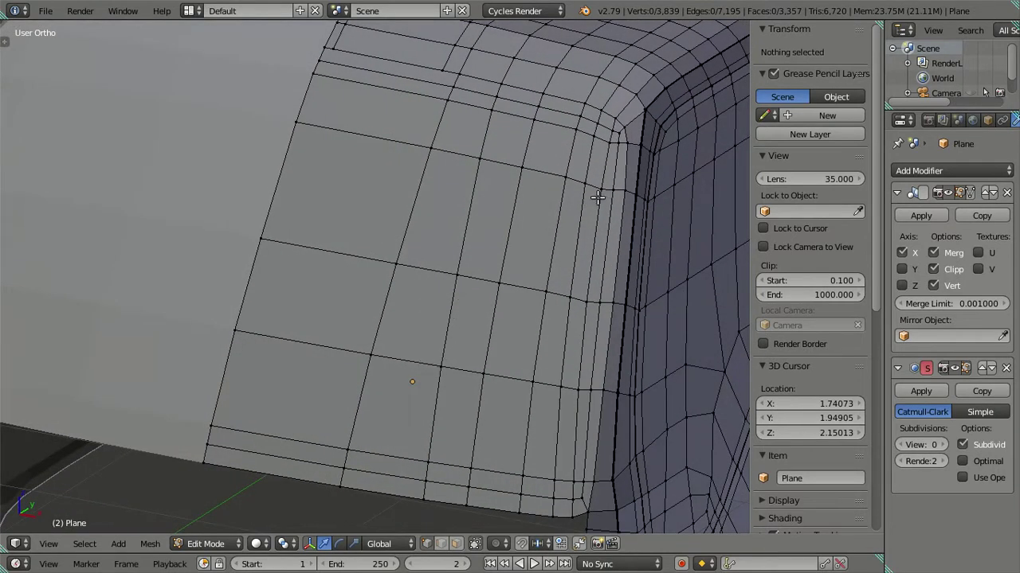
{"action": "scroll", "coordinate": [582, 231], "scroll_direction": "up", "scroll_amount": 2}
{"action": "scroll", "coordinate": [573, 255], "scroll_direction": "up", "scroll_amount": 1}
{"action": "mouse_move", "coordinate": [581, 247]}
{"action": "middle_mouse_down"}
{"action": "mouse_move", "coordinate": [539, 342]}
{"action": "mouse_move", "coordinate": [631, 311]}
{"action": "middle_mouse_up"}
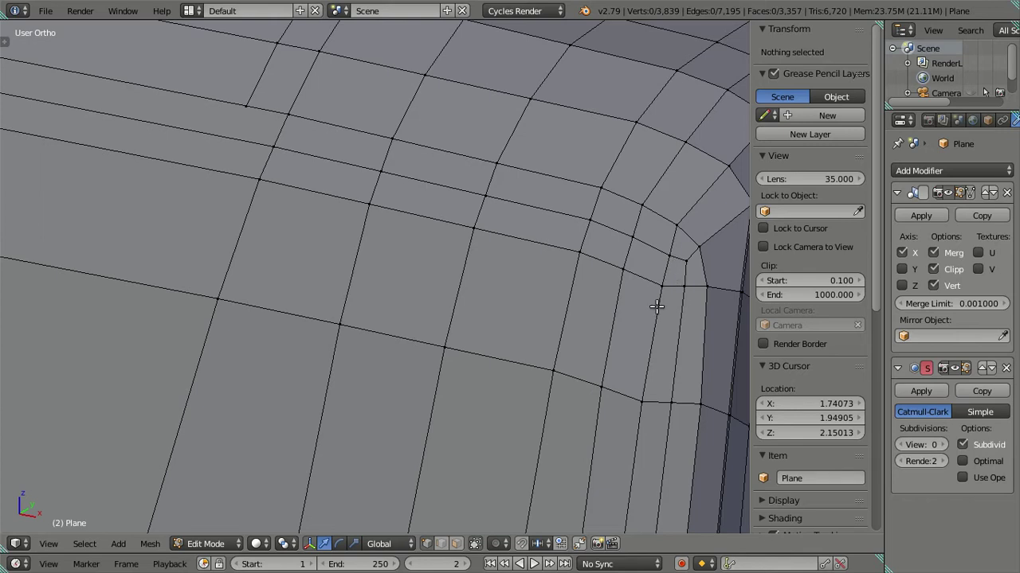
{"action": "middle_click_drag", "start_coordinate": [656, 305], "coordinate": [655, 309]}
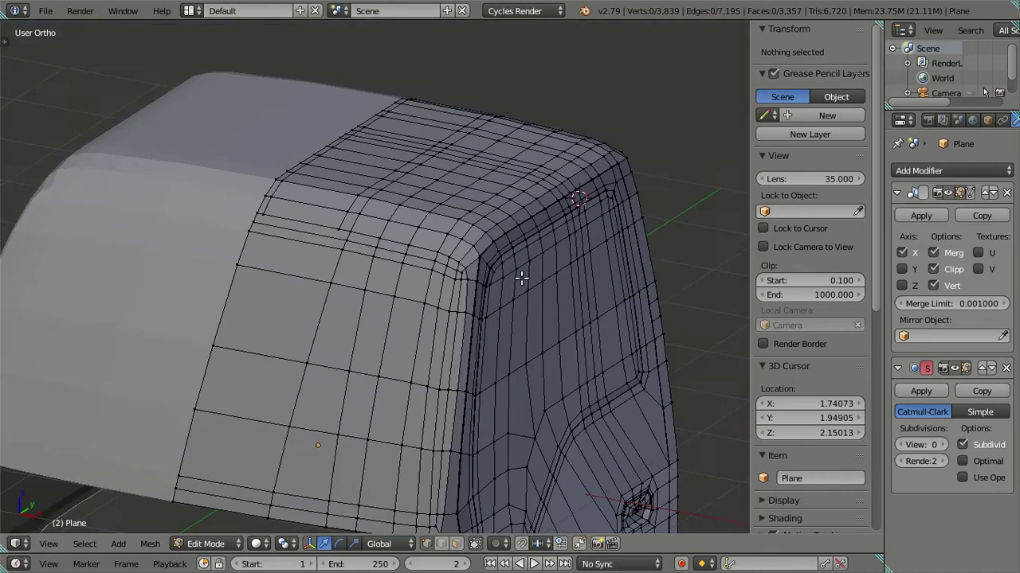
{"action": "right_click", "coordinate": [521, 278], "text": "alt"}
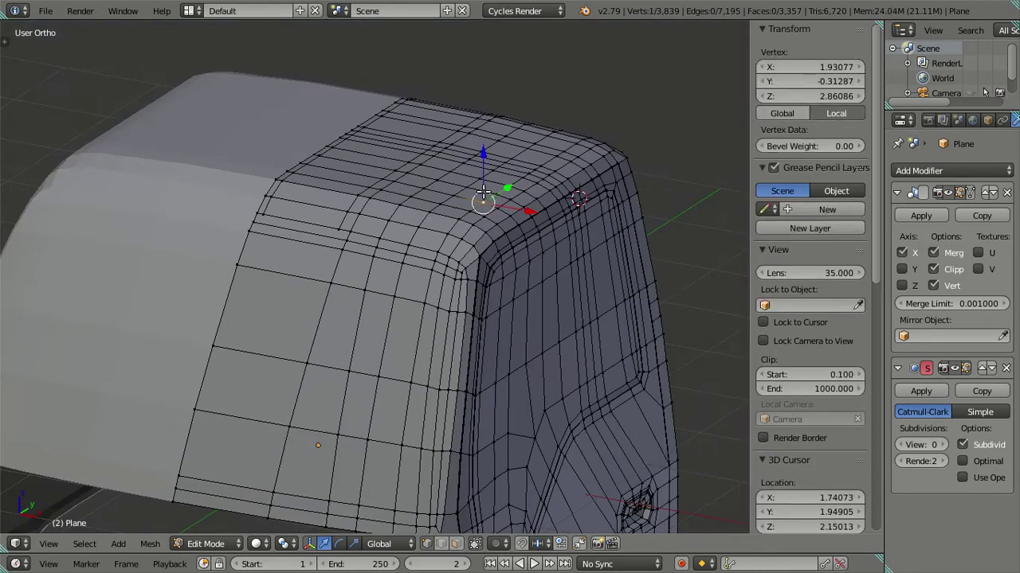
Extend the selection over the front cab and side window geometry and hide it.
{"action": "key", "text": "ctrl+KP_Add"}
{"action": "key", "text": "ctrl+KP_Add"}
{"action": "key", "text": "ctrl+KP_Add"}
{"action": "scroll", "coordinate": [541, 380], "scroll_direction": "down", "scroll_amount": 5}
{"action": "middle_click_drag", "start_coordinate": [564, 371], "coordinate": [377, 388]}
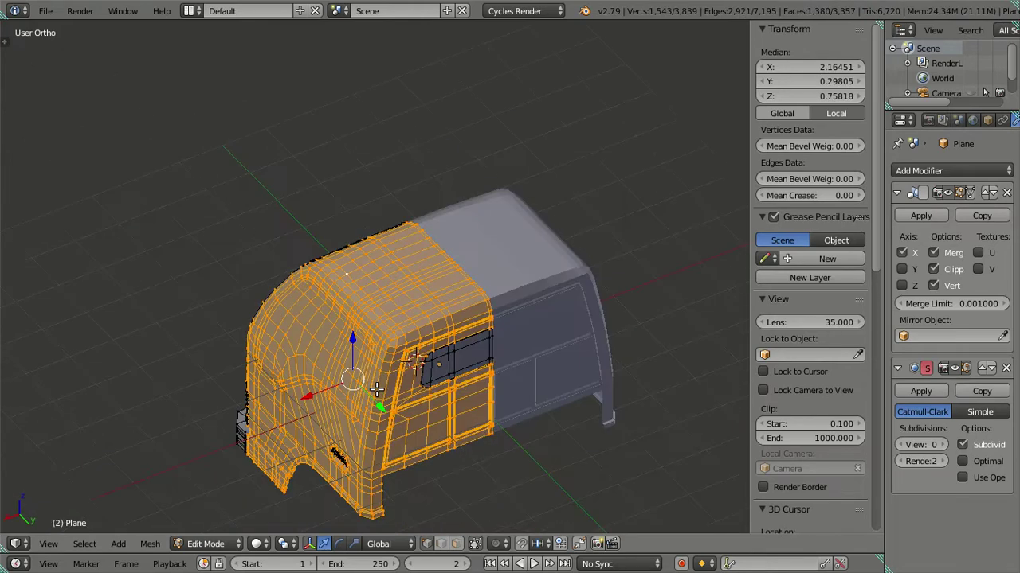
{"action": "key", "text": "l"}
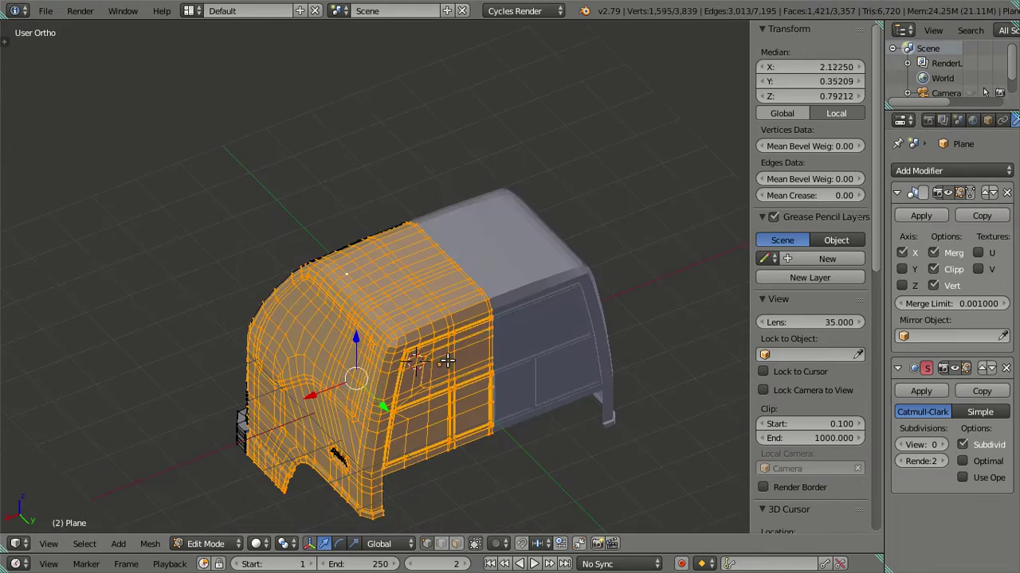
{"action": "key", "text": "h"}
Merge the vertex pair at the corner's bottom edge onto the last-selected vertex.
{"action": "mouse_move", "coordinate": [568, 368]}
{"action": "middle_mouse_down"}
{"action": "mouse_move", "coordinate": [505, 374]}
{"action": "mouse_move", "coordinate": [439, 230]}
{"action": "middle_mouse_up"}
{"action": "scroll", "coordinate": [476, 343], "scroll_direction": "up", "scroll_amount": 5}
{"action": "scroll", "coordinate": [439, 319], "scroll_direction": "up", "scroll_amount": 3}
{"action": "middle_click_drag", "start_coordinate": [439, 319], "coordinate": [442, 255]}
{"action": "scroll", "coordinate": [473, 394], "scroll_direction": "up", "scroll_amount": 2}
{"action": "scroll", "coordinate": [473, 395], "scroll_direction": "up", "scroll_amount": 2}
{"action": "middle_click_drag", "start_coordinate": [473, 394], "coordinate": [448, 381]}
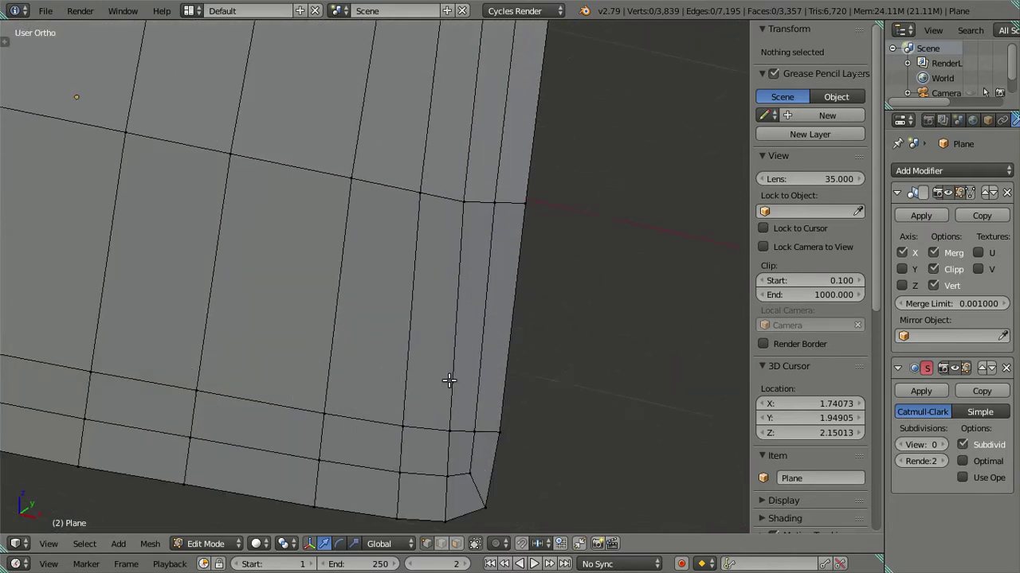
{"action": "right_click", "coordinate": [471, 468]}
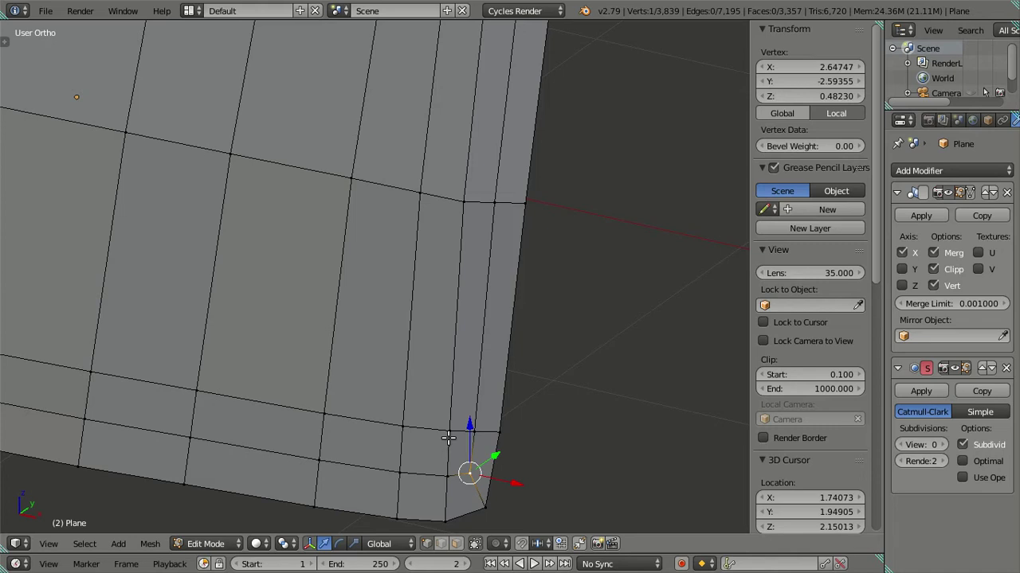
{"action": "right_click", "coordinate": [449, 437], "text": "shift"}
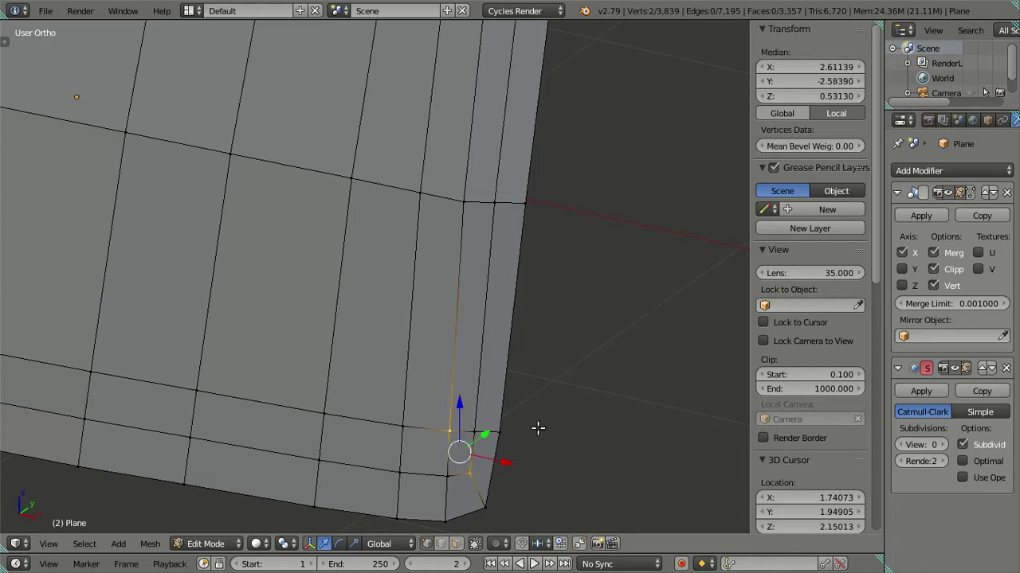
{"action": "key", "text": "alt+m"}
{"action": "left_click", "coordinate": [535, 427]}
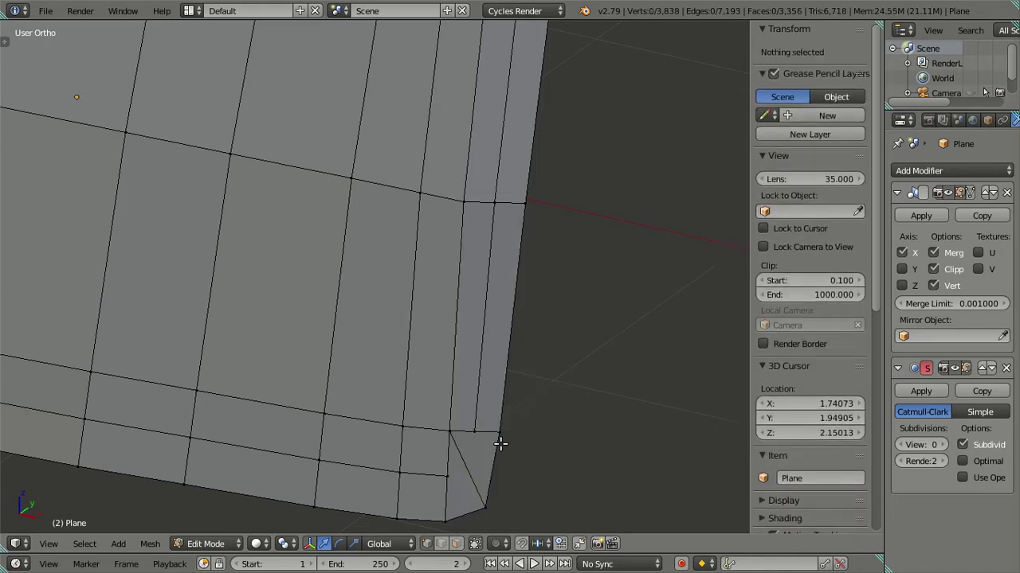
Merge a second vertex pair at the rounded corner, At Last.
{"action": "scroll", "coordinate": [461, 422], "scroll_direction": "down", "scroll_amount": 3}
{"action": "mouse_move", "coordinate": [459, 357]}
{"action": "middle_mouse_down"}
{"action": "mouse_move", "coordinate": [481, 212]}
{"action": "mouse_move", "coordinate": [462, 334]}
{"action": "mouse_move", "coordinate": [439, 375]}
{"action": "middle_mouse_up"}
{"action": "scroll", "coordinate": [481, 205], "scroll_direction": "up", "scroll_amount": 2}
{"action": "scroll", "coordinate": [462, 335], "scroll_direction": "up", "scroll_amount": 2}
{"action": "scroll", "coordinate": [461, 338], "scroll_direction": "up", "scroll_amount": 1}
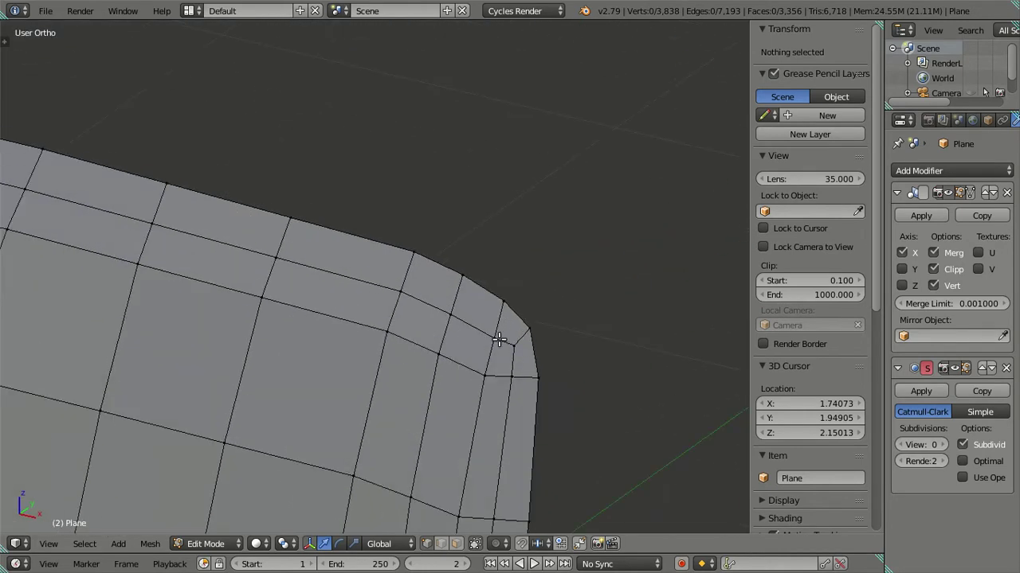
{"action": "right_click", "coordinate": [503, 364]}
{"action": "right_click", "coordinate": [479, 376], "text": "shift"}
{"action": "key", "text": "alt+m"}
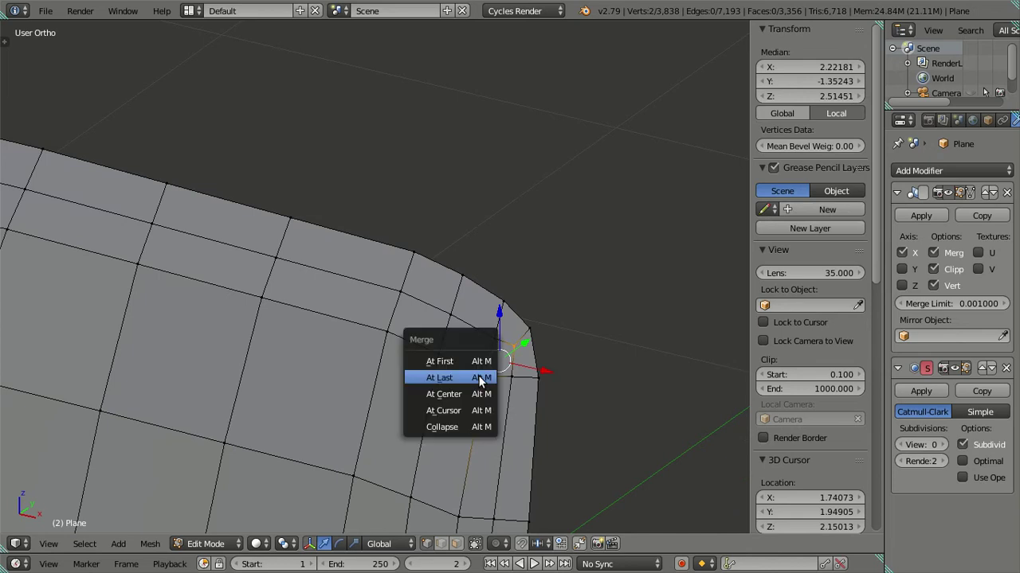
{"action": "left_click", "coordinate": [479, 378]}
{"action": "key", "text": "a"}
Dissolve the horizontal and vertical edge loops near the corner.
{"action": "right_click", "coordinate": [335, 273], "text": "alt"}
{"action": "right_click", "coordinate": [509, 411], "text": "alt+shift"}
{"action": "scroll", "coordinate": [557, 414], "scroll_direction": "down", "scroll_amount": 2}
{"action": "mouse_move", "coordinate": [528, 391]}
{"action": "middle_mouse_down"}
{"action": "mouse_move", "coordinate": [494, 434]}
{"action": "mouse_move", "coordinate": [688, 366]}
{"action": "mouse_move", "coordinate": [388, 423]}
{"action": "middle_mouse_up"}
{"action": "key", "text": "x"}
{"action": "left_click", "coordinate": [527, 401]}
{"action": "key", "text": "KP_5"}
{"action": "key", "text": "KP_5"}
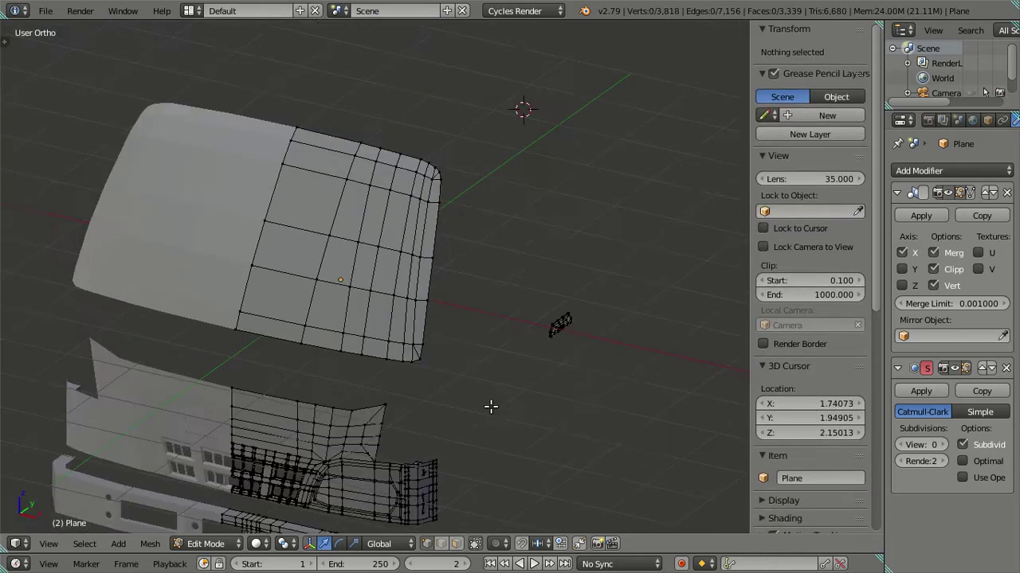
{"action": "scroll", "coordinate": [473, 375], "scroll_direction": "up", "scroll_amount": 3}
{"action": "middle_click_drag", "start_coordinate": [473, 374], "coordinate": [440, 365], "text": "shift"}
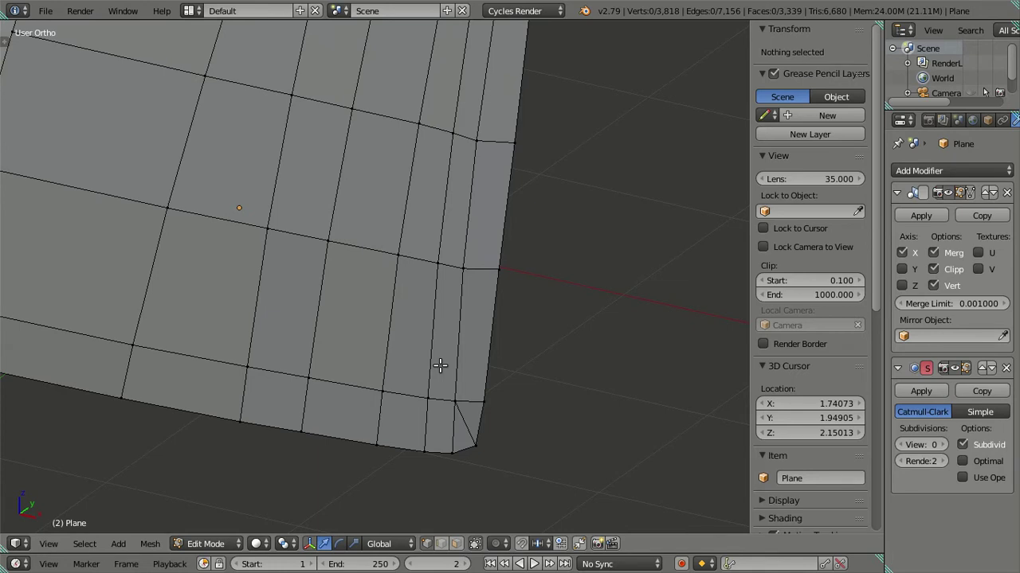
Add a new edge loop along the panel border at its default position.
{"action": "key", "text": "ctrl+r"}
{"action": "left_click", "coordinate": [440, 366]}
{"action": "right_click", "coordinate": [439, 365]}
{"action": "key", "text": "alt+v"}
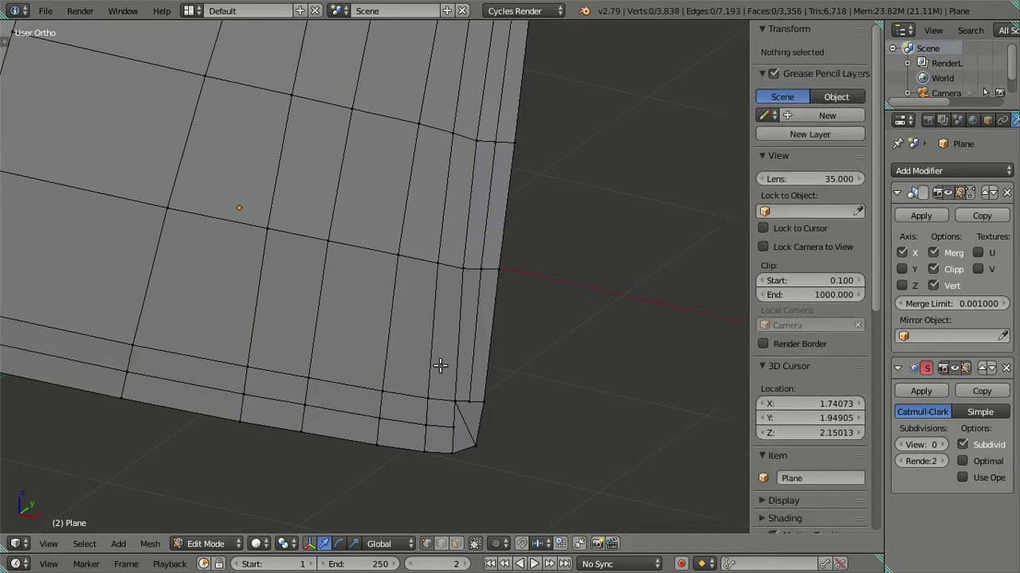
{"action": "key", "text": "a"}
{"action": "mouse_move", "coordinate": [449, 414]}
{"action": "middle_mouse_down"}
{"action": "mouse_move", "coordinate": [443, 384]}
{"action": "mouse_move", "coordinate": [430, 383]}
{"action": "middle_mouse_up"}
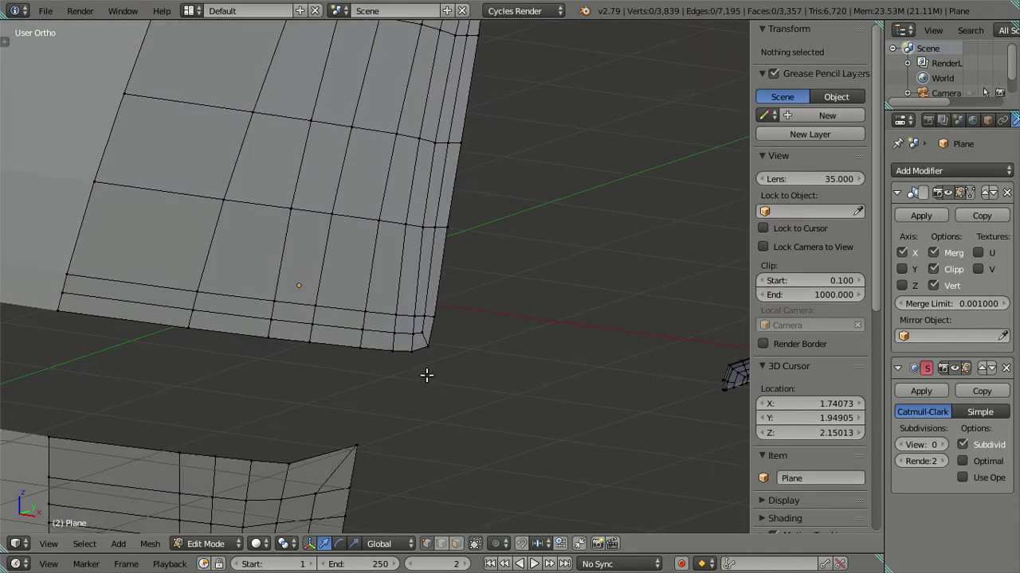
{"action": "scroll", "coordinate": [426, 372], "scroll_direction": "up", "scroll_amount": 4}
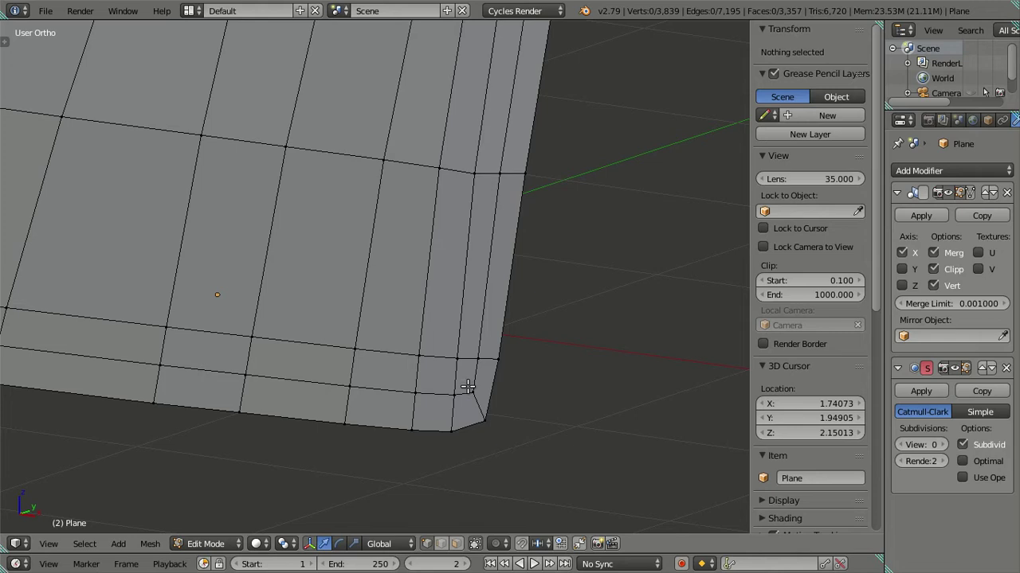
Merge pairs of corner vertices at last on the rounded cab corner panel.
{"action": "left_click", "coordinate": [467, 388]}
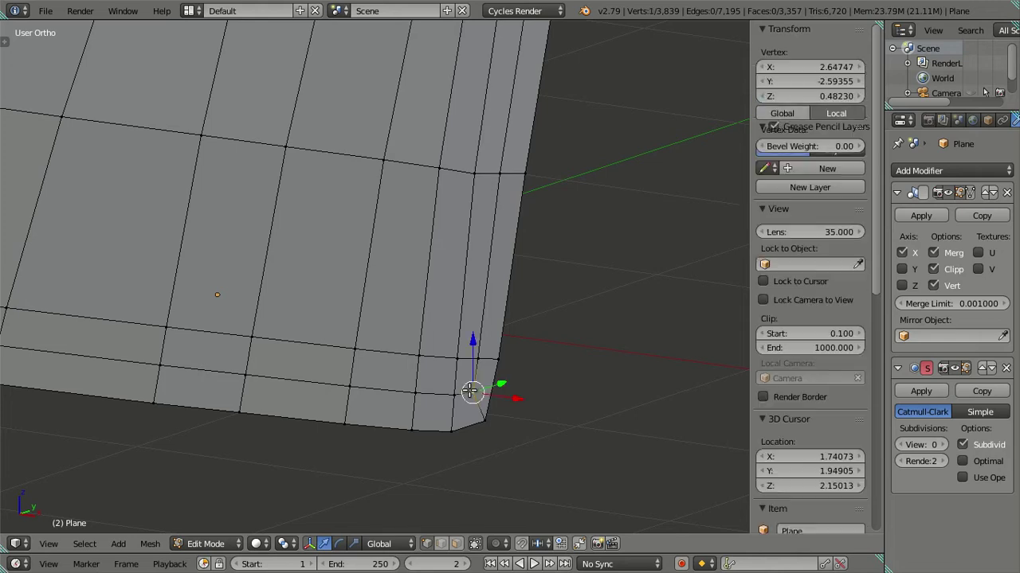
{"action": "left_click", "coordinate": [458, 359], "text": "shift"}
{"action": "key", "text": "alt+m"}
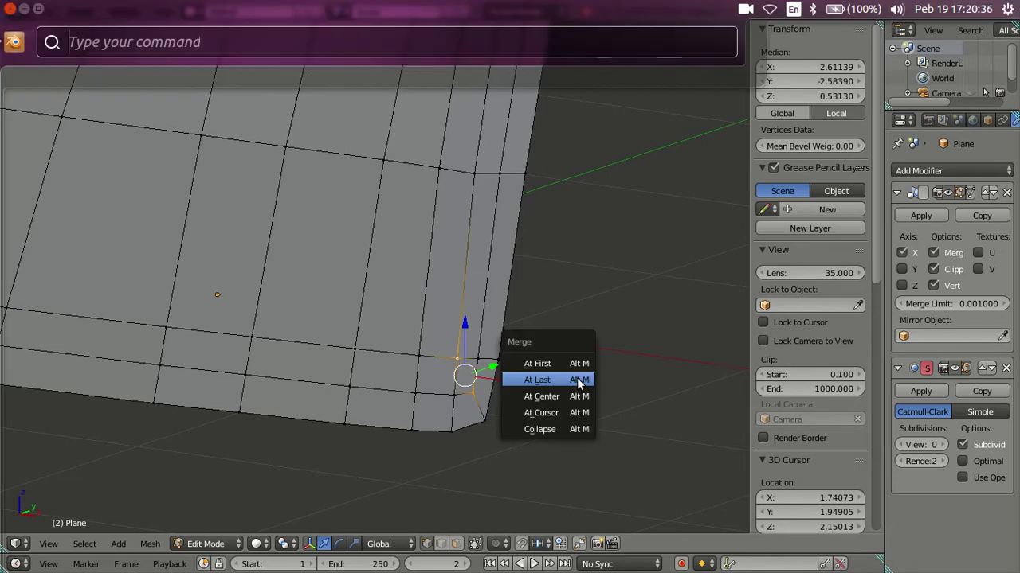
{"action": "left_click", "coordinate": [579, 381]}
{"action": "middle_click_drag", "start_coordinate": [582, 376], "coordinate": [473, 320]}
{"action": "scroll", "coordinate": [473, 320], "scroll_direction": "up", "scroll_amount": 5, "text": "shift"}
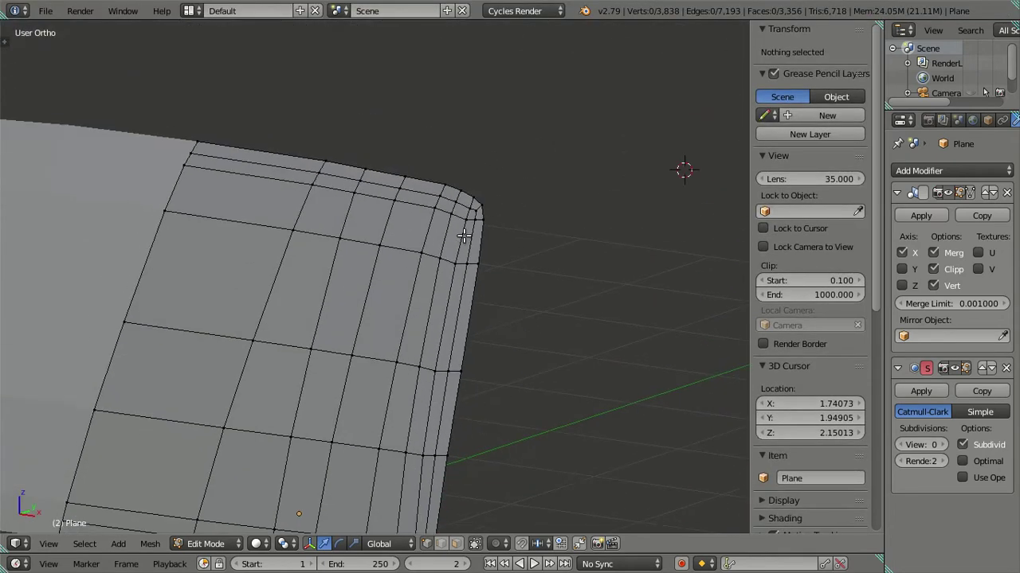
{"action": "right_click", "coordinate": [471, 212]}
{"action": "key", "text": "alt+m"}
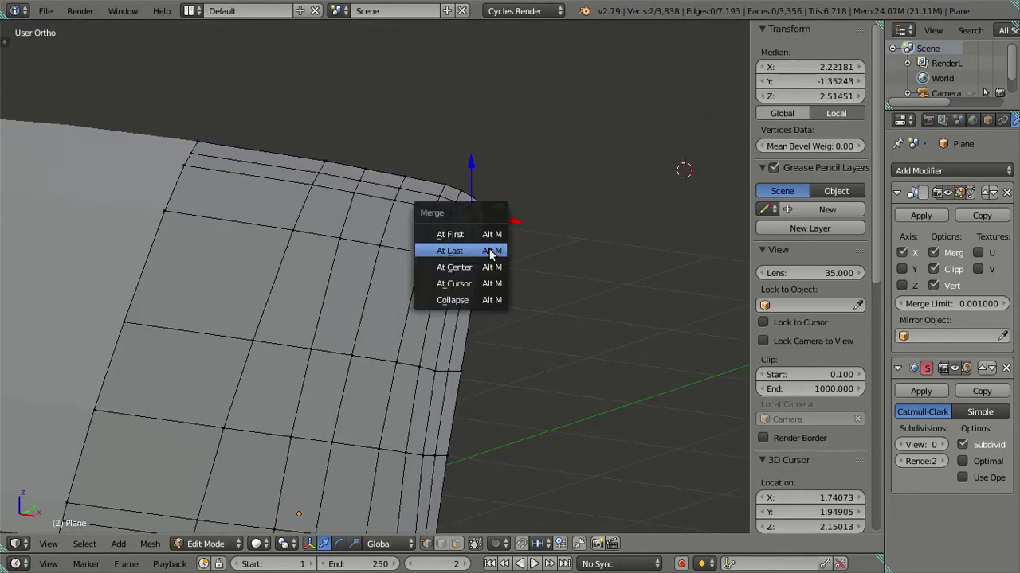
{"action": "left_click", "coordinate": [489, 250]}
{"action": "mouse_move", "coordinate": [489, 246]}
{"action": "middle_mouse_down"}
{"action": "mouse_move", "coordinate": [454, 269]}
{"action": "mouse_move", "coordinate": [439, 297]}
{"action": "middle_mouse_up"}
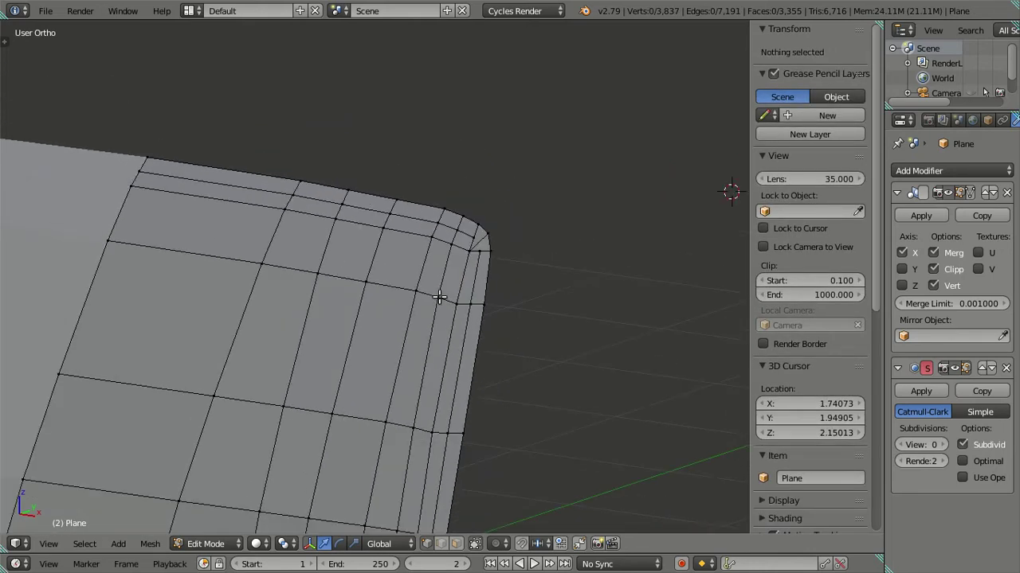
Try dissolving the vertical and top edge loops, then undo back before the merges.
{"action": "left_click", "coordinate": [453, 388], "text": "alt"}
{"action": "key", "text": "x"}
{"action": "left_click", "coordinate": [492, 395]}
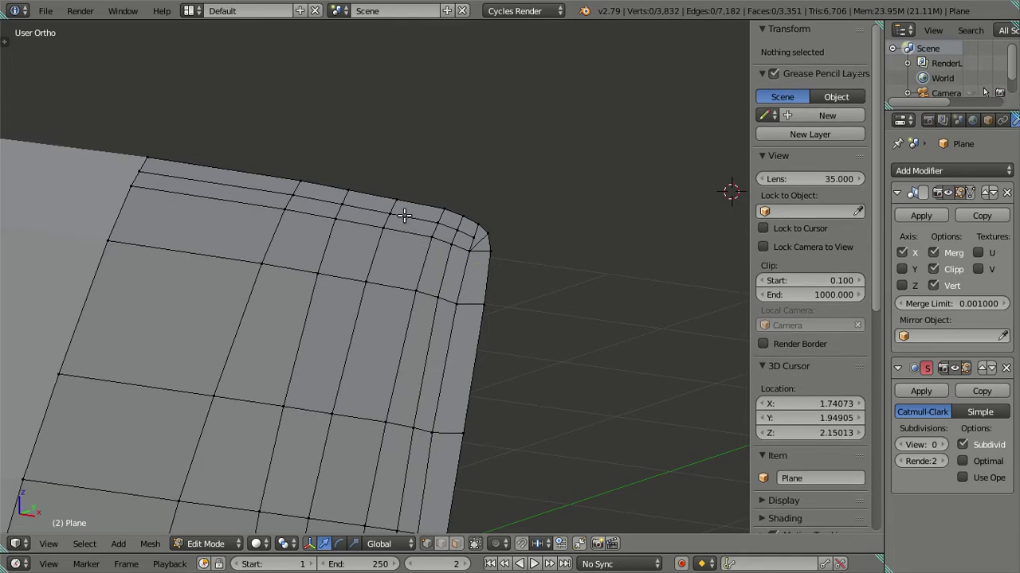
{"action": "left_click", "coordinate": [404, 215], "text": "alt"}
{"action": "key", "text": "x"}
{"action": "left_click", "coordinate": [614, 298]}
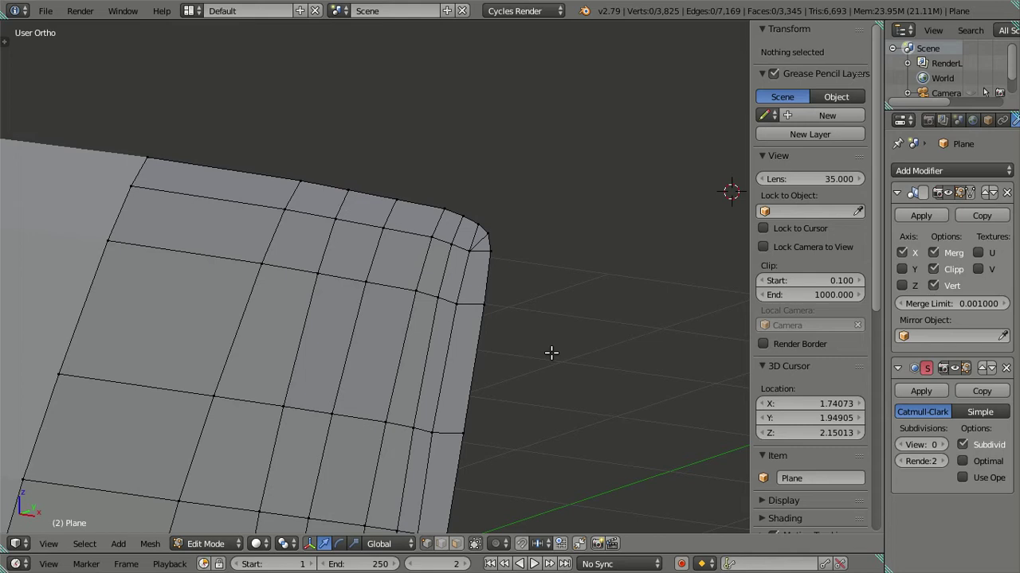
{"action": "key", "text": "ctrl+z"}
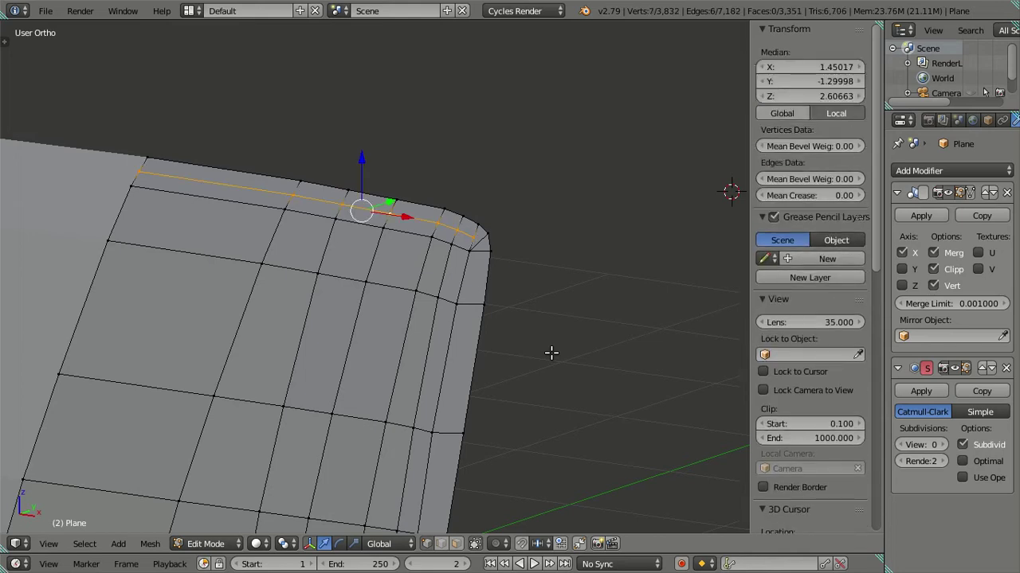
{"action": "mouse_move", "coordinate": [551, 353]}
{"action": "middle_mouse_down"}
{"action": "mouse_move", "coordinate": [515, 401]}
{"action": "mouse_move", "coordinate": [518, 325]}
{"action": "mouse_move", "coordinate": [501, 417]}
{"action": "middle_mouse_up"}
{"action": "key", "text": "a"}
{"action": "key", "text": "ctrl+z"}
{"action": "key", "text": "ctrl+z"}
{"action": "scroll", "coordinate": [482, 426], "scroll_direction": "up", "scroll_amount": 2}
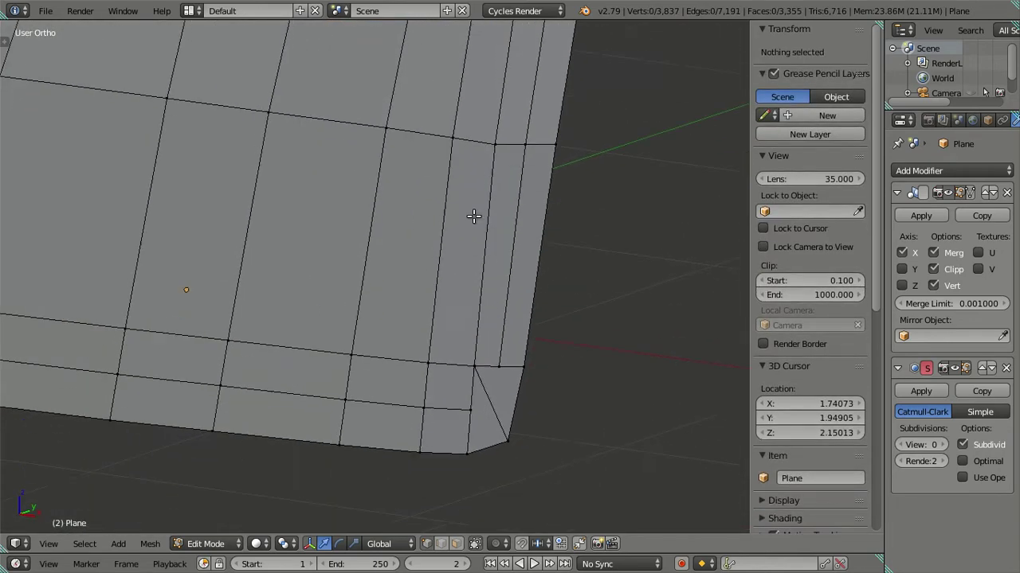
{"action": "scroll", "coordinate": [473, 216], "scroll_direction": "down", "scroll_amount": 1, "text": "shift"}
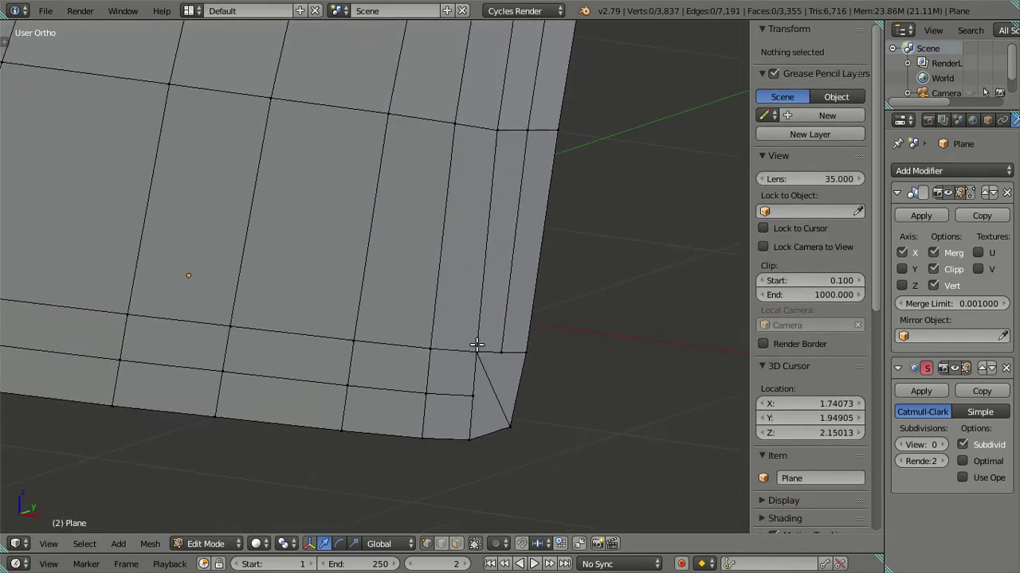
Merge two more corner vertices at last, then undo and re-inspect the panel corner.
{"action": "right_click", "coordinate": [473, 394]}
{"action": "right_click", "coordinate": [434, 348], "text": "shift"}
{"action": "key", "text": "alt+m"}
{"action": "left_click", "coordinate": [434, 348]}
{"action": "key", "text": "a"}
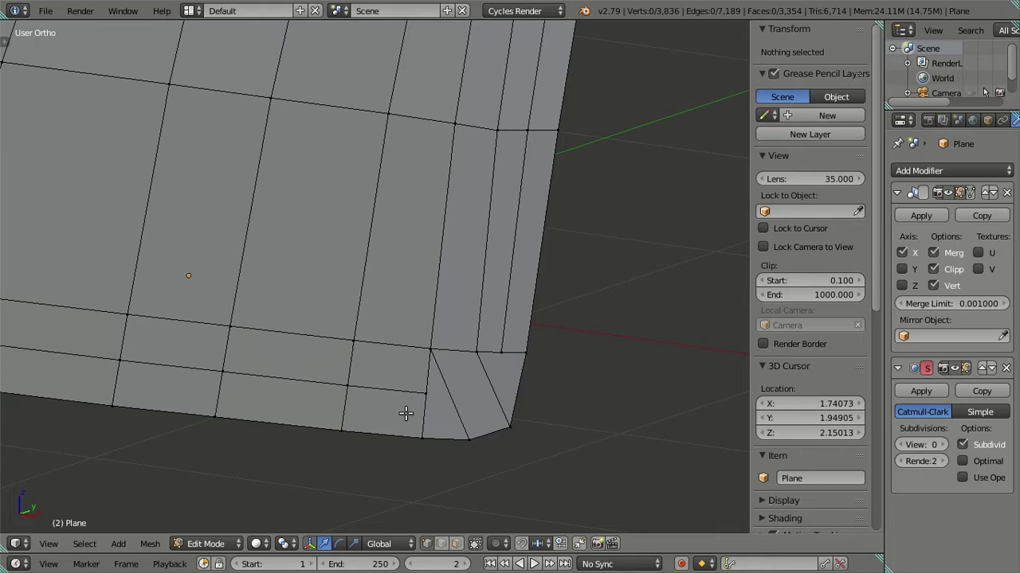
{"action": "right_click", "coordinate": [426, 393]}
{"action": "middle_click_drag", "start_coordinate": [348, 346], "coordinate": [484, 364]}
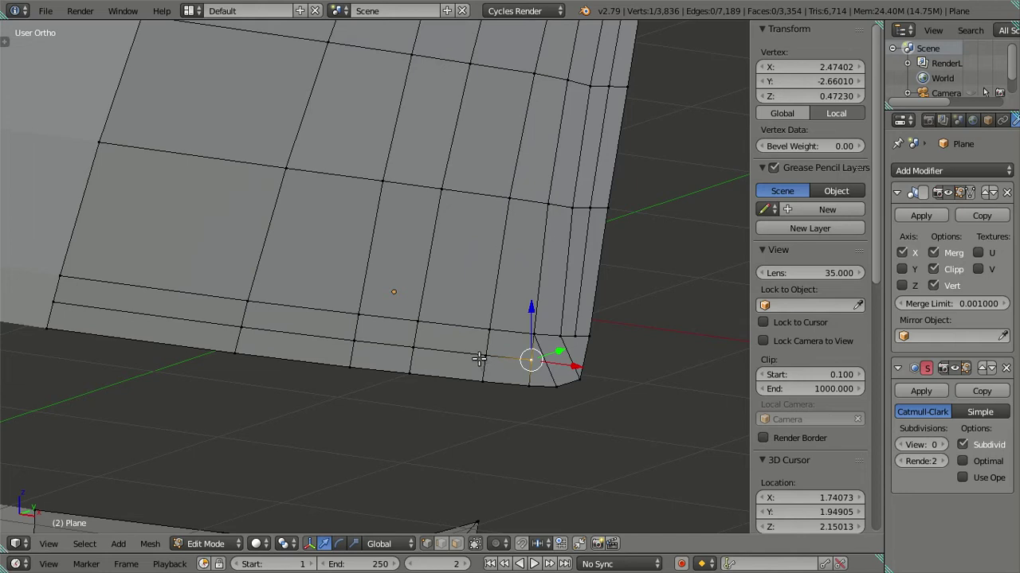
{"action": "key", "text": "ctrl+z"}
{"action": "key", "text": "ctrl+z"}
{"action": "key", "text": "ctrl+z"}
{"action": "key", "text": "ctrl+z"}
{"action": "key", "text": "ctrl+z"}
{"action": "key", "text": "ctrl+z"}
{"action": "key", "text": "ctrl+z"}
{"action": "mouse_move", "coordinate": [537, 343]}
{"action": "middle_mouse_down"}
{"action": "mouse_move", "coordinate": [518, 342]}
{"action": "mouse_move", "coordinate": [524, 363]}
{"action": "mouse_move", "coordinate": [561, 349]}
{"action": "middle_mouse_up"}
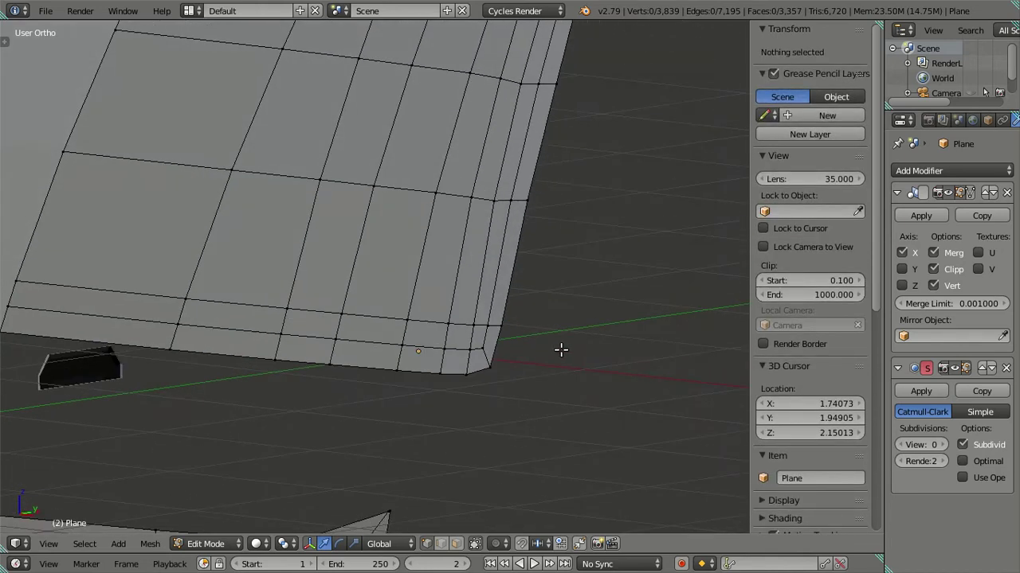
{"action": "middle_click_drag", "start_coordinate": [560, 350], "coordinate": [576, 365]}
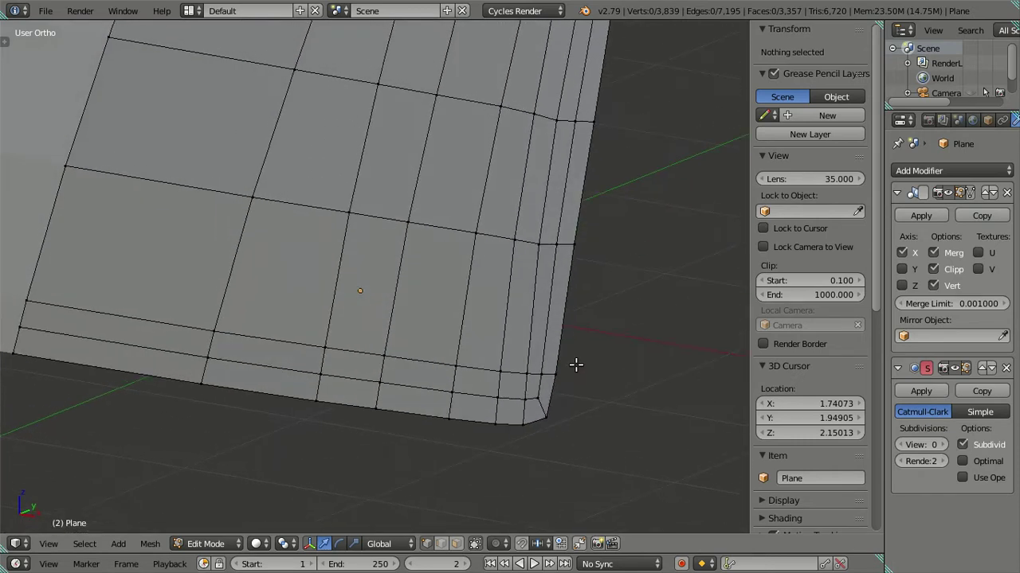
{"action": "scroll", "coordinate": [576, 365], "scroll_direction": "down", "scroll_amount": 3}
{"action": "scroll", "coordinate": [435, 295], "scroll_direction": "up", "scroll_amount": 2}
{"action": "mouse_move", "coordinate": [435, 295]}
{"action": "middle_mouse_down"}
{"action": "mouse_move", "coordinate": [442, 318]}
{"action": "mouse_move", "coordinate": [432, 316]}
{"action": "mouse_move", "coordinate": [439, 298]}
{"action": "middle_mouse_up"}
{"action": "scroll", "coordinate": [442, 297], "scroll_direction": "down", "scroll_amount": 3}
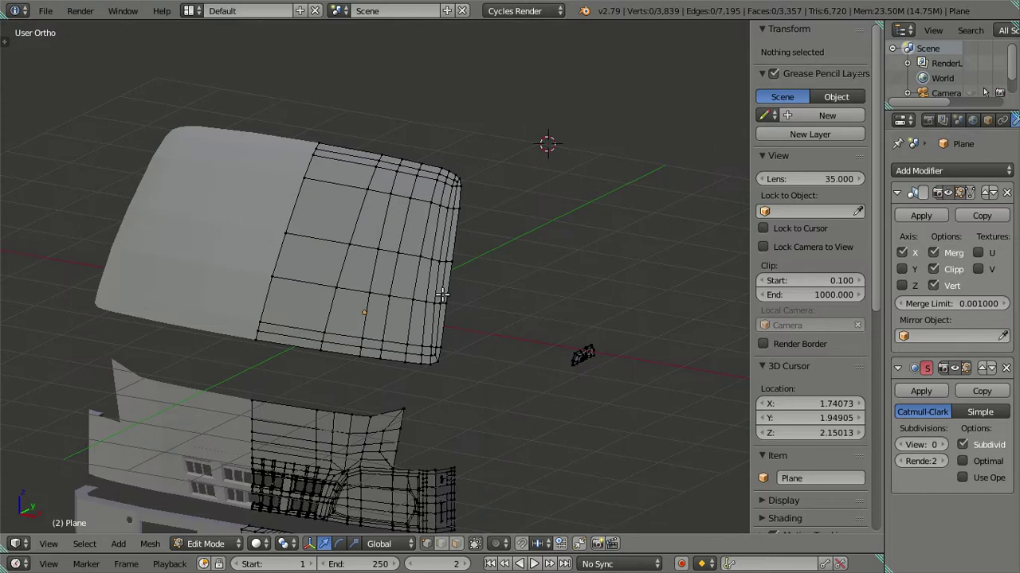
Reveal the hidden cab geometry with Alt+H, hide it again, and inspect the corner panel.
{"action": "key", "text": "alt+h"}
{"action": "key", "text": "h"}
{"action": "scroll", "coordinate": [474, 280], "scroll_direction": "up", "scroll_amount": 3}
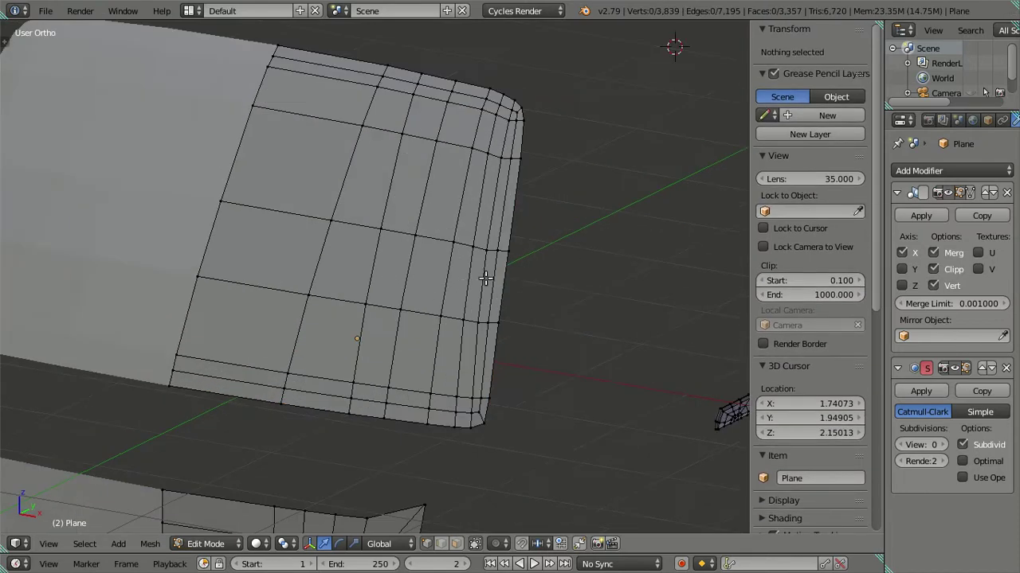
{"action": "middle_click_drag", "start_coordinate": [486, 278], "coordinate": [439, 296]}
{"action": "scroll", "coordinate": [467, 276], "scroll_direction": "up", "scroll_amount": 2}
{"action": "scroll", "coordinate": [467, 276], "scroll_direction": "down", "scroll_amount": 3}
{"action": "mouse_move", "coordinate": [399, 361]}
{"action": "middle_mouse_down"}
{"action": "mouse_move", "coordinate": [387, 341]}
{"action": "mouse_move", "coordinate": [428, 339]}
{"action": "middle_mouse_up"}
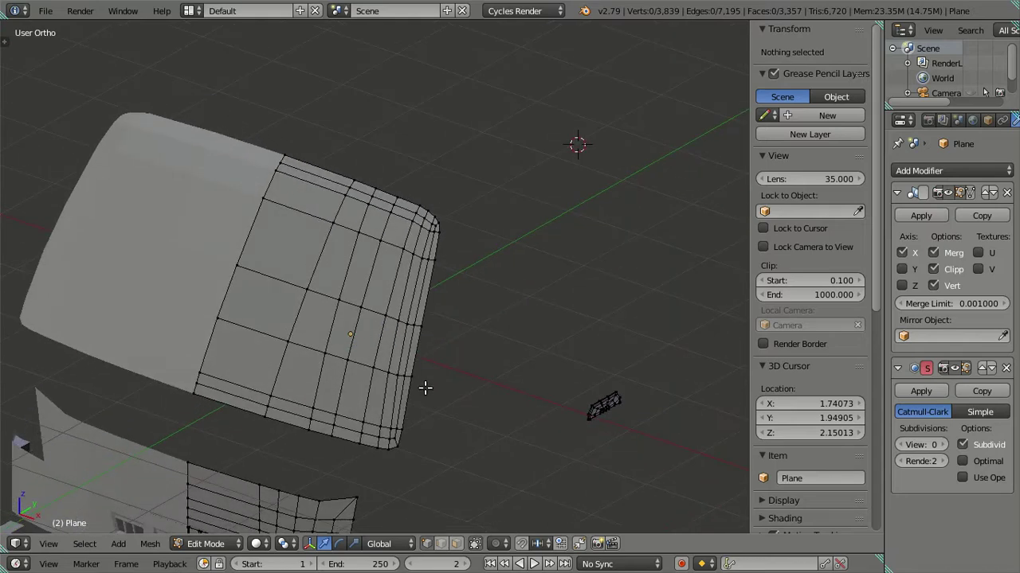
Reveal the cab geometry again and view the bumper and grille from front and above.
{"action": "key", "text": "alt+h"}
{"action": "key", "text": "a"}
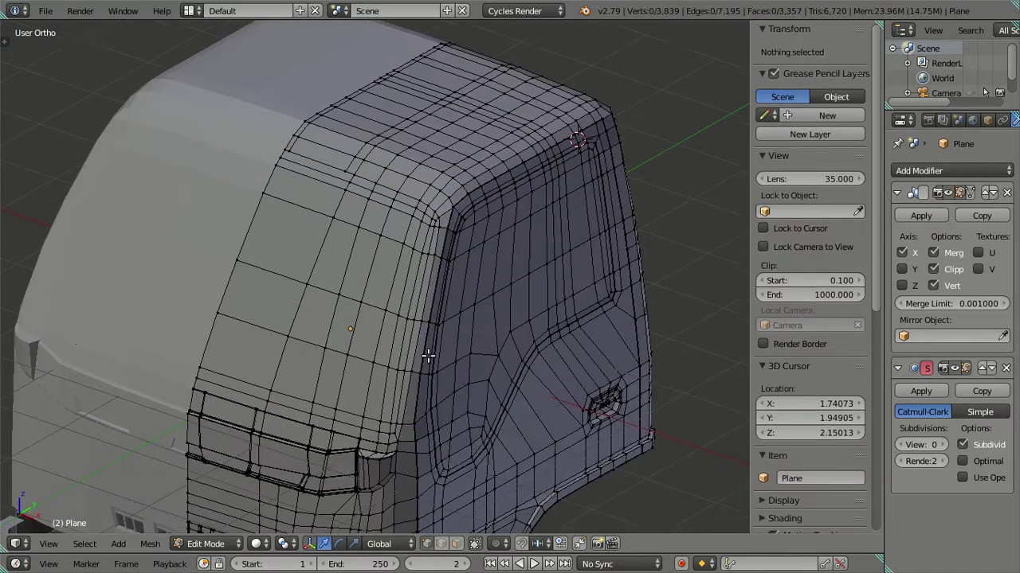
{"action": "scroll", "coordinate": [426, 385], "scroll_direction": "up", "scroll_amount": 3}
{"action": "scroll", "coordinate": [403, 384], "scroll_direction": "up", "scroll_amount": 2}
{"action": "middle_click_drag", "start_coordinate": [403, 384], "coordinate": [406, 300]}
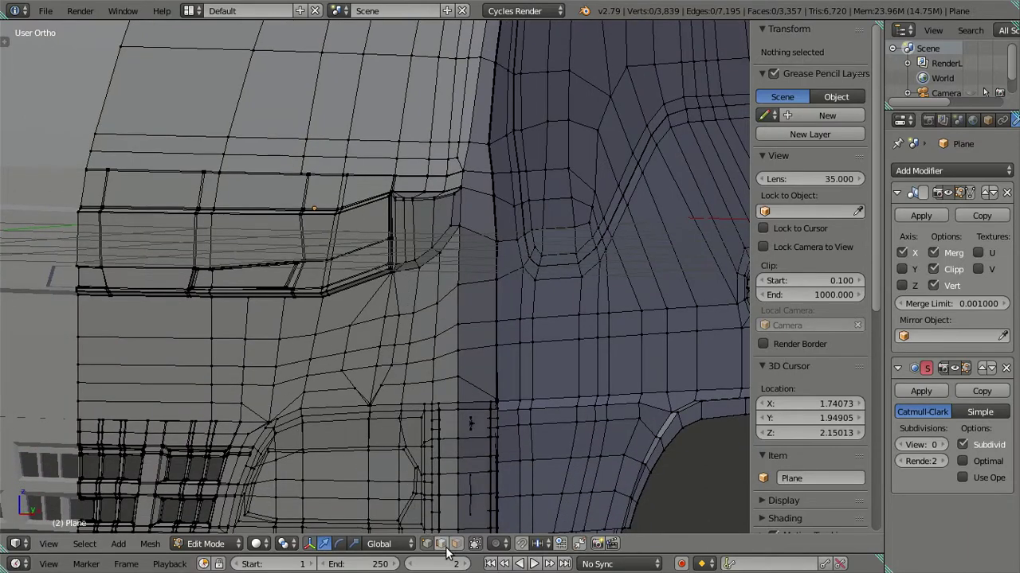
{"action": "mouse_move", "coordinate": [436, 520]}
{"action": "middle_mouse_down"}
{"action": "mouse_move", "coordinate": [330, 423]}
{"action": "mouse_move", "coordinate": [296, 369]}
{"action": "mouse_move", "coordinate": [303, 382]}
{"action": "mouse_move", "coordinate": [334, 368]}
{"action": "mouse_move", "coordinate": [349, 312]}
{"action": "mouse_move", "coordinate": [398, 295]}
{"action": "middle_mouse_up"}
{"action": "scroll", "coordinate": [414, 290], "scroll_direction": "up", "scroll_amount": 2}
{"action": "scroll", "coordinate": [430, 287], "scroll_direction": "up", "scroll_amount": 2}
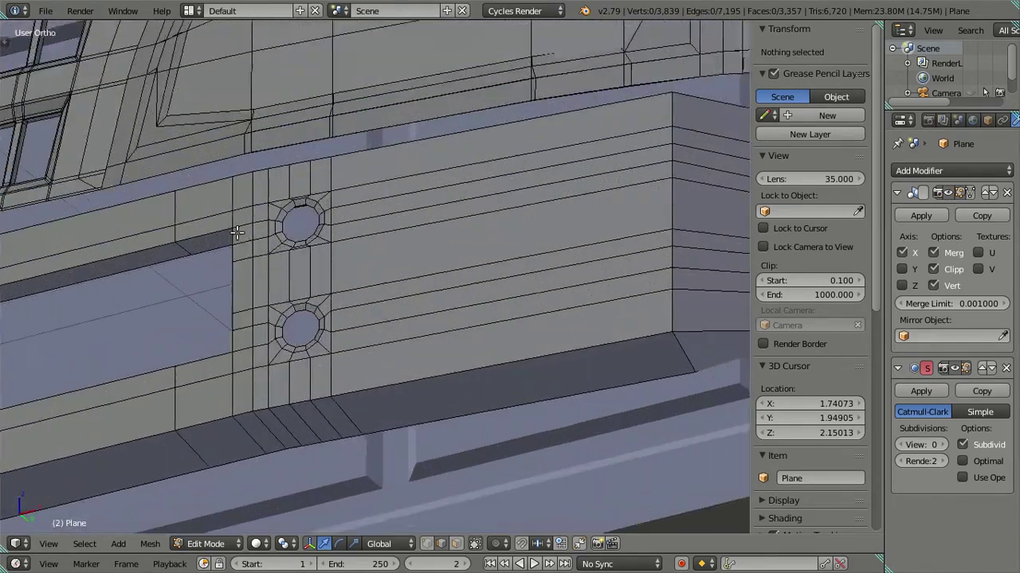
{"action": "scroll", "coordinate": [445, 282], "scroll_direction": "up", "scroll_amount": 2}
{"action": "scroll", "coordinate": [445, 282], "scroll_direction": "up", "scroll_amount": 2}
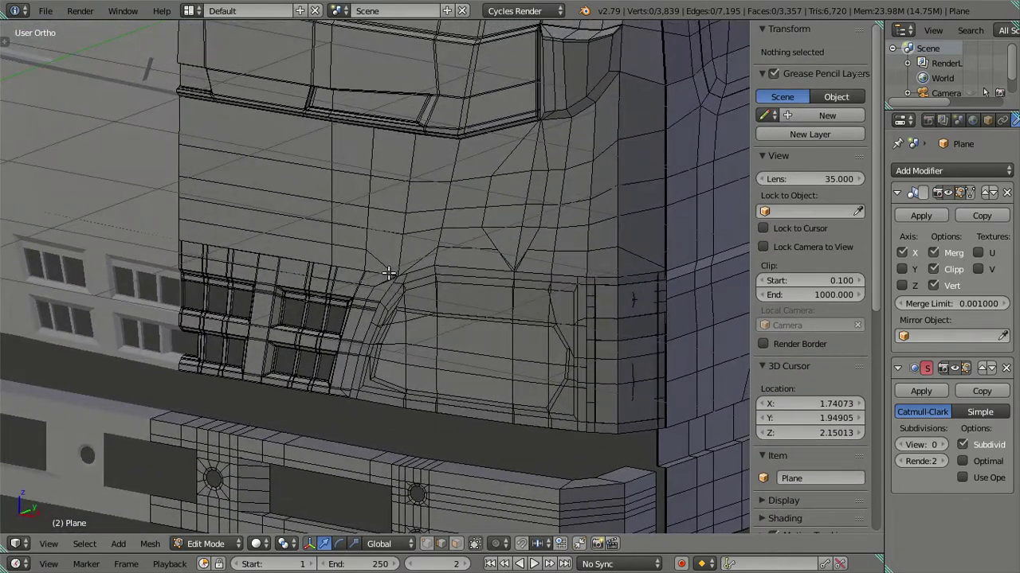
Select a narrow band of linked faces on the cab front and delete them.
{"action": "right_click", "coordinate": [330, 211]}
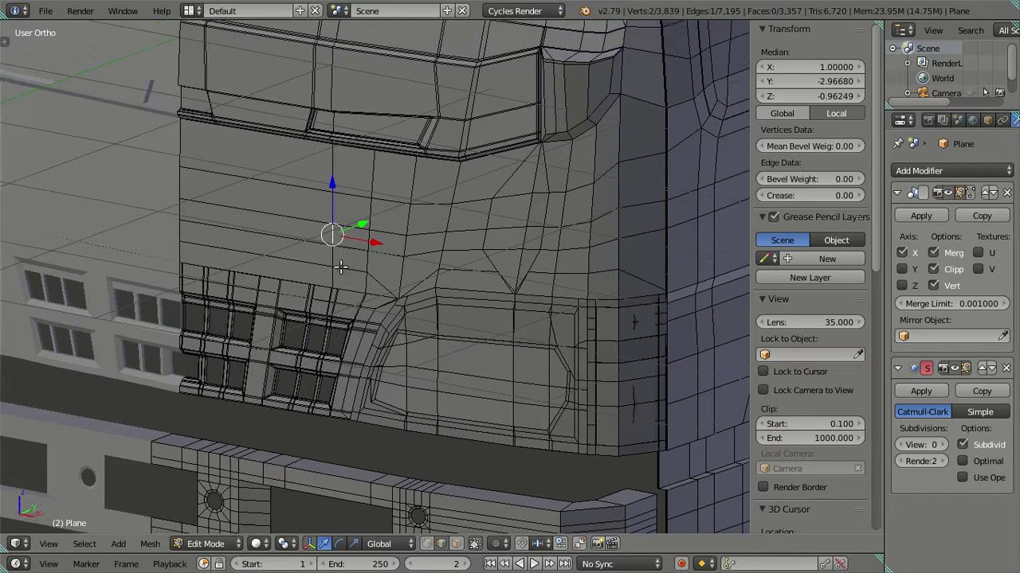
{"action": "middle_click_drag", "start_coordinate": [332, 209], "coordinate": [291, 279]}
{"action": "right_click", "coordinate": [287, 276]}
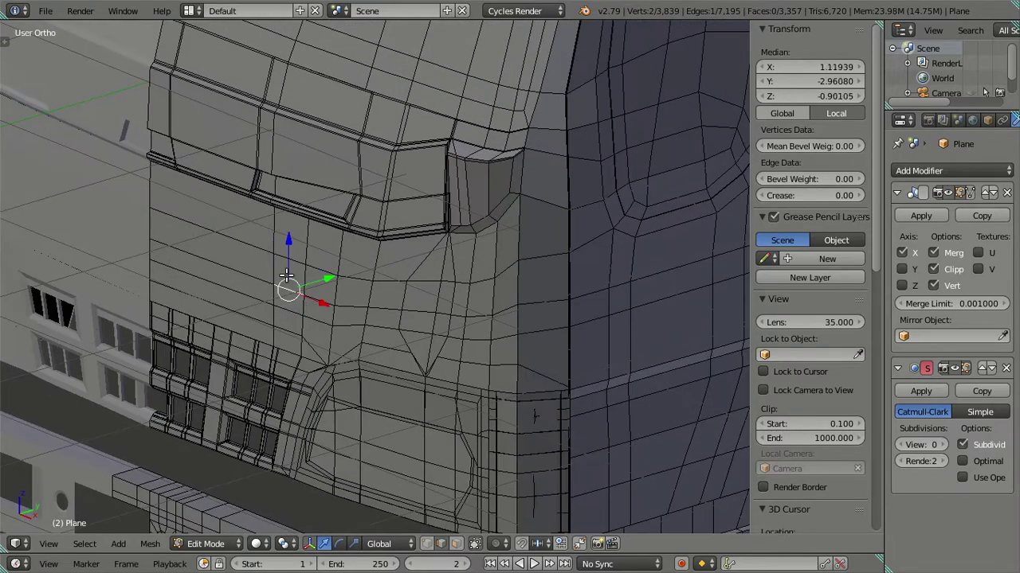
{"action": "key", "text": "l"}
{"action": "key", "text": "l"}
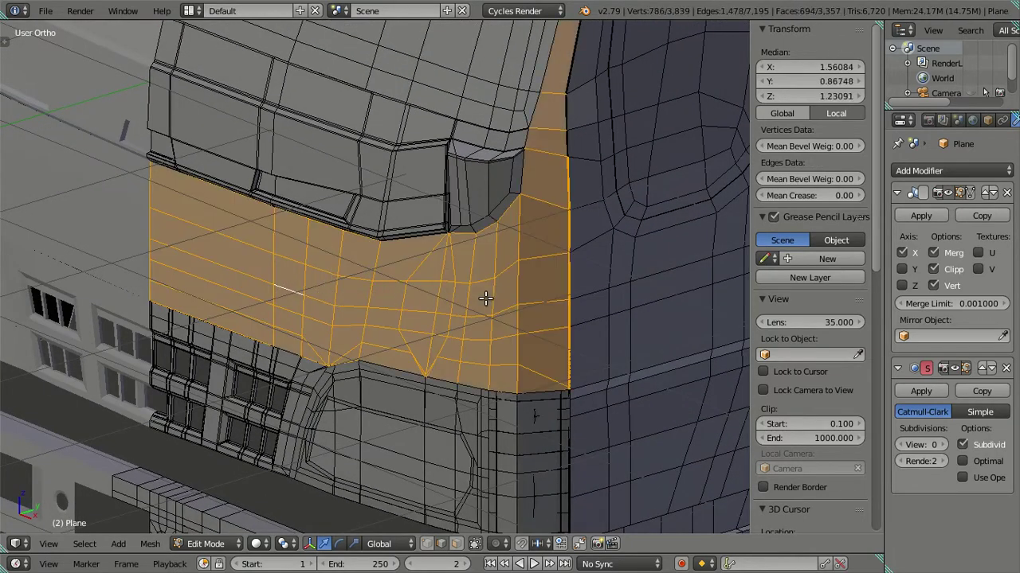
{"action": "scroll", "coordinate": [485, 296], "scroll_direction": "down", "scroll_amount": 3}
{"action": "middle_click_drag", "start_coordinate": [486, 296], "coordinate": [484, 358]}
{"action": "scroll", "coordinate": [486, 294], "scroll_direction": "up", "scroll_amount": 3}
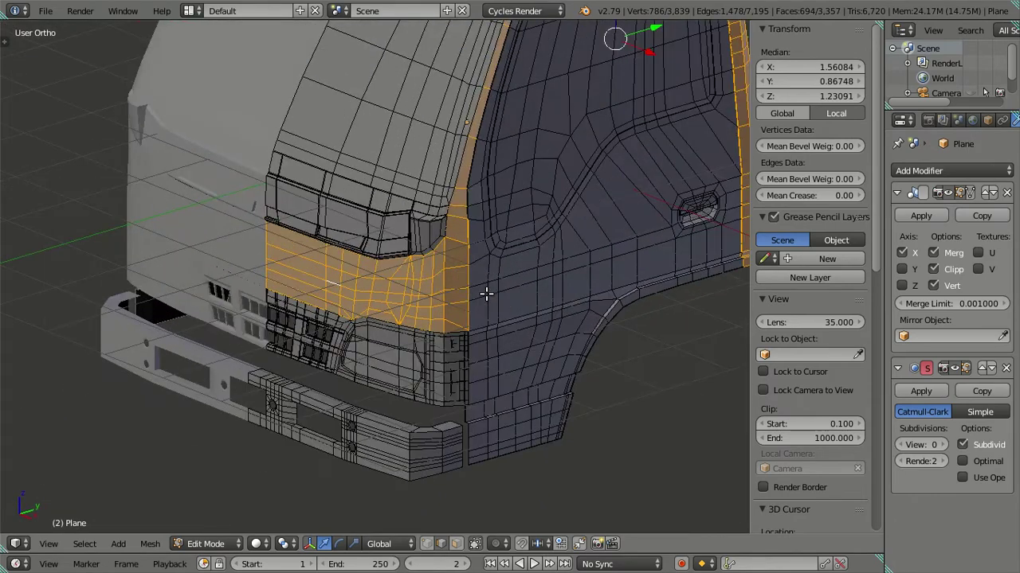
{"action": "key", "text": "a"}
{"action": "key", "text": "l"}
{"action": "key", "text": "x"}
{"action": "left_click", "coordinate": [340, 292]}
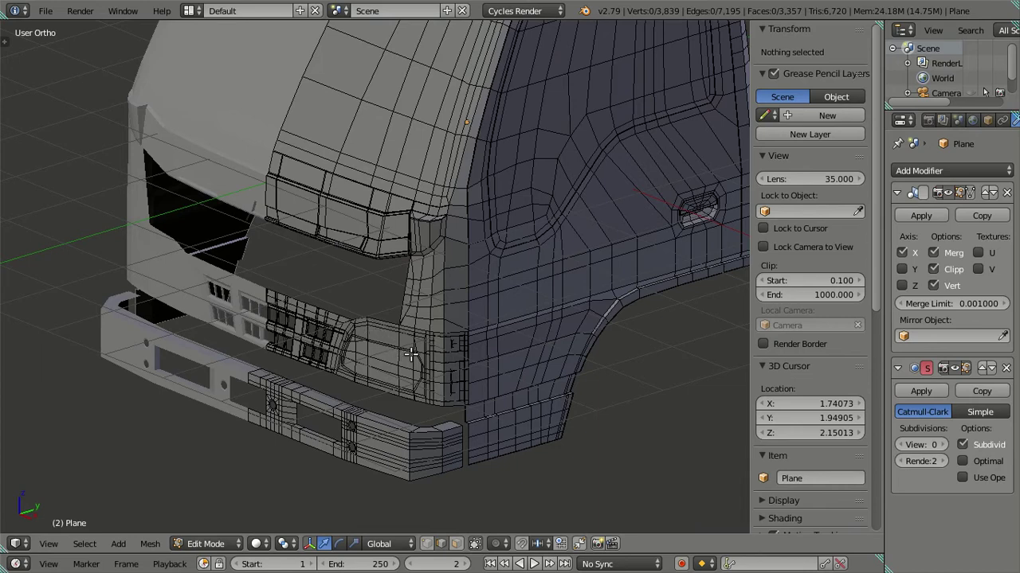
Hide the connected bumper pieces, two linked pieces at a time.
{"action": "scroll", "coordinate": [378, 326], "scroll_direction": "up", "scroll_amount": 2}
{"action": "scroll", "coordinate": [382, 323], "scroll_direction": "up", "scroll_amount": 2}
{"action": "scroll", "coordinate": [386, 319], "scroll_direction": "up", "scroll_amount": 2}
{"action": "right_click", "coordinate": [386, 318]}
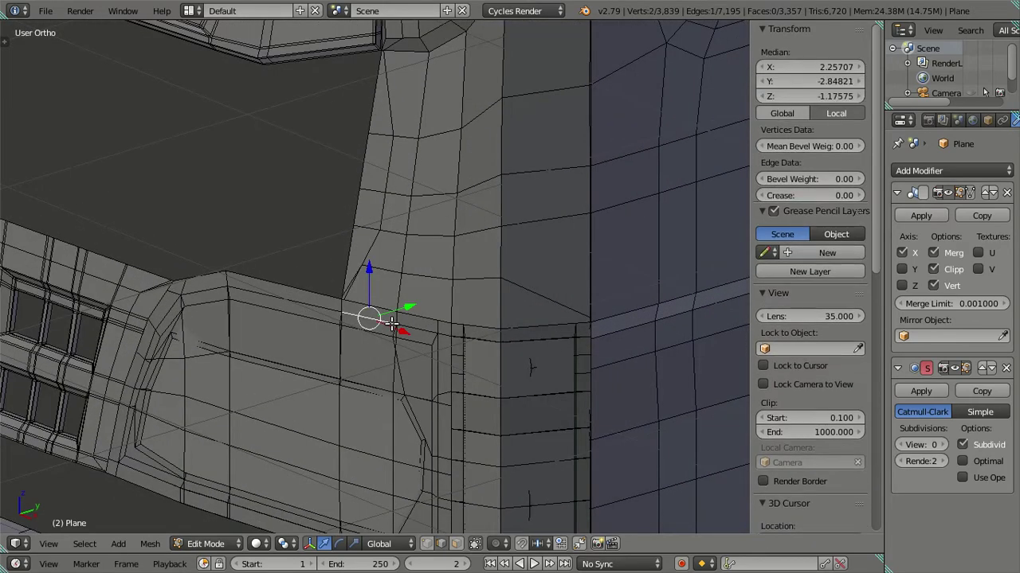
{"action": "key", "text": "ctrl+l"}
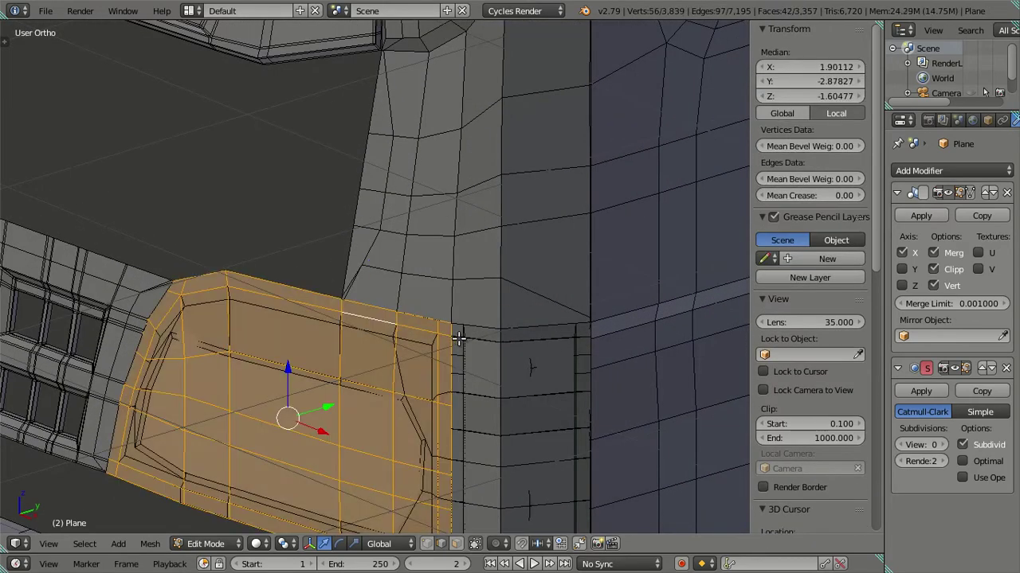
{"action": "key", "text": "l"}
{"action": "key", "text": "h"}
{"action": "right_click", "coordinate": [457, 371]}
{"action": "key", "text": "ctrl+l"}
{"action": "key", "text": "l"}
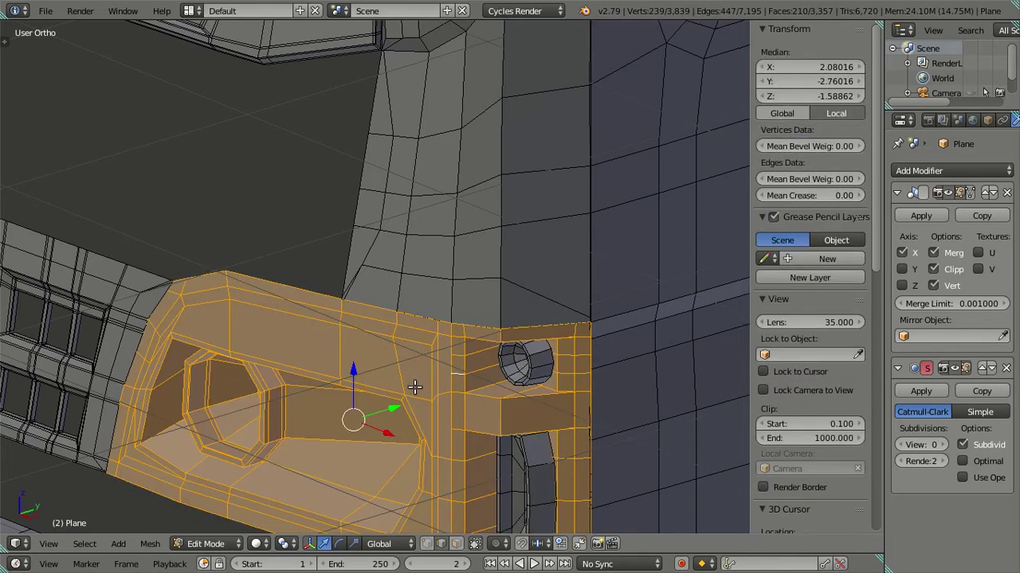
{"action": "key", "text": "h"}
Hide another linked piece on the cab front.
{"action": "mouse_move", "coordinate": [415, 383]}
{"action": "middle_mouse_down"}
{"action": "mouse_move", "coordinate": [419, 359]}
{"action": "mouse_move", "coordinate": [385, 364]}
{"action": "mouse_move", "coordinate": [397, 348]}
{"action": "middle_mouse_up"}
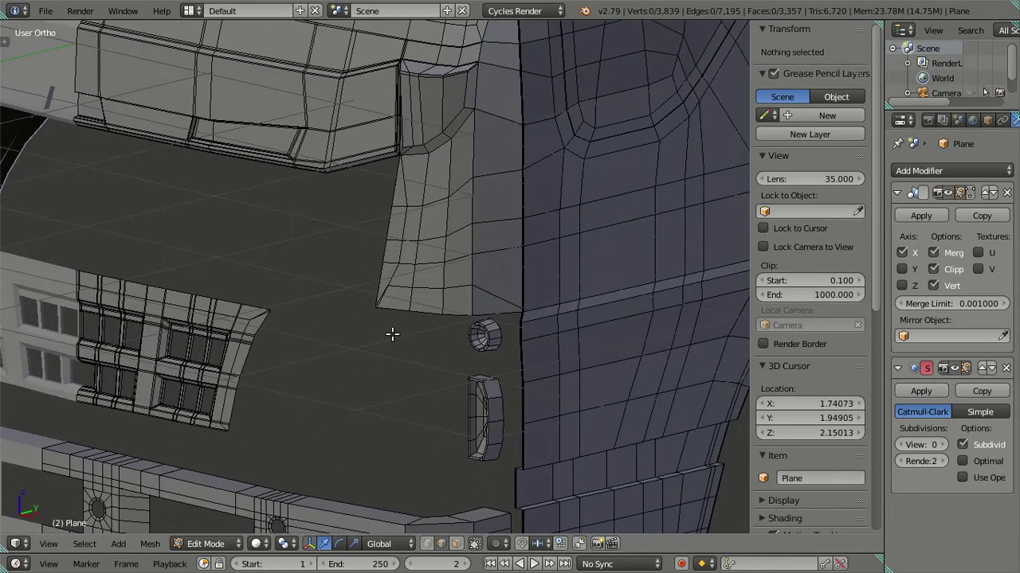
{"action": "right_click", "coordinate": [383, 226]}
{"action": "scroll", "coordinate": [387, 239], "scroll_direction": "up", "scroll_amount": 2}
{"action": "middle_click_drag", "start_coordinate": [390, 356], "coordinate": [433, 224], "text": "shift"}
{"action": "key", "text": "ctrl+l"}
{"action": "key", "text": "h"}
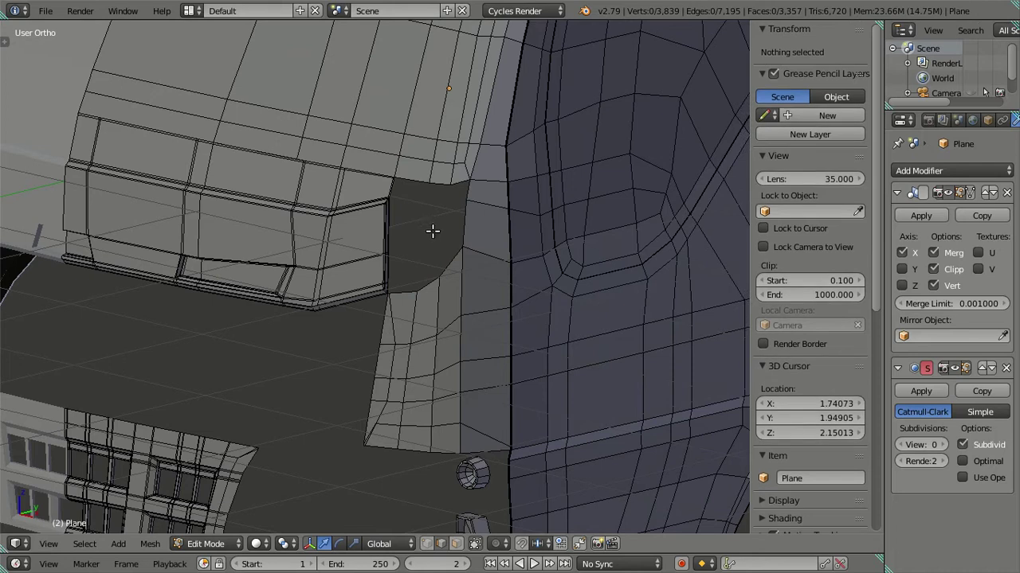
Turn on see-through display and select the whole linked headlight part.
{"action": "right_click", "coordinate": [438, 271], "text": "alt"}
{"action": "scroll", "coordinate": [436, 255], "scroll_direction": "down", "scroll_amount": 3}
{"action": "key", "text": "z"}
{"action": "key", "text": "z"}
{"action": "scroll", "coordinate": [435, 236], "scroll_direction": "up", "scroll_amount": 1}
{"action": "middle_click_drag", "start_coordinate": [435, 235], "coordinate": [378, 290], "text": "shift"}
{"action": "right_click", "coordinate": [362, 288]}
{"action": "key", "text": "ctrl+l"}
Hide the headlight, then select the cab corner's bottom and side border loops.
{"action": "key", "text": "h"}
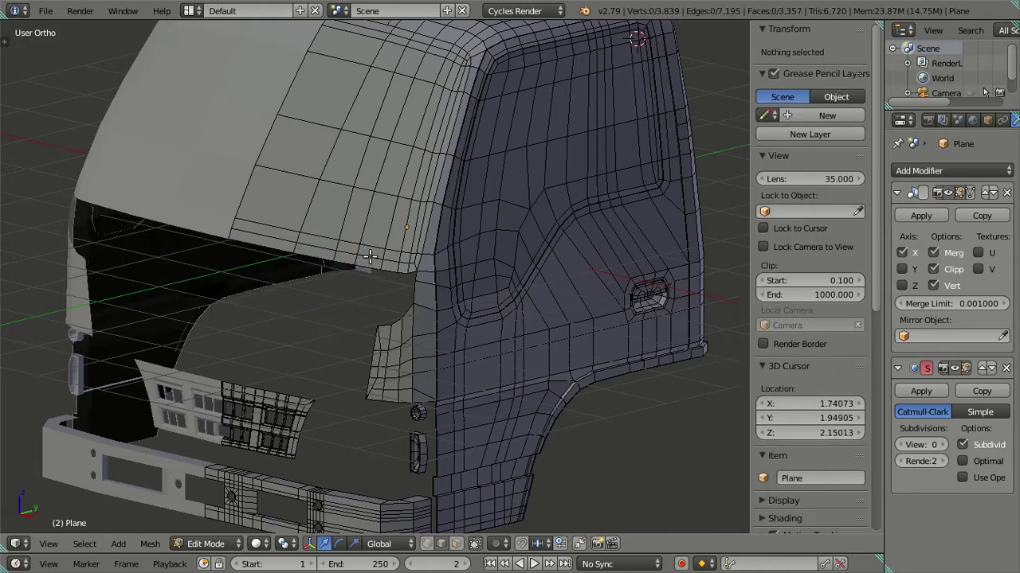
{"action": "scroll", "coordinate": [422, 446], "scroll_direction": "up", "scroll_amount": 2}
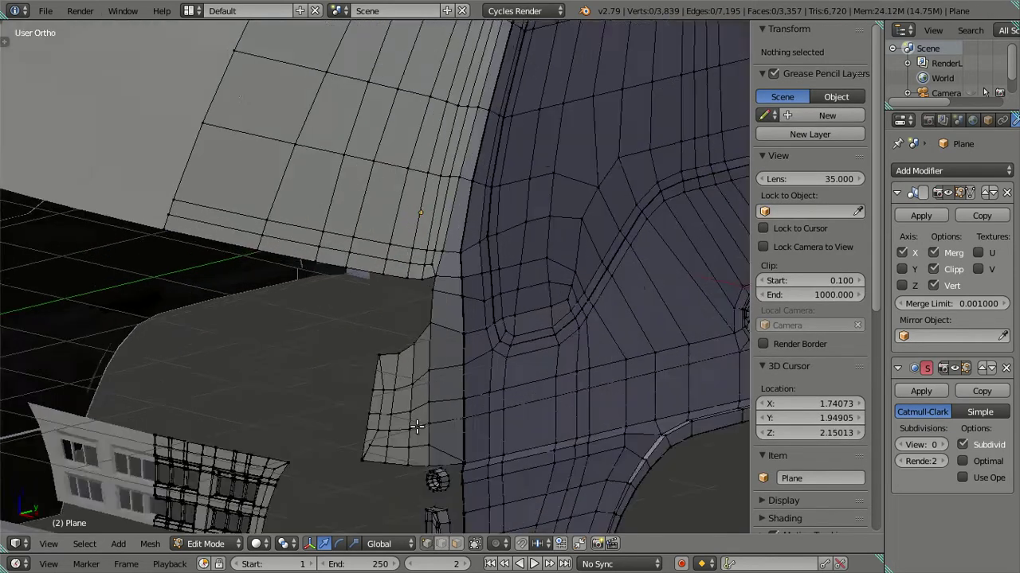
{"action": "scroll", "coordinate": [421, 415], "scroll_direction": "up", "scroll_amount": 2}
{"action": "right_click", "coordinate": [416, 349], "text": "alt"}
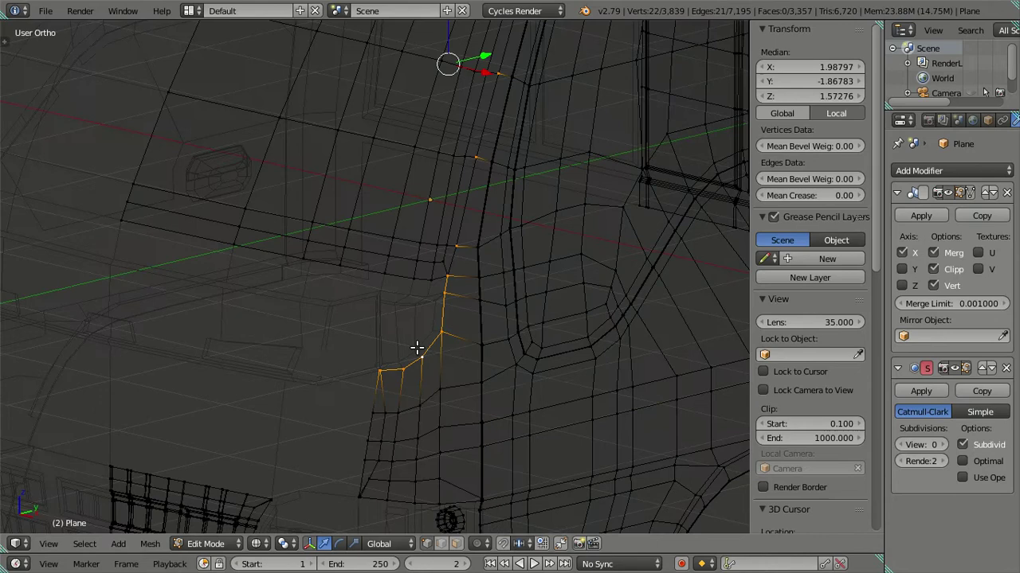
{"action": "scroll", "coordinate": [416, 348], "scroll_direction": "down", "scroll_amount": 2}
{"action": "scroll", "coordinate": [416, 342], "scroll_direction": "down", "scroll_amount": 1}
{"action": "scroll", "coordinate": [421, 337], "scroll_direction": "down", "scroll_amount": 1}
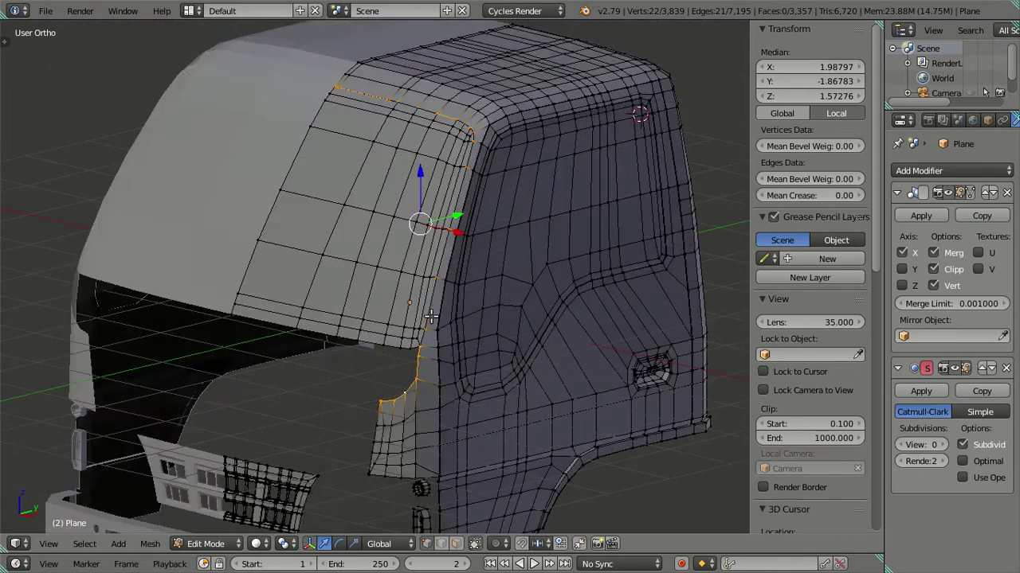
{"action": "right_click", "coordinate": [392, 345], "text": "alt+shift"}
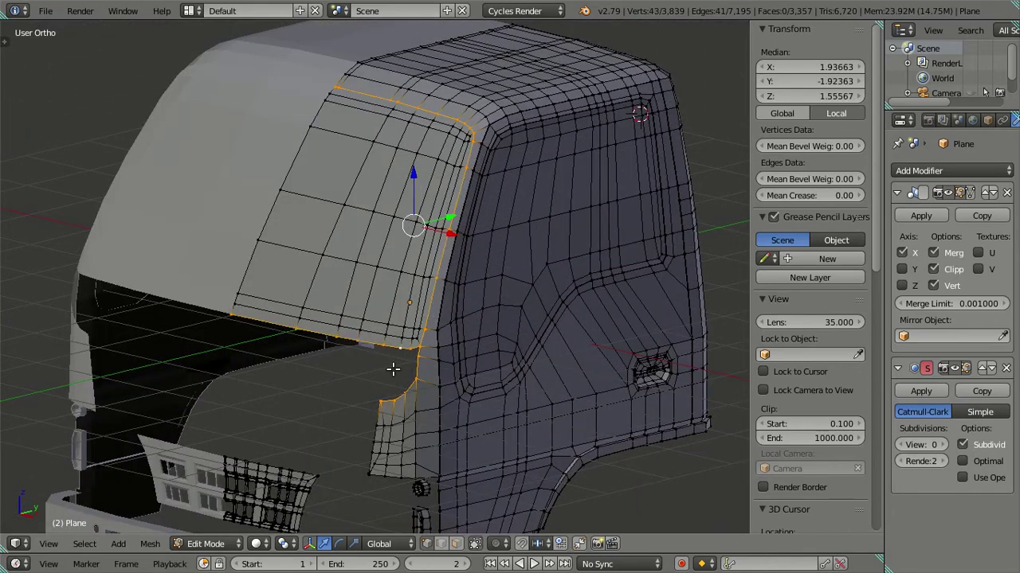
{"action": "scroll", "coordinate": [393, 369], "scroll_direction": "up", "scroll_amount": 1}
{"action": "scroll", "coordinate": [394, 375], "scroll_direction": "up", "scroll_amount": 2}
{"action": "scroll", "coordinate": [382, 402], "scroll_direction": "up", "scroll_amount": 1}
{"action": "scroll", "coordinate": [374, 401], "scroll_direction": "up", "scroll_amount": 2}
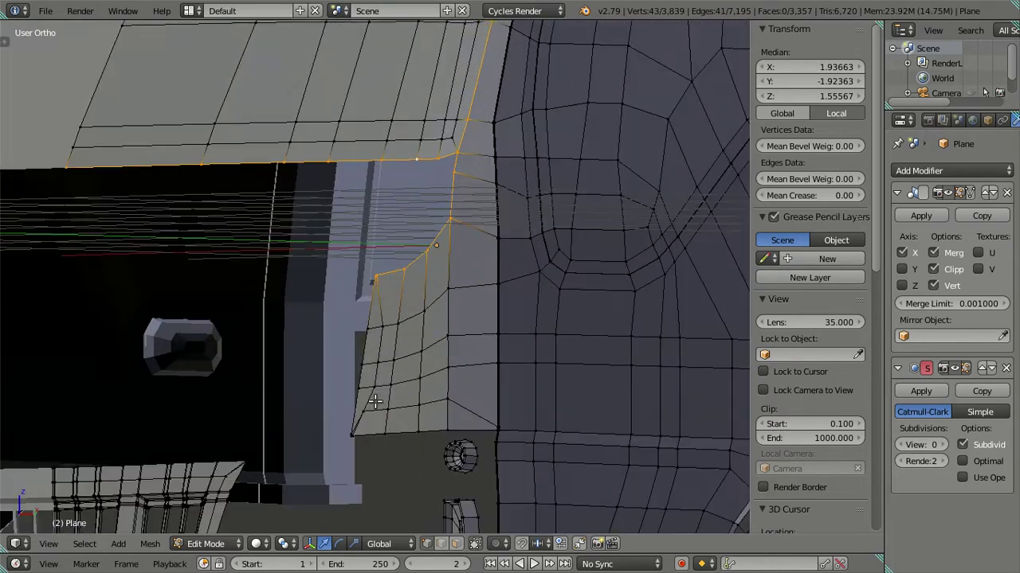
{"action": "scroll", "coordinate": [375, 401], "scroll_direction": "up", "scroll_amount": 1}
{"action": "scroll", "coordinate": [376, 394], "scroll_direction": "up", "scroll_amount": 1}
{"action": "scroll", "coordinate": [381, 383], "scroll_direction": "up", "scroll_amount": 1}
{"action": "scroll", "coordinate": [380, 379], "scroll_direction": "up", "scroll_amount": 1}
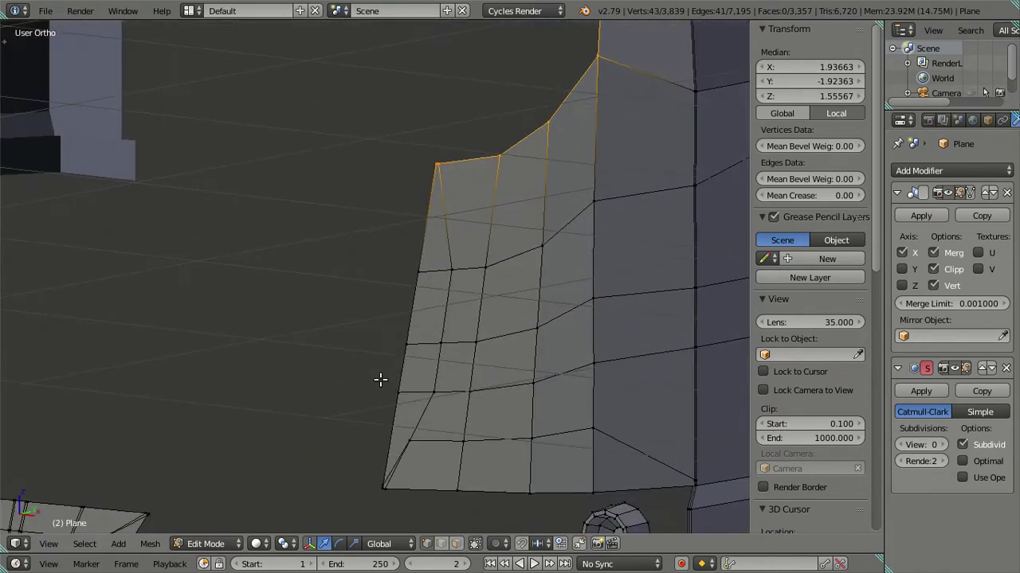
{"action": "middle_click_drag", "start_coordinate": [390, 410], "coordinate": [360, 308], "text": "shift"}
Add the left vertical loop and the last corner edge to the border selection.
{"action": "left_click", "coordinate": [361, 254], "text": "alt+shift"}
{"action": "scroll", "coordinate": [385, 278], "scroll_direction": "down", "scroll_amount": 3, "text": "shift"}
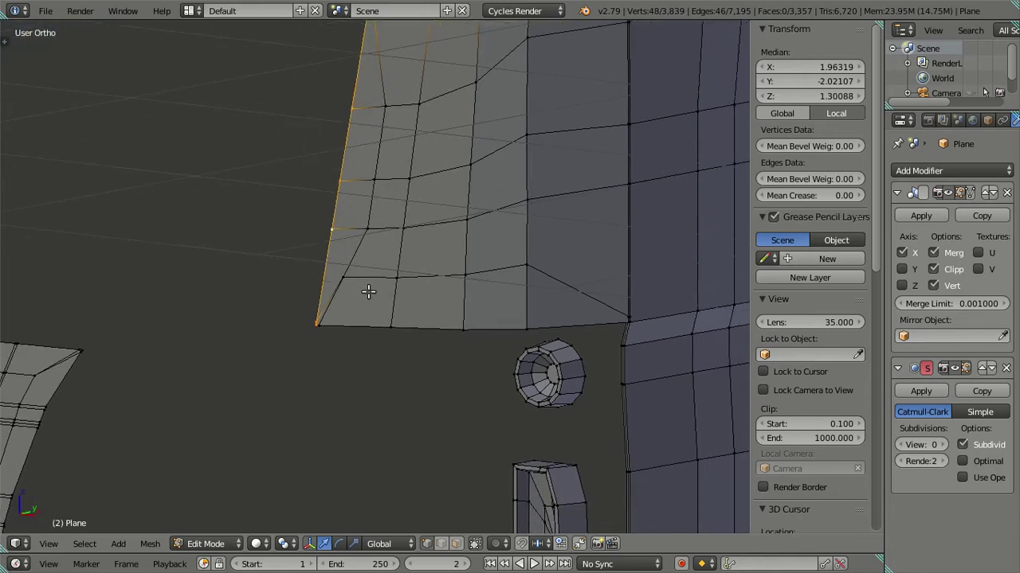
{"action": "scroll", "coordinate": [372, 292], "scroll_direction": "down", "scroll_amount": 1, "text": "shift"}
{"action": "scroll", "coordinate": [319, 239], "scroll_direction": "up", "scroll_amount": 2}
{"action": "scroll", "coordinate": [326, 239], "scroll_direction": "up", "scroll_amount": 2}
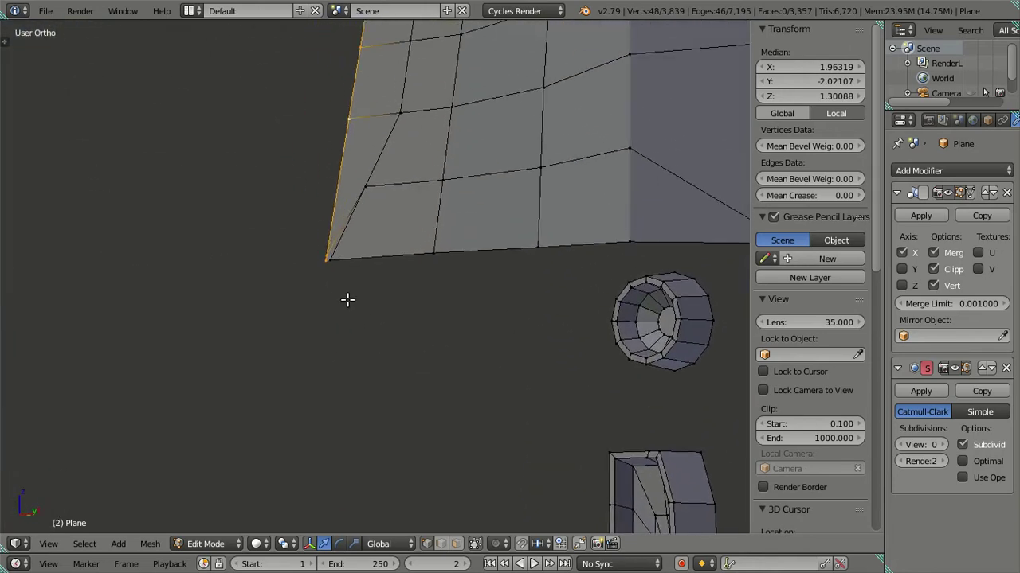
{"action": "scroll", "coordinate": [346, 298], "scroll_direction": "up", "scroll_amount": 1}
{"action": "left_click", "coordinate": [316, 257], "text": "shift"}
{"action": "scroll", "coordinate": [312, 257], "scroll_direction": "down", "scroll_amount": 2}
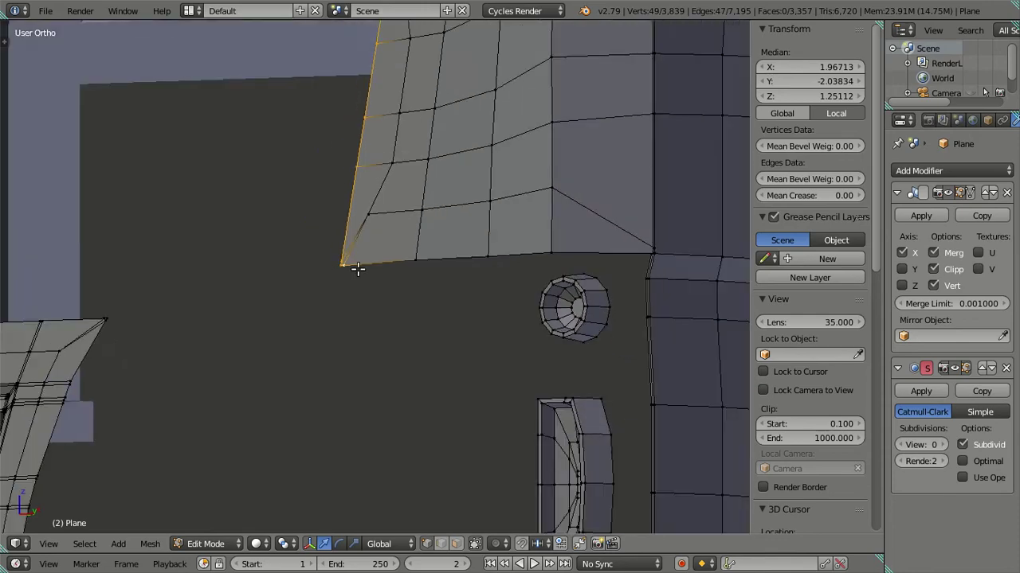
{"action": "scroll", "coordinate": [358, 268], "scroll_direction": "down", "scroll_amount": 2}
{"action": "mouse_move", "coordinate": [462, 166]}
{"action": "middle_mouse_down", "text": "shift"}
{"action": "mouse_move", "coordinate": [447, 326]}
{"action": "mouse_move", "coordinate": [406, 319]}
{"action": "middle_mouse_up", "text": "shift"}
{"action": "scroll", "coordinate": [447, 327], "scroll_direction": "down", "scroll_amount": 3}
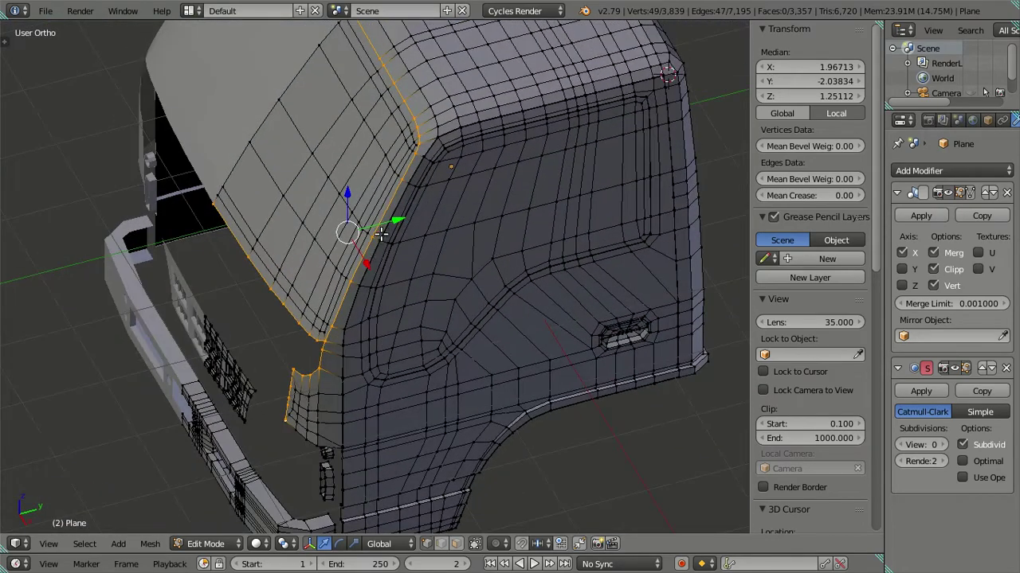
{"action": "scroll", "coordinate": [406, 319], "scroll_direction": "up", "scroll_amount": 2}
{"action": "scroll", "coordinate": [396, 319], "scroll_direction": "up", "scroll_amount": 2}
{"action": "scroll", "coordinate": [396, 320], "scroll_direction": "up", "scroll_amount": 1}
Loop-cut a first edge loop and slide it close to the panel border.
{"action": "key", "text": "ctrl+r"}
{"action": "left_click", "coordinate": [466, 301]}
{"action": "right_click", "coordinate": [467, 300]}
{"action": "left_click_drag", "start_coordinate": [396, 285], "coordinate": [403, 278]}
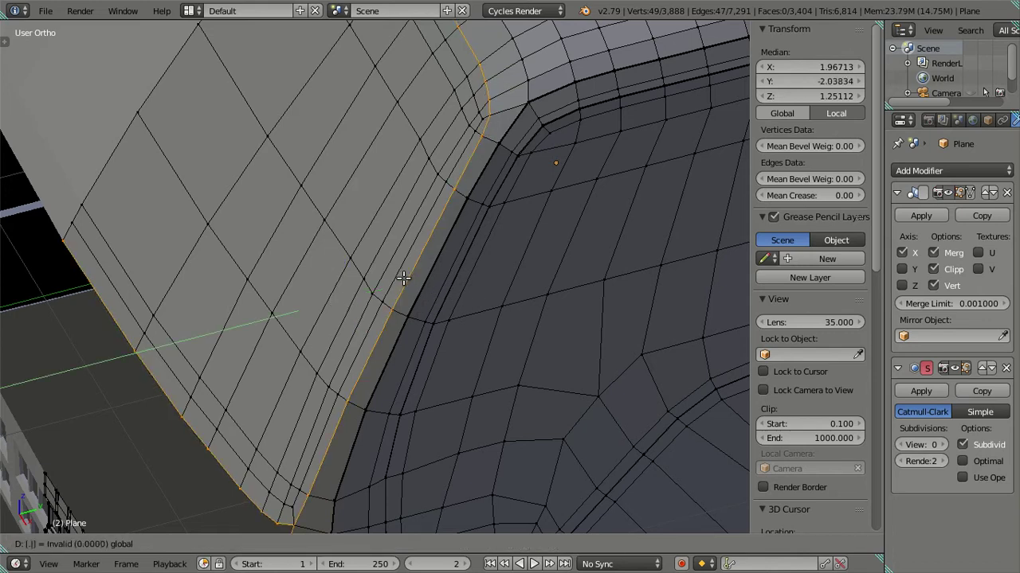
{"action": "left_click", "coordinate": [404, 278]}
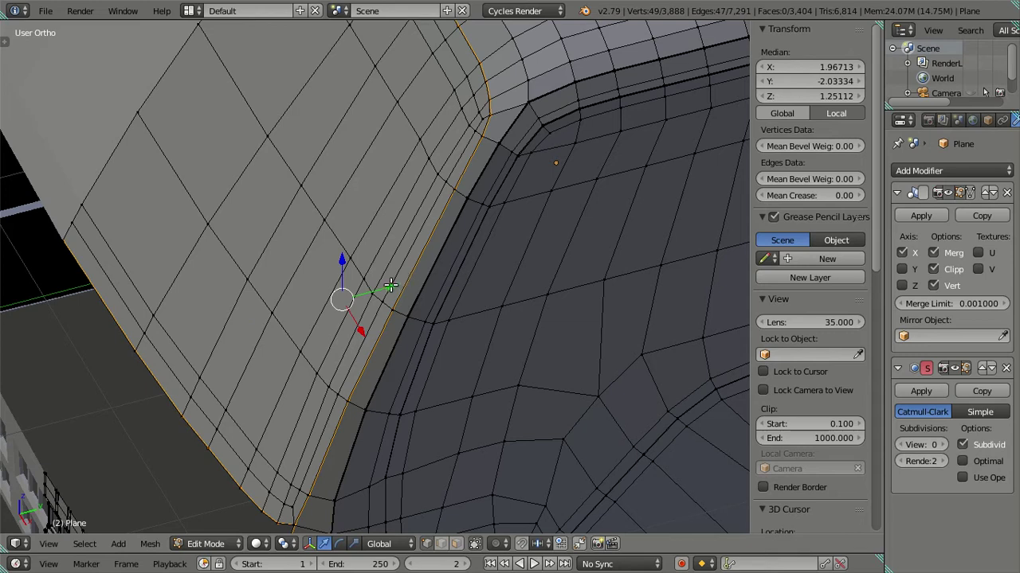
Loop-cut a second edge loop and slide it toward the border as well.
{"action": "key", "text": "ctrl+r"}
{"action": "left_click", "coordinate": [430, 282]}
{"action": "right_click", "coordinate": [430, 282]}
{"action": "left_click_drag", "start_coordinate": [388, 287], "coordinate": [410, 283]}
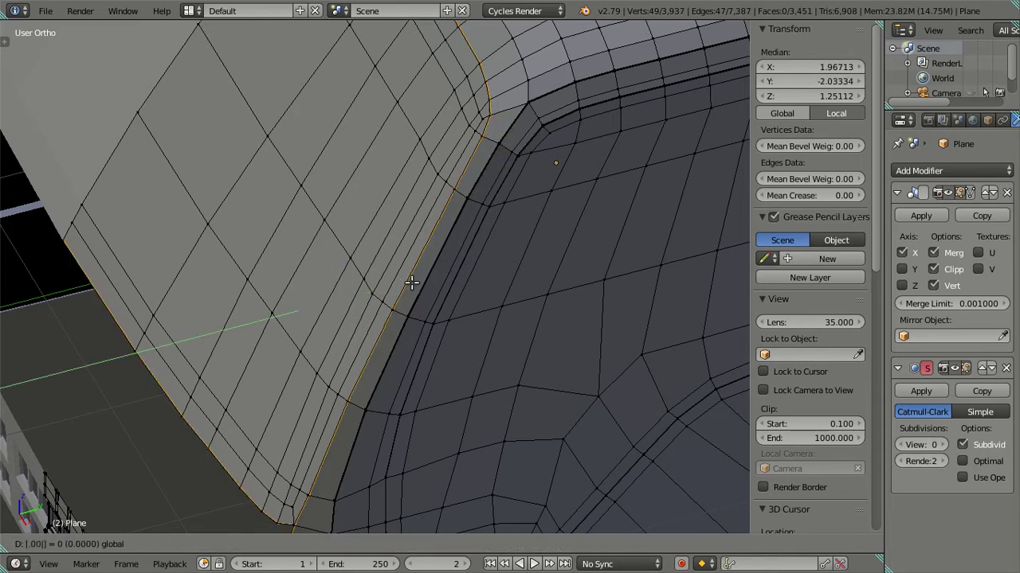
{"action": "left_click", "coordinate": [412, 280]}
{"action": "scroll", "coordinate": [401, 321], "scroll_direction": "down", "scroll_amount": 5}
{"action": "mouse_move", "coordinate": [401, 321]}
{"action": "middle_mouse_down"}
{"action": "mouse_move", "coordinate": [405, 352]}
{"action": "mouse_move", "coordinate": [446, 273]}
{"action": "middle_mouse_up"}
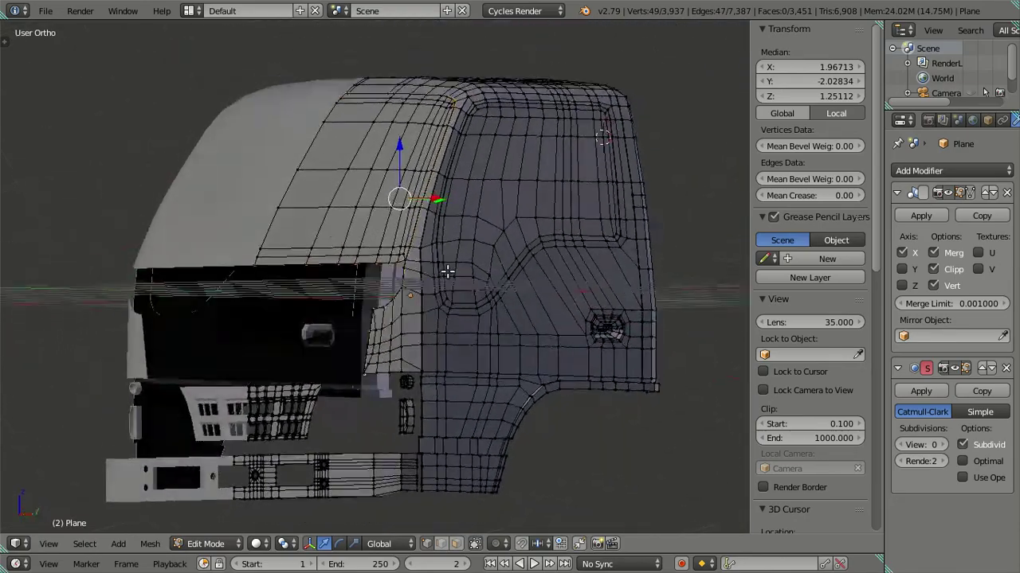
Select the door panel's bottom edge loop, brushing its corner vertices out of the selection.
{"action": "scroll", "coordinate": [430, 255], "scroll_direction": "up", "scroll_amount": 4}
{"action": "scroll", "coordinate": [422, 419], "scroll_direction": "up", "scroll_amount": 1}
{"action": "middle_click_drag", "start_coordinate": [422, 419], "coordinate": [499, 250]}
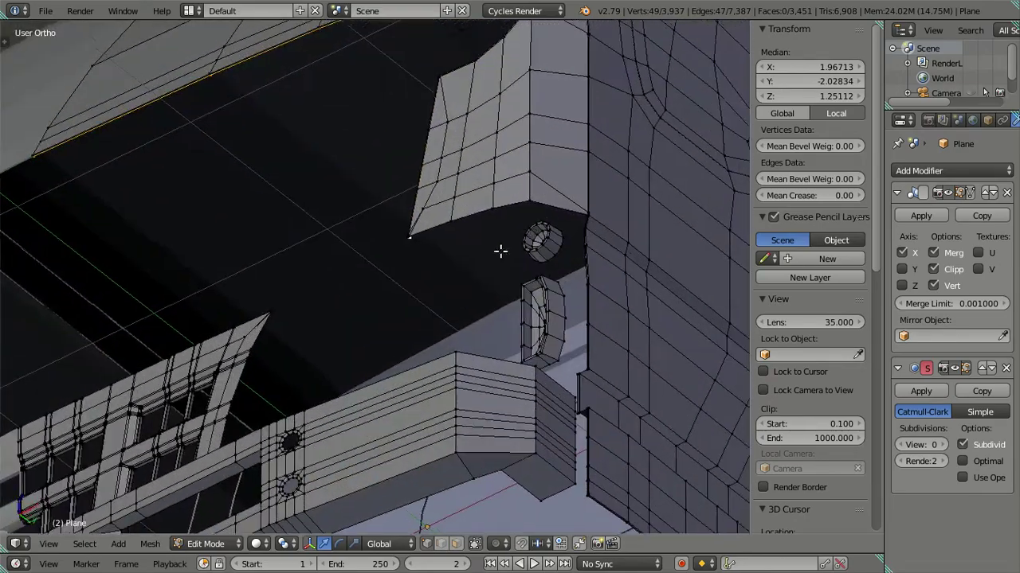
{"action": "scroll", "coordinate": [368, 346], "scroll_direction": "up", "scroll_amount": 3}
{"action": "scroll", "coordinate": [347, 344], "scroll_direction": "up", "scroll_amount": 2}
{"action": "scroll", "coordinate": [376, 352], "scroll_direction": "up", "scroll_amount": 2}
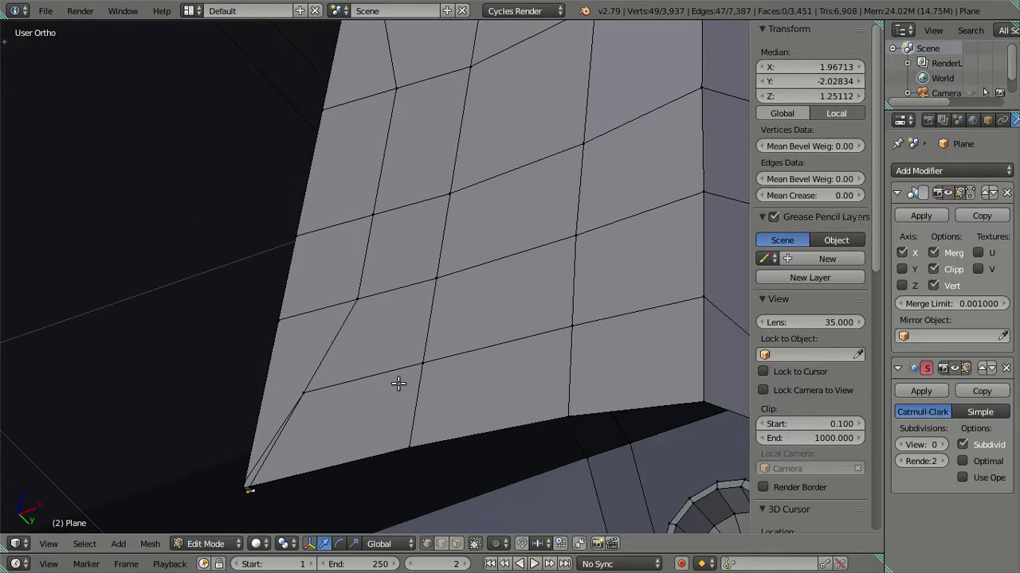
{"action": "scroll", "coordinate": [399, 383], "scroll_direction": "up", "scroll_amount": 1}
{"action": "scroll", "coordinate": [391, 398], "scroll_direction": "up", "scroll_amount": 1}
{"action": "mouse_move", "coordinate": [373, 415]}
{"action": "middle_mouse_down"}
{"action": "mouse_move", "coordinate": [421, 412]}
{"action": "mouse_move", "coordinate": [354, 380]}
{"action": "middle_mouse_up"}
{"action": "left_click", "coordinate": [471, 382], "text": "alt"}
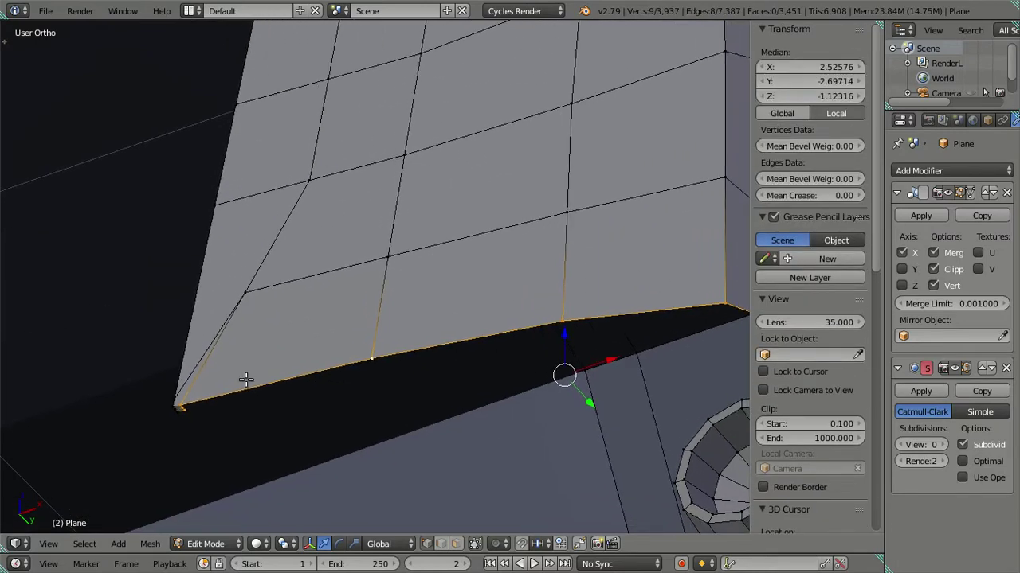
{"action": "key", "text": "c"}
{"action": "middle_click", "coordinate": [199, 412]}
{"action": "right_click", "coordinate": [199, 415]}
In see-through view, deselect the extra corner vertex left in the bottom-edge selection.
{"action": "mouse_move", "coordinate": [199, 416]}
{"action": "middle_mouse_down"}
{"action": "mouse_move", "coordinate": [324, 417]}
{"action": "mouse_move", "coordinate": [334, 375]}
{"action": "mouse_move", "coordinate": [322, 351]}
{"action": "middle_mouse_up"}
{"action": "scroll", "coordinate": [378, 386], "scroll_direction": "up", "scroll_amount": 3}
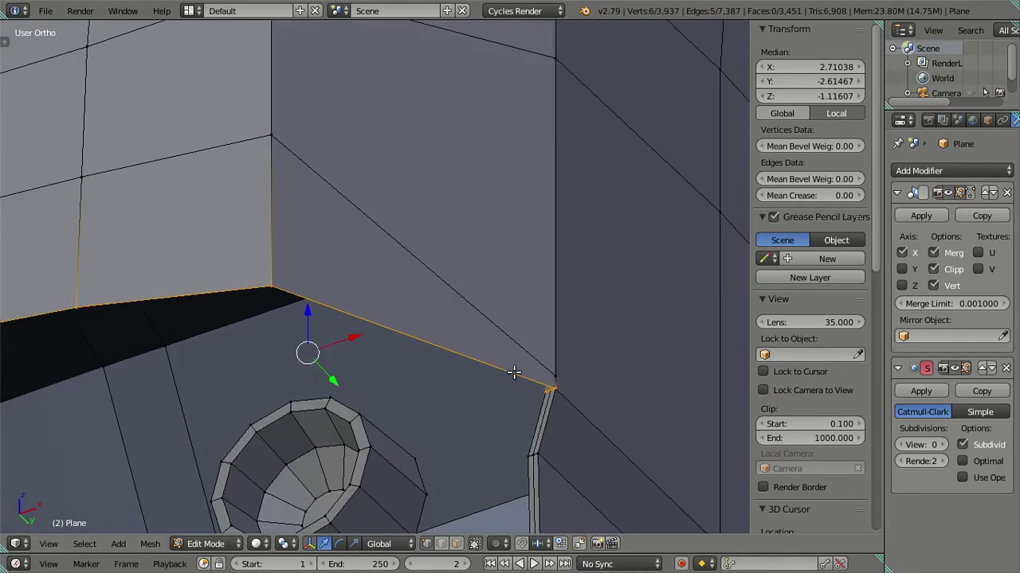
{"action": "middle_click_drag", "start_coordinate": [547, 382], "coordinate": [538, 380]}
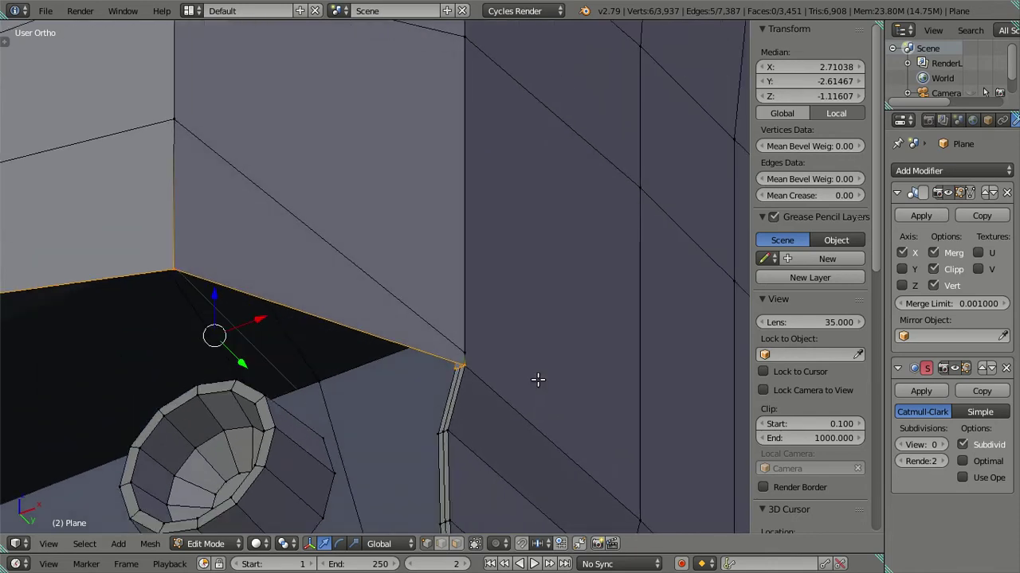
{"action": "key", "text": "z"}
{"action": "key", "text": "c"}
{"action": "middle_click", "coordinate": [473, 372]}
{"action": "right_click", "coordinate": [475, 372]}
{"action": "middle_click_drag", "start_coordinate": [334, 362], "coordinate": [619, 336]}
{"action": "mouse_move", "coordinate": [364, 317]}
{"action": "middle_mouse_down"}
{"action": "mouse_move", "coordinate": [360, 326]}
{"action": "mouse_move", "coordinate": [348, 277]}
{"action": "mouse_move", "coordinate": [387, 354]}
{"action": "middle_mouse_up"}
{"action": "key", "text": "z"}
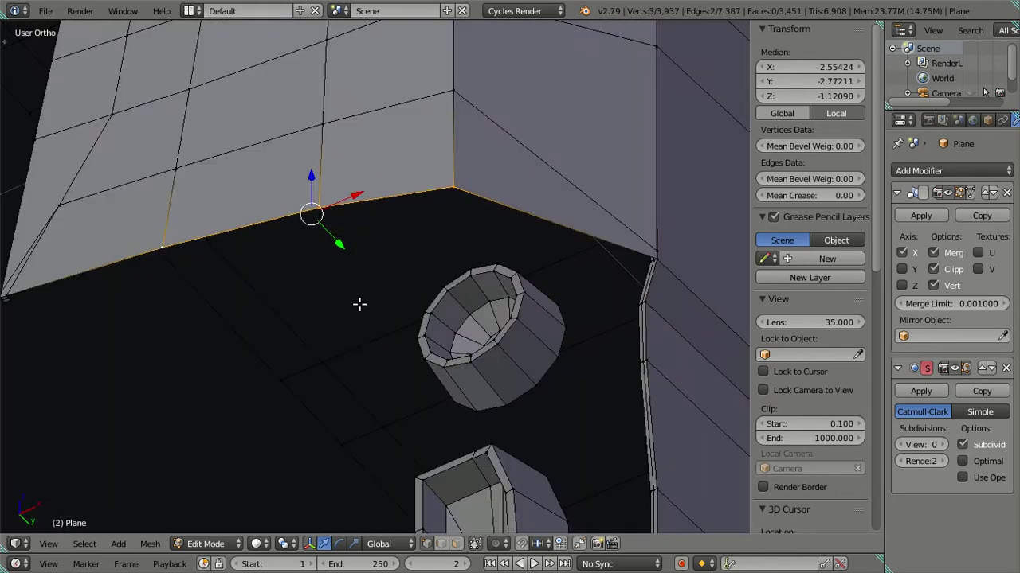
Extrude the bottom edge twice, pushing it inward and thickening it into a thin lip.
{"action": "key", "text": "e"}
{"action": "right_click", "coordinate": [361, 306]}
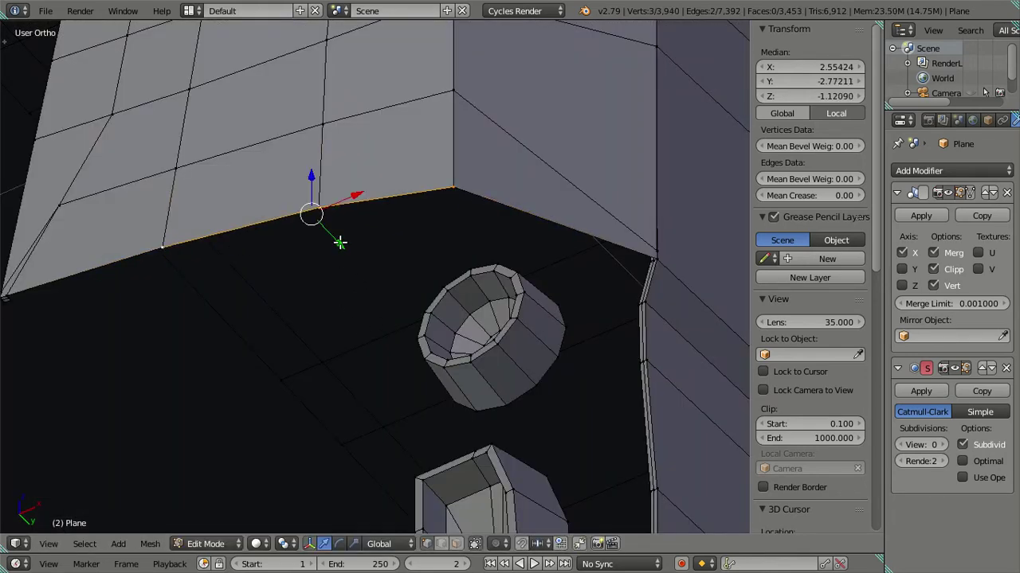
{"action": "left_click_drag", "start_coordinate": [340, 242], "coordinate": [346, 245]}
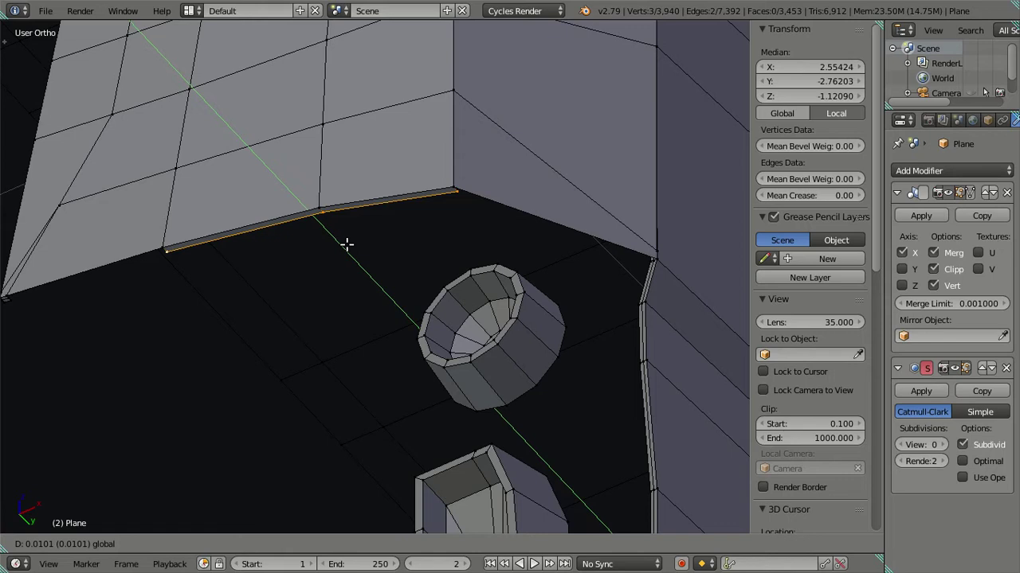
{"action": "left_click", "coordinate": [346, 248]}
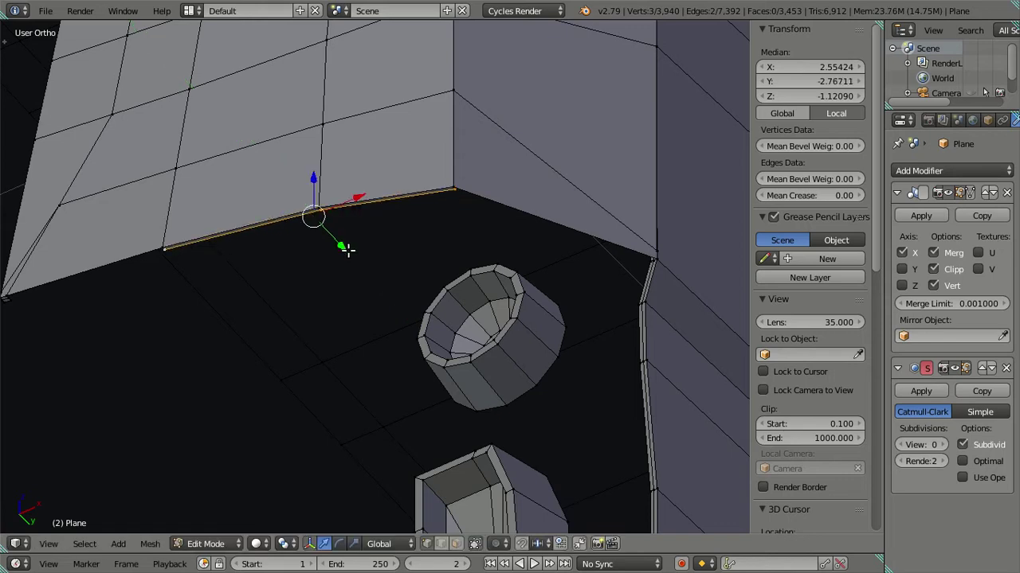
{"action": "key", "text": "e"}
{"action": "right_click", "coordinate": [373, 293]}
{"action": "left_click_drag", "start_coordinate": [341, 247], "coordinate": [351, 257]}
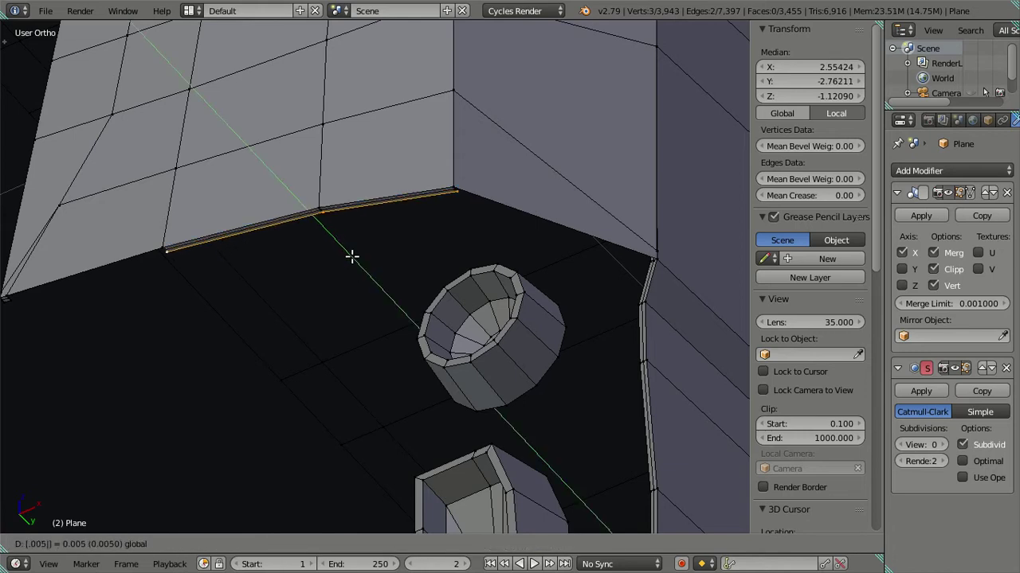
{"action": "left_click_drag", "start_coordinate": [351, 256], "coordinate": [353, 247]}
Select the lip's corner vertex and slide it along X.
{"action": "scroll", "coordinate": [352, 245], "scroll_direction": "up", "scroll_amount": 1}
{"action": "scroll", "coordinate": [353, 244], "scroll_direction": "up", "scroll_amount": 1}
{"action": "scroll", "coordinate": [364, 282], "scroll_direction": "up", "scroll_amount": 1}
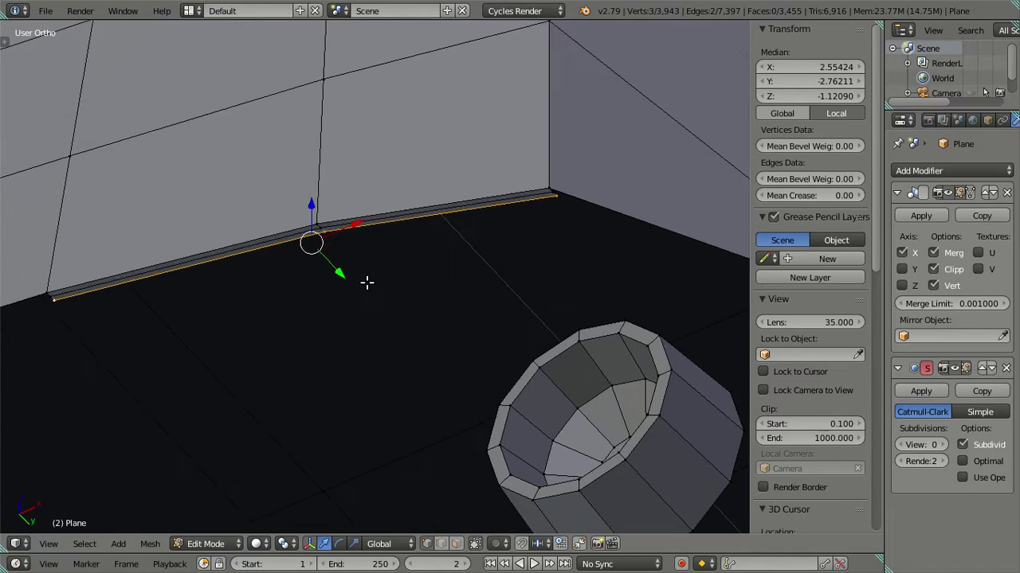
{"action": "scroll", "coordinate": [425, 310], "scroll_direction": "up", "scroll_amount": 2}
{"action": "scroll", "coordinate": [423, 310], "scroll_direction": "up", "scroll_amount": 1}
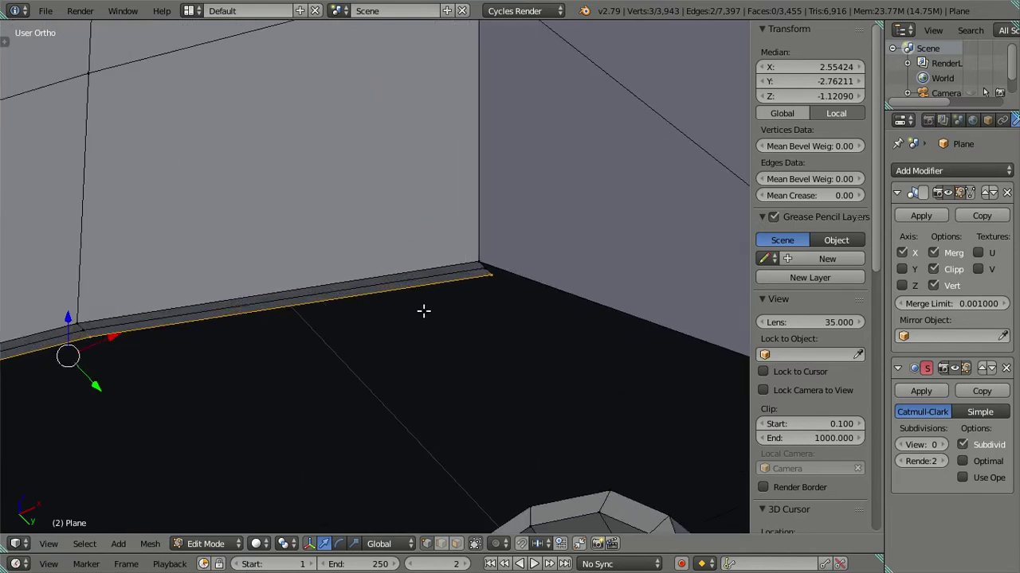
{"action": "scroll", "coordinate": [455, 298], "scroll_direction": "up", "scroll_amount": 1}
{"action": "right_click", "coordinate": [505, 271]}
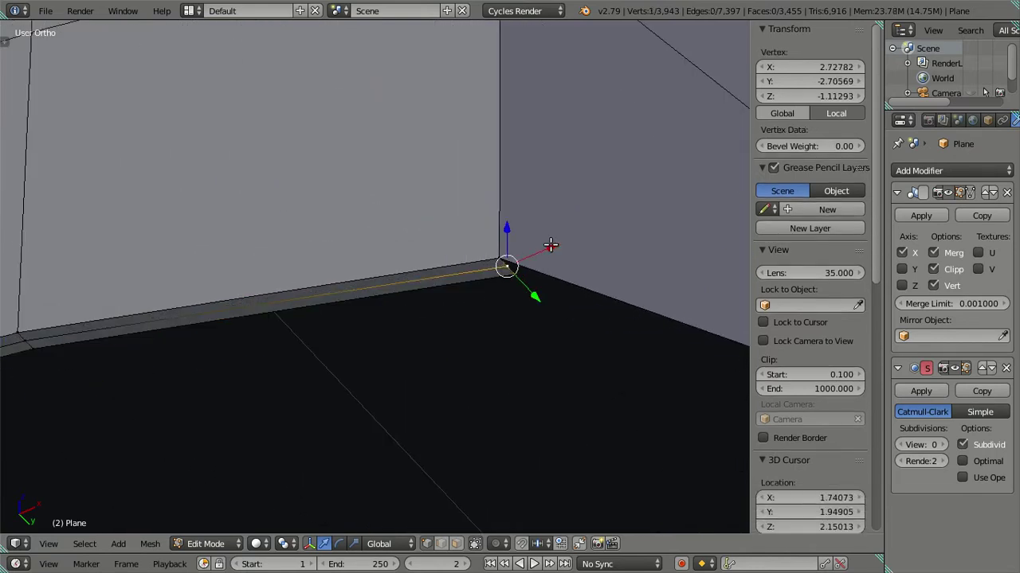
{"action": "key", "text": "g"}
{"action": "key", "text": "x"}
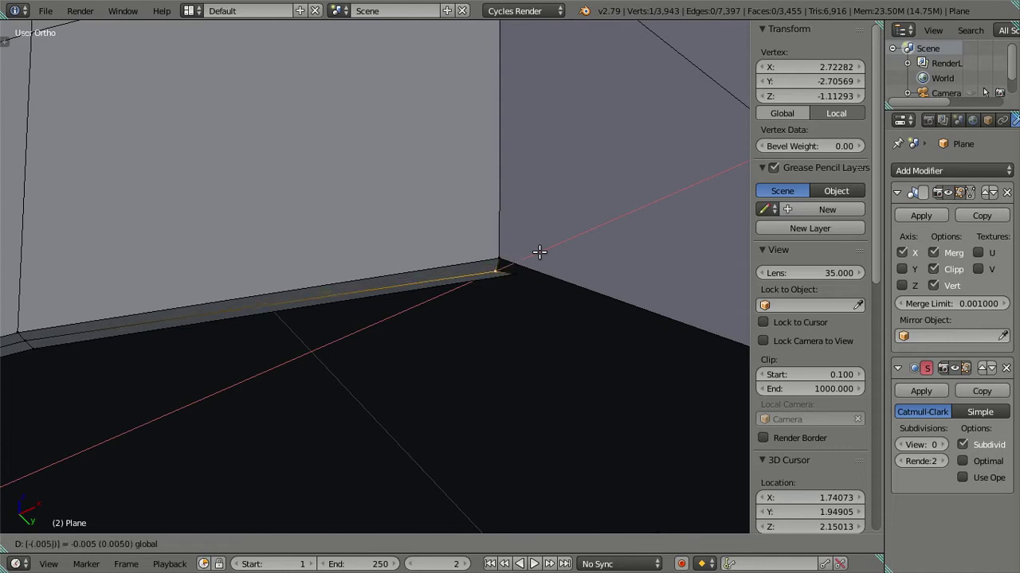
{"action": "left_click", "coordinate": [518, 271]}
Nudge the corner vertex along Y and X, undoing the last X move.
{"action": "key", "text": "g"}
{"action": "key", "text": "y"}
{"action": "left_click", "coordinate": [523, 260]}
{"action": "key", "text": "g"}
{"action": "key", "text": "x"}
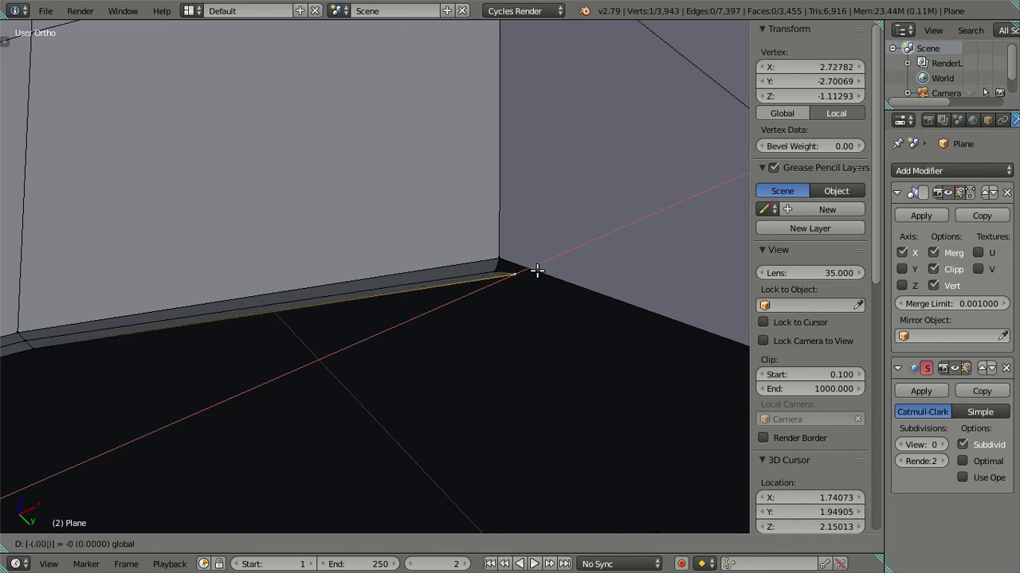
{"action": "left_click", "coordinate": [534, 260]}
{"action": "key", "text": "g"}
{"action": "key", "text": "x"}
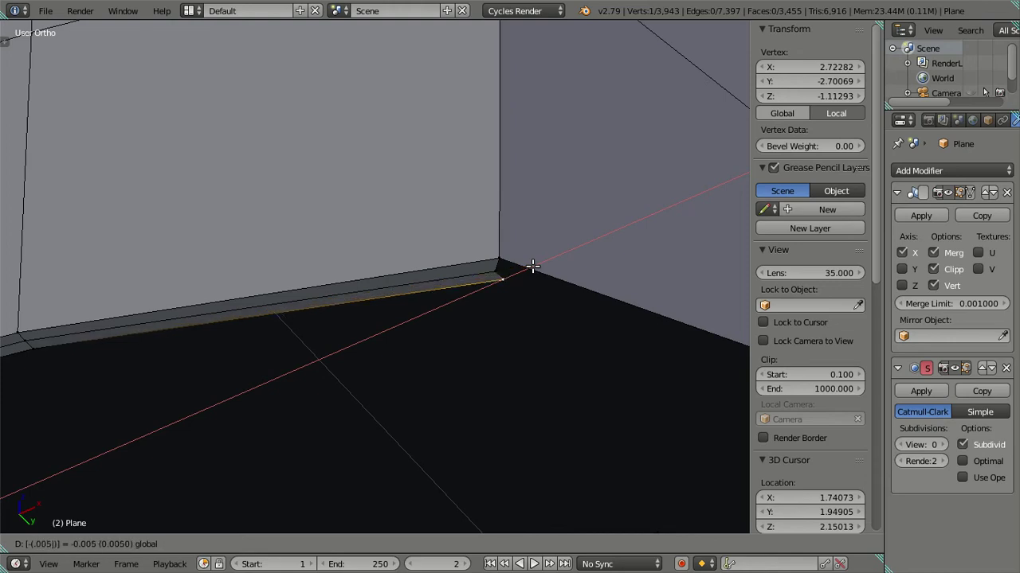
{"action": "left_click", "coordinate": [533, 266]}
{"action": "key", "text": "ctrl+z"}
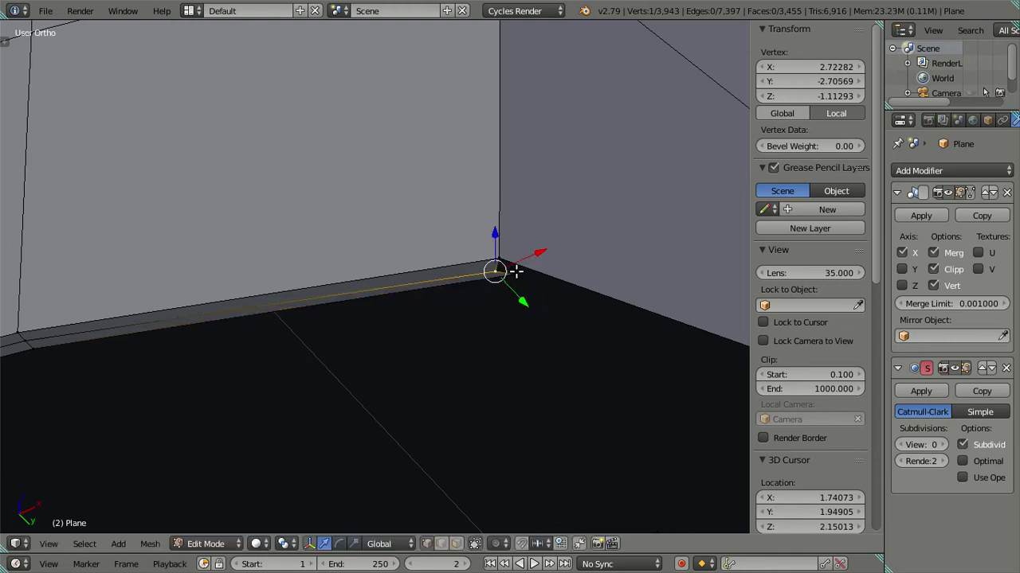
Move the corner vertex -.005 along X, then another -.0048, and zoom out.
{"action": "key", "text": "g"}
{"action": "key", "text": "x"}
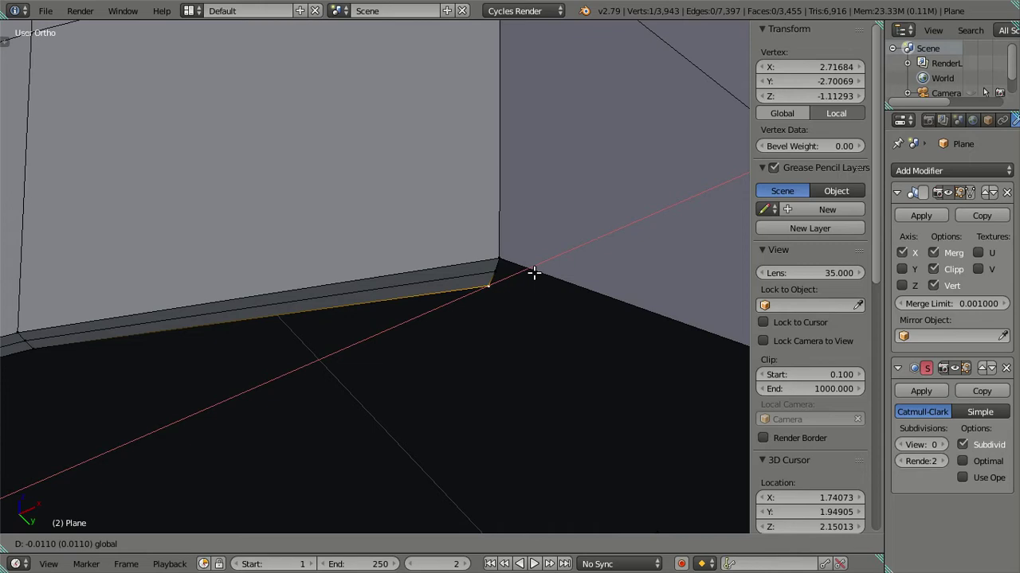
{"action": "type", "text": "-(.005"}
{"action": "key", "text": "Return"}
{"action": "type", "text": "gx"}
{"action": "type", "text": "-.0048"}
{"action": "key", "text": "Return"}
{"action": "scroll", "coordinate": [492, 281], "scroll_direction": "down", "scroll_amount": 2}
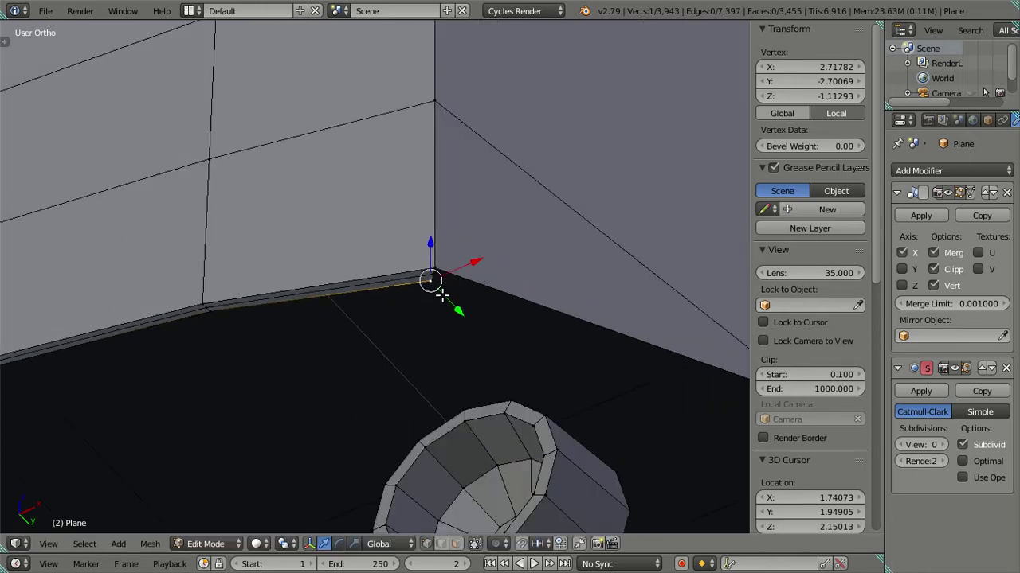
{"action": "scroll", "coordinate": [374, 318], "scroll_direction": "down", "scroll_amount": 2}
Select the whole linked right wall section and hide it.
{"action": "key", "text": "a"}
{"action": "middle_click_drag", "start_coordinate": [531, 358], "coordinate": [408, 343], "text": "shift"}
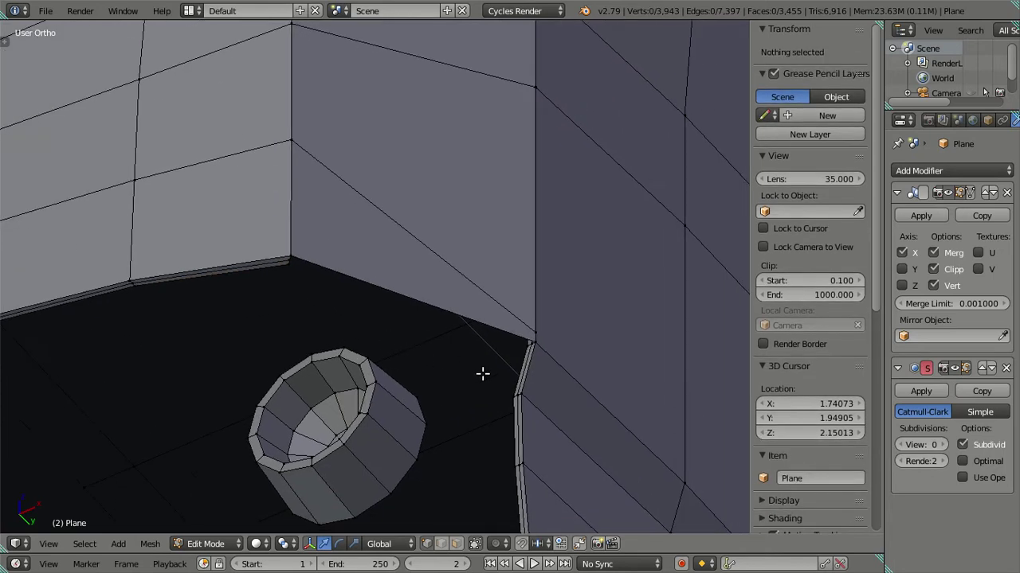
{"action": "right_click", "coordinate": [518, 394]}
{"action": "key", "text": "l"}
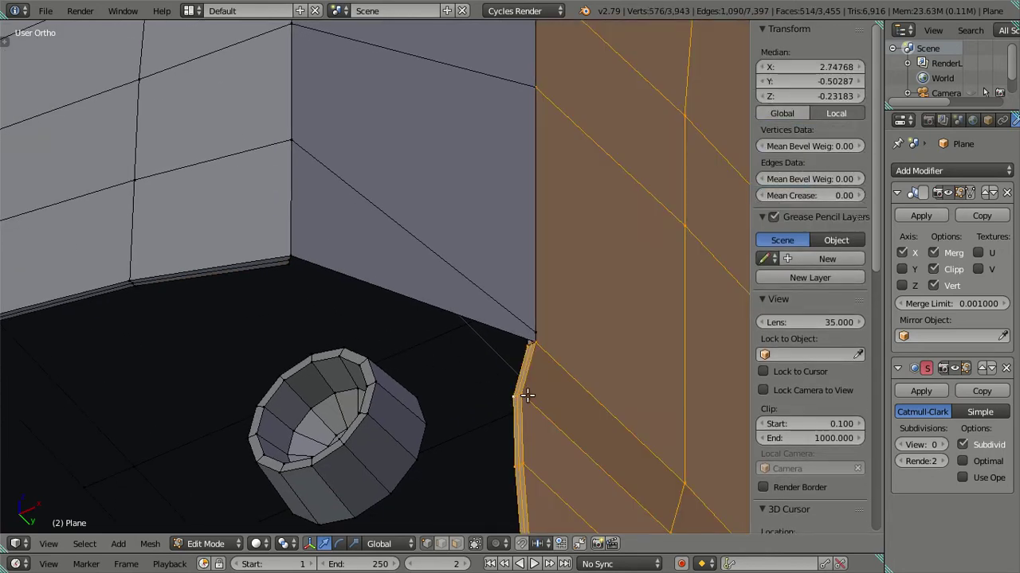
{"action": "key", "text": "h"}
Fill a face between the lip's corner edge and its long bottom edge.
{"action": "middle_click_drag", "start_coordinate": [529, 394], "coordinate": [549, 363]}
{"action": "mouse_move", "coordinate": [517, 228]}
{"action": "middle_mouse_down"}
{"action": "mouse_move", "coordinate": [535, 425]}
{"action": "mouse_move", "coordinate": [259, 269]}
{"action": "mouse_move", "coordinate": [172, 242]}
{"action": "mouse_move", "coordinate": [62, 154]}
{"action": "middle_mouse_up"}
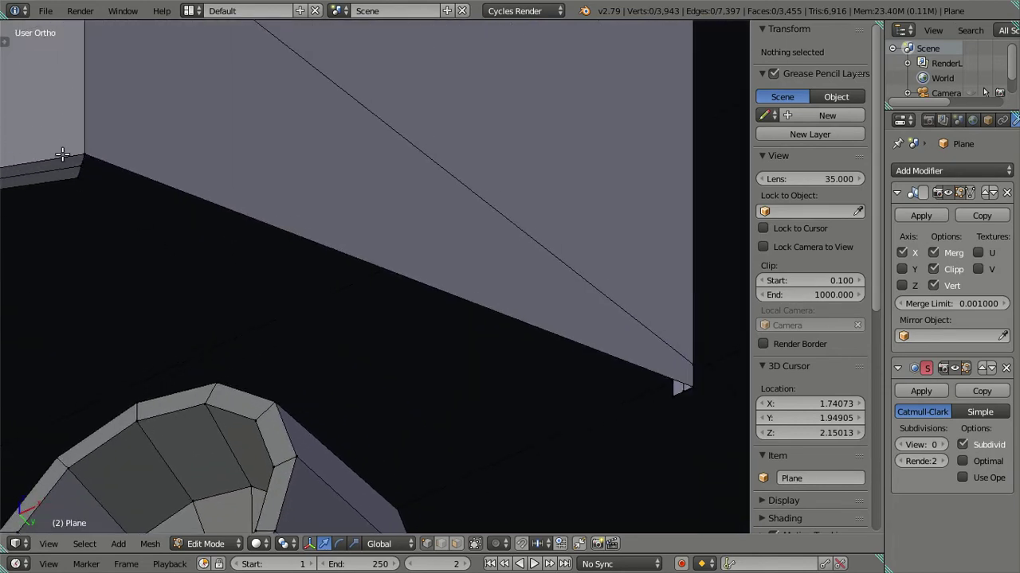
{"action": "left_click", "coordinate": [81, 157]}
{"action": "left_click", "coordinate": [608, 356], "text": "shift"}
{"action": "left_click", "coordinate": [695, 391], "text": "shift"}
{"action": "left_click", "coordinate": [696, 385], "text": "shift"}
{"action": "key", "text": "f"}
Fill a second face closing the lip at its left corner vertices.
{"action": "left_click", "coordinate": [673, 392]}
{"action": "left_click", "coordinate": [678, 389], "text": "shift"}
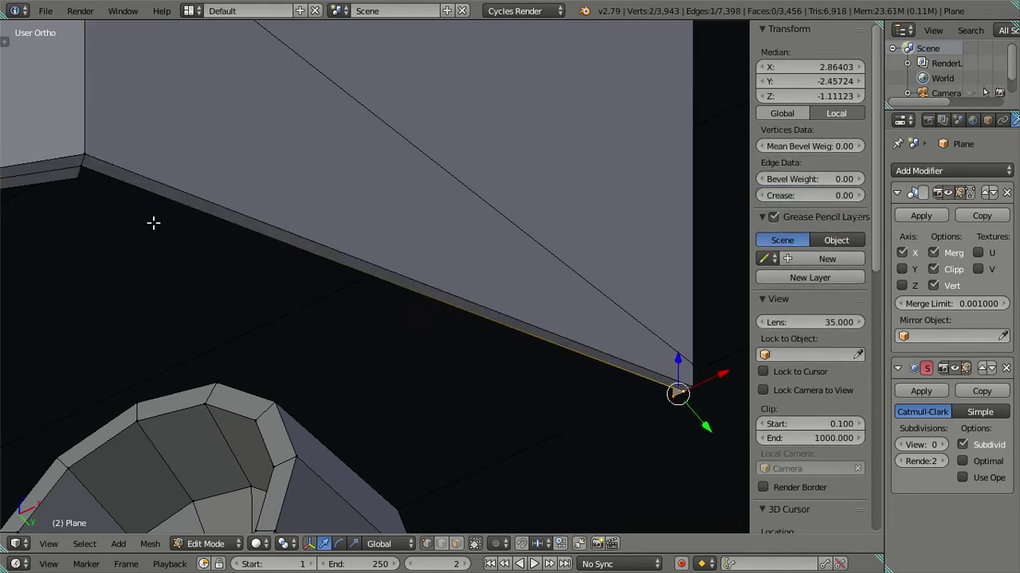
{"action": "left_click", "coordinate": [80, 169], "text": "shift"}
{"action": "left_click", "coordinate": [76, 180], "text": "shift"}
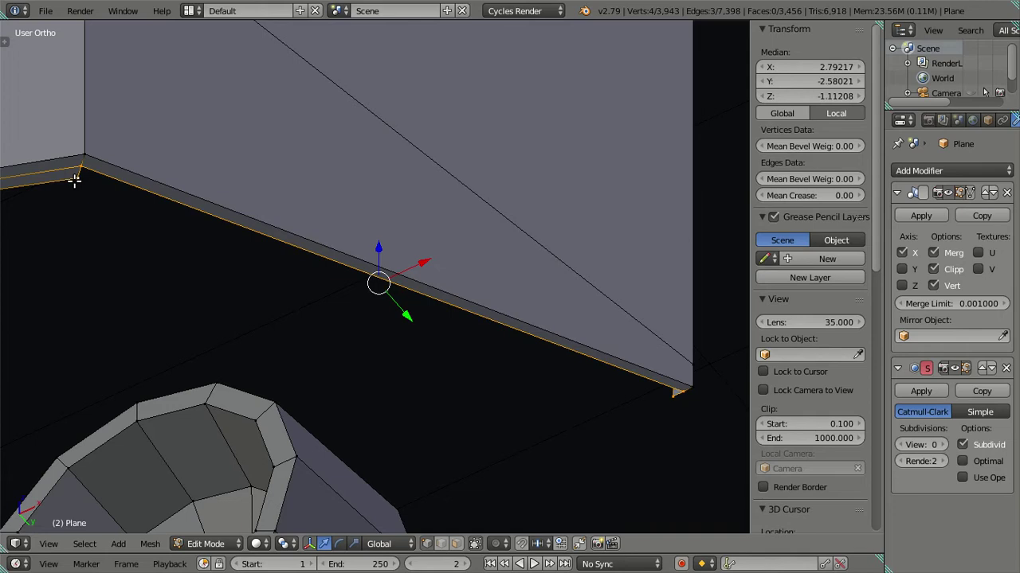
{"action": "key", "text": "f"}
{"action": "scroll", "coordinate": [74, 180], "scroll_direction": "down", "scroll_amount": 3}
Fill two more faces between the short corner edges and long bottom edge of the next lip strip.
{"action": "mouse_move", "coordinate": [61, 164]}
{"action": "middle_mouse_down"}
{"action": "mouse_move", "coordinate": [590, 154]}
{"action": "mouse_move", "coordinate": [446, 295]}
{"action": "mouse_move", "coordinate": [250, 287]}
{"action": "middle_mouse_up"}
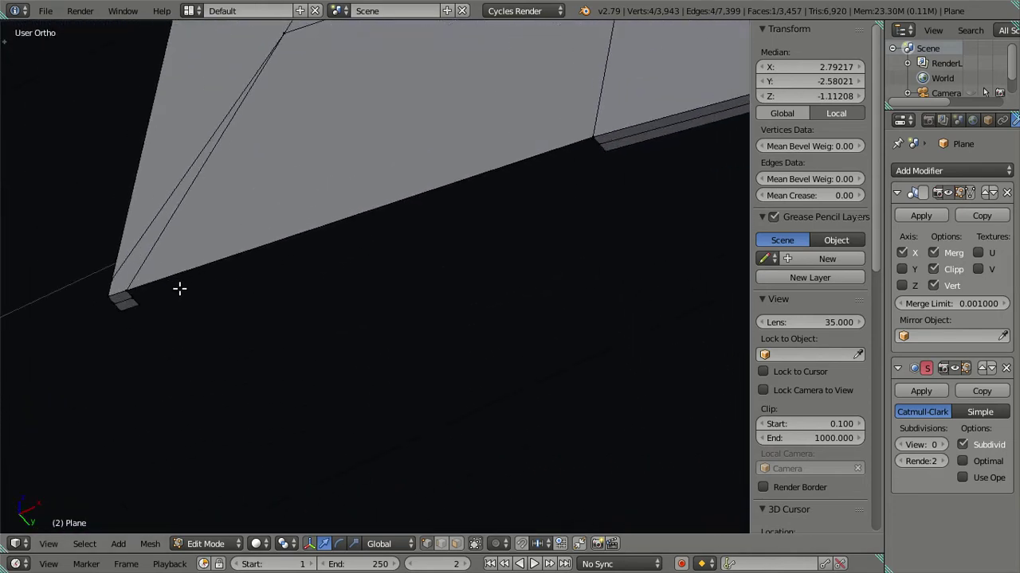
{"action": "left_click", "coordinate": [125, 298]}
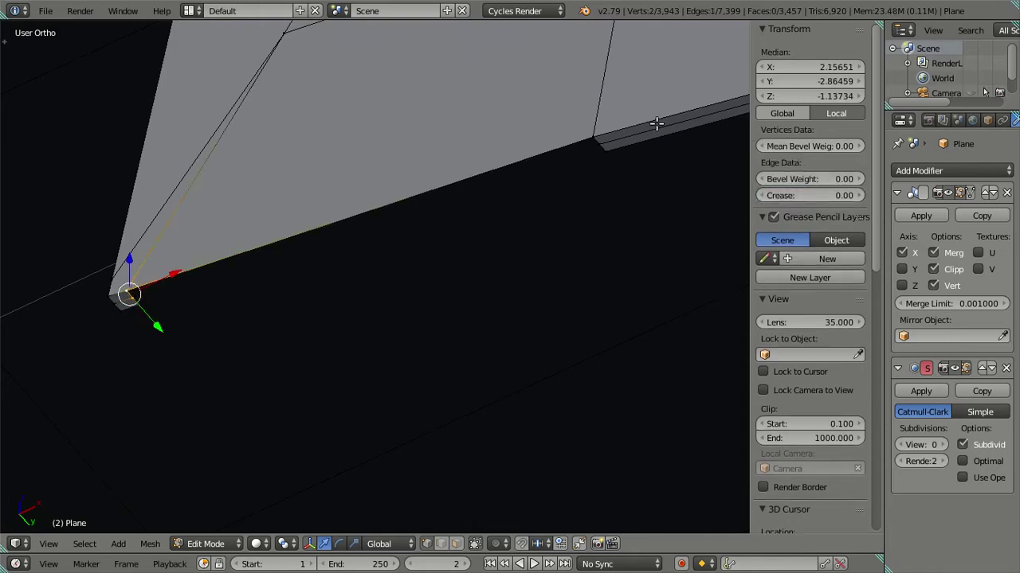
{"action": "left_click", "coordinate": [597, 142], "text": "shift"}
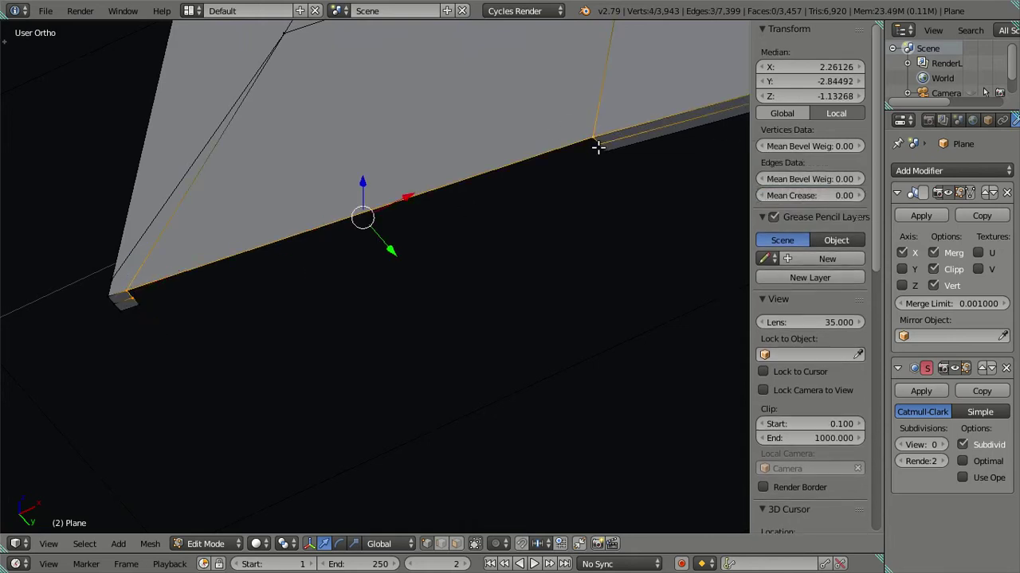
{"action": "key", "text": "f"}
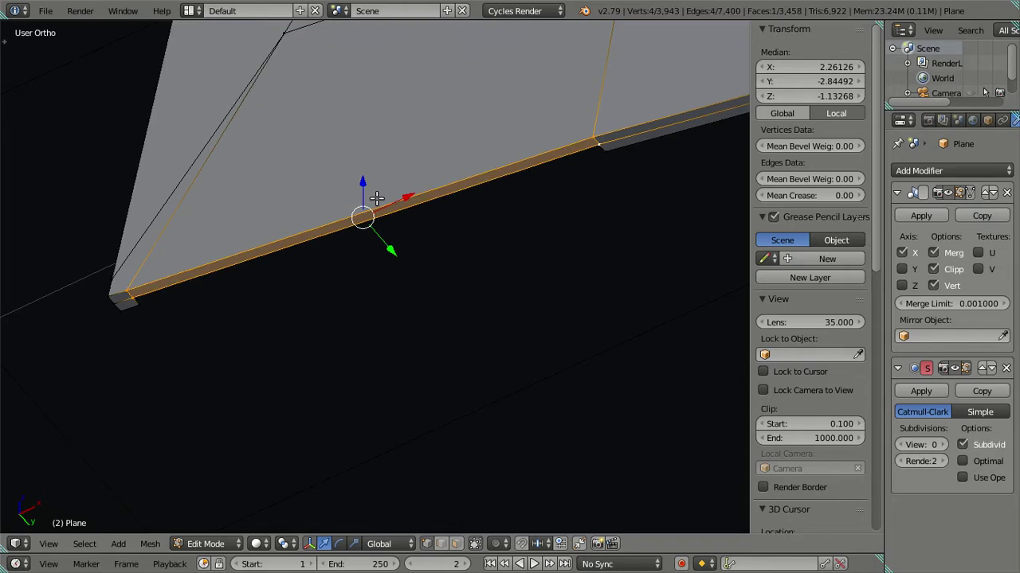
{"action": "right_click", "coordinate": [133, 311]}
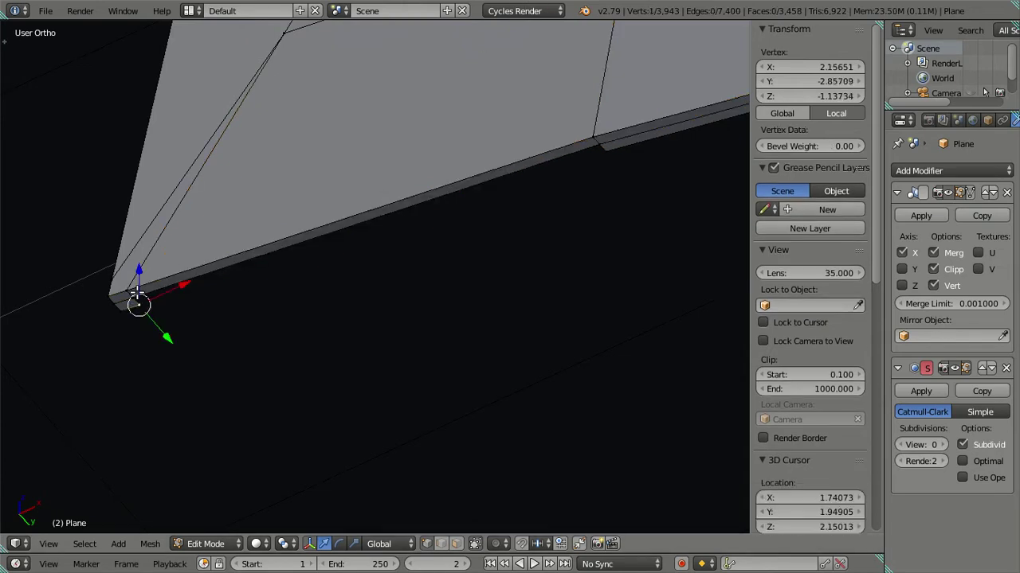
{"action": "right_click", "coordinate": [599, 149], "text": "ctrl"}
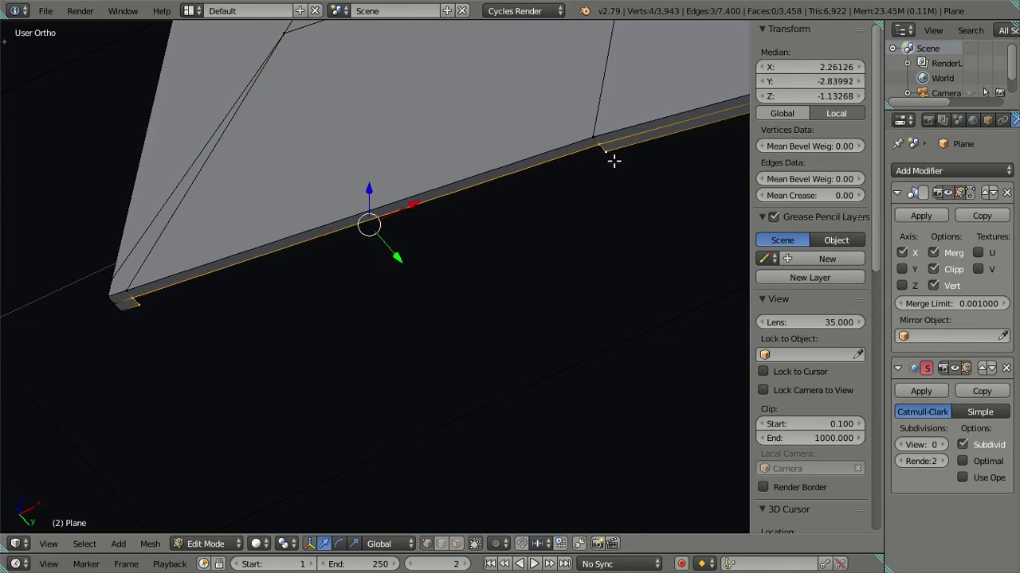
{"action": "scroll", "coordinate": [605, 192], "scroll_direction": "down", "scroll_amount": 2}
{"action": "key", "text": "f"}
Clear the selection and check the linked body mesh from a new angle.
{"action": "key", "text": "a"}
{"action": "mouse_move", "coordinate": [599, 199]}
{"action": "middle_mouse_down"}
{"action": "mouse_move", "coordinate": [407, 240]}
{"action": "mouse_move", "coordinate": [445, 221]}
{"action": "mouse_move", "coordinate": [424, 273]}
{"action": "middle_mouse_up"}
{"action": "scroll", "coordinate": [576, 202], "scroll_direction": "down", "scroll_amount": 2}
{"action": "key", "text": "l"}
{"action": "key", "text": "a"}
{"action": "scroll", "coordinate": [444, 221], "scroll_direction": "up", "scroll_amount": 3}
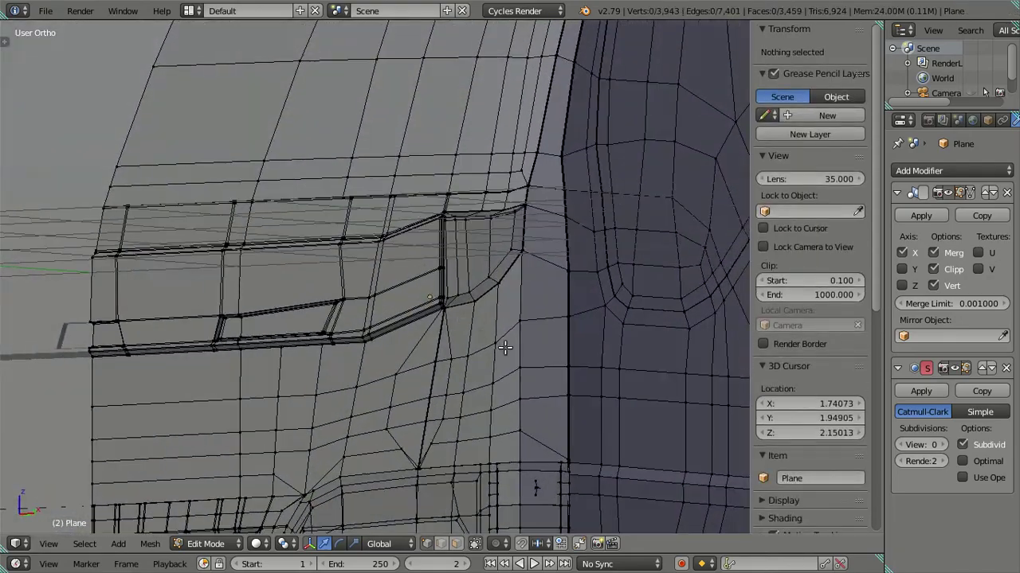
Hide the linked lower strip and recess panel pieces, then clear the selection.
{"action": "right_click", "coordinate": [501, 345]}
{"action": "key", "text": "l"}
{"action": "key", "text": "l"}
{"action": "key", "text": "l"}
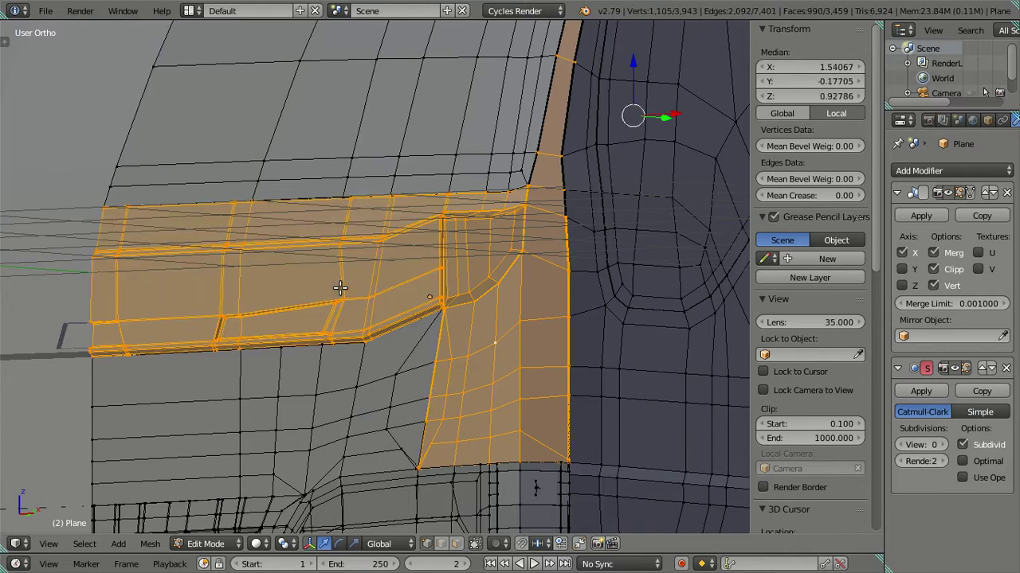
{"action": "key", "text": "h"}
{"action": "mouse_move", "coordinate": [359, 364]}
{"action": "middle_mouse_down"}
{"action": "mouse_move", "coordinate": [382, 200]}
{"action": "mouse_move", "coordinate": [368, 323]}
{"action": "middle_mouse_up"}
{"action": "right_click", "coordinate": [368, 322]}
{"action": "key", "text": "l"}
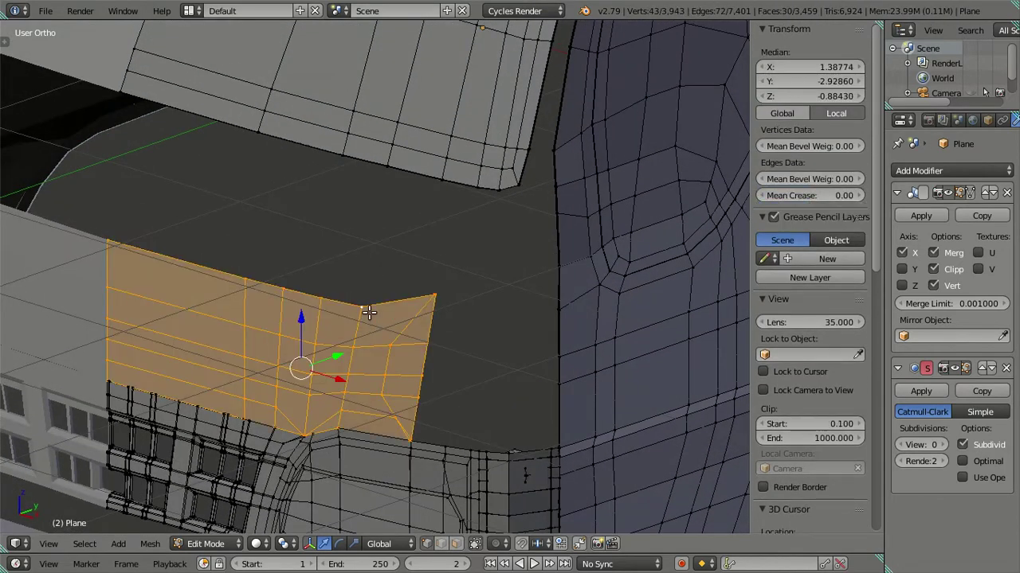
{"action": "key", "text": "a"}
Hide the arched panel and window-grid pieces.
{"action": "right_click", "coordinate": [379, 298], "text": "alt"}
{"action": "right_click", "coordinate": [275, 474]}
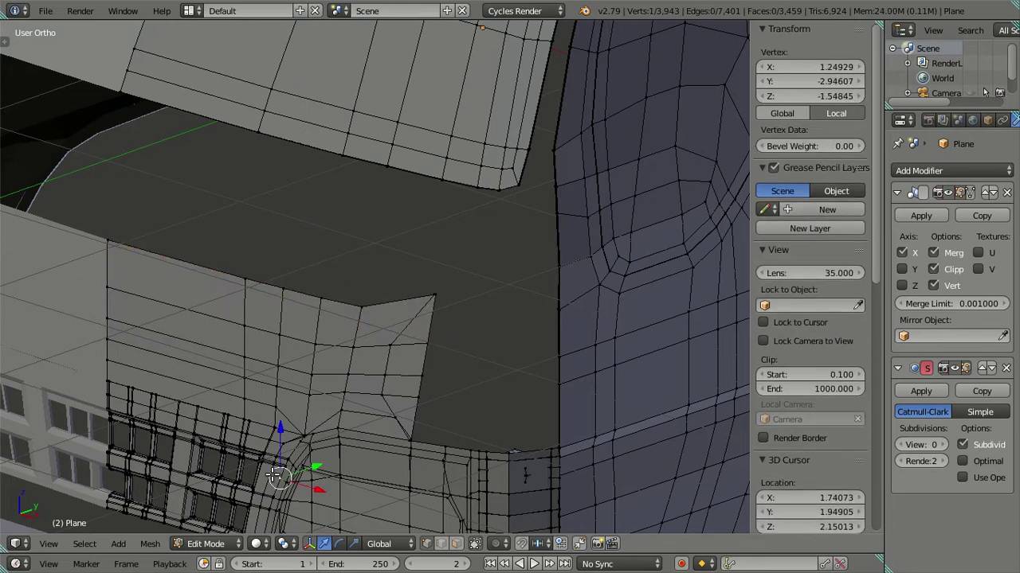
{"action": "key", "text": "l"}
{"action": "key", "text": "l"}
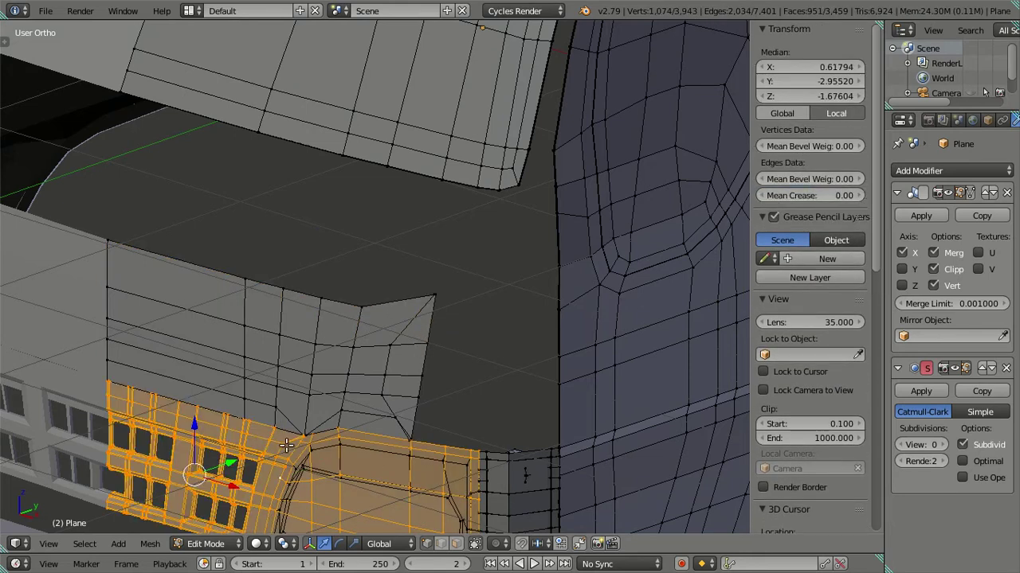
{"action": "key", "text": "l"}
{"action": "key", "text": "l"}
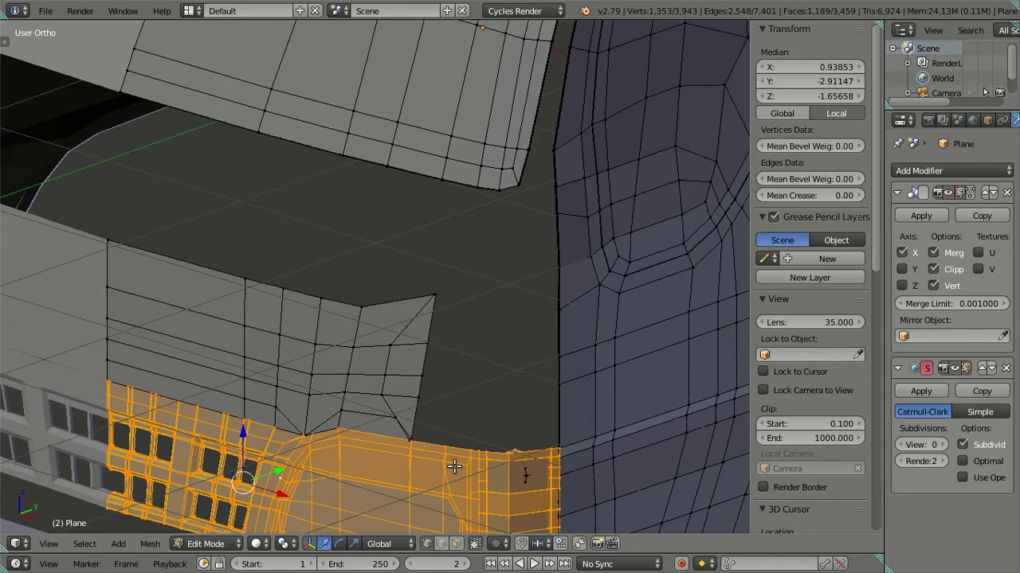
{"action": "key", "text": "h"}
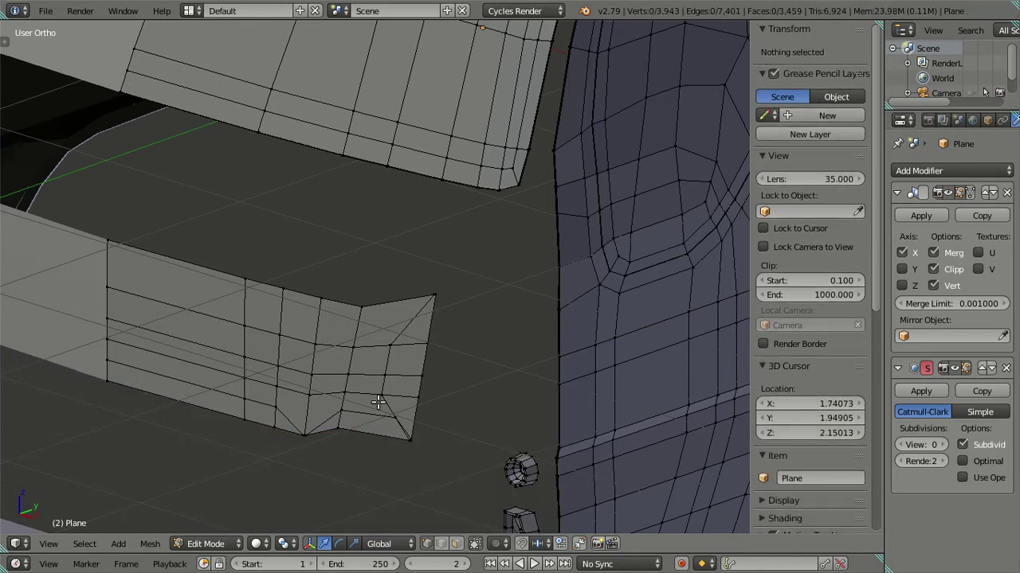
Select the top and bottom edge loops of the remaining wall piece.
{"action": "middle_click_drag", "start_coordinate": [378, 401], "coordinate": [399, 296]}
{"action": "scroll", "coordinate": [398, 296], "scroll_direction": "up", "scroll_amount": 3}
{"action": "middle_click_drag", "start_coordinate": [295, 223], "coordinate": [318, 246]}
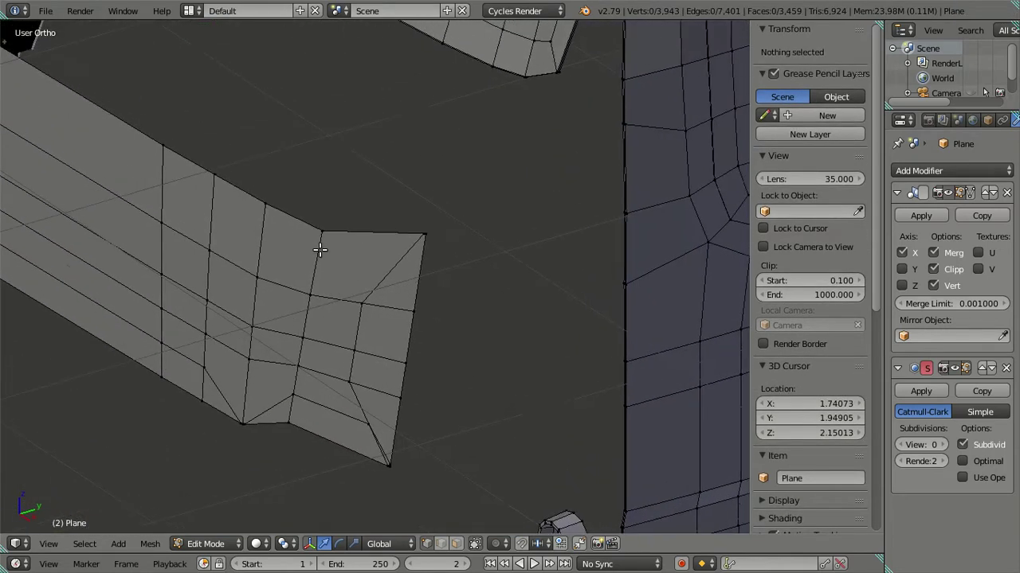
{"action": "left_click", "coordinate": [349, 231], "text": "alt"}
{"action": "scroll", "coordinate": [400, 392], "scroll_direction": "down", "scroll_amount": 3}
{"action": "left_click", "coordinate": [342, 375], "text": "alt+shift"}
{"action": "scroll", "coordinate": [391, 329], "scroll_direction": "up", "scroll_amount": 3}
{"action": "mouse_move", "coordinate": [397, 317]}
{"action": "middle_mouse_down"}
{"action": "mouse_move", "coordinate": [329, 311]}
{"action": "mouse_move", "coordinate": [298, 291]}
{"action": "middle_mouse_up"}
{"action": "scroll", "coordinate": [298, 291], "scroll_direction": "up", "scroll_amount": 2}
Test-extrude the two edge loops along Y, cancelling each move.
{"action": "key", "text": "e"}
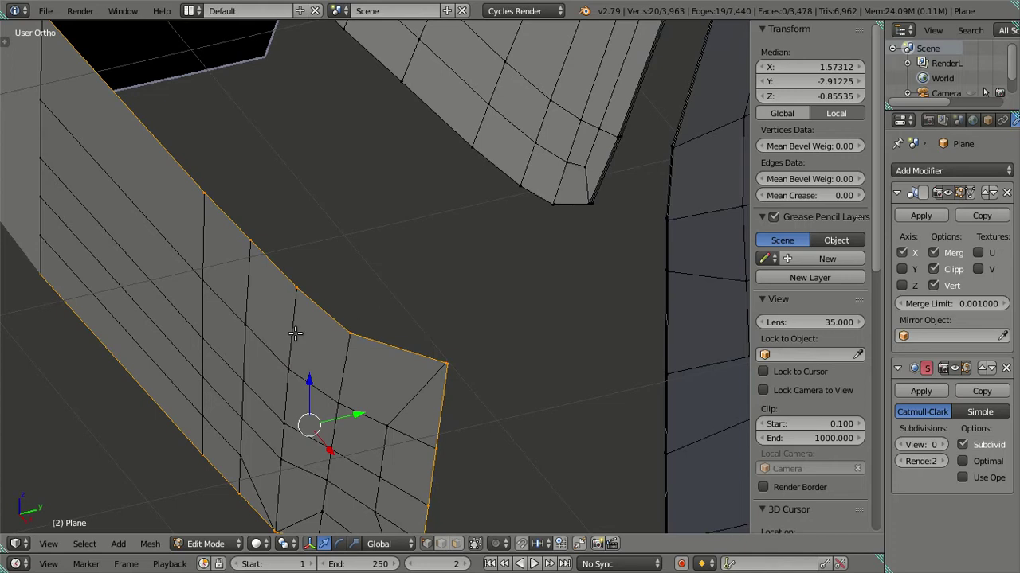
{"action": "key", "text": "y"}
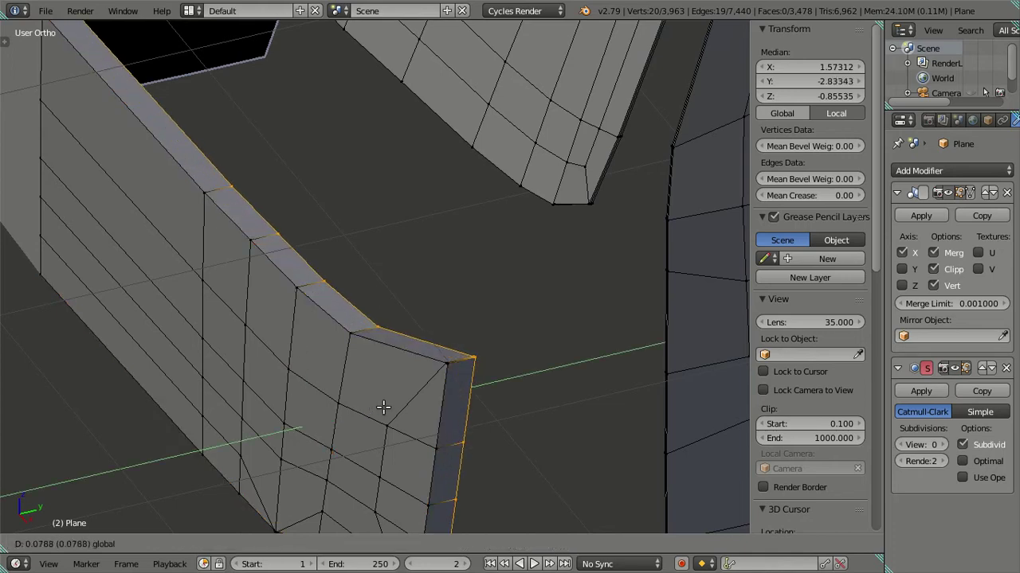
{"action": "right_click", "coordinate": [383, 407]}
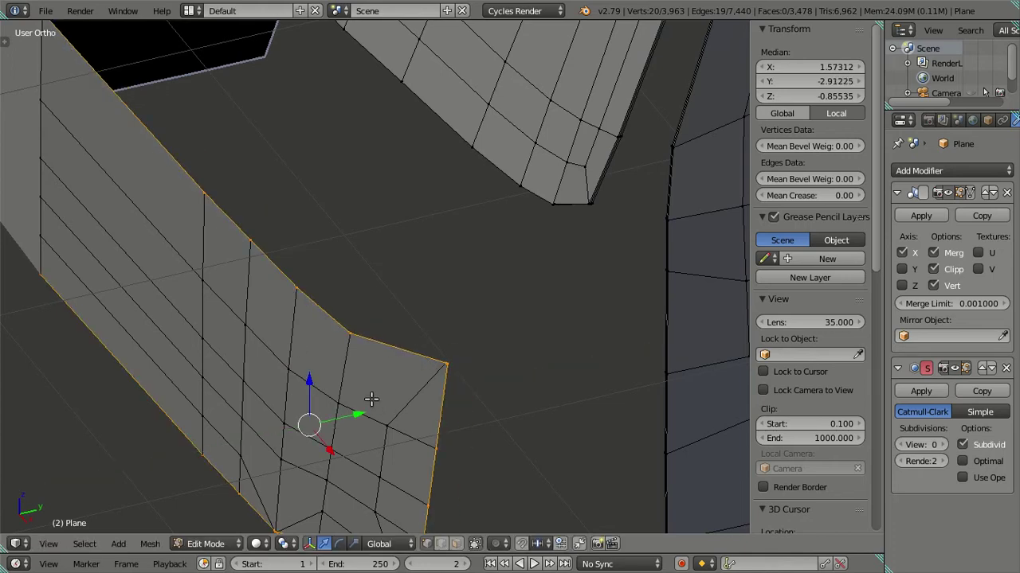
{"action": "key", "text": "g"}
{"action": "key", "text": "y"}
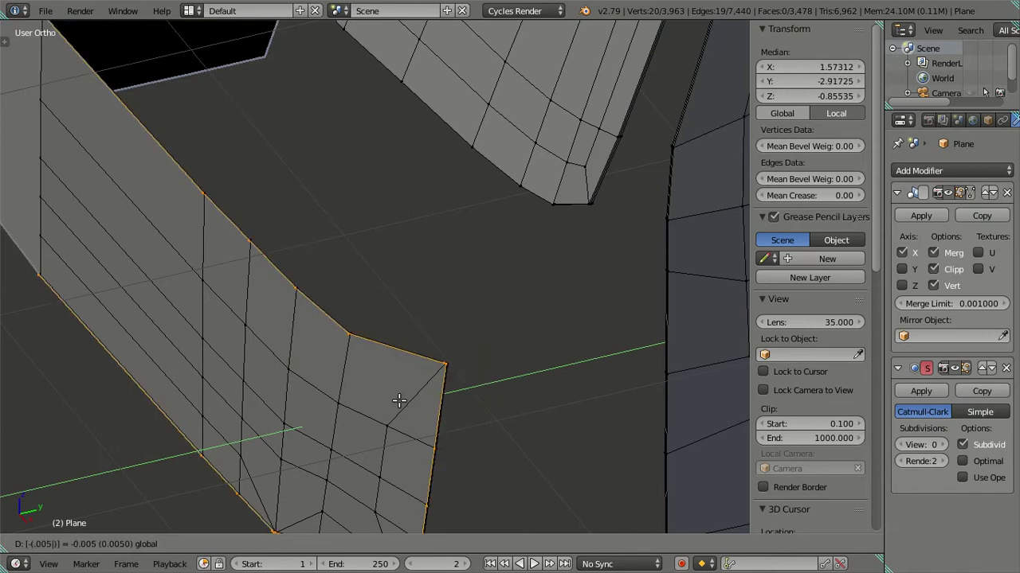
{"action": "right_click", "coordinate": [388, 394]}
{"action": "key", "text": "e"}
{"action": "right_click", "coordinate": [375, 399]}
{"action": "left_click_drag", "start_coordinate": [356, 415], "coordinate": [403, 396]}
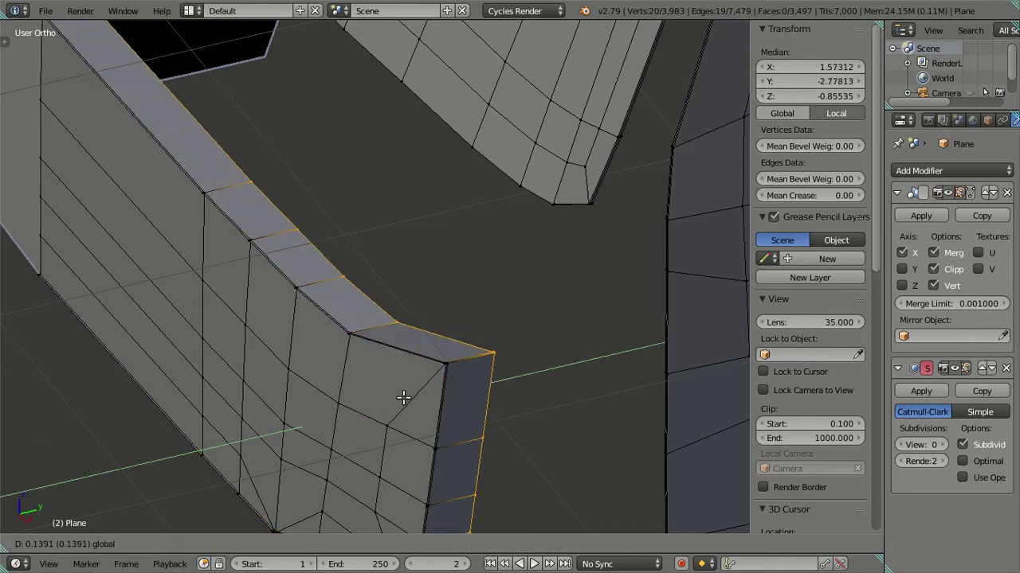
{"action": "key", "text": "0"}
{"action": "key", "text": "Return"}
{"action": "mouse_move", "coordinate": [403, 398]}
{"action": "middle_mouse_down"}
{"action": "mouse_move", "coordinate": [411, 368]}
{"action": "mouse_move", "coordinate": [375, 356]}
{"action": "mouse_move", "coordinate": [358, 385]}
{"action": "mouse_move", "coordinate": [353, 177]}
{"action": "mouse_move", "coordinate": [419, 280]}
{"action": "mouse_move", "coordinate": [275, 271]}
{"action": "mouse_move", "coordinate": [664, 257]}
{"action": "middle_mouse_up"}
Isolate the Plane object in local view and undo the extra extruded geometry.
{"action": "key", "text": "Tab"}
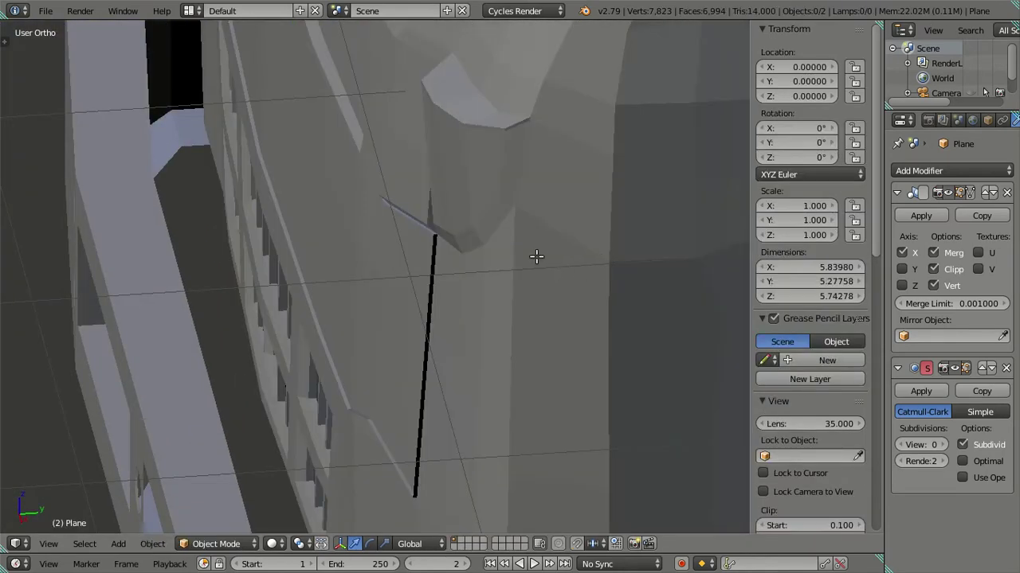
{"action": "key", "text": "KP_Divide"}
{"action": "key", "text": "Tab"}
{"action": "key", "text": "ctrl+z"}
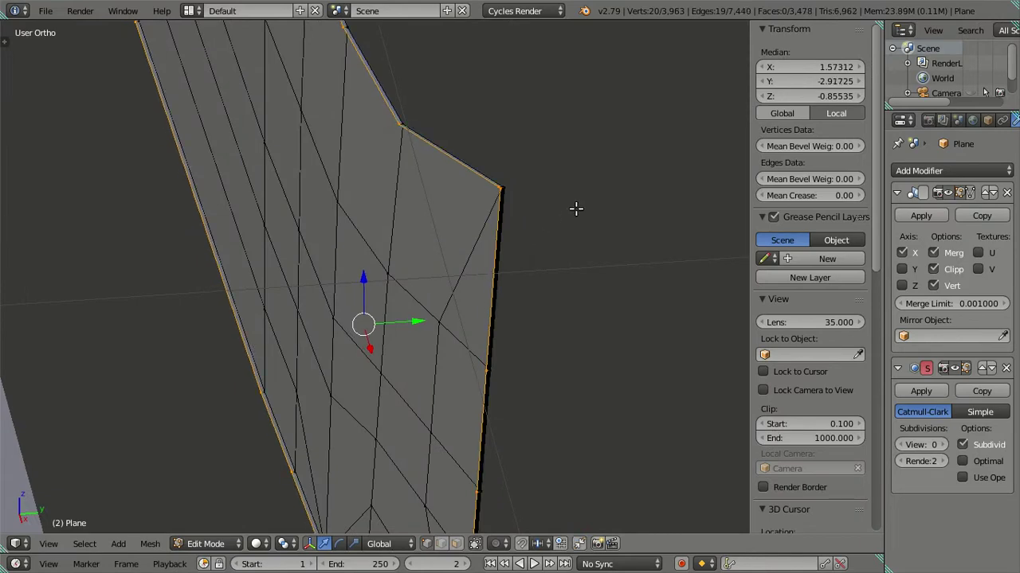
{"action": "key", "text": "ctrl+z"}
{"action": "key", "text": "ctrl+z"}
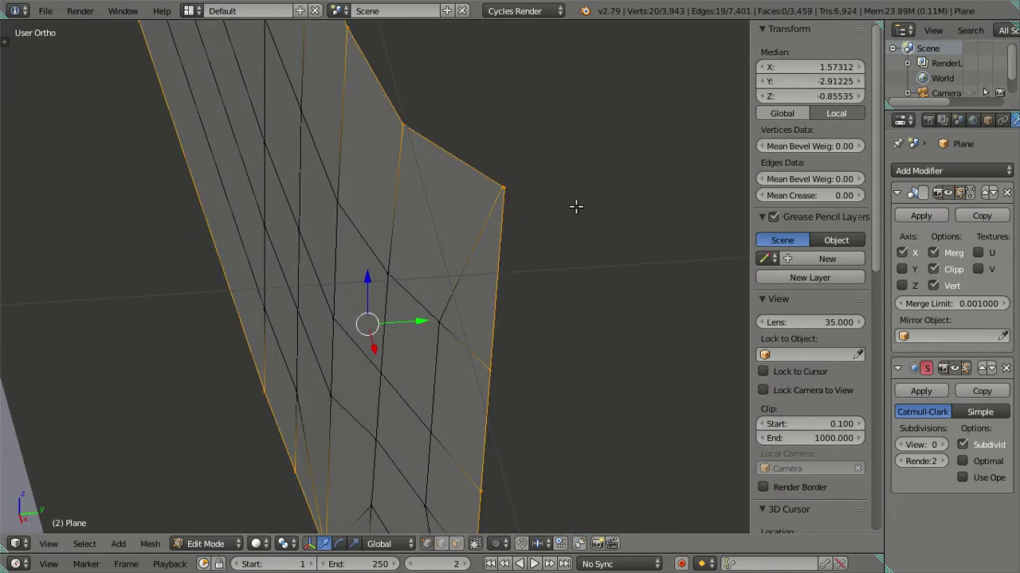
{"action": "key", "text": "ctrl+z"}
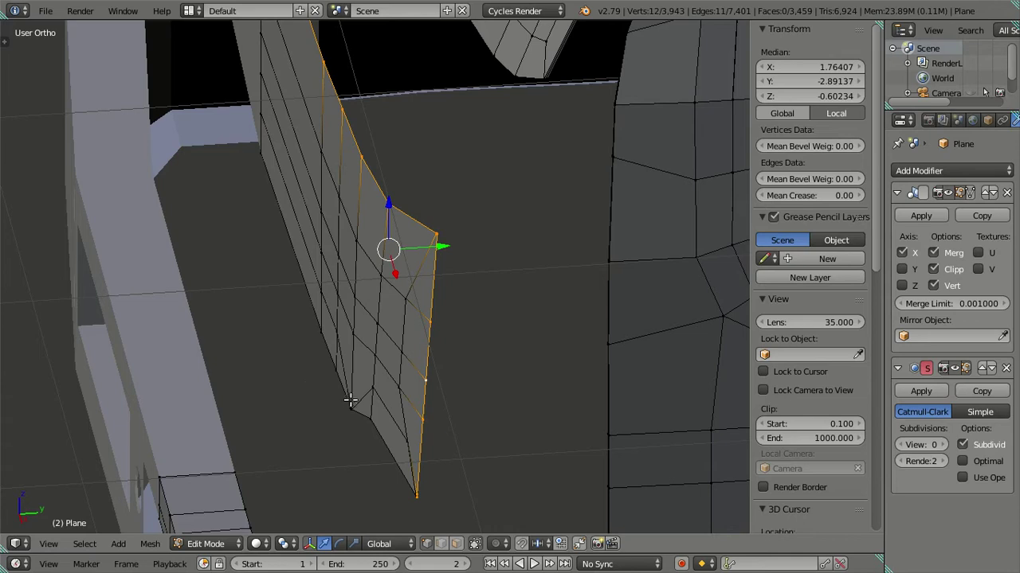
{"action": "key", "text": "ctrl+z"}
{"action": "scroll", "coordinate": [463, 346], "scroll_direction": "up", "scroll_amount": 2}
{"action": "key", "text": "KP_Decimal"}
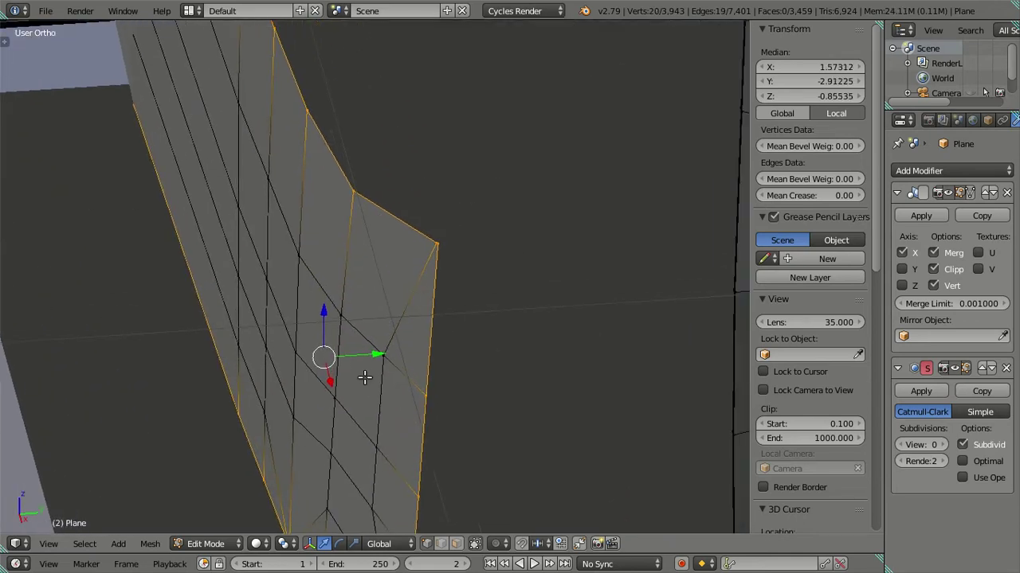
{"action": "scroll", "coordinate": [364, 377], "scroll_direction": "up", "scroll_amount": 2}
Extrude the panel's boundary edges a small exact distance along Y into a thin lip.
{"action": "key", "text": "ctrl+shift+z"}
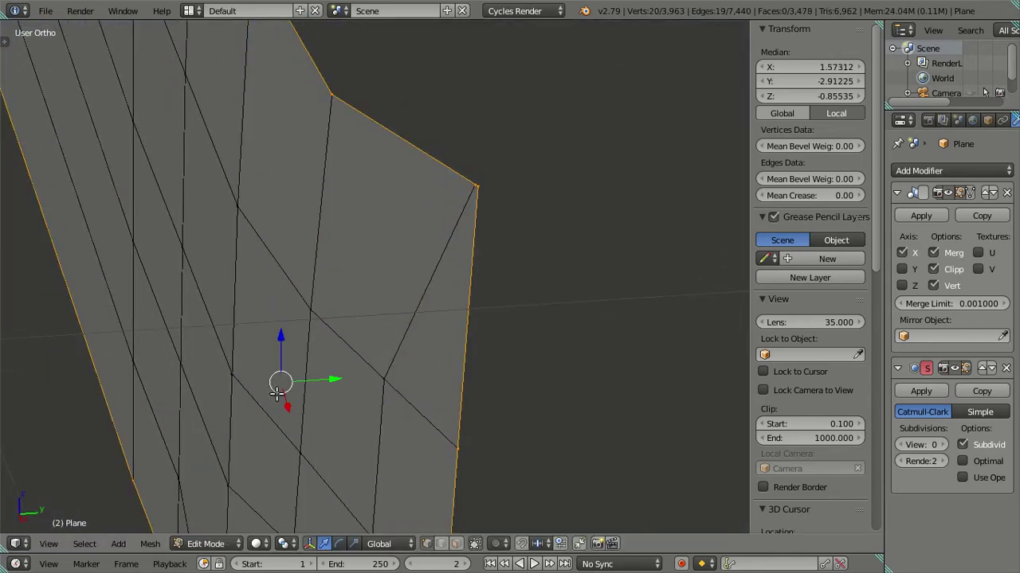
{"action": "key", "text": "g"}
{"action": "key", "text": "y"}
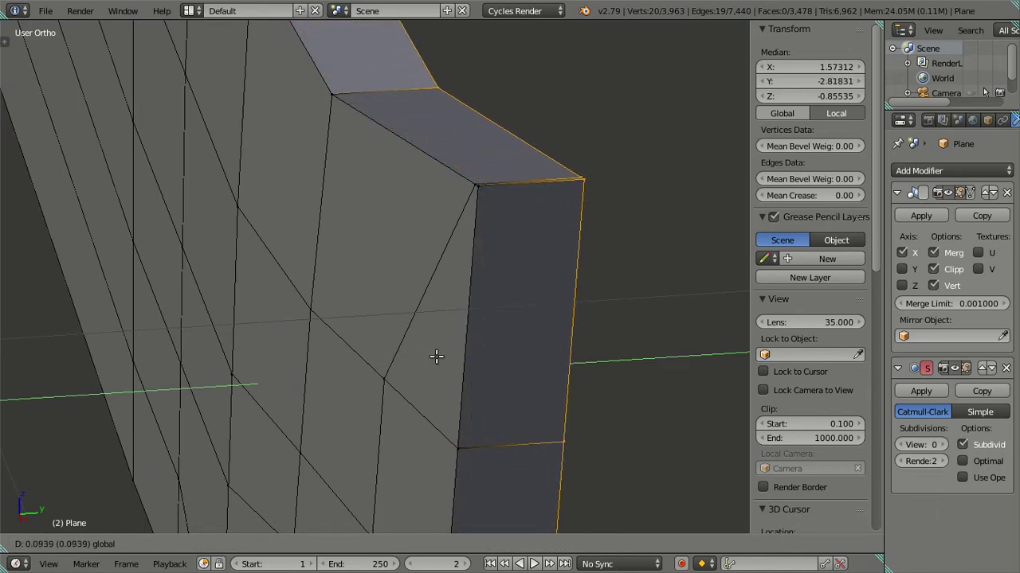
{"action": "left_click", "coordinate": [436, 341]}
{"action": "key", "text": "e"}
{"action": "key", "text": "Escape"}
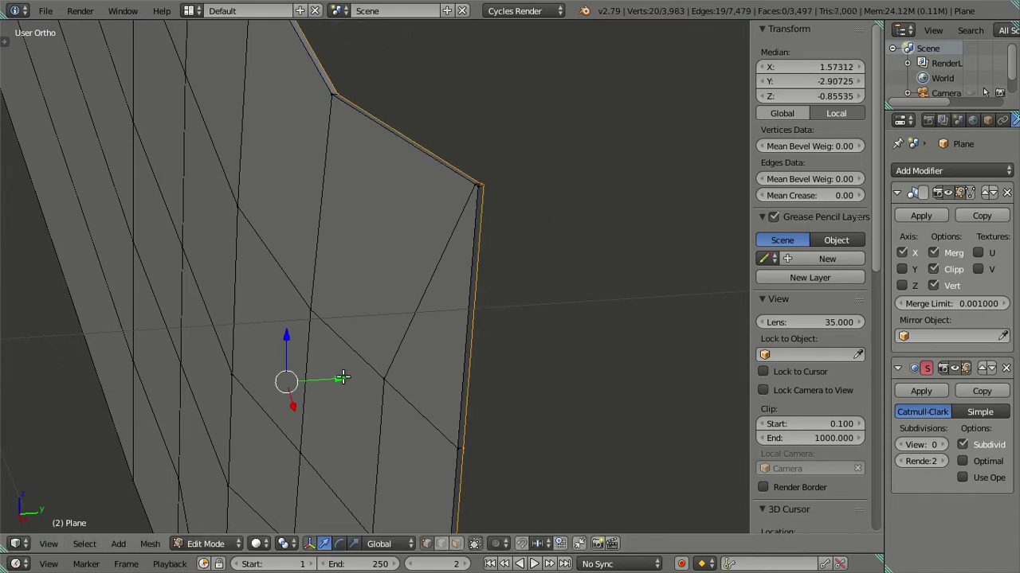
{"action": "key", "text": "g"}
{"action": "key", "text": "y"}
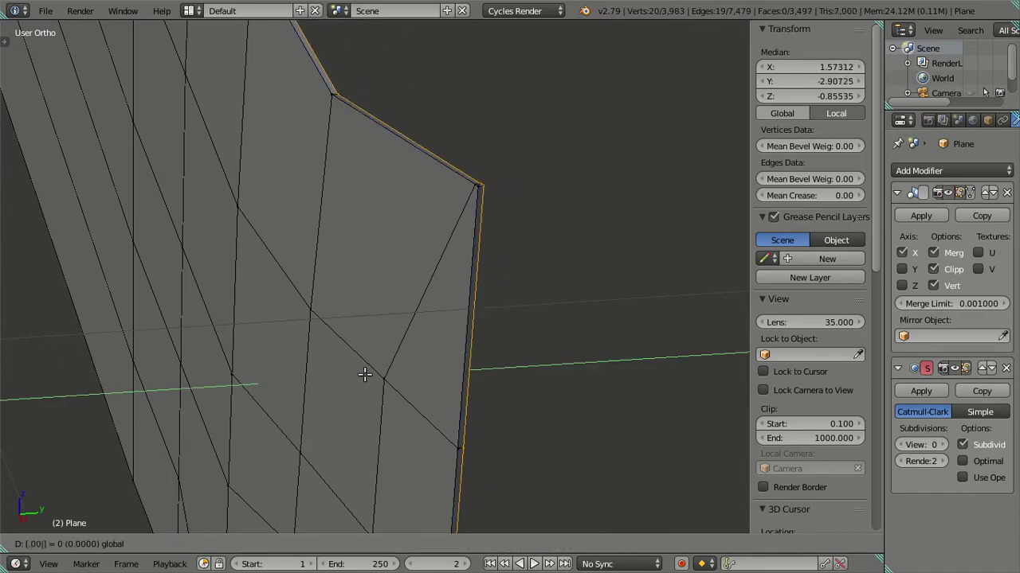
{"action": "key", "text": "Return"}
Inspect the new lip from around the panel, then deselect everything.
{"action": "scroll", "coordinate": [364, 364], "scroll_direction": "down", "scroll_amount": 4}
{"action": "mouse_move", "coordinate": [364, 363]}
{"action": "middle_mouse_down"}
{"action": "mouse_move", "coordinate": [432, 383]}
{"action": "mouse_move", "coordinate": [405, 432]}
{"action": "mouse_move", "coordinate": [337, 155]}
{"action": "middle_mouse_up"}
{"action": "scroll", "coordinate": [279, 378], "scroll_direction": "up", "scroll_amount": 4}
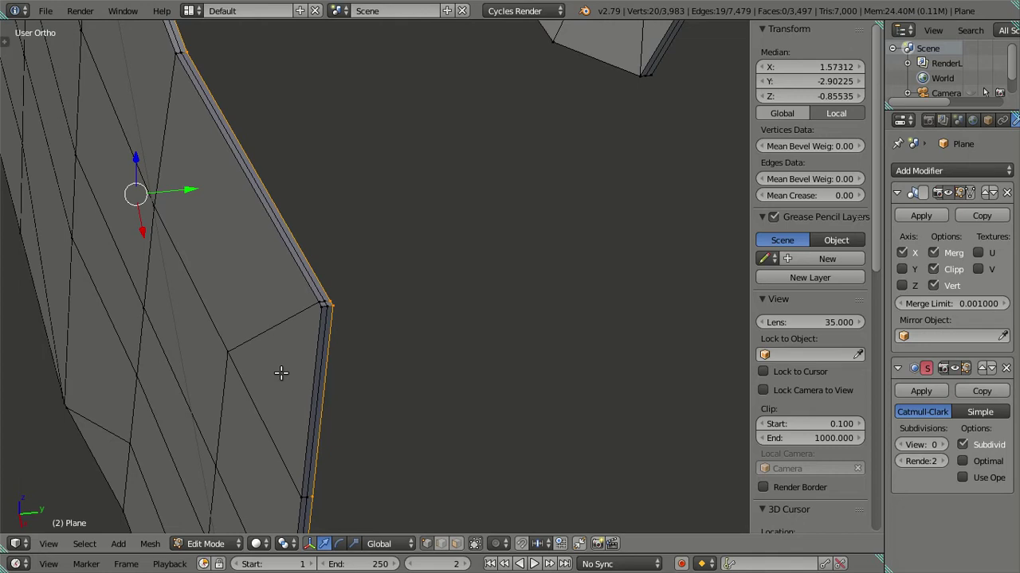
{"action": "scroll", "coordinate": [296, 380], "scroll_direction": "down", "scroll_amount": 3}
{"action": "mouse_move", "coordinate": [295, 348]}
{"action": "middle_mouse_down"}
{"action": "mouse_move", "coordinate": [359, 257]}
{"action": "mouse_move", "coordinate": [415, 269]}
{"action": "mouse_move", "coordinate": [425, 252]}
{"action": "mouse_move", "coordinate": [342, 315]}
{"action": "middle_mouse_up"}
{"action": "key", "text": "a"}
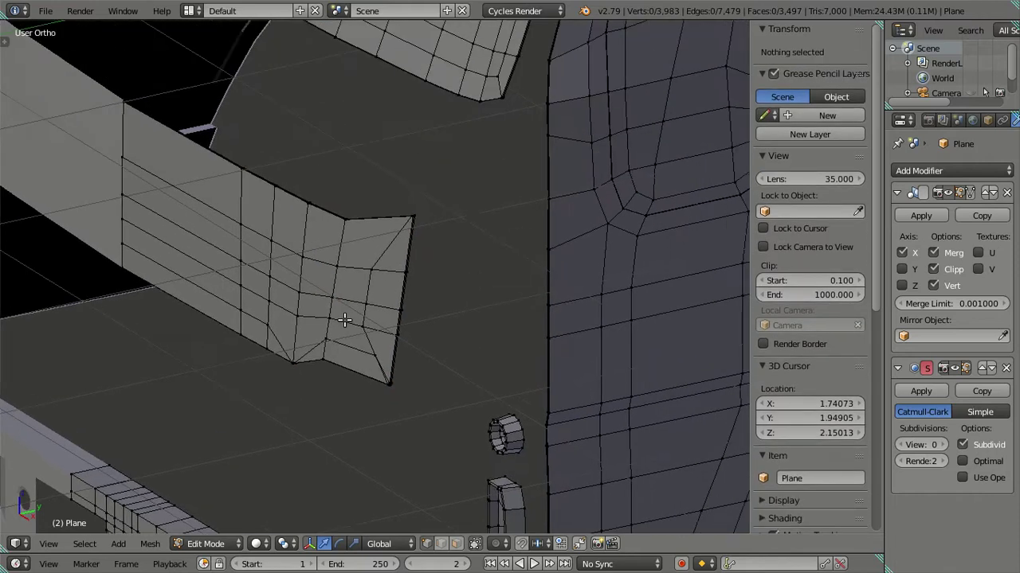
{"action": "scroll", "coordinate": [343, 316], "scroll_direction": "down", "scroll_amount": 2}
Reveal all hidden parts, then hide the lower wall and upper panel sections.
{"action": "key", "text": "alt+h"}
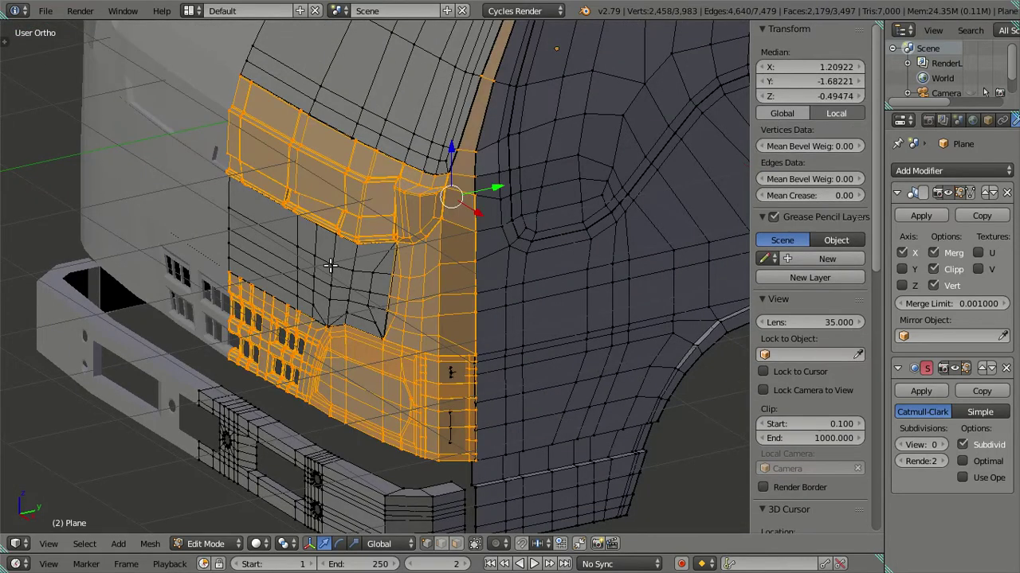
{"action": "key", "text": "a"}
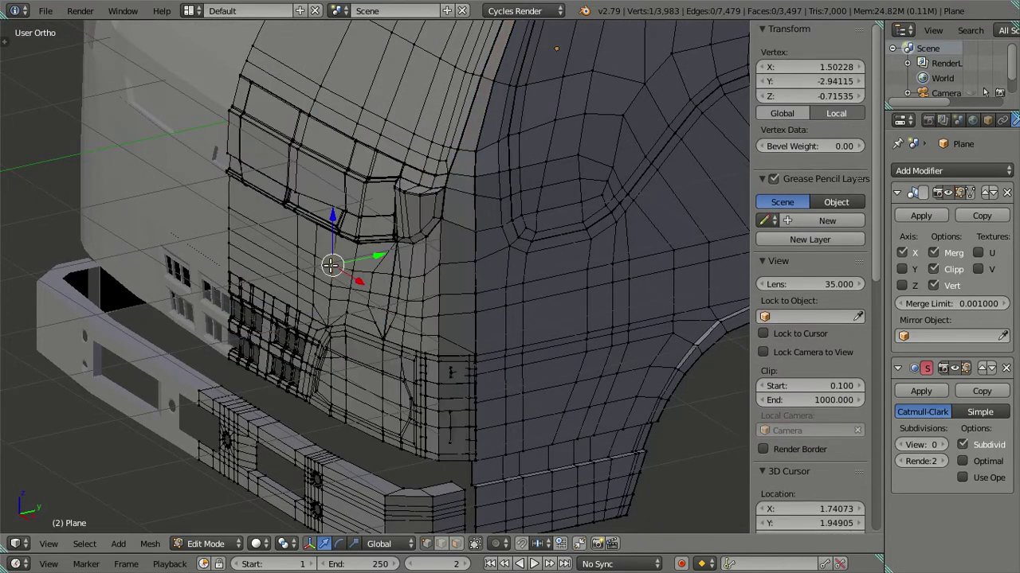
{"action": "key", "text": "l"}
{"action": "key", "text": "l"}
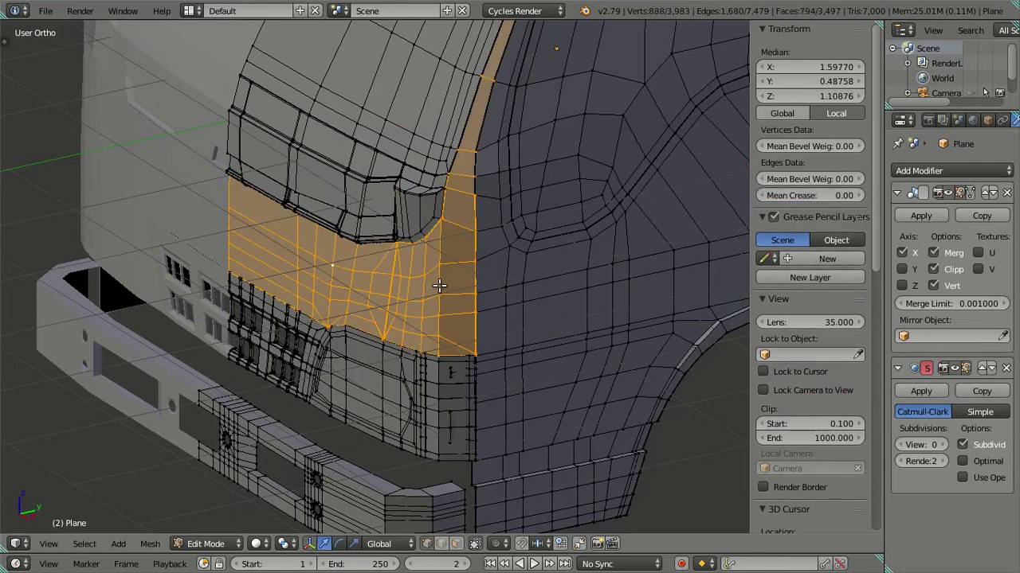
{"action": "key", "text": "l"}
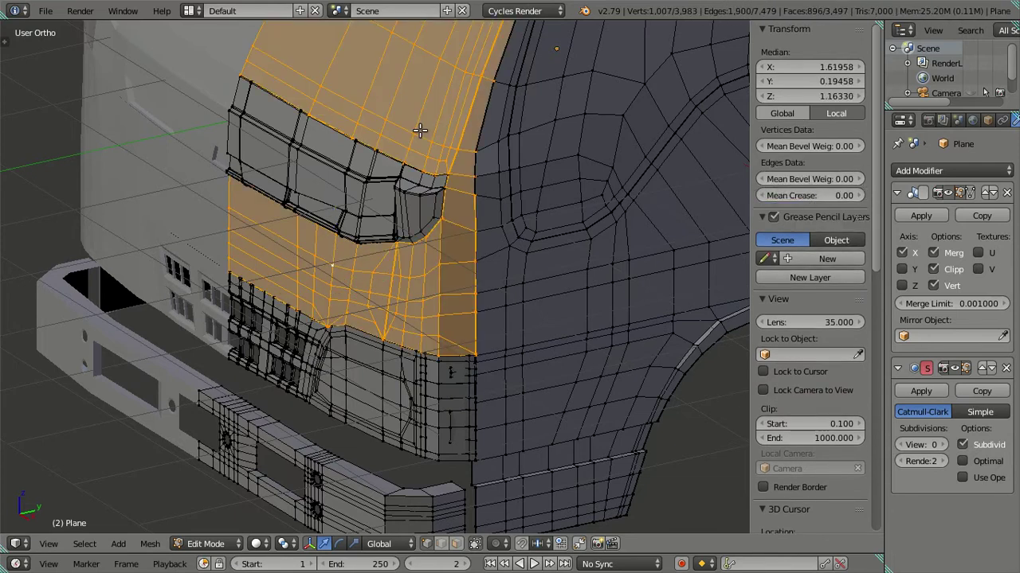
{"action": "key", "text": "h"}
Select the bumper-side front panel, its right-hand section and the inner front faces.
{"action": "scroll", "coordinate": [394, 342], "scroll_direction": "up", "scroll_amount": 3}
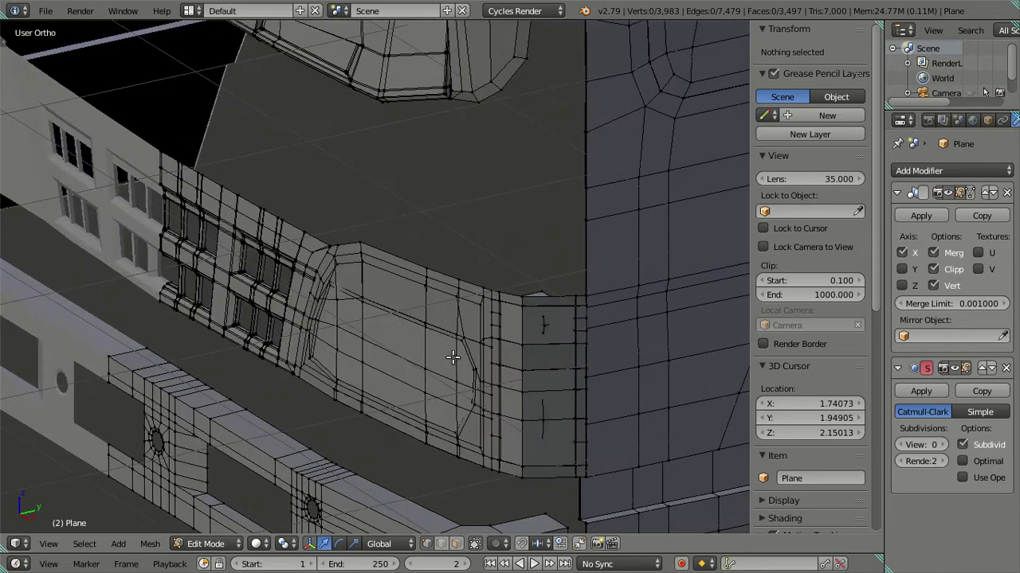
{"action": "scroll", "coordinate": [432, 273], "scroll_direction": "up", "scroll_amount": 1}
{"action": "right_click", "coordinate": [358, 256]}
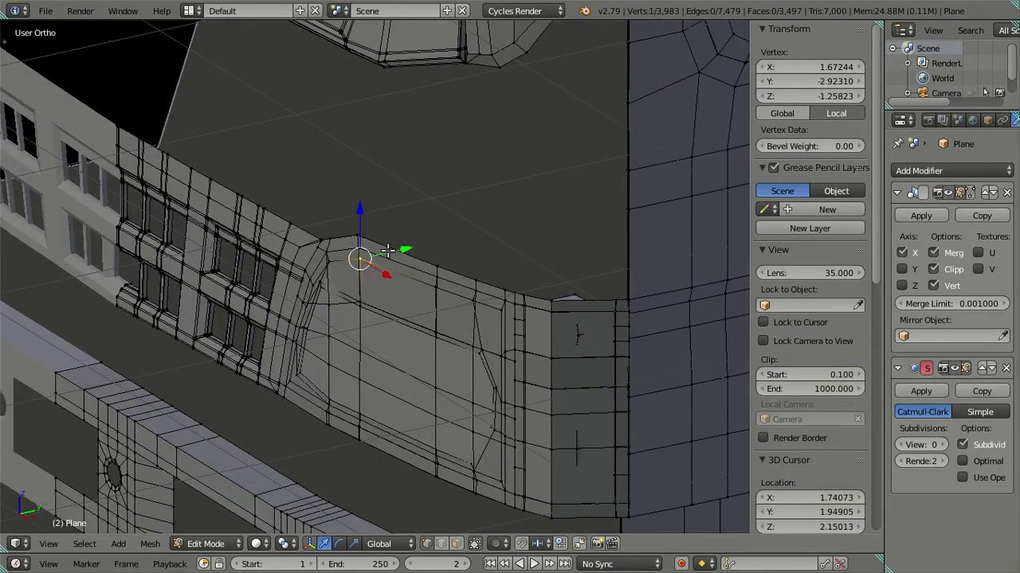
{"action": "key", "text": "l"}
{"action": "key", "text": "l"}
{"action": "key", "text": "l"}
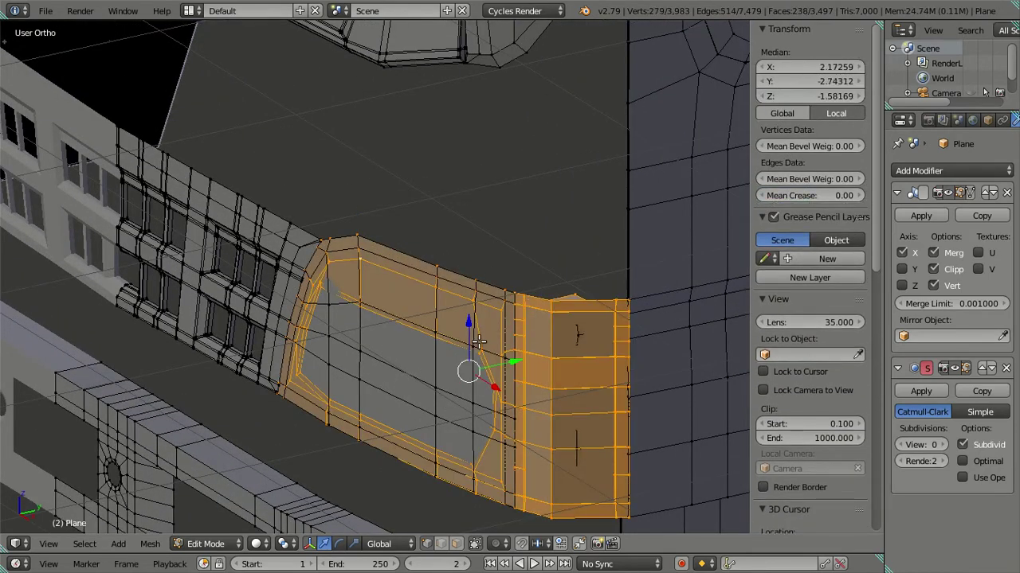
{"action": "key", "text": "l"}
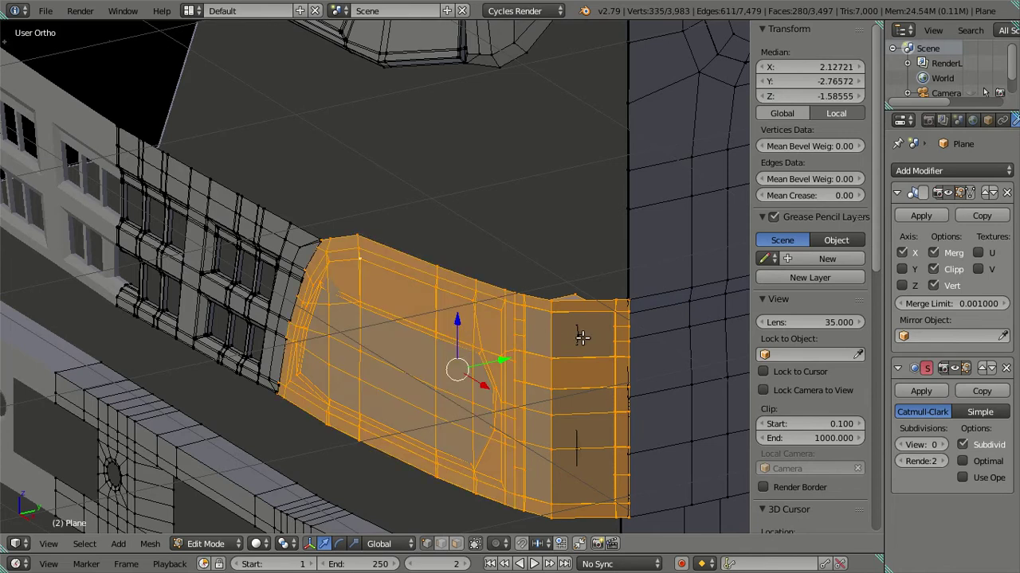
{"action": "key", "text": "l"}
Hide the selected front panels and select the window-grid panel's outer edge loop.
{"action": "key", "text": "h"}
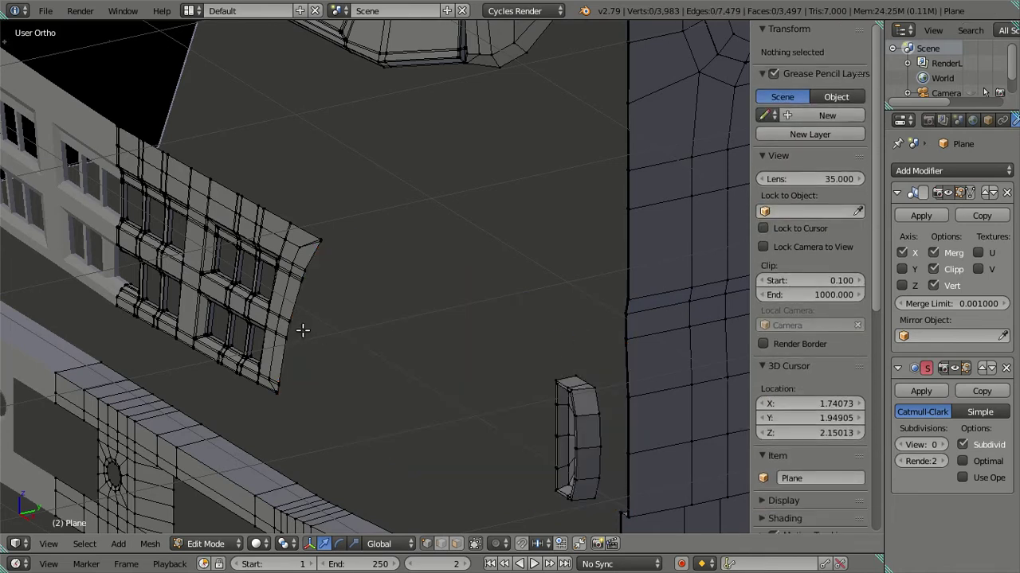
{"action": "scroll", "coordinate": [314, 295], "scroll_direction": "up", "scroll_amount": 1}
{"action": "scroll", "coordinate": [462, 308], "scroll_direction": "up", "scroll_amount": 2}
{"action": "scroll", "coordinate": [526, 307], "scroll_direction": "up", "scroll_amount": 2}
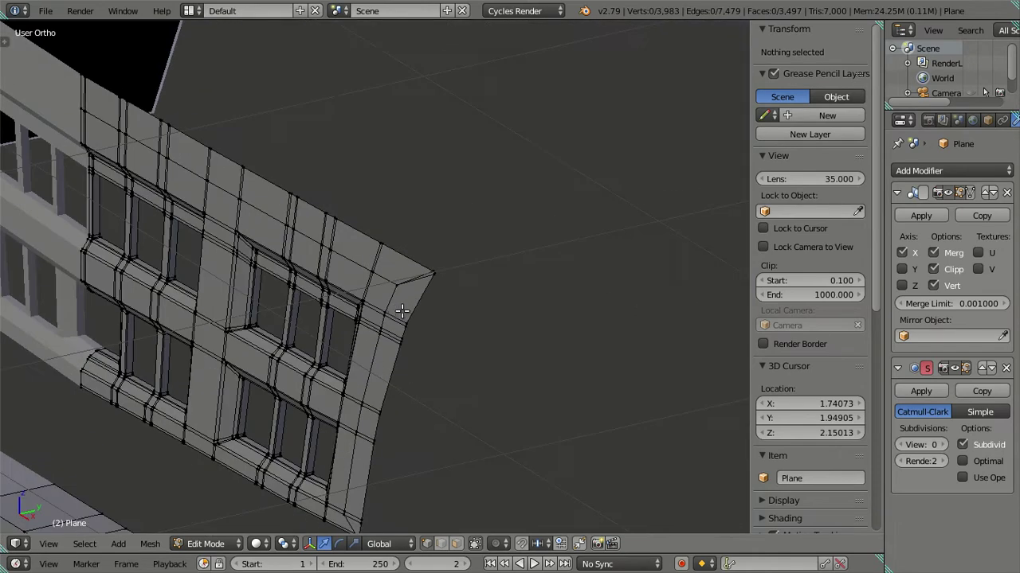
{"action": "scroll", "coordinate": [439, 312], "scroll_direction": "up", "scroll_amount": 1}
{"action": "key", "text": "l"}
{"action": "middle_click_drag", "start_coordinate": [360, 211], "coordinate": [324, 405]}
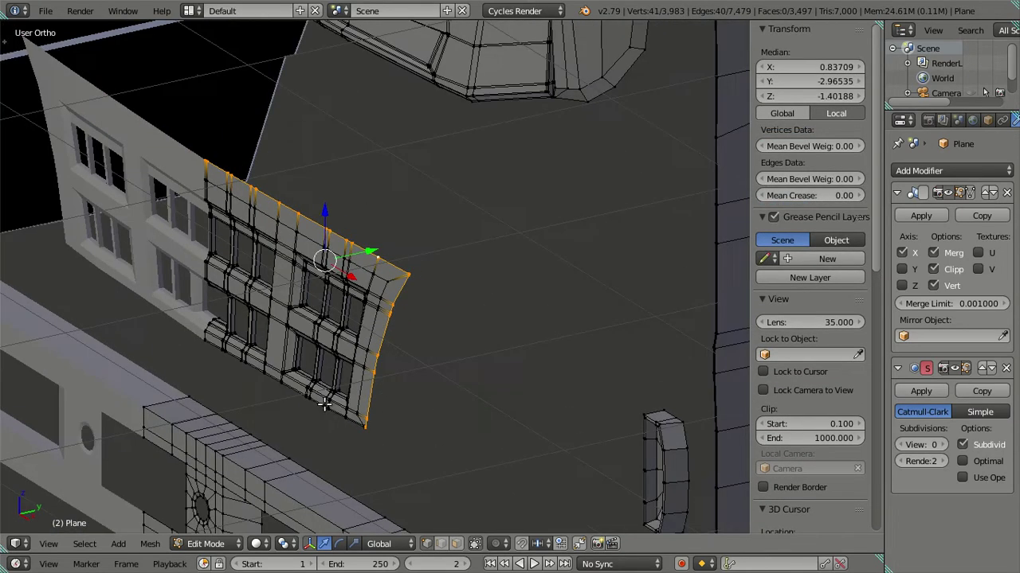
{"action": "key", "text": "l"}
{"action": "scroll", "coordinate": [322, 462], "scroll_direction": "up", "scroll_amount": 2}
{"action": "scroll", "coordinate": [331, 422], "scroll_direction": "up", "scroll_amount": 2}
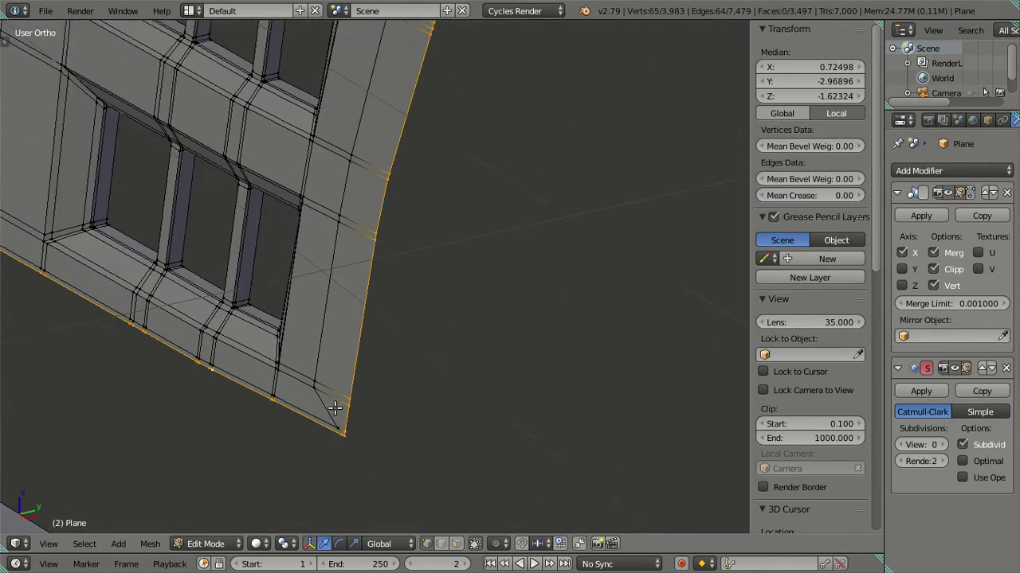
{"action": "scroll", "coordinate": [406, 114], "scroll_direction": "down", "scroll_amount": 2}
{"action": "scroll", "coordinate": [398, 101], "scroll_direction": "down", "scroll_amount": 2}
{"action": "scroll", "coordinate": [398, 100], "scroll_direction": "up", "scroll_amount": 2}
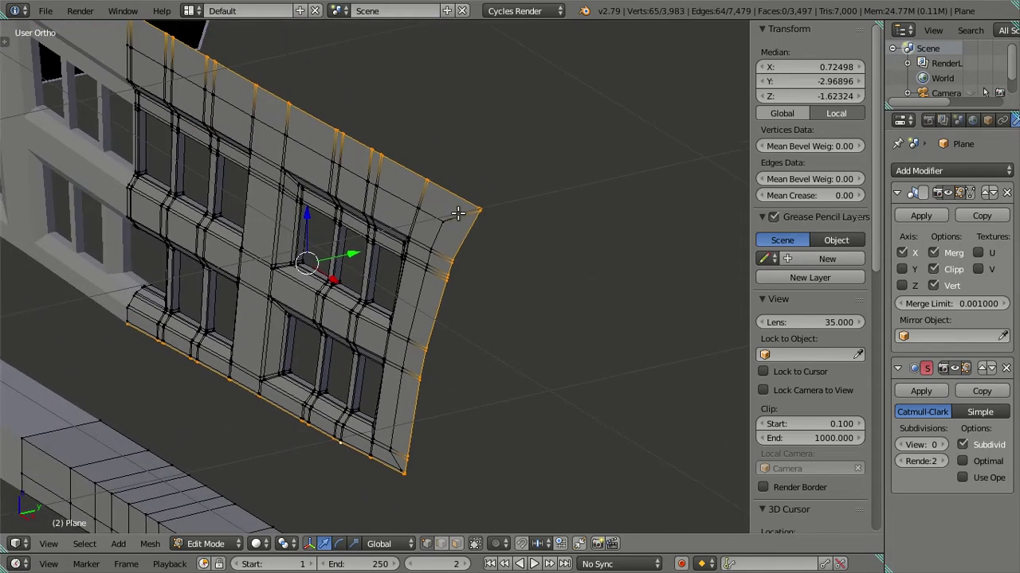
{"action": "scroll", "coordinate": [448, 157], "scroll_direction": "up", "scroll_amount": 2}
Extrude the window-grid panel's outer edge along Y into a thin lip.
{"action": "middle_click_drag", "start_coordinate": [448, 157], "coordinate": [280, 246], "text": "shift"}
{"action": "scroll", "coordinate": [279, 246], "scroll_direction": "up", "scroll_amount": 2}
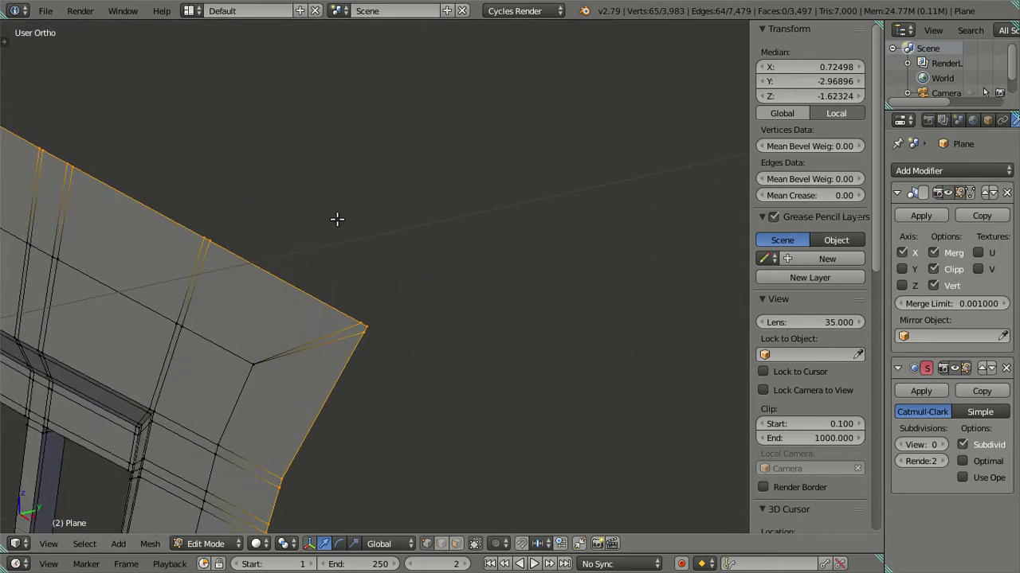
{"action": "scroll", "coordinate": [337, 219], "scroll_direction": "down", "scroll_amount": 2}
{"action": "scroll", "coordinate": [380, 212], "scroll_direction": "down", "scroll_amount": 2}
{"action": "mouse_move", "coordinate": [380, 212]}
{"action": "middle_mouse_down"}
{"action": "mouse_move", "coordinate": [455, 228]}
{"action": "mouse_move", "coordinate": [406, 241]}
{"action": "middle_mouse_up"}
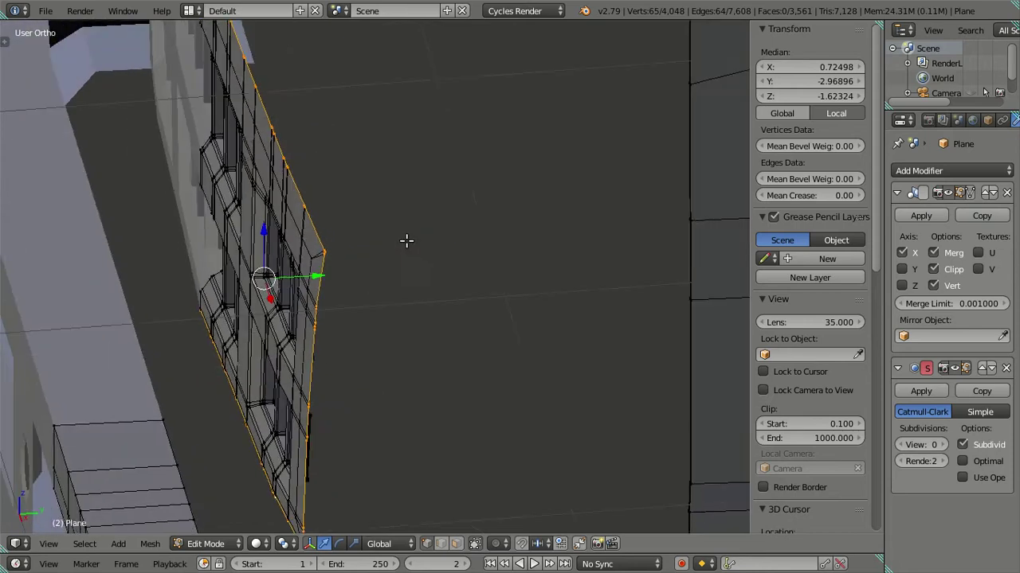
{"action": "scroll", "coordinate": [311, 264], "scroll_direction": "up", "scroll_amount": 2}
{"action": "scroll", "coordinate": [279, 293], "scroll_direction": "up", "scroll_amount": 2}
{"action": "scroll", "coordinate": [236, 284], "scroll_direction": "up", "scroll_amount": 2}
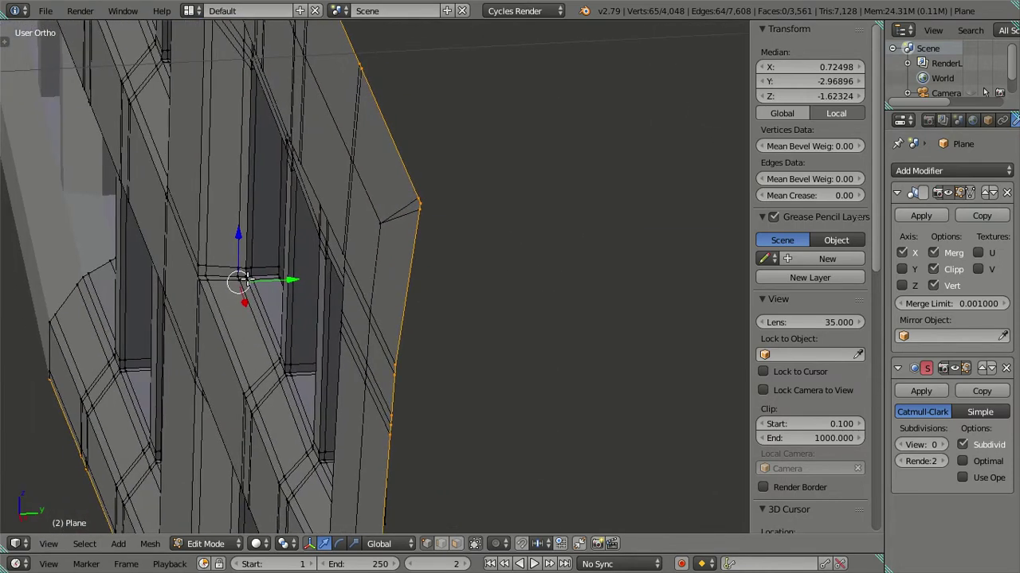
{"action": "left_click_drag", "start_coordinate": [284, 280], "coordinate": [325, 278]}
{"action": "key", "text": "e"}
{"action": "key", "text": "Escape"}
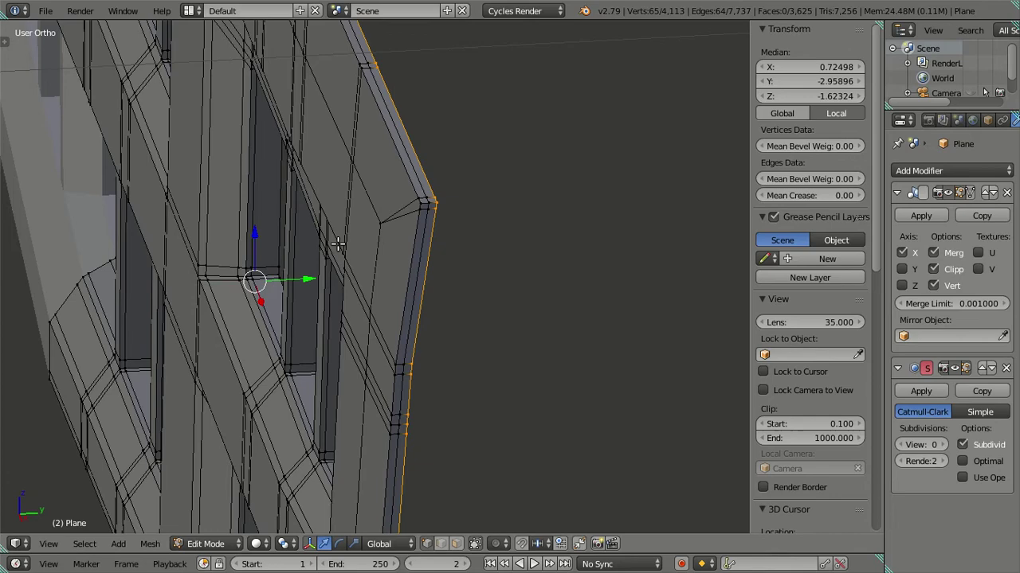
{"action": "scroll", "coordinate": [338, 245], "scroll_direction": "down", "scroll_amount": 3}
{"action": "middle_click_drag", "start_coordinate": [358, 212], "coordinate": [363, 239]}
Select the window-grid panel, right-hand faces and upper wall band, then hide them.
{"action": "key", "text": "l"}
{"action": "scroll", "coordinate": [438, 259], "scroll_direction": "up", "scroll_amount": 1}
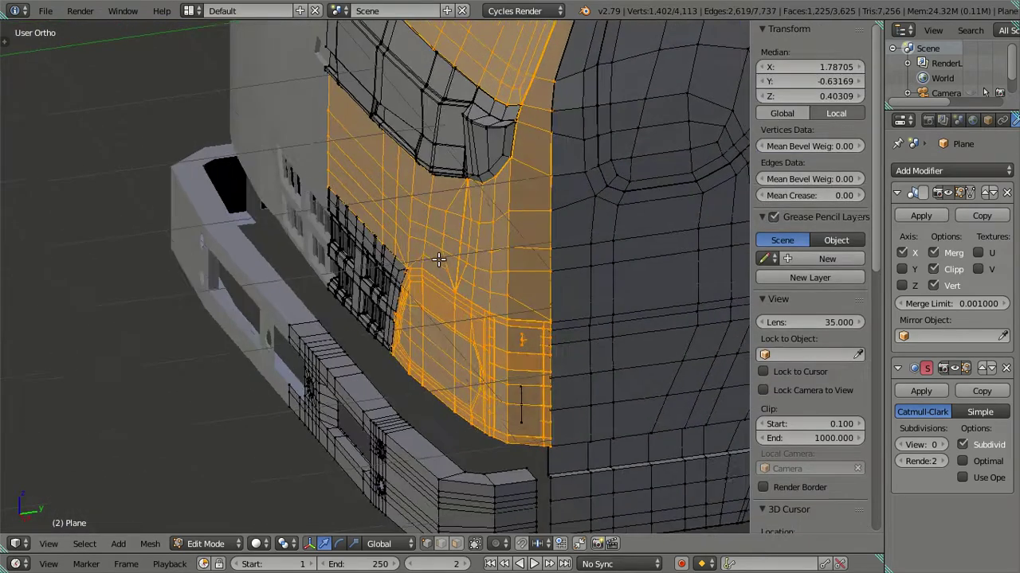
{"action": "scroll", "coordinate": [438, 259], "scroll_direction": "down", "scroll_amount": 2}
{"action": "key", "text": "a"}
{"action": "middle_click_drag", "start_coordinate": [346, 299], "coordinate": [296, 297]}
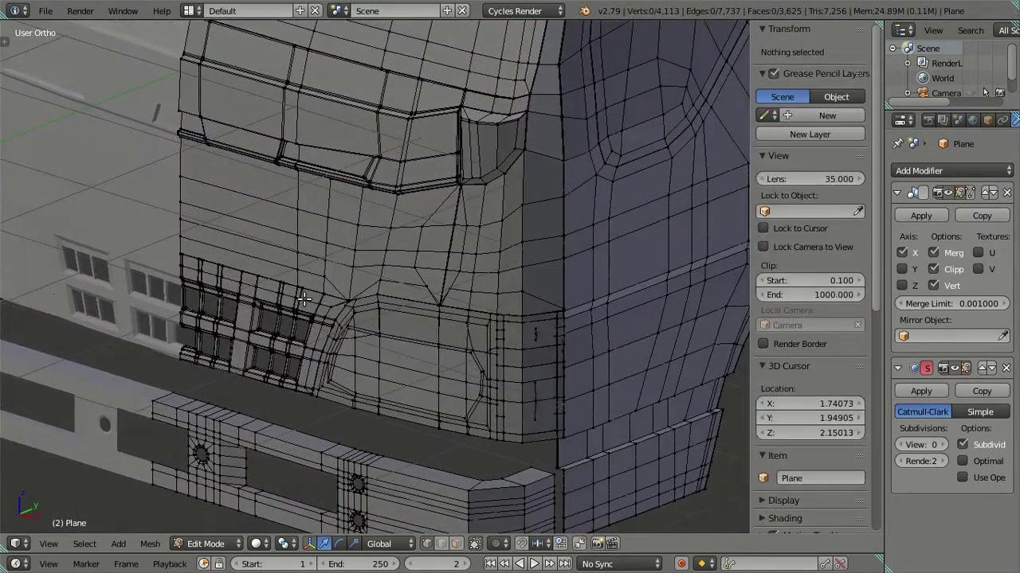
{"action": "right_click", "coordinate": [300, 299]}
{"action": "key", "text": "l"}
{"action": "key", "text": "l"}
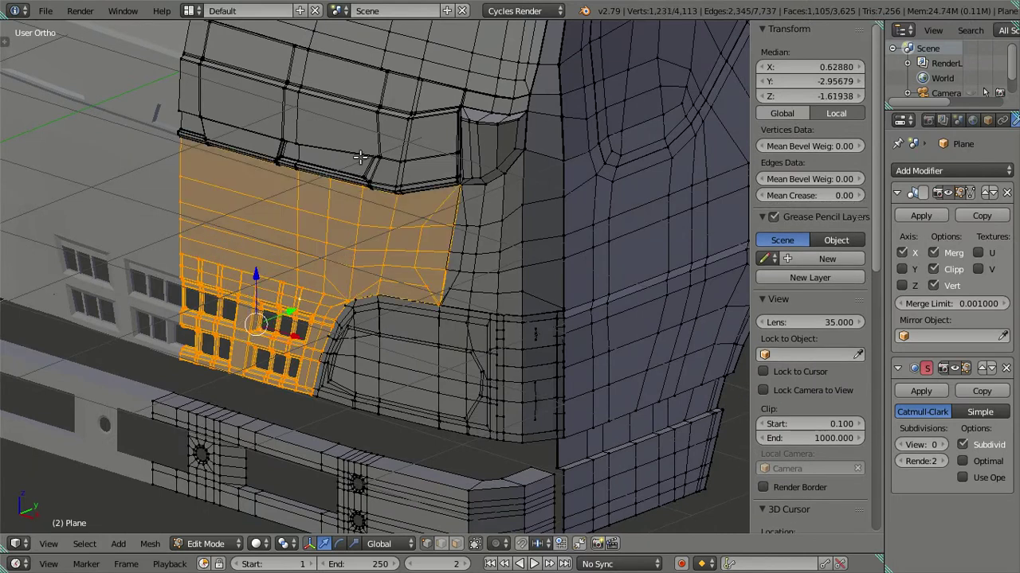
{"action": "key", "text": "l"}
{"action": "key", "text": "l"}
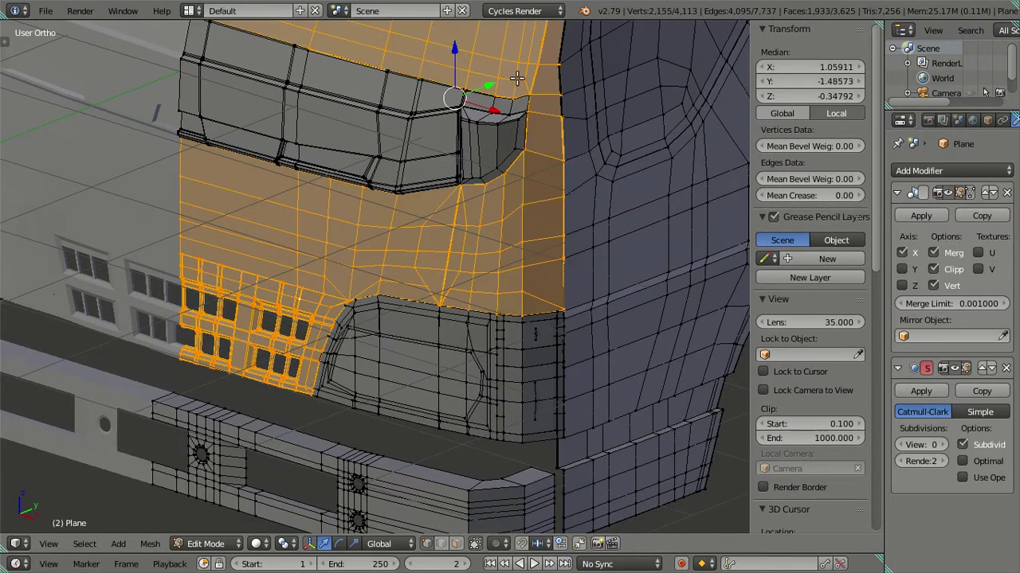
{"action": "key", "text": "l"}
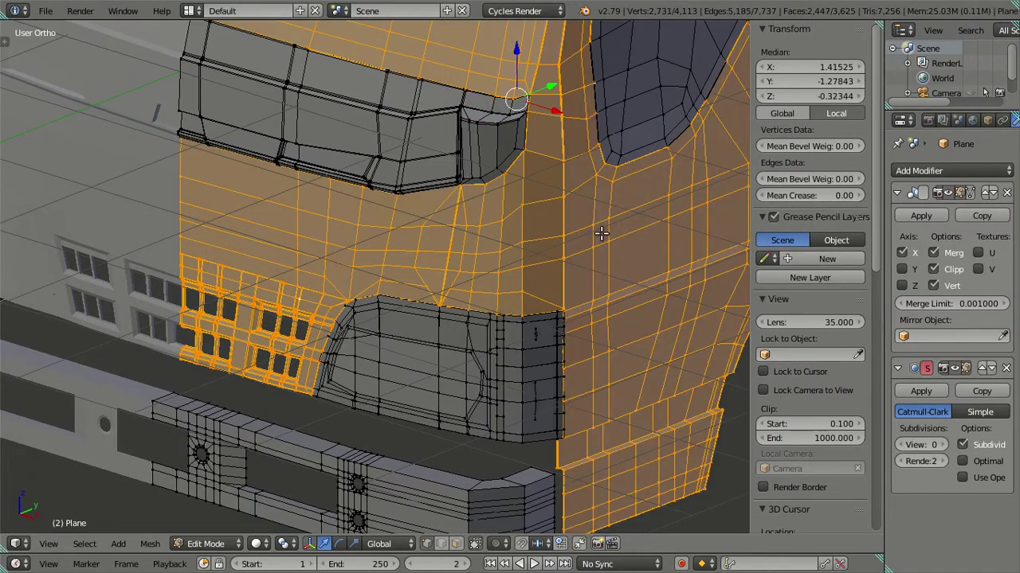
{"action": "key", "text": "h"}
Orbit and zoom in around the end of the remaining curved corner piece.
{"action": "mouse_move", "coordinate": [603, 232]}
{"action": "middle_mouse_down"}
{"action": "mouse_move", "coordinate": [508, 200]}
{"action": "mouse_move", "coordinate": [419, 248]}
{"action": "middle_mouse_up"}
{"action": "scroll", "coordinate": [381, 308], "scroll_direction": "up", "scroll_amount": 2}
{"action": "scroll", "coordinate": [382, 308], "scroll_direction": "up", "scroll_amount": 2}
{"action": "scroll", "coordinate": [381, 308], "scroll_direction": "up", "scroll_amount": 2}
{"action": "scroll", "coordinate": [382, 308], "scroll_direction": "up", "scroll_amount": 1}
{"action": "scroll", "coordinate": [452, 335], "scroll_direction": "down", "scroll_amount": 4}
{"action": "middle_click_drag", "start_coordinate": [452, 335], "coordinate": [452, 309]}
Hide the small linked end cap piece.
{"action": "scroll", "coordinate": [378, 224], "scroll_direction": "up", "scroll_amount": 2}
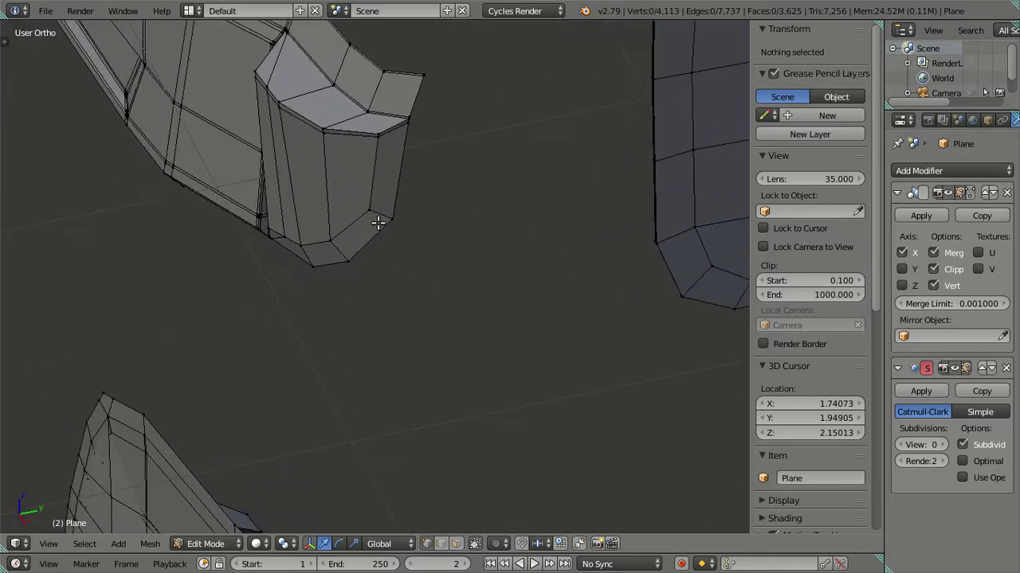
{"action": "mouse_move", "coordinate": [384, 198]}
{"action": "middle_mouse_down"}
{"action": "mouse_move", "coordinate": [346, 302]}
{"action": "mouse_move", "coordinate": [388, 324]}
{"action": "middle_mouse_up"}
{"action": "right_click", "coordinate": [443, 291], "text": "alt"}
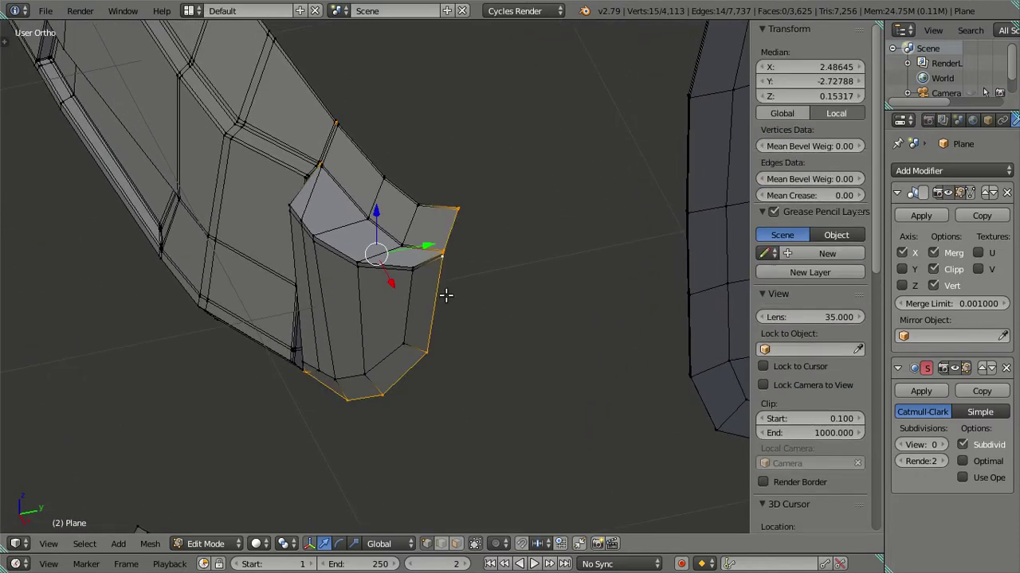
{"action": "right_click", "coordinate": [417, 263]}
{"action": "key", "text": "ctrl+l"}
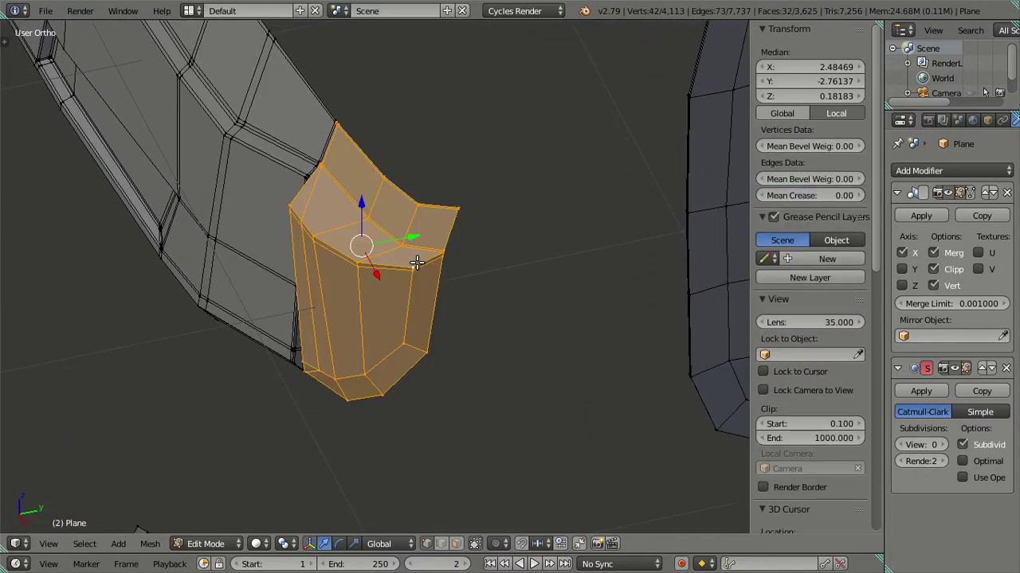
{"action": "key", "text": "h"}
Select the two edge loops along the panel's end corner.
{"action": "middle_click_drag", "start_coordinate": [271, 182], "coordinate": [307, 358]}
{"action": "scroll", "coordinate": [304, 345], "scroll_direction": "up", "scroll_amount": 2}
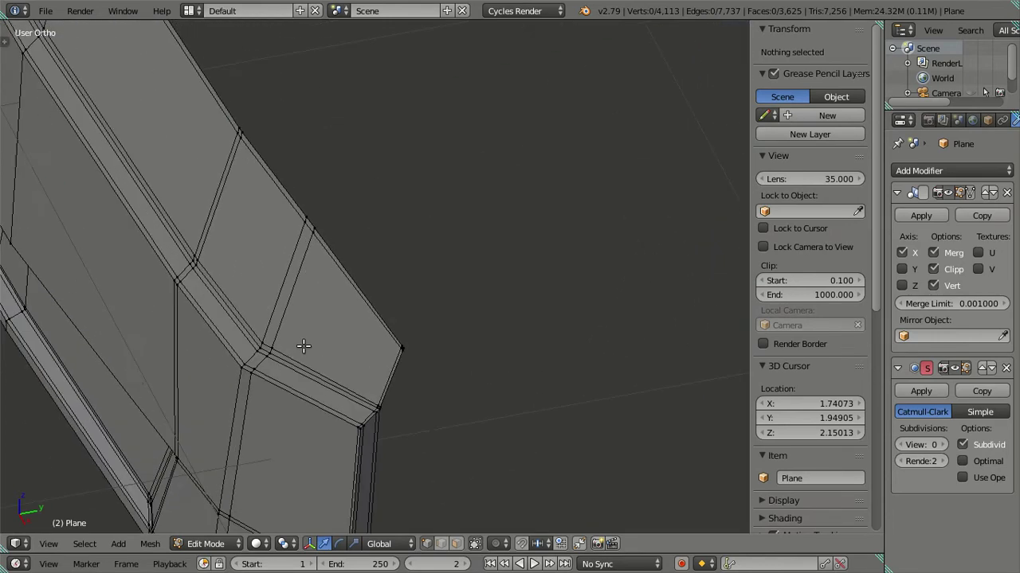
{"action": "right_click", "coordinate": [387, 442], "text": "alt"}
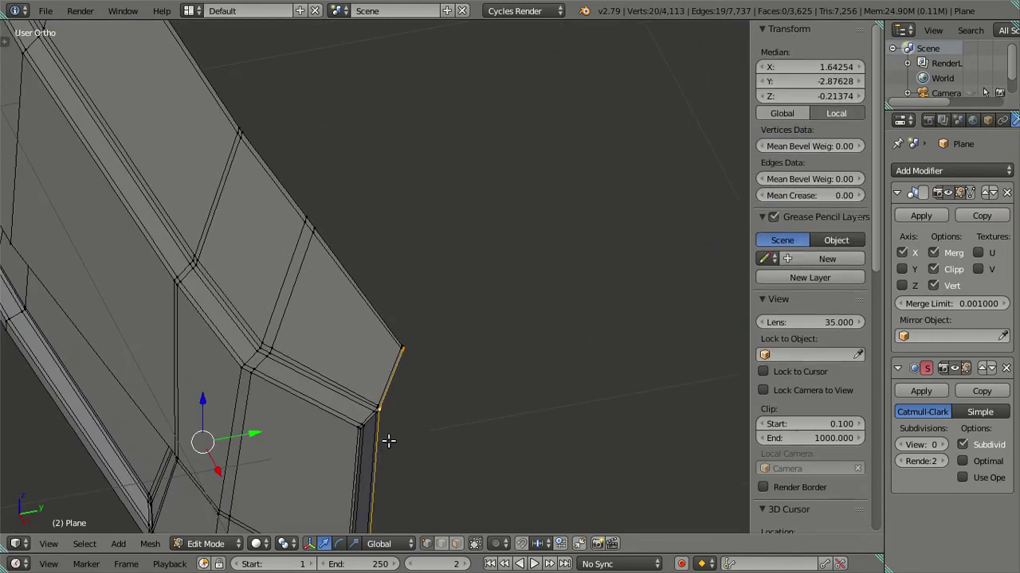
{"action": "scroll", "coordinate": [362, 261], "scroll_direction": "down", "scroll_amount": 3}
{"action": "right_click", "coordinate": [360, 260], "text": "alt+shift"}
{"action": "middle_click_drag", "start_coordinate": [360, 260], "coordinate": [338, 253]}
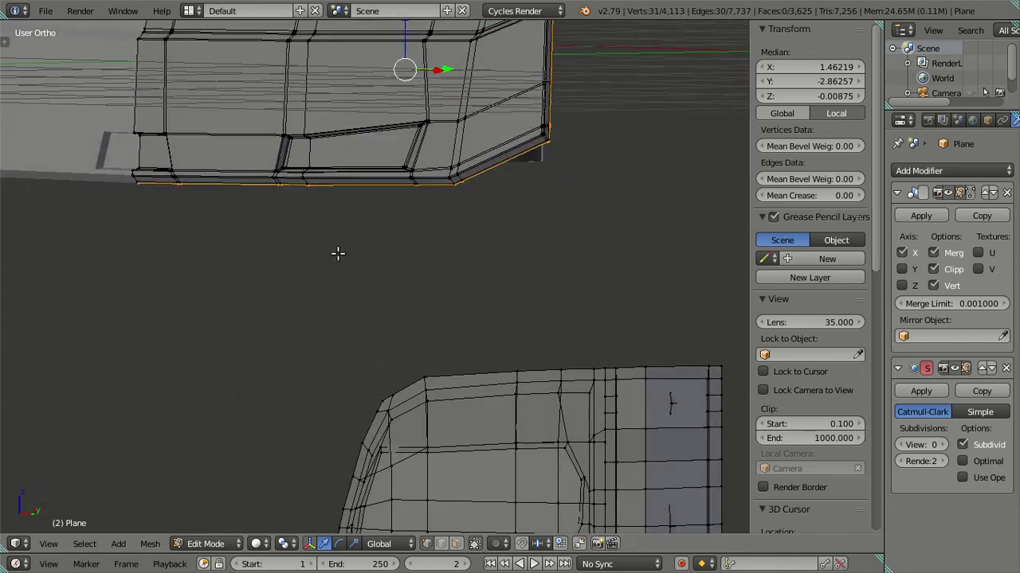
{"action": "mouse_move", "coordinate": [364, 196]}
{"action": "middle_mouse_down"}
{"action": "mouse_move", "coordinate": [378, 168]}
{"action": "mouse_move", "coordinate": [428, 154]}
{"action": "mouse_move", "coordinate": [403, 146]}
{"action": "mouse_move", "coordinate": [278, 181]}
{"action": "mouse_move", "coordinate": [269, 220]}
{"action": "mouse_move", "coordinate": [232, 189]}
{"action": "mouse_move", "coordinate": [318, 369]}
{"action": "mouse_move", "coordinate": [255, 334]}
{"action": "mouse_move", "coordinate": [501, 410]}
{"action": "mouse_move", "coordinate": [446, 387]}
{"action": "middle_mouse_up"}
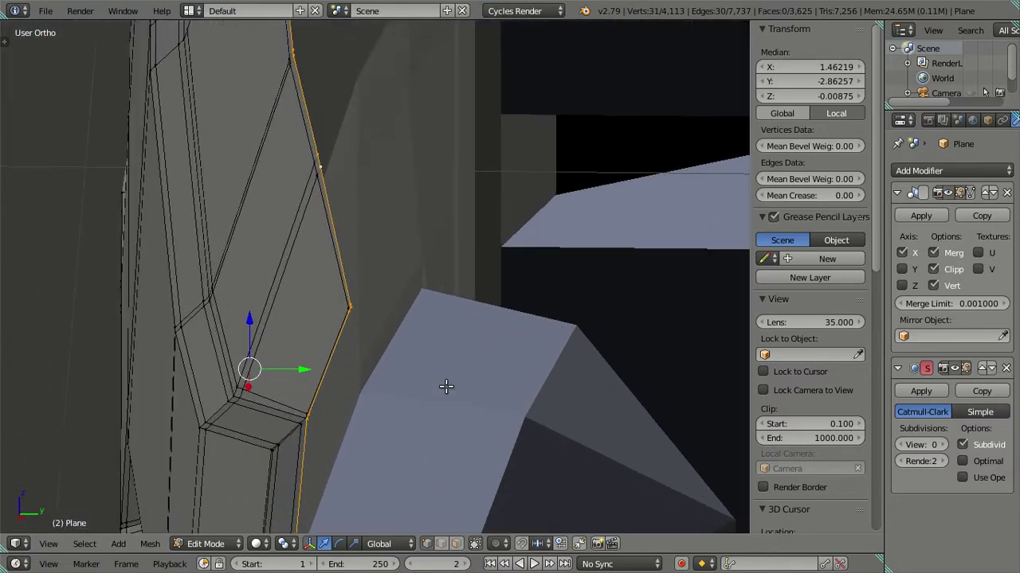
Extrude the selected edges twice in place, locking each with a zero Y move.
{"action": "key", "text": "e"}
{"action": "right_click", "coordinate": [576, 387]}
{"action": "type", "text": "gy"}
{"action": "type", "text": "005"}
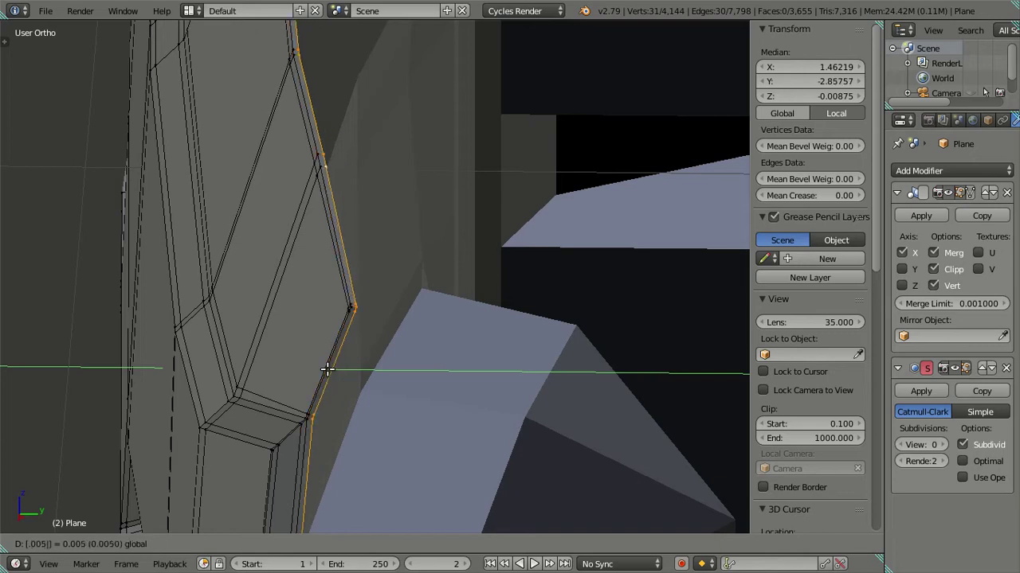
{"action": "key", "text": "Return"}
{"action": "key", "text": "e"}
{"action": "right_click", "coordinate": [534, 366]}
{"action": "type", "text": "gy"}
{"action": "type", "text": ".00"}
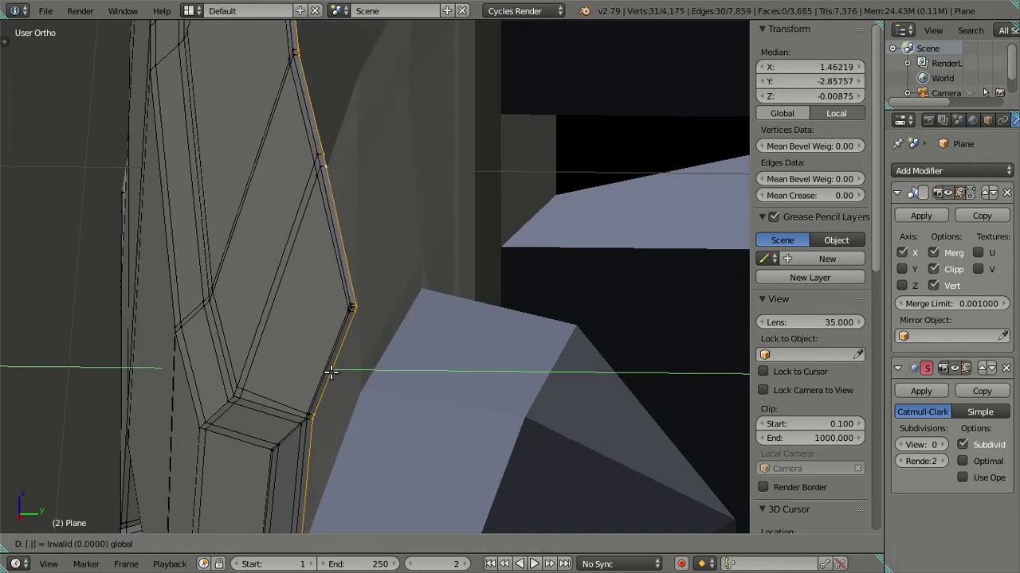
{"action": "key", "text": "Return"}
{"action": "scroll", "coordinate": [332, 372], "scroll_direction": "down", "scroll_amount": 4}
Hide the window panel, right-side strip, roof and lower wall areas to isolate the cap piece.
{"action": "key", "text": "a"}
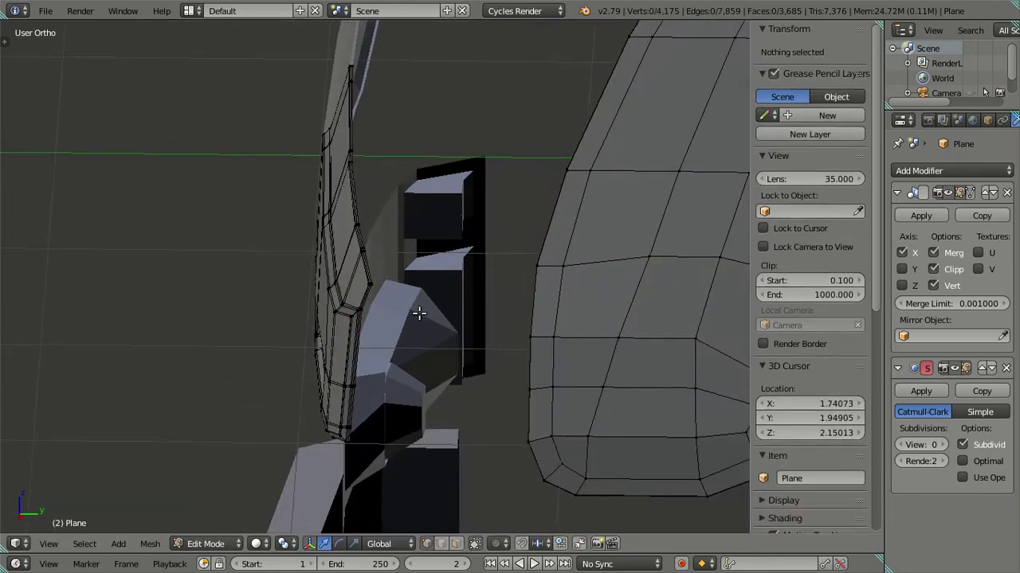
{"action": "middle_click_drag", "start_coordinate": [421, 319], "coordinate": [384, 312]}
{"action": "scroll", "coordinate": [384, 313], "scroll_direction": "up", "scroll_amount": 3}
{"action": "key", "text": "a"}
{"action": "key", "text": "a"}
{"action": "scroll", "coordinate": [513, 296], "scroll_direction": "up", "scroll_amount": 2}
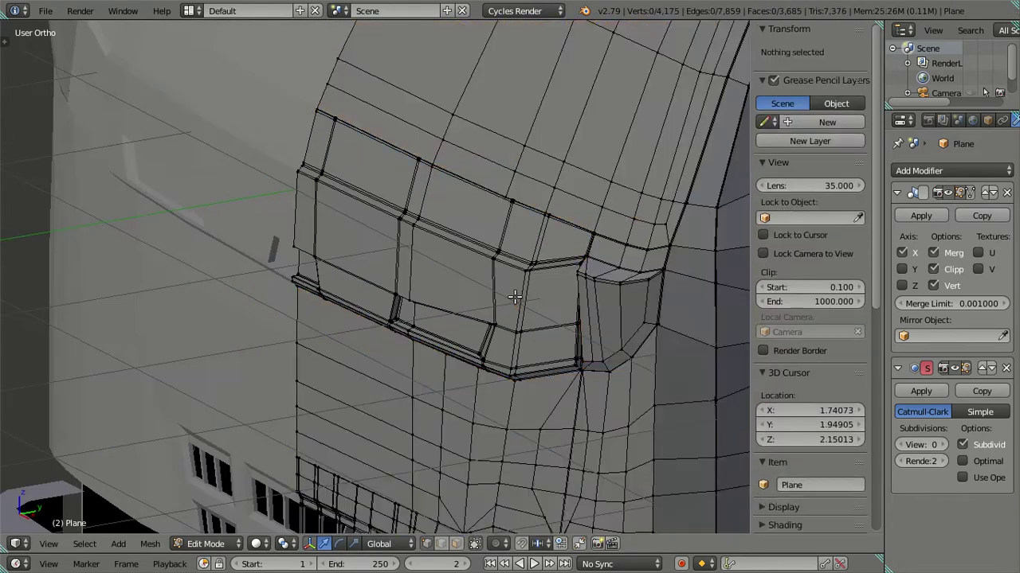
{"action": "right_click", "coordinate": [522, 272]}
{"action": "key", "text": "ctrl+l"}
{"action": "key", "text": "l"}
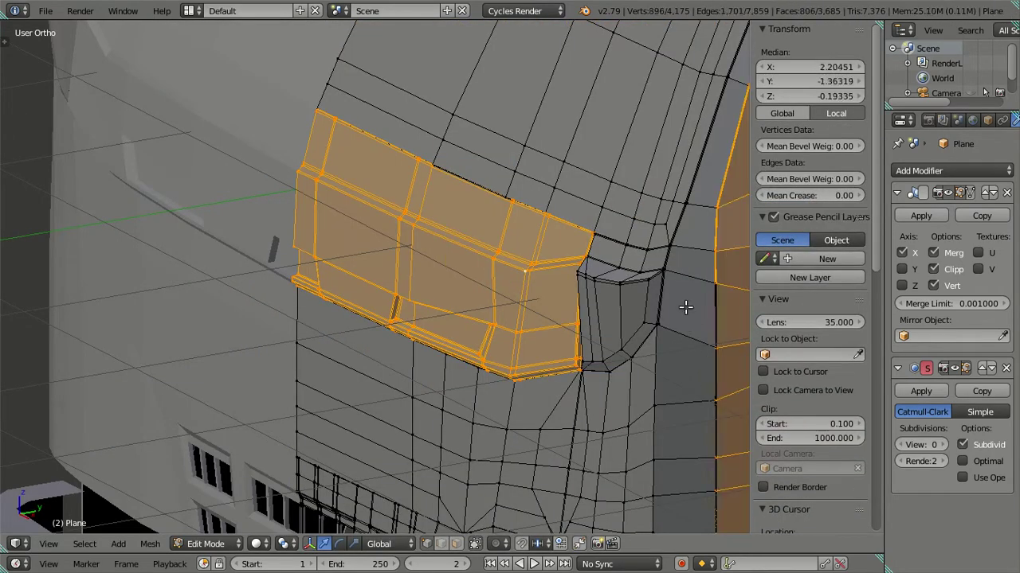
{"action": "key", "text": "l"}
{"action": "key", "text": "l"}
{"action": "key", "text": "l"}
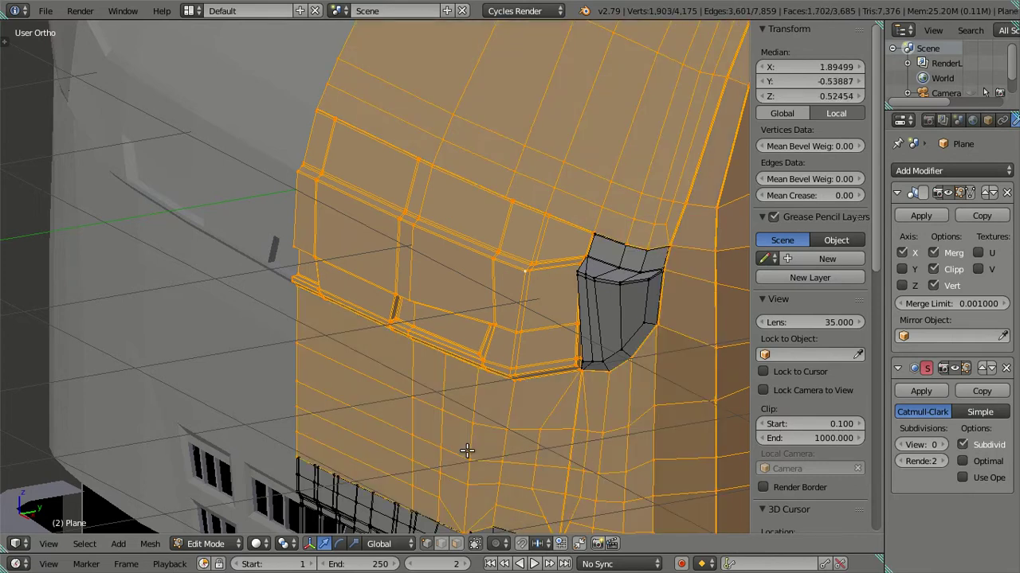
{"action": "key", "text": "h"}
{"action": "mouse_move", "coordinate": [507, 452]}
{"action": "middle_mouse_down"}
{"action": "mouse_move", "coordinate": [489, 387]}
{"action": "mouse_move", "coordinate": [348, 314]}
{"action": "mouse_move", "coordinate": [346, 326]}
{"action": "mouse_move", "coordinate": [534, 285]}
{"action": "mouse_move", "coordinate": [353, 278]}
{"action": "middle_mouse_up"}
{"action": "scroll", "coordinate": [326, 317], "scroll_direction": "up", "scroll_amount": 3}
{"action": "key", "text": "l"}
{"action": "key", "text": "l"}
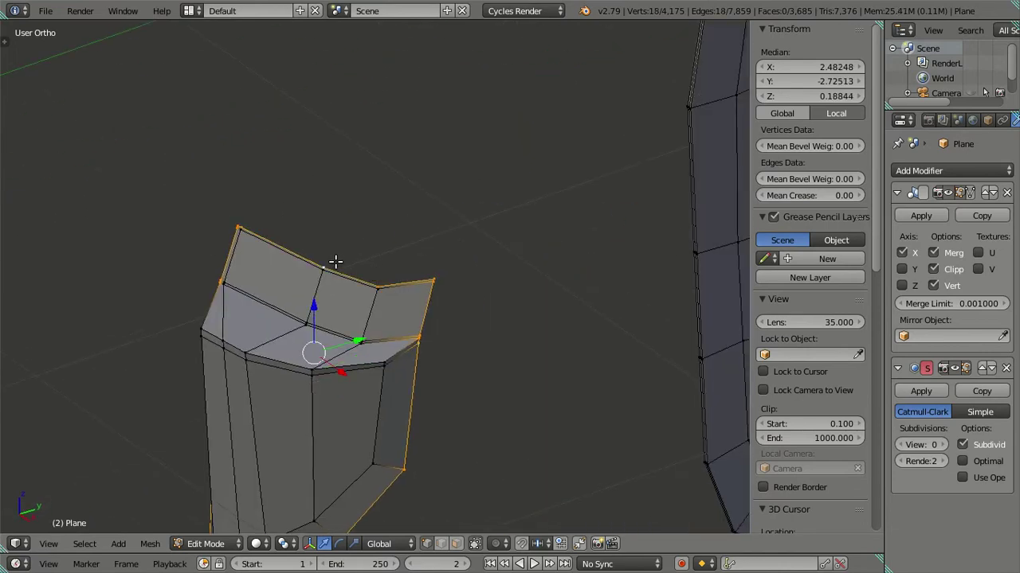
Extrude the cap's upper rim twice, sliding the new rim slightly along Y.
{"action": "scroll", "coordinate": [335, 264], "scroll_direction": "down", "scroll_amount": 3}
{"action": "mouse_move", "coordinate": [421, 298]}
{"action": "middle_mouse_down"}
{"action": "mouse_move", "coordinate": [387, 292]}
{"action": "mouse_move", "coordinate": [349, 326]}
{"action": "middle_mouse_up"}
{"action": "key", "text": "KP_Decimal"}
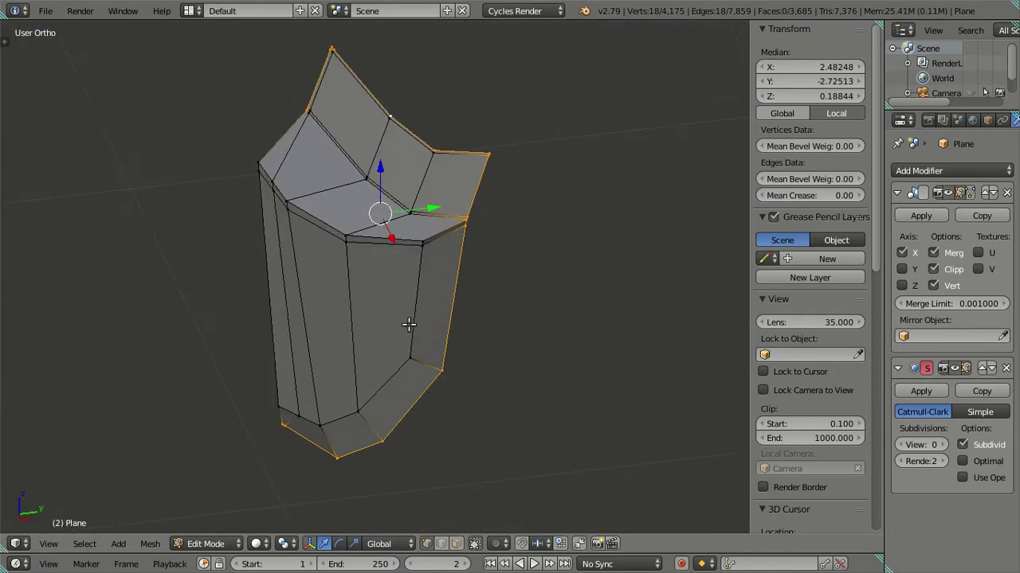
{"action": "scroll", "coordinate": [341, 359], "scroll_direction": "up", "scroll_amount": 1}
{"action": "scroll", "coordinate": [336, 374], "scroll_direction": "up", "scroll_amount": 2}
{"action": "scroll", "coordinate": [352, 370], "scroll_direction": "up", "scroll_amount": 2}
{"action": "key", "text": "e"}
{"action": "key", "text": "Escape"}
{"action": "left_click_drag", "start_coordinate": [288, 365], "coordinate": [305, 358]}
{"action": "key", "text": "e"}
{"action": "key", "text": "Escape"}
Select the upper front panel along with the linked front and right side panels.
{"action": "scroll", "coordinate": [354, 294], "scroll_direction": "down", "scroll_amount": 4}
{"action": "key", "text": "a"}
{"action": "scroll", "coordinate": [354, 294], "scroll_direction": "down", "scroll_amount": 3}
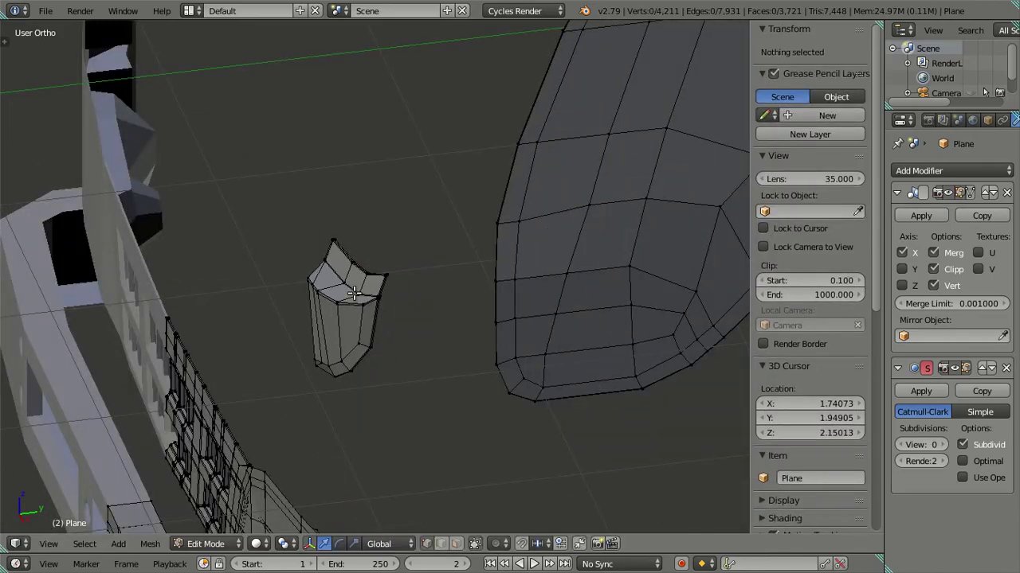
{"action": "key", "text": "a"}
{"action": "key", "text": "a"}
{"action": "mouse_move", "coordinate": [354, 294]}
{"action": "middle_mouse_down"}
{"action": "mouse_move", "coordinate": [455, 252]}
{"action": "mouse_move", "coordinate": [339, 313]}
{"action": "middle_mouse_up"}
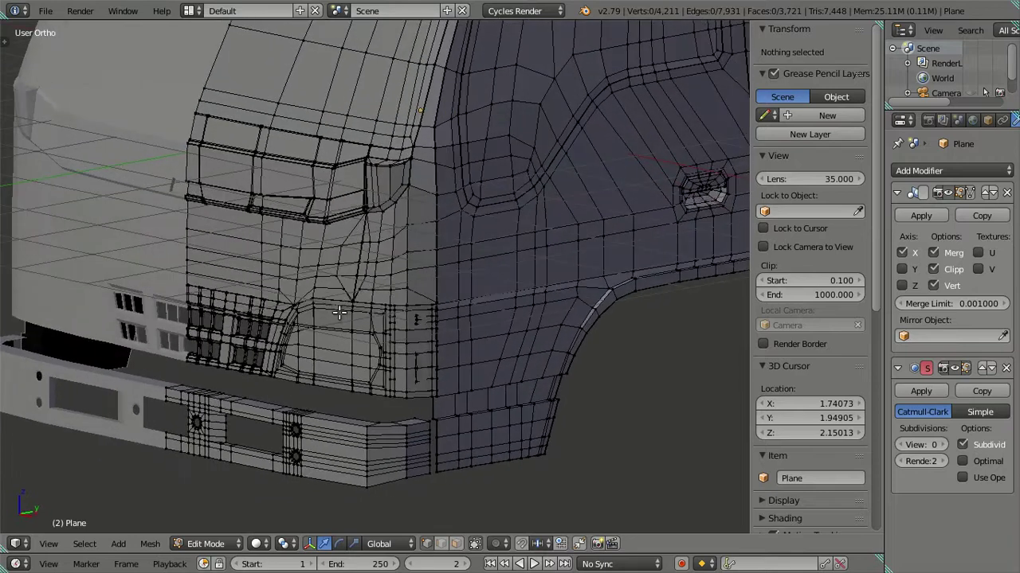
{"action": "scroll", "coordinate": [229, 333], "scroll_direction": "up", "scroll_amount": 2}
{"action": "scroll", "coordinate": [262, 337], "scroll_direction": "up", "scroll_amount": 2}
{"action": "left_click", "coordinate": [225, 192]}
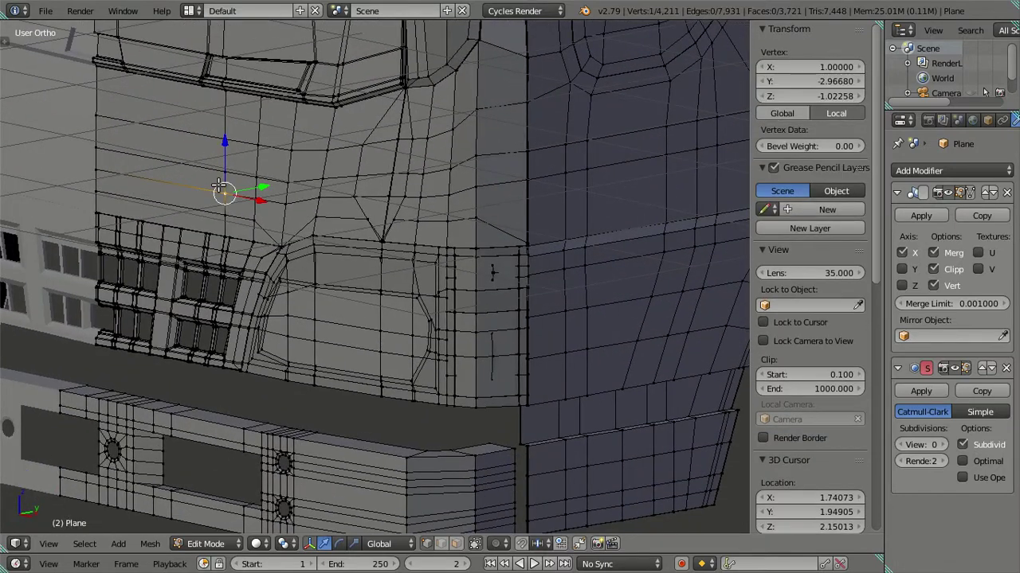
{"action": "key", "text": "ctrl+l"}
{"action": "key", "text": "l"}
{"action": "key", "text": "l"}
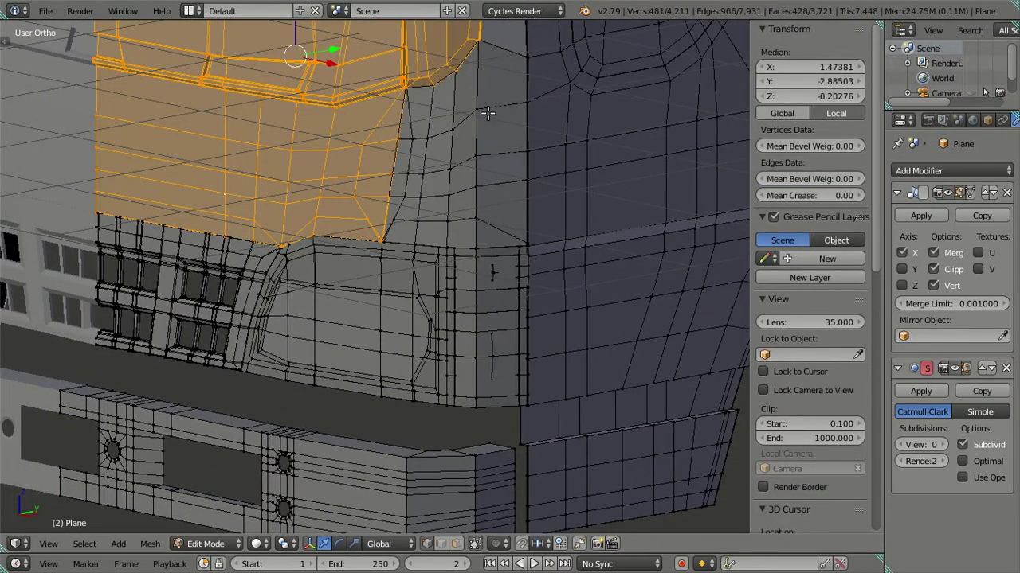
{"action": "key", "text": "l"}
{"action": "key", "text": "l"}
Add the grille panel and hide all selected front and side panels, exposing the curved lamp housing.
{"action": "key", "text": "l"}
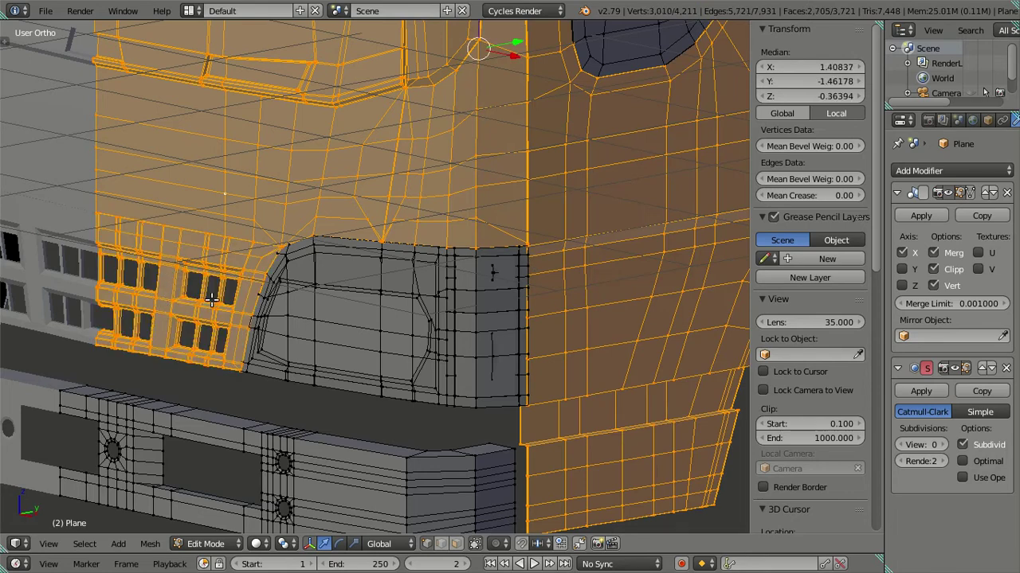
{"action": "middle_click_drag", "start_coordinate": [212, 298], "coordinate": [415, 92]}
{"action": "key", "text": "l"}
{"action": "key", "text": "l"}
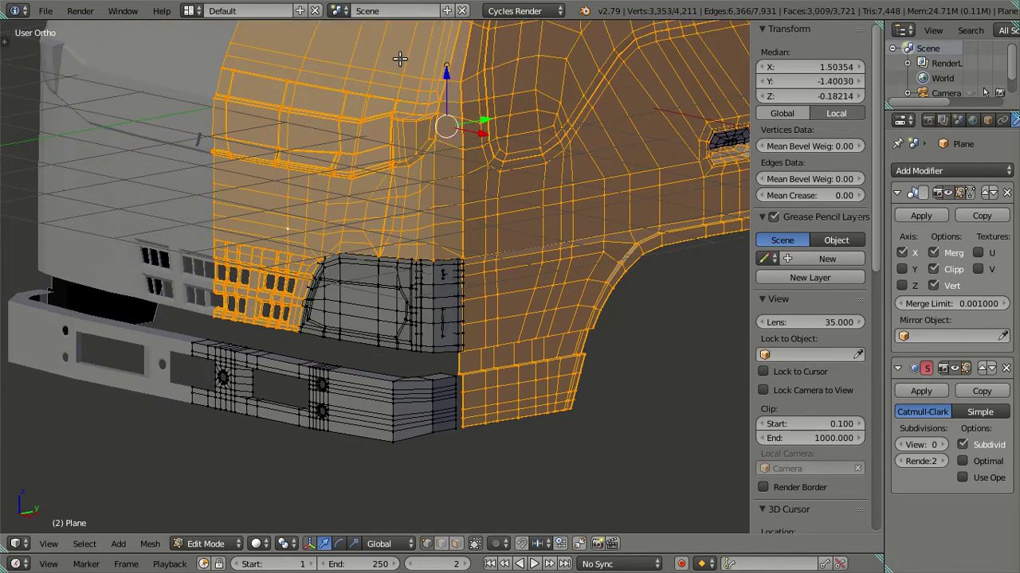
{"action": "key", "text": "h"}
{"action": "middle_click_drag", "start_coordinate": [431, 259], "coordinate": [391, 286]}
{"action": "scroll", "coordinate": [391, 286], "scroll_direction": "up", "scroll_amount": 2}
{"action": "scroll", "coordinate": [375, 271], "scroll_direction": "up", "scroll_amount": 3}
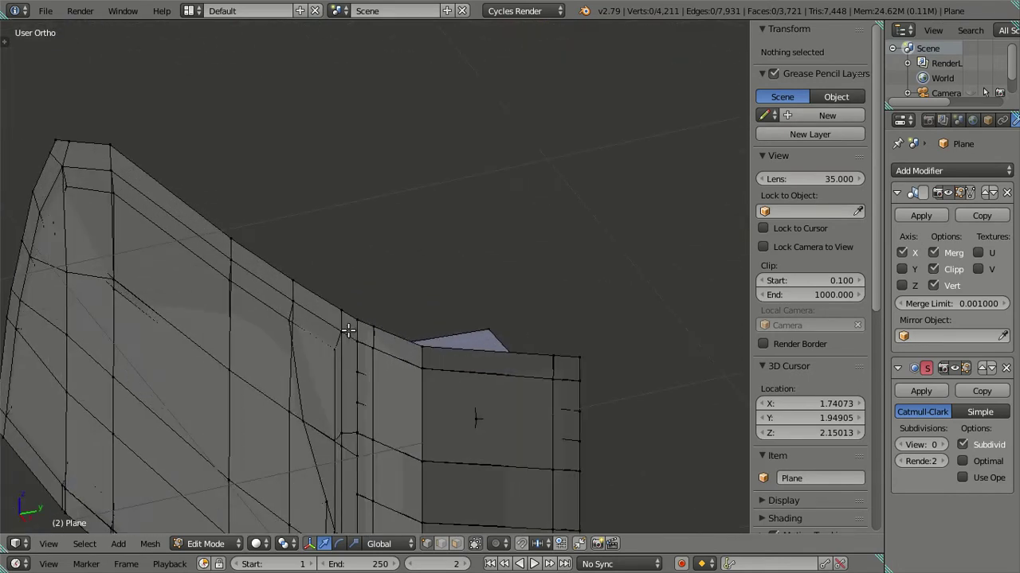
{"action": "scroll", "coordinate": [356, 250], "scroll_direction": "up", "scroll_amount": 2}
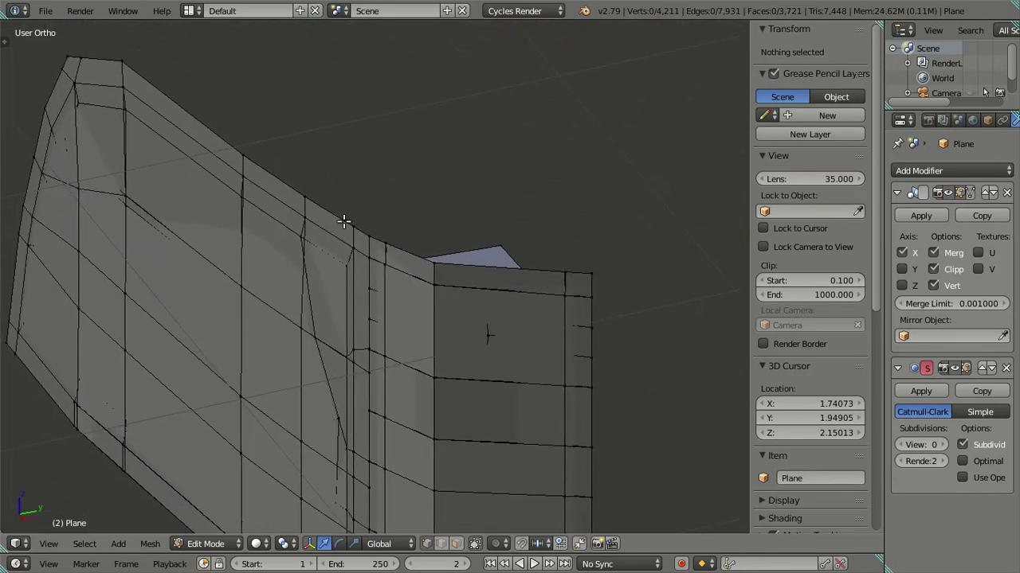
{"action": "scroll", "coordinate": [439, 244], "scroll_direction": "down", "scroll_amount": 1}
{"action": "scroll", "coordinate": [441, 245], "scroll_direction": "down", "scroll_amount": 1}
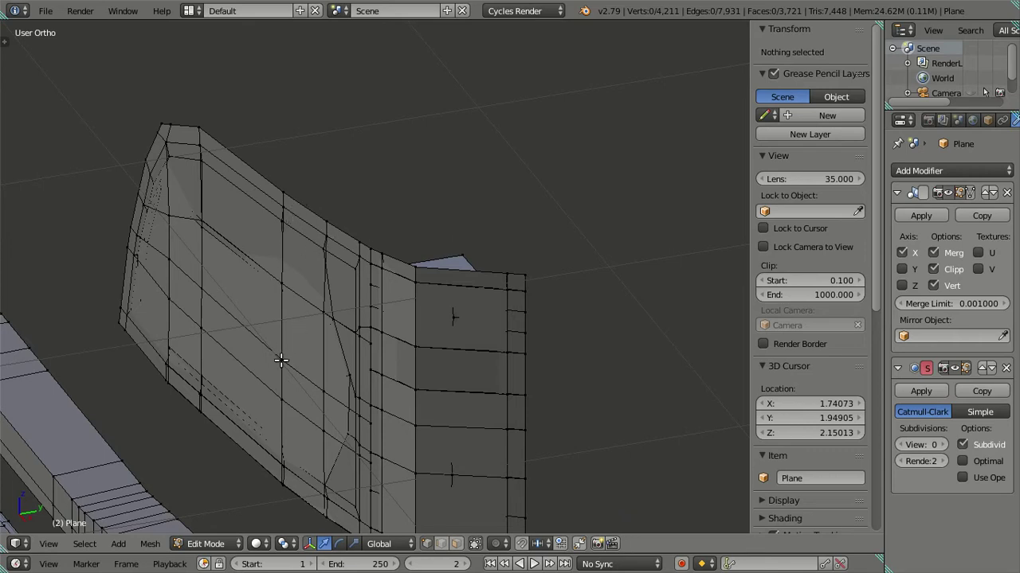
Hide the front panel section, front panel faces and top ridge loop to reveal the interior.
{"action": "key", "text": "l"}
{"action": "key", "text": "h"}
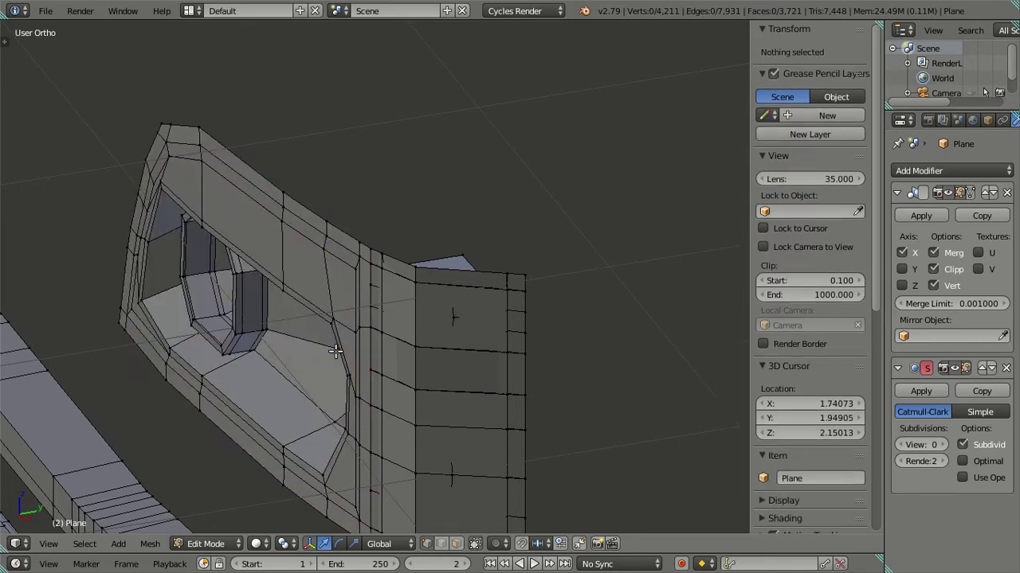
{"action": "key", "text": "l"}
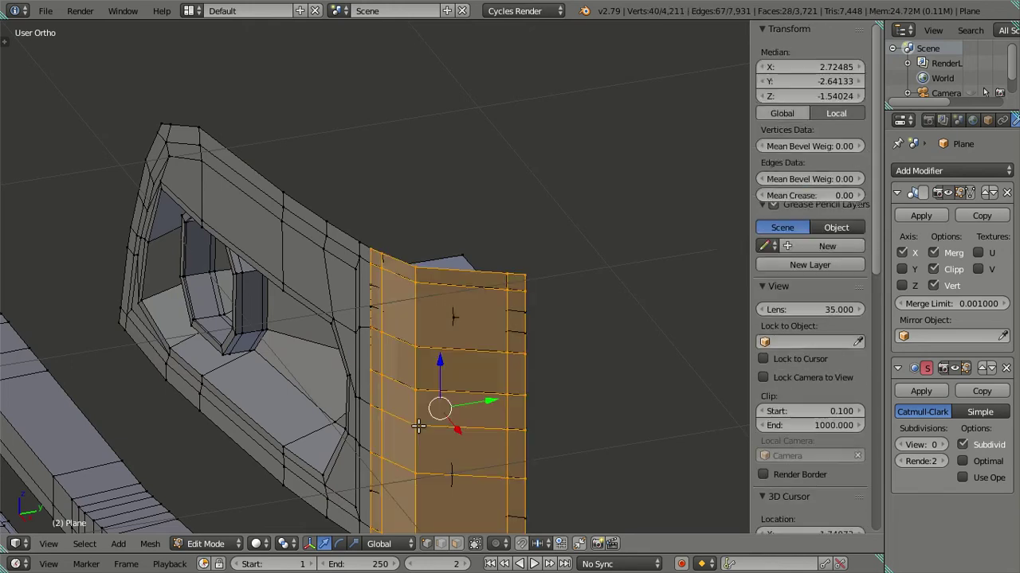
{"action": "key", "text": "h"}
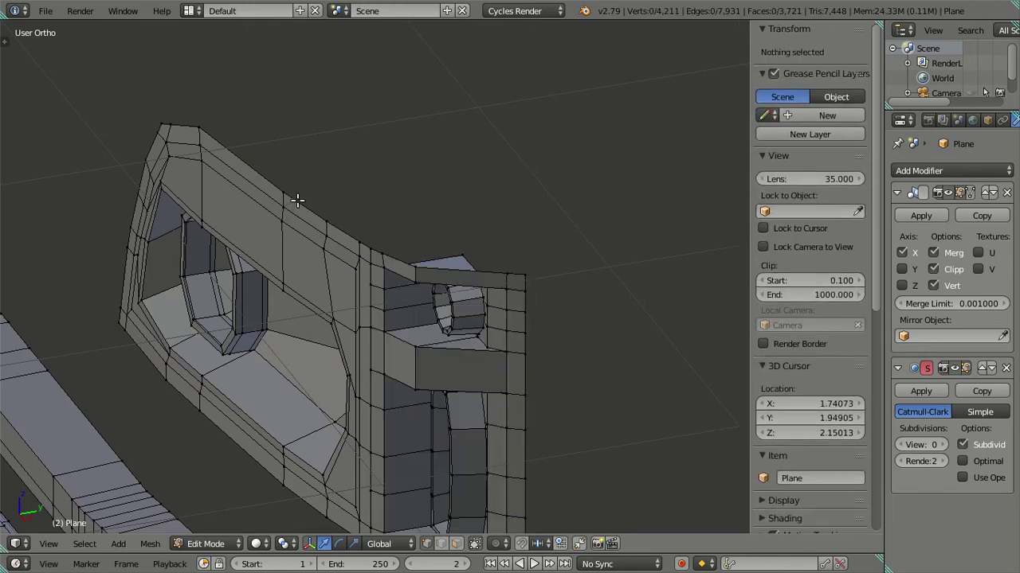
{"action": "right_click", "coordinate": [296, 201], "text": "alt"}
{"action": "key", "text": "h"}
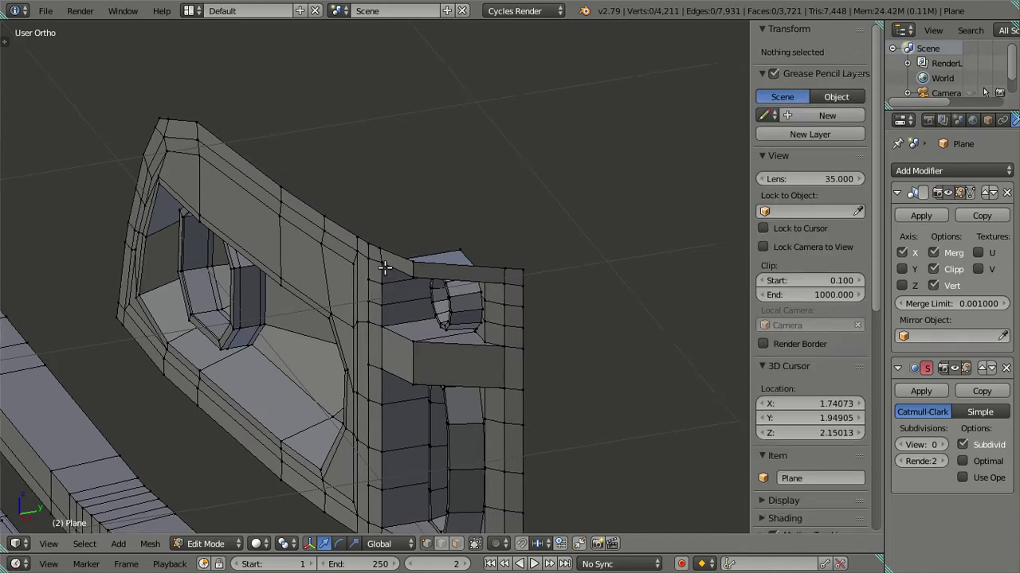
Select the edge loop at the right edge and shift it along the X axis.
{"action": "middle_click_drag", "start_coordinate": [305, 208], "coordinate": [369, 225]}
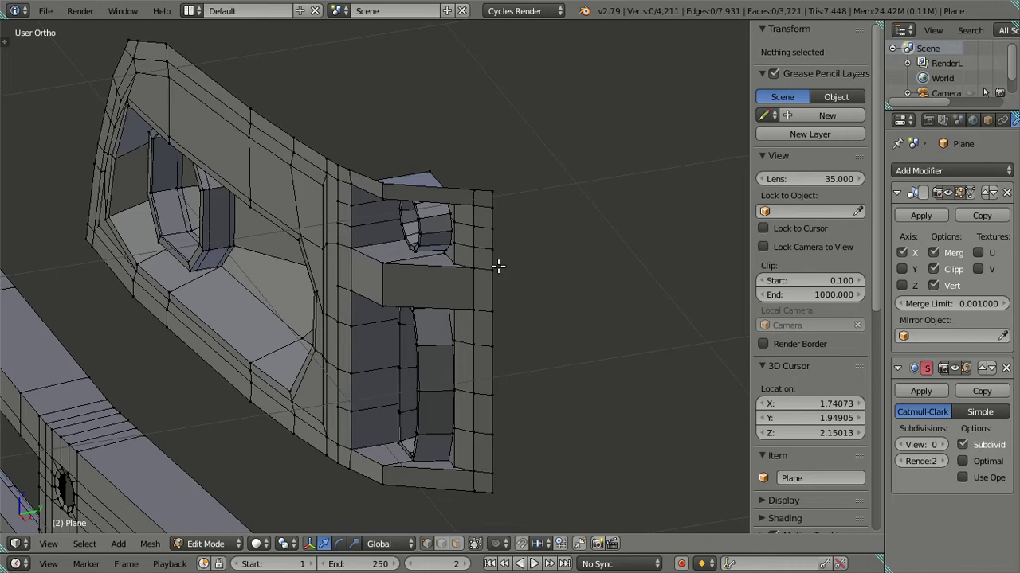
{"action": "scroll", "coordinate": [496, 292], "scroll_direction": "up", "scroll_amount": 2}
{"action": "middle_click_drag", "start_coordinate": [494, 303], "coordinate": [420, 241], "text": "shift"}
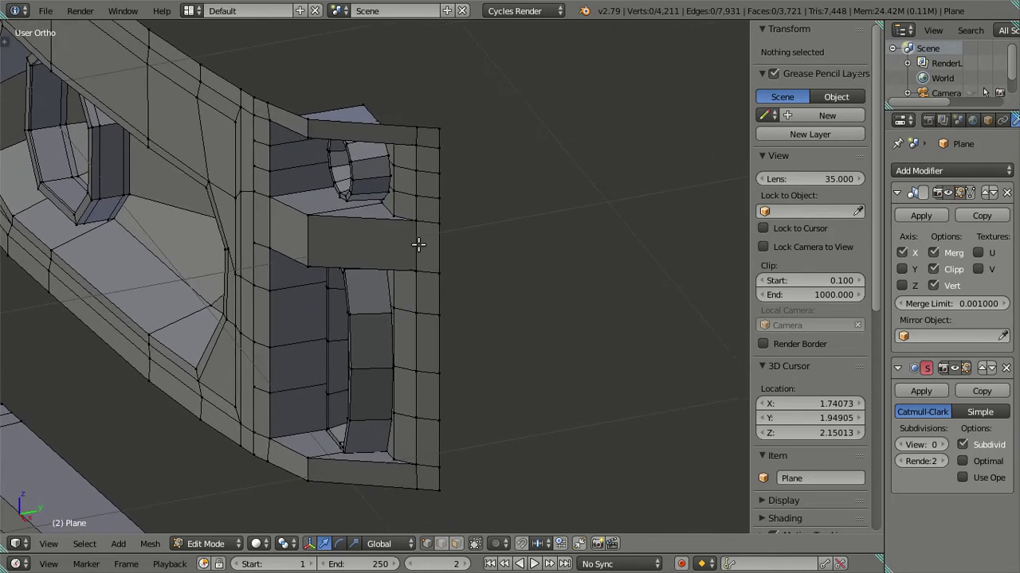
{"action": "scroll", "coordinate": [418, 244], "scroll_direction": "up", "scroll_amount": 1}
{"action": "mouse_move", "coordinate": [310, 210]}
{"action": "middle_mouse_down"}
{"action": "mouse_move", "coordinate": [467, 269]}
{"action": "mouse_move", "coordinate": [416, 224]}
{"action": "mouse_move", "coordinate": [466, 275]}
{"action": "mouse_move", "coordinate": [473, 221]}
{"action": "middle_mouse_up"}
{"action": "right_click", "coordinate": [450, 251], "text": "alt"}
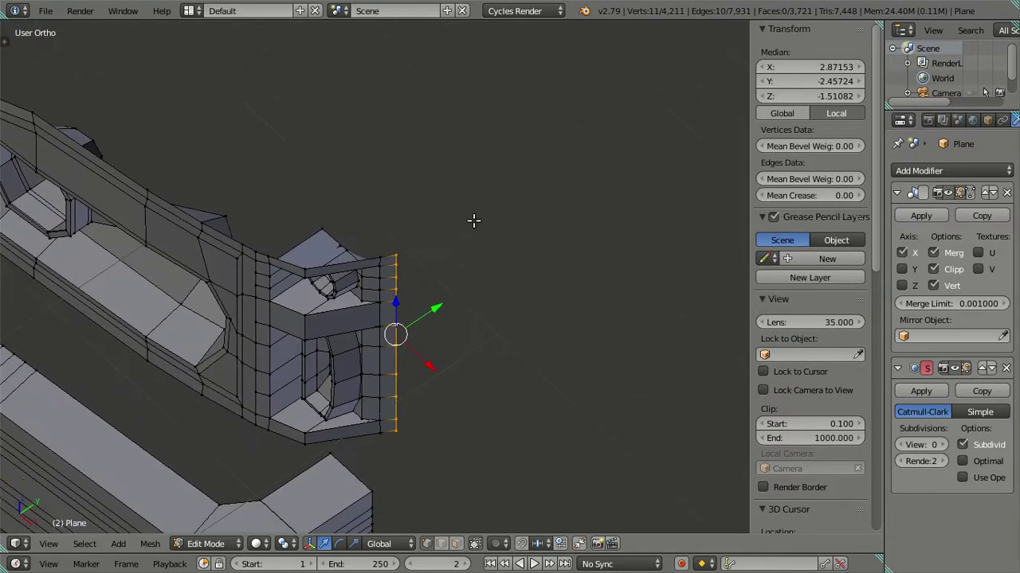
{"action": "scroll", "coordinate": [473, 221], "scroll_direction": "up", "scroll_amount": 3}
{"action": "middle_click_drag", "start_coordinate": [446, 382], "coordinate": [491, 397]}
{"action": "key", "text": "g"}
{"action": "key", "text": "Escape"}
{"action": "key", "text": "g"}
{"action": "key", "text": "x"}
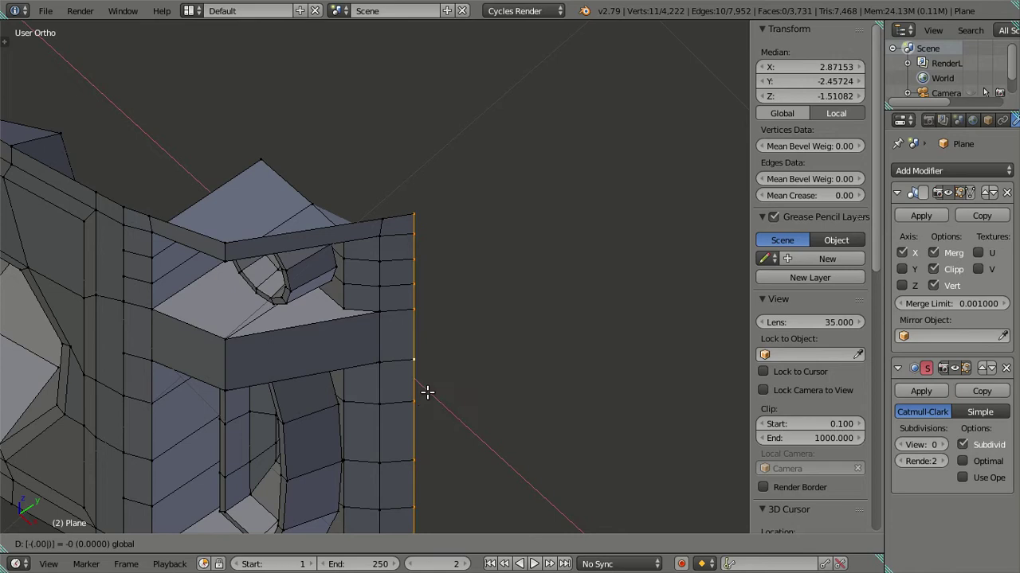
{"action": "left_click", "coordinate": [428, 392]}
Nudge the selected vertices a further small amount along X.
{"action": "key", "text": "g"}
{"action": "key", "text": "Escape"}
{"action": "key", "text": "g"}
{"action": "key", "text": "x"}
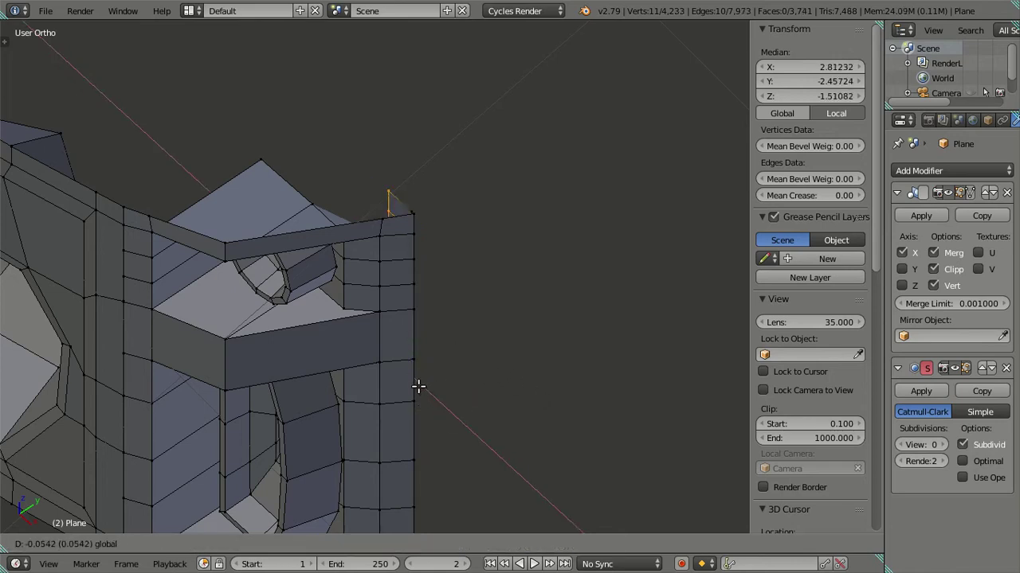
{"action": "left_click", "coordinate": [418, 387]}
{"action": "mouse_move", "coordinate": [418, 387]}
{"action": "middle_mouse_down"}
{"action": "mouse_move", "coordinate": [295, 318]}
{"action": "mouse_move", "coordinate": [421, 287]}
{"action": "middle_mouse_up"}
Hide the whole linked frame piece and select the first edge loop of the panel rim.
{"action": "key", "text": "a"}
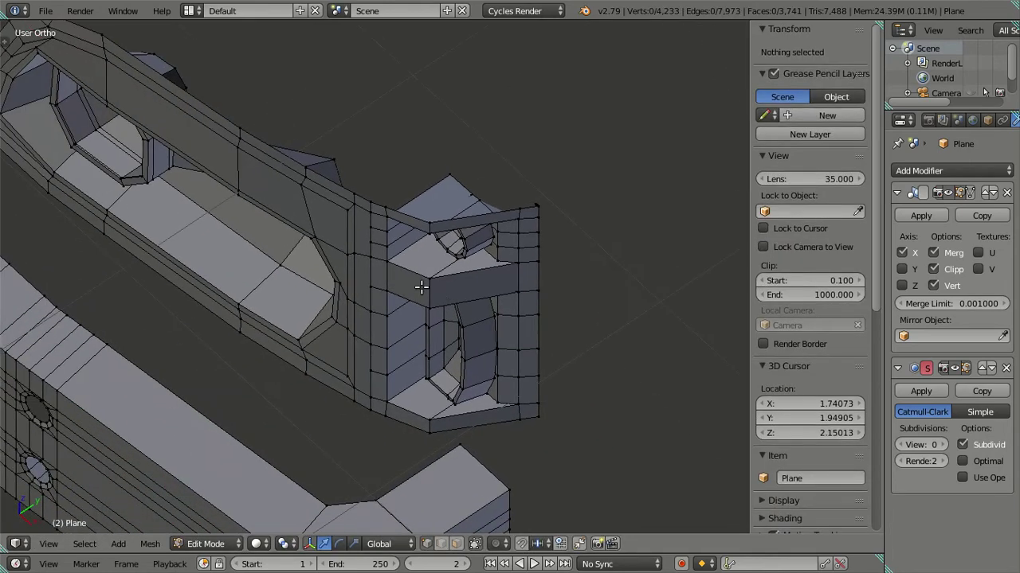
{"action": "right_click", "coordinate": [431, 224]}
{"action": "key", "text": "ctrl+l"}
{"action": "key", "text": "h"}
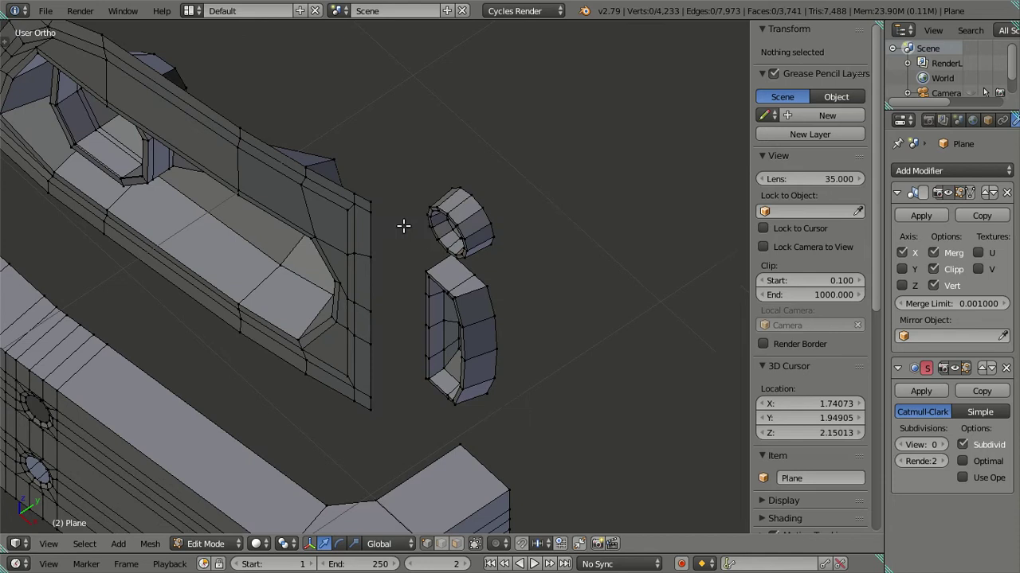
{"action": "right_click", "coordinate": [381, 242], "text": "alt"}
Add the top, lower and outer rim edge loops to the selection.
{"action": "right_click", "coordinate": [214, 107], "text": "alt+shift"}
{"action": "right_click", "coordinate": [255, 362], "text": "alt+shift"}
{"action": "mouse_move", "coordinate": [255, 362]}
{"action": "middle_mouse_down"}
{"action": "mouse_move", "coordinate": [348, 235]}
{"action": "mouse_move", "coordinate": [318, 300]}
{"action": "middle_mouse_up"}
{"action": "scroll", "coordinate": [348, 235], "scroll_direction": "up", "scroll_amount": 3}
{"action": "right_click", "coordinate": [347, 185], "text": "alt+shift"}
{"action": "scroll", "coordinate": [353, 216], "scroll_direction": "down", "scroll_amount": 4}
{"action": "scroll", "coordinate": [335, 305], "scroll_direction": "up", "scroll_amount": 3}
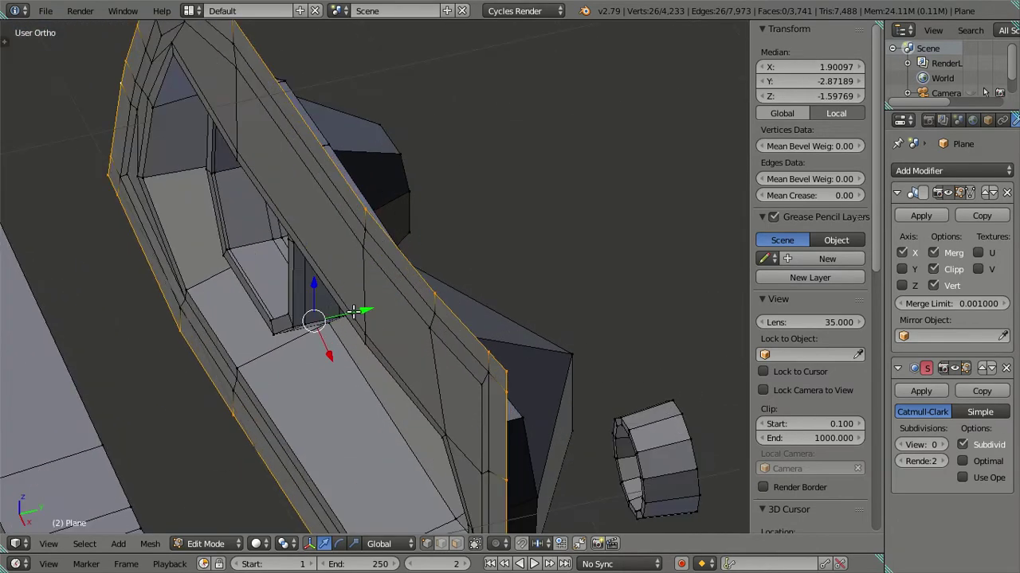
{"action": "scroll", "coordinate": [365, 277], "scroll_direction": "down", "scroll_amount": 2}
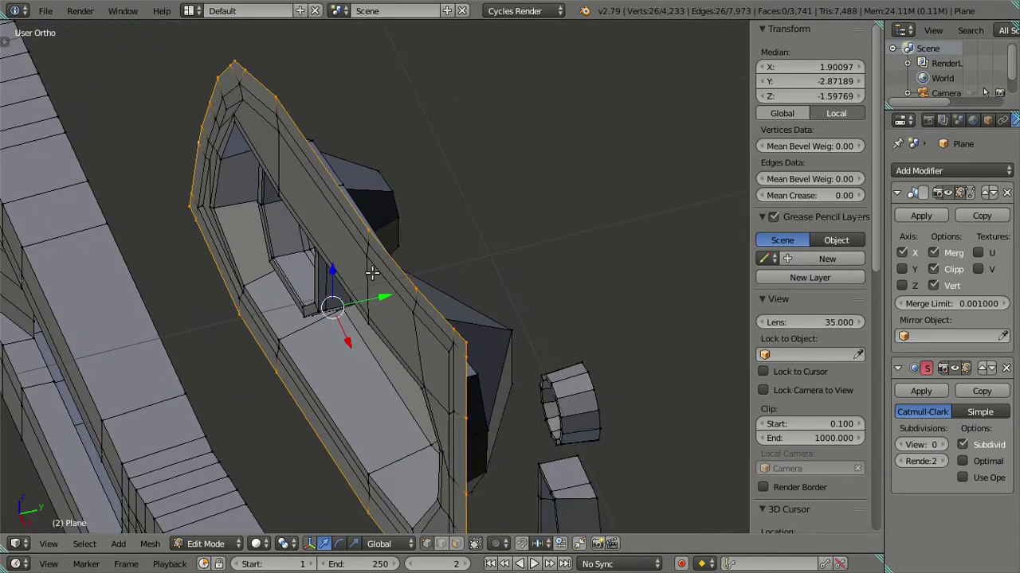
Extrude the rim loops, offsetting them -0.069 along Y, then extrude again offset 0.005 along Y.
{"action": "key", "text": "e"}
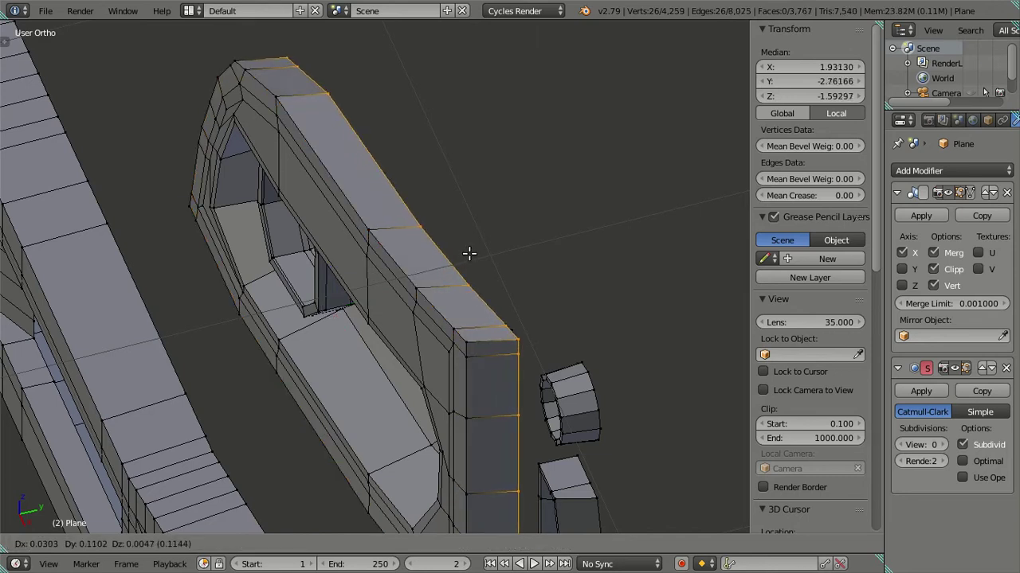
{"action": "right_click", "coordinate": [469, 253]}
{"action": "key", "text": "g"}
{"action": "key", "text": "y"}
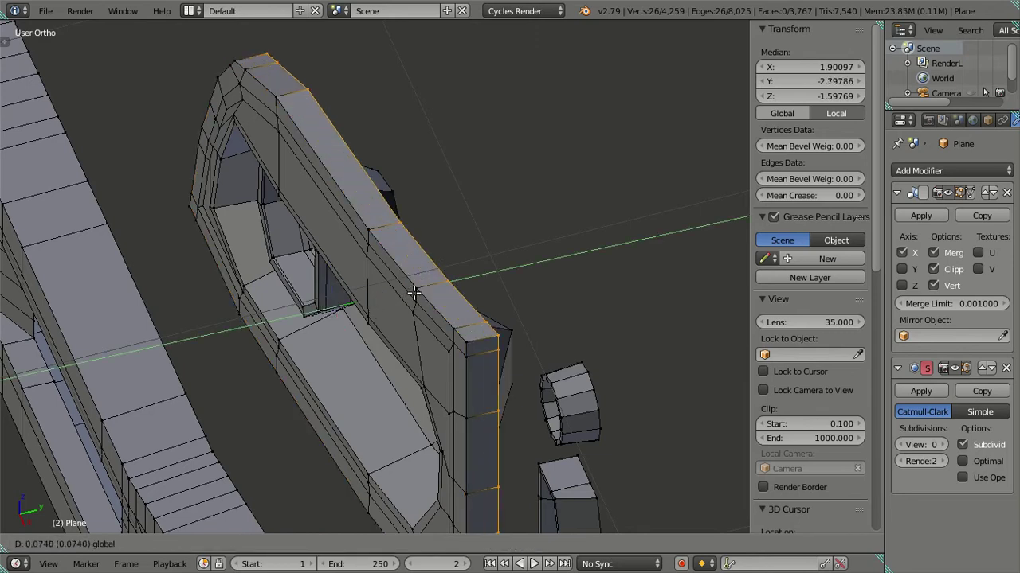
{"action": "type", "text": "0-0.069"}
{"action": "key", "text": "Return"}
{"action": "key", "text": "e"}
{"action": "right_click", "coordinate": [416, 295]}
{"action": "type", "text": "gy"}
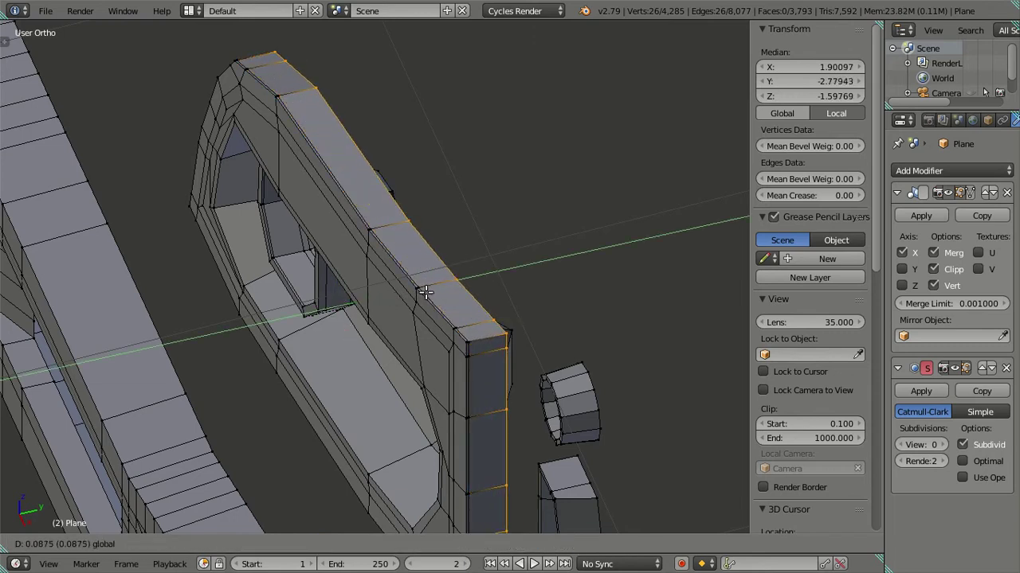
{"action": "type", "text": ".005"}
{"action": "key", "text": "Return"}
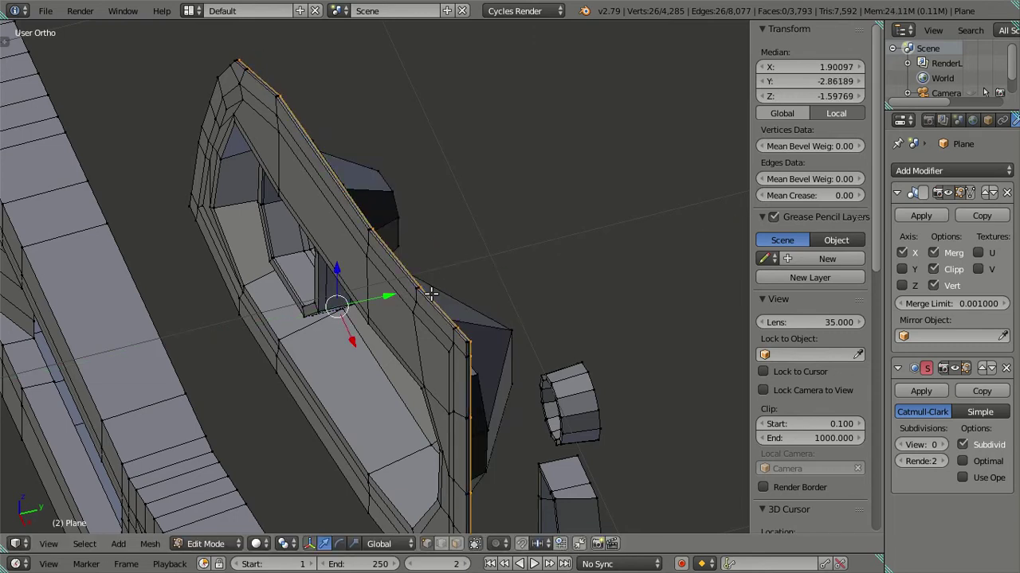
{"action": "key", "text": "a"}
{"action": "mouse_move", "coordinate": [431, 292]}
{"action": "middle_mouse_down"}
{"action": "mouse_move", "coordinate": [387, 250]}
{"action": "mouse_move", "coordinate": [351, 284]}
{"action": "middle_mouse_up"}
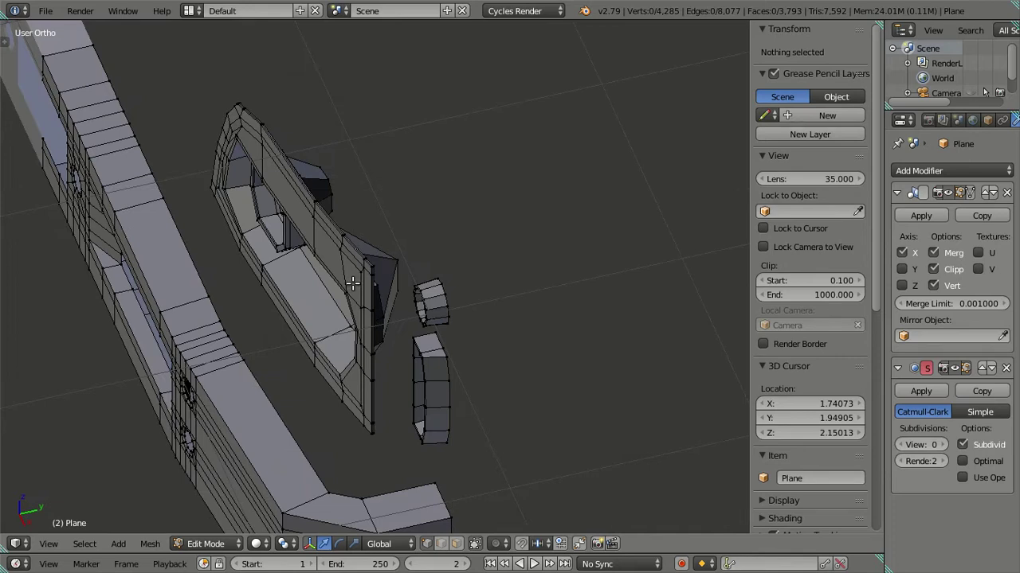
Select the cab body and its linked wall regions and hide them.
{"action": "key", "text": "l"}
{"action": "scroll", "coordinate": [352, 284], "scroll_direction": "up", "scroll_amount": 3}
{"action": "scroll", "coordinate": [387, 341], "scroll_direction": "up", "scroll_amount": 2}
{"action": "scroll", "coordinate": [351, 340], "scroll_direction": "down", "scroll_amount": 3}
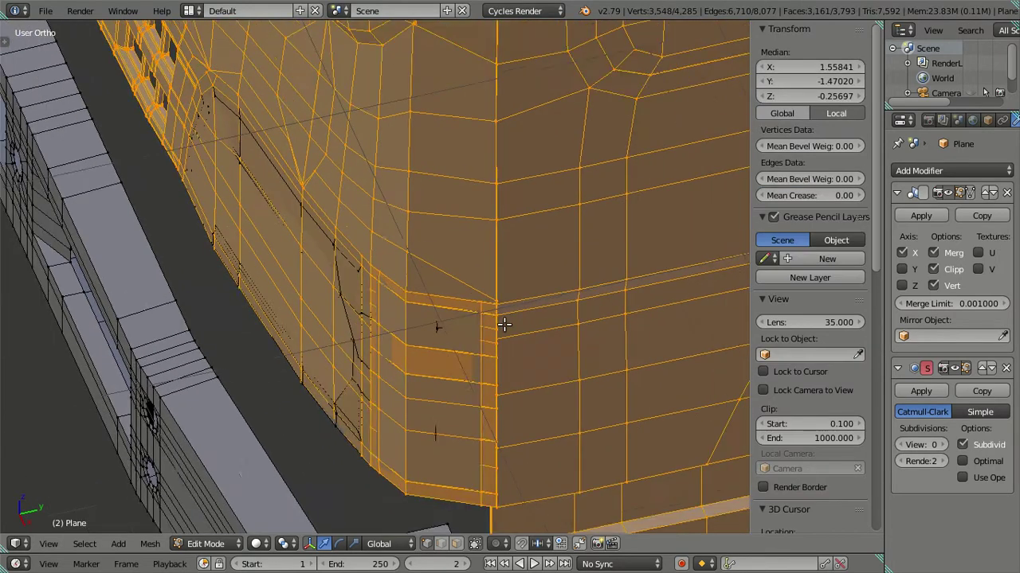
{"action": "scroll", "coordinate": [503, 323], "scroll_direction": "down", "scroll_amount": 2}
{"action": "right_click", "coordinate": [519, 295]}
{"action": "key", "text": "l"}
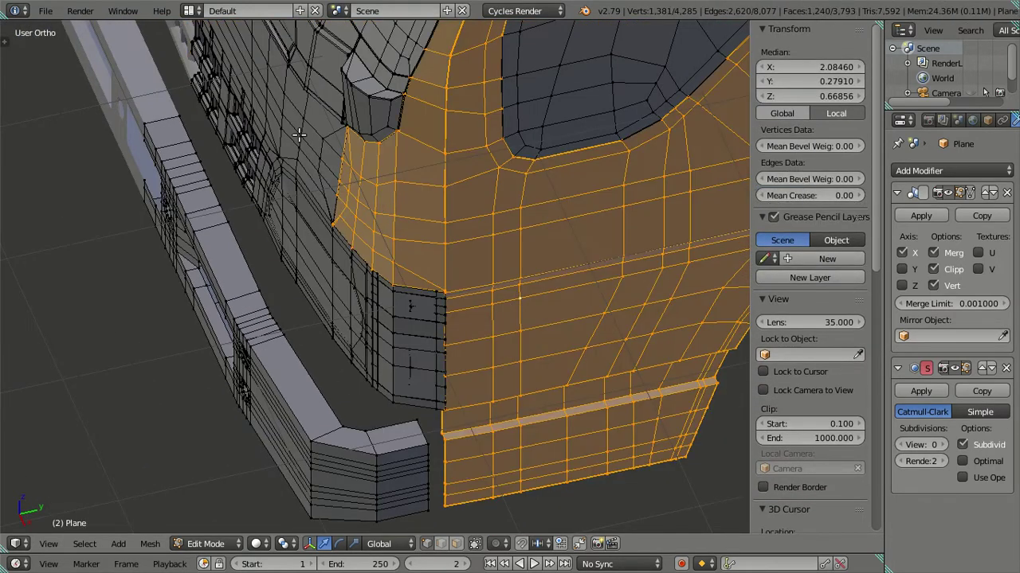
{"action": "key", "text": "l"}
{"action": "key", "text": "l"}
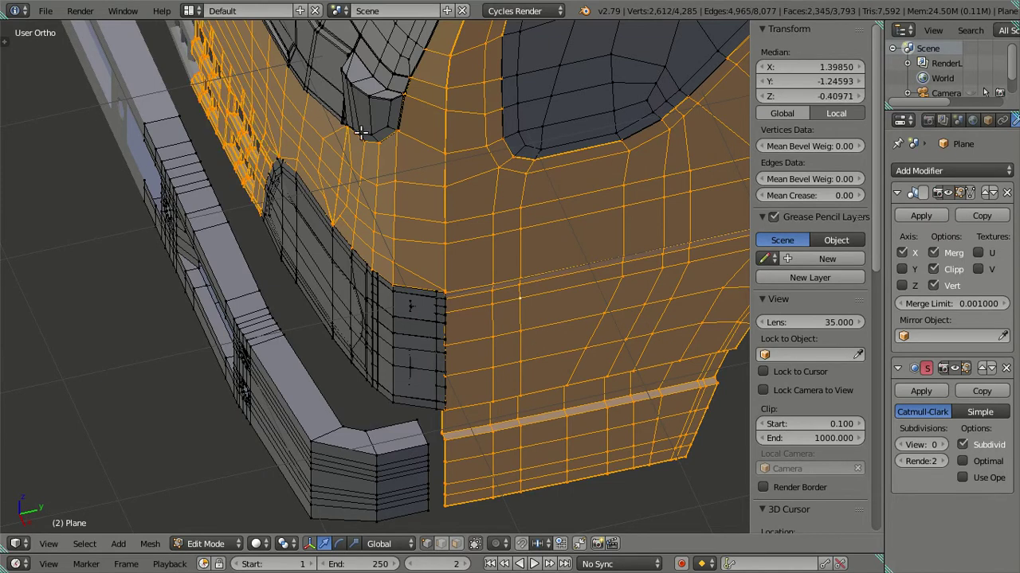
{"action": "key", "text": "h"}
Hide the left and right wall sections and the remaining wall mesh, isolating the frame part.
{"action": "scroll", "coordinate": [364, 358], "scroll_direction": "up", "scroll_amount": 3}
{"action": "scroll", "coordinate": [355, 287], "scroll_direction": "up", "scroll_amount": 2}
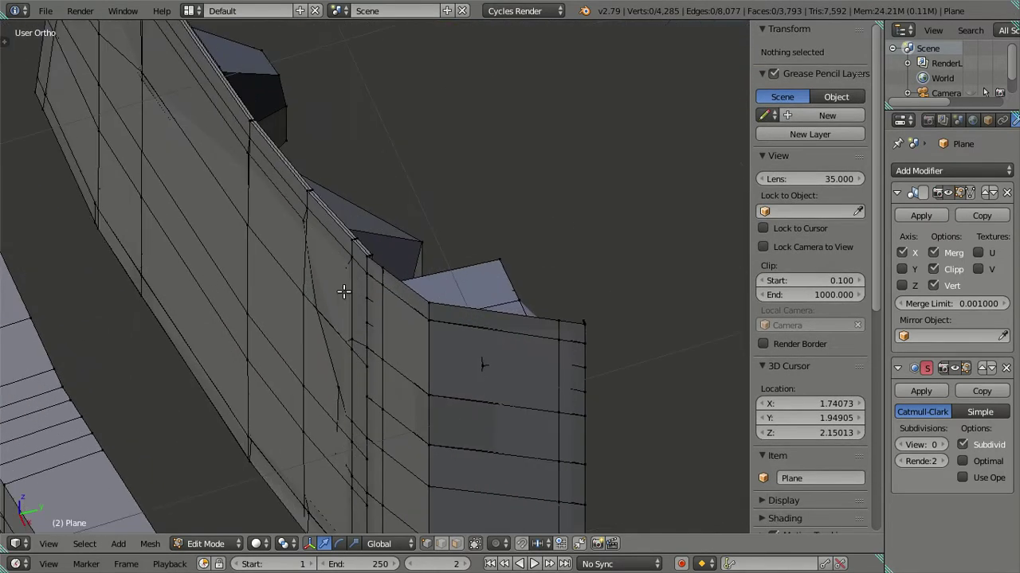
{"action": "key", "text": "l"}
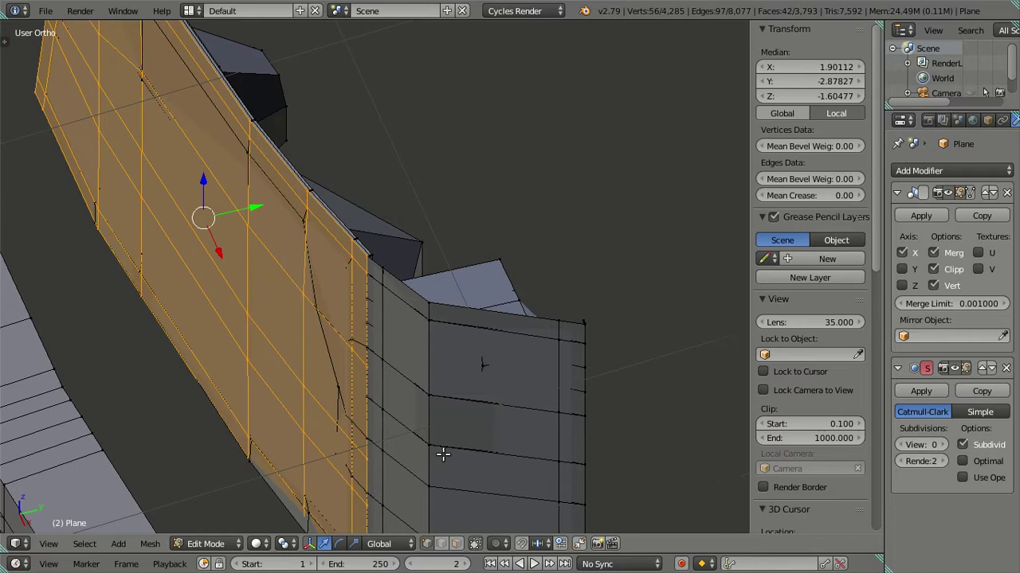
{"action": "key", "text": "l"}
{"action": "key", "text": "h"}
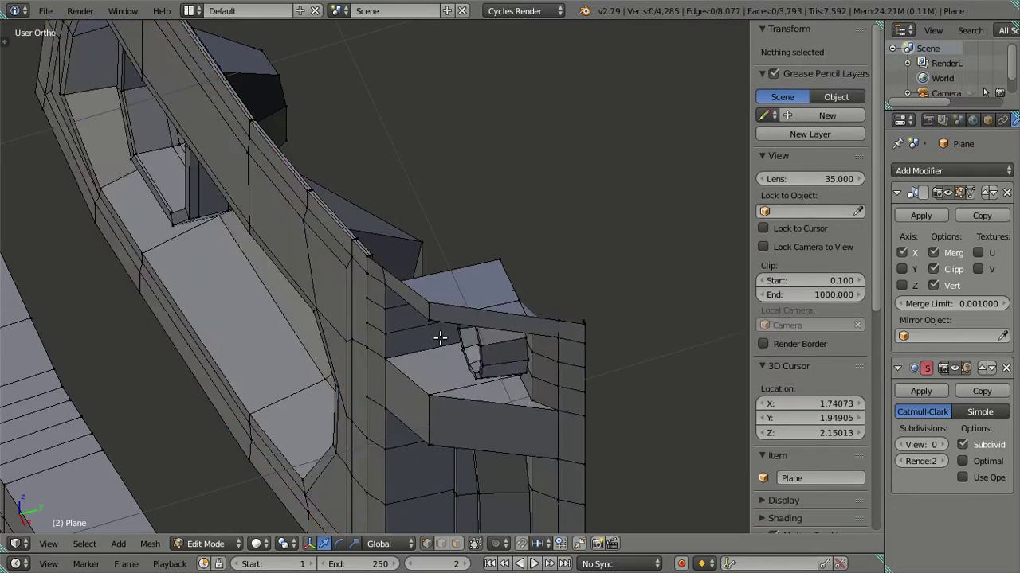
{"action": "middle_click_drag", "start_coordinate": [440, 337], "coordinate": [370, 327], "text": "shift"}
{"action": "right_click", "coordinate": [256, 209]}
{"action": "key", "text": "l"}
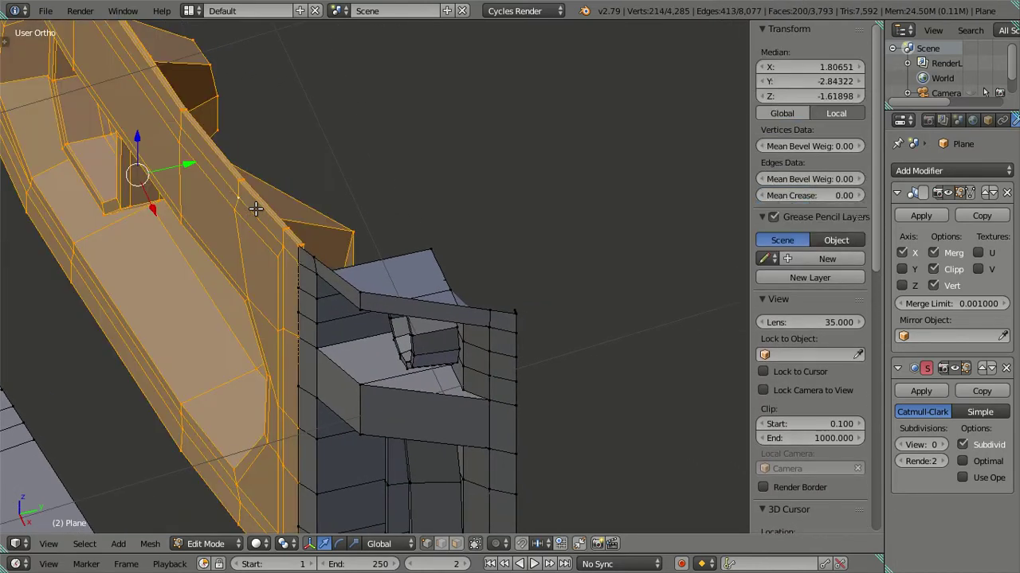
{"action": "key", "text": "h"}
Extrude the frame part's bottom edge loop downward, then add more edges in wireframe view.
{"action": "middle_click_drag", "start_coordinate": [343, 255], "coordinate": [319, 130], "text": "shift"}
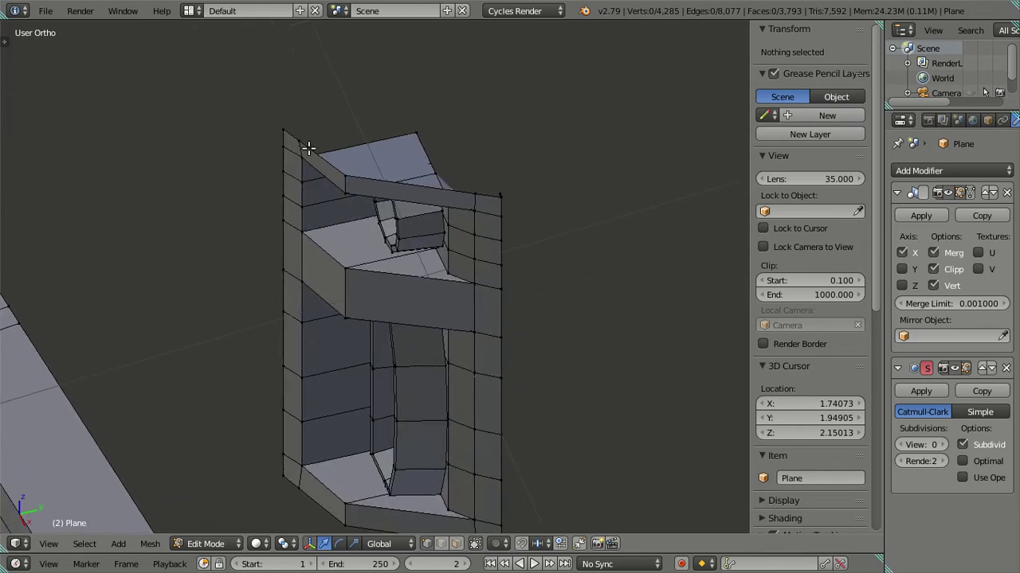
{"action": "right_click", "coordinate": [308, 148], "text": "alt"}
{"action": "middle_click_drag", "start_coordinate": [363, 224], "coordinate": [378, 143], "text": "shift"}
{"action": "key", "text": "e"}
{"action": "left_click", "coordinate": [331, 106]}
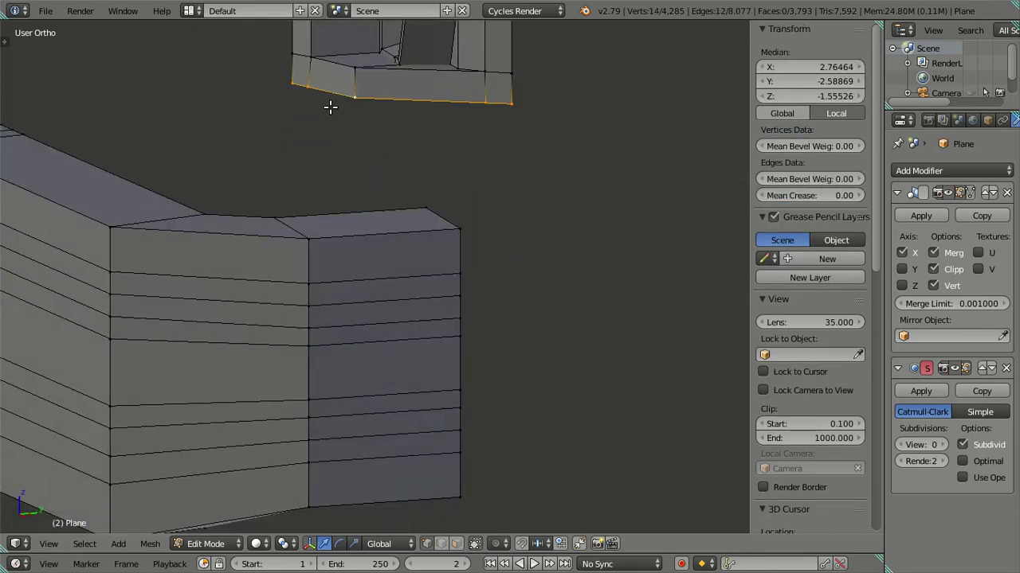
{"action": "right_click", "coordinate": [288, 70], "text": "alt+shift"}
{"action": "key", "text": "z"}
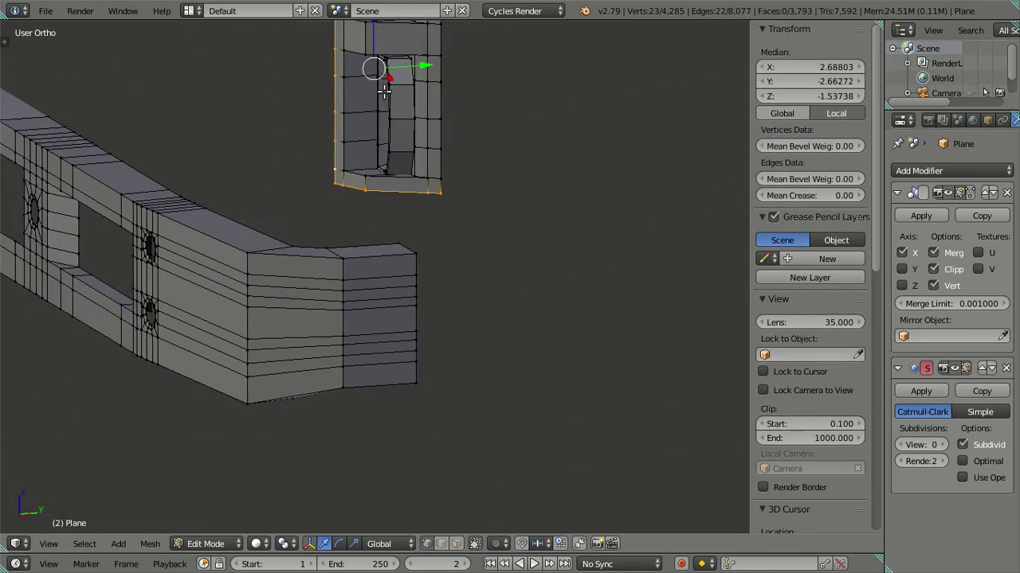
{"action": "middle_click_drag", "start_coordinate": [428, 353], "coordinate": [452, 366], "text": "shift"}
{"action": "scroll", "coordinate": [451, 366], "scroll_direction": "up", "scroll_amount": 4}
Circle-deselect the right-side vertices so only the frame's top edges stay selected.
{"action": "key", "text": "c"}
{"action": "mouse_move", "coordinate": [462, 410]}
{"action": "middle_mouse_down"}
{"action": "mouse_move", "coordinate": [489, 396]}
{"action": "mouse_move", "coordinate": [418, 205]}
{"action": "mouse_move", "coordinate": [369, 448]}
{"action": "middle_mouse_up"}
{"action": "key", "text": "Escape"}
{"action": "scroll", "coordinate": [353, 245], "scroll_direction": "up", "scroll_amount": 2}
{"action": "scroll", "coordinate": [353, 245], "scroll_direction": "up", "scroll_amount": 2}
{"action": "key", "text": "c"}
{"action": "middle_click_drag", "start_coordinate": [337, 319], "coordinate": [353, 330]}
{"action": "key", "text": "Escape"}
{"action": "scroll", "coordinate": [396, 290], "scroll_direction": "down", "scroll_amount": 3}
{"action": "scroll", "coordinate": [380, 295], "scroll_direction": "down", "scroll_amount": 2}
{"action": "mouse_move", "coordinate": [419, 191]}
{"action": "middle_mouse_down", "text": "shift"}
{"action": "mouse_move", "coordinate": [380, 296]}
{"action": "mouse_move", "coordinate": [391, 228]}
{"action": "middle_mouse_up", "text": "shift"}
{"action": "scroll", "coordinate": [391, 228], "scroll_direction": "up", "scroll_amount": 3}
{"action": "mouse_move", "coordinate": [302, 306]}
{"action": "middle_mouse_down", "text": "shift"}
{"action": "mouse_move", "coordinate": [337, 345]}
{"action": "mouse_move", "coordinate": [308, 317]}
{"action": "middle_mouse_up", "text": "shift"}
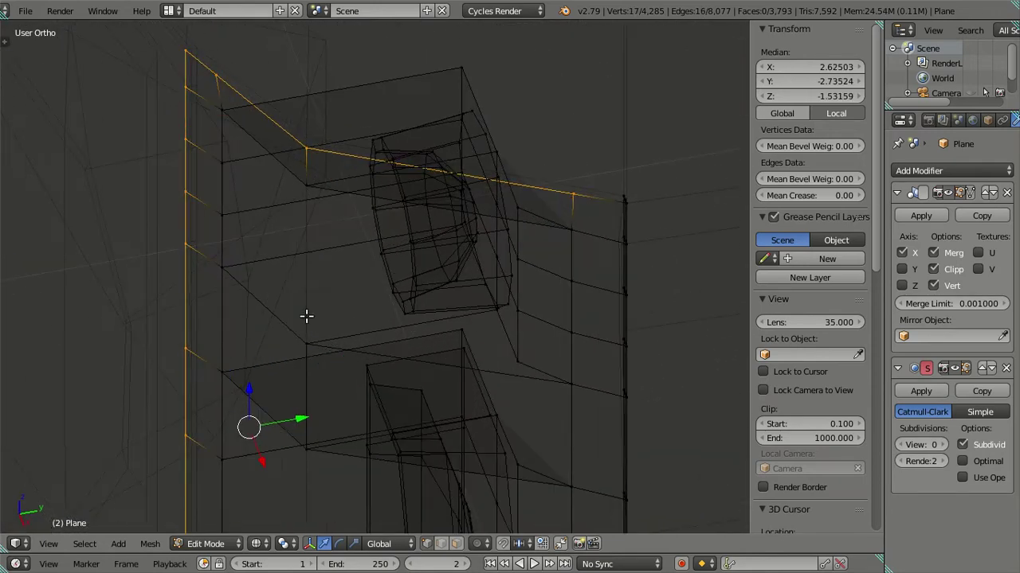
Extrude the top edges twice along Y, the second by 0.005, forming a thin lip.
{"action": "key", "text": "z"}
{"action": "key", "text": "e"}
{"action": "key", "text": "Escape"}
{"action": "key", "text": "g"}
{"action": "key", "text": "y"}
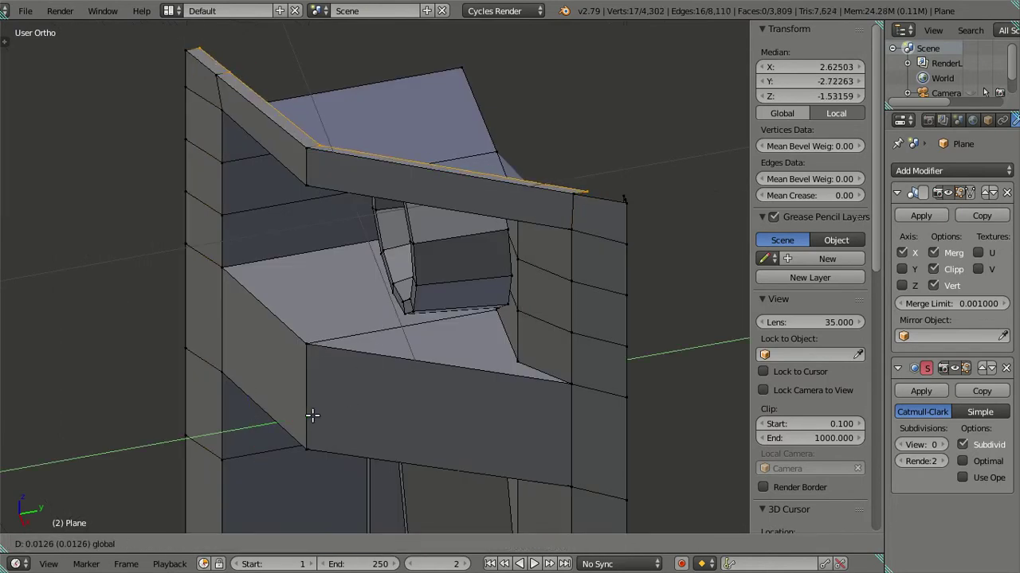
{"action": "left_click", "coordinate": [317, 403]}
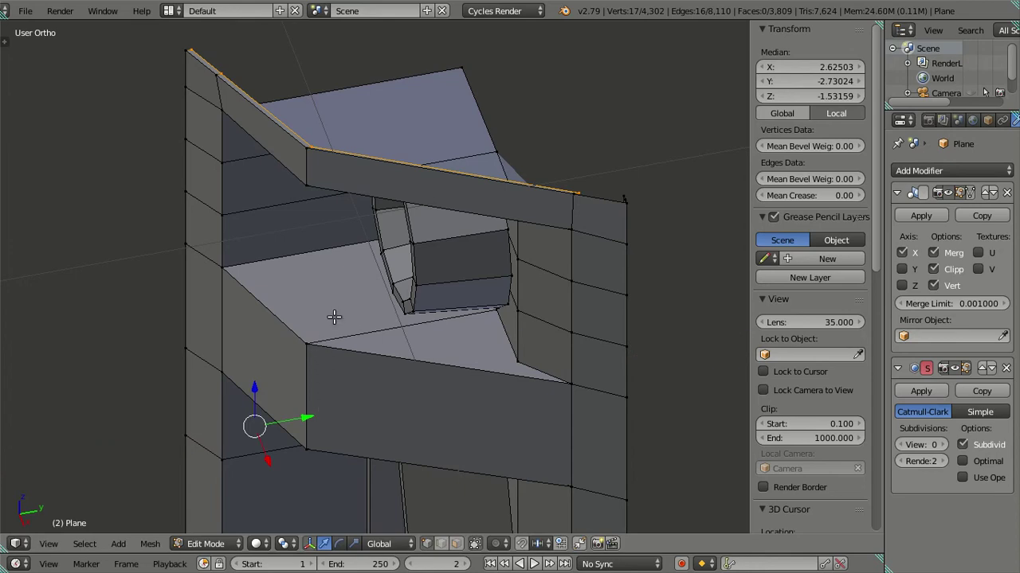
{"action": "key", "text": "e"}
{"action": "key", "text": "Escape"}
{"action": "type", "text": "gy"}
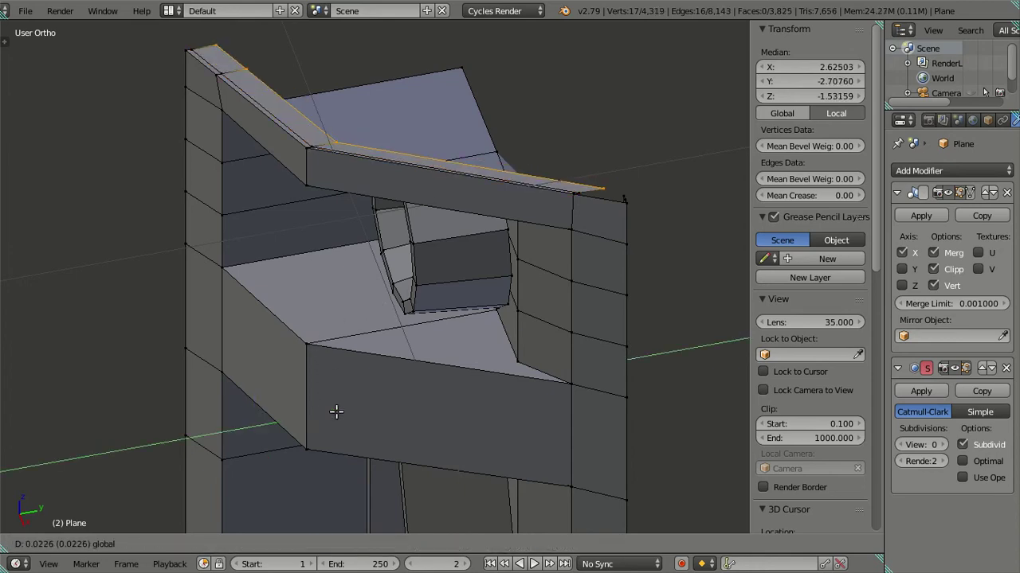
{"action": "type", "text": ".005"}
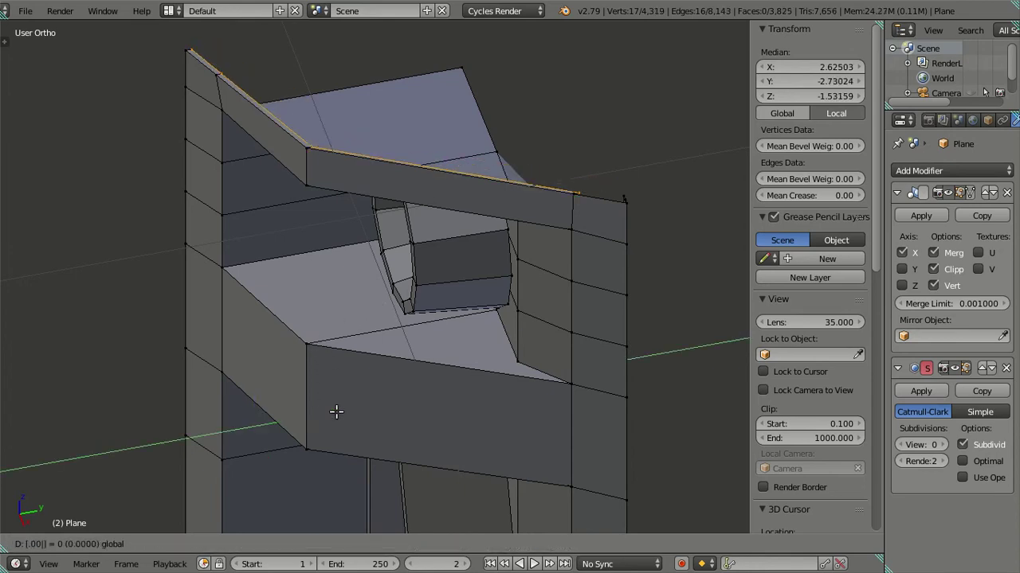
{"action": "key", "text": "Return"}
Fill the corner gap with a triangle and then a quad face from picked corner vertices.
{"action": "scroll", "coordinate": [570, 228], "scroll_direction": "up", "scroll_amount": 3}
{"action": "scroll", "coordinate": [236, 342], "scroll_direction": "up", "scroll_amount": 3}
{"action": "scroll", "coordinate": [264, 337], "scroll_direction": "up", "scroll_amount": 2}
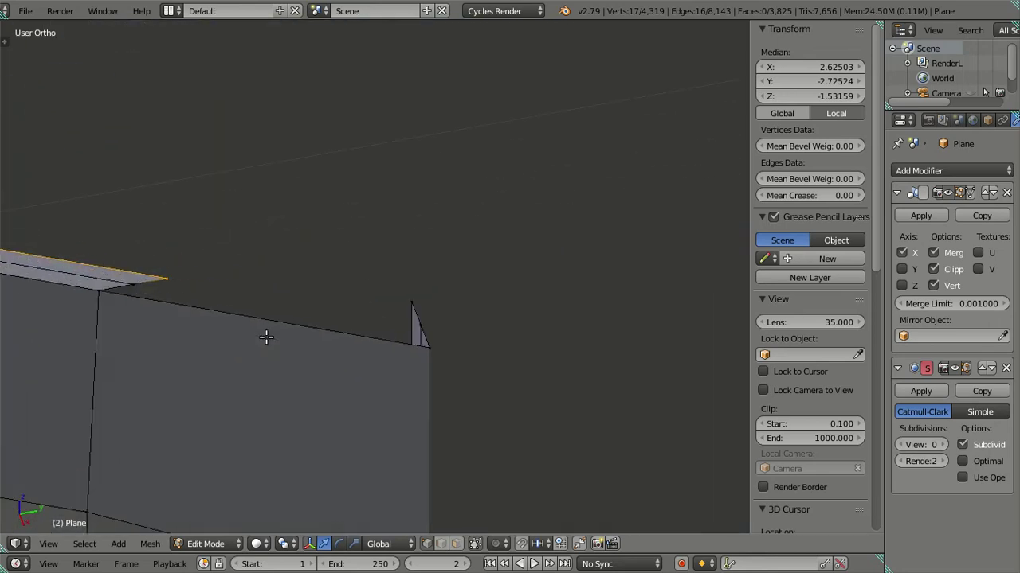
{"action": "scroll", "coordinate": [298, 326], "scroll_direction": "up", "scroll_amount": 1}
{"action": "scroll", "coordinate": [191, 327], "scroll_direction": "up", "scroll_amount": 1}
{"action": "right_click", "coordinate": [148, 308]}
{"action": "right_click", "coordinate": [107, 317], "text": "shift"}
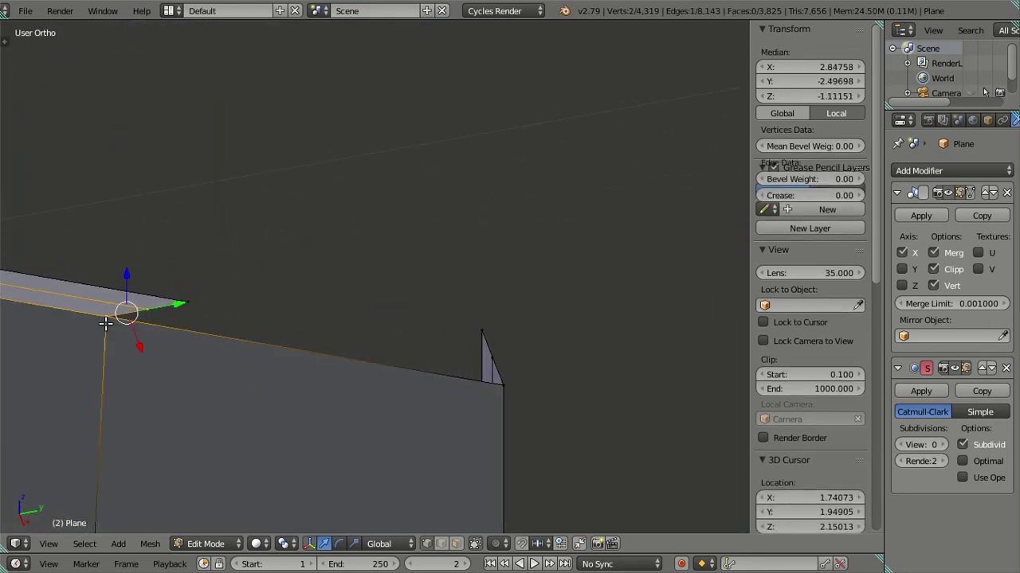
{"action": "right_click", "coordinate": [503, 386], "text": "shift"}
{"action": "key", "text": "f"}
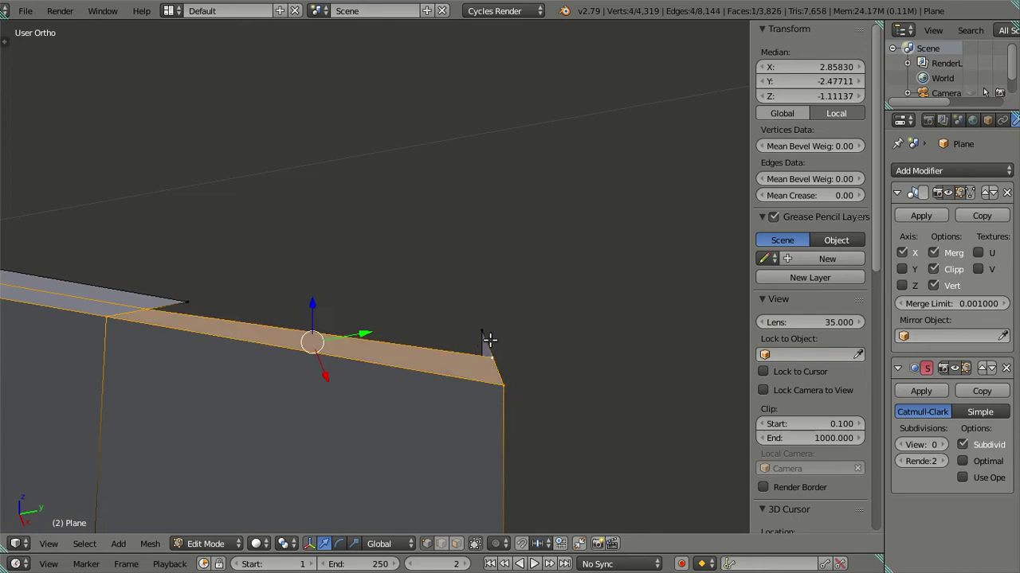
{"action": "right_click", "coordinate": [482, 329]}
{"action": "key", "text": "f"}
Fill two more corner faces from selected edges and vertices, then deselect everything.
{"action": "scroll", "coordinate": [207, 291], "scroll_direction": "down", "scroll_amount": 2}
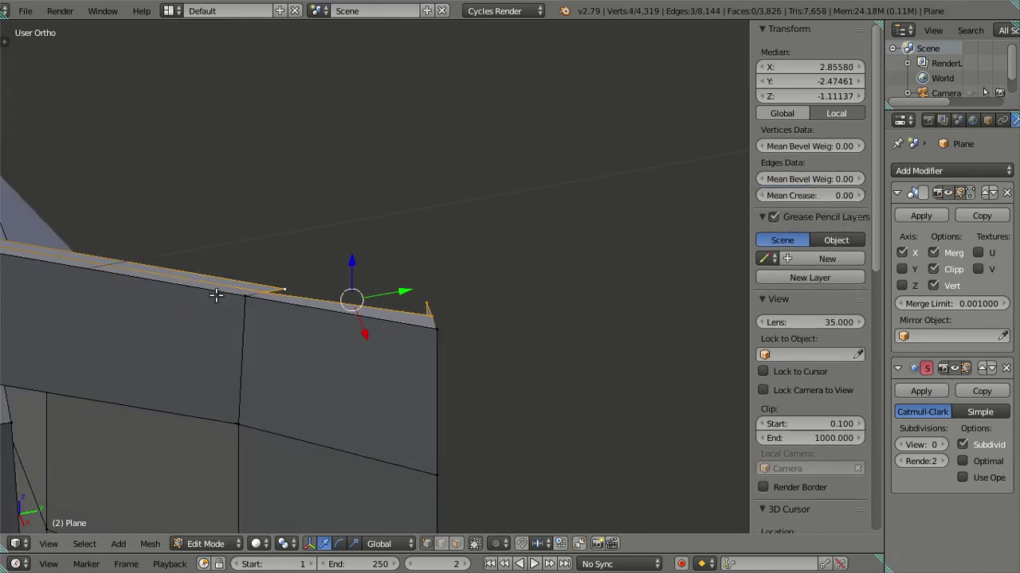
{"action": "scroll", "coordinate": [223, 293], "scroll_direction": "down", "scroll_amount": 2}
{"action": "scroll", "coordinate": [239, 351], "scroll_direction": "down", "scroll_amount": 2}
{"action": "scroll", "coordinate": [326, 184], "scroll_direction": "up", "scroll_amount": 3}
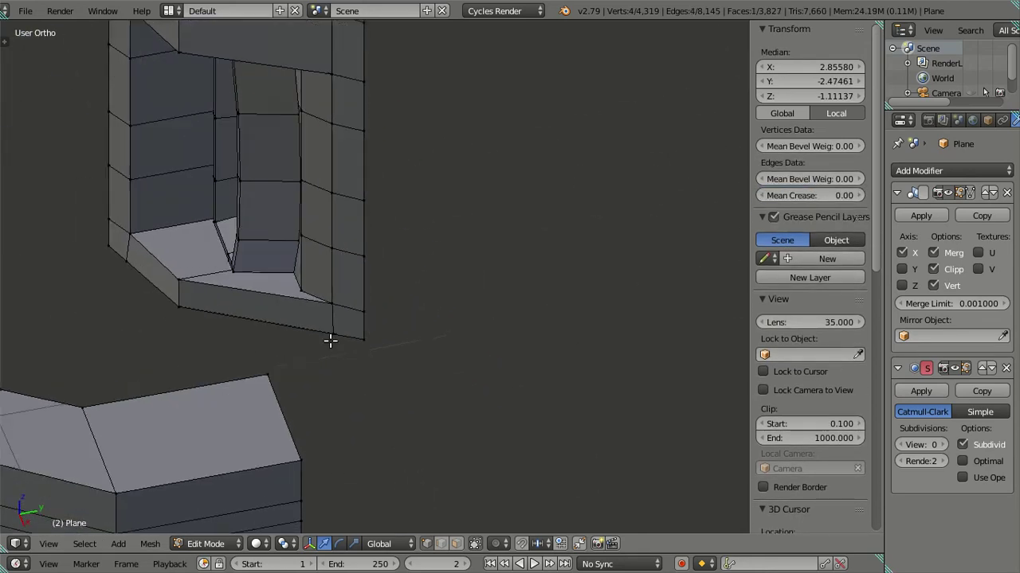
{"action": "scroll", "coordinate": [332, 342], "scroll_direction": "up", "scroll_amount": 3}
{"action": "scroll", "coordinate": [364, 412], "scroll_direction": "up", "scroll_amount": 3}
{"action": "scroll", "coordinate": [276, 361], "scroll_direction": "up", "scroll_amount": 3}
{"action": "left_click", "coordinate": [133, 262]}
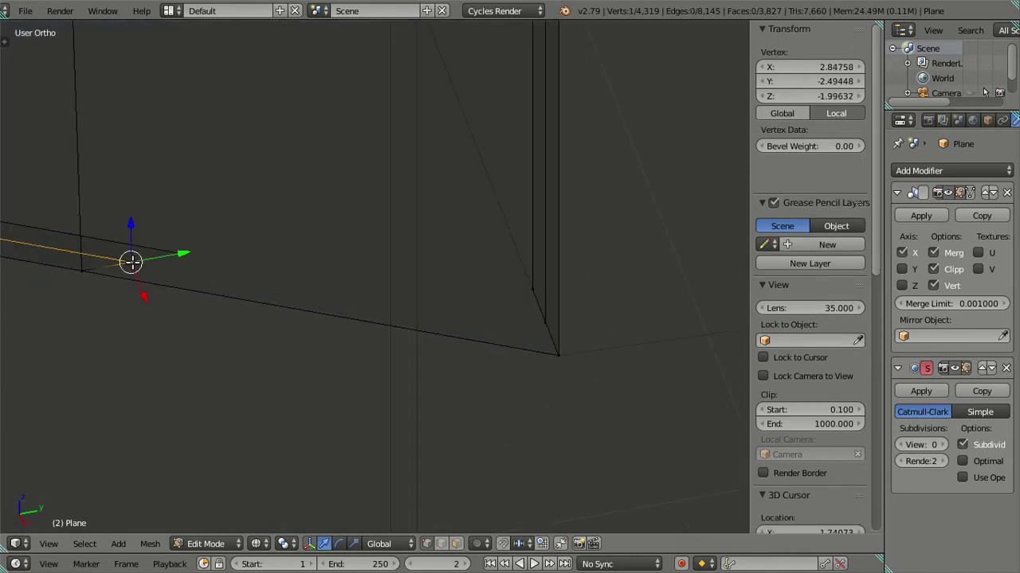
{"action": "left_click", "coordinate": [546, 326], "text": "shift"}
{"action": "key", "text": "f"}
{"action": "left_click", "coordinate": [533, 288]}
{"action": "left_click", "coordinate": [181, 252], "text": "shift"}
{"action": "key", "text": "f"}
{"action": "key", "text": "a"}
{"action": "scroll", "coordinate": [186, 250], "scroll_direction": "down", "scroll_amount": 2}
{"action": "scroll", "coordinate": [191, 244], "scroll_direction": "down", "scroll_amount": 3}
{"action": "scroll", "coordinate": [223, 215], "scroll_direction": "down", "scroll_amount": 2}
{"action": "mouse_move", "coordinate": [261, 199]}
{"action": "middle_mouse_down"}
{"action": "mouse_move", "coordinate": [330, 357]}
{"action": "mouse_move", "coordinate": [376, 348]}
{"action": "middle_mouse_up"}
Inspect the cab in wireframe to locate the window, front and body pieces.
{"action": "scroll", "coordinate": [369, 322], "scroll_direction": "up", "scroll_amount": 4}
{"action": "key", "text": "l"}
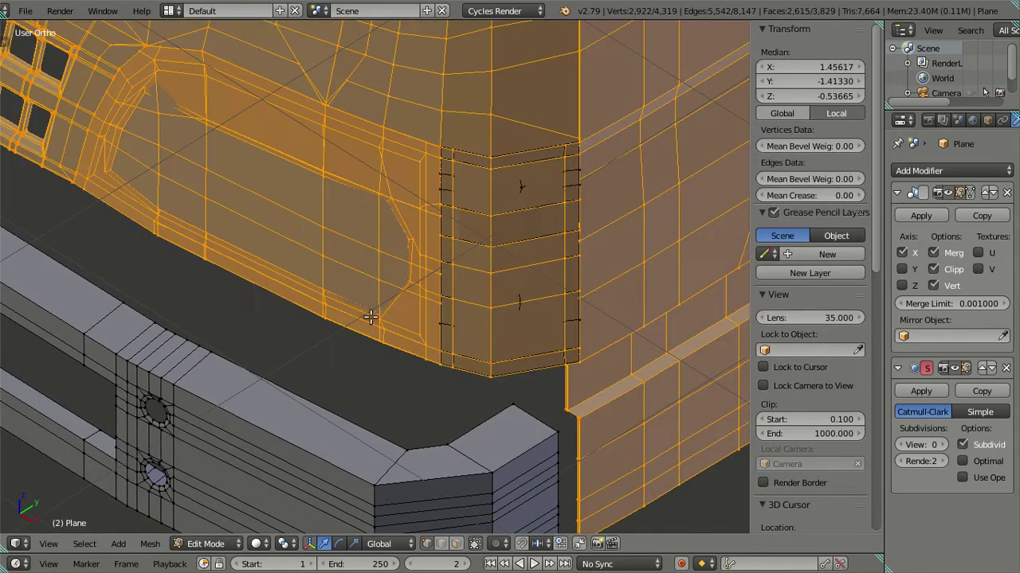
{"action": "scroll", "coordinate": [370, 317], "scroll_direction": "down", "scroll_amount": 3}
{"action": "key", "text": "a"}
{"action": "middle_click_drag", "start_coordinate": [358, 279], "coordinate": [344, 238]}
{"action": "scroll", "coordinate": [344, 238], "scroll_direction": "up", "scroll_amount": 3}
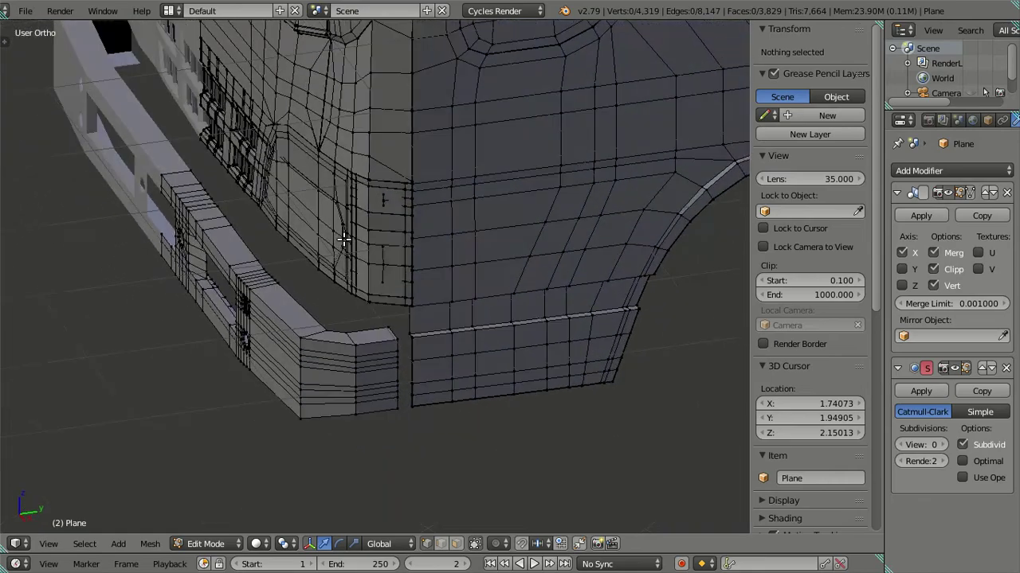
{"action": "scroll", "coordinate": [344, 238], "scroll_direction": "up", "scroll_amount": 1}
{"action": "key", "text": "z"}
{"action": "scroll", "coordinate": [382, 260], "scroll_direction": "up", "scroll_amount": 1}
{"action": "scroll", "coordinate": [391, 282], "scroll_direction": "up", "scroll_amount": 1}
{"action": "scroll", "coordinate": [385, 295], "scroll_direction": "up", "scroll_amount": 1}
{"action": "mouse_move", "coordinate": [398, 296]}
{"action": "middle_mouse_down"}
{"action": "mouse_move", "coordinate": [343, 182]}
{"action": "mouse_move", "coordinate": [295, 173]}
{"action": "middle_mouse_up"}
{"action": "key", "text": "z"}
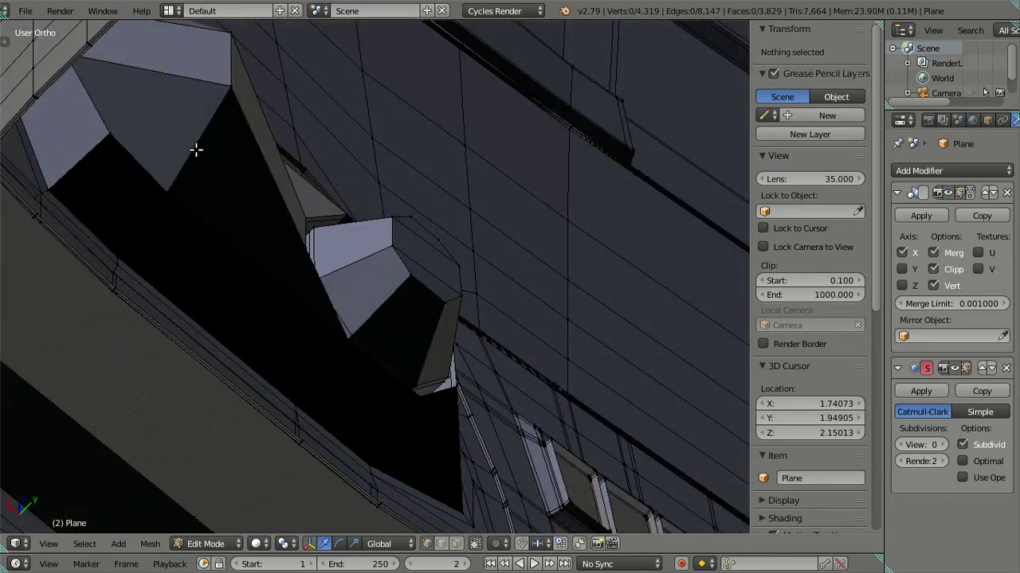
Select and frame the window piece with its connected parts, then clear the selection.
{"action": "right_click", "coordinate": [208, 99]}
{"action": "key", "text": "ctrl+l"}
{"action": "key", "text": "KP_Decimal"}
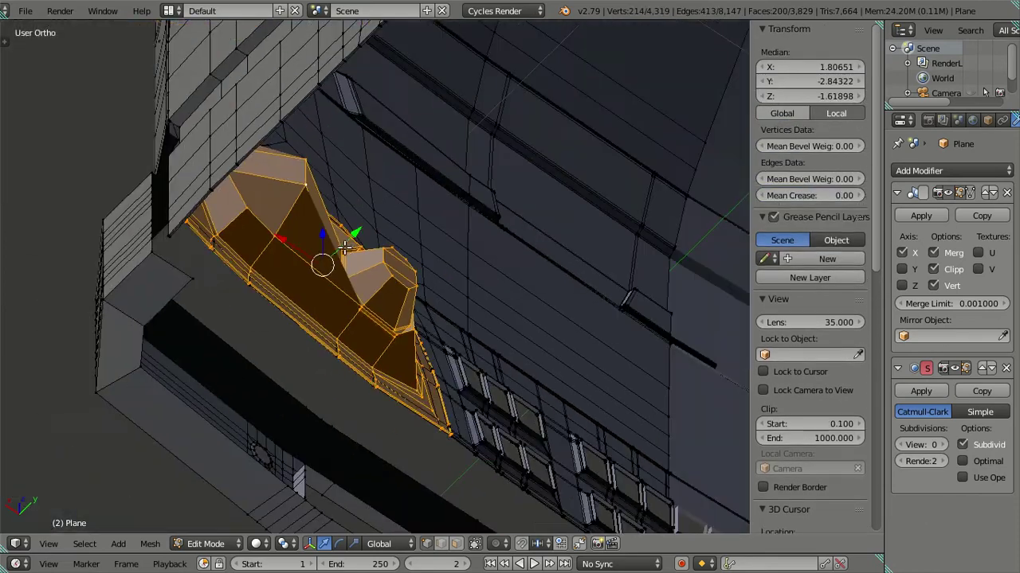
{"action": "middle_click_drag", "start_coordinate": [344, 248], "coordinate": [203, 301]}
{"action": "key", "text": "l"}
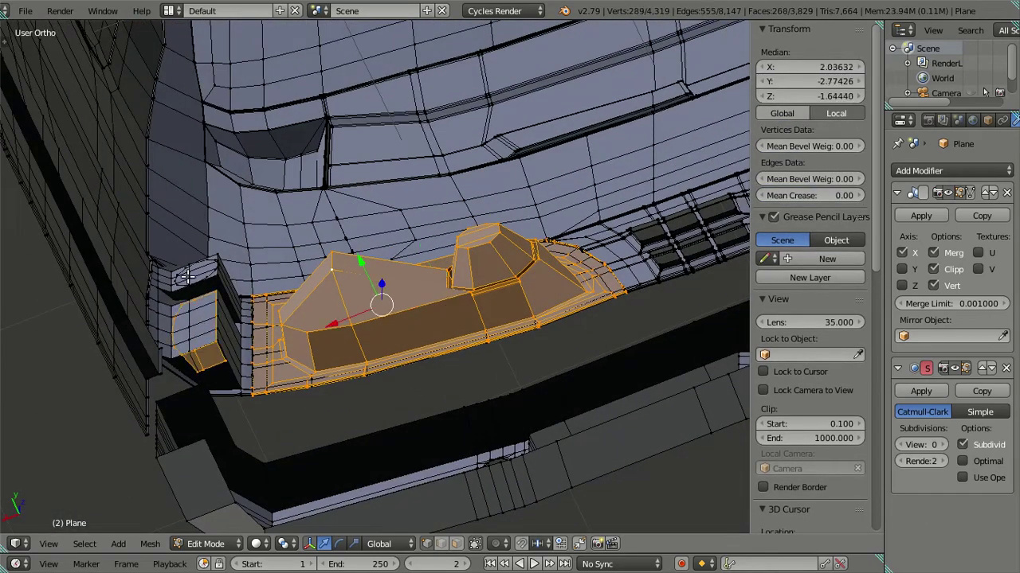
{"action": "key", "text": "l"}
{"action": "key", "text": "l"}
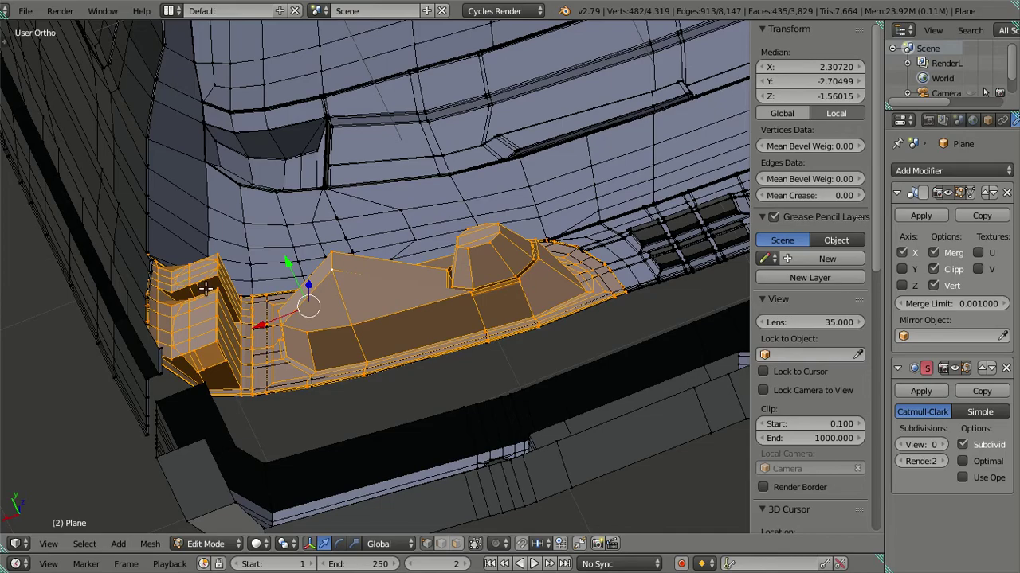
{"action": "key", "text": "a"}
Select the linked windows, side wall and front pieces and hide them.
{"action": "mouse_move", "coordinate": [204, 287]}
{"action": "middle_mouse_down"}
{"action": "mouse_move", "coordinate": [403, 353]}
{"action": "mouse_move", "coordinate": [464, 428]}
{"action": "mouse_move", "coordinate": [262, 252]}
{"action": "middle_mouse_up"}
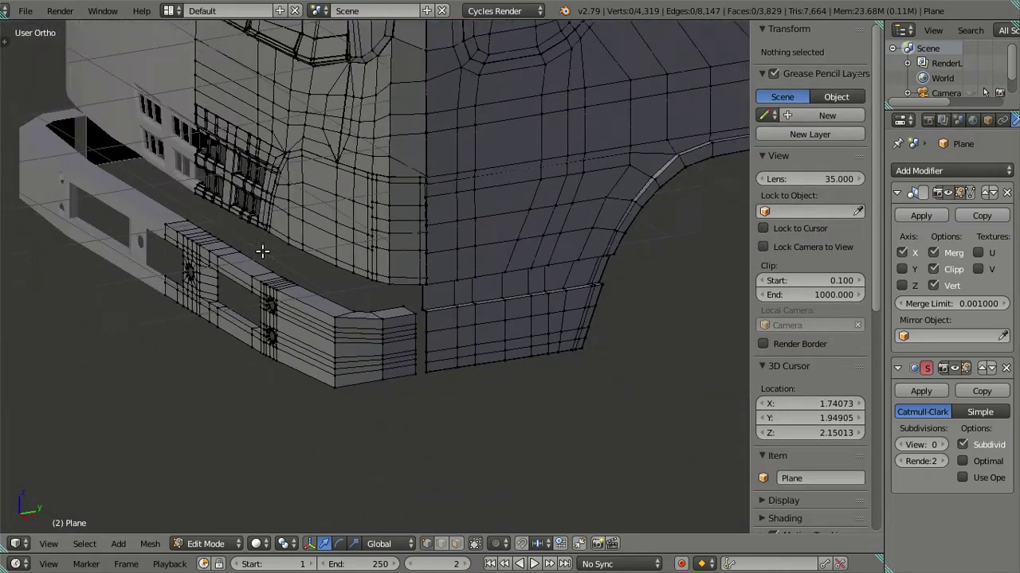
{"action": "middle_click_drag", "start_coordinate": [212, 156], "coordinate": [252, 297]}
{"action": "right_click", "coordinate": [252, 296]}
{"action": "scroll", "coordinate": [251, 297], "scroll_direction": "up", "scroll_amount": 1}
{"action": "scroll", "coordinate": [250, 296], "scroll_direction": "up", "scroll_amount": 1}
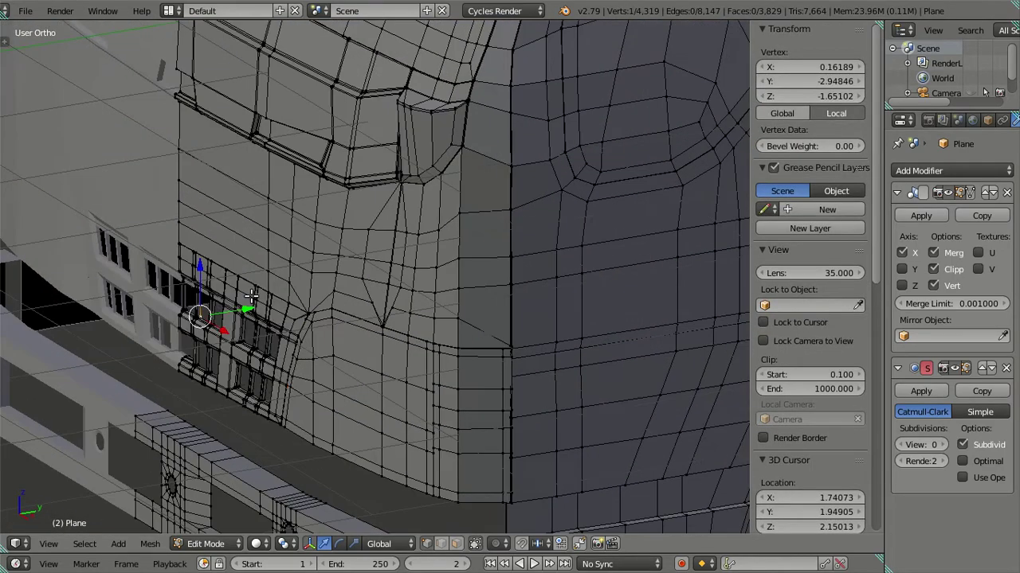
{"action": "key", "text": "l"}
{"action": "key", "text": "l"}
{"action": "key", "text": "l"}
{"action": "key", "text": "l"}
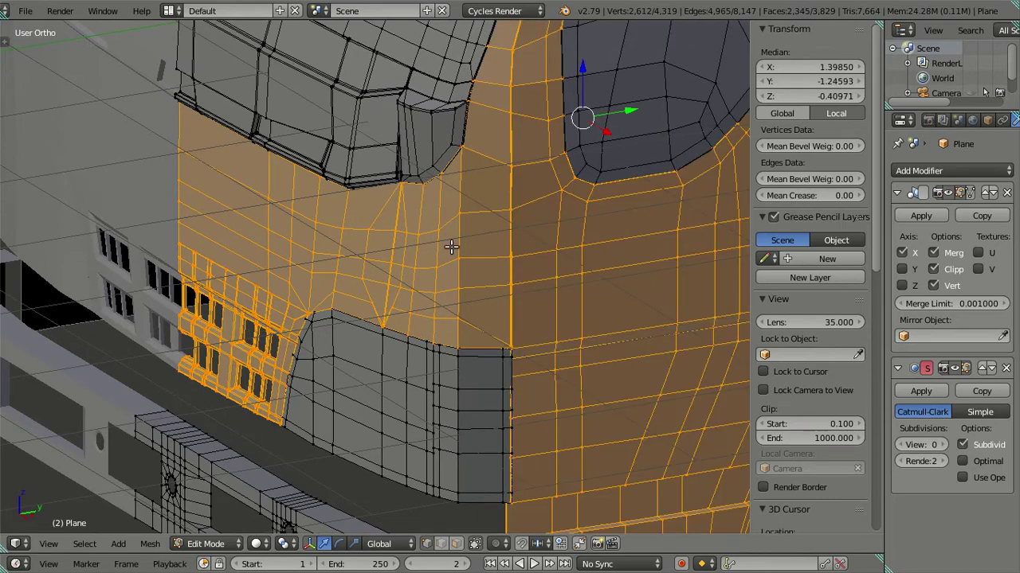
{"action": "key", "text": "h"}
{"action": "scroll", "coordinate": [410, 287], "scroll_direction": "up", "scroll_amount": 1}
Select the side panel's vertical end edge loop and slide it along X.
{"action": "scroll", "coordinate": [380, 225], "scroll_direction": "up", "scroll_amount": 4}
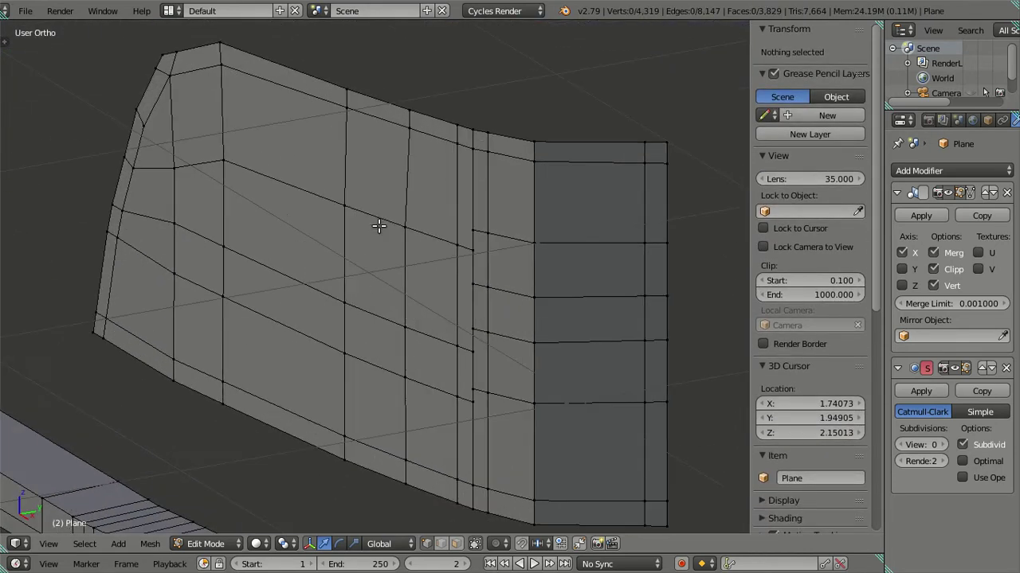
{"action": "middle_click_drag", "start_coordinate": [428, 235], "coordinate": [334, 210], "text": "shift"}
{"action": "right_click", "coordinate": [211, 423], "text": "alt"}
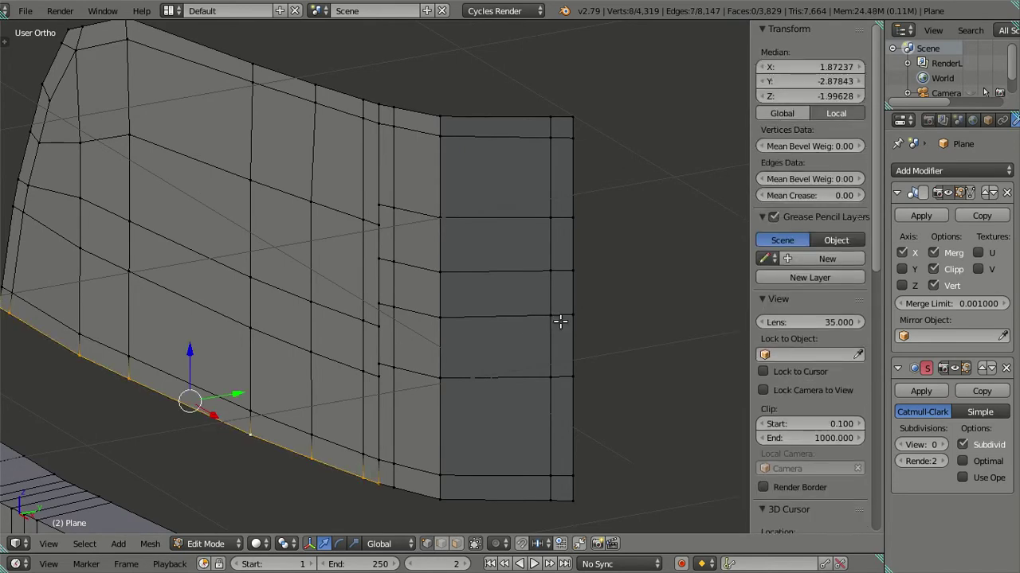
{"action": "key", "text": "a"}
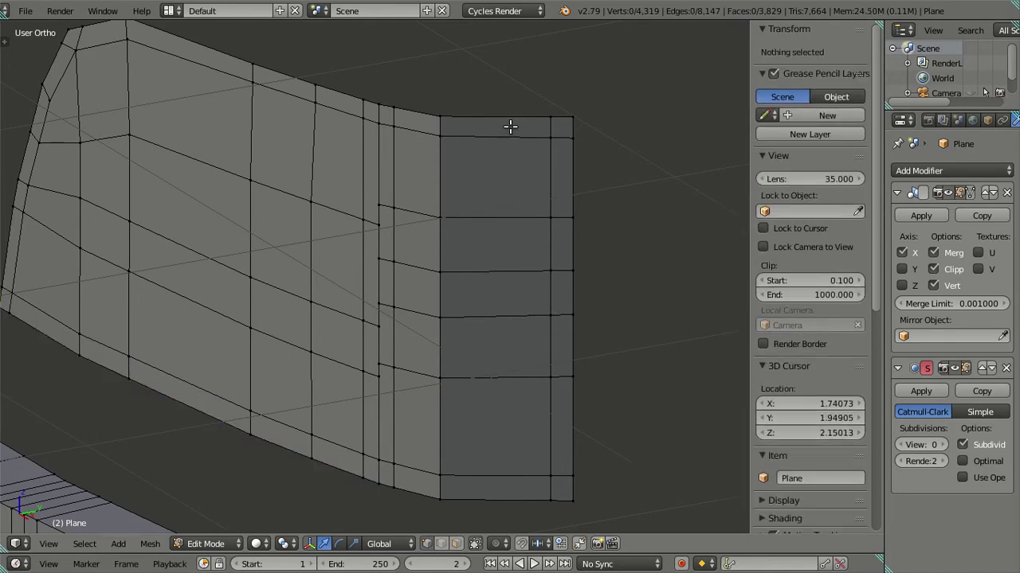
{"action": "right_click", "coordinate": [510, 126], "text": "alt"}
{"action": "scroll", "coordinate": [581, 270], "scroll_direction": "down", "scroll_amount": 3}
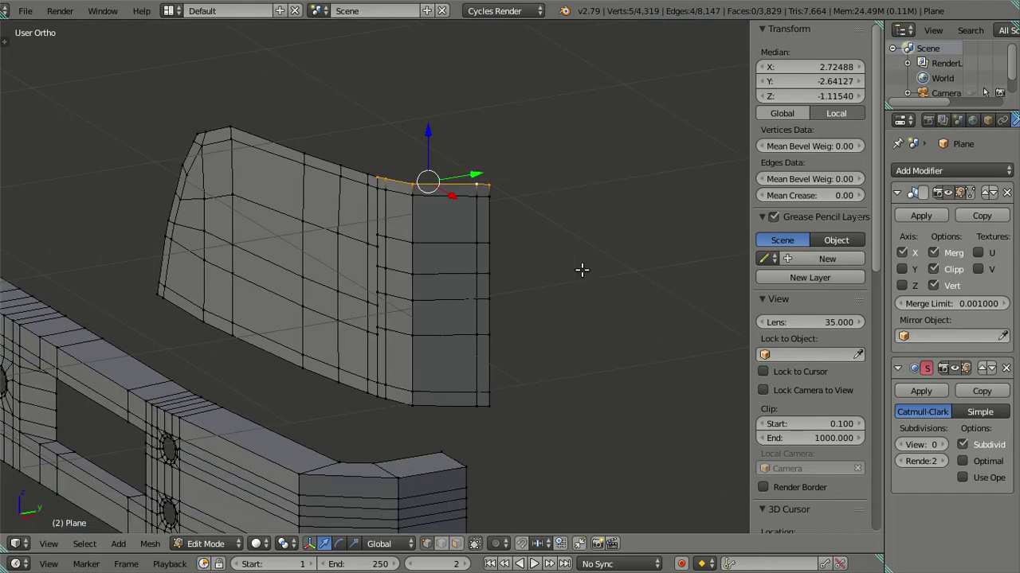
{"action": "key", "text": "a"}
{"action": "mouse_move", "coordinate": [542, 263]}
{"action": "middle_mouse_down"}
{"action": "mouse_move", "coordinate": [524, 346]}
{"action": "mouse_move", "coordinate": [492, 180]}
{"action": "middle_mouse_up"}
{"action": "right_click", "coordinate": [500, 321], "text": "alt"}
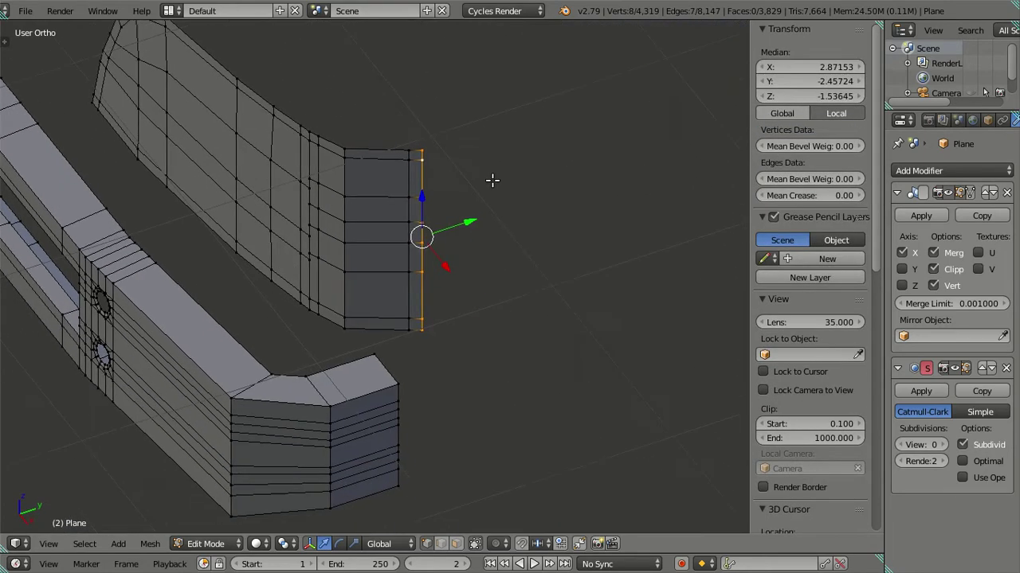
{"action": "scroll", "coordinate": [492, 181], "scroll_direction": "up", "scroll_amount": 4}
{"action": "middle_click_drag", "start_coordinate": [496, 257], "coordinate": [453, 353]}
{"action": "scroll", "coordinate": [468, 222], "scroll_direction": "up", "scroll_amount": 3}
{"action": "scroll", "coordinate": [468, 222], "scroll_direction": "up", "scroll_amount": 1}
{"action": "key", "text": "g"}
{"action": "key", "text": "x"}
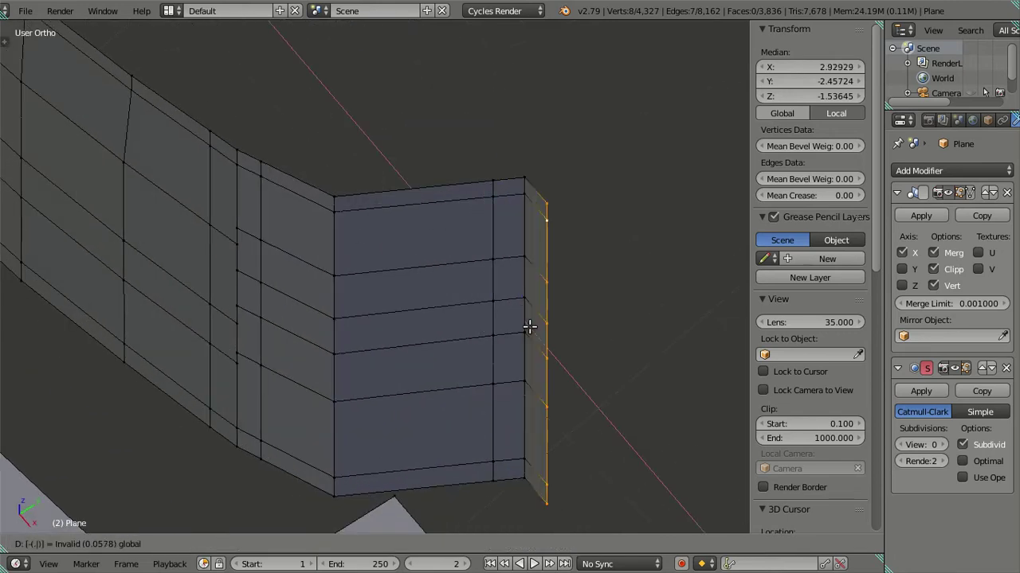
{"action": "key", "text": "Return"}
Extrude the end edge loop and offset the new edge -0.005 along X.
{"action": "key", "text": "e"}
{"action": "right_click", "coordinate": [562, 303]}
{"action": "key", "text": "g"}
{"action": "key", "text": "x"}
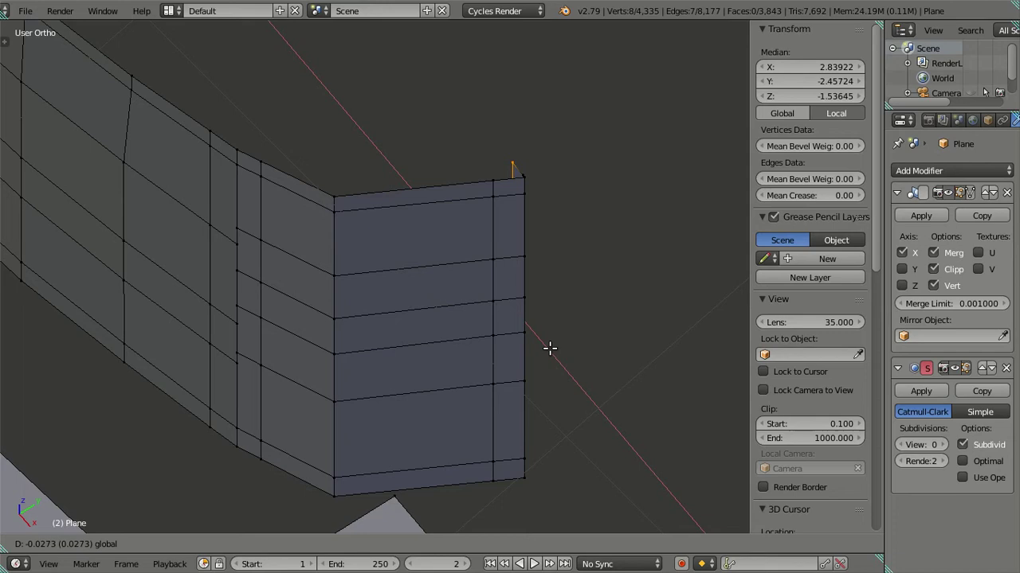
{"action": "type", "text": "-0.005"}
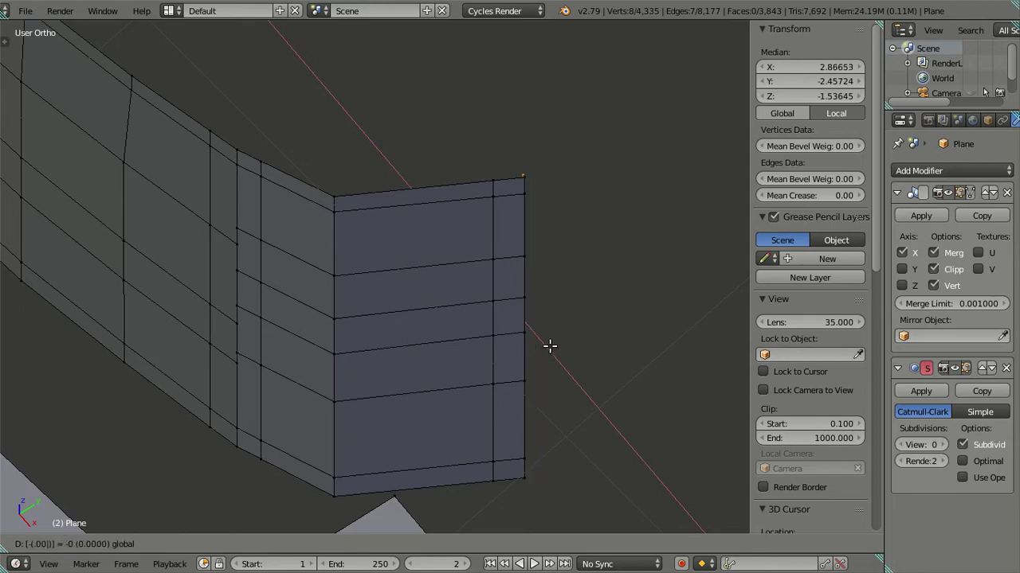
{"action": "key", "text": "Return"}
Hide the connected panel piece, select the strip's boundary edges, then undo the trial extrusion.
{"action": "middle_click_drag", "start_coordinate": [549, 346], "coordinate": [354, 213]}
{"action": "right_click", "coordinate": [347, 231]}
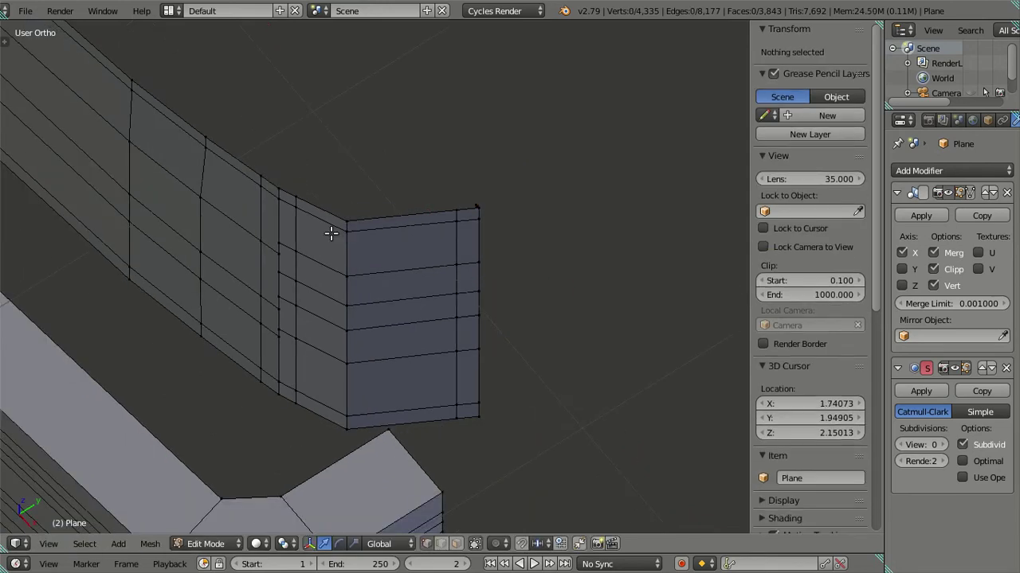
{"action": "key", "text": "ctrl+l"}
{"action": "key", "text": "h"}
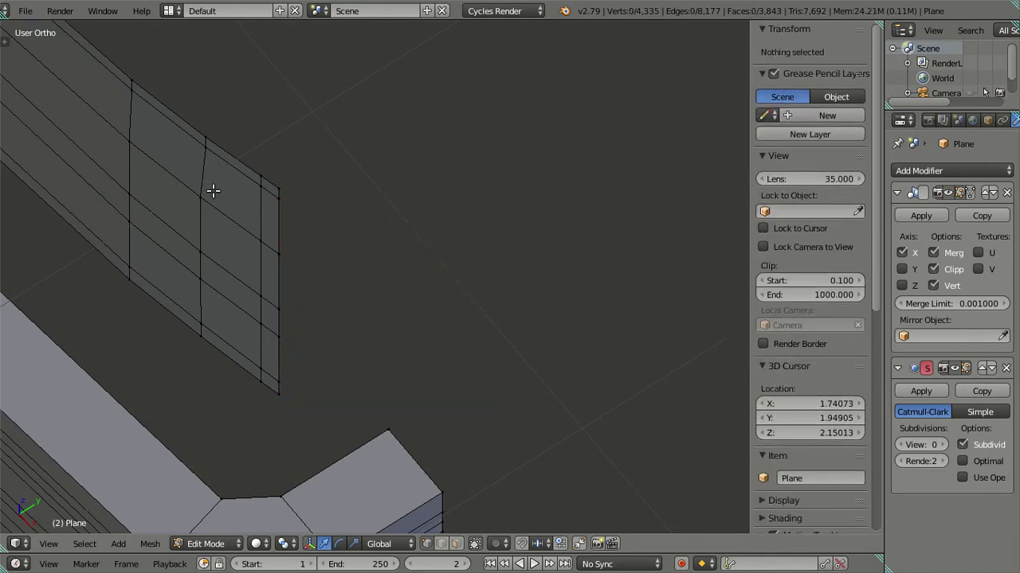
{"action": "middle_click_drag", "start_coordinate": [212, 188], "coordinate": [455, 240]}
{"action": "right_click", "coordinate": [425, 165], "text": "alt"}
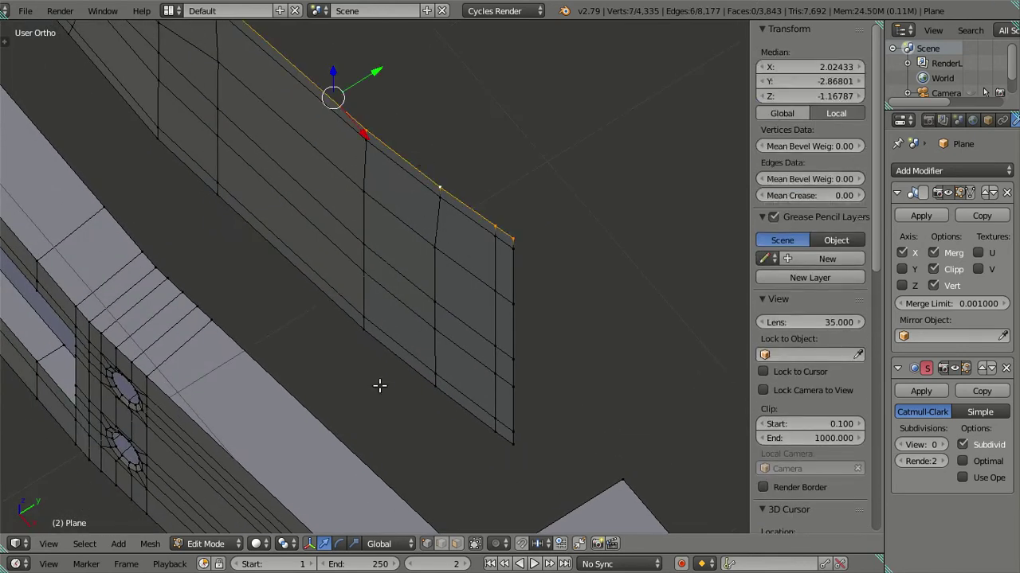
{"action": "right_click", "coordinate": [524, 330], "text": "alt+shift"}
{"action": "scroll", "coordinate": [524, 330], "scroll_direction": "down", "scroll_amount": 3}
{"action": "mouse_move", "coordinate": [359, 239]}
{"action": "middle_mouse_down", "text": "shift"}
{"action": "mouse_move", "coordinate": [359, 319]}
{"action": "mouse_move", "coordinate": [364, 245]}
{"action": "middle_mouse_up", "text": "shift"}
{"action": "scroll", "coordinate": [261, 237], "scroll_direction": "up", "scroll_amount": 3}
{"action": "key", "text": "ctrl+z"}
{"action": "key", "text": "ctrl+z"}
{"action": "key", "text": "ctrl+z"}
{"action": "key", "text": "ctrl+z"}
{"action": "key", "text": "ctrl+z"}
{"action": "key", "text": "ctrl+z"}
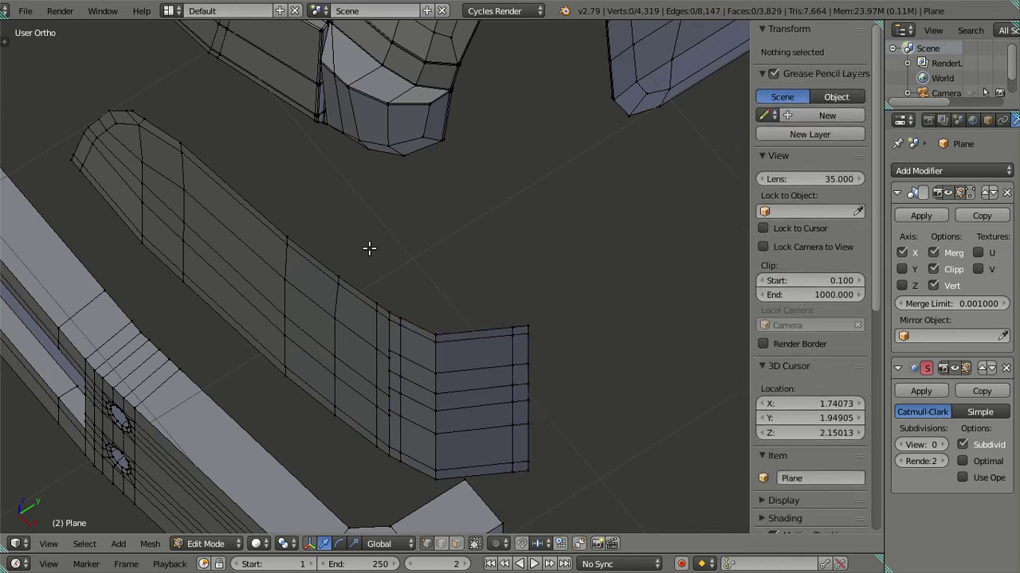
{"action": "mouse_move", "coordinate": [459, 393]}
{"action": "middle_mouse_down"}
{"action": "mouse_move", "coordinate": [449, 318]}
{"action": "mouse_move", "coordinate": [417, 343]}
{"action": "mouse_move", "coordinate": [386, 339]}
{"action": "mouse_move", "coordinate": [366, 351]}
{"action": "mouse_move", "coordinate": [454, 433]}
{"action": "mouse_move", "coordinate": [421, 314]}
{"action": "mouse_move", "coordinate": [458, 208]}
{"action": "mouse_move", "coordinate": [410, 341]}
{"action": "middle_mouse_up"}
Try a 0.005 thickness extrusion on the connected curved wall strip, then undo it.
{"action": "right_click", "coordinate": [394, 317]}
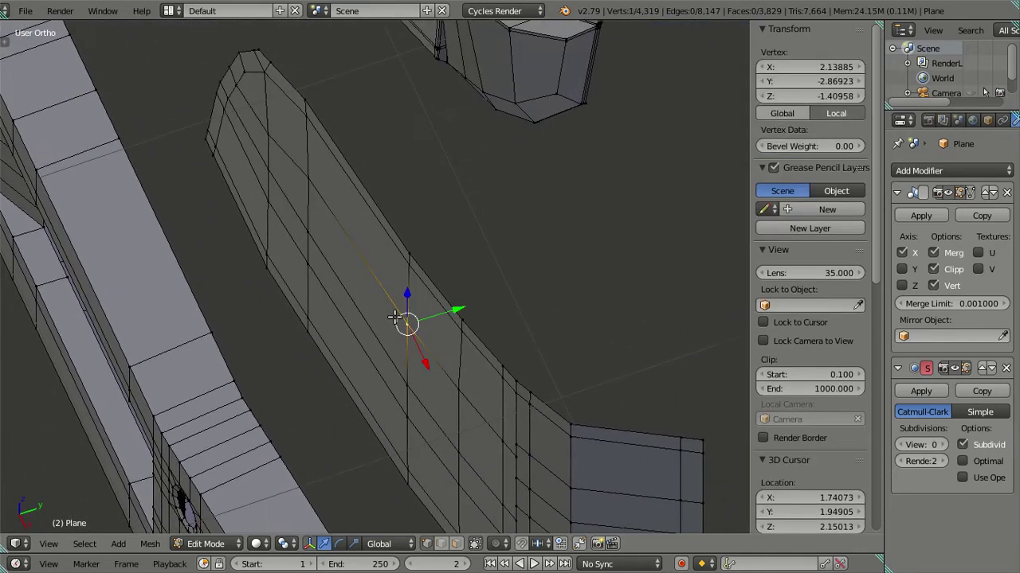
{"action": "key", "text": "l"}
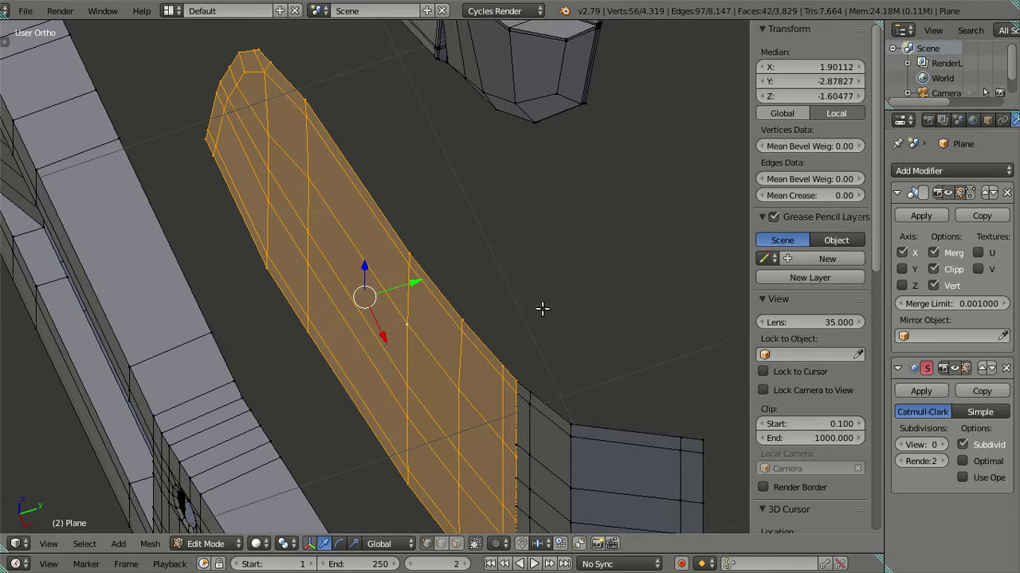
{"action": "key", "text": "e"}
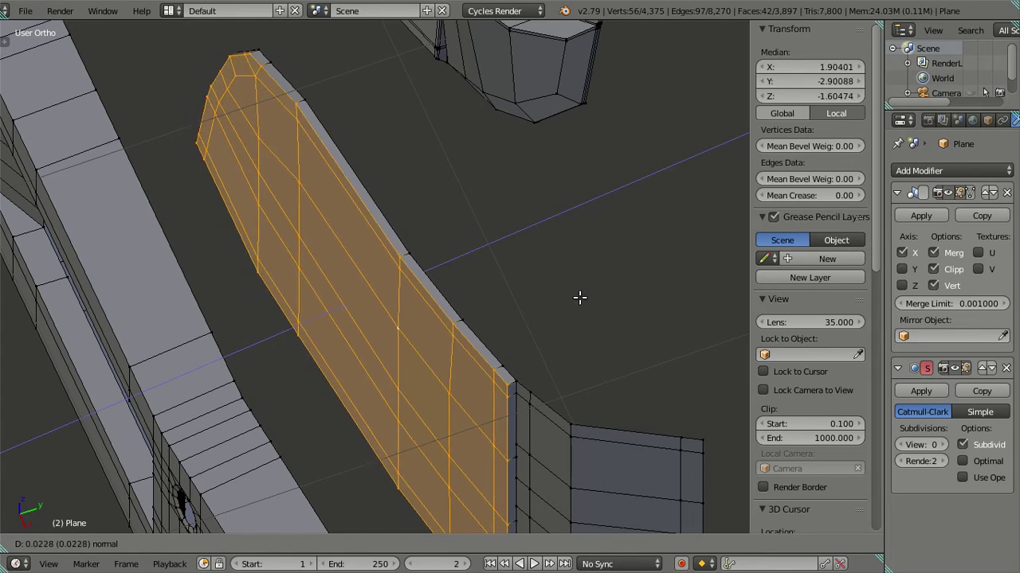
{"action": "type", "text": ".005"}
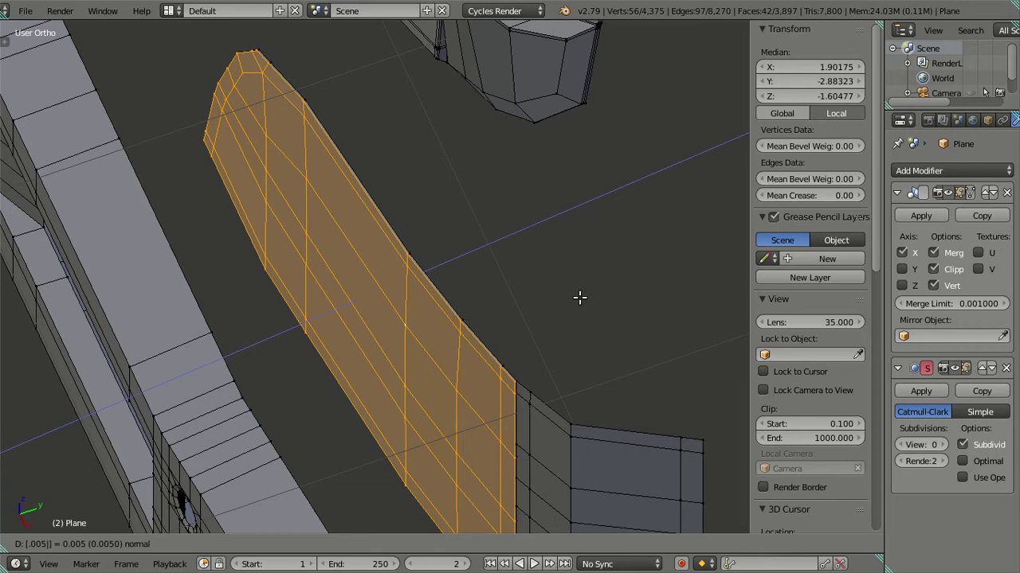
{"action": "key", "text": "Return"}
{"action": "key", "text": "ctrl+z"}
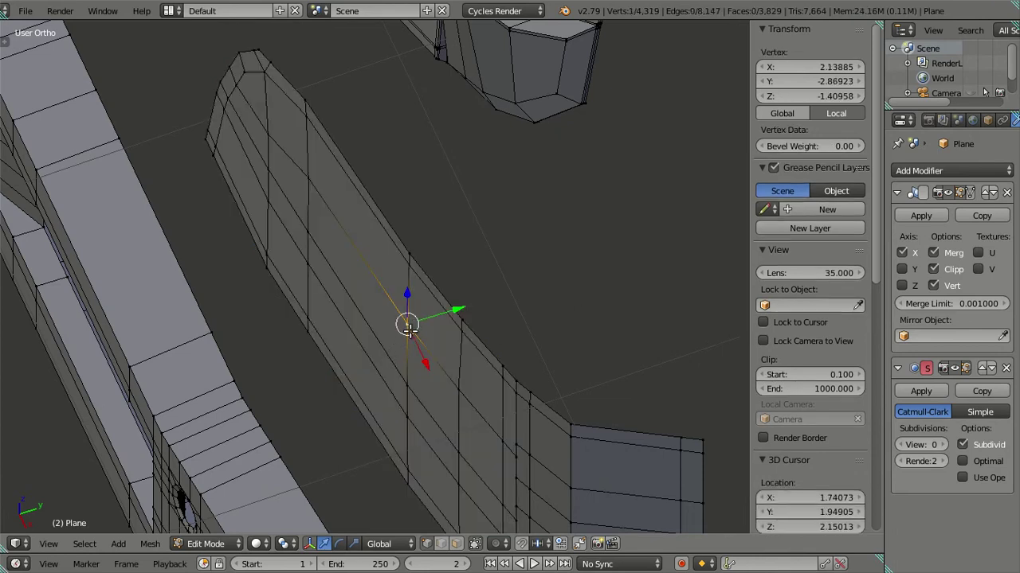
Extrude the connected wall strip along its normals with a 0.01 thickness.
{"action": "key", "text": "ctrl+l"}
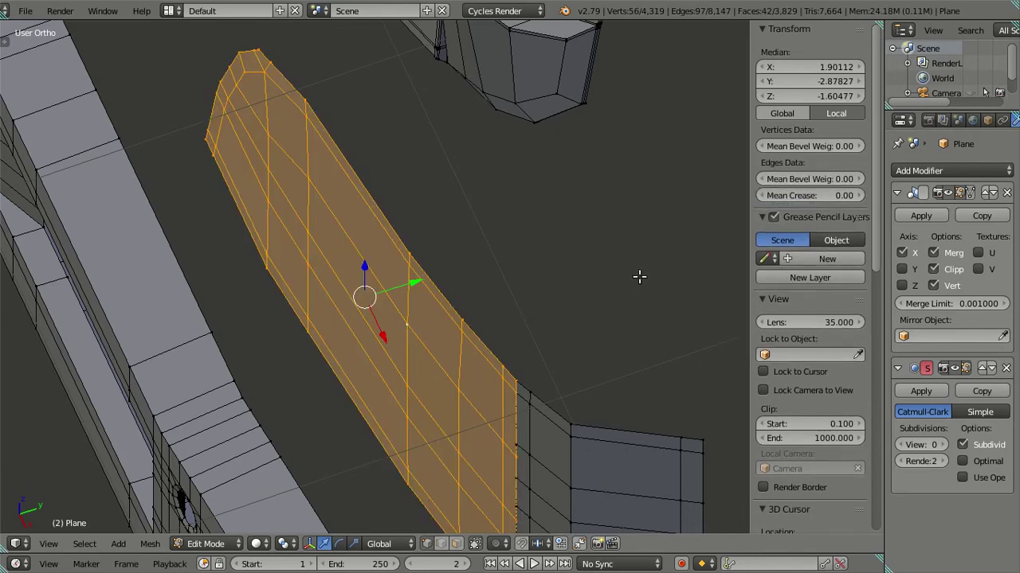
{"action": "key", "text": "e"}
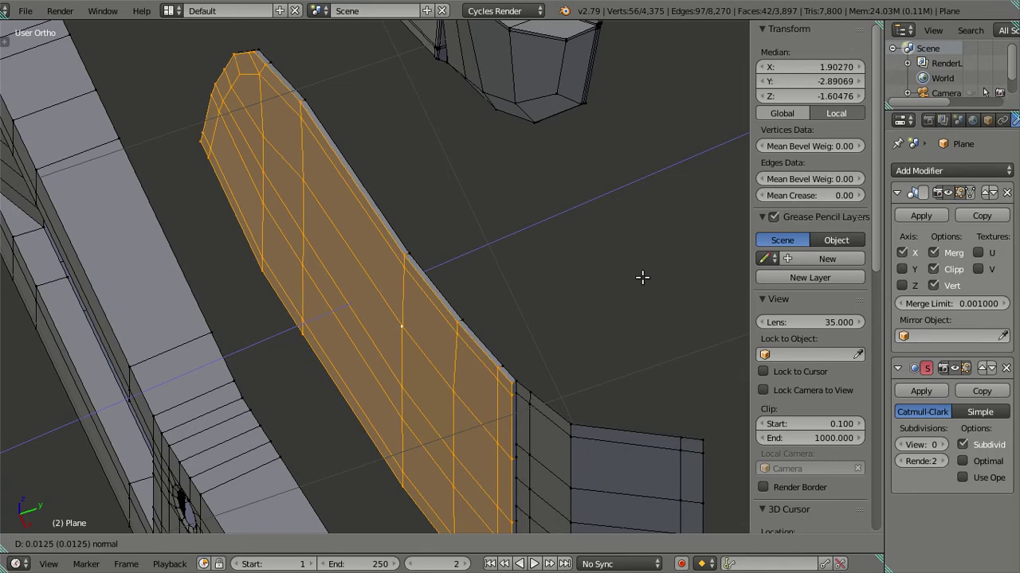
{"action": "key", "text": "0"}
{"action": "key", "text": "period"}
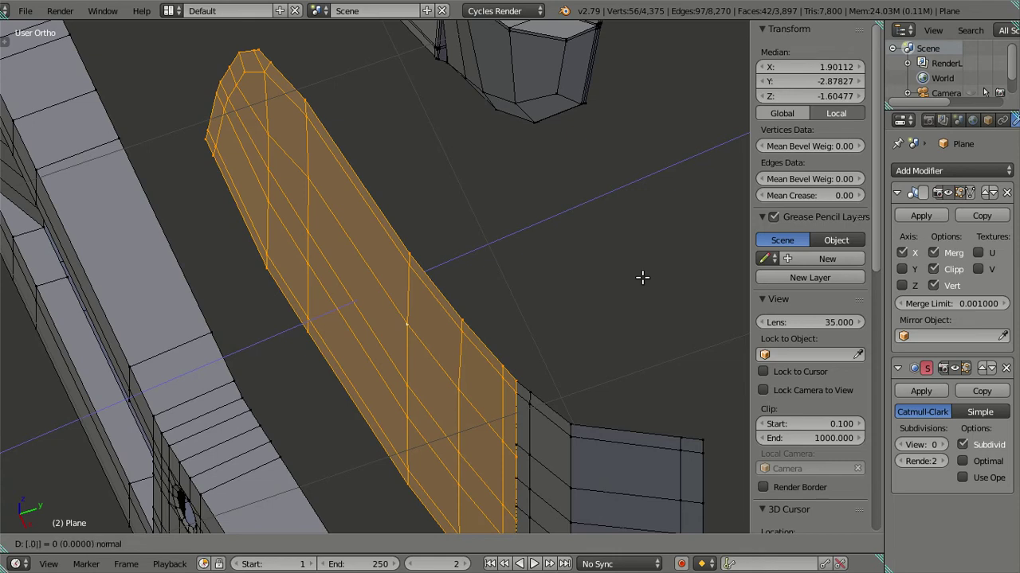
{"action": "key", "text": "1"}
{"action": "key", "text": "Return"}
Select the linked corner panel and try a 0.1 fatten offset, then cancel it.
{"action": "mouse_move", "coordinate": [628, 295]}
{"action": "middle_mouse_down"}
{"action": "mouse_move", "coordinate": [518, 220]}
{"action": "mouse_move", "coordinate": [505, 244]}
{"action": "middle_mouse_up"}
{"action": "key", "text": "a"}
{"action": "right_click", "coordinate": [478, 404]}
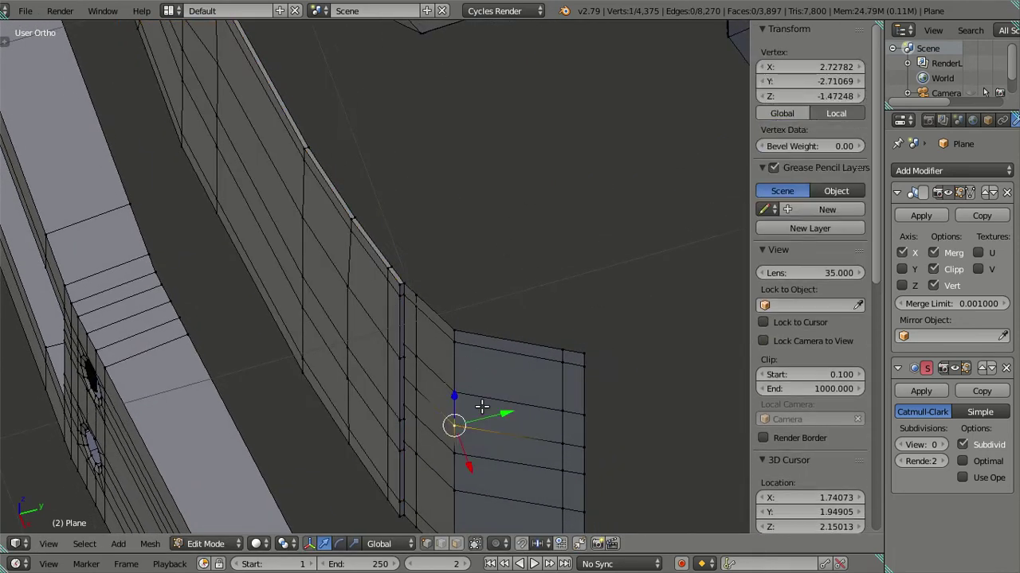
{"action": "key", "text": "ctrl+l"}
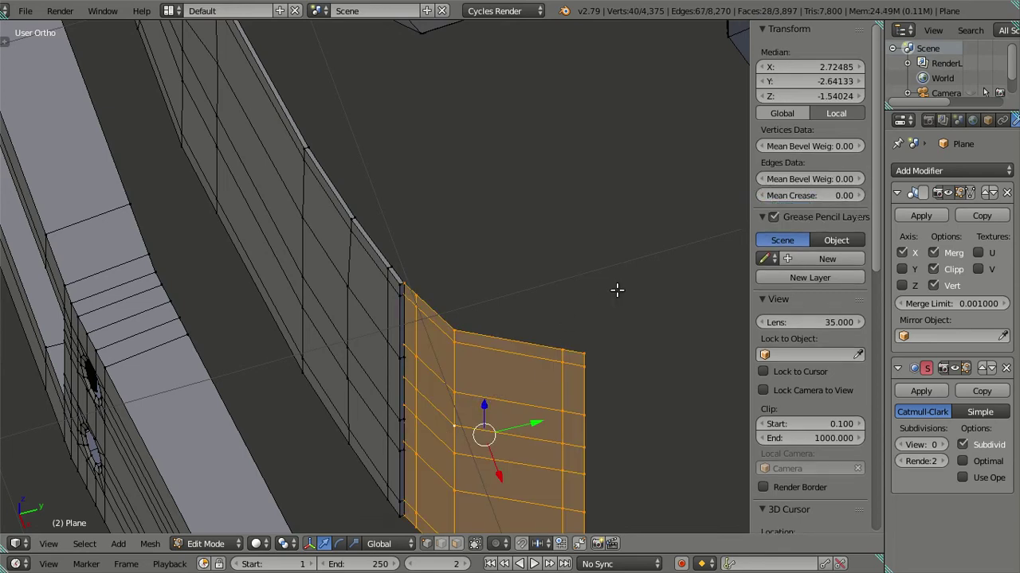
{"action": "key", "text": "alt+s"}
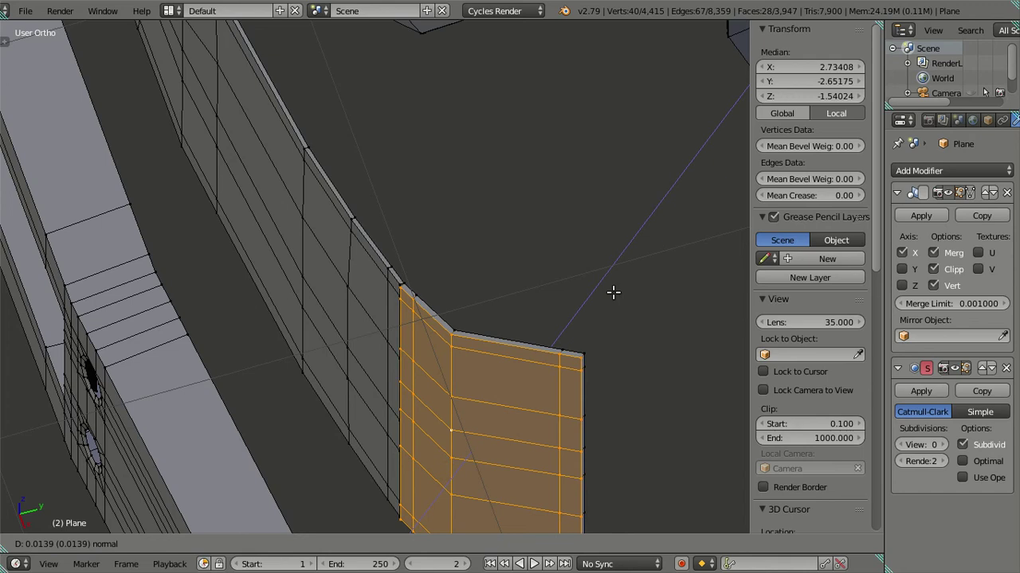
{"action": "key", "text": "BackSpace"}
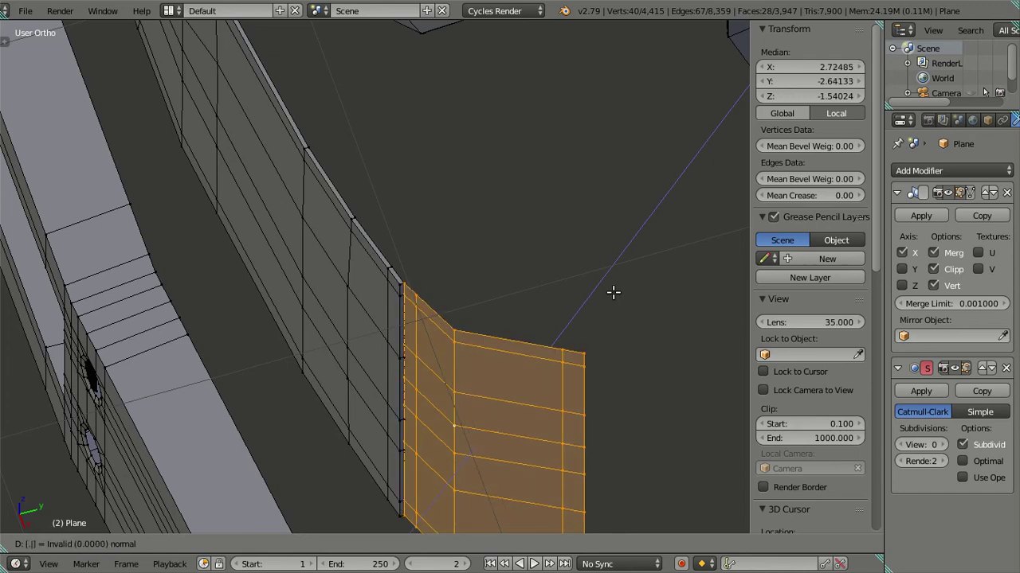
{"action": "type", "text": ".1"}
{"action": "key", "text": "Escape"}
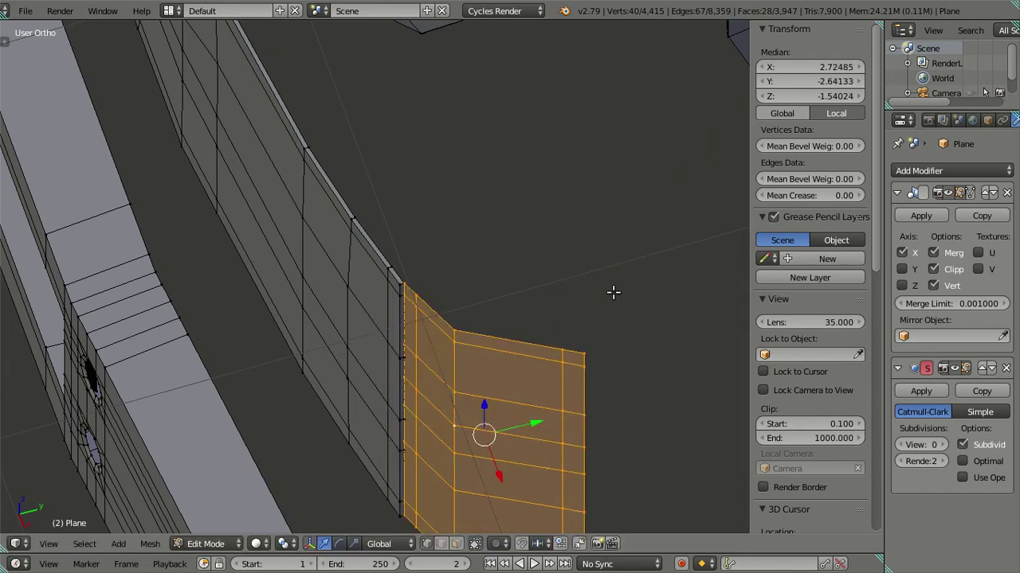
Slide the panel's corner vertex lower along its edge, then undo the slide.
{"action": "right_click", "coordinate": [580, 342]}
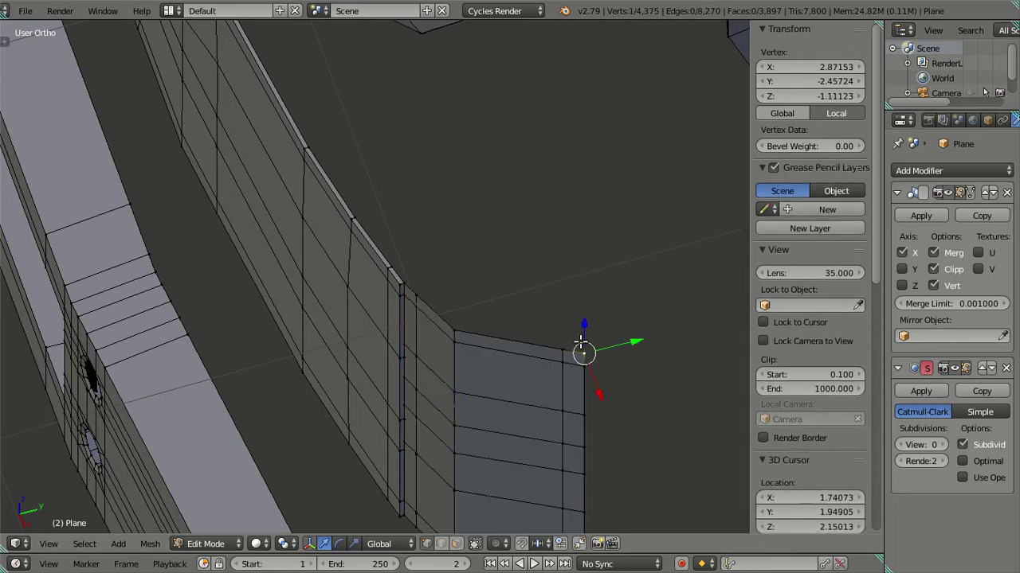
{"action": "key", "text": "ctrl+space"}
{"action": "key", "text": "shift+v"}
{"action": "left_click", "coordinate": [611, 356]}
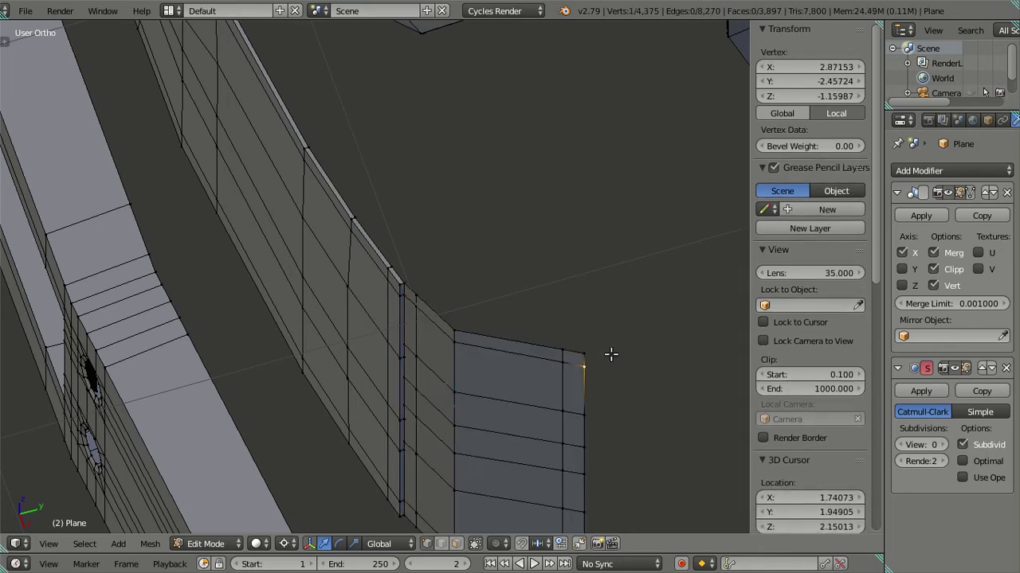
{"action": "key", "text": "ctrl+z"}
Select the whole linked panel from its top-right corner vertex and begin extruding it by 1.
{"action": "right_click", "coordinate": [563, 351]}
{"action": "key", "text": "ctrl+l"}
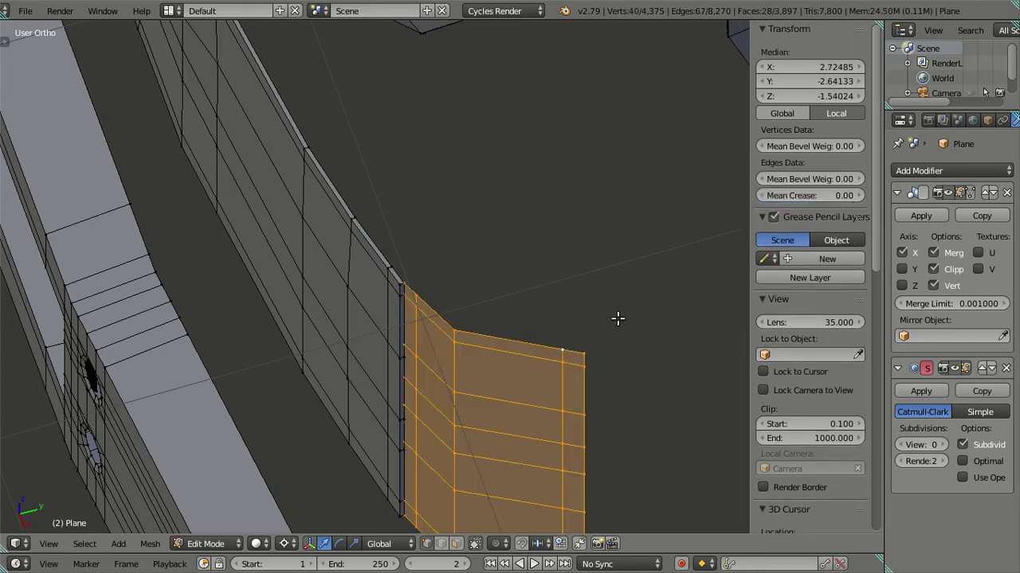
{"action": "type", "text": "e"}
{"action": "type", "text": "1"}
Confirm the panel extrusion, clear the selection and return to Object Mode.
{"action": "key", "text": "Return"}
{"action": "key", "text": "a"}
{"action": "mouse_move", "coordinate": [437, 321]}
{"action": "middle_mouse_down"}
{"action": "mouse_move", "coordinate": [531, 240]}
{"action": "mouse_move", "coordinate": [580, 231]}
{"action": "mouse_move", "coordinate": [427, 207]}
{"action": "mouse_move", "coordinate": [444, 205]}
{"action": "mouse_move", "coordinate": [474, 342]}
{"action": "mouse_move", "coordinate": [388, 331]}
{"action": "middle_mouse_up"}
{"action": "key", "text": "Tab"}
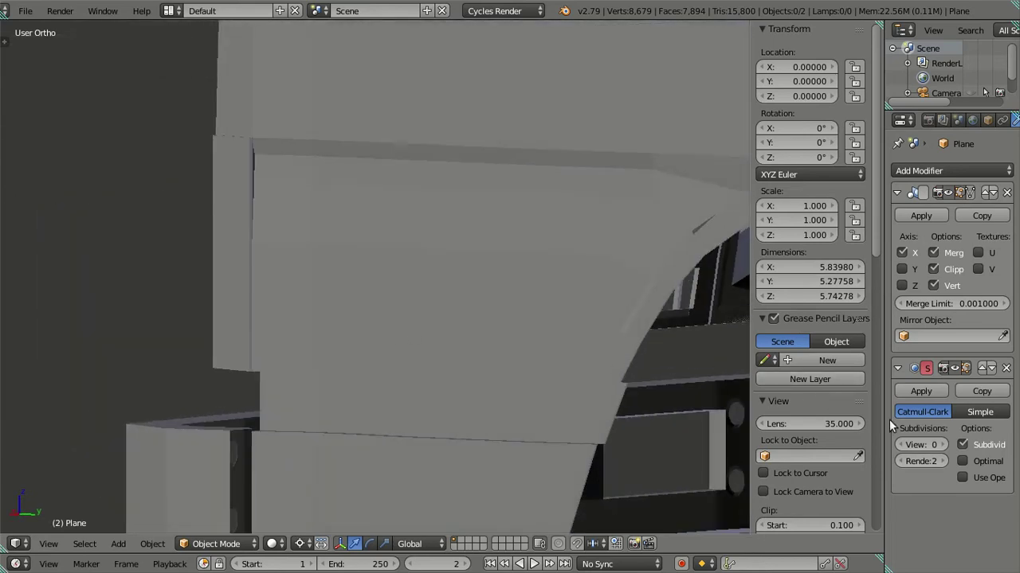
Preview the cab at viewport subdivision level 2, then drop it back to 0.
{"action": "left_click", "coordinate": [942, 443]}
{"action": "key", "text": "ctrl+2"}
{"action": "mouse_move", "coordinate": [538, 316]}
{"action": "middle_mouse_down"}
{"action": "mouse_move", "coordinate": [280, 255]}
{"action": "mouse_move", "coordinate": [426, 278]}
{"action": "mouse_move", "coordinate": [458, 261]}
{"action": "mouse_move", "coordinate": [486, 211]}
{"action": "mouse_move", "coordinate": [401, 340]}
{"action": "mouse_move", "coordinate": [417, 268]}
{"action": "mouse_move", "coordinate": [406, 343]}
{"action": "mouse_move", "coordinate": [487, 348]}
{"action": "mouse_move", "coordinate": [395, 356]}
{"action": "mouse_move", "coordinate": [499, 376]}
{"action": "middle_mouse_up"}
{"action": "left_click", "coordinate": [904, 445]}
{"action": "left_click", "coordinate": [904, 445]}
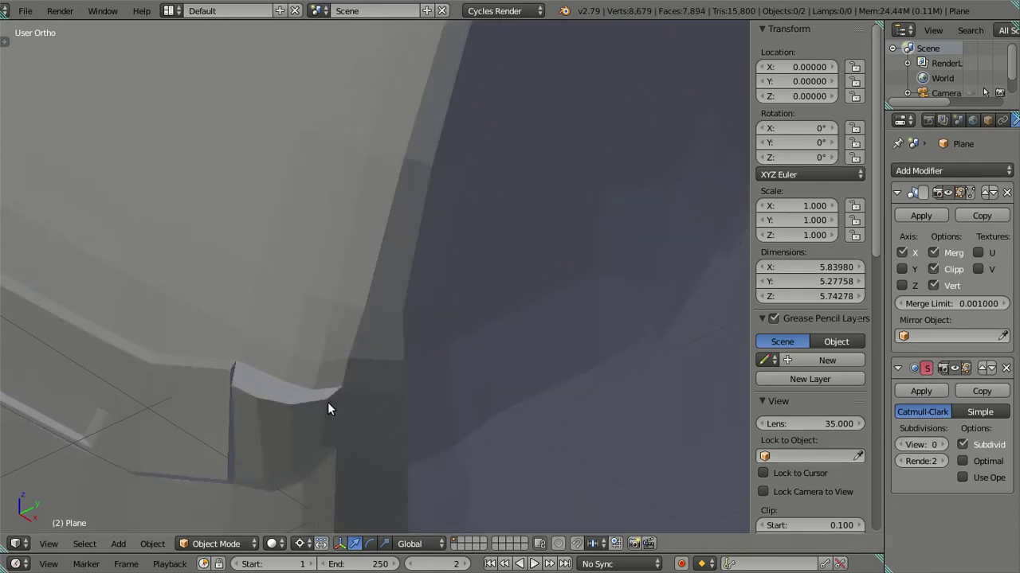
Inspect the panel joint at the cab corner in Edit Mode from several angles.
{"action": "key", "text": "Tab"}
{"action": "middle_click_drag", "start_coordinate": [328, 402], "coordinate": [359, 362]}
{"action": "middle_click_drag", "start_coordinate": [457, 352], "coordinate": [416, 317]}
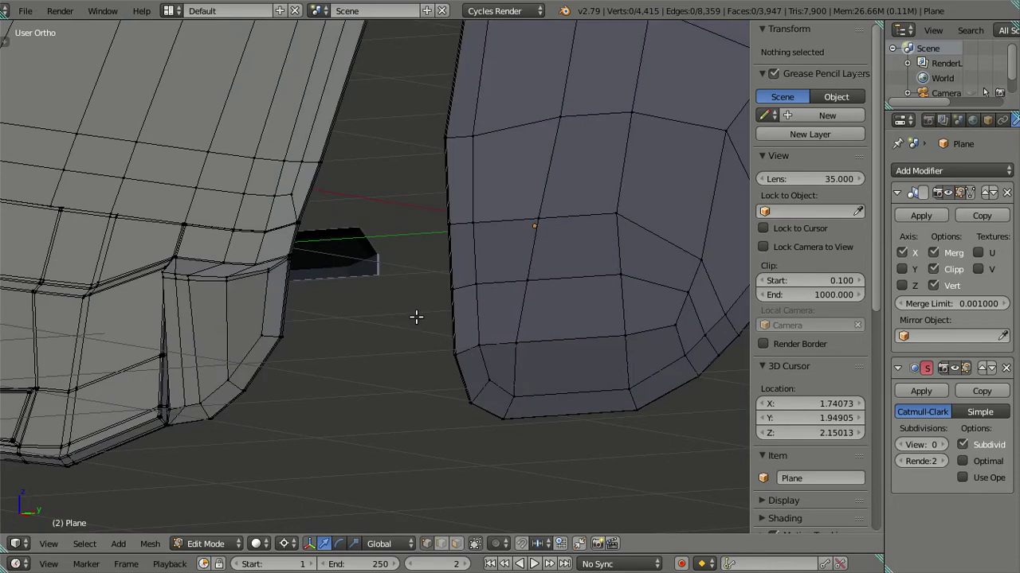
{"action": "key", "text": "a"}
{"action": "scroll", "coordinate": [391, 314], "scroll_direction": "up", "scroll_amount": 3}
{"action": "key", "text": "a"}
{"action": "scroll", "coordinate": [364, 278], "scroll_direction": "up", "scroll_amount": 2}
{"action": "scroll", "coordinate": [326, 225], "scroll_direction": "up", "scroll_amount": 2}
{"action": "mouse_move", "coordinate": [395, 396]}
{"action": "middle_mouse_down"}
{"action": "mouse_move", "coordinate": [353, 382]}
{"action": "mouse_move", "coordinate": [448, 298]}
{"action": "mouse_move", "coordinate": [395, 330]}
{"action": "middle_mouse_up"}
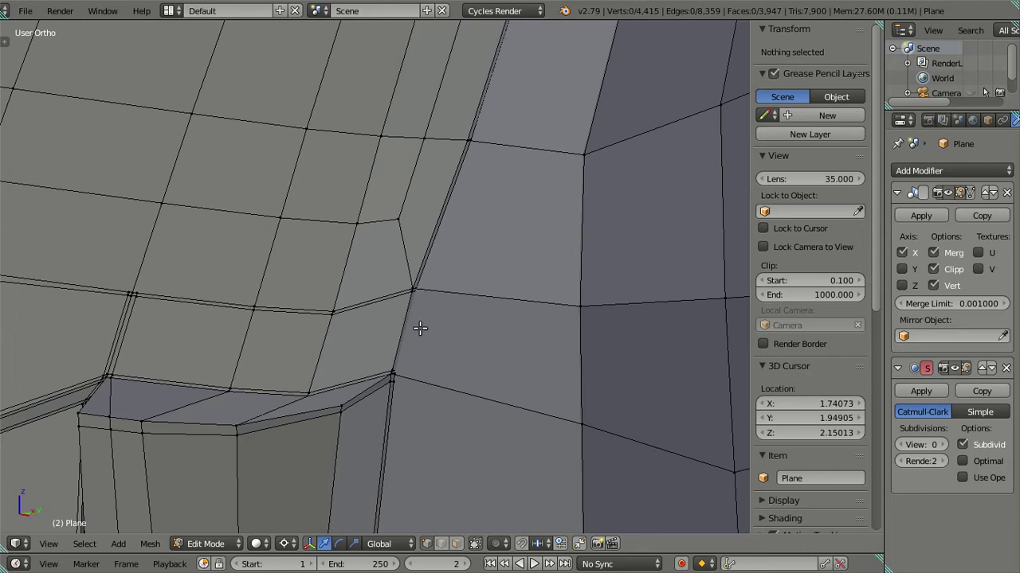
{"action": "mouse_move", "coordinate": [336, 378]}
{"action": "middle_mouse_down"}
{"action": "mouse_move", "coordinate": [366, 372]}
{"action": "mouse_move", "coordinate": [483, 419]}
{"action": "mouse_move", "coordinate": [393, 298]}
{"action": "mouse_move", "coordinate": [470, 297]}
{"action": "mouse_move", "coordinate": [342, 334]}
{"action": "middle_mouse_up"}
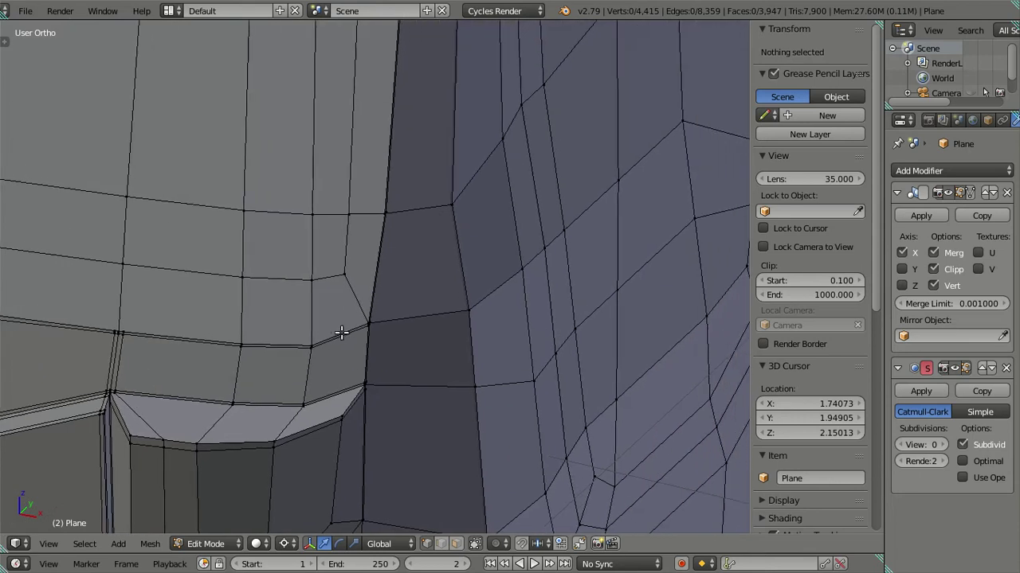
Raise viewport subdivision to level 2, check the smoothed joint, and return to Object Mode.
{"action": "left_click", "coordinate": [939, 444]}
{"action": "left_click", "coordinate": [938, 445]}
{"action": "scroll", "coordinate": [467, 372], "scroll_direction": "up", "scroll_amount": 2}
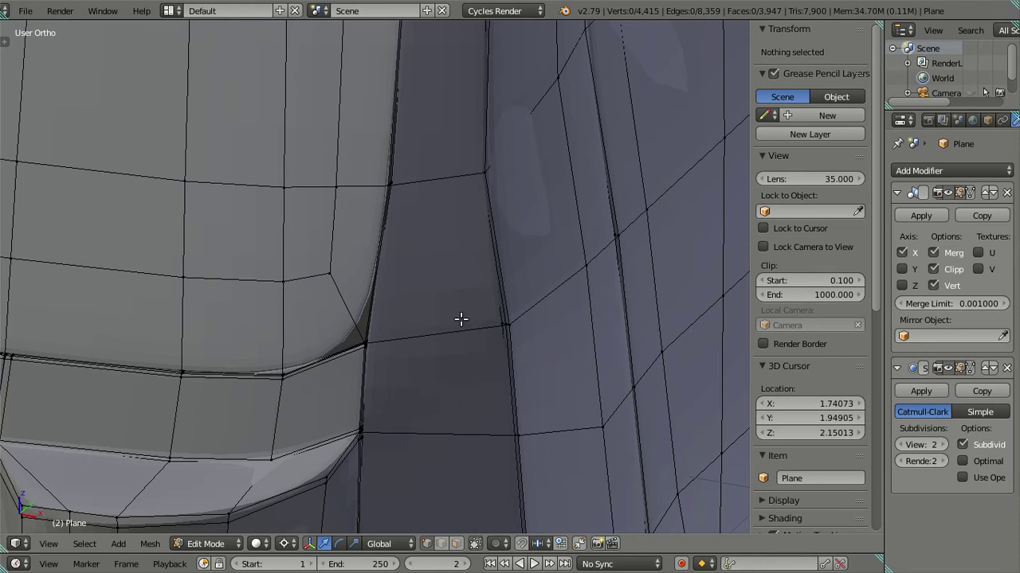
{"action": "mouse_move", "coordinate": [443, 392]}
{"action": "middle_mouse_down"}
{"action": "mouse_move", "coordinate": [489, 375]}
{"action": "mouse_move", "coordinate": [455, 349]}
{"action": "middle_mouse_up"}
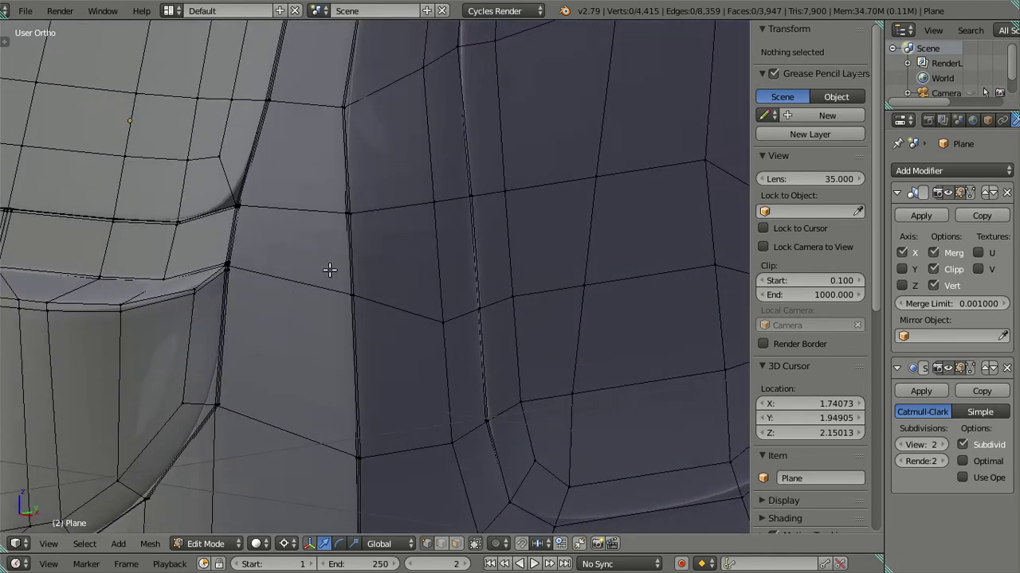
{"action": "scroll", "coordinate": [334, 271], "scroll_direction": "down", "scroll_amount": 3}
{"action": "scroll", "coordinate": [341, 279], "scroll_direction": "down", "scroll_amount": 2}
{"action": "key", "text": "Tab"}
{"action": "mouse_move", "coordinate": [347, 286]}
{"action": "middle_mouse_down"}
{"action": "mouse_move", "coordinate": [396, 337]}
{"action": "mouse_move", "coordinate": [492, 325]}
{"action": "mouse_move", "coordinate": [575, 295]}
{"action": "mouse_move", "coordinate": [378, 345]}
{"action": "mouse_move", "coordinate": [355, 335]}
{"action": "mouse_move", "coordinate": [348, 222]}
{"action": "middle_mouse_up"}
{"action": "scroll", "coordinate": [470, 333], "scroll_direction": "down", "scroll_amount": 4}
Set viewport subdivision to 0 and enter Edit Mode with a close view of the door.
{"action": "scroll", "coordinate": [343, 238], "scroll_direction": "up", "scroll_amount": 4}
{"action": "mouse_move", "coordinate": [328, 263]}
{"action": "middle_mouse_down"}
{"action": "mouse_move", "coordinate": [305, 289]}
{"action": "mouse_move", "coordinate": [353, 325]}
{"action": "mouse_move", "coordinate": [365, 225]}
{"action": "middle_mouse_up"}
{"action": "scroll", "coordinate": [304, 289], "scroll_direction": "up", "scroll_amount": 1}
{"action": "middle_click_drag", "start_coordinate": [365, 220], "coordinate": [362, 215]}
{"action": "left_click", "coordinate": [901, 444]}
{"action": "left_click", "coordinate": [901, 445]}
{"action": "middle_click_drag", "start_coordinate": [718, 392], "coordinate": [488, 312]}
{"action": "key", "text": "Tab"}
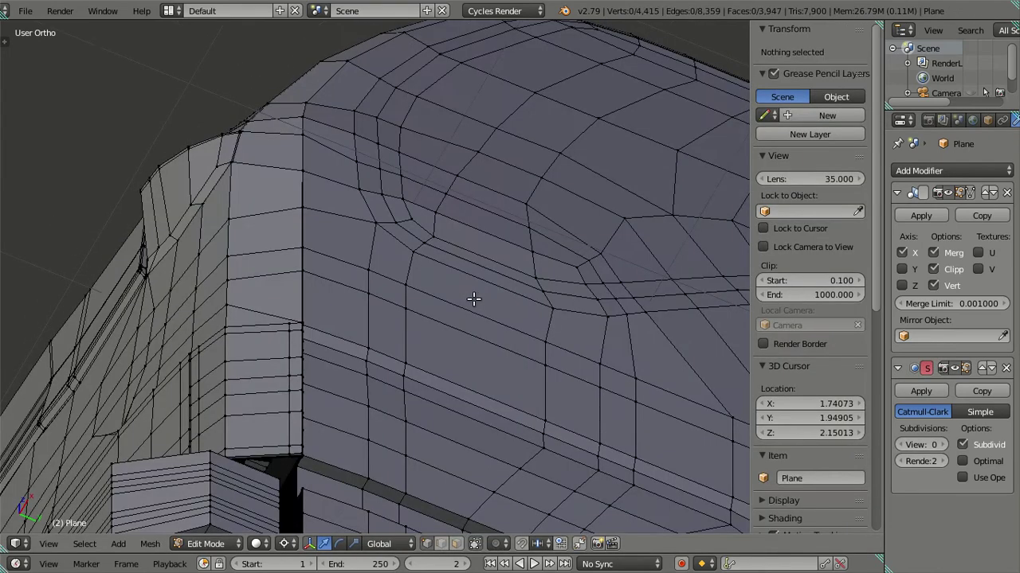
Select the linked door piece and pull it out sideways along X.
{"action": "left_click", "coordinate": [403, 280]}
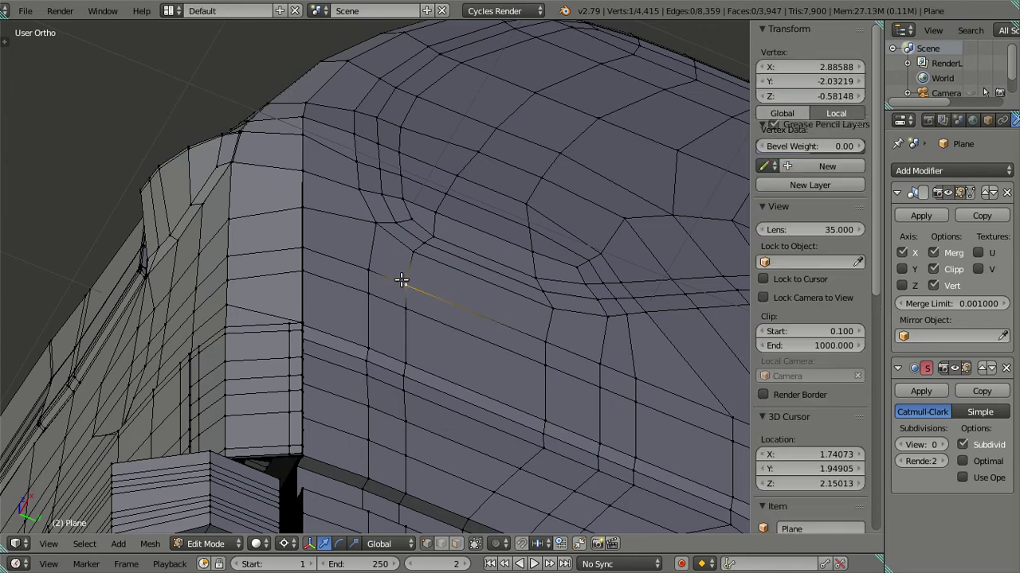
{"action": "key", "text": "ctrl+l"}
{"action": "scroll", "coordinate": [402, 279], "scroll_direction": "down", "scroll_amount": 4}
{"action": "scroll", "coordinate": [439, 337], "scroll_direction": "down", "scroll_amount": 3}
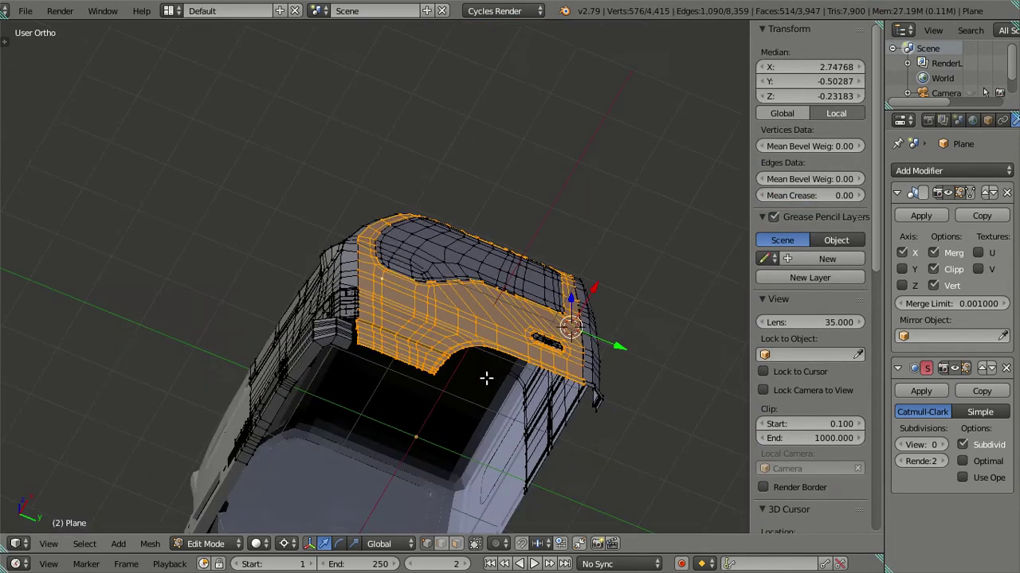
{"action": "left_click_drag", "start_coordinate": [596, 295], "coordinate": [662, 200]}
From a diagonal view, select the door piece and hide it together with the adjacent panel.
{"action": "middle_click_drag", "start_coordinate": [621, 215], "coordinate": [412, 314]}
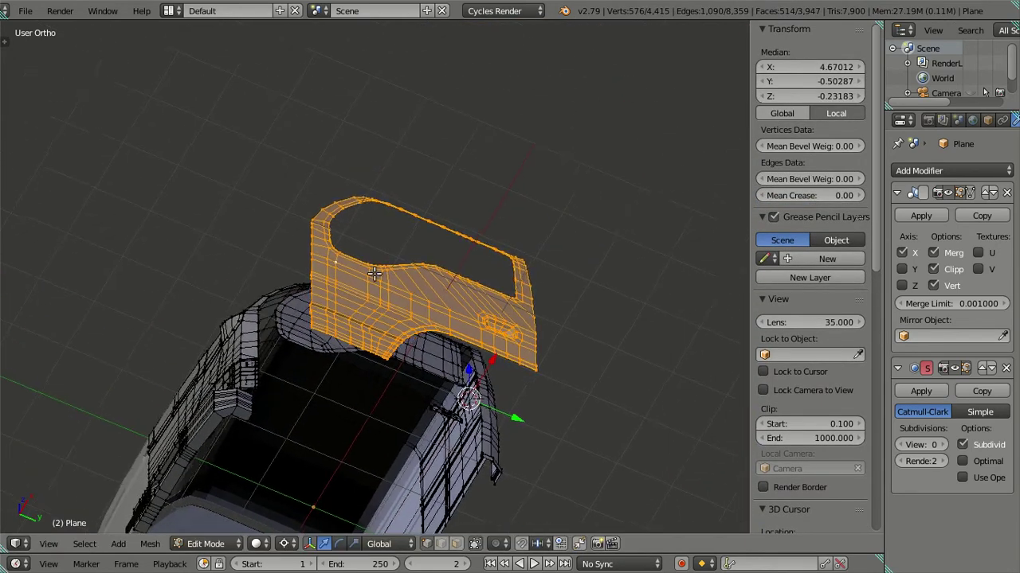
{"action": "key", "text": "a"}
{"action": "scroll", "coordinate": [412, 314], "scroll_direction": "up", "scroll_amount": 3}
{"action": "scroll", "coordinate": [371, 302], "scroll_direction": "up", "scroll_amount": 3}
{"action": "scroll", "coordinate": [337, 305], "scroll_direction": "up", "scroll_amount": 2}
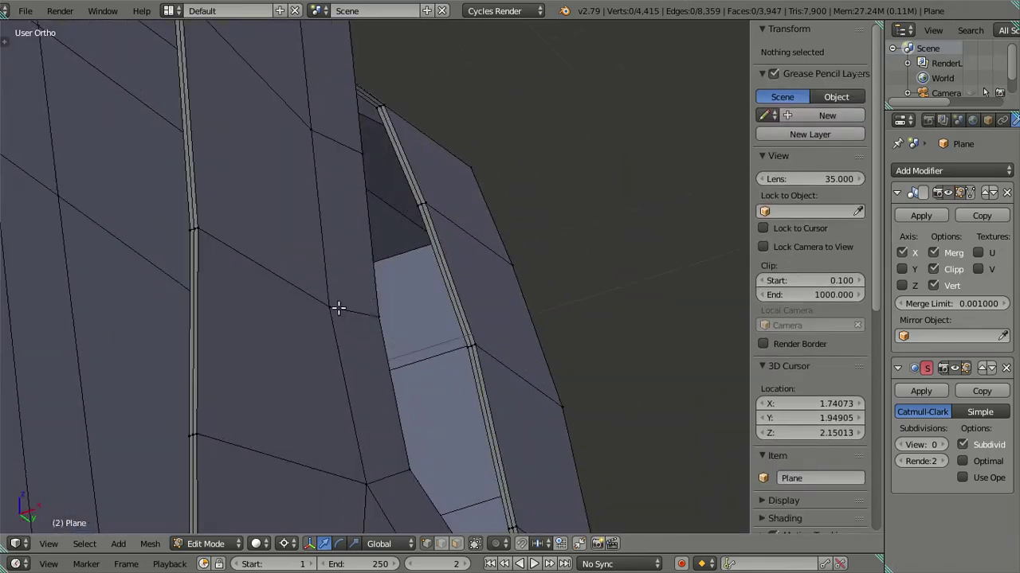
{"action": "scroll", "coordinate": [341, 305], "scroll_direction": "up", "scroll_amount": 2}
{"action": "mouse_move", "coordinate": [341, 305]}
{"action": "middle_mouse_down"}
{"action": "mouse_move", "coordinate": [230, 228]}
{"action": "mouse_move", "coordinate": [155, 218]}
{"action": "mouse_move", "coordinate": [309, 310]}
{"action": "mouse_move", "coordinate": [349, 310]}
{"action": "mouse_move", "coordinate": [311, 369]}
{"action": "mouse_move", "coordinate": [369, 471]}
{"action": "mouse_move", "coordinate": [318, 496]}
{"action": "mouse_move", "coordinate": [286, 449]}
{"action": "mouse_move", "coordinate": [353, 409]}
{"action": "mouse_move", "coordinate": [337, 439]}
{"action": "mouse_move", "coordinate": [326, 423]}
{"action": "mouse_move", "coordinate": [334, 396]}
{"action": "mouse_move", "coordinate": [511, 371]}
{"action": "mouse_move", "coordinate": [230, 297]}
{"action": "mouse_move", "coordinate": [372, 336]}
{"action": "mouse_move", "coordinate": [348, 351]}
{"action": "mouse_move", "coordinate": [465, 366]}
{"action": "middle_mouse_up"}
{"action": "key", "text": "l"}
{"action": "key", "text": "h"}
{"action": "key", "text": "l"}
{"action": "key", "text": "h"}
{"action": "scroll", "coordinate": [372, 336], "scroll_direction": "down", "scroll_amount": 5}
{"action": "key", "text": "Tab"}
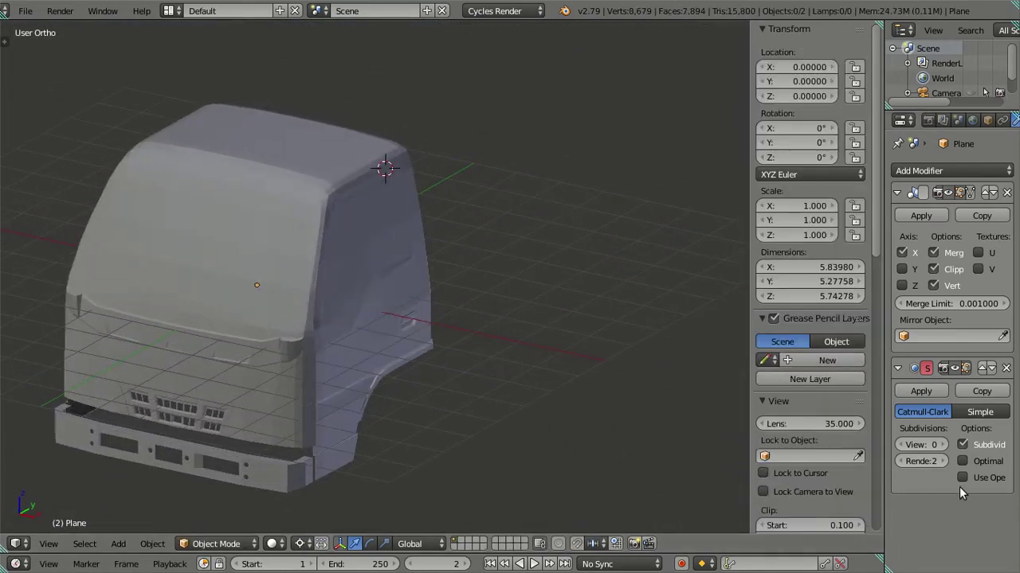
{"action": "left_click", "coordinate": [943, 443]}
{"action": "left_click", "coordinate": [943, 444]}
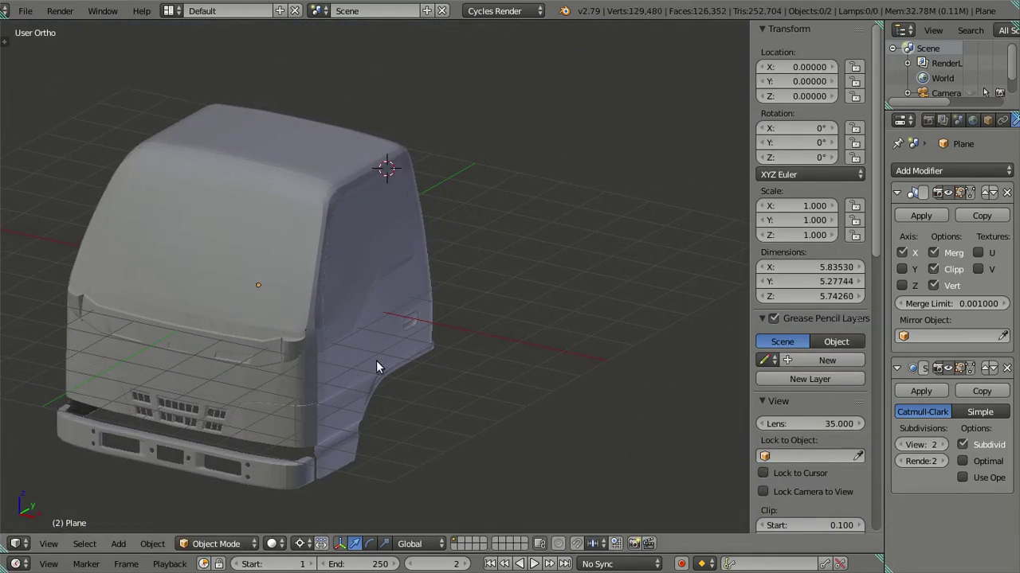
{"action": "middle_click_drag", "start_coordinate": [376, 360], "coordinate": [490, 314], "text": "shift"}
{"action": "scroll", "coordinate": [490, 313], "scroll_direction": "up", "scroll_amount": 3}
{"action": "mouse_move", "coordinate": [498, 265]}
{"action": "middle_mouse_down"}
{"action": "mouse_move", "coordinate": [507, 244]}
{"action": "mouse_move", "coordinate": [564, 229]}
{"action": "mouse_move", "coordinate": [656, 242]}
{"action": "mouse_move", "coordinate": [473, 239]}
{"action": "middle_mouse_up"}
{"action": "scroll", "coordinate": [449, 240], "scroll_direction": "down", "scroll_amount": 4}
{"action": "scroll", "coordinate": [478, 254], "scroll_direction": "down", "scroll_amount": 2}
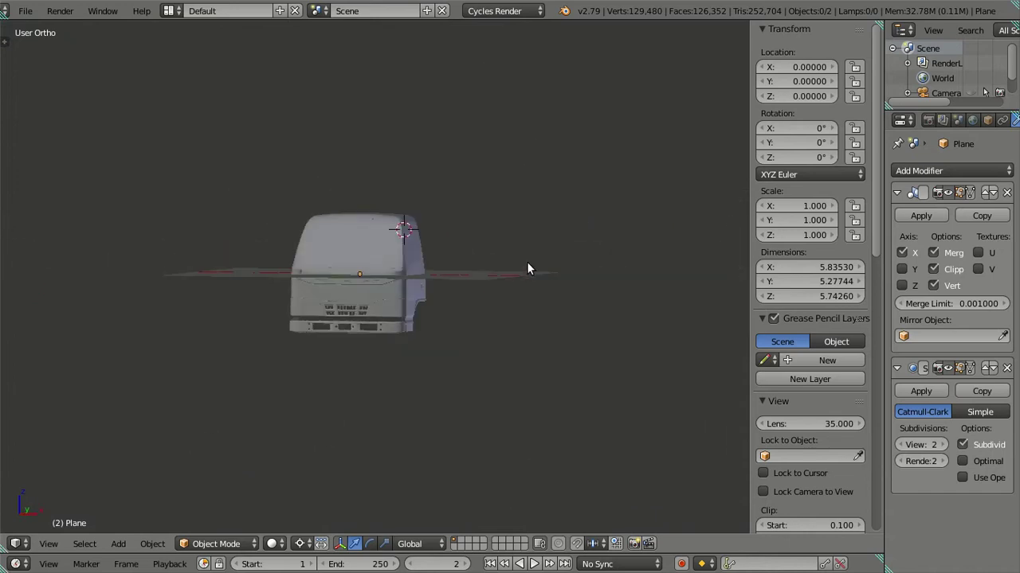
{"action": "key", "text": "KP_1"}
{"action": "scroll", "coordinate": [414, 334], "scroll_direction": "up", "scroll_amount": 1}
{"action": "scroll", "coordinate": [397, 366], "scroll_direction": "up", "scroll_amount": 3}
{"action": "key", "text": "z"}
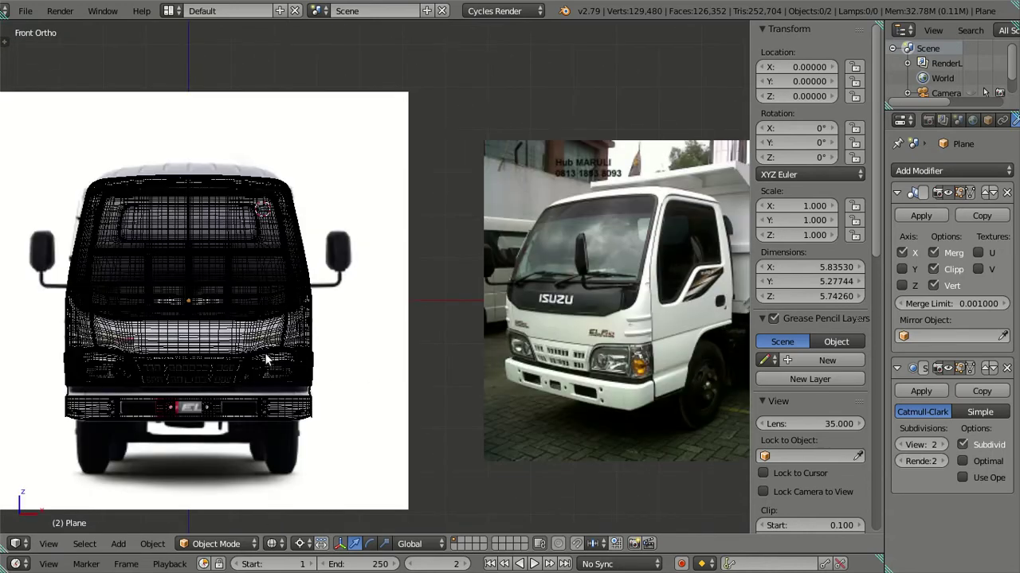
{"action": "scroll", "coordinate": [657, 324], "scroll_direction": "up", "scroll_amount": 4}
{"action": "scroll", "coordinate": [658, 324], "scroll_direction": "up", "scroll_amount": 2}
{"action": "scroll", "coordinate": [649, 379], "scroll_direction": "up", "scroll_amount": 2}
{"action": "middle_click_drag", "start_coordinate": [649, 379], "coordinate": [329, 358], "text": "shift"}
{"action": "scroll", "coordinate": [515, 351], "scroll_direction": "up", "scroll_amount": 1}
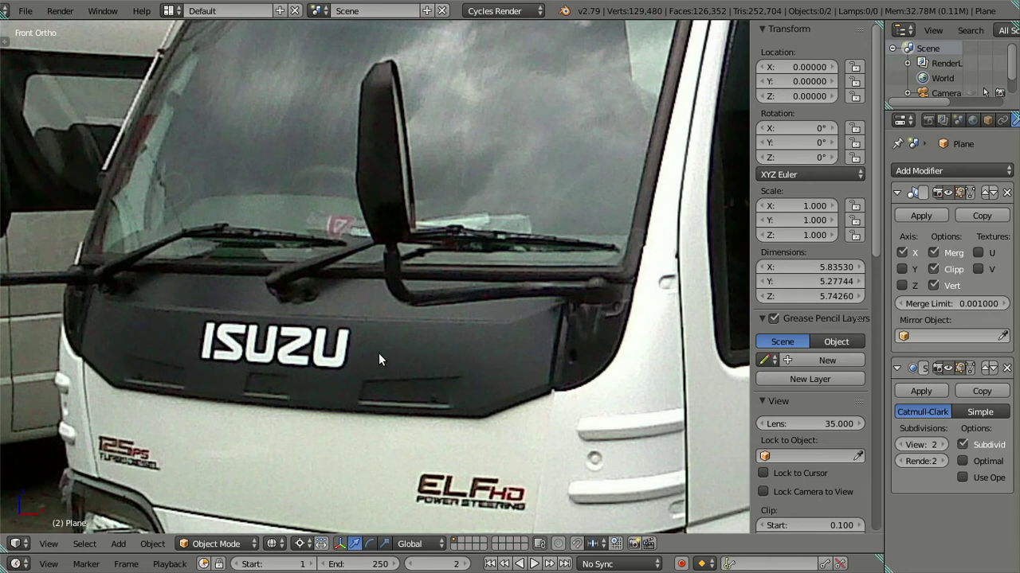
{"action": "scroll", "coordinate": [379, 353], "scroll_direction": "down", "scroll_amount": 4}
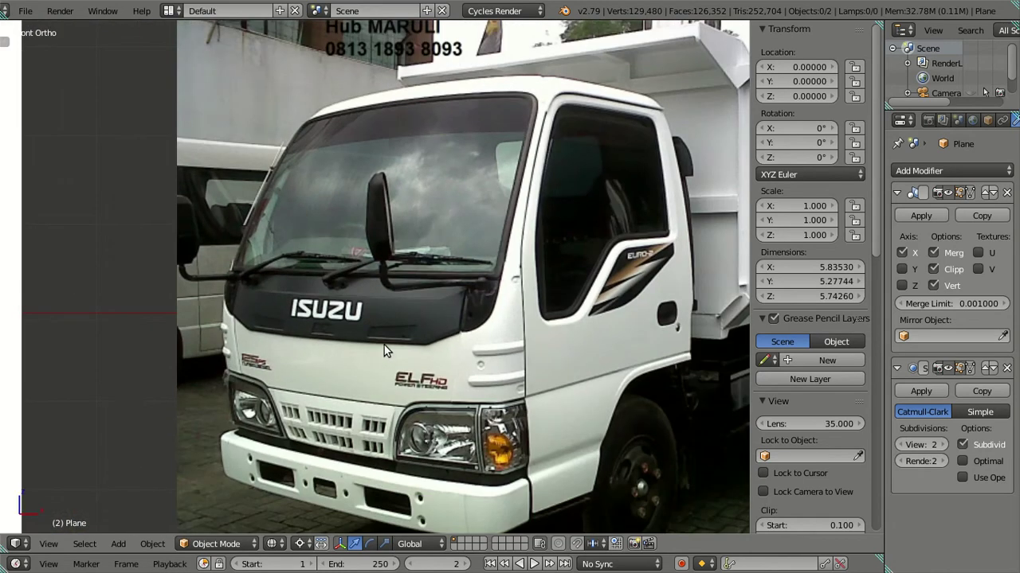
{"action": "scroll", "coordinate": [407, 343], "scroll_direction": "down", "scroll_amount": 4}
{"action": "scroll", "coordinate": [406, 343], "scroll_direction": "down", "scroll_amount": 4}
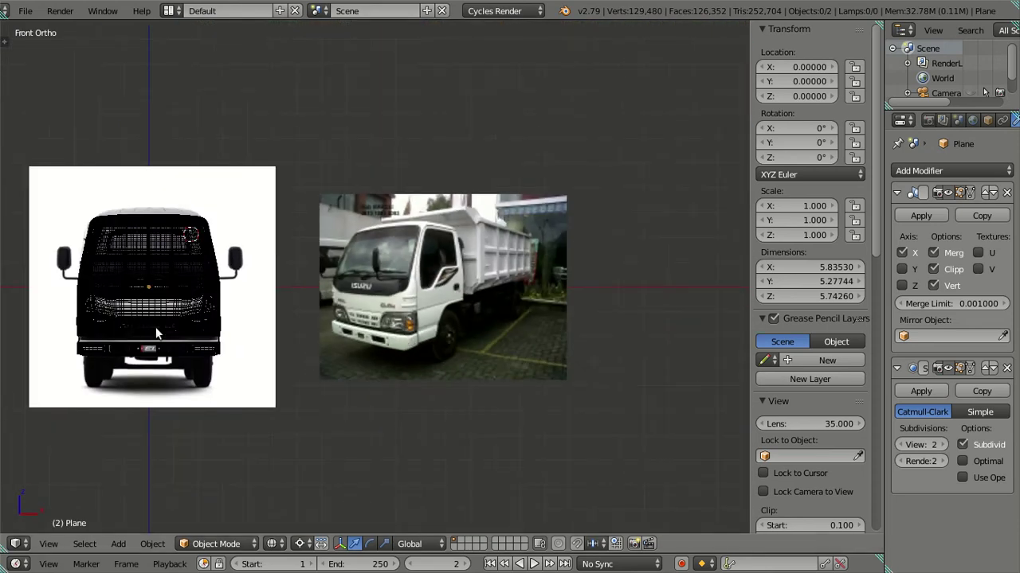
{"action": "scroll", "coordinate": [229, 315], "scroll_direction": "up", "scroll_amount": 5}
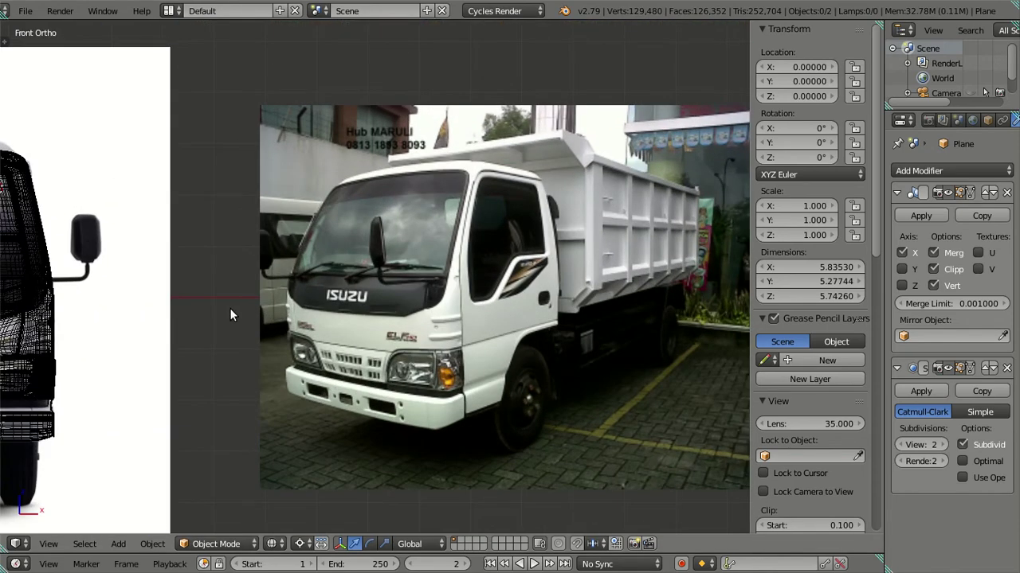
{"action": "scroll", "coordinate": [230, 315], "scroll_direction": "down", "scroll_amount": 1}
{"action": "middle_click_drag", "start_coordinate": [242, 312], "coordinate": [373, 327], "text": "shift"}
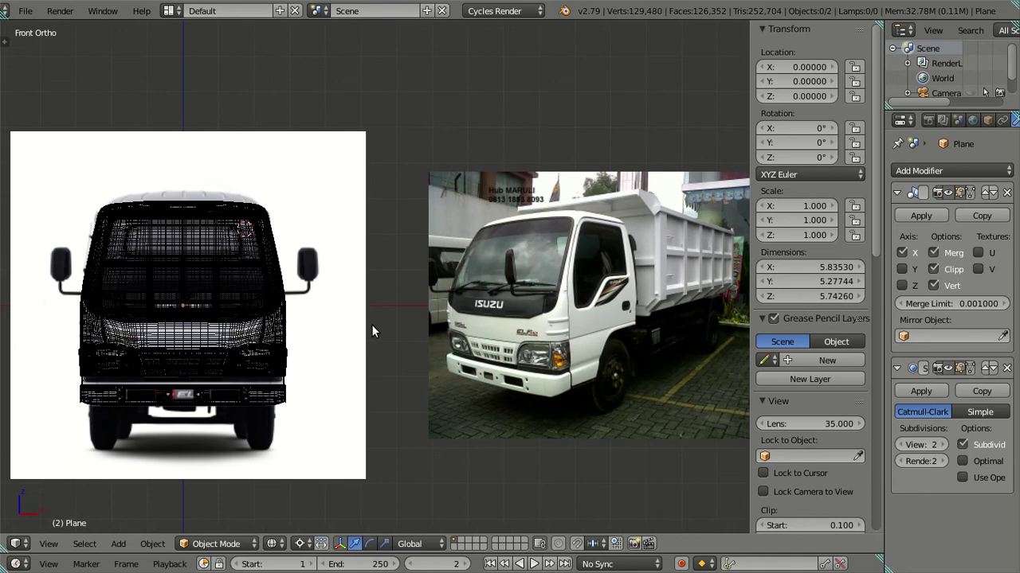
{"action": "left_click", "coordinate": [899, 445]}
{"action": "left_click", "coordinate": [898, 445]}
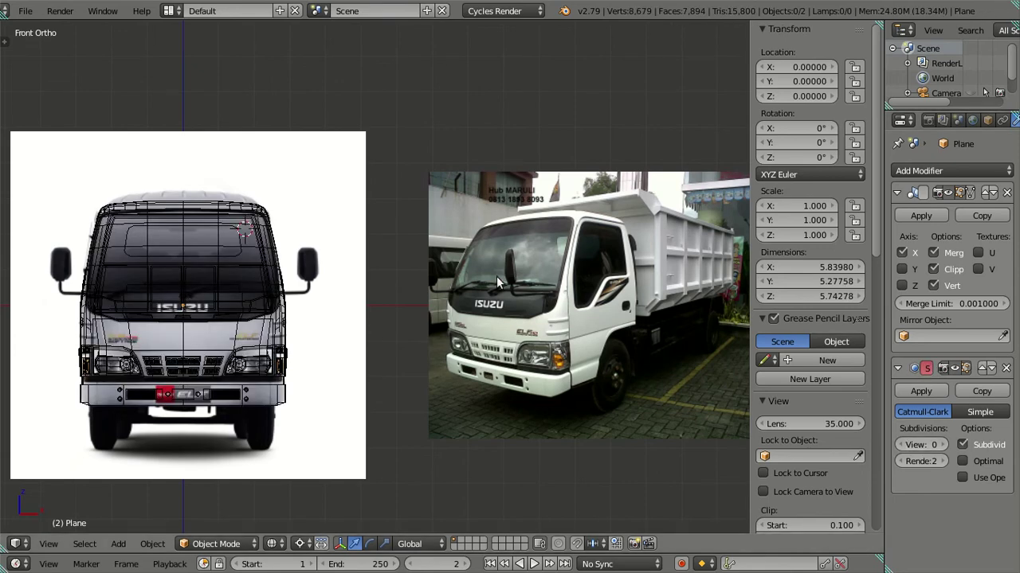
{"action": "scroll", "coordinate": [364, 273], "scroll_direction": "down", "scroll_amount": 1}
{"action": "scroll", "coordinate": [360, 277], "scroll_direction": "up", "scroll_amount": 3}
{"action": "middle_click_drag", "start_coordinate": [209, 304], "coordinate": [419, 216], "text": "shift"}
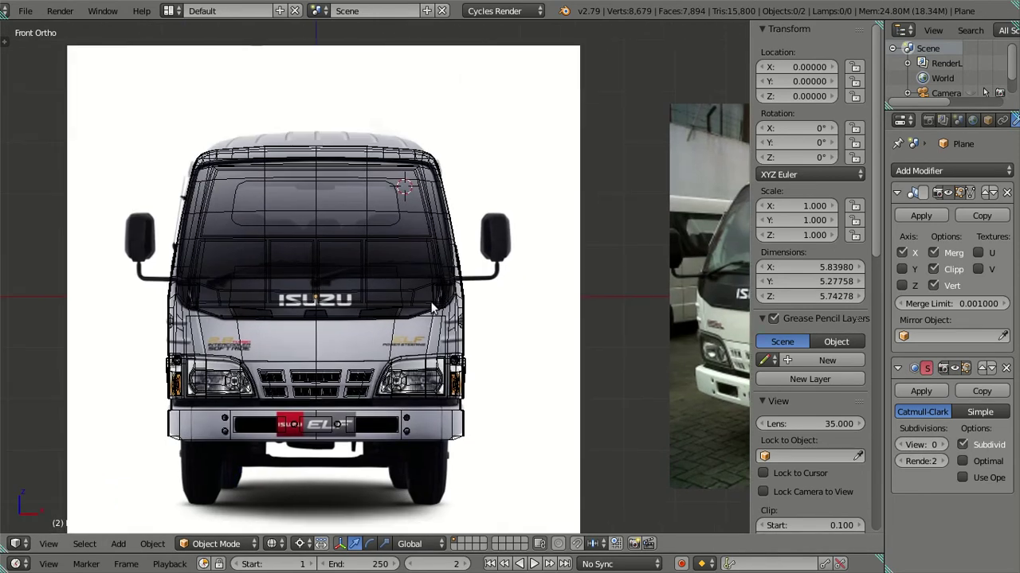
{"action": "scroll", "coordinate": [423, 323], "scroll_direction": "up", "scroll_amount": 8}
{"action": "middle_click_drag", "start_coordinate": [423, 323], "coordinate": [230, 298], "text": "shift"}
{"action": "scroll", "coordinate": [392, 296], "scroll_direction": "up", "scroll_amount": 3}
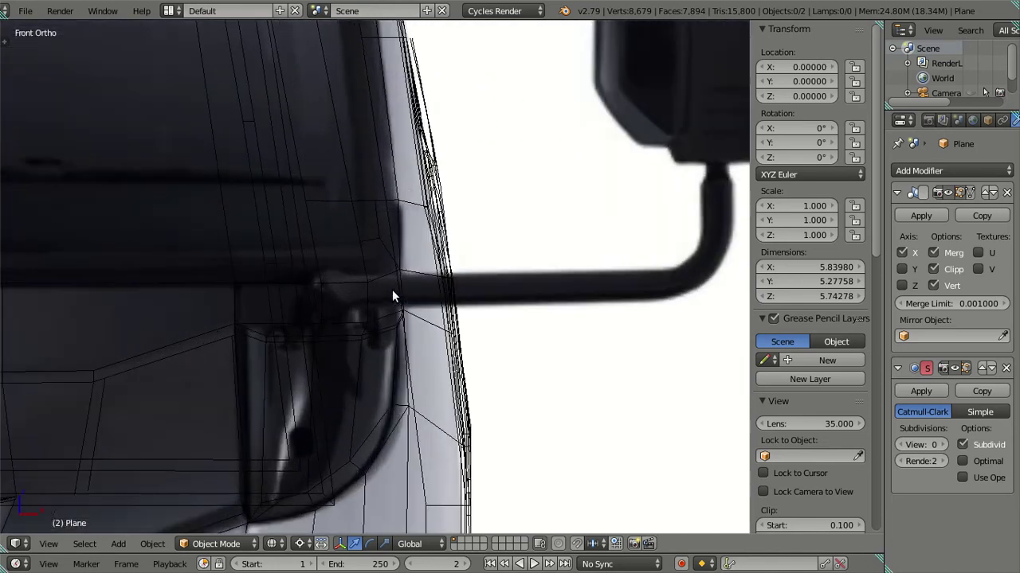
{"action": "scroll", "coordinate": [392, 297], "scroll_direction": "down", "scroll_amount": 4}
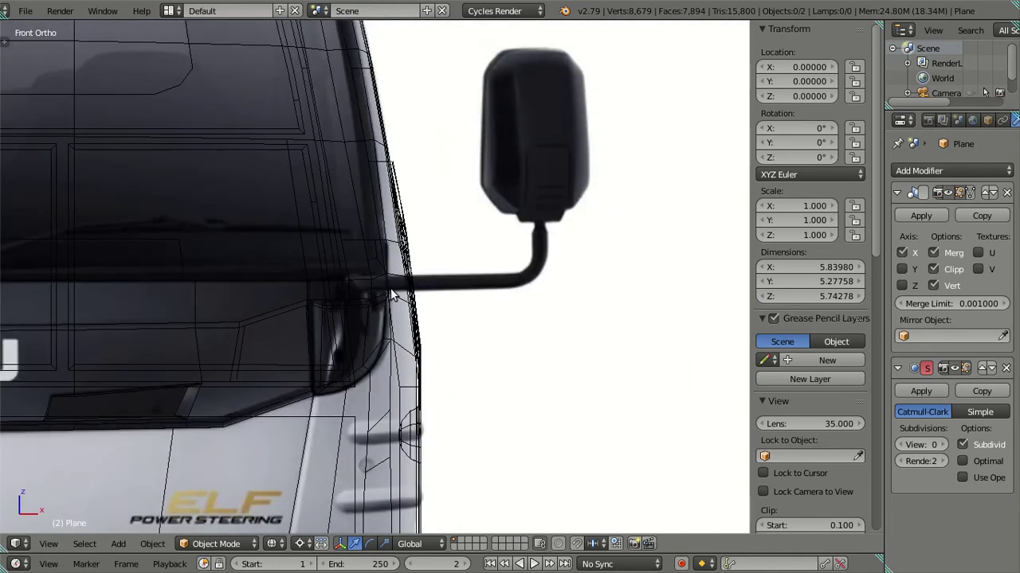
{"action": "scroll", "coordinate": [392, 297], "scroll_direction": "down", "scroll_amount": 3}
{"action": "middle_click_drag", "start_coordinate": [387, 292], "coordinate": [360, 340]}
{"action": "scroll", "coordinate": [259, 321], "scroll_direction": "down", "scroll_amount": 3}
{"action": "scroll", "coordinate": [389, 282], "scroll_direction": "down", "scroll_amount": 2}
{"action": "mouse_move", "coordinate": [389, 282]}
{"action": "middle_mouse_down"}
{"action": "mouse_move", "coordinate": [401, 276]}
{"action": "mouse_move", "coordinate": [438, 312]}
{"action": "mouse_move", "coordinate": [291, 307]}
{"action": "mouse_move", "coordinate": [239, 284]}
{"action": "mouse_move", "coordinate": [253, 258]}
{"action": "middle_mouse_up"}
{"action": "scroll", "coordinate": [544, 334], "scroll_direction": "up", "scroll_amount": 4}
{"action": "middle_click_drag", "start_coordinate": [544, 335], "coordinate": [351, 289]}
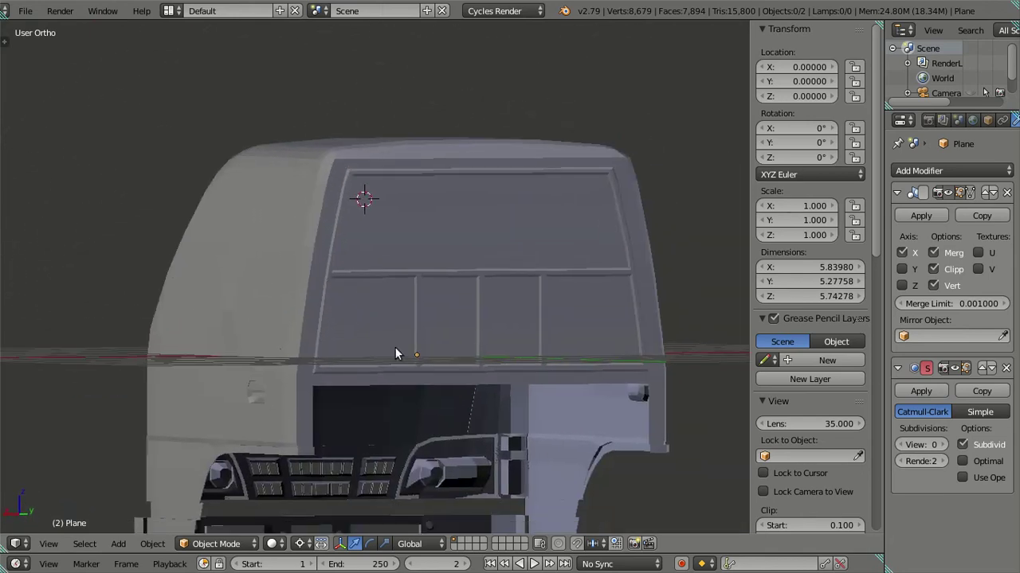
Smooth the cab at subdivision level 2 and zoom onto the door handle in the Right Ortho edit view.
{"action": "left_click", "coordinate": [945, 445]}
{"action": "left_click", "coordinate": [945, 445]}
{"action": "mouse_move", "coordinate": [460, 359]}
{"action": "middle_mouse_down"}
{"action": "mouse_move", "coordinate": [491, 407]}
{"action": "mouse_move", "coordinate": [557, 379]}
{"action": "mouse_move", "coordinate": [514, 357]}
{"action": "middle_mouse_up"}
{"action": "key", "text": "KP_3"}
{"action": "key", "text": "Tab"}
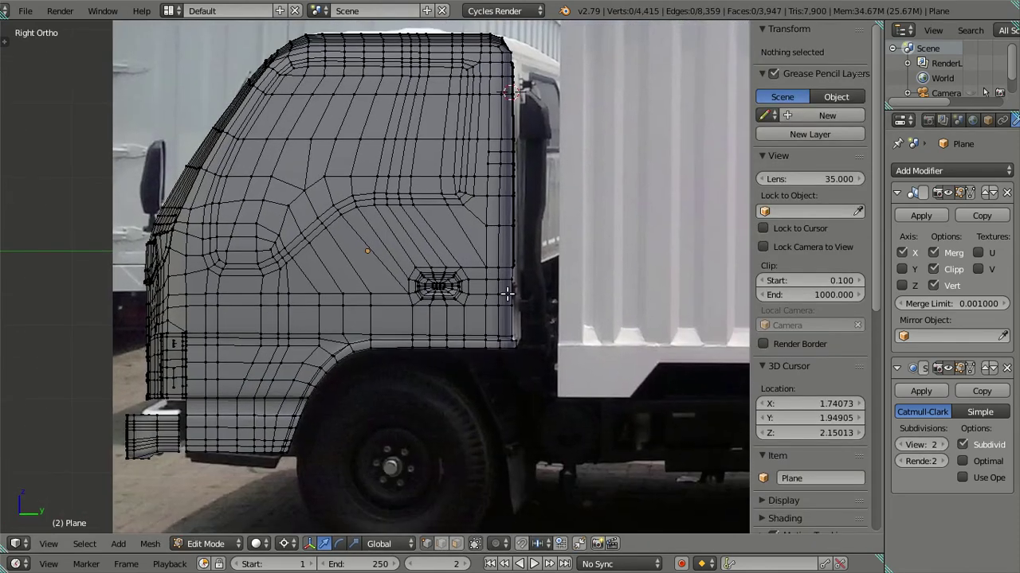
{"action": "scroll", "coordinate": [513, 305], "scroll_direction": "up", "scroll_amount": 3}
{"action": "middle_click_drag", "start_coordinate": [576, 341], "coordinate": [420, 341], "text": "shift"}
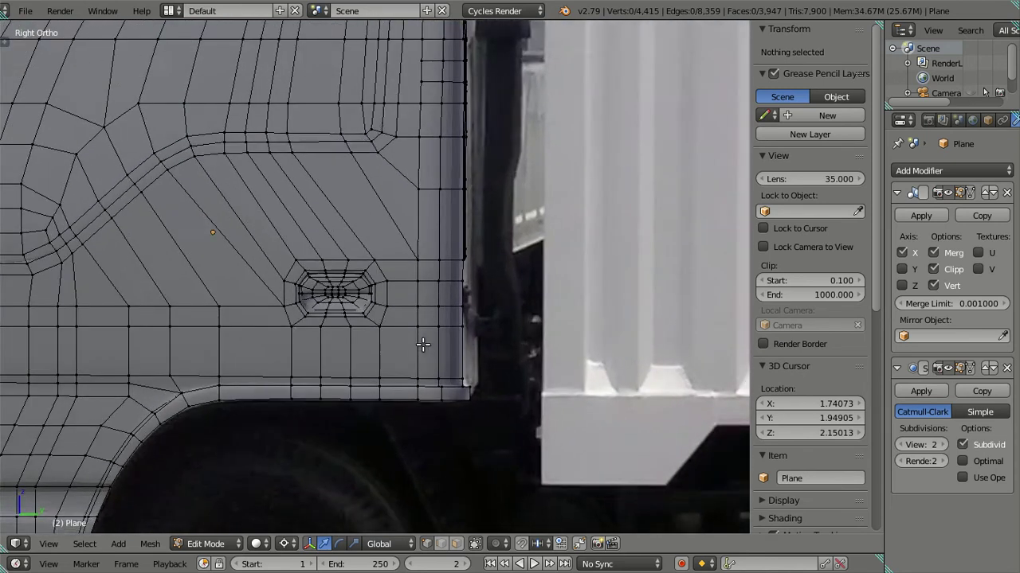
{"action": "scroll", "coordinate": [421, 341], "scroll_direction": "up", "scroll_amount": 2}
{"action": "scroll", "coordinate": [423, 344], "scroll_direction": "up", "scroll_amount": 2}
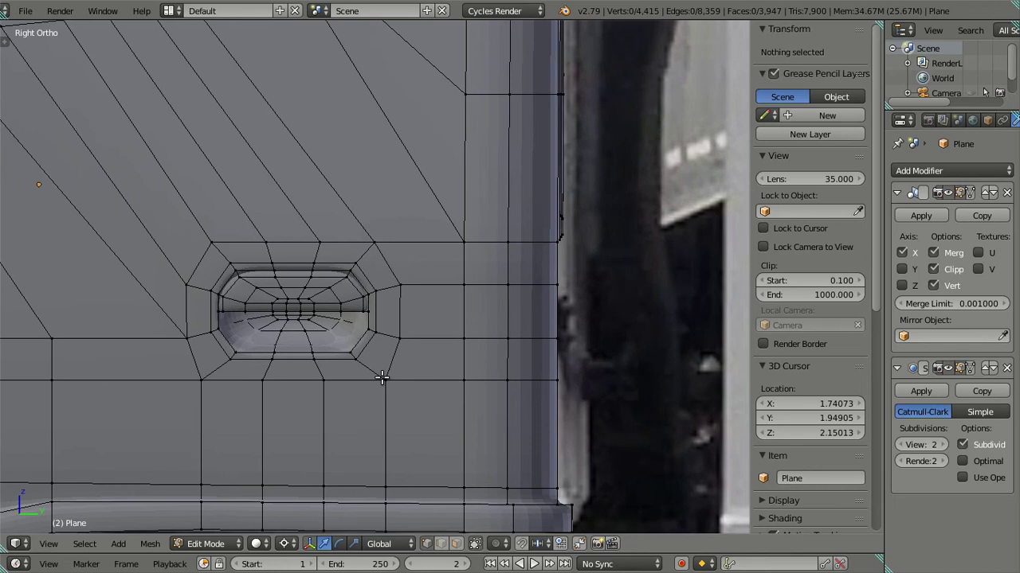
{"action": "scroll", "coordinate": [411, 371], "scroll_direction": "down", "scroll_amount": 4}
{"action": "scroll", "coordinate": [411, 371], "scroll_direction": "down", "scroll_amount": 2}
{"action": "scroll", "coordinate": [411, 372], "scroll_direction": "up", "scroll_amount": 2}
{"action": "scroll", "coordinate": [411, 371], "scroll_direction": "up", "scroll_amount": 4}
{"action": "scroll", "coordinate": [411, 369], "scroll_direction": "down", "scroll_amount": 1}
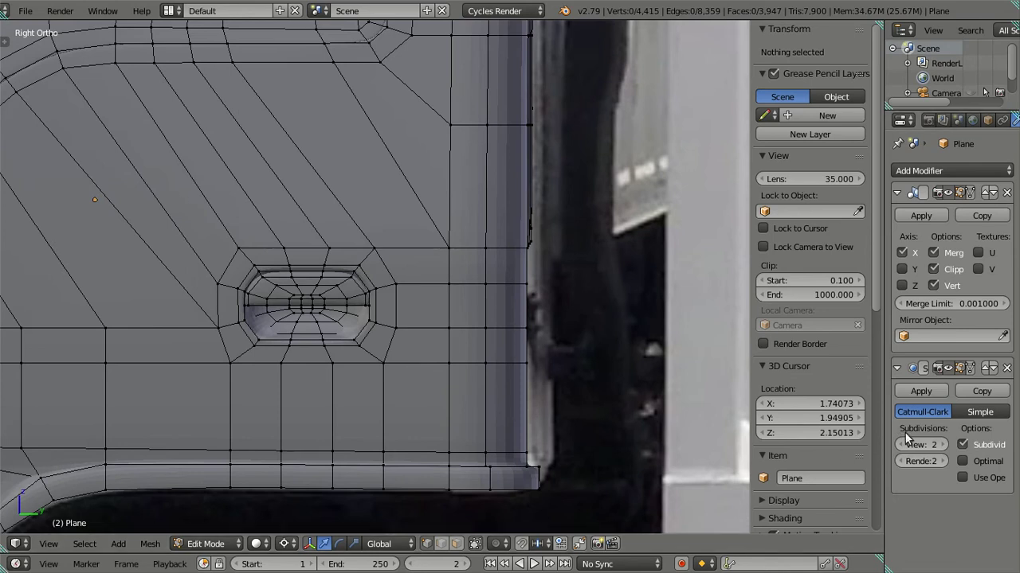
Compare the smooth surface with the wireframe and inspect the cab's lower rear corner.
{"action": "key", "text": "Tab"}
{"action": "mouse_move", "coordinate": [493, 359]}
{"action": "middle_mouse_down"}
{"action": "mouse_move", "coordinate": [523, 384]}
{"action": "mouse_move", "coordinate": [532, 321]}
{"action": "middle_mouse_up"}
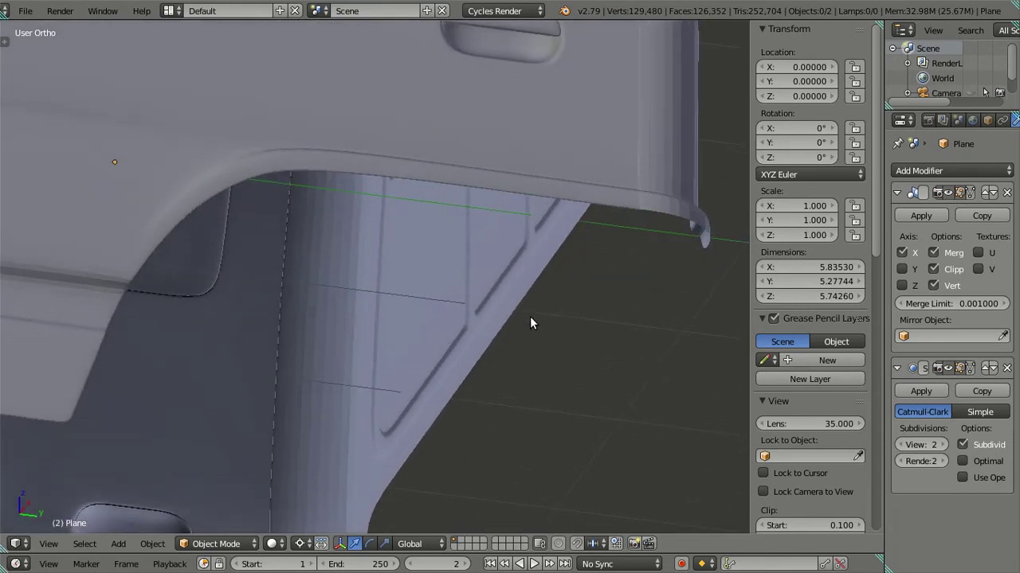
{"action": "key", "text": "Tab"}
{"action": "mouse_move", "coordinate": [646, 251]}
{"action": "middle_mouse_down"}
{"action": "mouse_move", "coordinate": [485, 332]}
{"action": "mouse_move", "coordinate": [544, 367]}
{"action": "mouse_move", "coordinate": [569, 348]}
{"action": "mouse_move", "coordinate": [354, 316]}
{"action": "middle_mouse_up"}
{"action": "scroll", "coordinate": [398, 323], "scroll_direction": "up", "scroll_amount": 4}
{"action": "scroll", "coordinate": [449, 333], "scroll_direction": "up", "scroll_amount": 2}
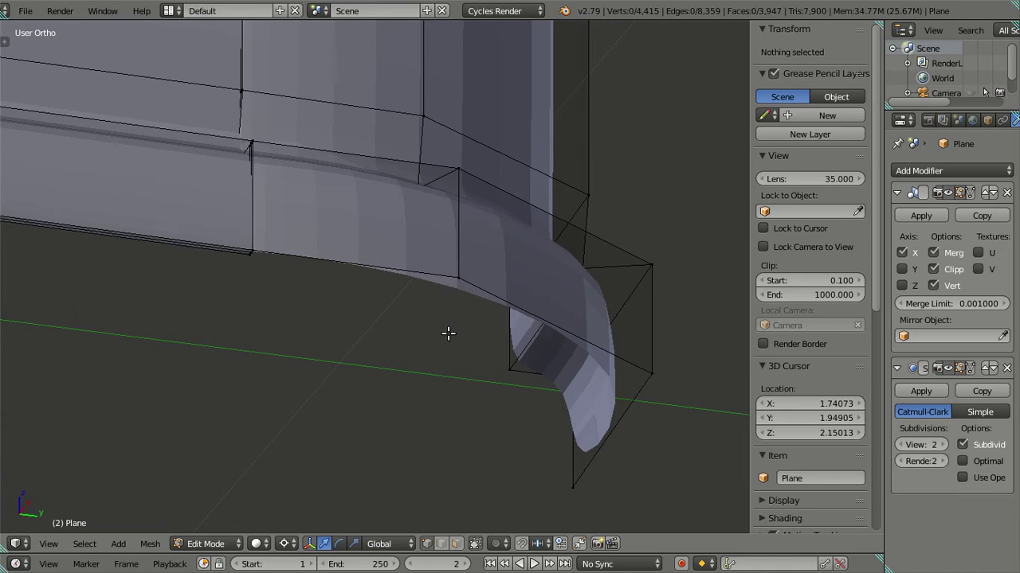
{"action": "scroll", "coordinate": [449, 333], "scroll_direction": "down", "scroll_amount": 2}
{"action": "scroll", "coordinate": [448, 335], "scroll_direction": "down", "scroll_amount": 1}
{"action": "mouse_move", "coordinate": [448, 334]}
{"action": "middle_mouse_down"}
{"action": "mouse_move", "coordinate": [489, 359]}
{"action": "mouse_move", "coordinate": [456, 363]}
{"action": "mouse_move", "coordinate": [481, 398]}
{"action": "mouse_move", "coordinate": [448, 348]}
{"action": "mouse_move", "coordinate": [337, 337]}
{"action": "mouse_move", "coordinate": [467, 371]}
{"action": "mouse_move", "coordinate": [344, 356]}
{"action": "middle_mouse_up"}
Select the panel's bottom edge loop and try an extrusion, cancelling the move.
{"action": "scroll", "coordinate": [344, 356], "scroll_direction": "up", "scroll_amount": 1}
{"action": "key", "text": "a"}
{"action": "key", "text": "a"}
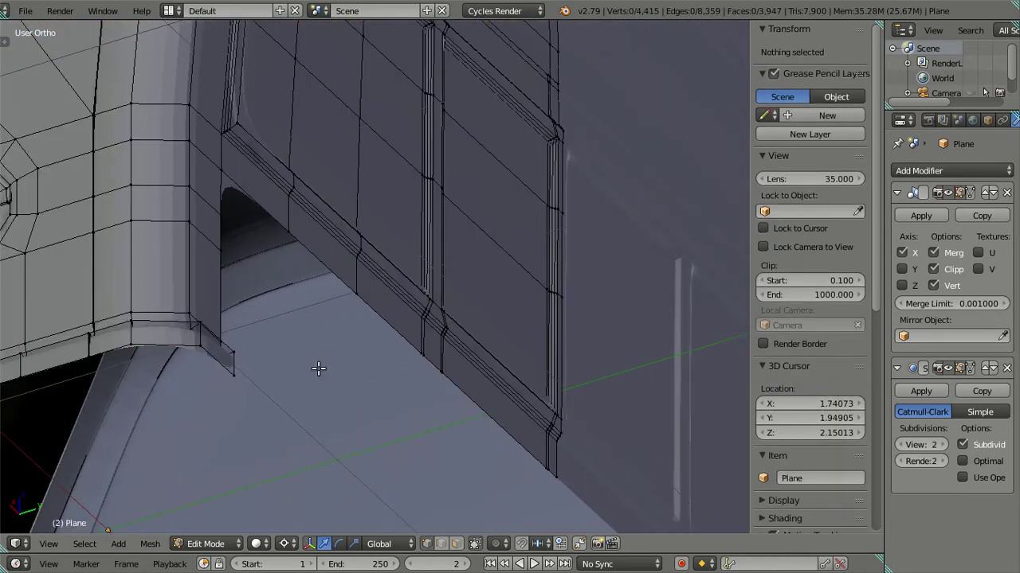
{"action": "right_click", "coordinate": [392, 326], "text": "alt"}
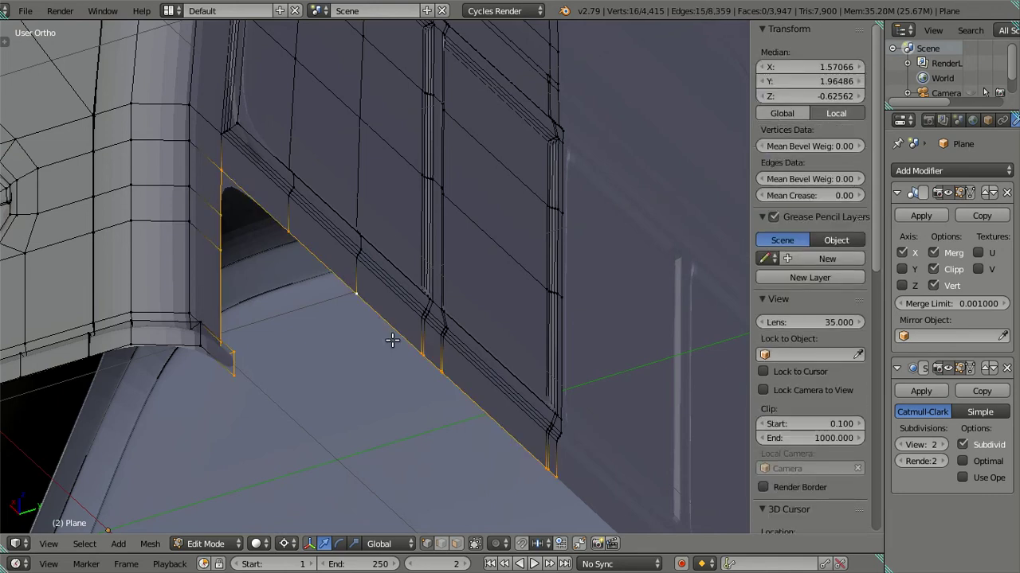
{"action": "middle_click_drag", "start_coordinate": [391, 337], "coordinate": [404, 345]}
{"action": "key", "text": "e"}
{"action": "right_click", "coordinate": [548, 382]}
Set viewport subdivision to 0 and delete the trial extruded edge strip.
{"action": "key", "text": "ctrl+0"}
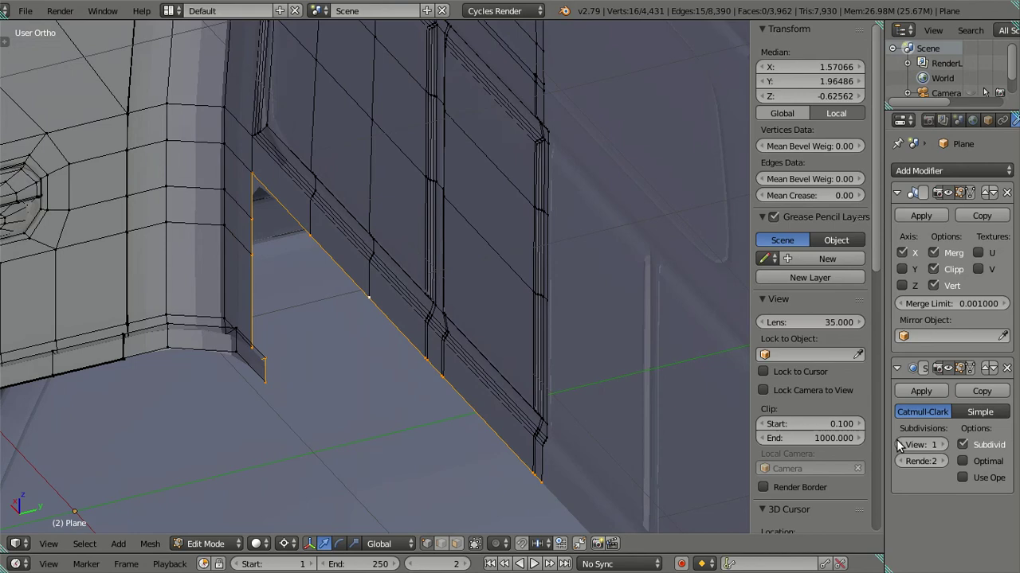
{"action": "scroll", "coordinate": [317, 332], "scroll_direction": "down", "scroll_amount": 6}
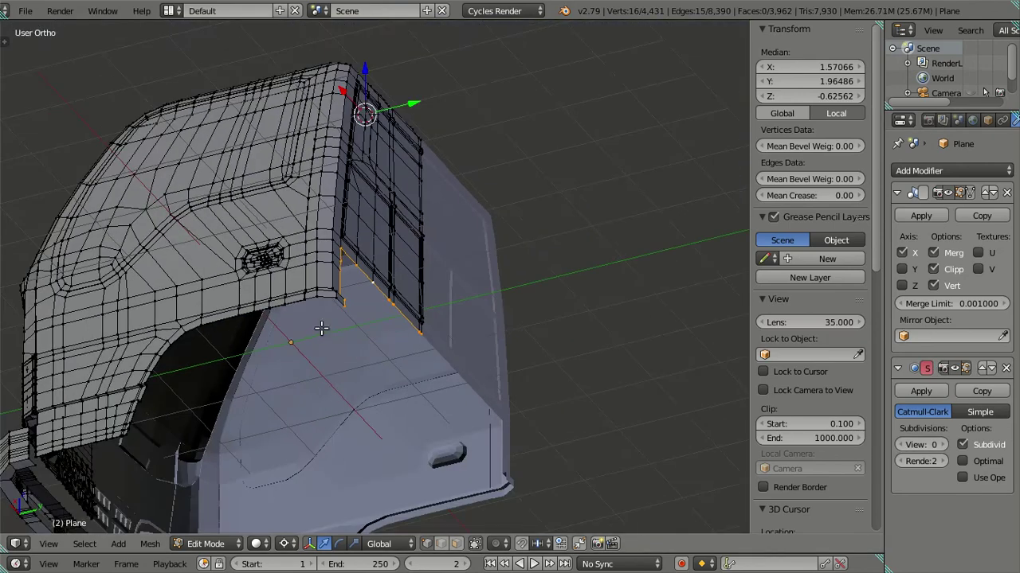
{"action": "key", "text": "x"}
{"action": "left_click", "coordinate": [337, 305]}
{"action": "middle_click_drag", "start_coordinate": [337, 305], "coordinate": [328, 302]}
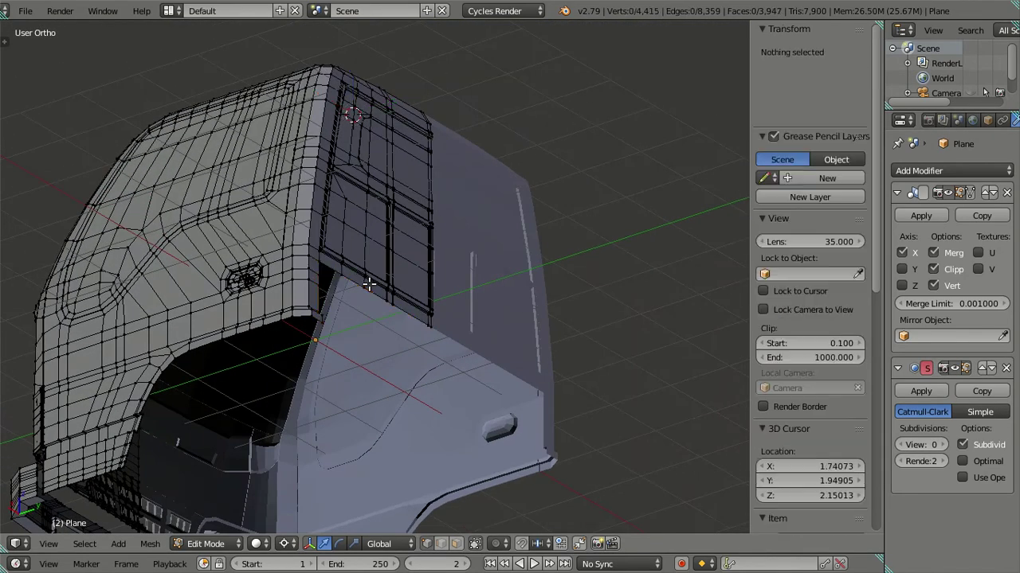
Clear all selections and place the 3D cursor near the rear panel.
{"action": "key", "text": "a"}
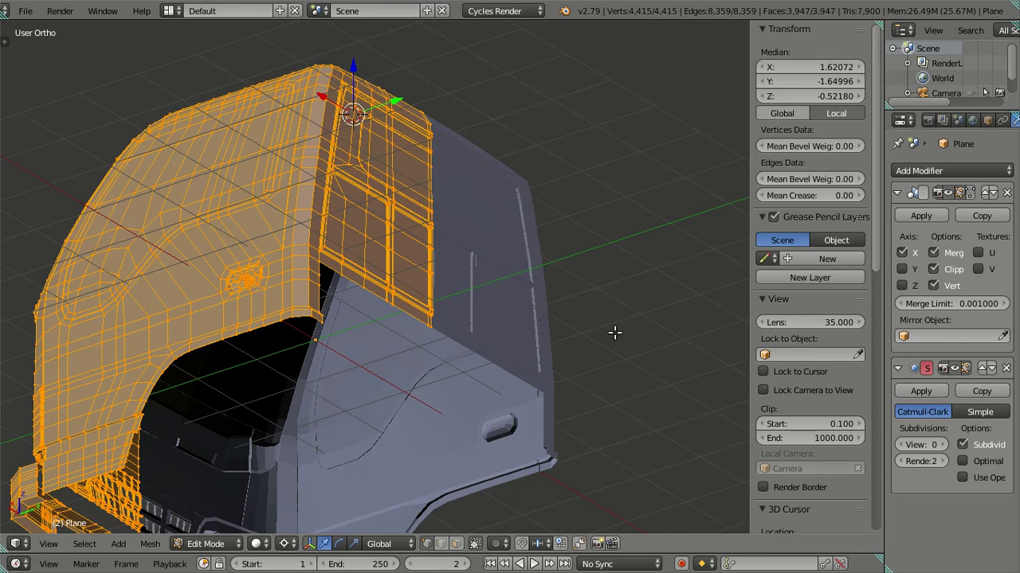
{"action": "key", "text": "a"}
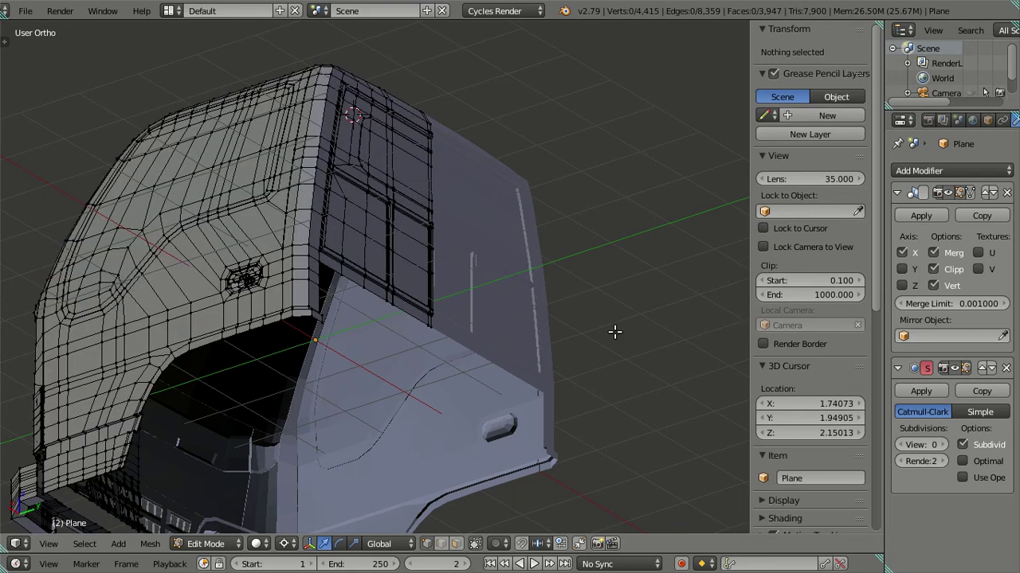
{"action": "key", "text": "l"}
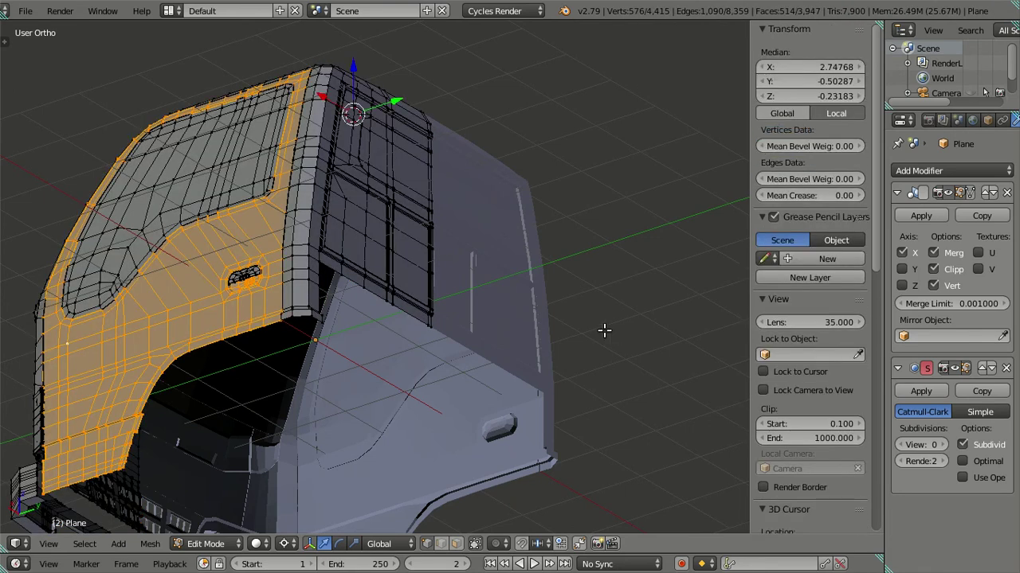
{"action": "key", "text": "a"}
{"action": "scroll", "coordinate": [388, 303], "scroll_direction": "up", "scroll_amount": 3}
{"action": "left_click", "coordinate": [585, 387]}
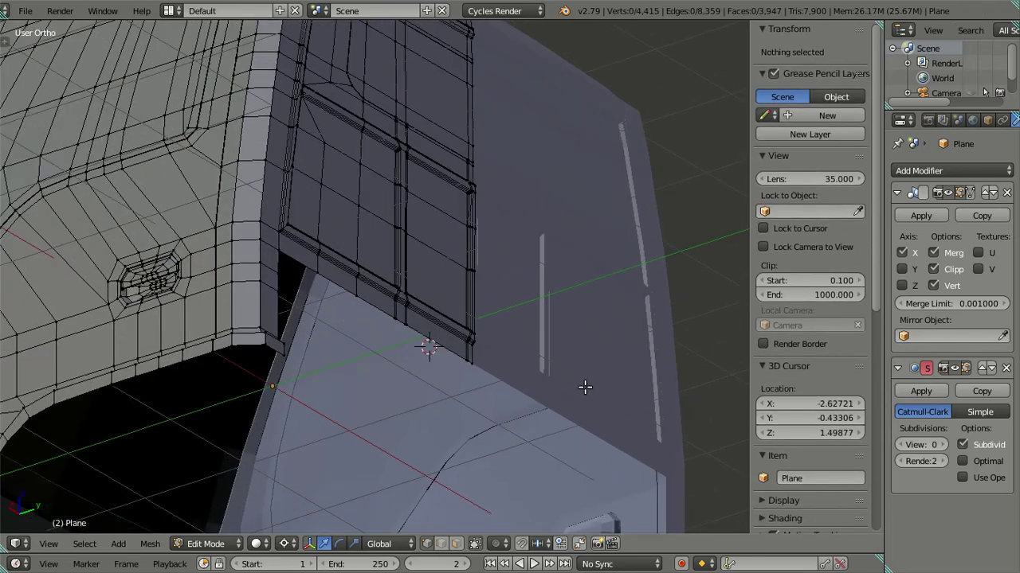
{"action": "key", "text": "KP_5"}
{"action": "key", "text": "KP_5"}
Select the edge loop beneath the rear windows and inspect it from below and around the cab.
{"action": "right_click", "coordinate": [407, 327], "text": "alt"}
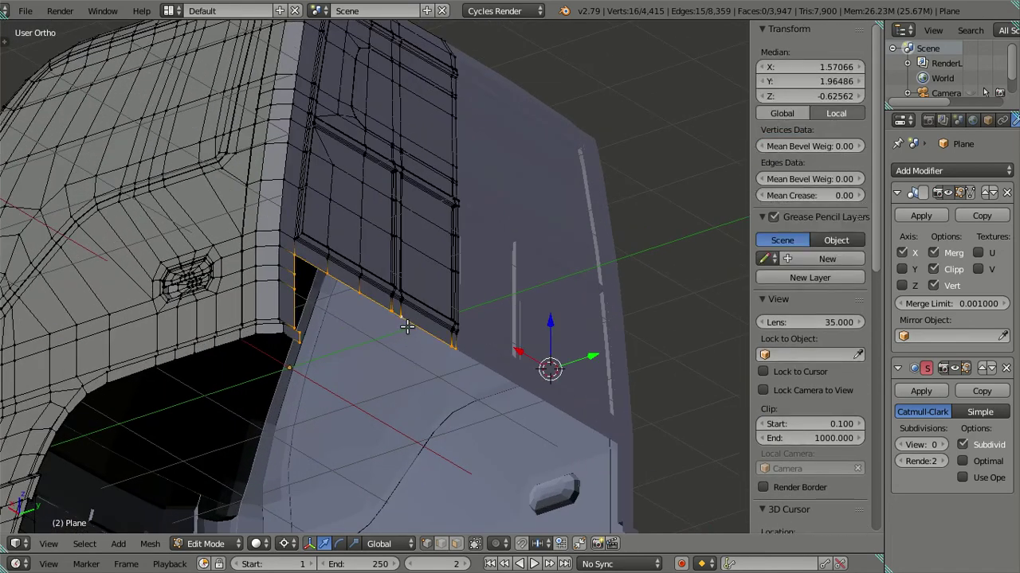
{"action": "middle_click_drag", "start_coordinate": [404, 323], "coordinate": [378, 446]}
{"action": "mouse_move", "coordinate": [392, 402]}
{"action": "middle_mouse_down"}
{"action": "mouse_move", "coordinate": [364, 353]}
{"action": "mouse_move", "coordinate": [375, 335]}
{"action": "mouse_move", "coordinate": [280, 394]}
{"action": "middle_mouse_up"}
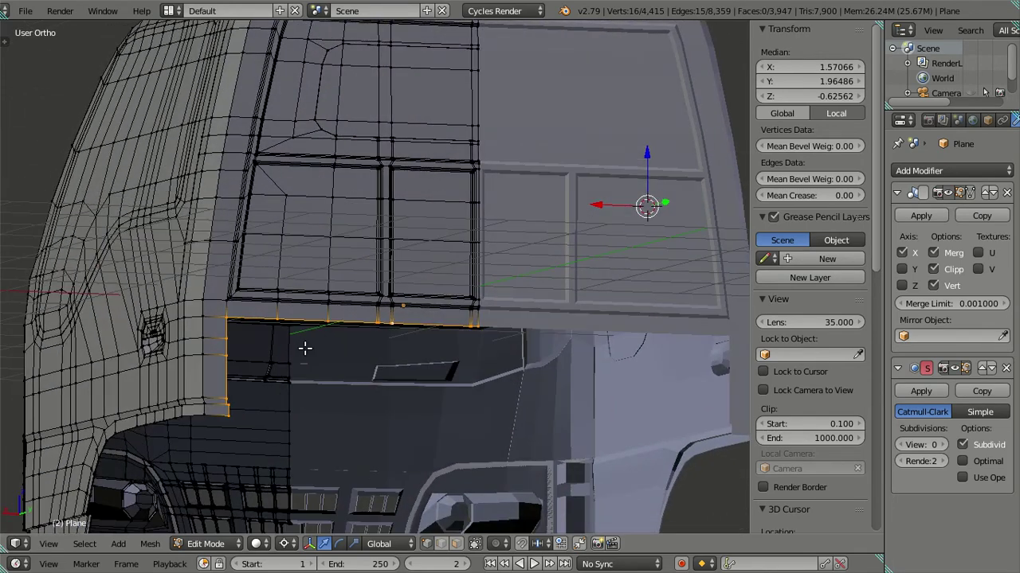
{"action": "scroll", "coordinate": [306, 348], "scroll_direction": "up", "scroll_amount": 4}
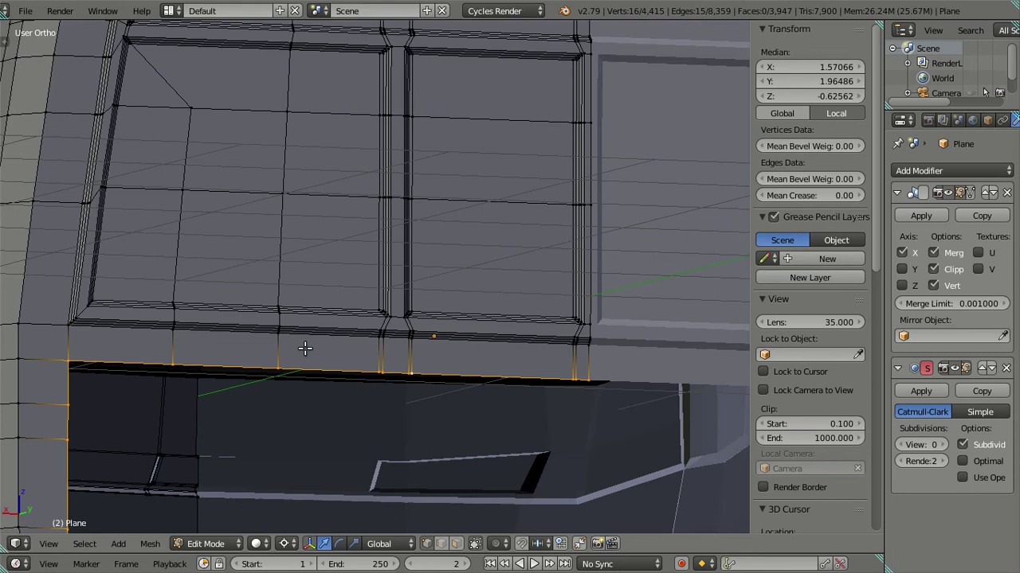
{"action": "scroll", "coordinate": [305, 348], "scroll_direction": "down", "scroll_amount": 3}
{"action": "scroll", "coordinate": [305, 348], "scroll_direction": "down", "scroll_amount": 2}
{"action": "scroll", "coordinate": [305, 349], "scroll_direction": "up", "scroll_amount": 4}
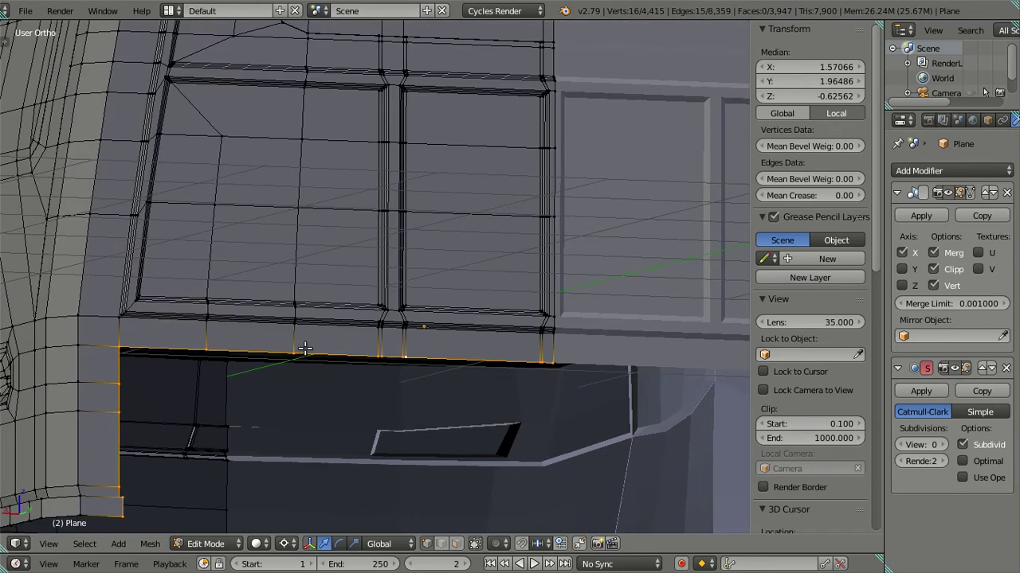
{"action": "scroll", "coordinate": [305, 348], "scroll_direction": "down", "scroll_amount": 3}
{"action": "scroll", "coordinate": [305, 348], "scroll_direction": "down", "scroll_amount": 4}
{"action": "middle_click_drag", "start_coordinate": [305, 348], "coordinate": [505, 344]}
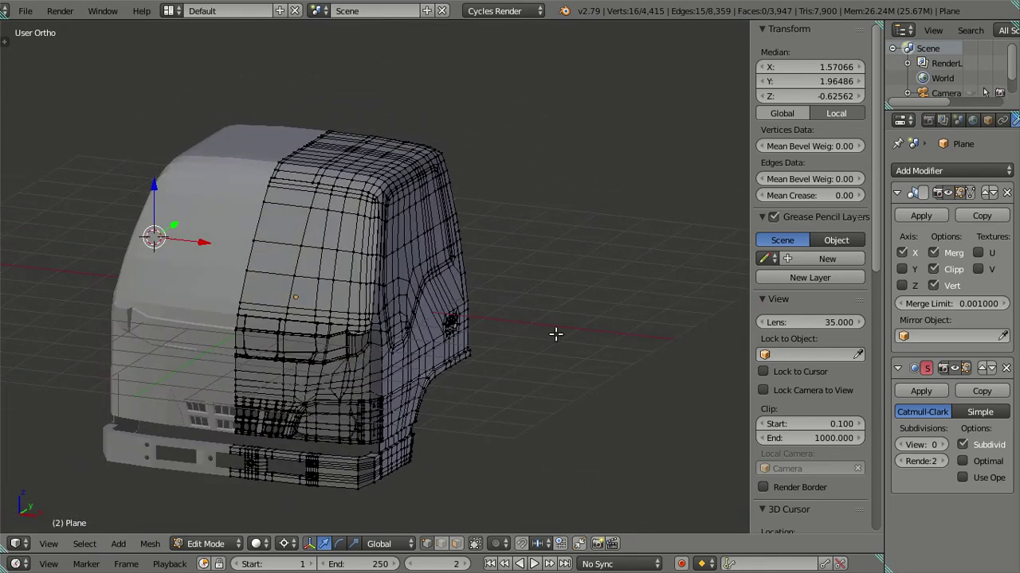
Undo the stray extrusion of the edge strip and deselect the edge loop.
{"action": "right_click", "coordinate": [558, 333], "text": "ctrl"}
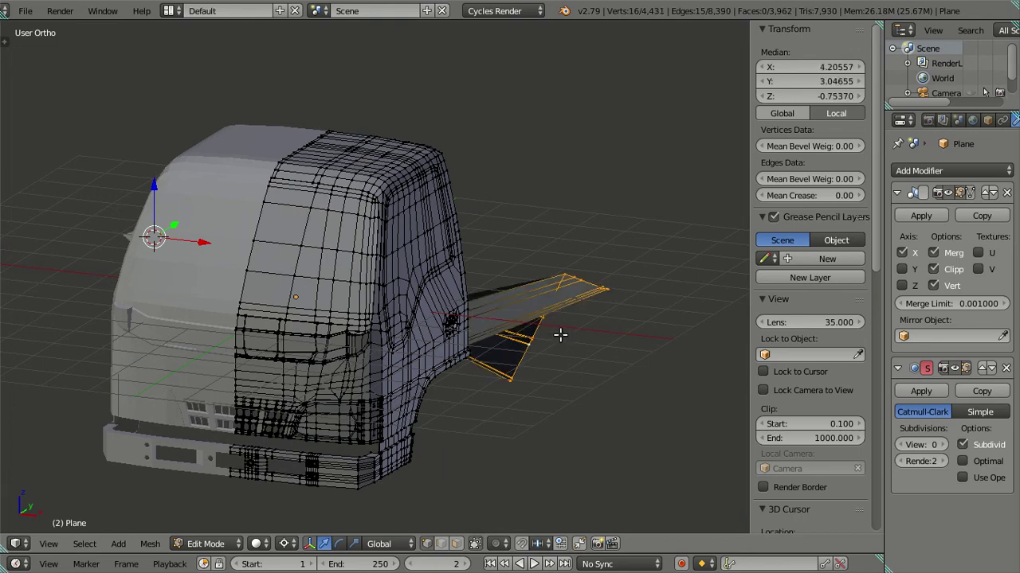
{"action": "mouse_move", "coordinate": [605, 359]}
{"action": "middle_mouse_down"}
{"action": "mouse_move", "coordinate": [505, 305]}
{"action": "mouse_move", "coordinate": [451, 303]}
{"action": "mouse_move", "coordinate": [422, 288]}
{"action": "middle_mouse_up"}
{"action": "key", "text": "ctrl+z"}
{"action": "key", "text": "a"}
{"action": "scroll", "coordinate": [421, 288], "scroll_direction": "up", "scroll_amount": 3}
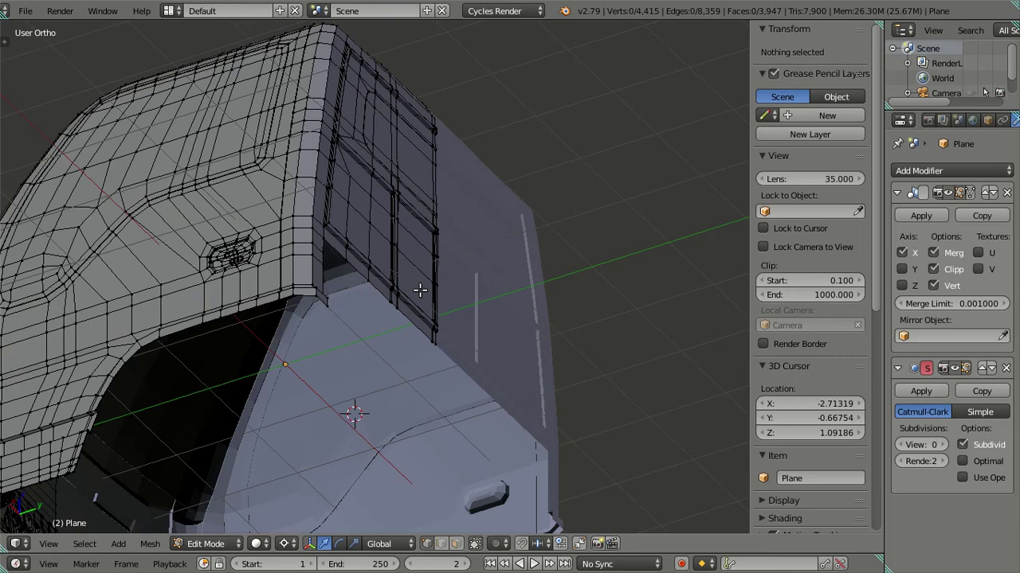
Inspect a couple of cab vertices, then view the unchanged cab from the side and through the scene camera.
{"action": "right_click", "coordinate": [371, 301]}
{"action": "right_click", "coordinate": [401, 304]}
{"action": "middle_click_drag", "start_coordinate": [401, 304], "coordinate": [412, 321]}
{"action": "key", "text": "a"}
{"action": "scroll", "coordinate": [412, 321], "scroll_direction": "up", "scroll_amount": 1}
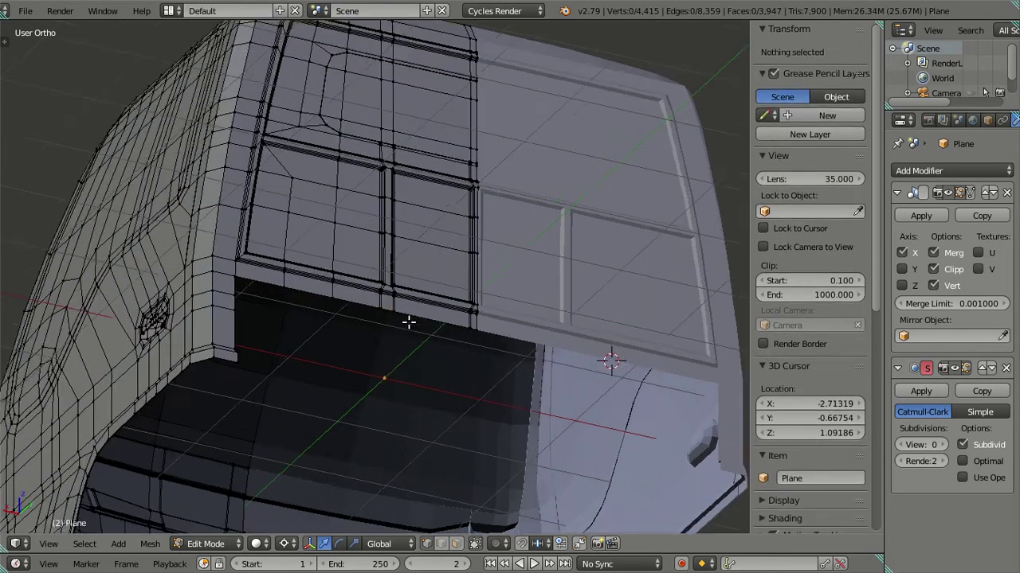
{"action": "scroll", "coordinate": [408, 321], "scroll_direction": "up", "scroll_amount": 2}
{"action": "scroll", "coordinate": [408, 321], "scroll_direction": "down", "scroll_amount": 5}
{"action": "key", "text": "KP_3"}
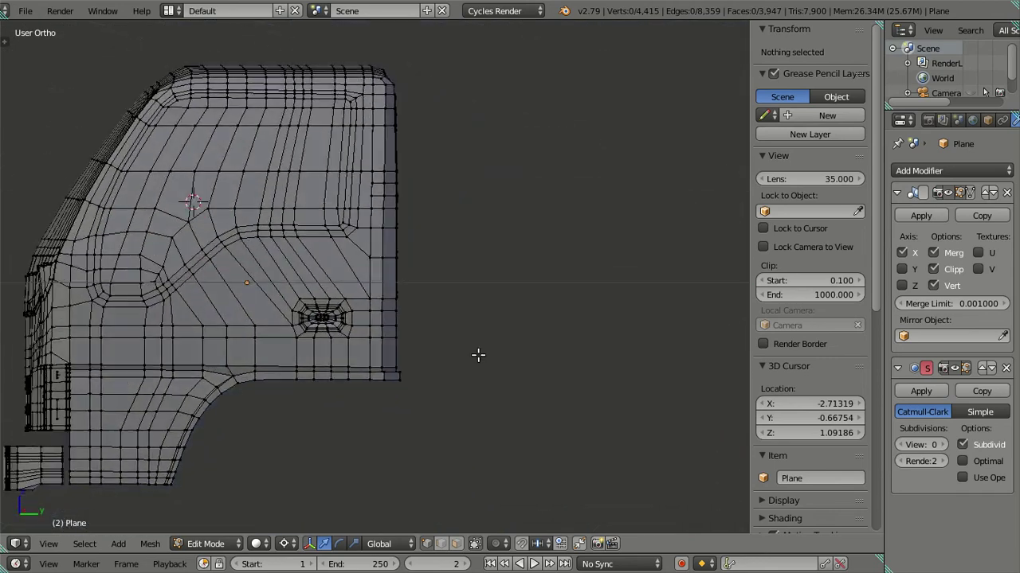
{"action": "key", "text": "KP_0"}
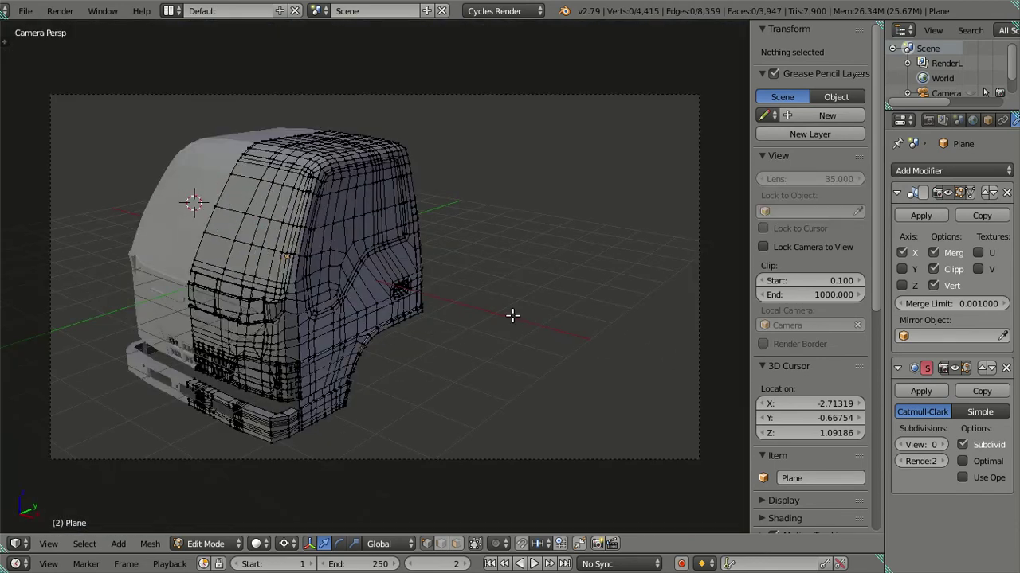
Take Blender out of fullscreen with Window > Toggle Window Fullscreen.
{"action": "left_click", "coordinate": [103, 12]}
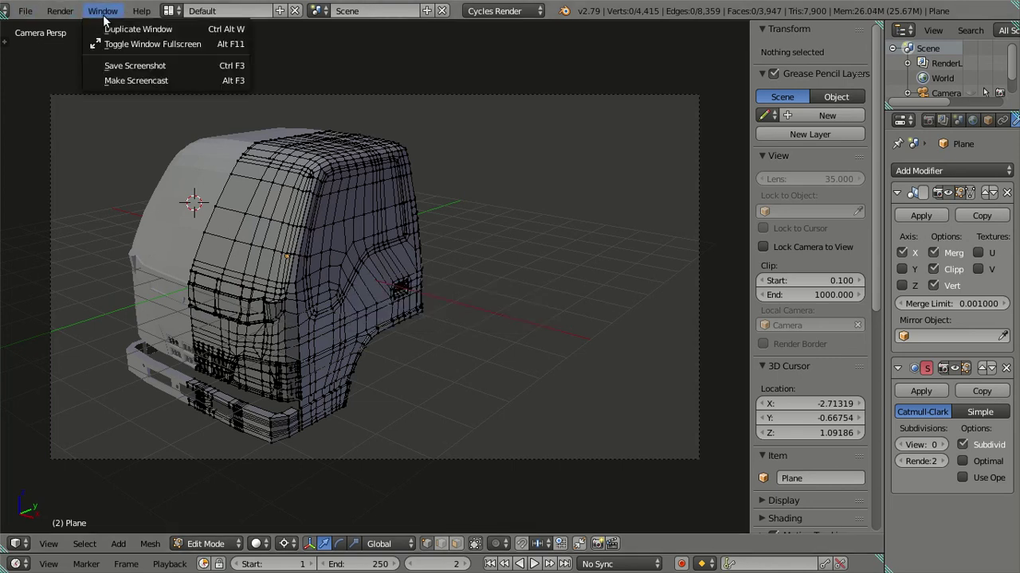
{"action": "left_click", "coordinate": [127, 44]}
{"action": "left_click", "coordinate": [744, 10]}
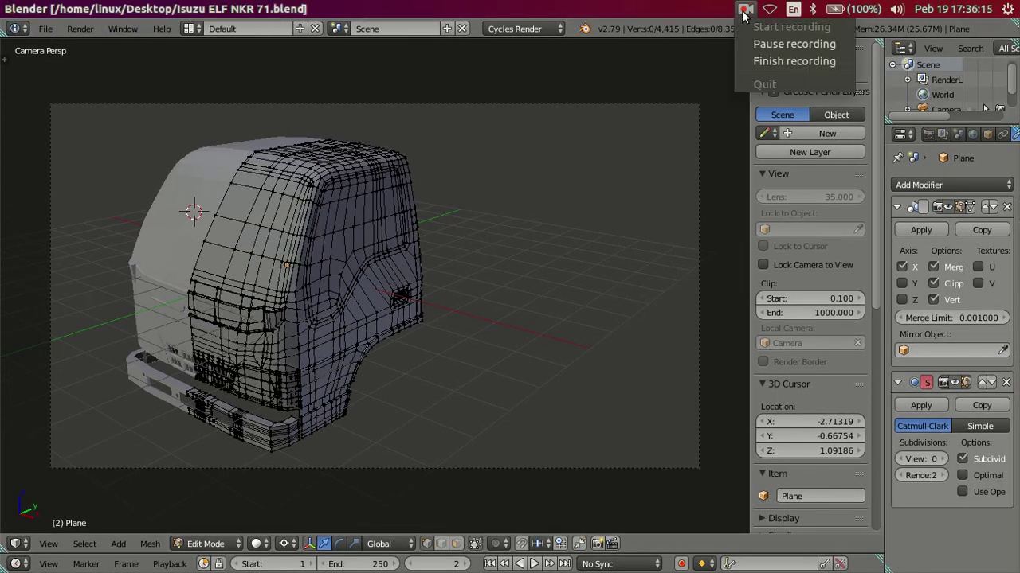